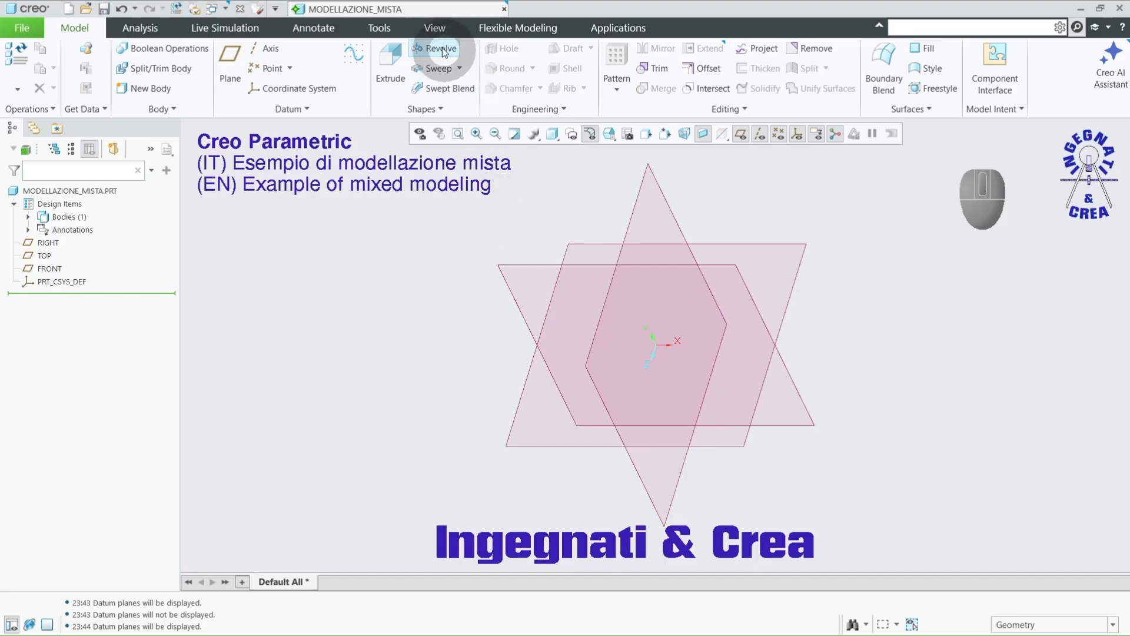
# Step: Import the image esercizio_gancio_iec_ritagliato.jpg from the working directory onto the FRONT plane and hide the datum planes
pyautogui.click(434, 28)
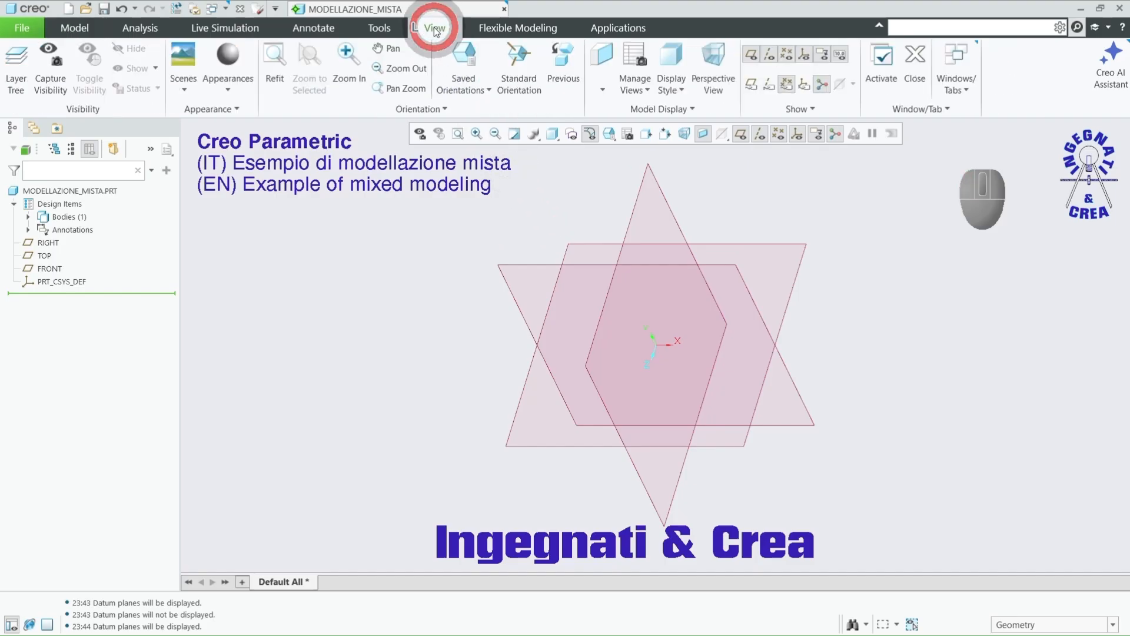
pyautogui.click(663, 110)
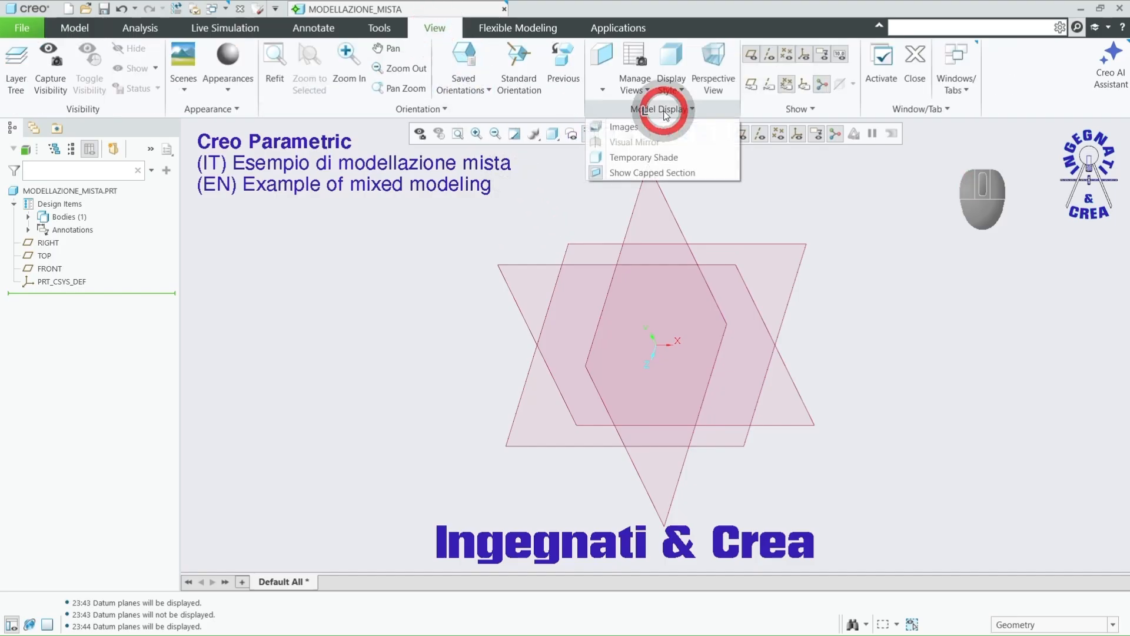
pyautogui.click(626, 127)
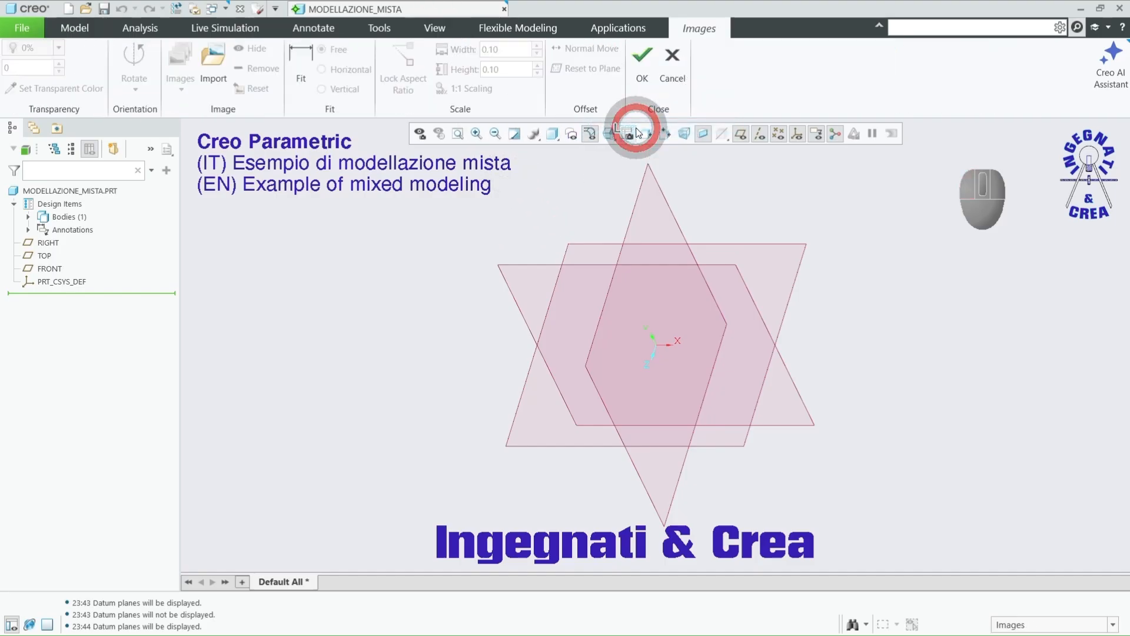
pyautogui.click(215, 62)
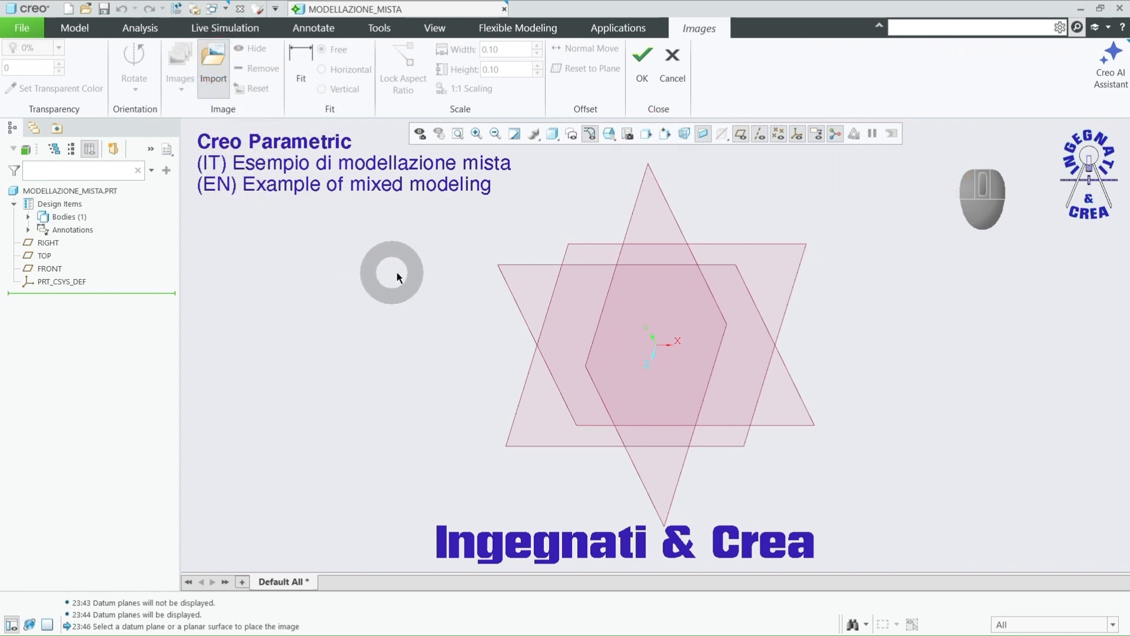
pyautogui.click(512, 268)
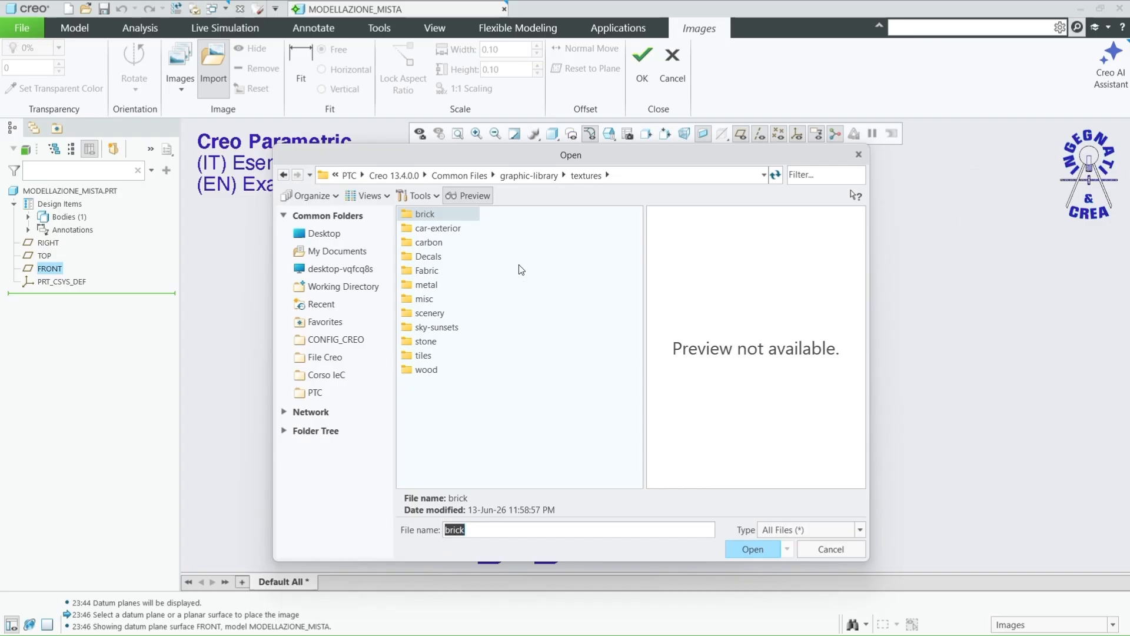
pyautogui.click(362, 288)
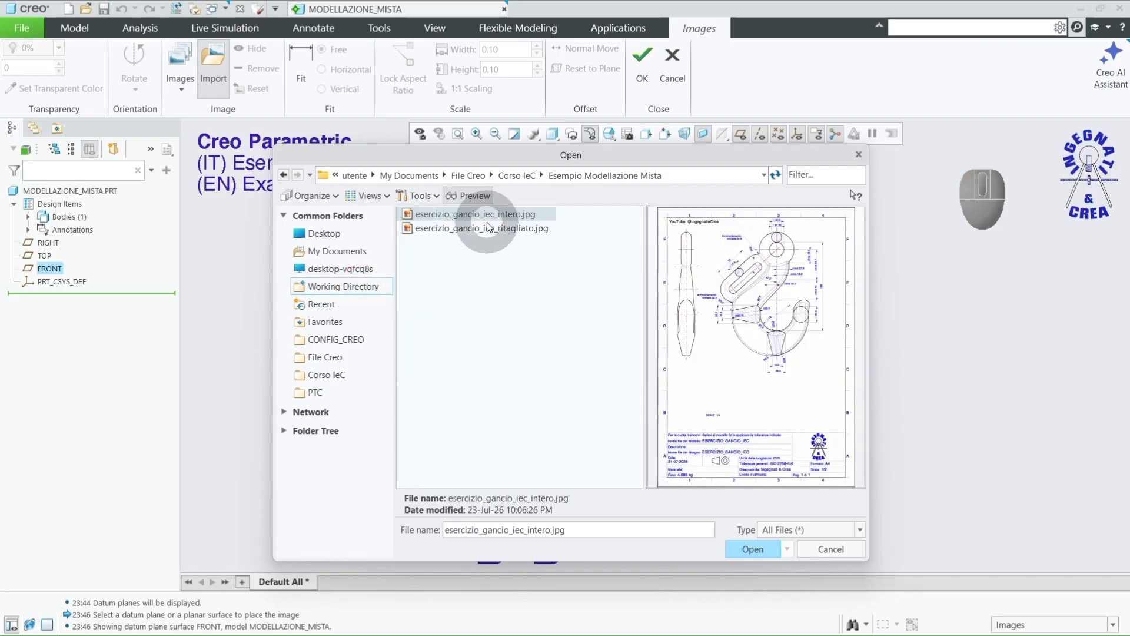
pyautogui.click(882, 291)
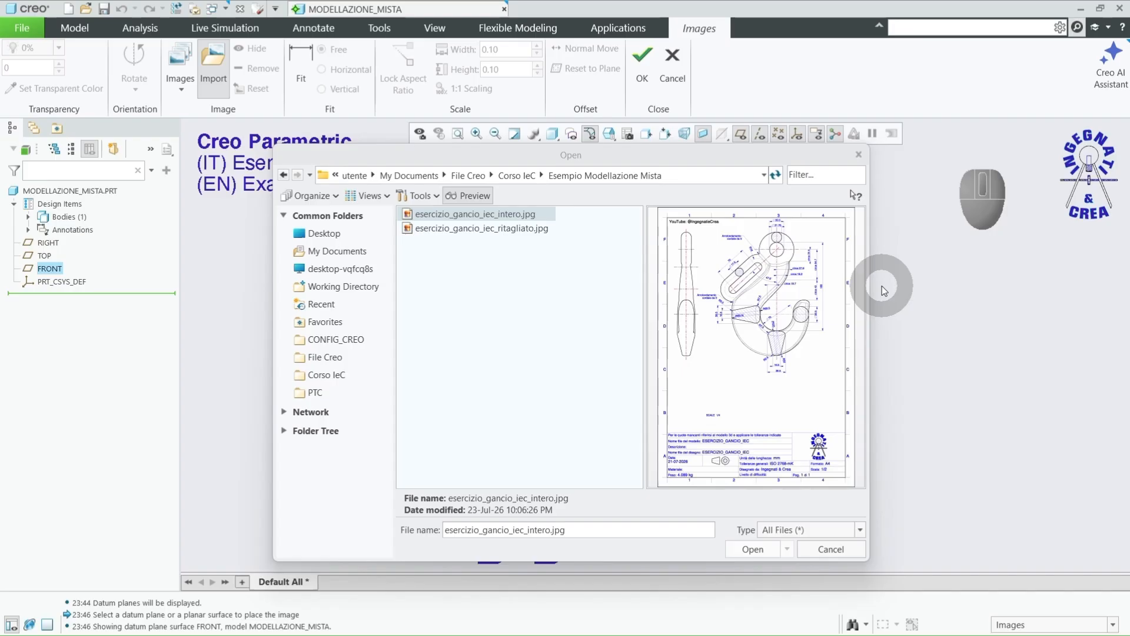
pyautogui.click(499, 233)
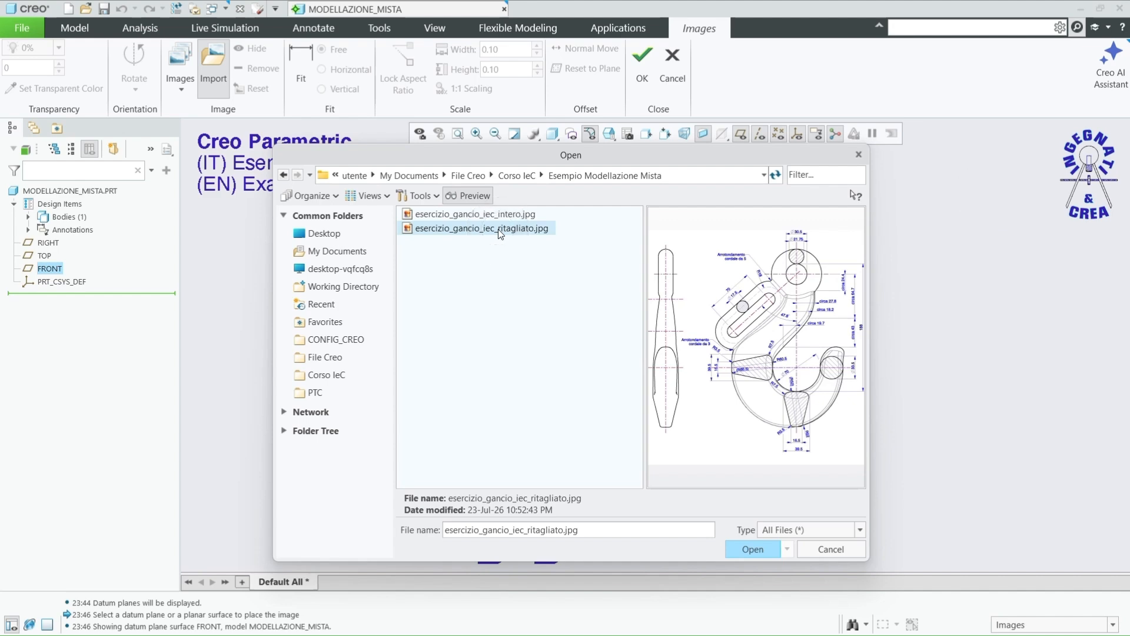
pyautogui.click(751, 551)
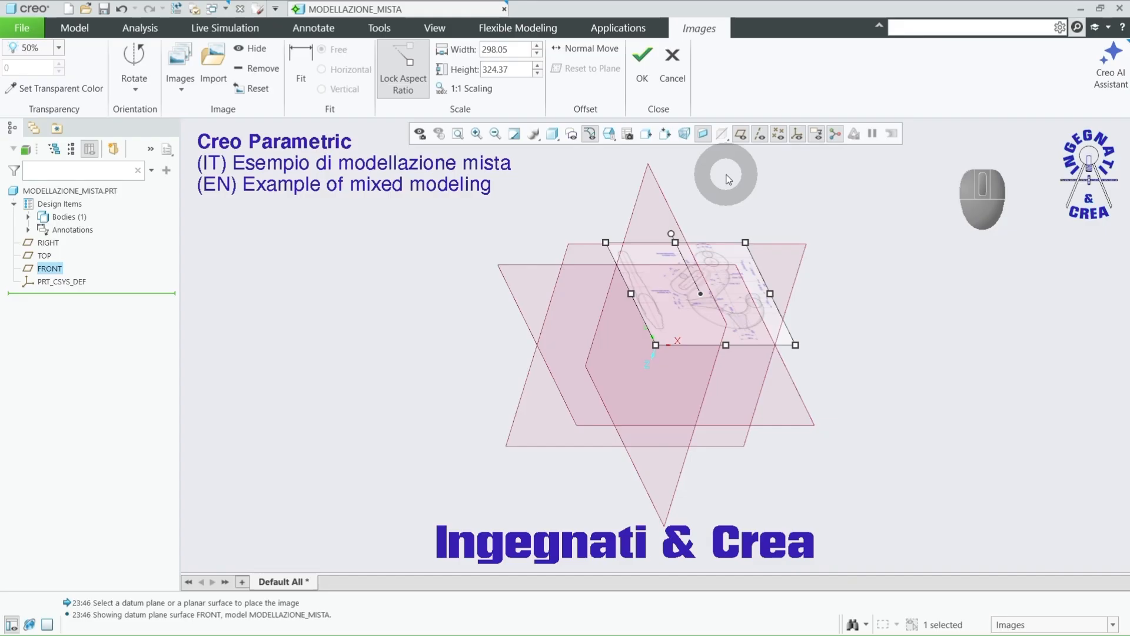
pyautogui.click(741, 134)
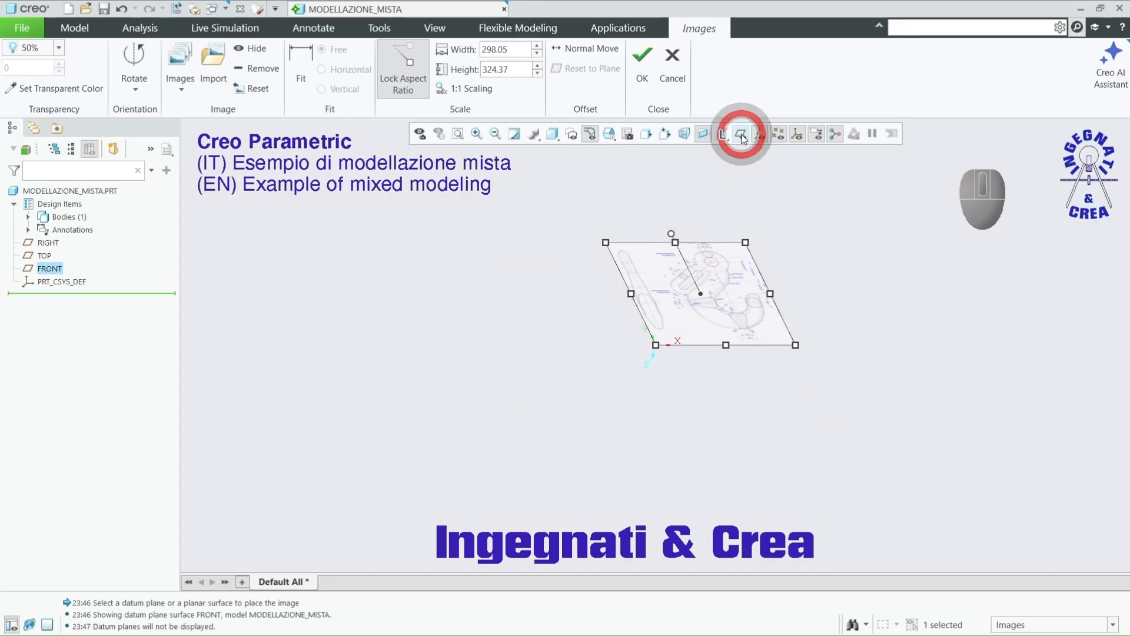
# Step: Examine the imported hook drawing face-on, including the vertical dimensions beside the hook
pyautogui.scroll(2, 598, 426)
pyautogui.scroll(-3, 714, 298)
pyautogui.scroll(-2, 677, 327)
pyautogui.scroll(-1, 676, 327)
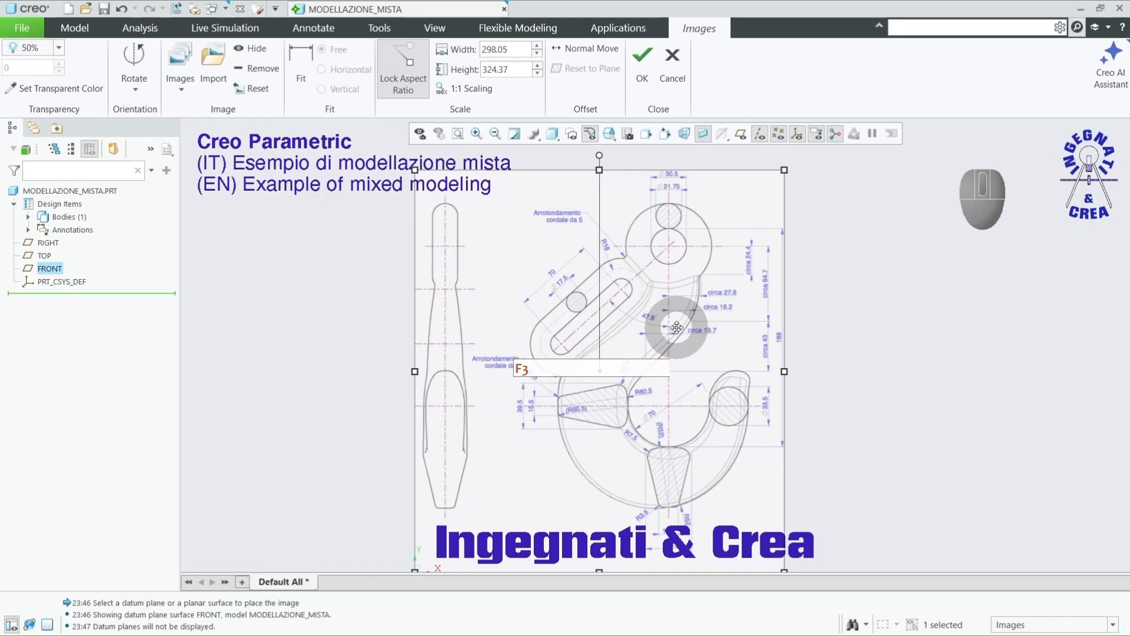
pyautogui.scroll(-1, 676, 328)
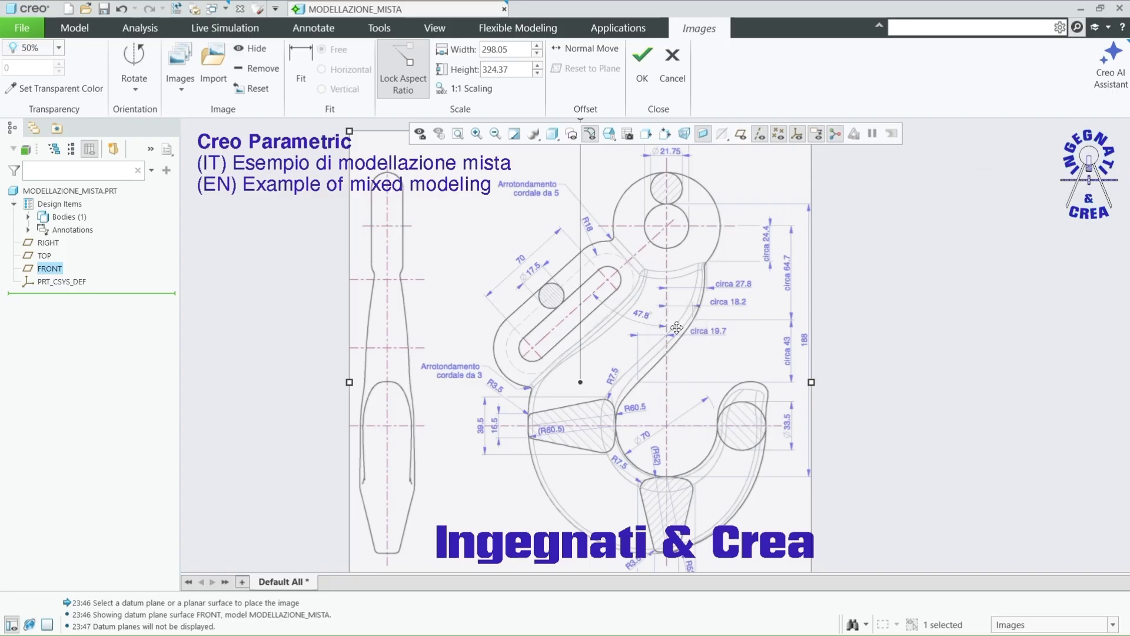
pyautogui.scroll(1, 758, 239)
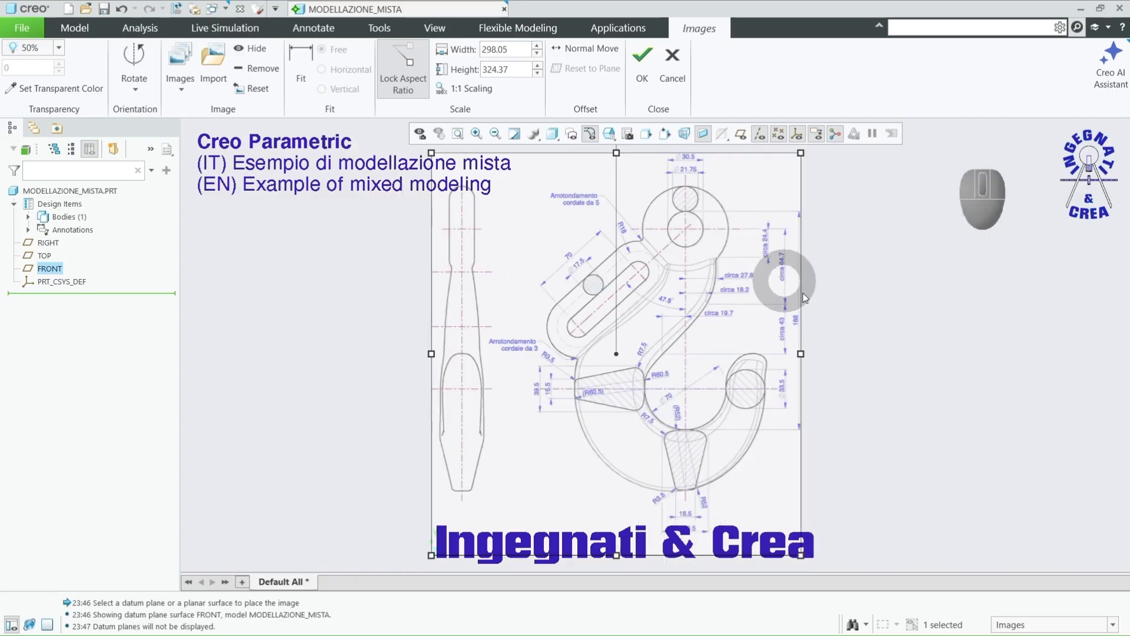
pyautogui.scroll(-7, 799, 325)
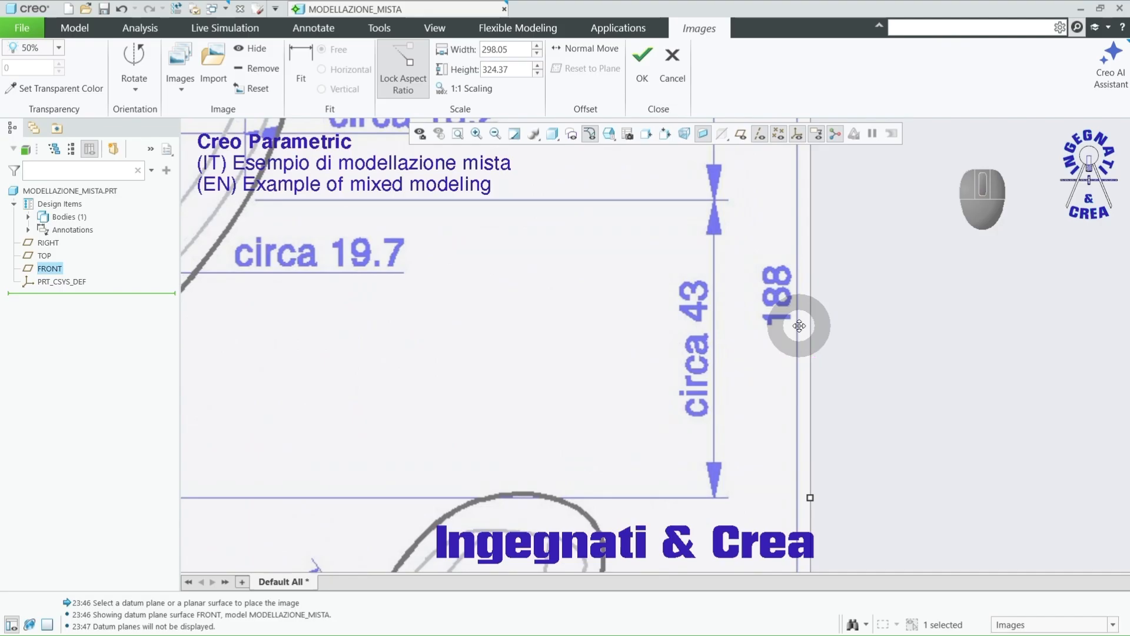
pyautogui.scroll(7, 799, 326)
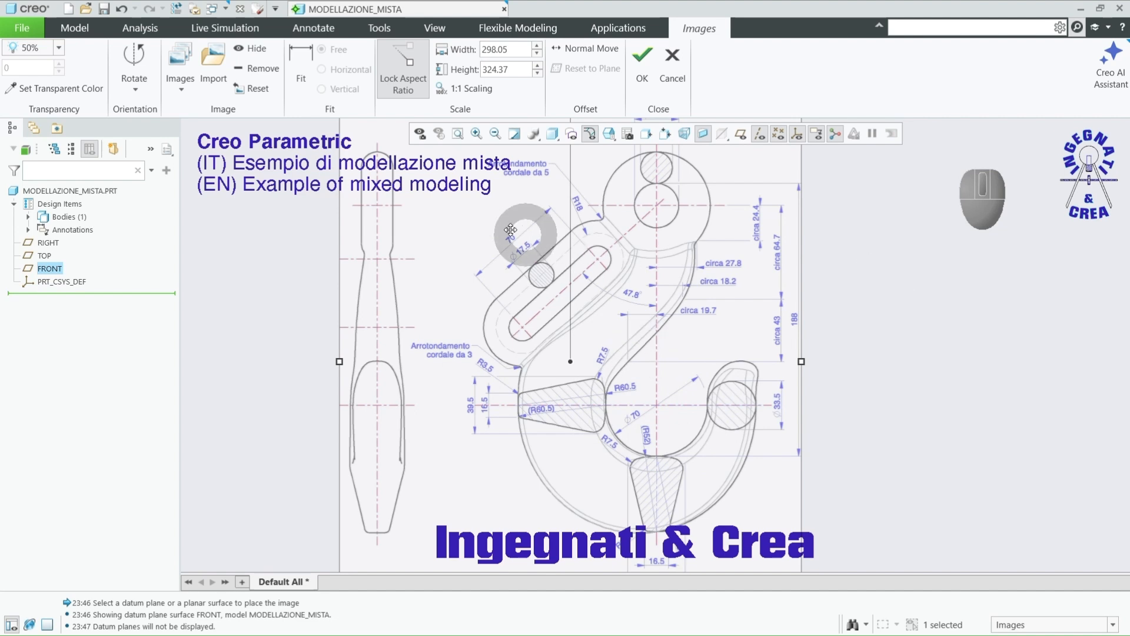
# Step: Start a vertical Fit on the image and place its two handles roughly on the extension lines of the 188 dimension
pyautogui.click(302, 67)
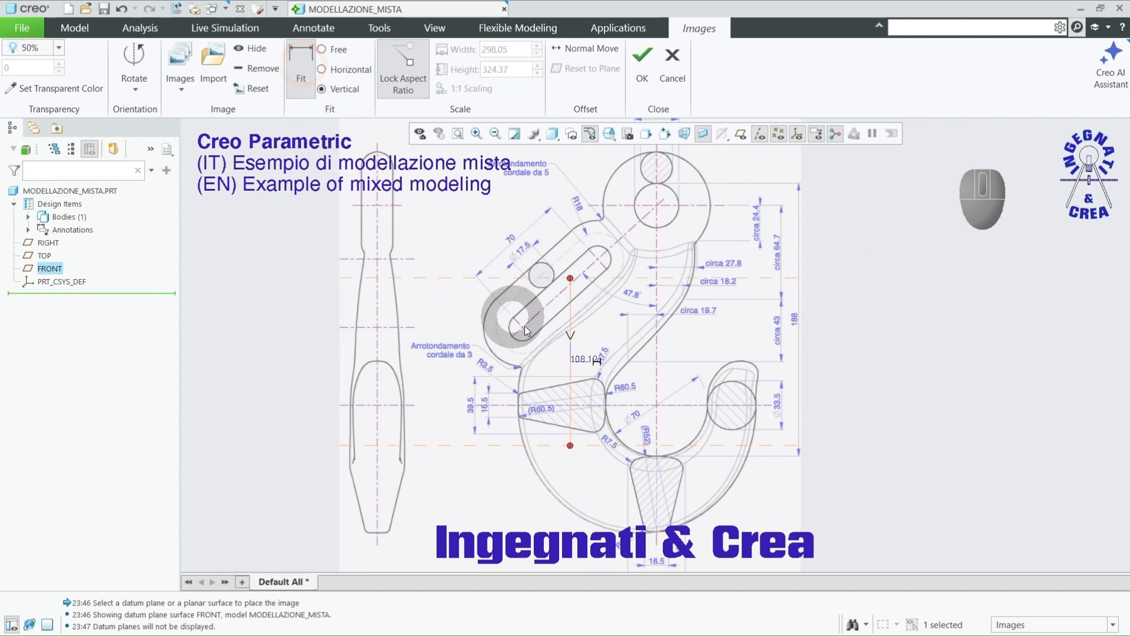
pyautogui.moveTo(572, 285); pyautogui.dragTo(730, 183)
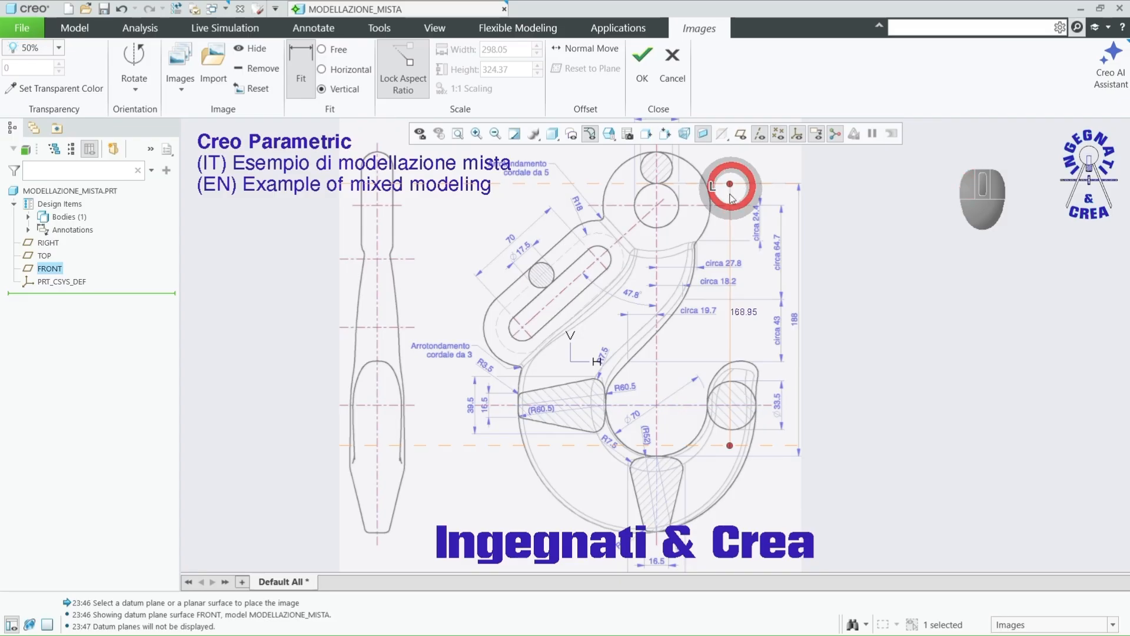
pyautogui.moveTo(730, 447); pyautogui.dragTo(731, 457)
# Step: Align the upper fit handle precisely with the upper extension line of the 188 dimension
pyautogui.scroll(-2, 723, 182)
pyautogui.scroll(-5, 724, 182)
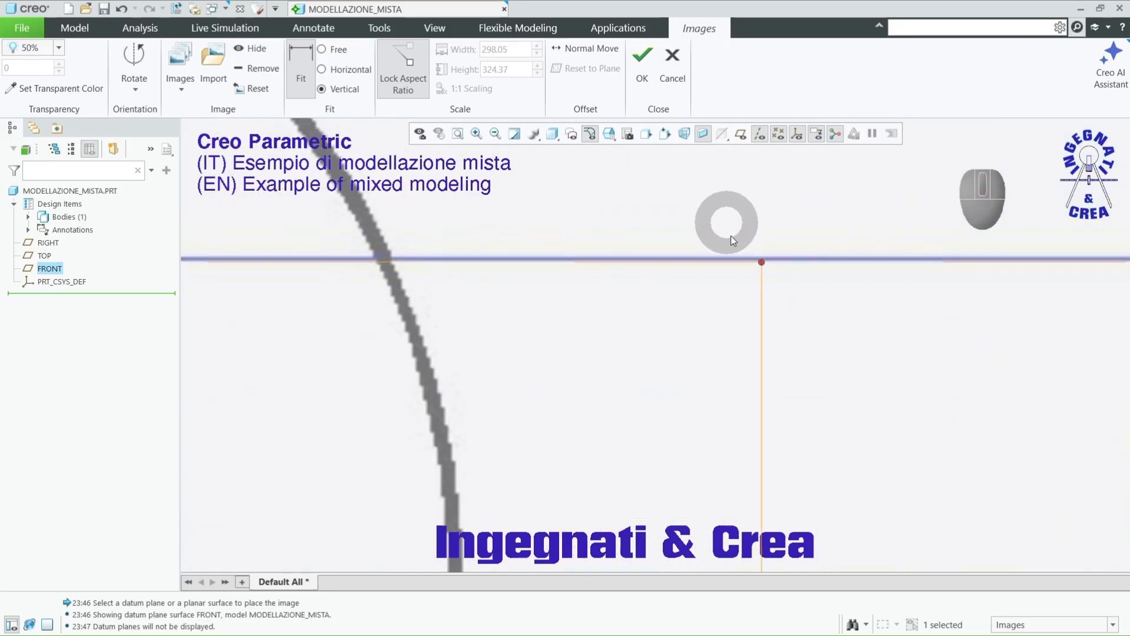
pyautogui.click(762, 262)
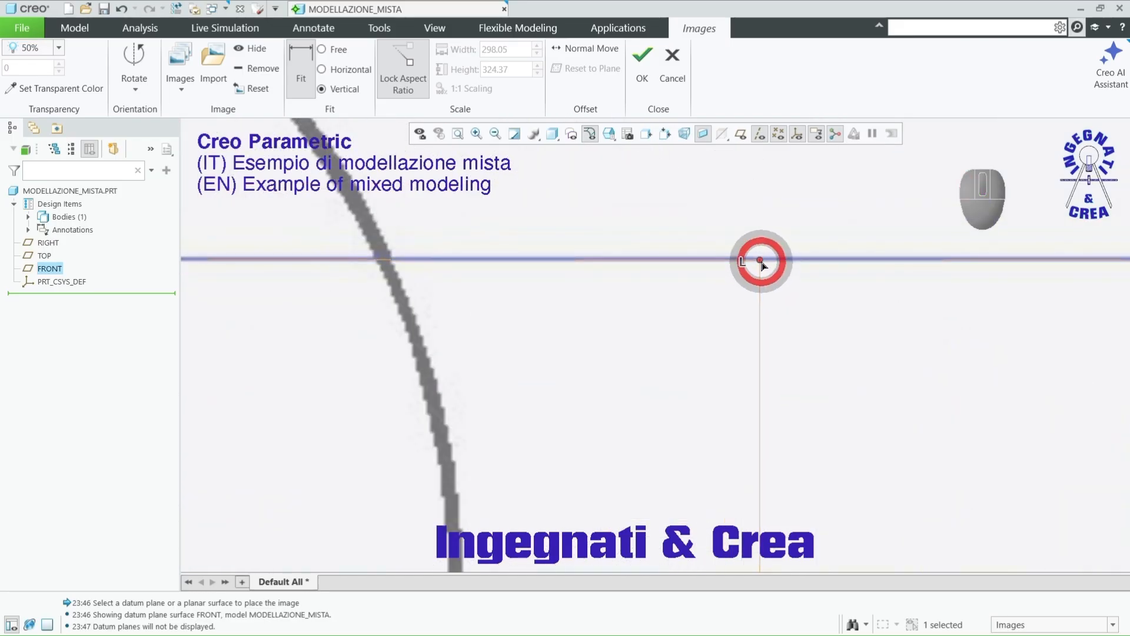
pyautogui.scroll(2, 762, 242)
pyautogui.scroll(4, 762, 242)
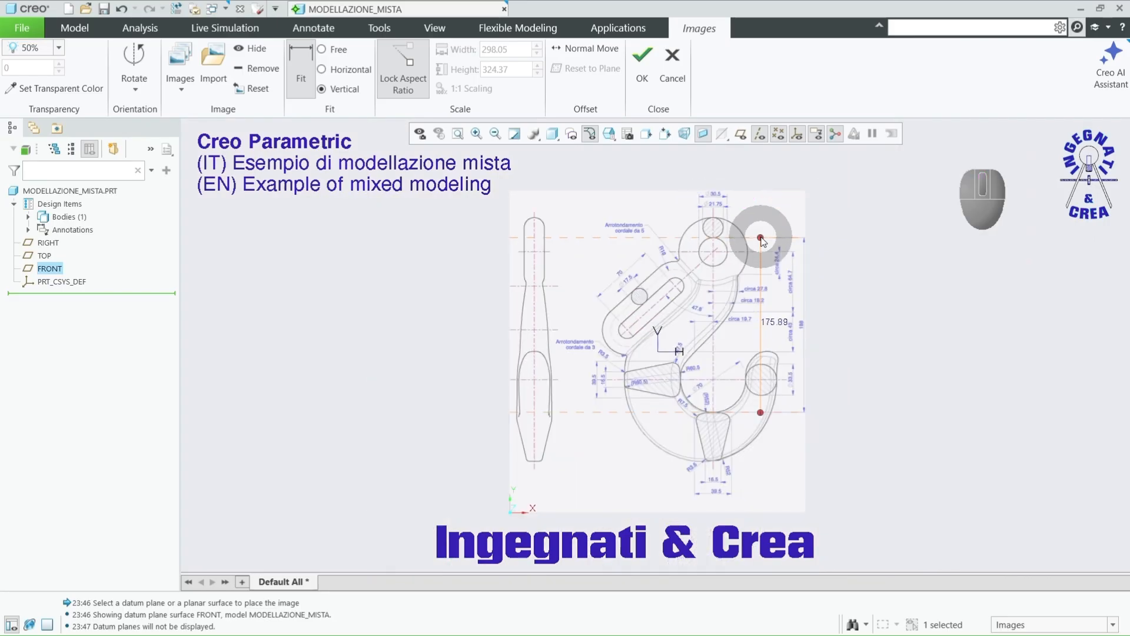
# Step: Align the lower fit handle precisely with the lower extension line of the 188 dimension
pyautogui.scroll(-4, 761, 414)
pyautogui.scroll(-5, 761, 414)
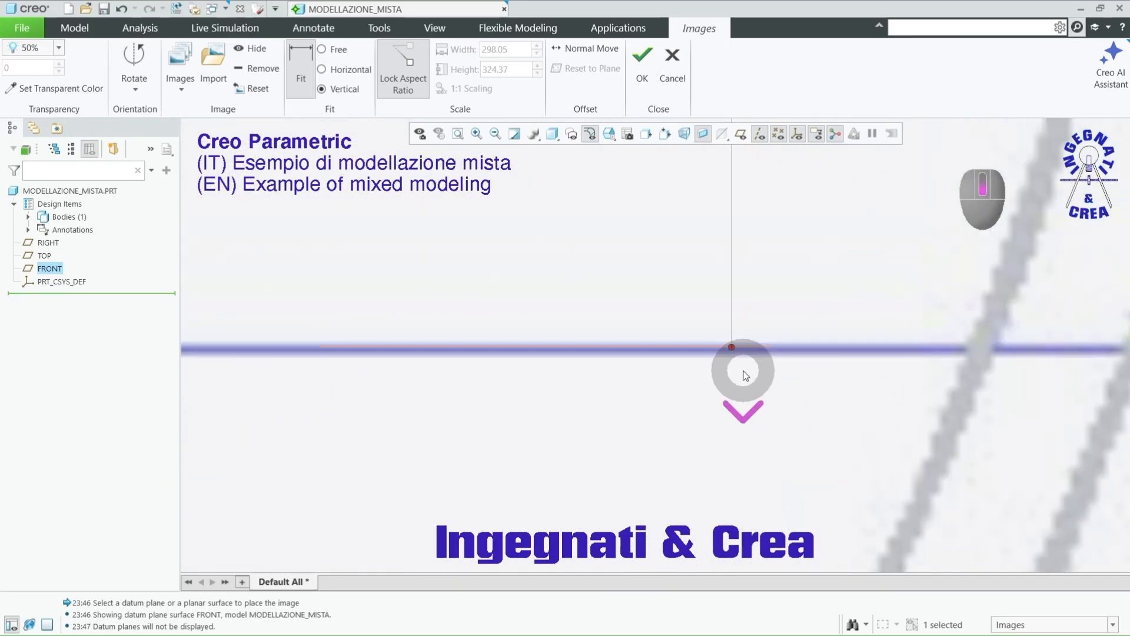
pyautogui.click(732, 349)
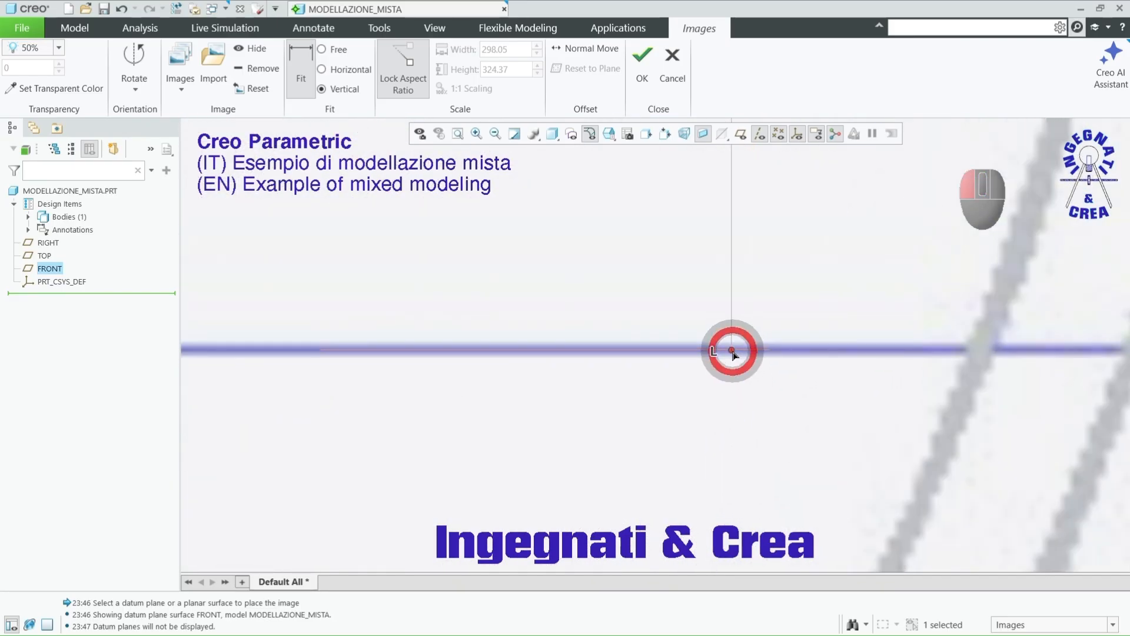
pyautogui.scroll(2, 725, 410)
pyautogui.scroll(4, 725, 410)
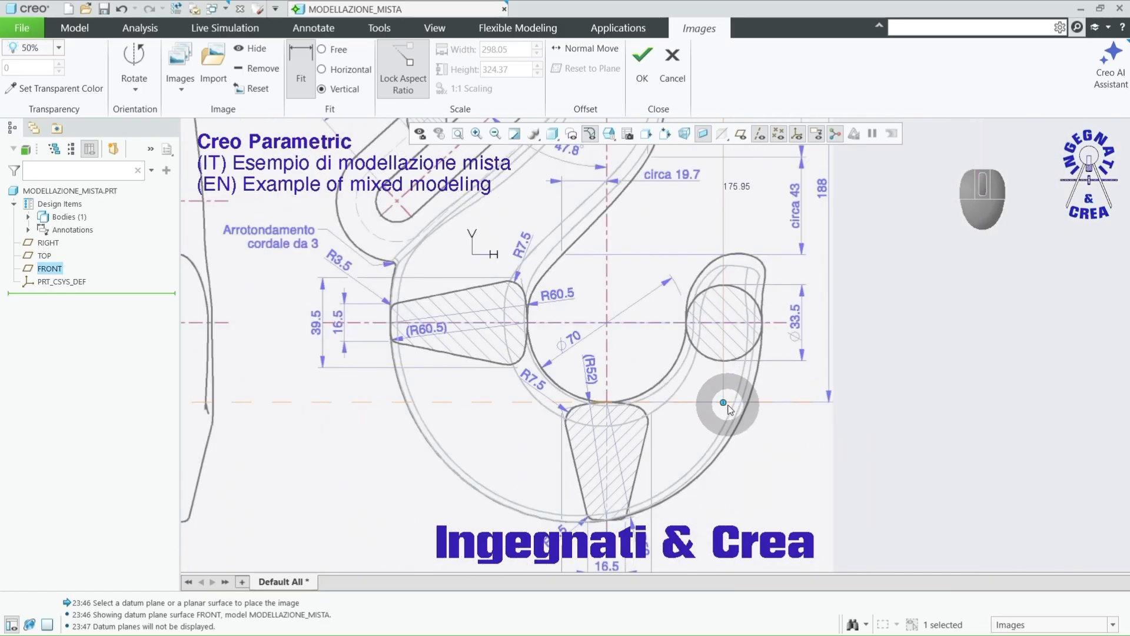
pyautogui.click(727, 406)
# Step: Set the vertical fit distance to 188 to scale the image and finish the Fit
pyautogui.scroll(3, 726, 427)
pyautogui.scroll(-2, 697, 377)
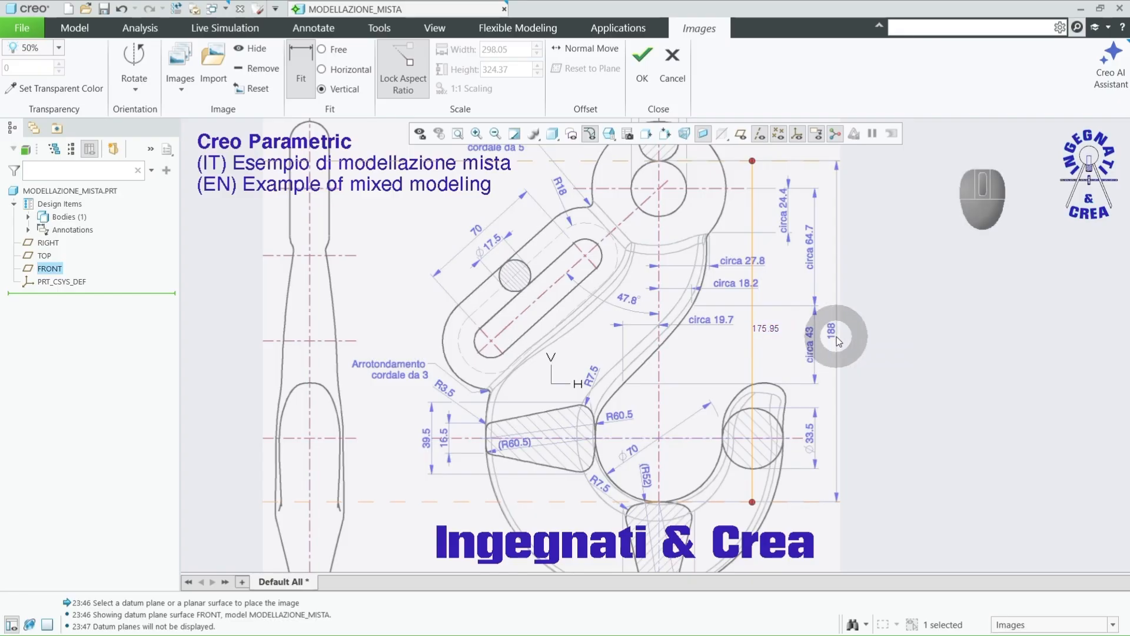
pyautogui.click(767, 331)
pyautogui.write('188')
pyautogui.press('Return')
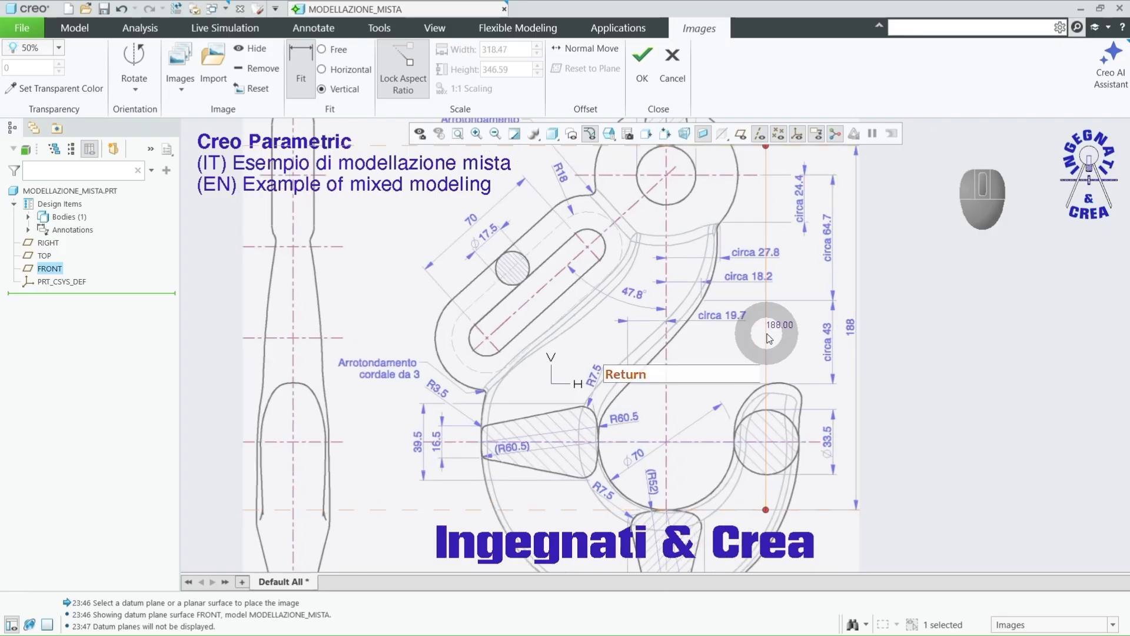
pyautogui.scroll(-1, 601, 381)
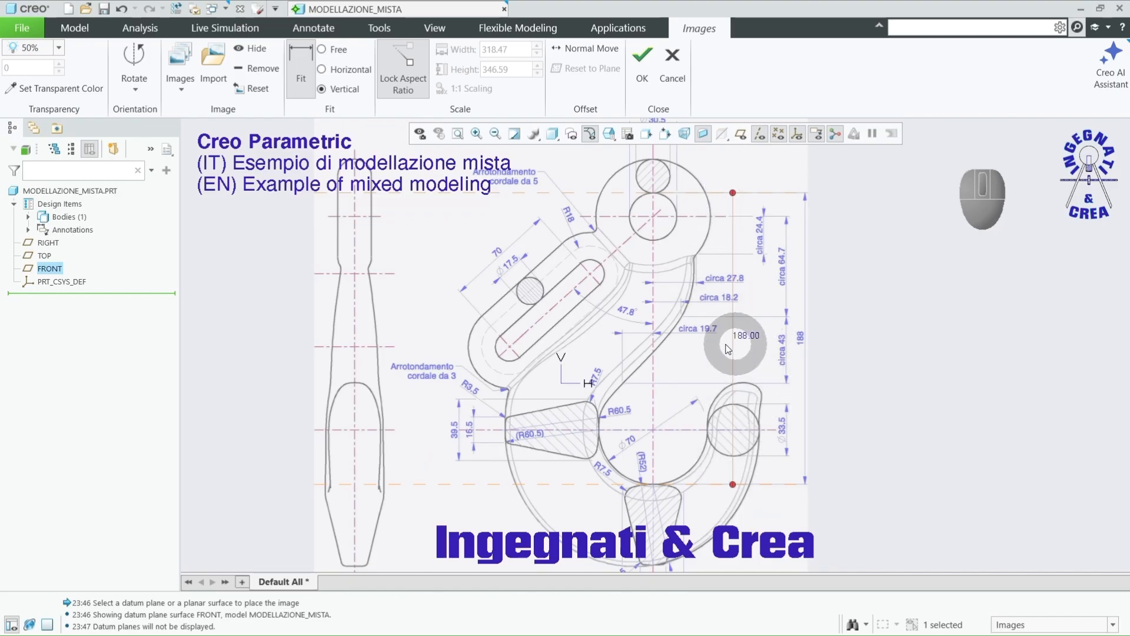
pyautogui.click(301, 71)
# Step: Set the image transparency to 75%
pyautogui.moveTo(365, 254); pyautogui.dragTo(677, 317, button='middle')
pyautogui.scroll(-3, 676, 317)
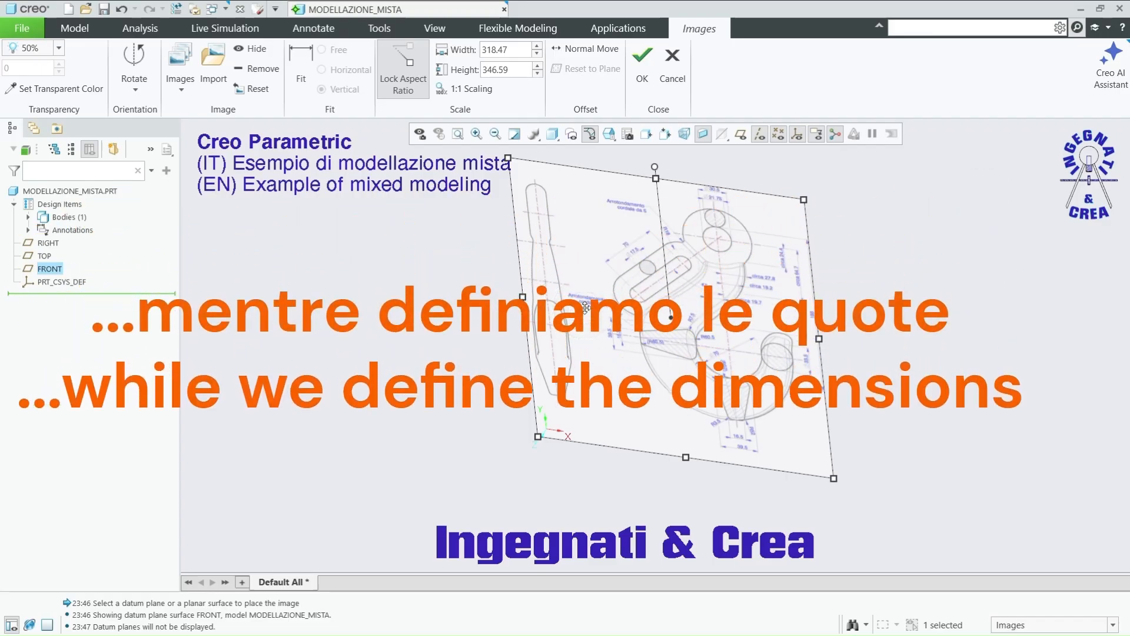
pyautogui.click(59, 48)
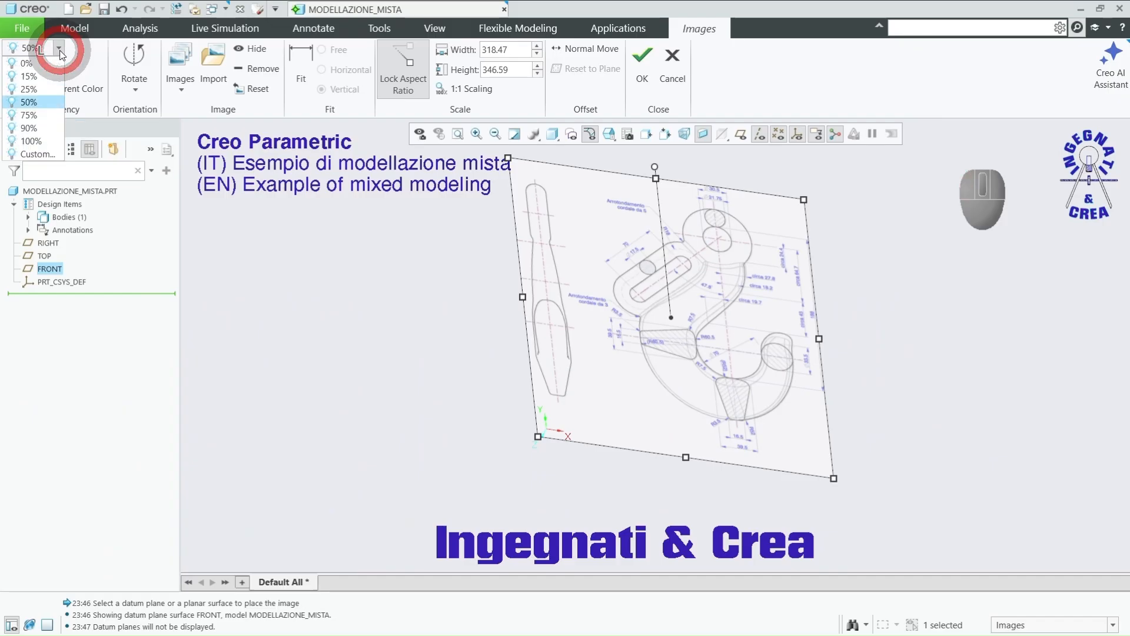
pyautogui.click(54, 115)
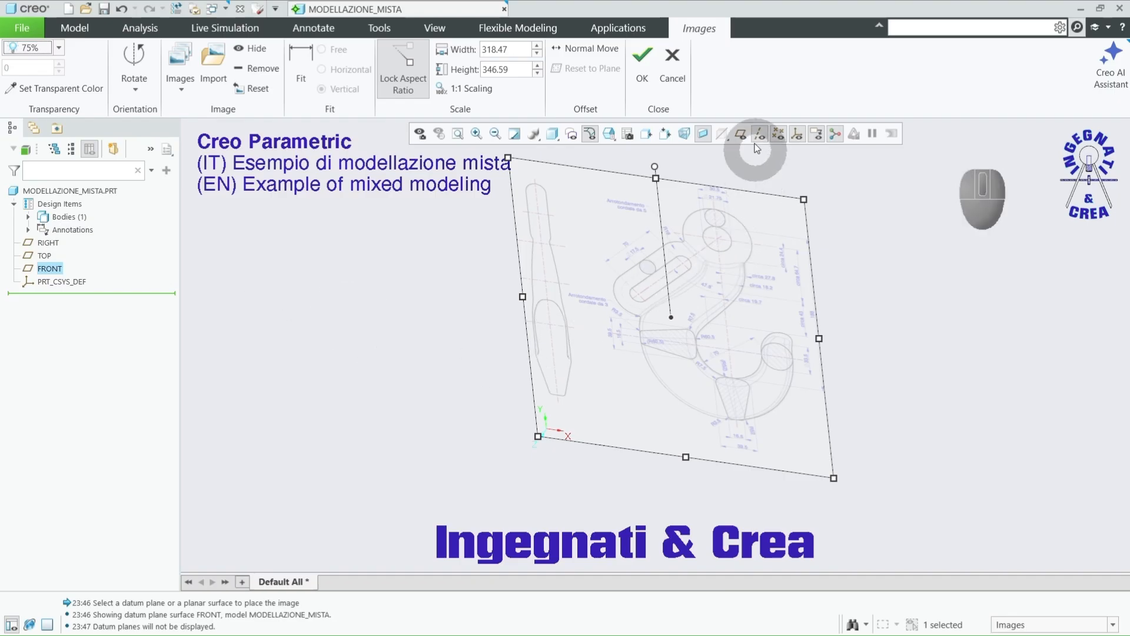
# Step: Briefly check the datum planes, hide them again and offset the image behind the FRONT plane with Normal Move
pyautogui.click(742, 137)
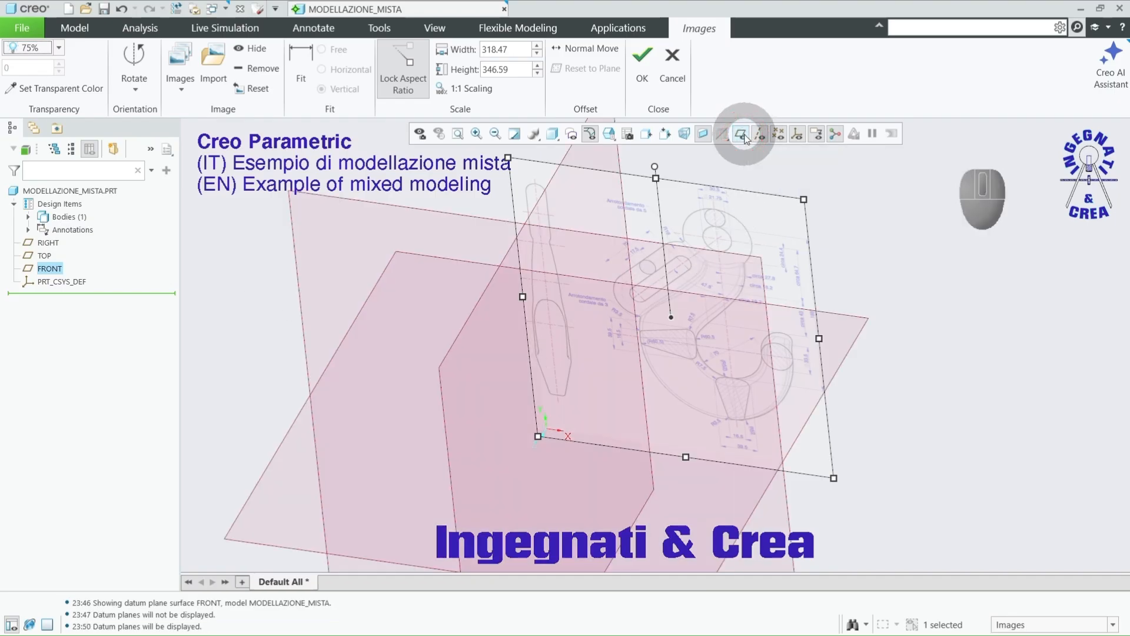
pyautogui.click(743, 137)
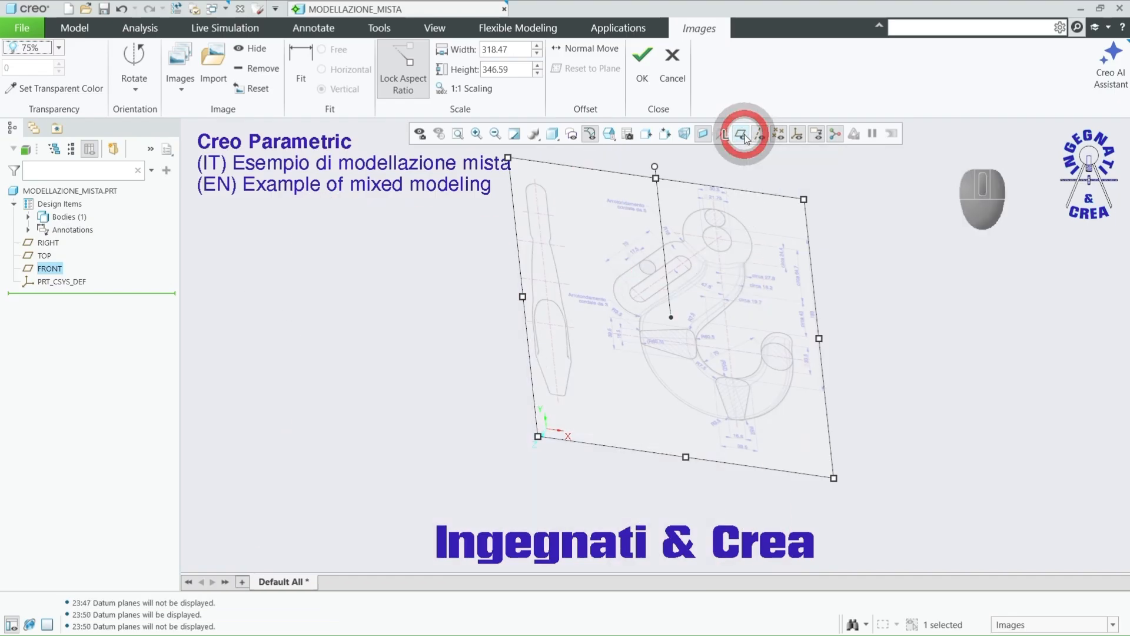
pyautogui.click(593, 50)
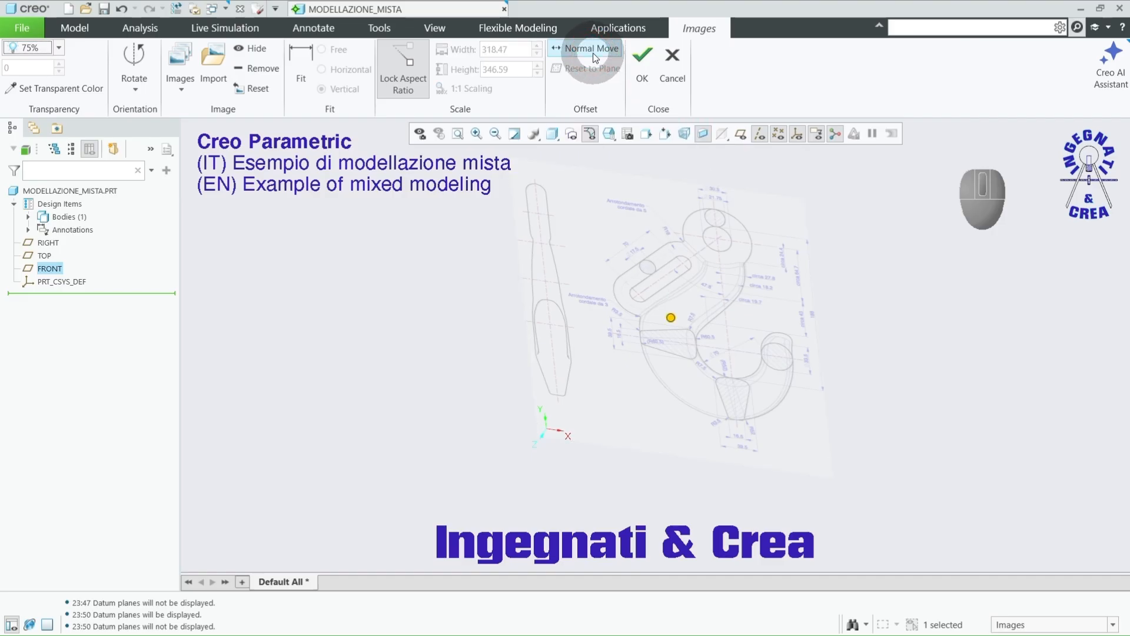
pyautogui.scroll(3, 494, 389)
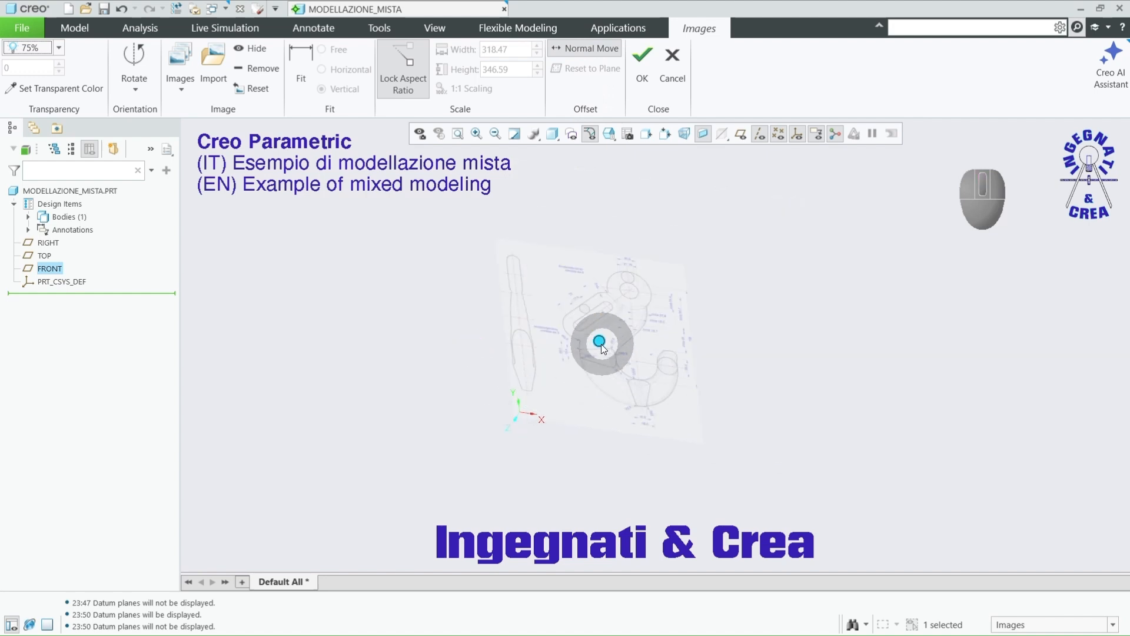
pyautogui.moveTo(602, 345); pyautogui.dragTo(648, 272)
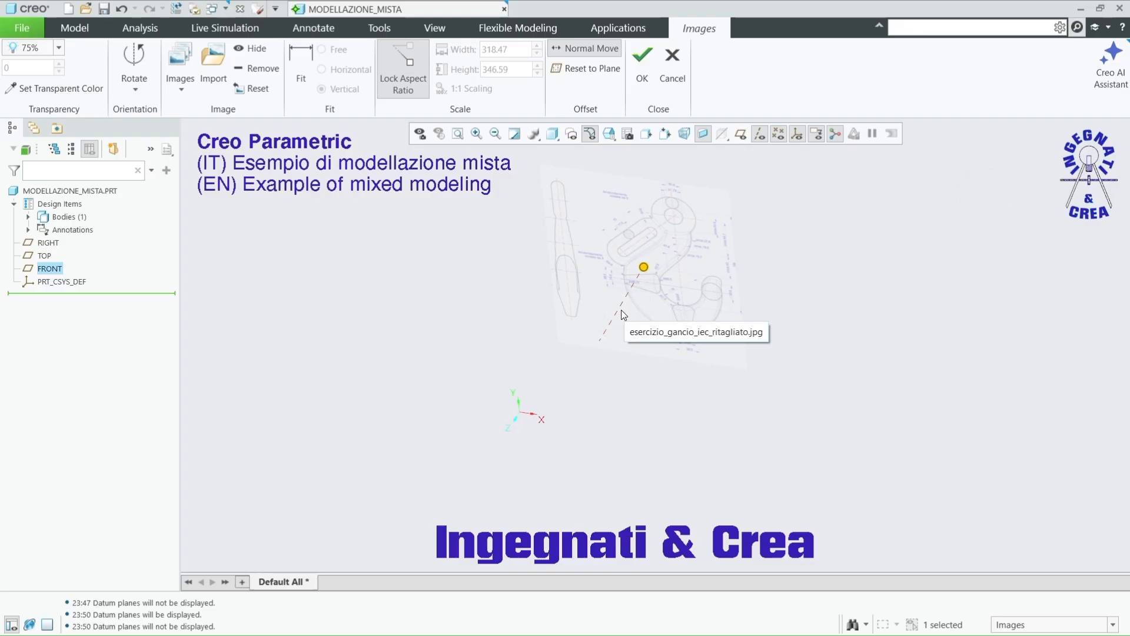
pyautogui.click(505, 435)
pyautogui.moveTo(576, 392)
pyautogui.mouseDown(button='middle')
pyautogui.moveTo(573, 384)
pyautogui.moveTo(580, 396)
pyautogui.moveTo(592, 383)
pyautogui.mouseUp(button='middle')
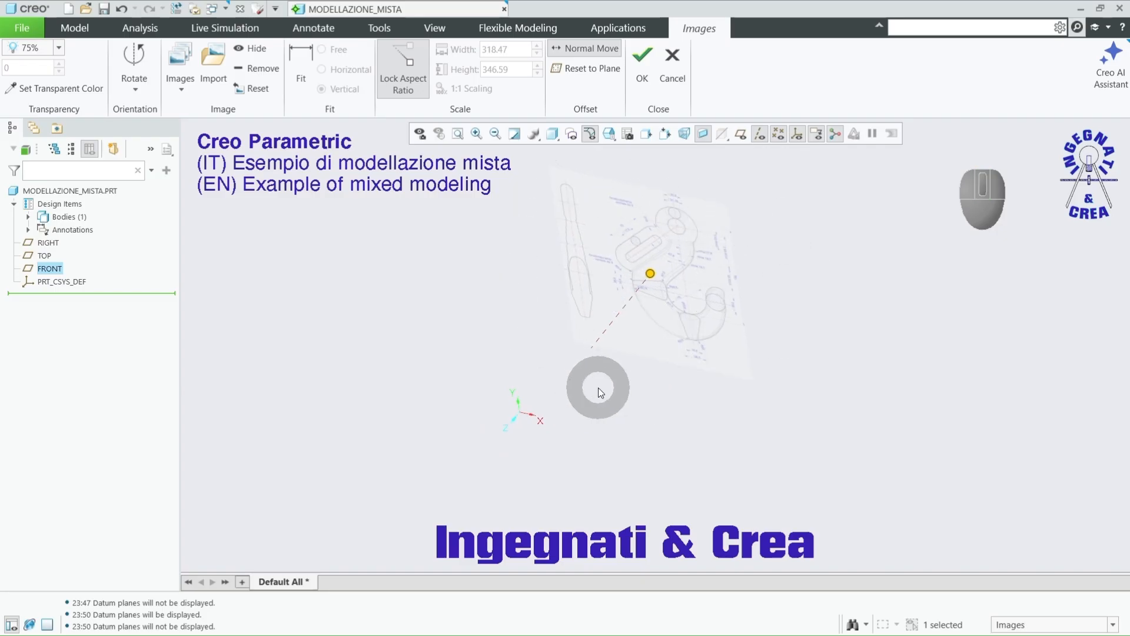
# Step: Restore the front orientation and display the datum planes to compare the image's position with the origin
pyautogui.press('F3')
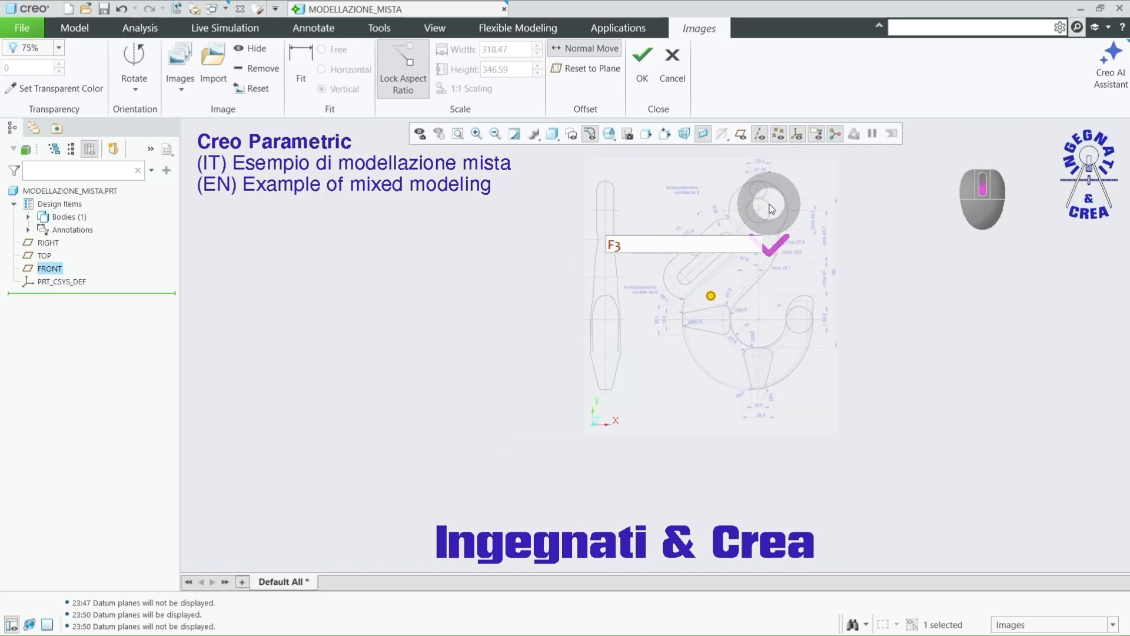
pyautogui.scroll(1, 771, 209)
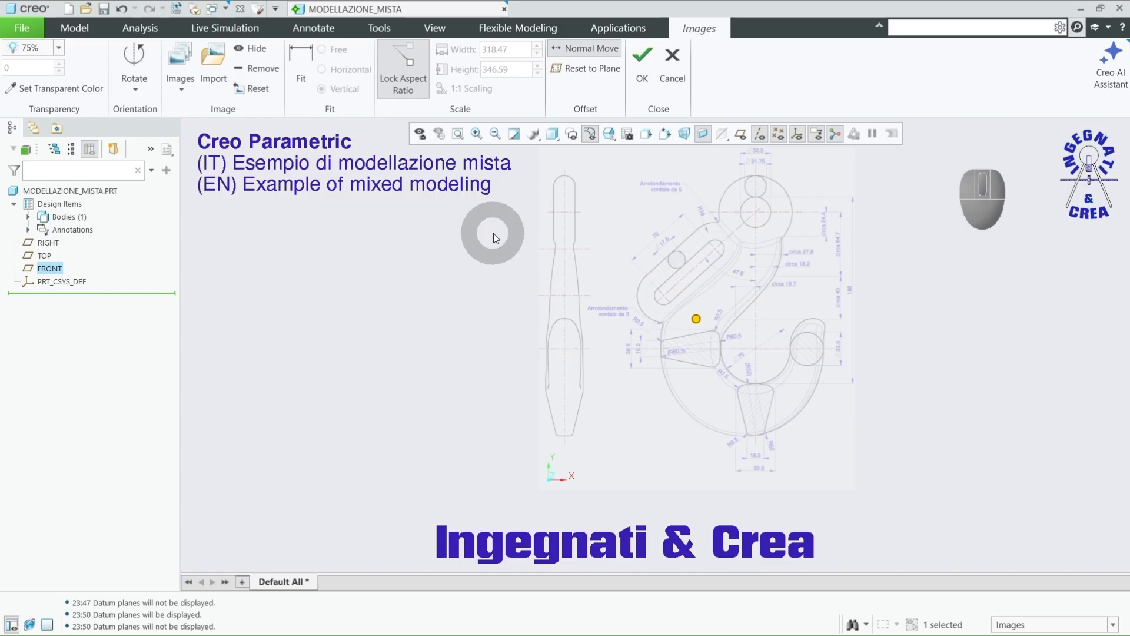
pyautogui.click(740, 134)
pyautogui.scroll(1, 728, 221)
pyautogui.scroll(1, 728, 221)
pyautogui.scroll(1, 809, 217)
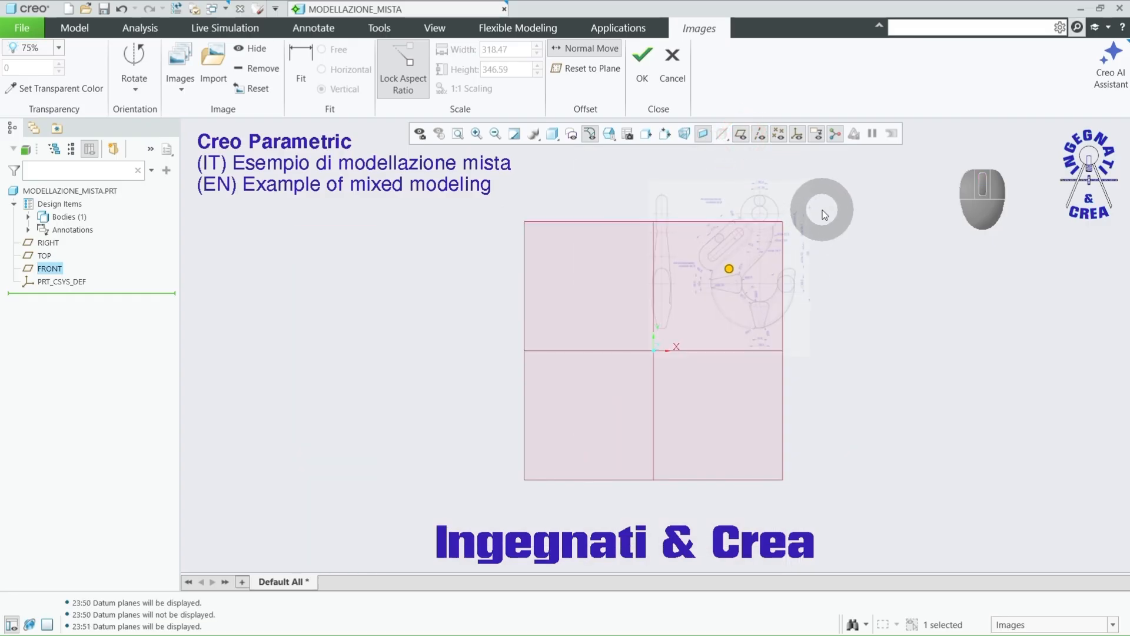
pyautogui.scroll(-5, 800, 283)
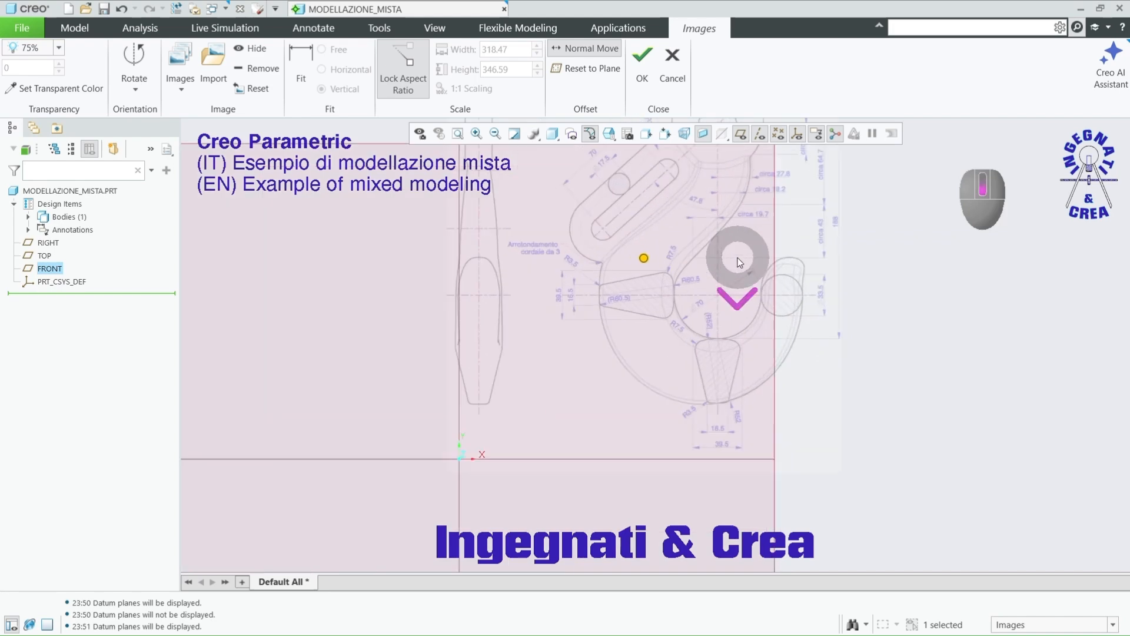
pyautogui.scroll(-1, 728, 281)
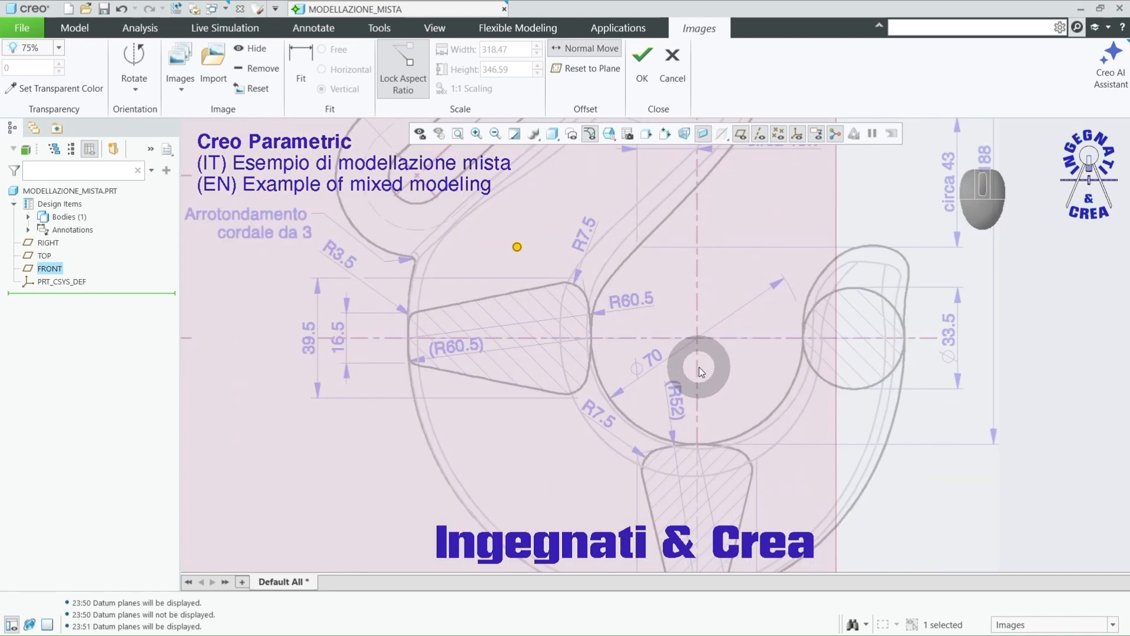
pyautogui.scroll(5, 800, 352)
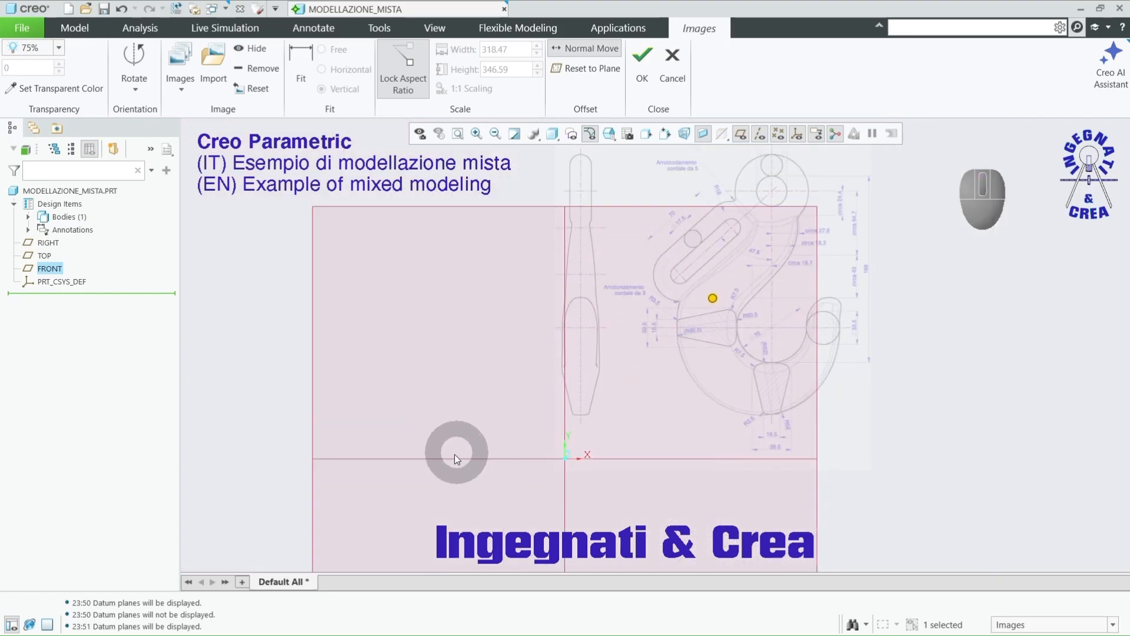
# Step: Turn off Normal Move, place the centre of the image's Ø70 hook opening on the datum plane intersection and accept the image
pyautogui.click(592, 57)
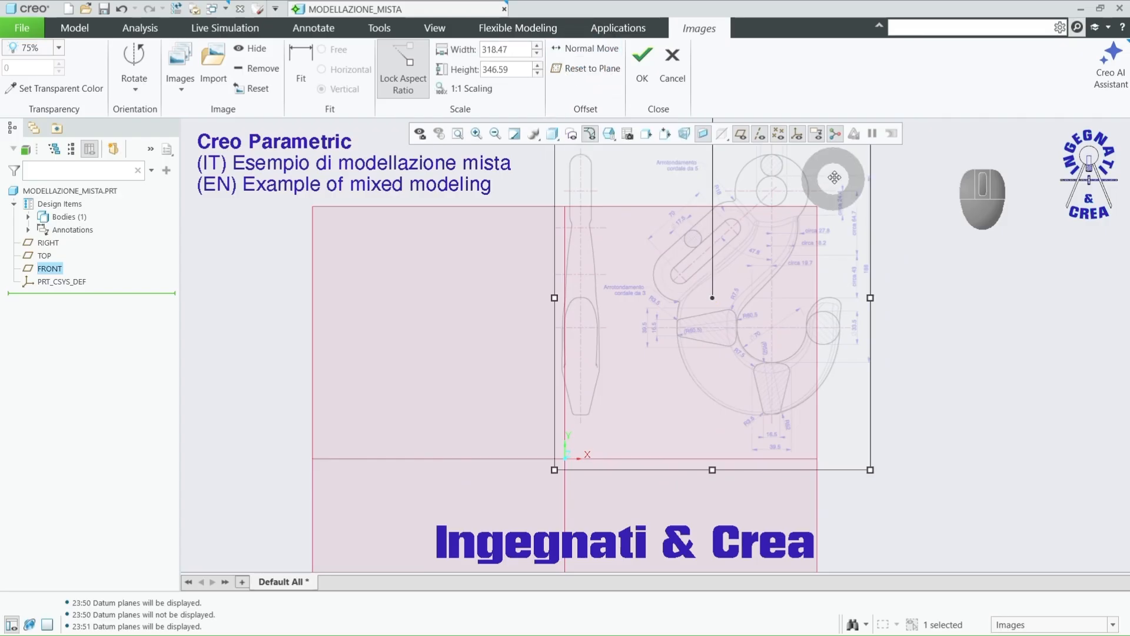
pyautogui.moveTo(832, 176)
pyautogui.mouseDown()
pyautogui.moveTo(734, 277)
pyautogui.moveTo(628, 310)
pyautogui.mouseUp()
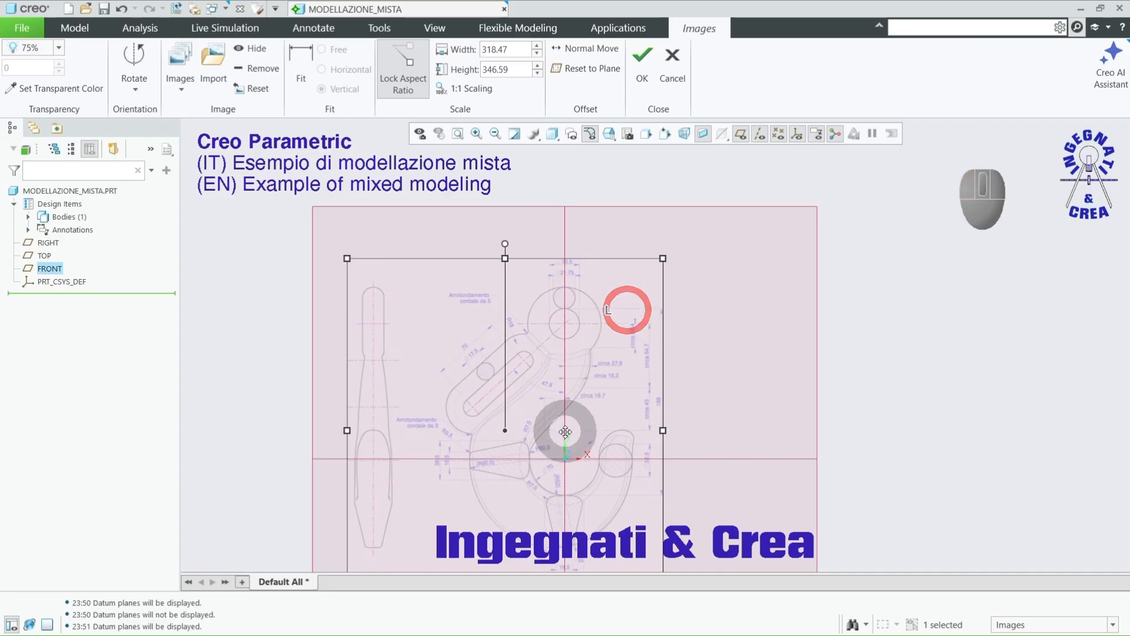
pyautogui.scroll(-5, 560, 467)
pyautogui.moveTo(665, 469); pyautogui.dragTo(672, 457)
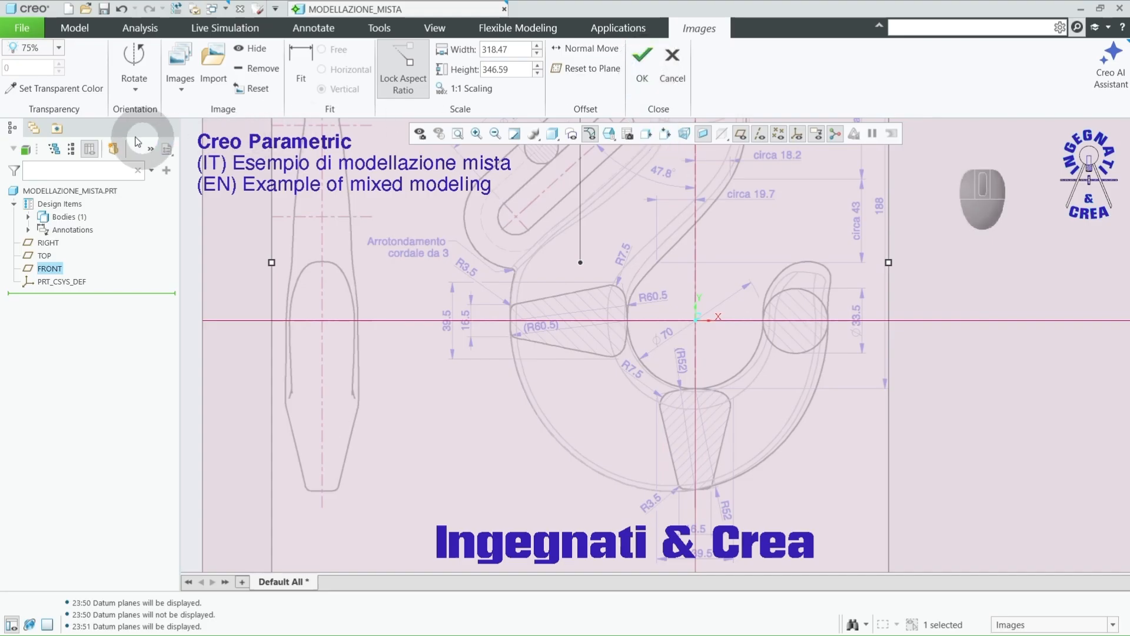
pyautogui.click(644, 71)
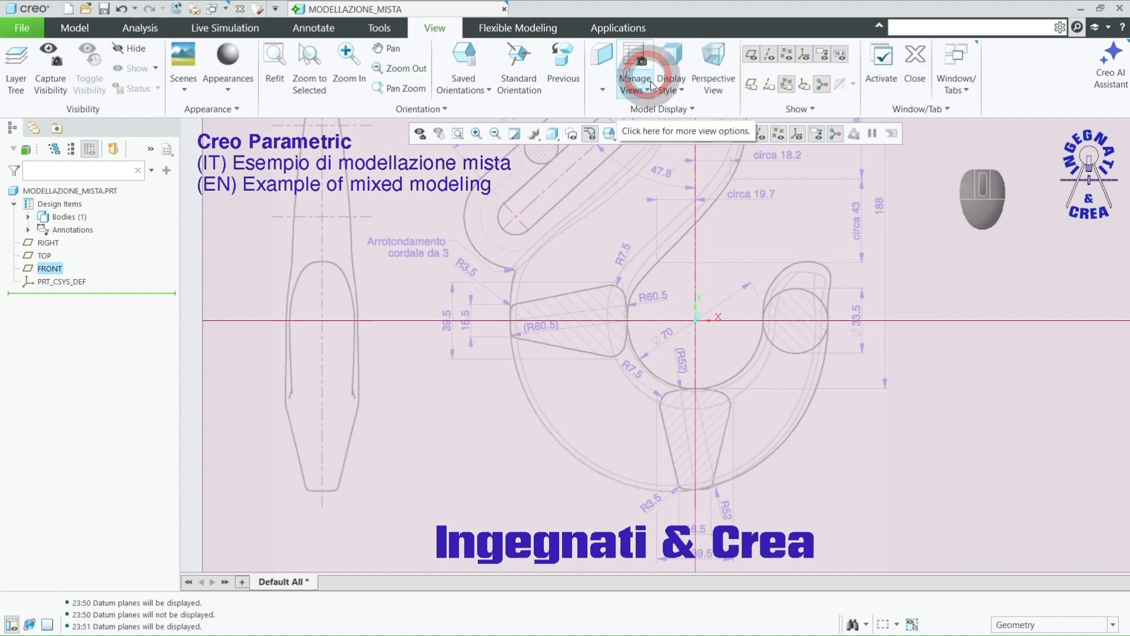
pyautogui.click(75, 28)
pyautogui.scroll(3, 756, 281)
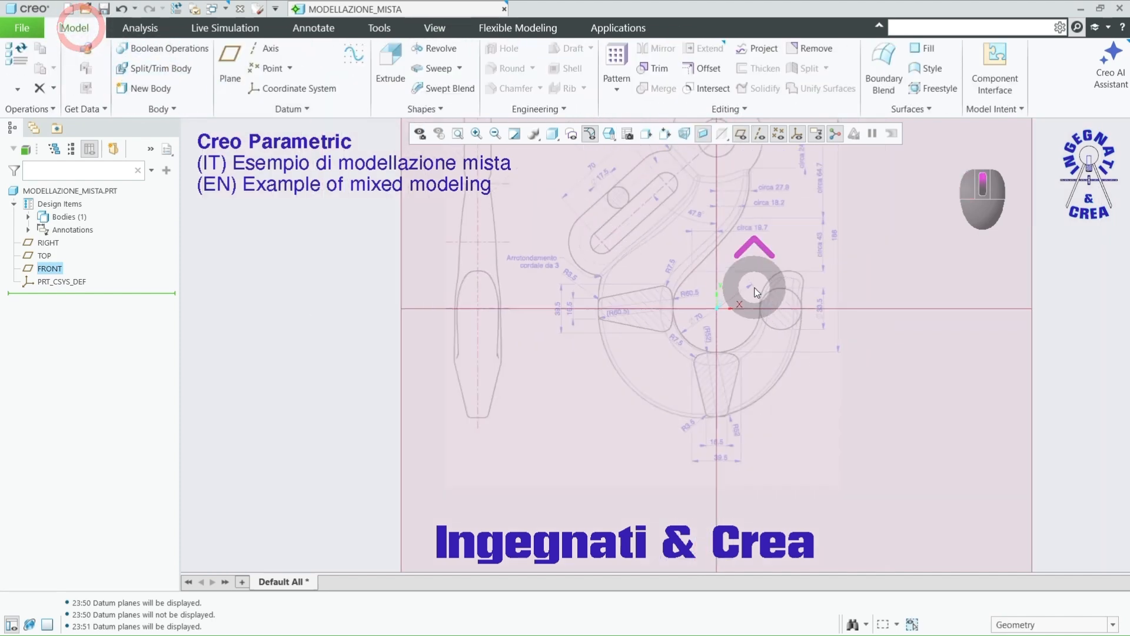
# Step: Hide the datum planes, coordinate systems and datum points, and restore the front orientation
pyautogui.click(739, 139)
pyautogui.scroll(3, 820, 302)
pyautogui.moveTo(820, 302); pyautogui.dragTo(800, 330, button='middle')
pyautogui.scroll(3, 637, 377)
pyautogui.scroll(-4, 747, 280)
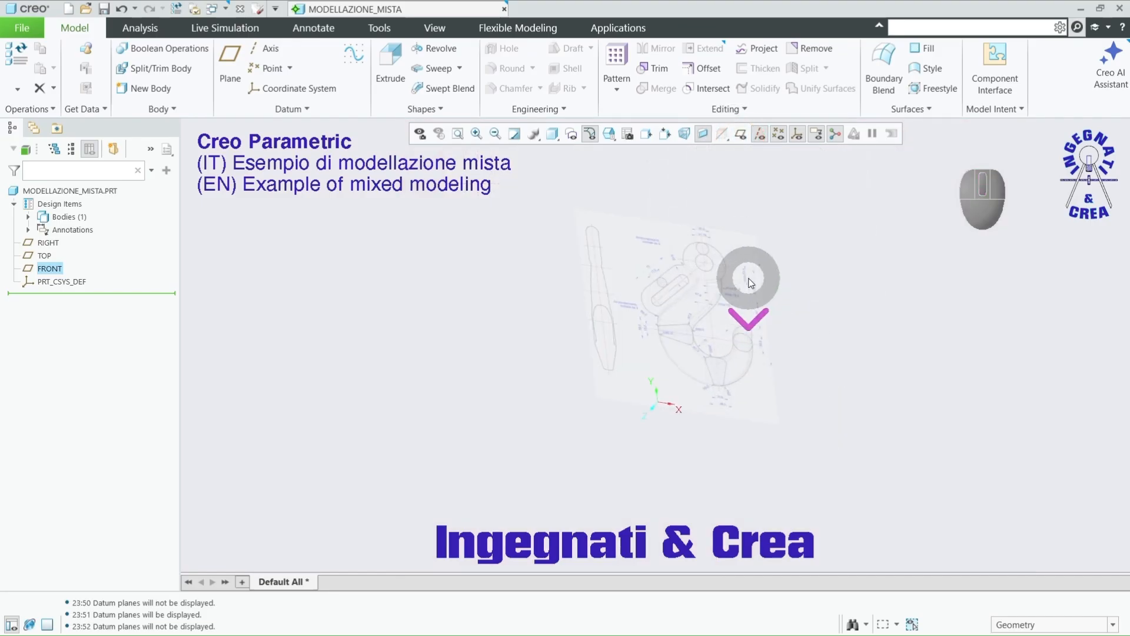
pyautogui.press('F3')
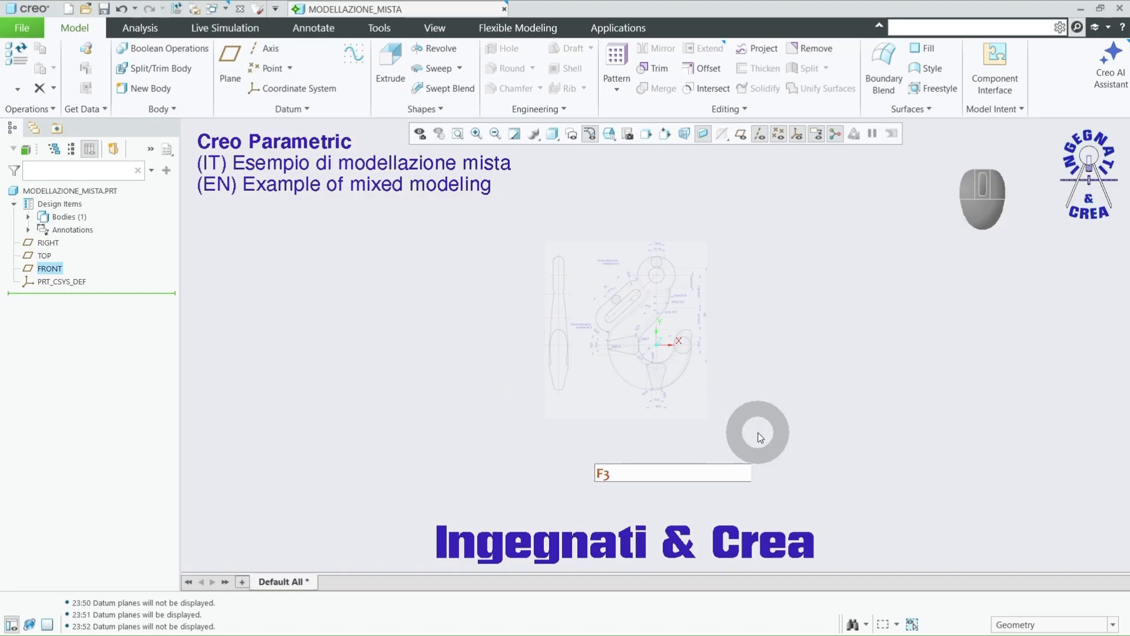
pyautogui.click(797, 134)
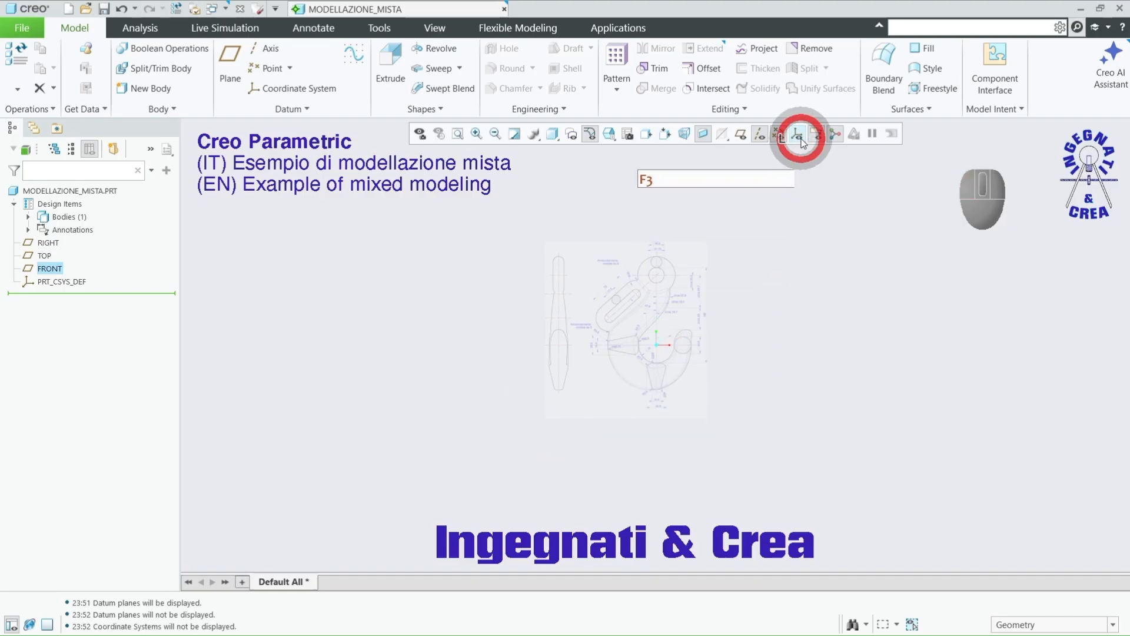
pyautogui.click(778, 135)
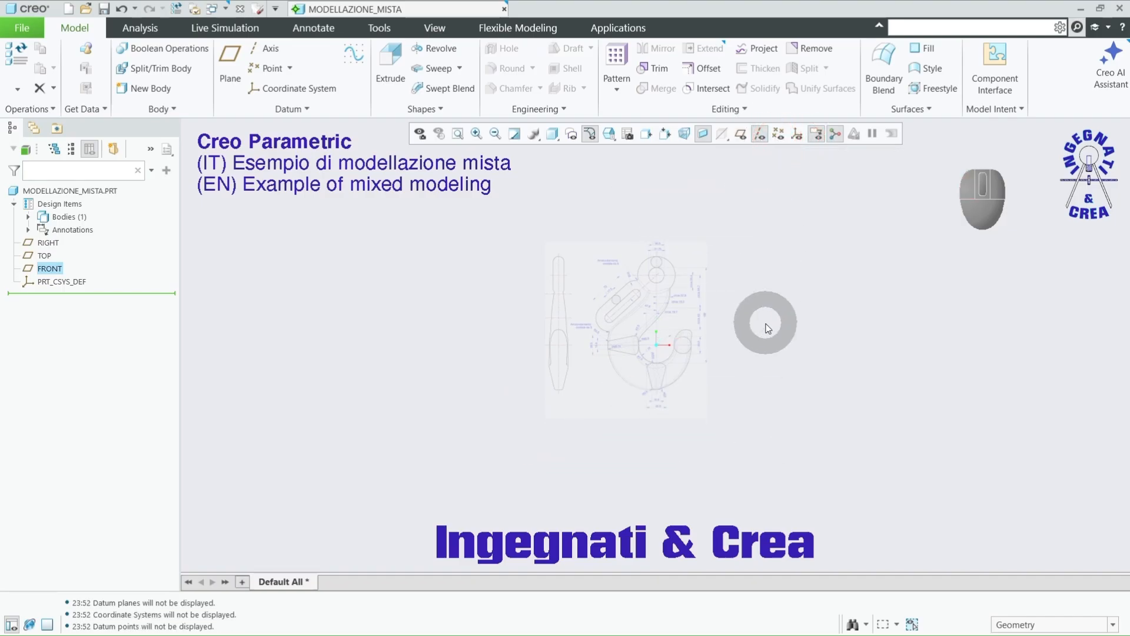
# Step: Start a sketch on the FRONT plane and trace the hook's lower inner semicircle with a centre-and-ends arc of about 35 radius from the origin
pyautogui.scroll(-5, 653, 406)
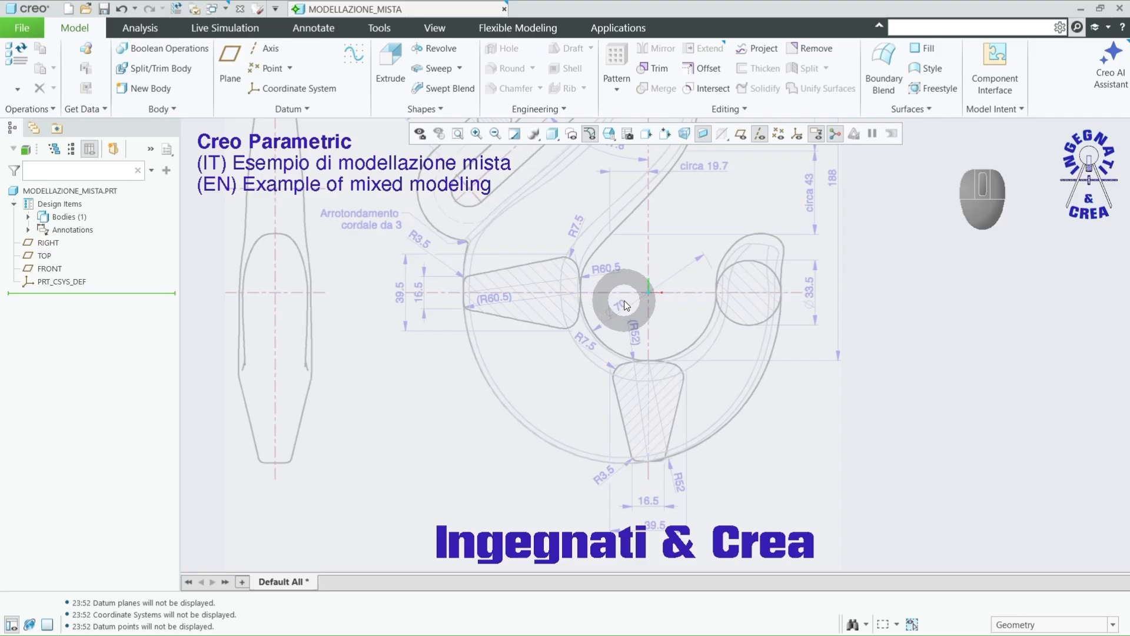
pyautogui.click(52, 269)
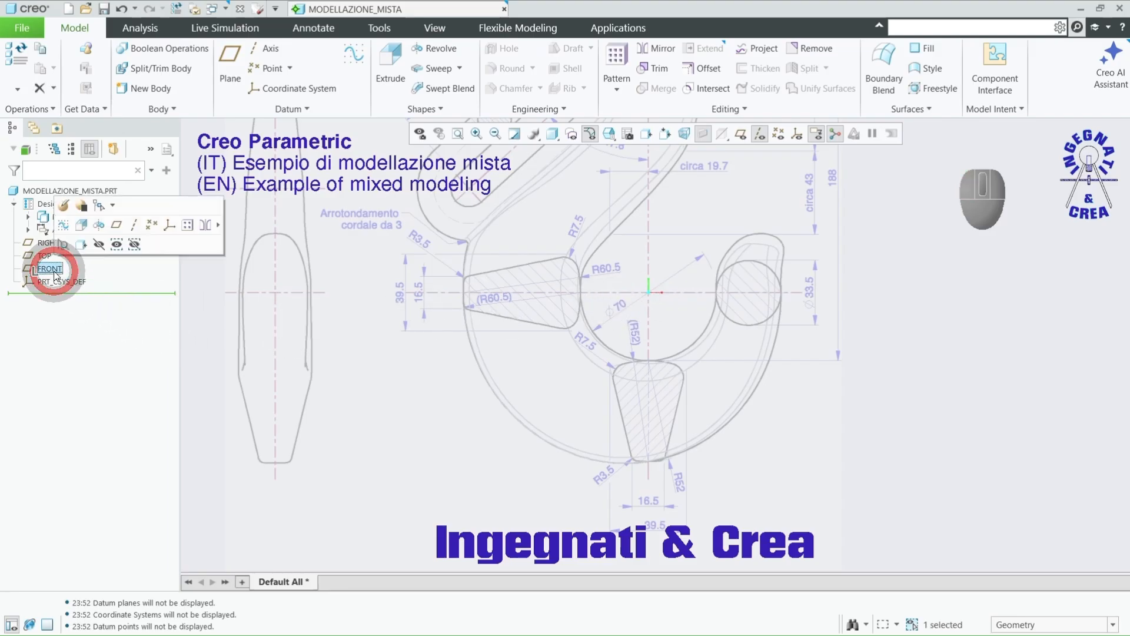
pyautogui.click(63, 231)
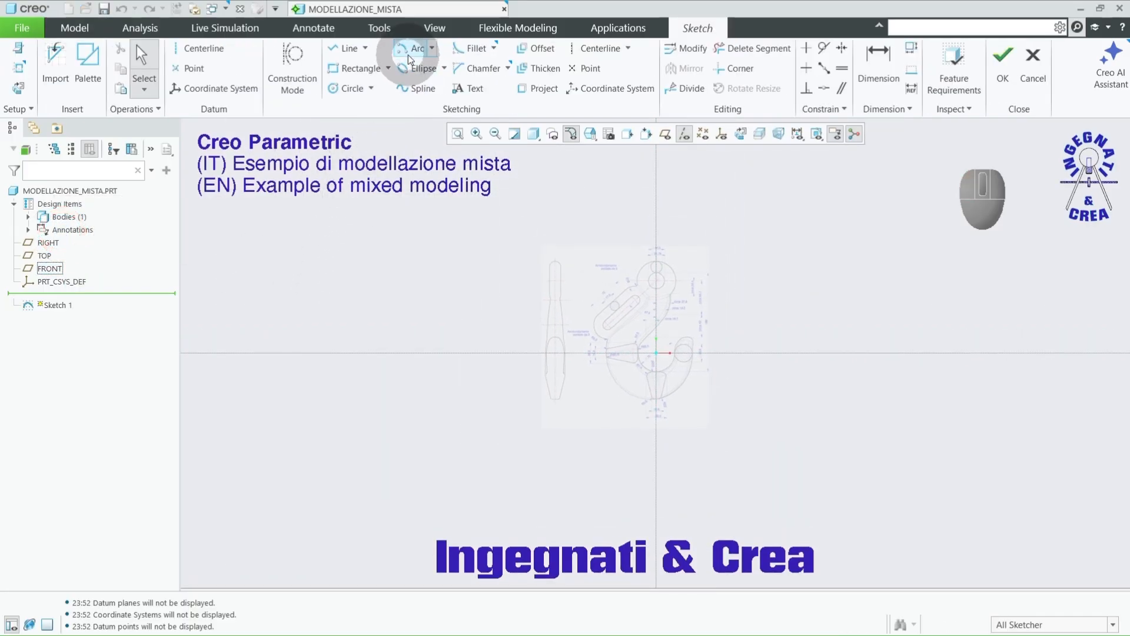
pyautogui.click(405, 55)
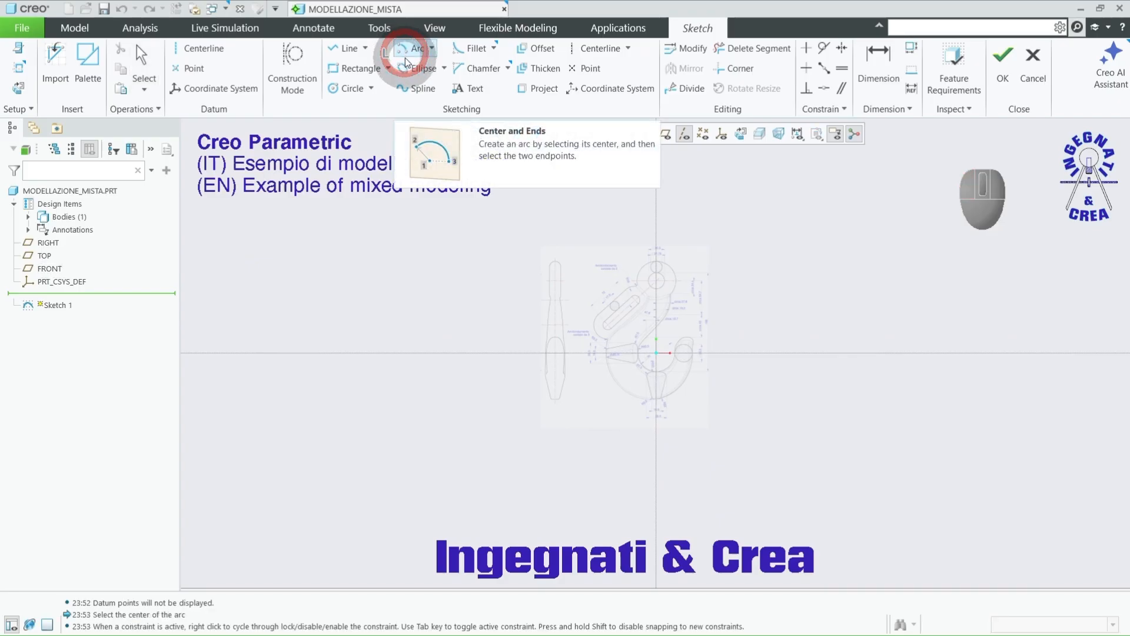
pyautogui.scroll(4, 671, 356)
pyautogui.scroll(5, 624, 367)
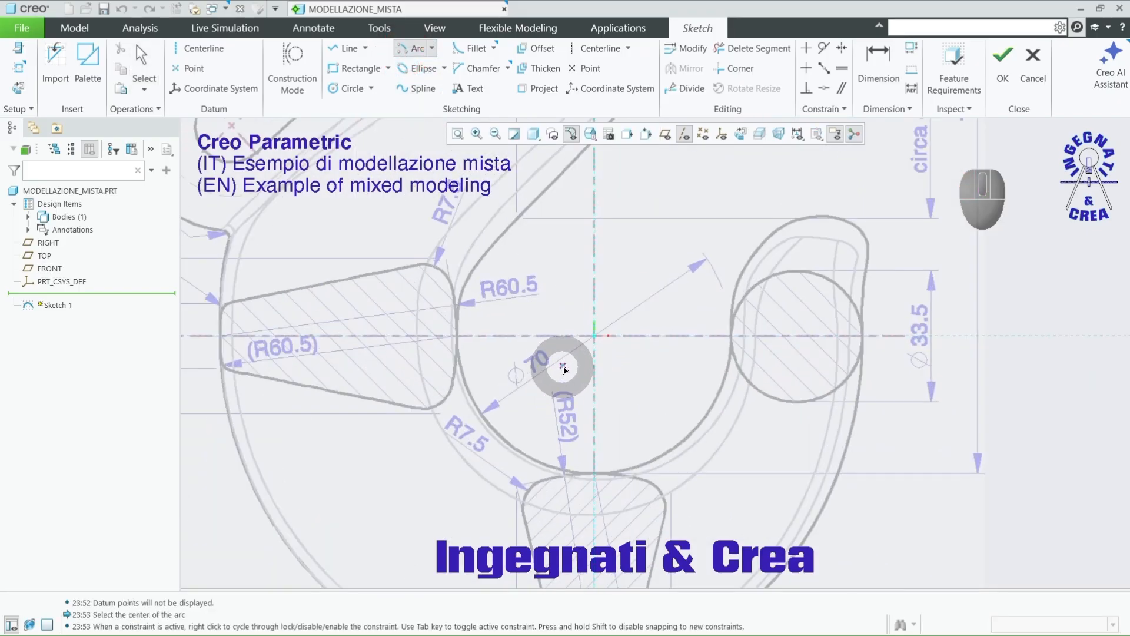
pyautogui.click(594, 336)
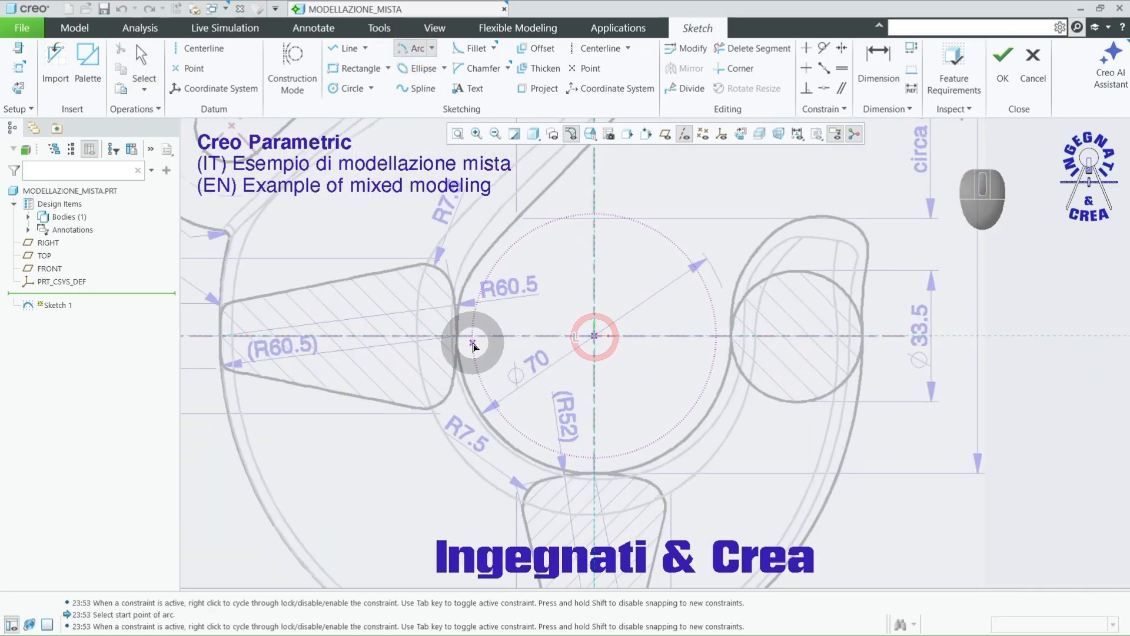
pyautogui.click(457, 336)
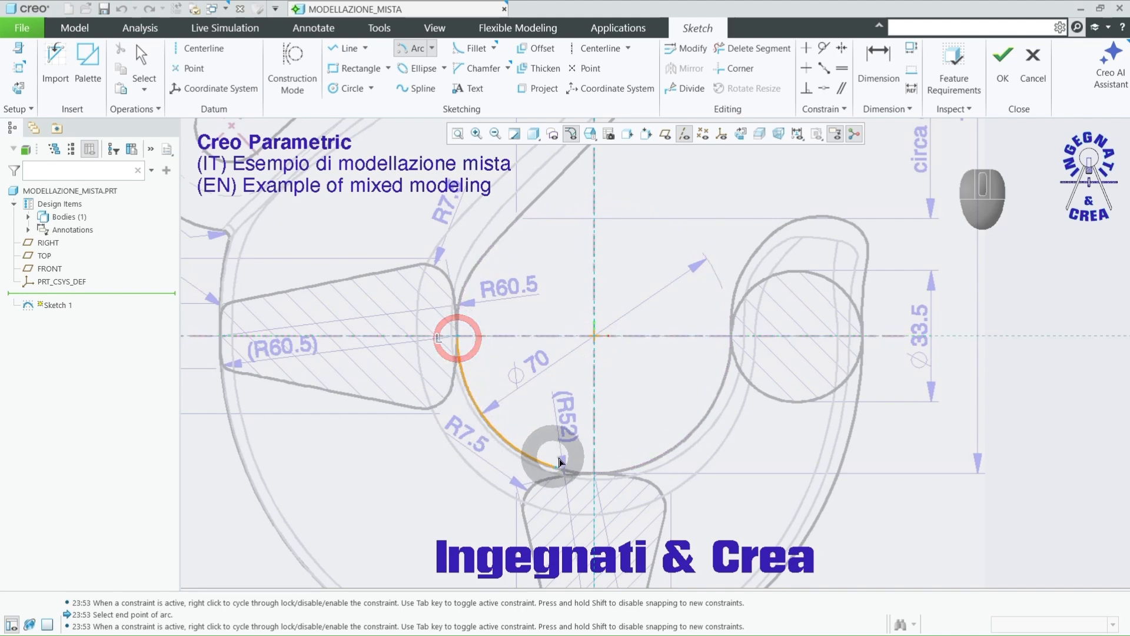
pyautogui.click(730, 337)
pyautogui.middleClick(752, 404)
pyautogui.scroll(2, 562, 369)
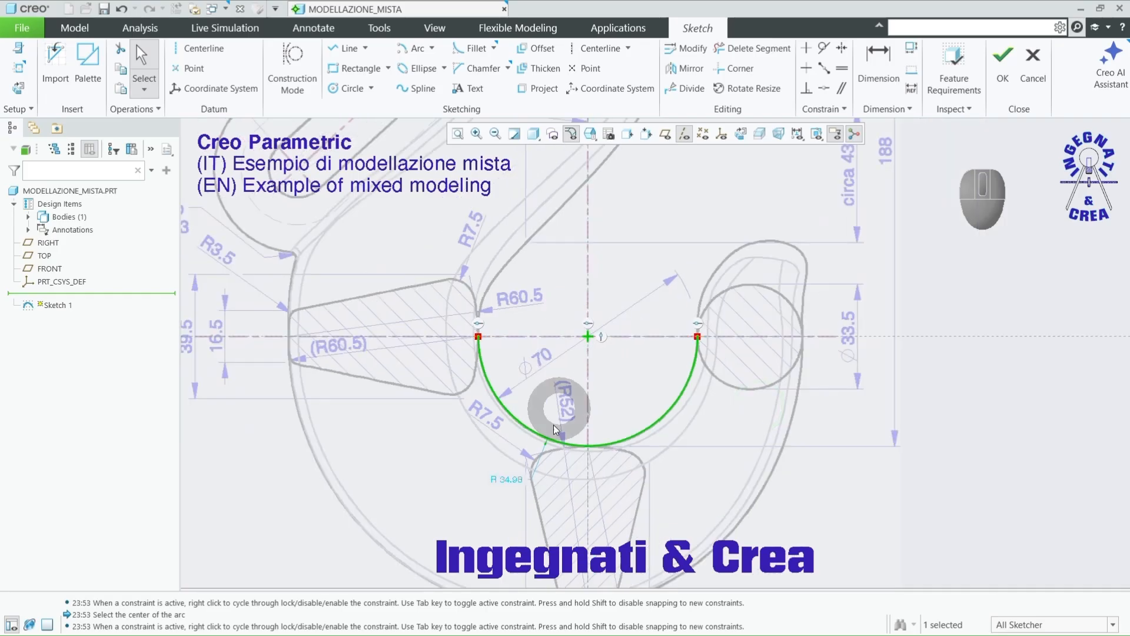
# Step: Reposition the arc's radius dimension, convert it to a diameter and set it to 70
pyautogui.moveTo(515, 475); pyautogui.dragTo(486, 470)
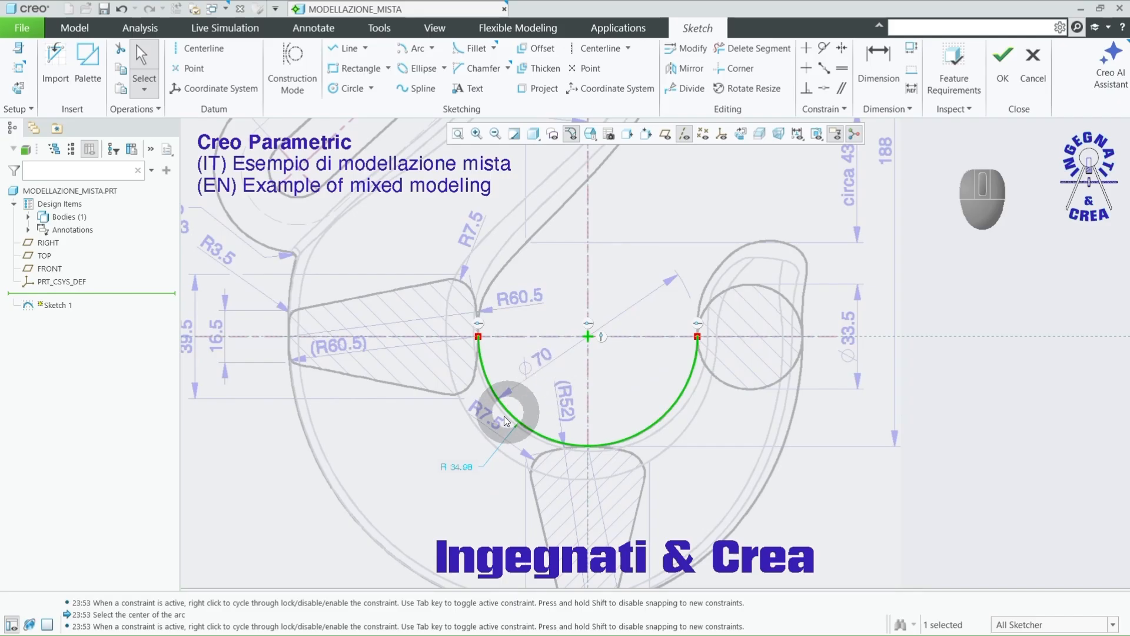
pyautogui.click(468, 471)
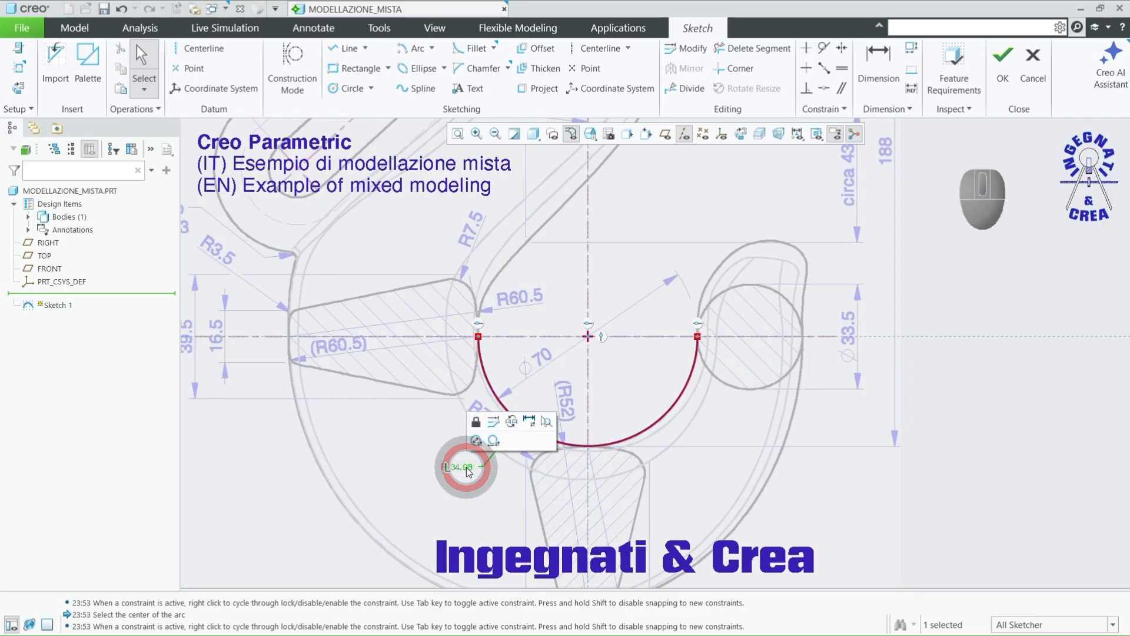
pyautogui.click(475, 442)
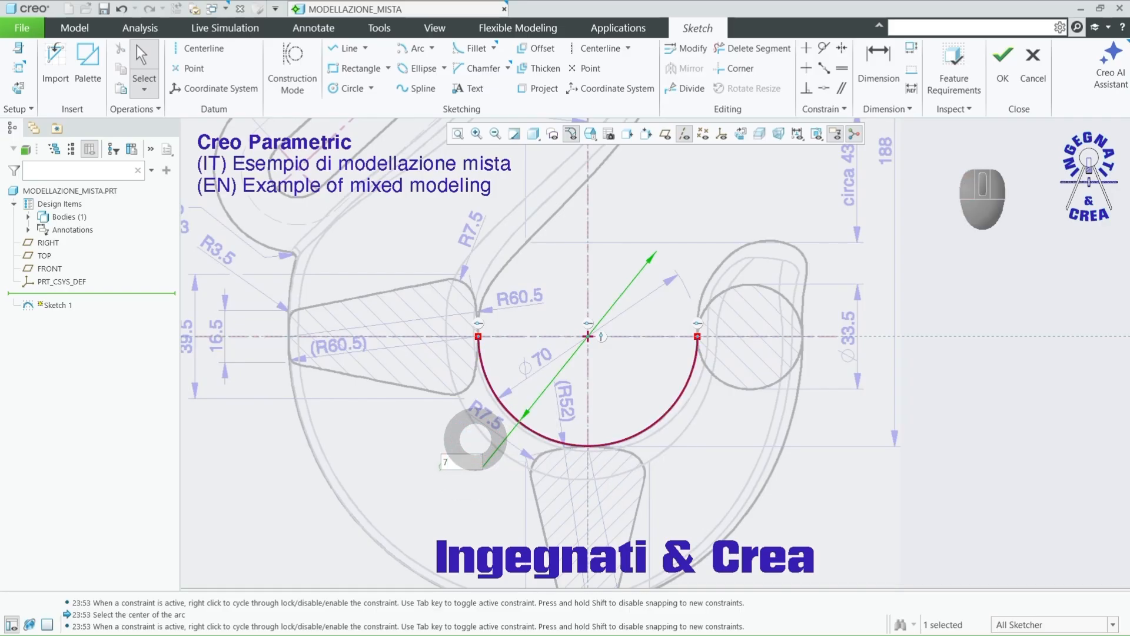
pyautogui.press('Return')
pyautogui.middleClick(945, 362)
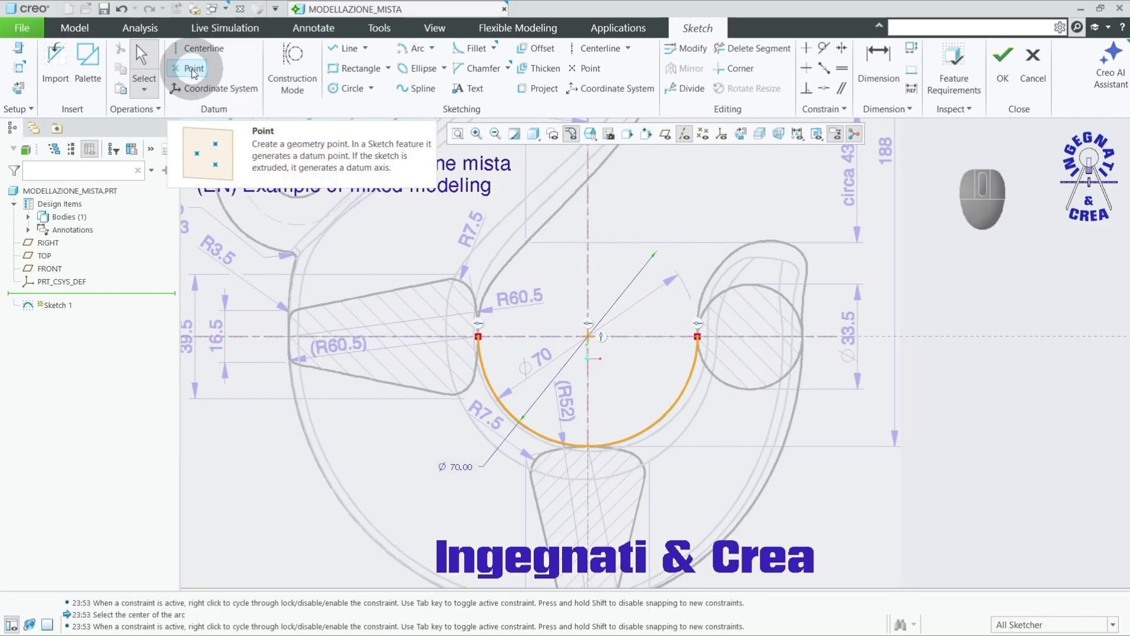
# Step: Add a datum geometry point at the lowest point of the arc, on the vertical reference
pyautogui.click(194, 69)
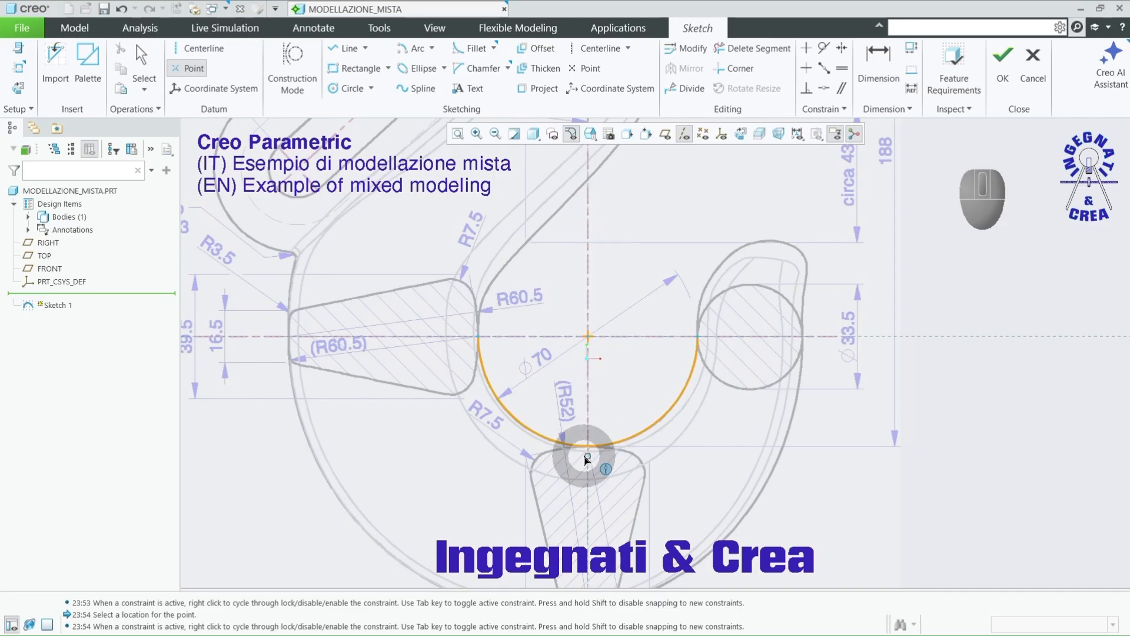
pyautogui.click(588, 446)
pyautogui.middleClick(636, 393)
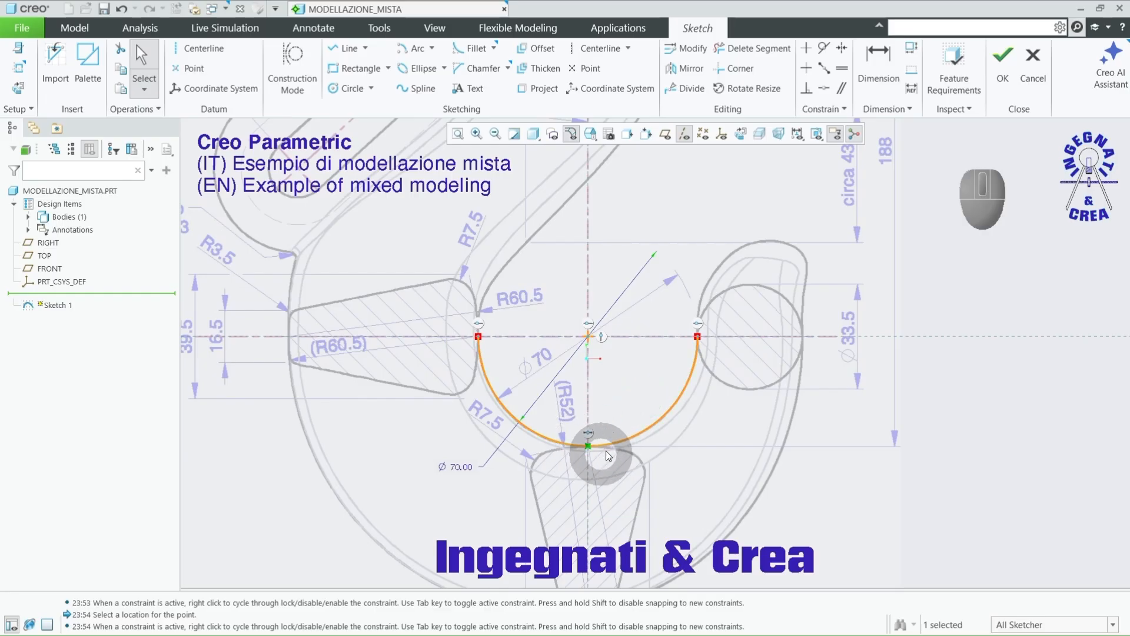
pyautogui.scroll(-3, 596, 449)
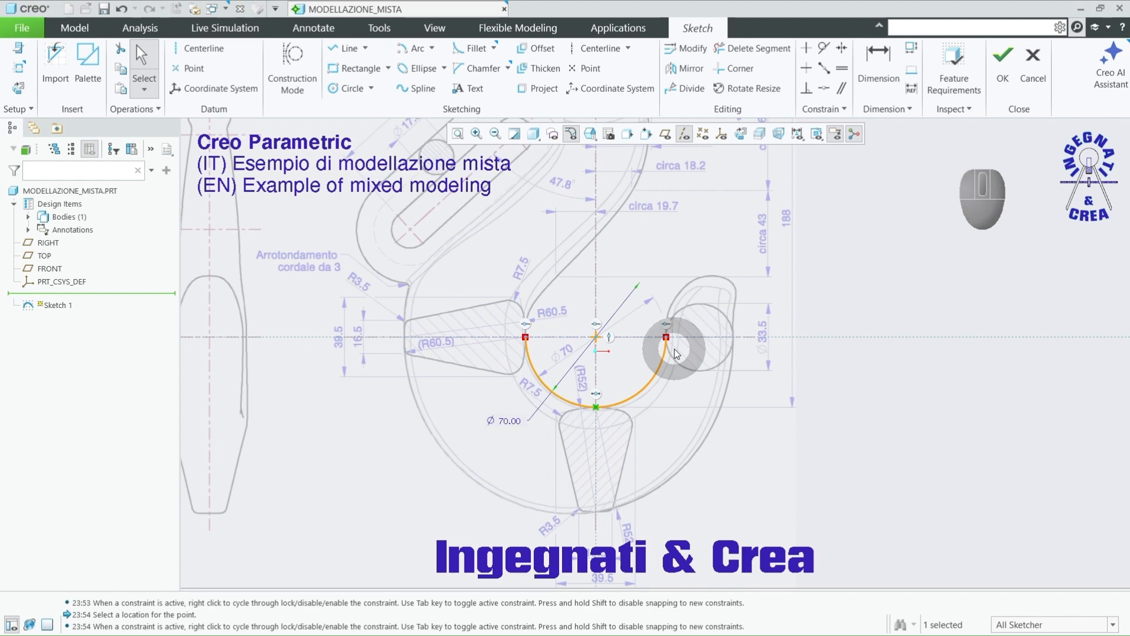
# Step: Finish the sketch and view the arc in 3D in front of the reference image
pyautogui.click(1010, 66)
pyautogui.scroll(3, 827, 358)
pyautogui.moveTo(826, 358)
pyautogui.mouseDown(button='middle')
pyautogui.moveTo(815, 341)
pyautogui.moveTo(787, 383)
pyautogui.moveTo(792, 373)
pyautogui.mouseUp(button='middle')
pyautogui.scroll(2, 562, 407)
pyautogui.click(560, 404)
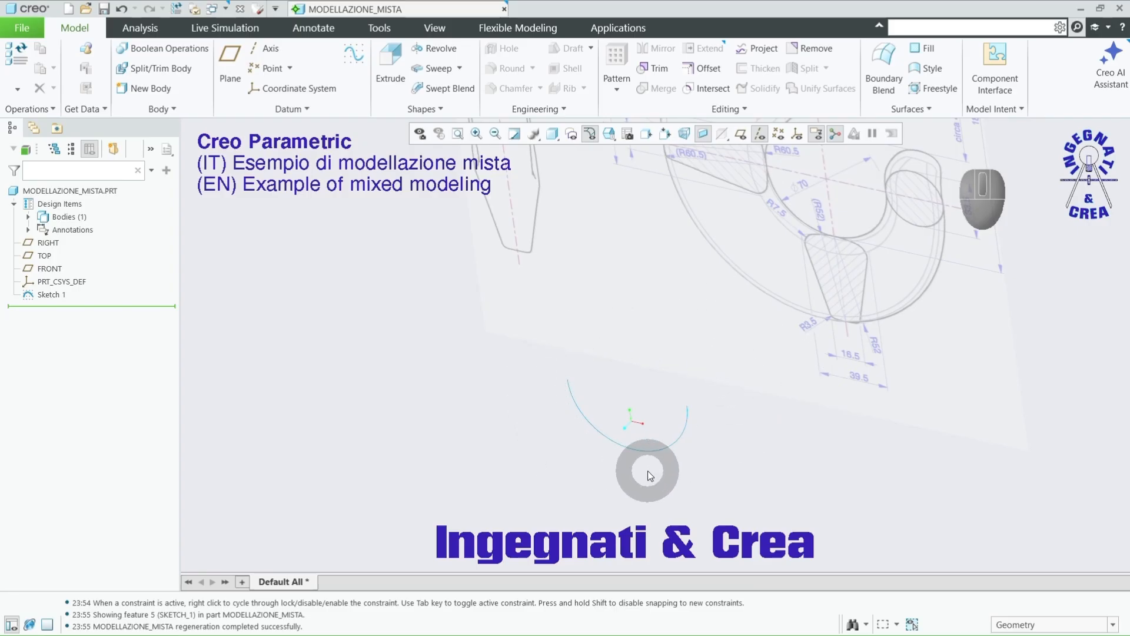
pyautogui.moveTo(686, 468)
pyautogui.mouseDown(button='middle')
pyautogui.moveTo(709, 449)
pyautogui.moveTo(697, 453)
pyautogui.mouseUp(button='middle')
pyautogui.moveTo(671, 294); pyautogui.dragTo(661, 320, button='middle')
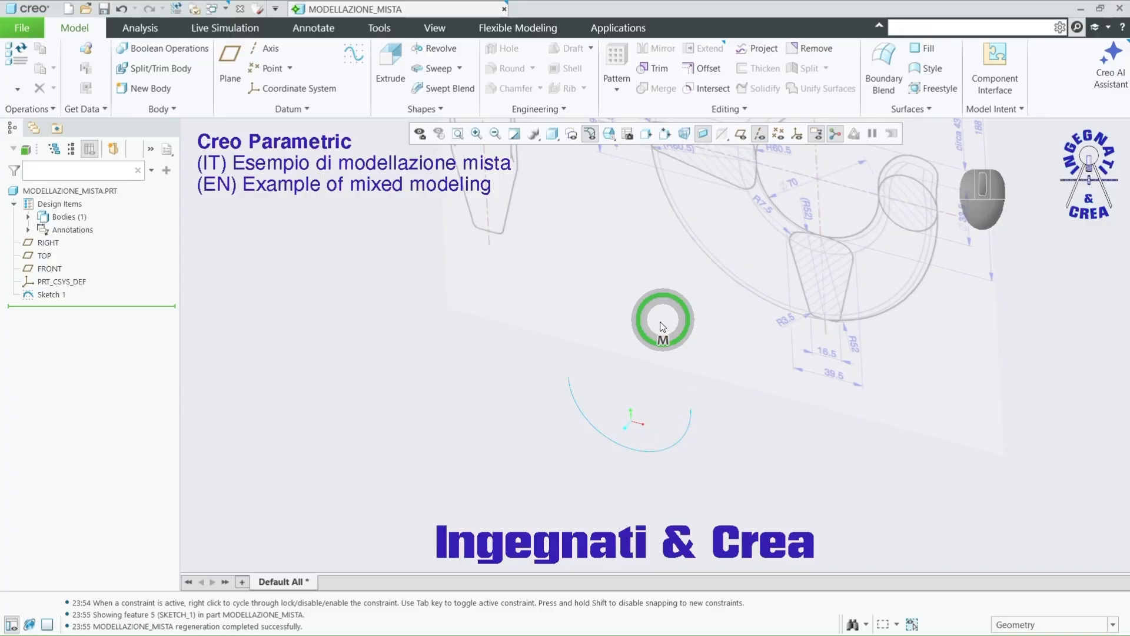
# Step: Set the global graphics color for sketch curves to red in the system appearance options and accept the change
pyautogui.click(20, 29)
pyautogui.click(46, 353)
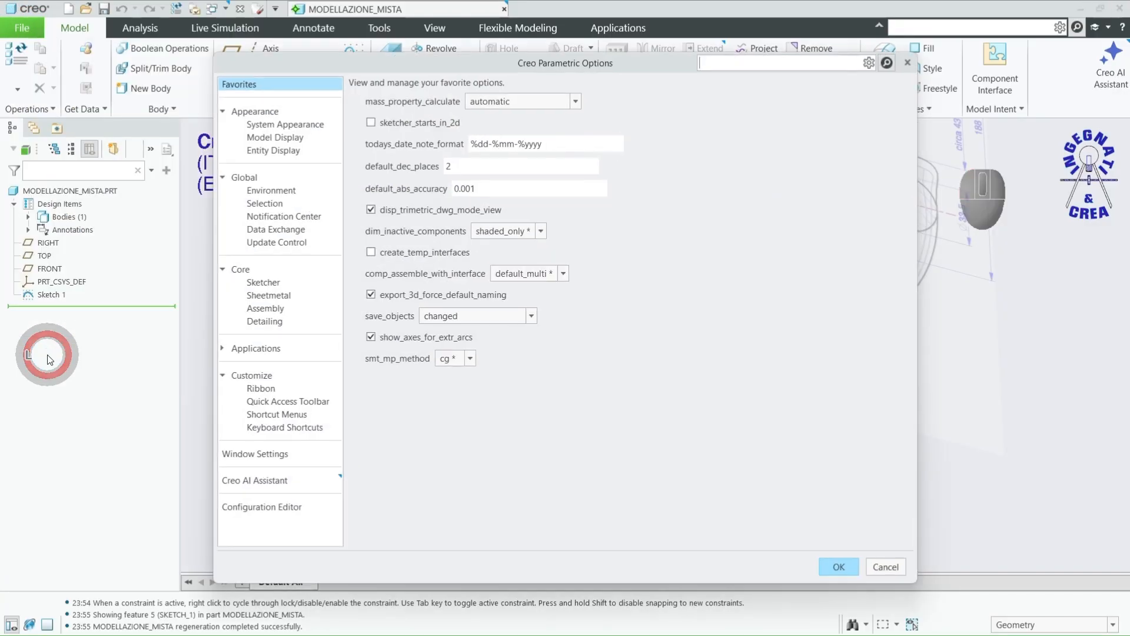
pyautogui.click(289, 125)
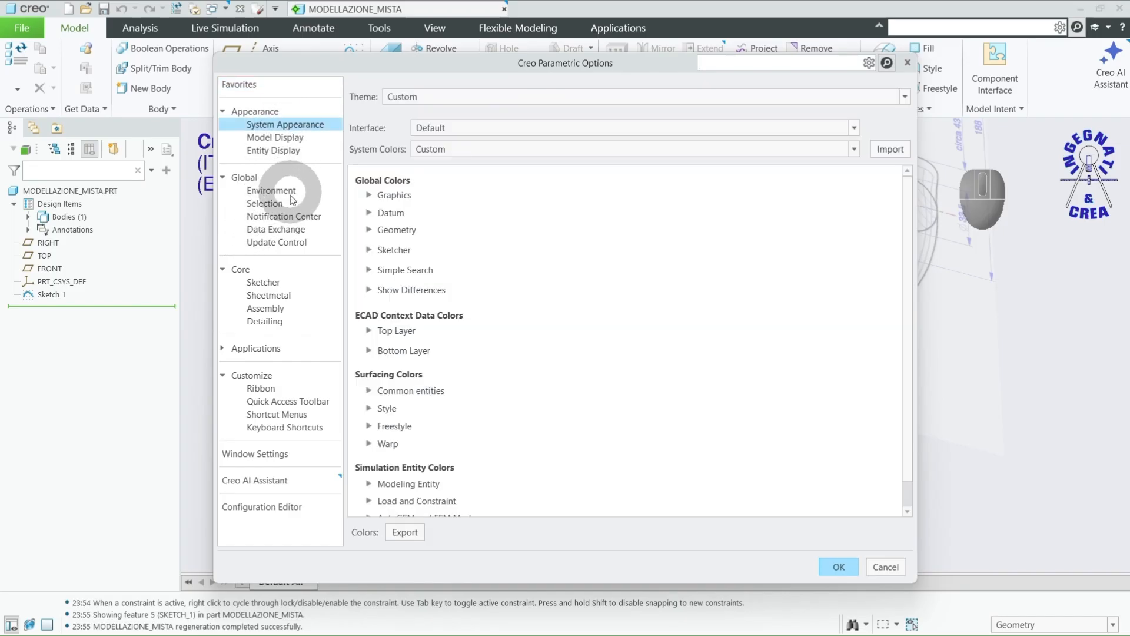
pyautogui.click(369, 196)
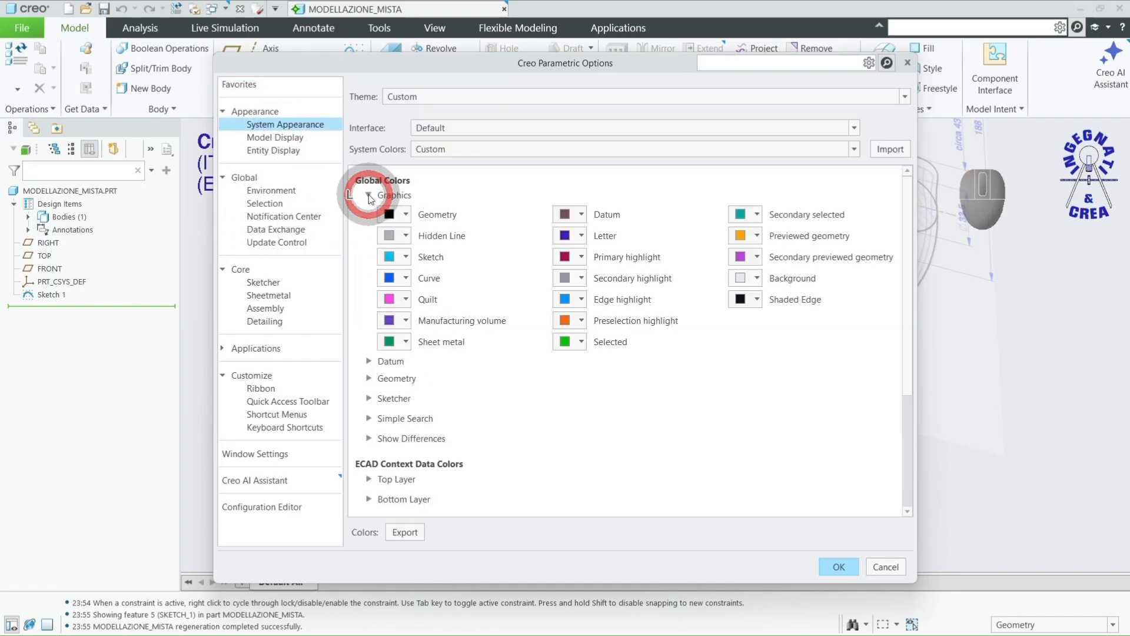
pyautogui.moveTo(583, 65); pyautogui.dragTo(477, 80)
pyautogui.moveTo(1009, 396)
pyautogui.mouseDown(button='middle')
pyautogui.moveTo(888, 439)
pyautogui.moveTo(973, 359)
pyautogui.moveTo(996, 394)
pyautogui.moveTo(864, 394)
pyautogui.moveTo(840, 336)
pyautogui.mouseUp(button='middle')
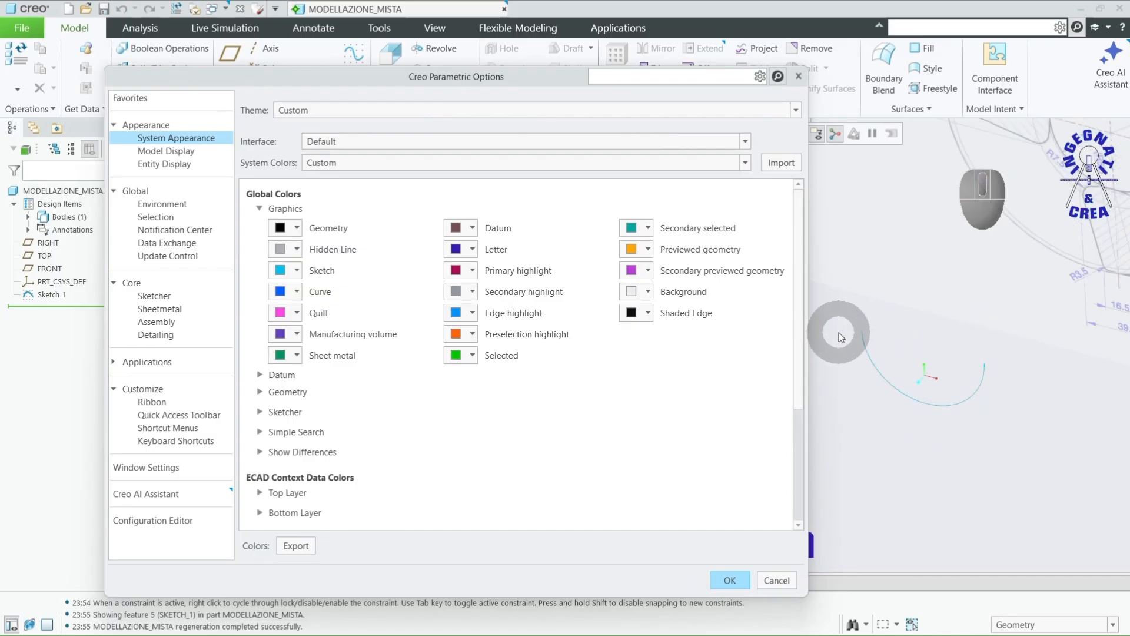
pyautogui.click(297, 271)
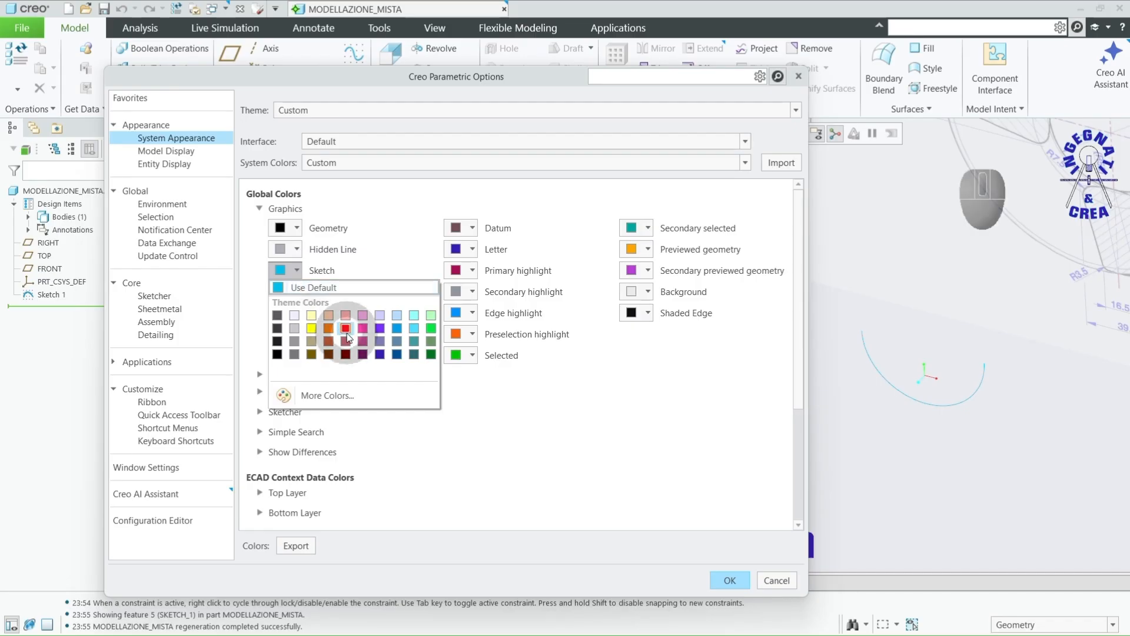
pyautogui.click(432, 330)
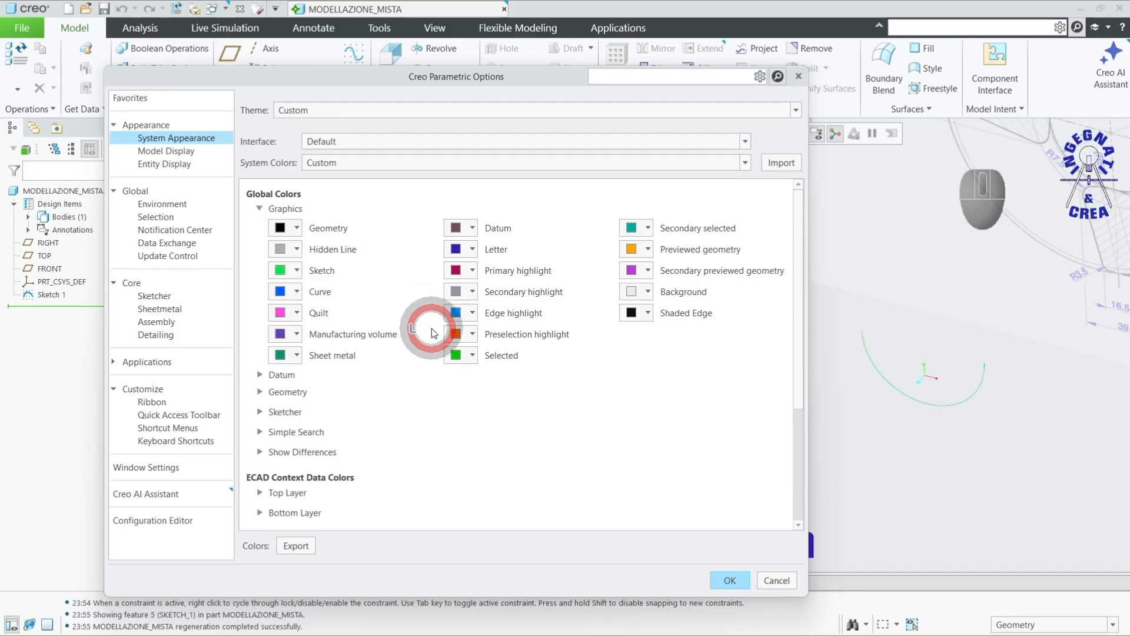
pyautogui.click(298, 271)
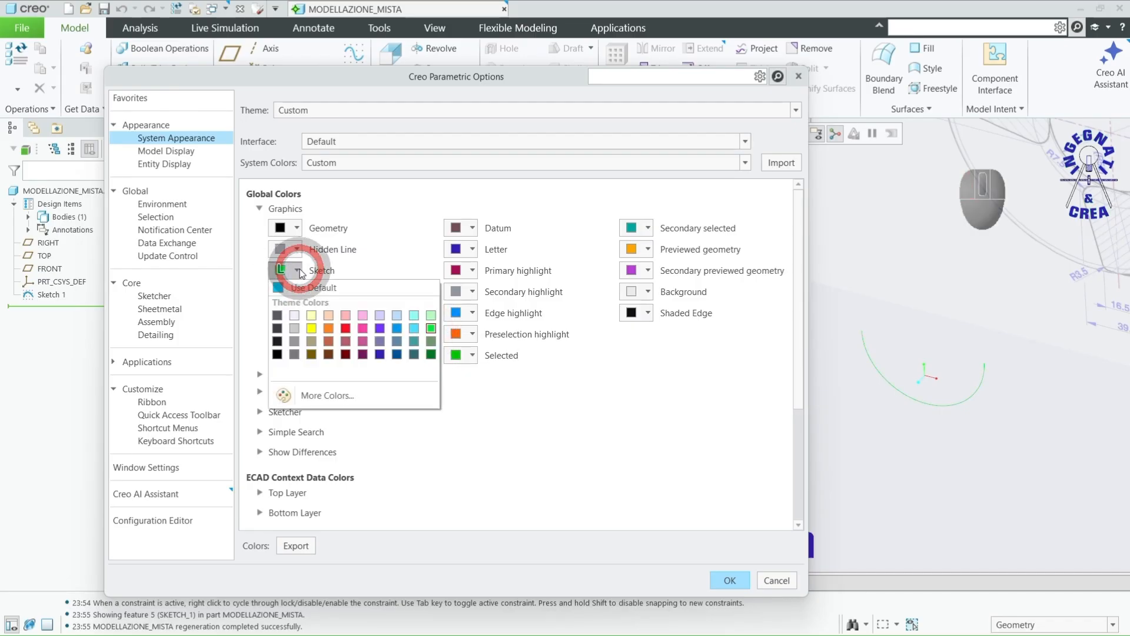
pyautogui.click(346, 329)
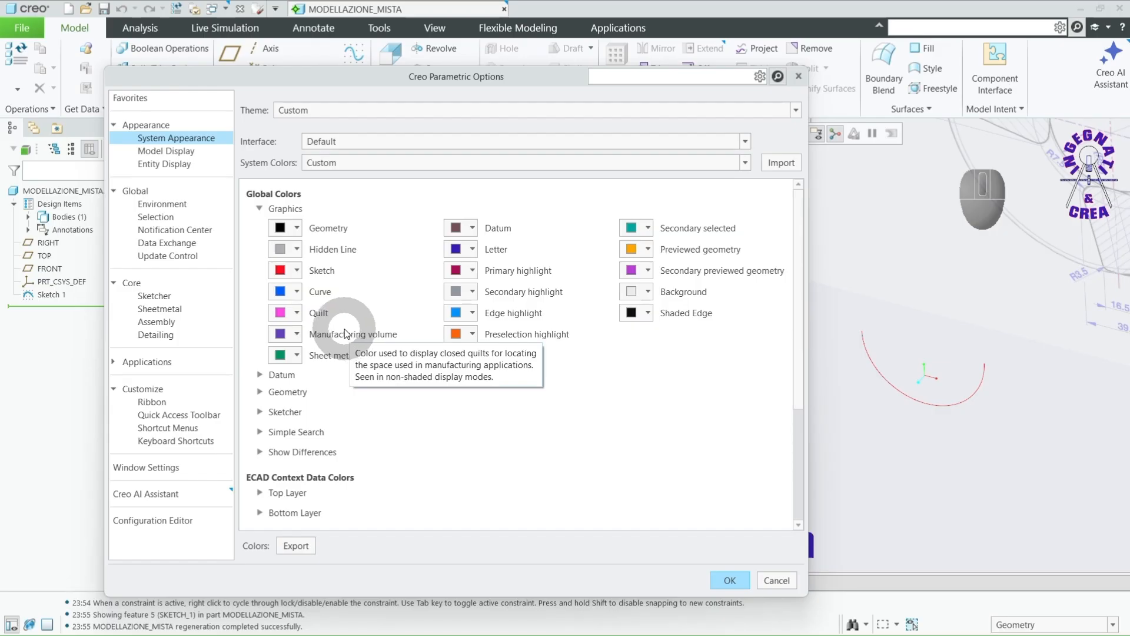
pyautogui.click(331, 279)
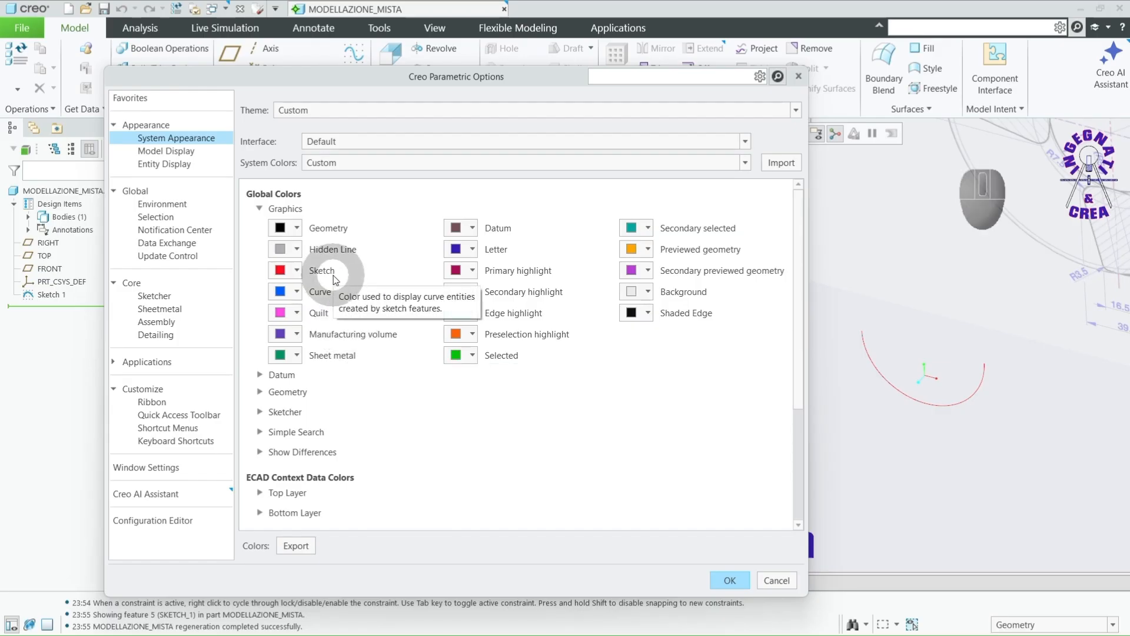
pyautogui.click(726, 580)
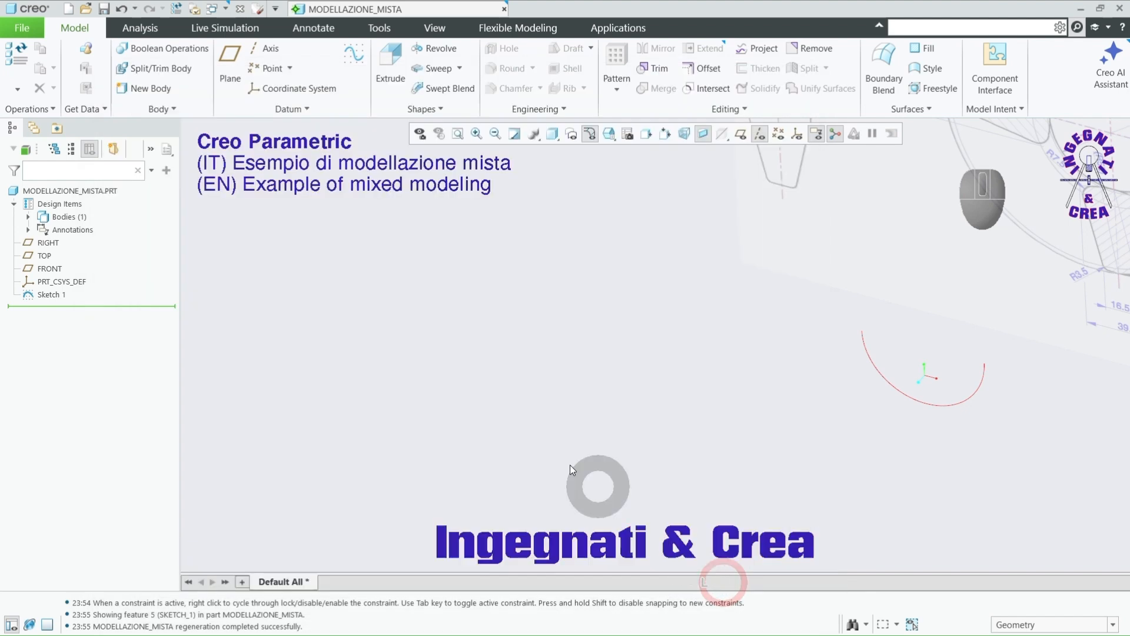
# Step: Check the datum point on the arc by turning the datum point display on and off again
pyautogui.moveTo(403, 386)
pyautogui.mouseDown(button='middle')
pyautogui.moveTo(613, 399)
pyautogui.moveTo(436, 404)
pyautogui.moveTo(449, 415)
pyautogui.mouseUp(button='middle')
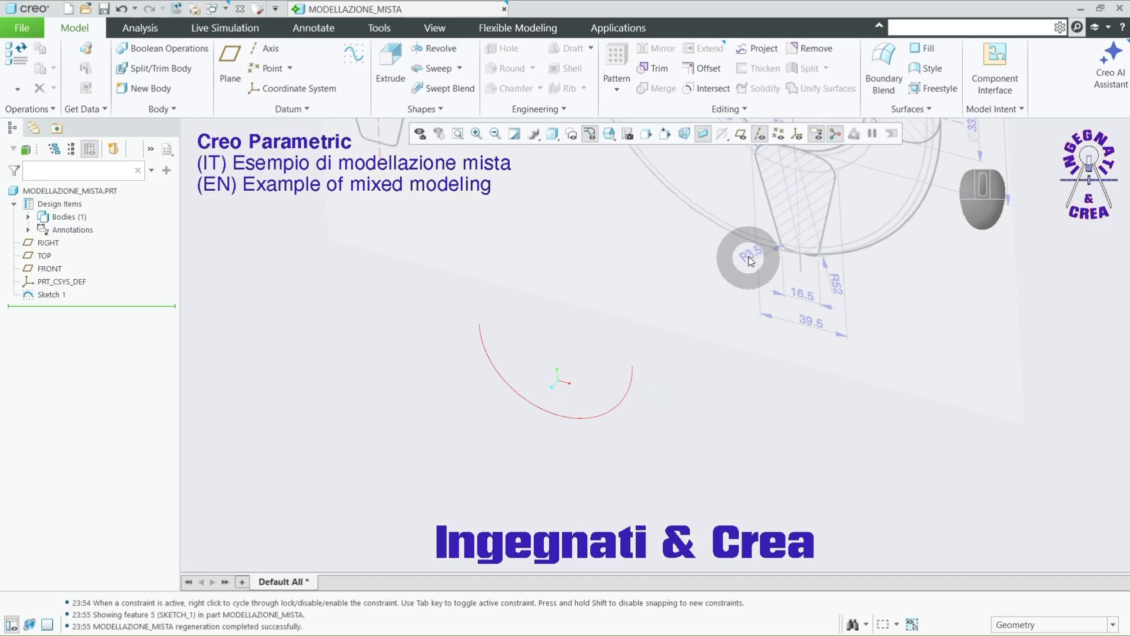
pyautogui.click(780, 134)
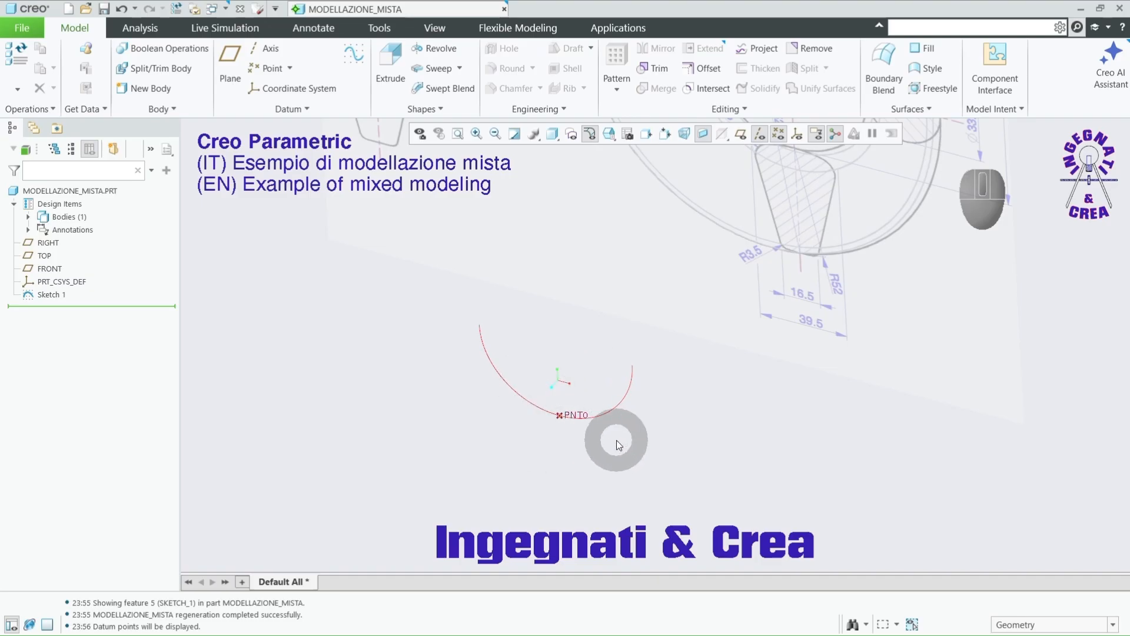
pyautogui.click(778, 134)
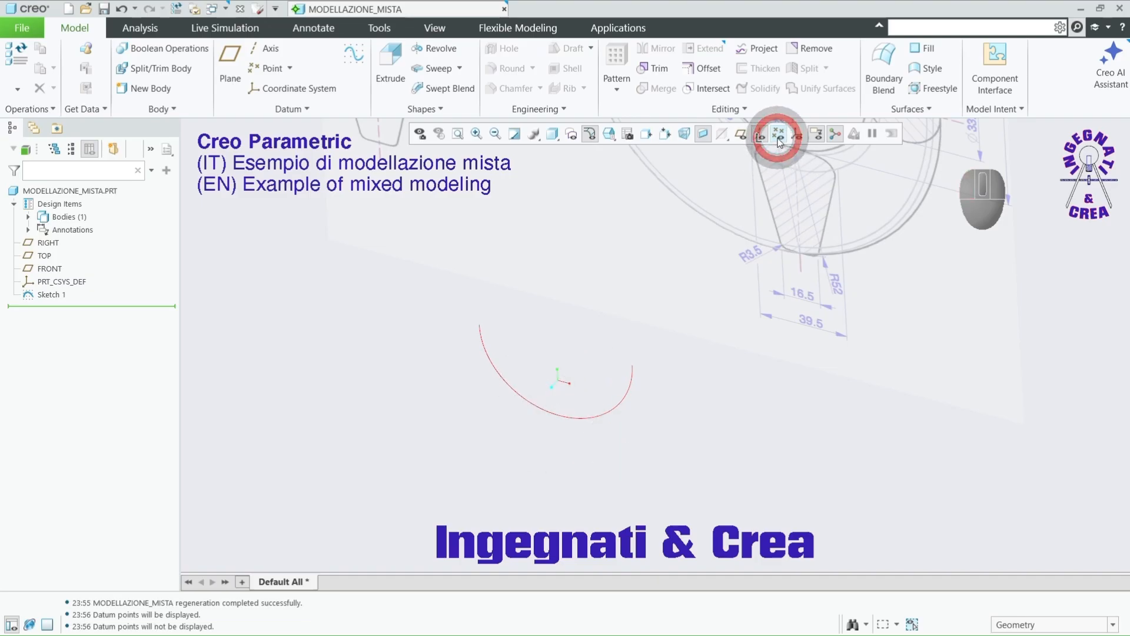
# Step: Start a sketch on the TOP plane and add the arc's endpoint beneath the drawing's hatched left section as a reference
pyautogui.moveTo(731, 441); pyautogui.dragTo(685, 217, button='middle')
pyautogui.scroll(-5, 683, 217)
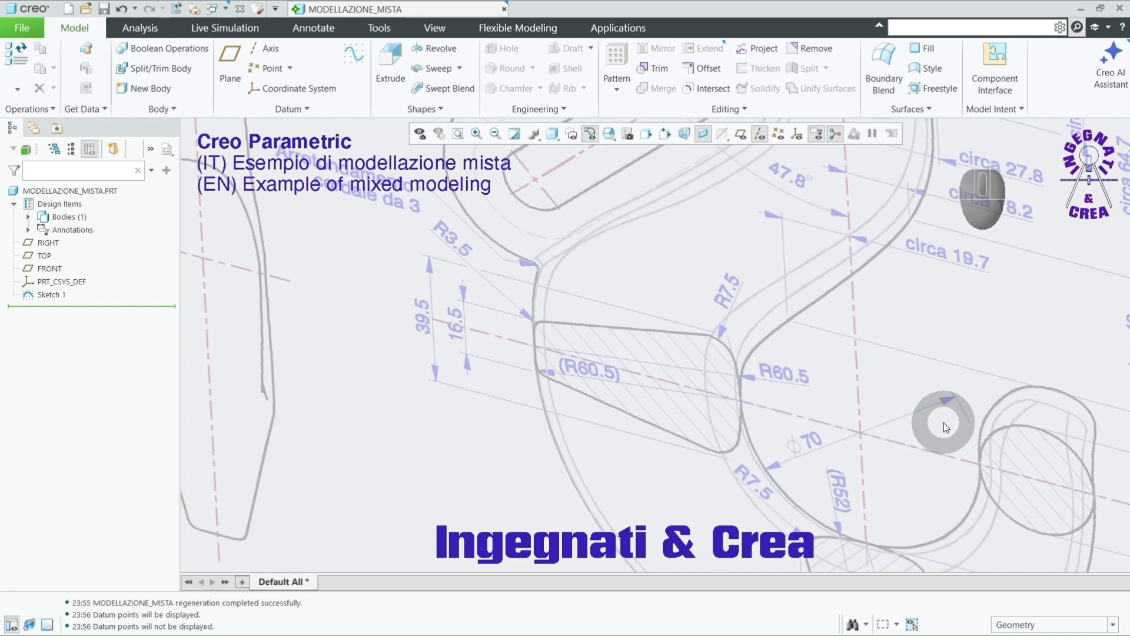
pyautogui.scroll(5, 671, 268)
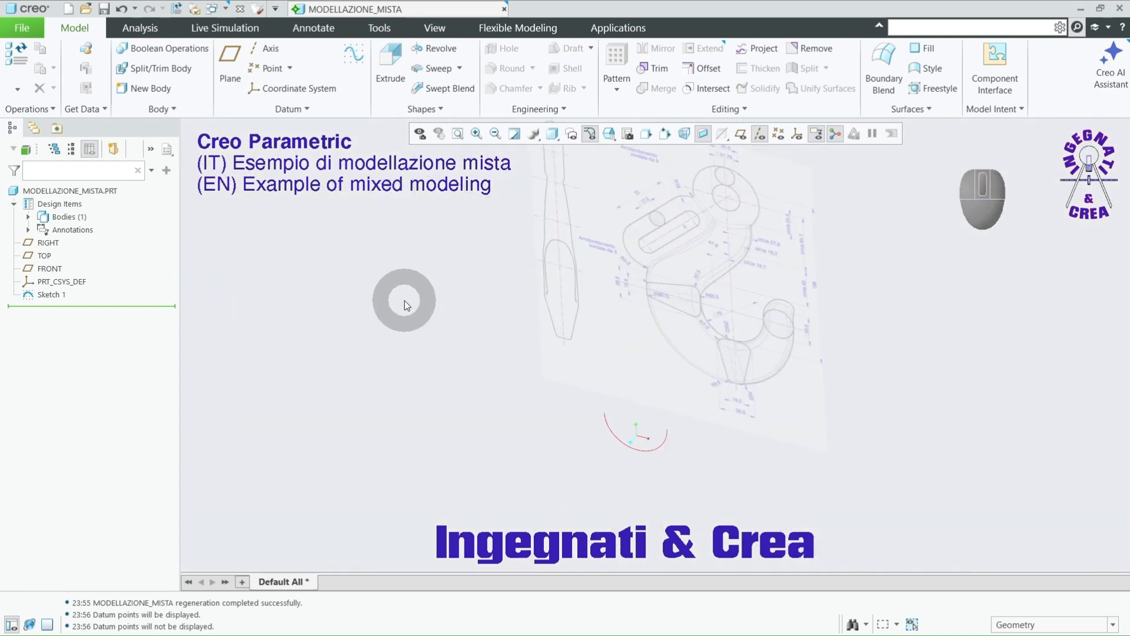
pyautogui.click(42, 256)
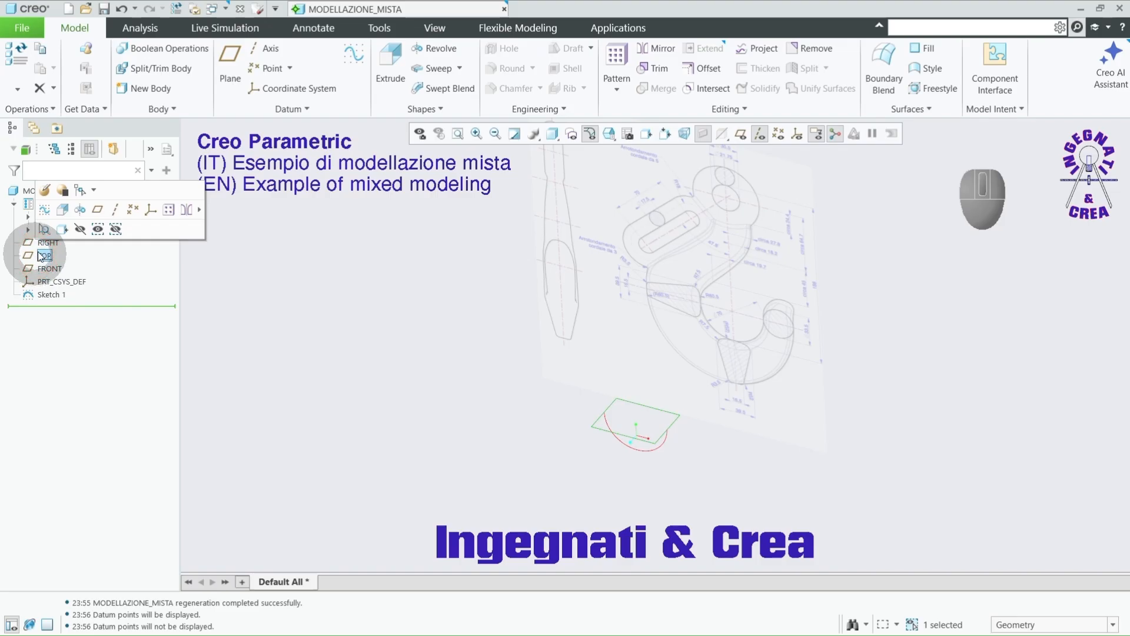
pyautogui.click(47, 213)
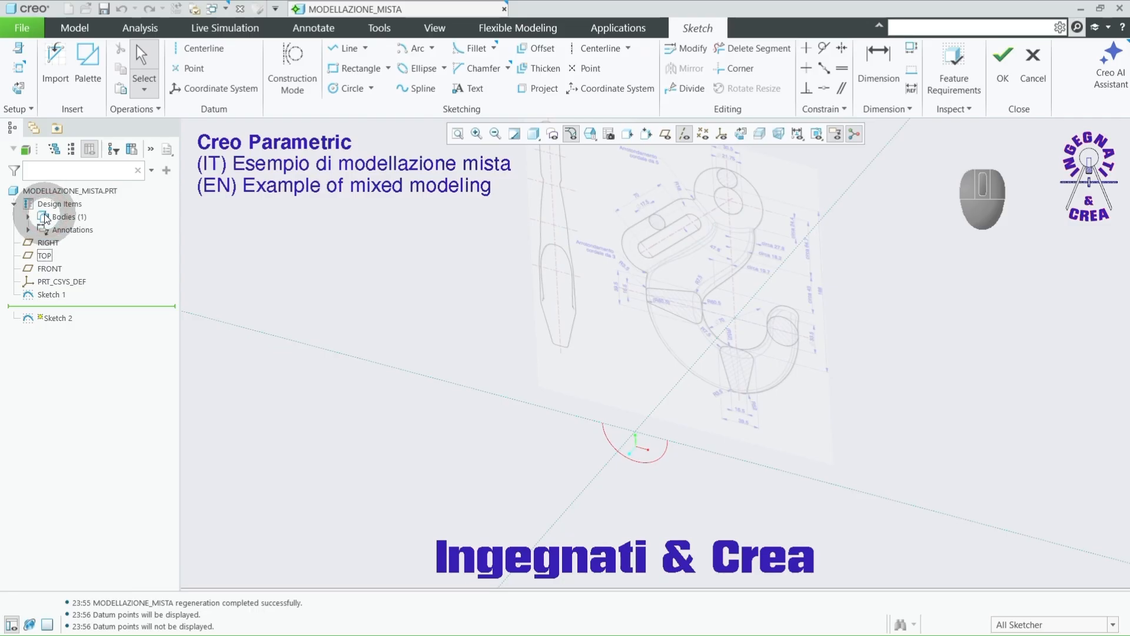
pyautogui.click(19, 72)
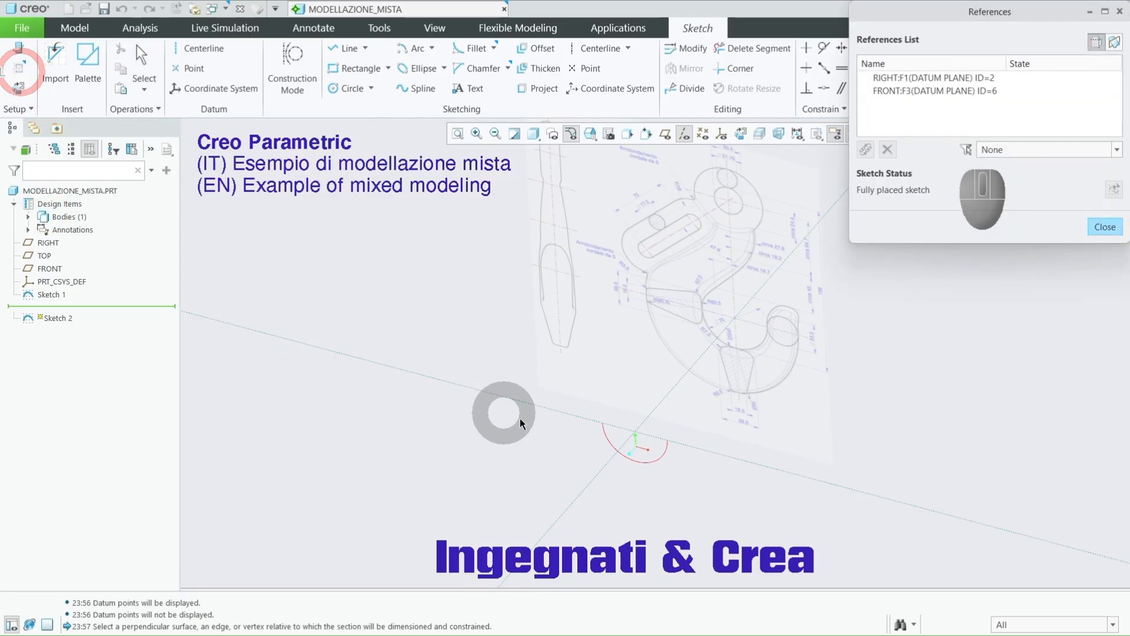
pyautogui.scroll(-4, 603, 434)
pyautogui.scroll(-3, 603, 424)
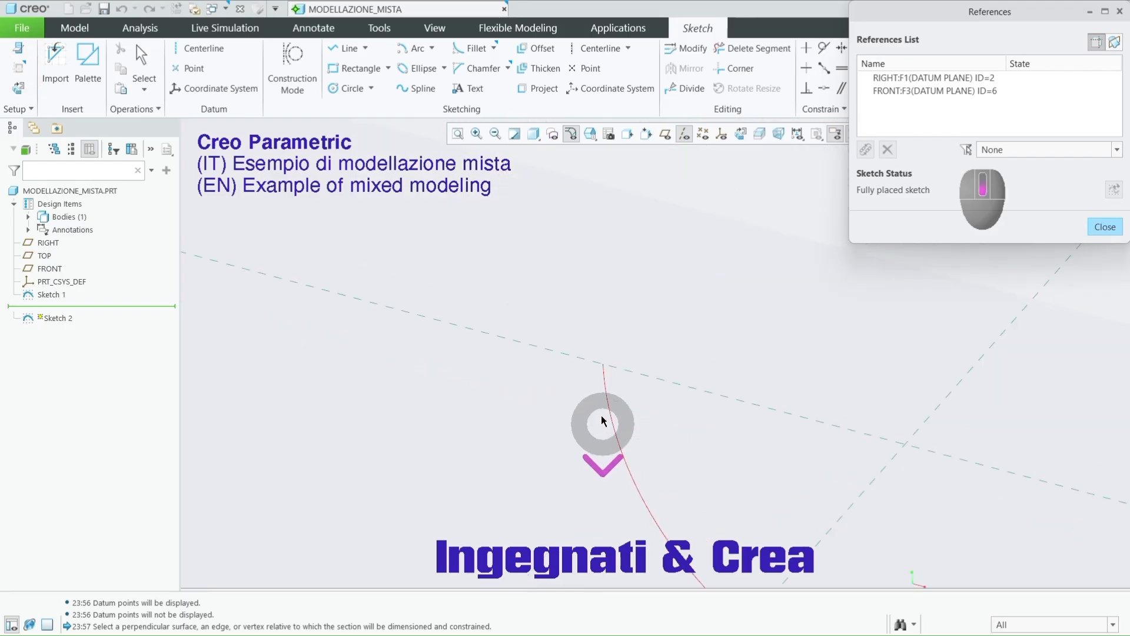
pyautogui.click(603, 365)
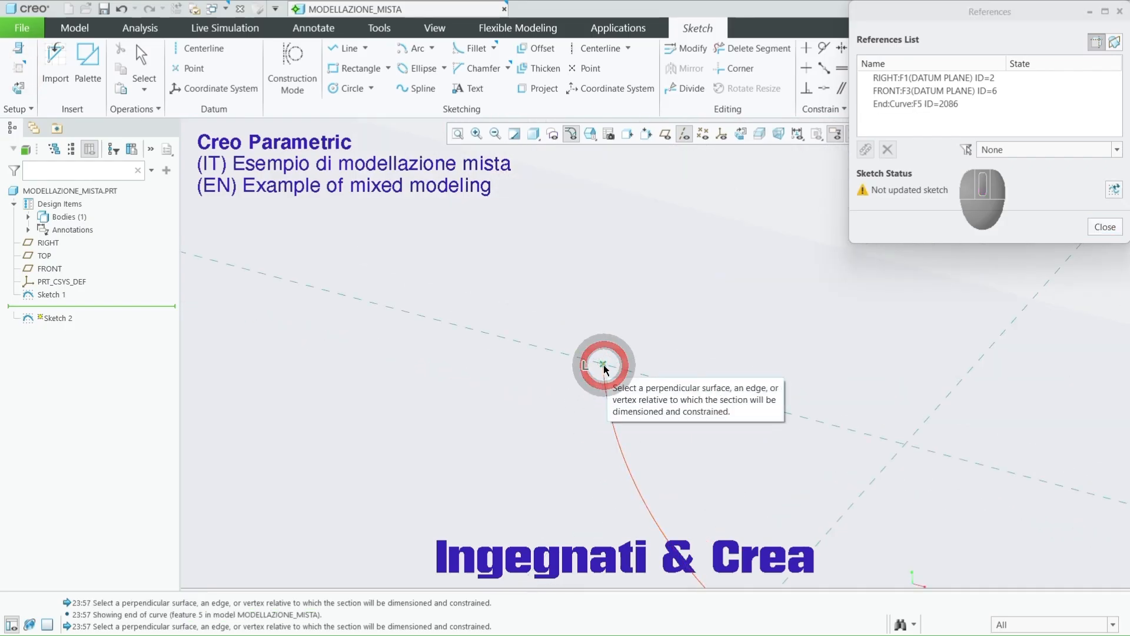
pyautogui.click(1104, 227)
# Step: Add a geometry centerline through the referenced arc endpoint, along the FRONT plane reference
pyautogui.moveTo(769, 419)
pyautogui.mouseDown(button='middle')
pyautogui.moveTo(669, 472)
pyautogui.moveTo(360, 213)
pyautogui.mouseUp(button='middle')
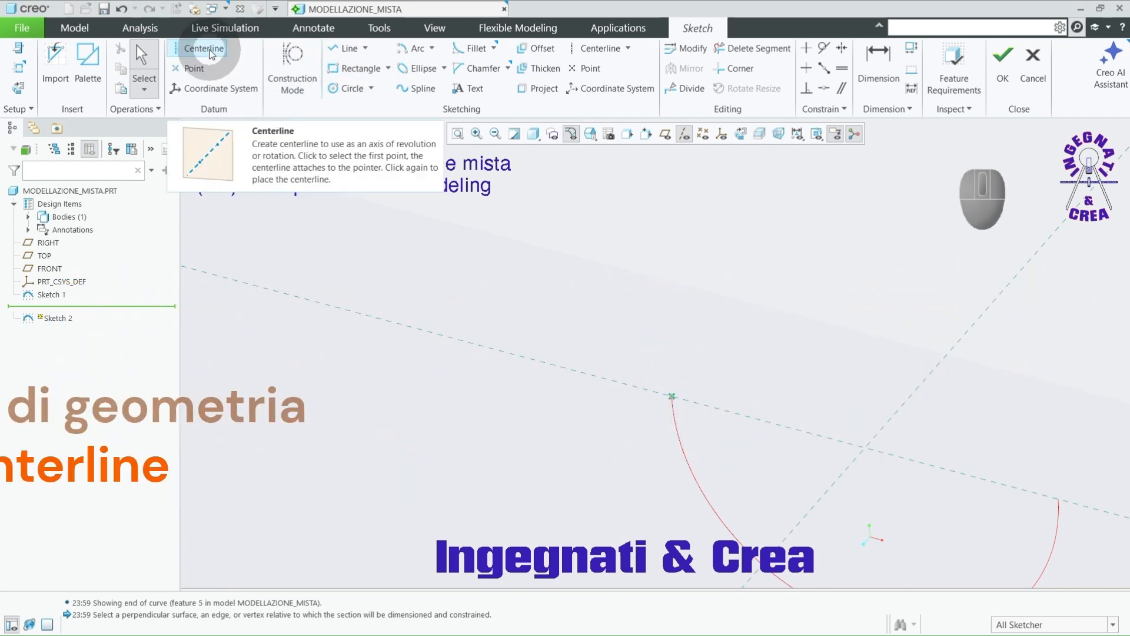
pyautogui.click(210, 54)
pyautogui.click(671, 395)
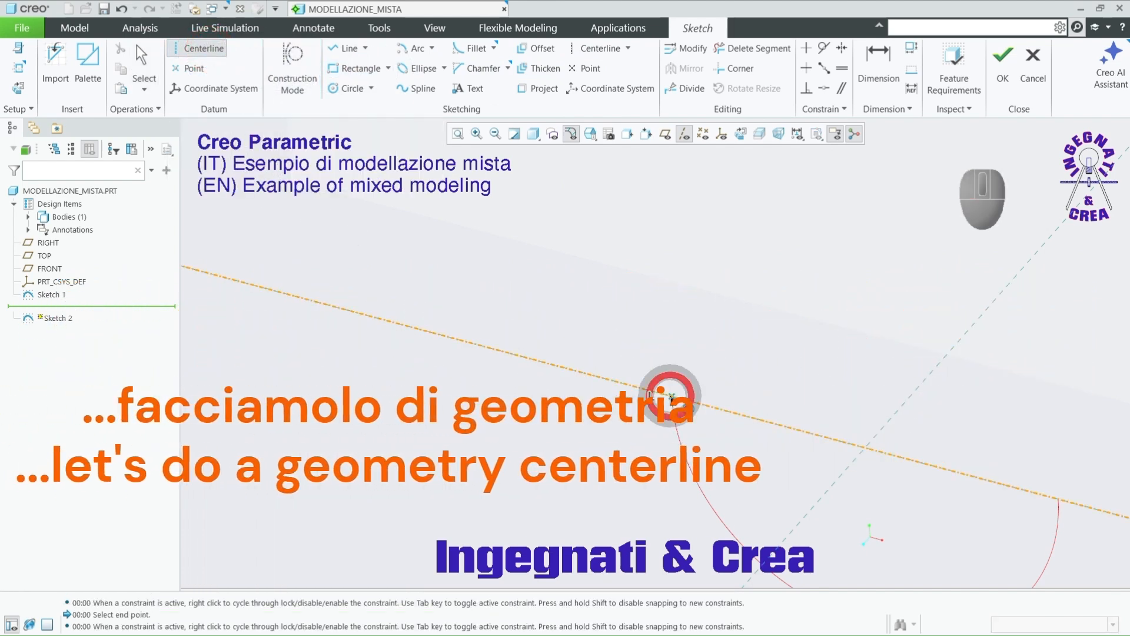
pyautogui.click(596, 369)
pyautogui.middleClick(600, 328)
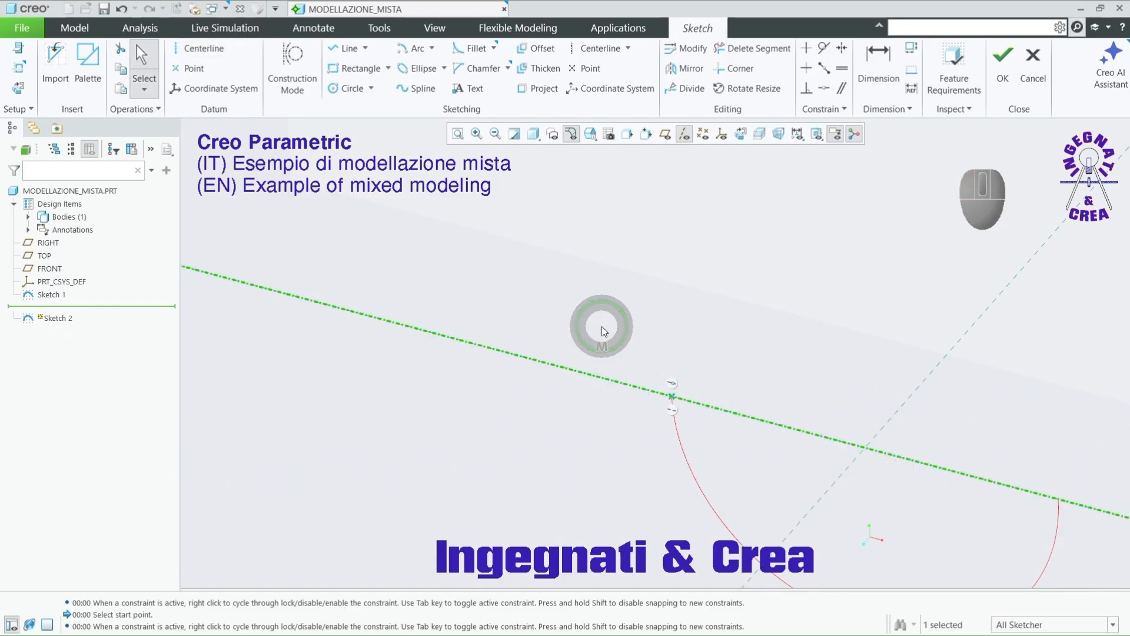
# Step: Draw the section's inner arc, centred on the centerline and starting at the referenced arc endpoint
pyautogui.scroll(-5, 576, 453)
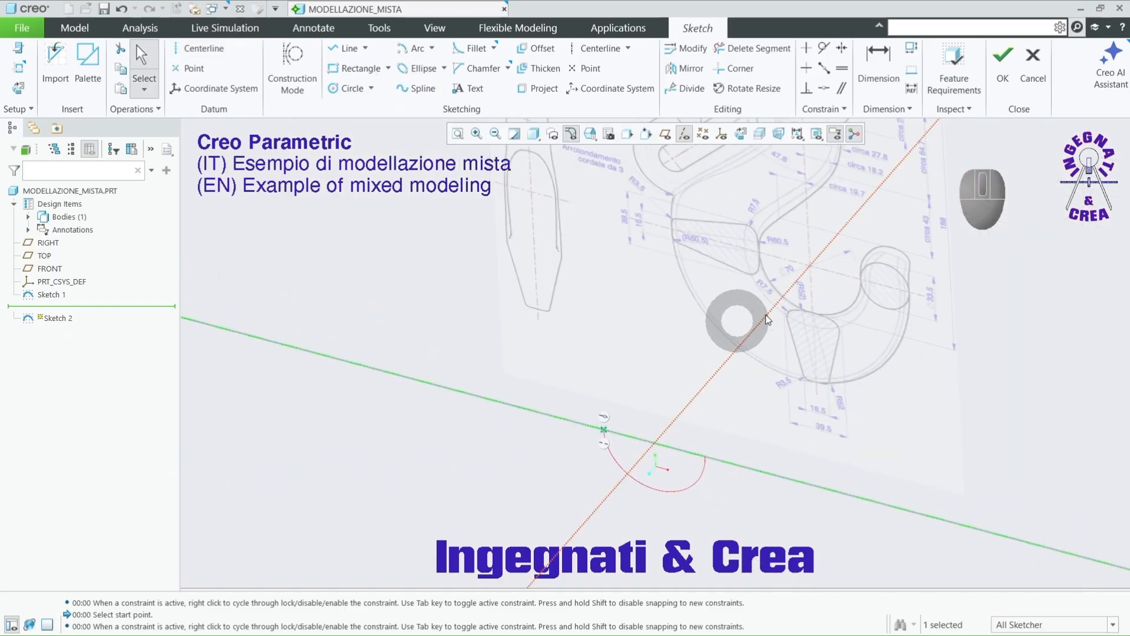
pyautogui.scroll(-3, 733, 207)
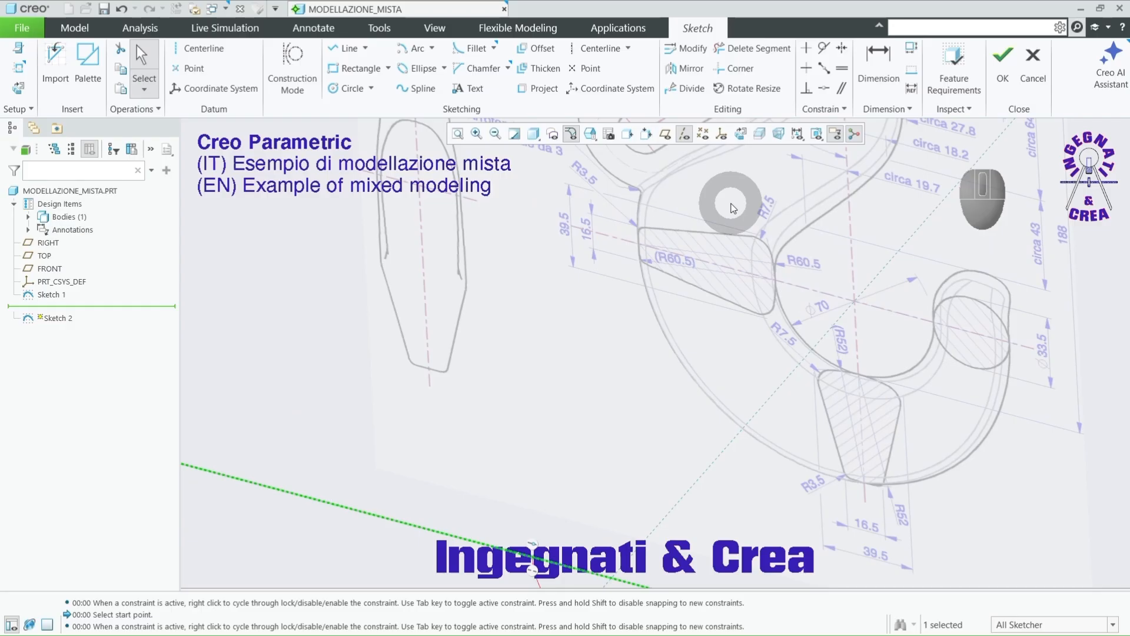
pyautogui.scroll(-3, 732, 207)
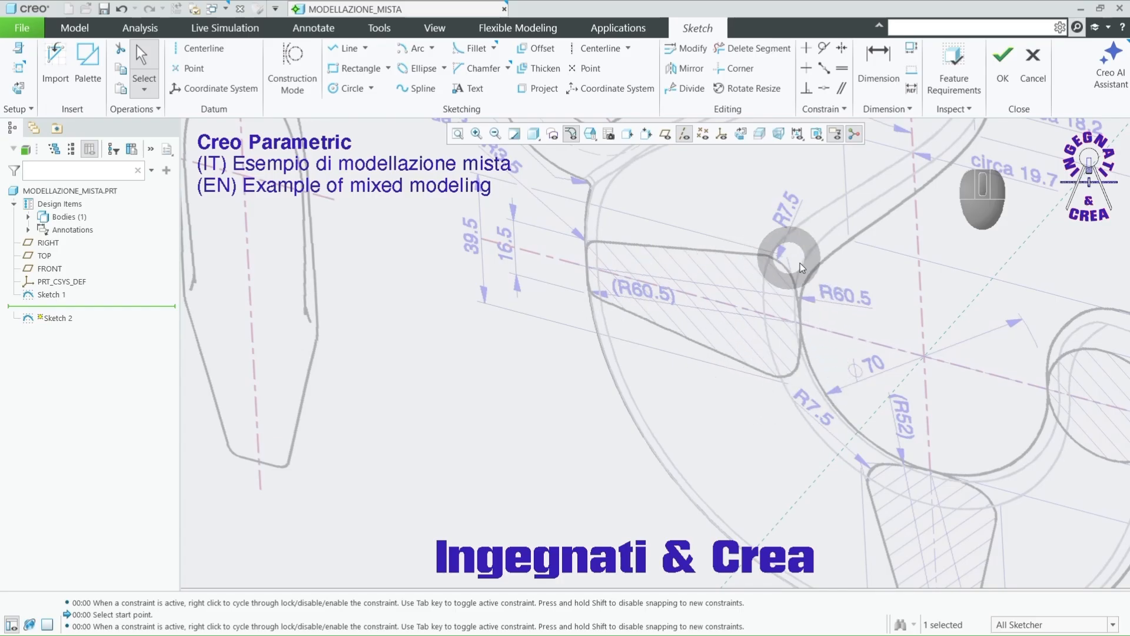
pyautogui.moveTo(733, 247)
pyautogui.mouseDown(button='middle')
pyautogui.moveTo(646, 151)
pyautogui.moveTo(643, 222)
pyautogui.moveTo(565, 344)
pyautogui.mouseUp(button='middle')
pyautogui.scroll(-5, 621, 379)
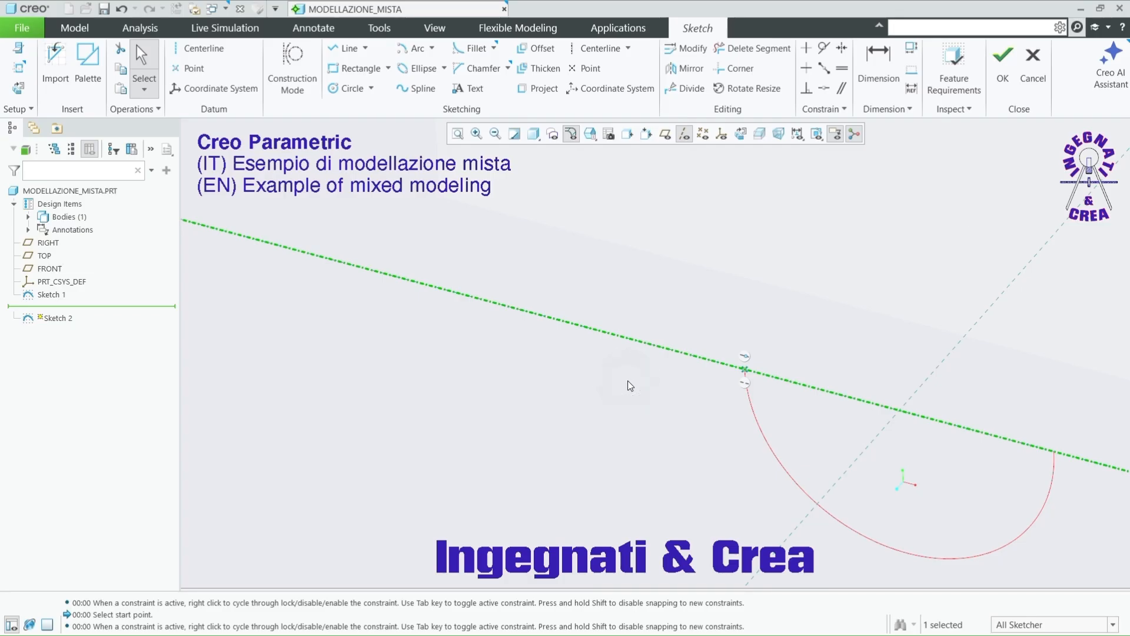
pyautogui.click(412, 48)
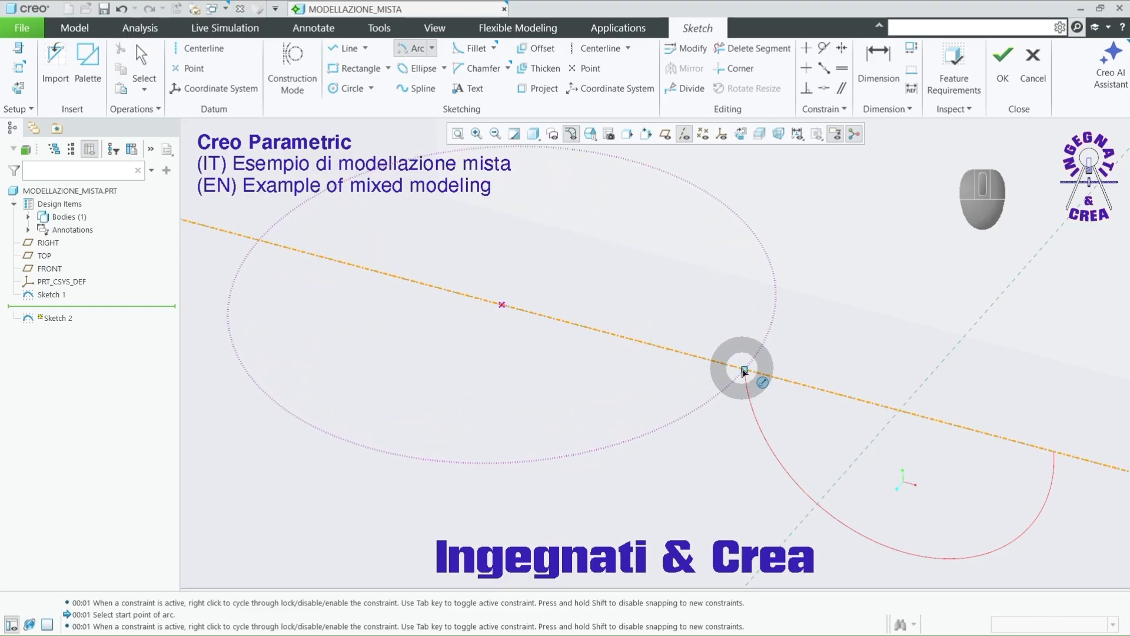
pyautogui.click(745, 370)
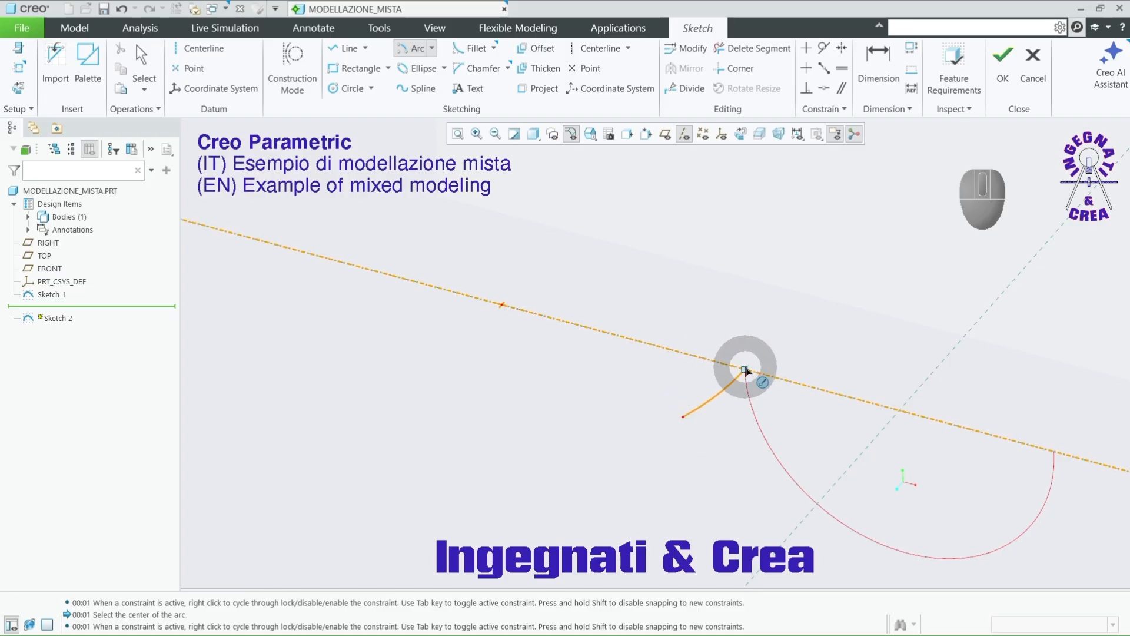
# Step: Draw the section's short outer arc, centred on the referenced endpoint and starting at the inner arc's centre on the centerline
pyautogui.click(745, 370)
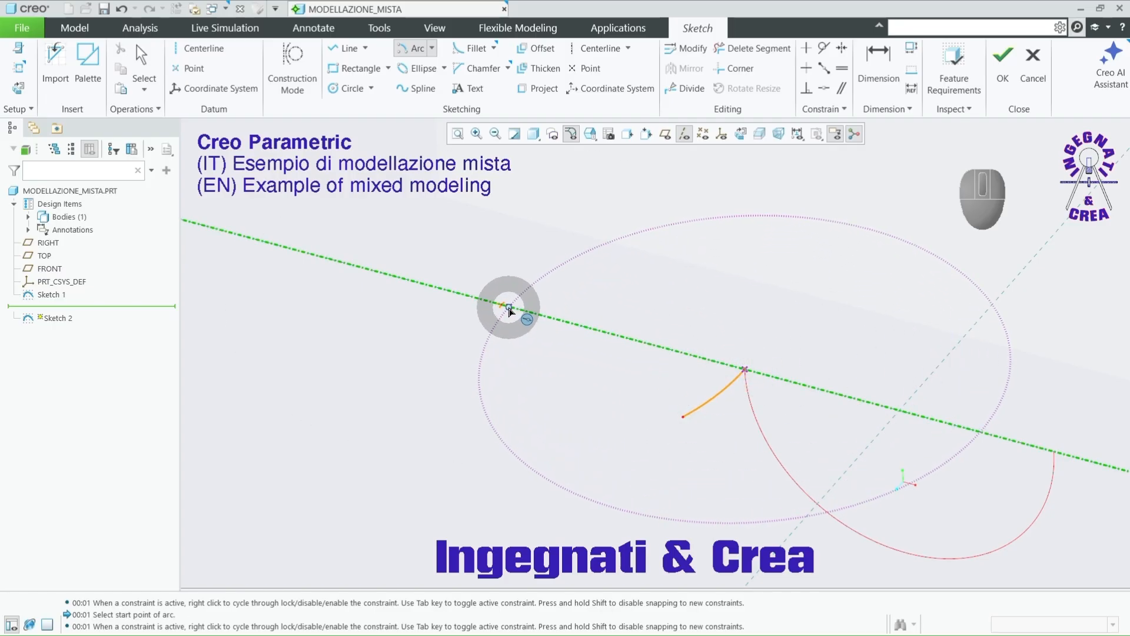
pyautogui.click(504, 306)
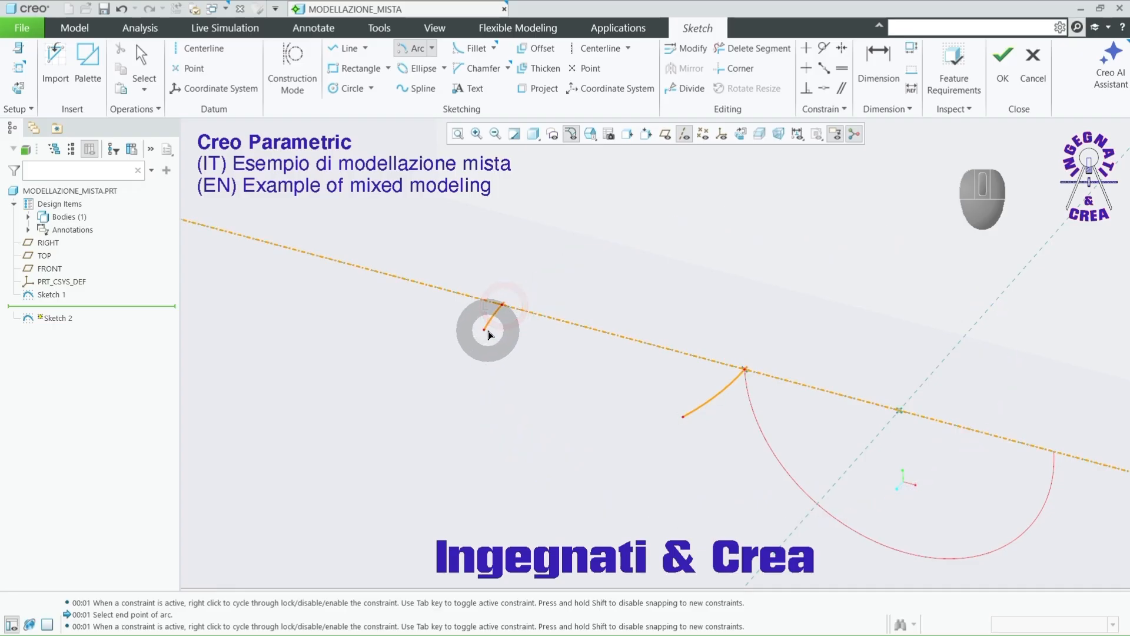
pyautogui.click(485, 330)
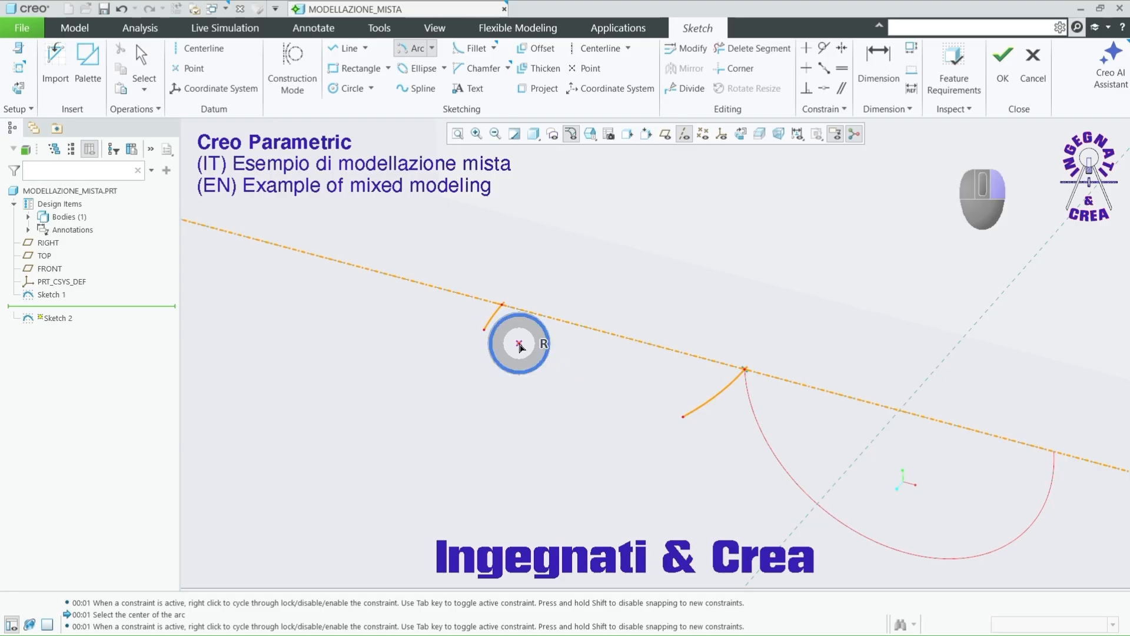
# Step: Draw a line joining the free end of the short outer arc to the free end of the inner arc
pyautogui.rightClick(520, 346)
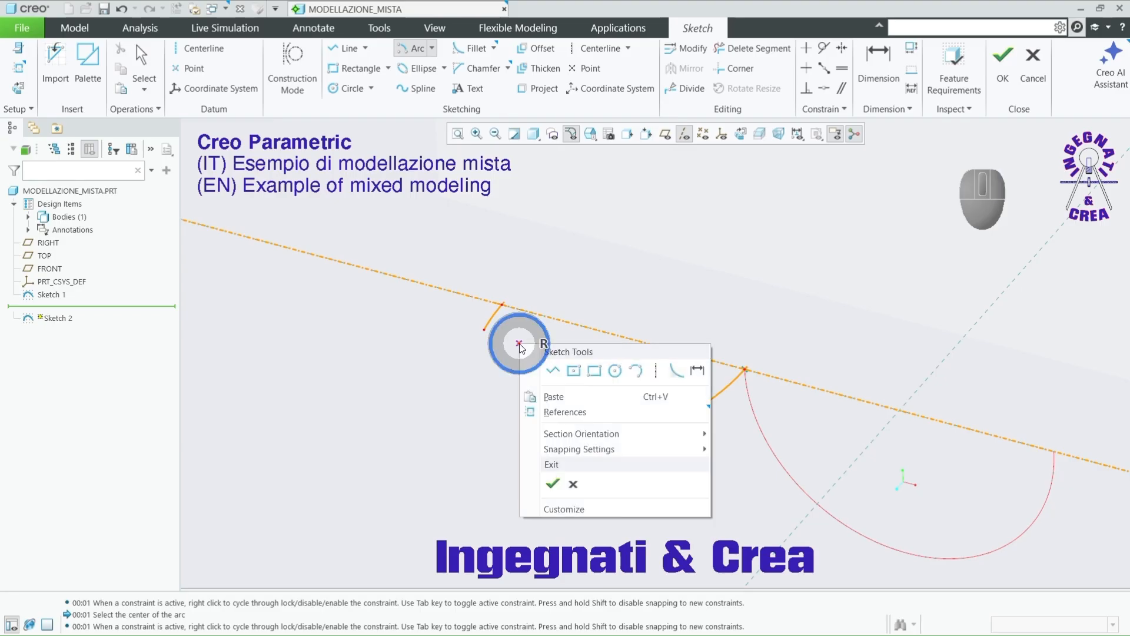
pyautogui.click(552, 372)
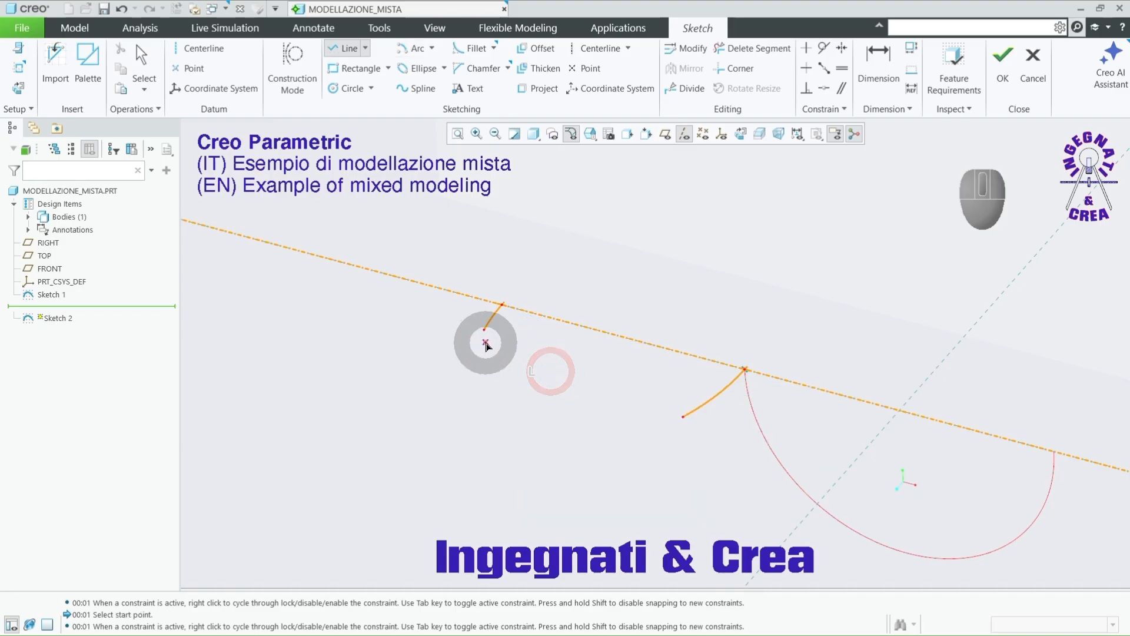
pyautogui.click(484, 330)
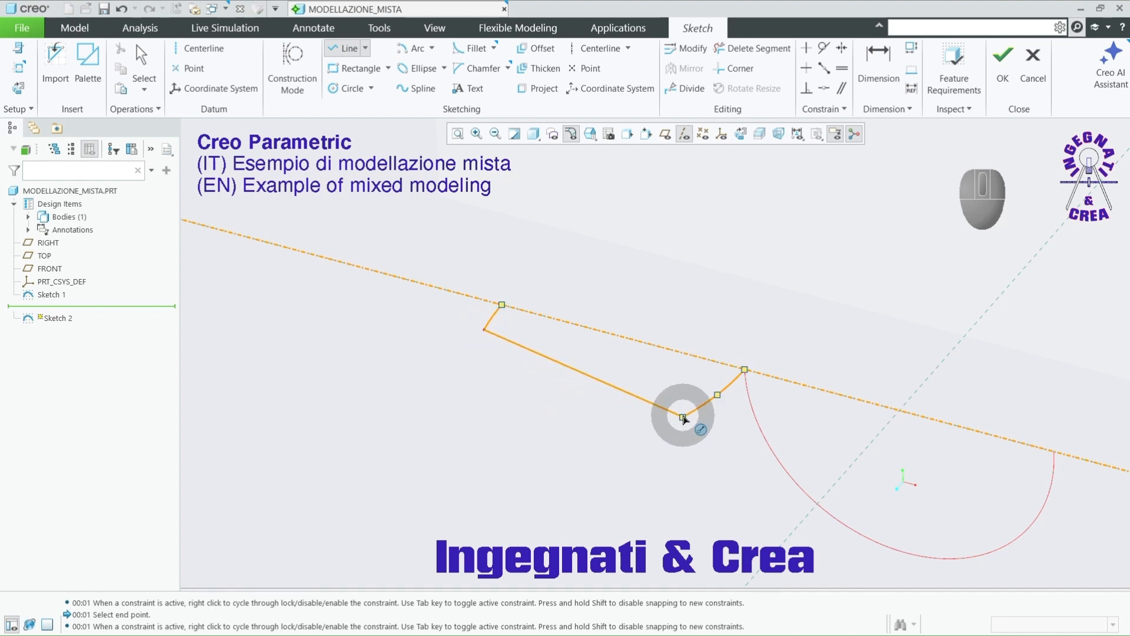
pyautogui.click(681, 413)
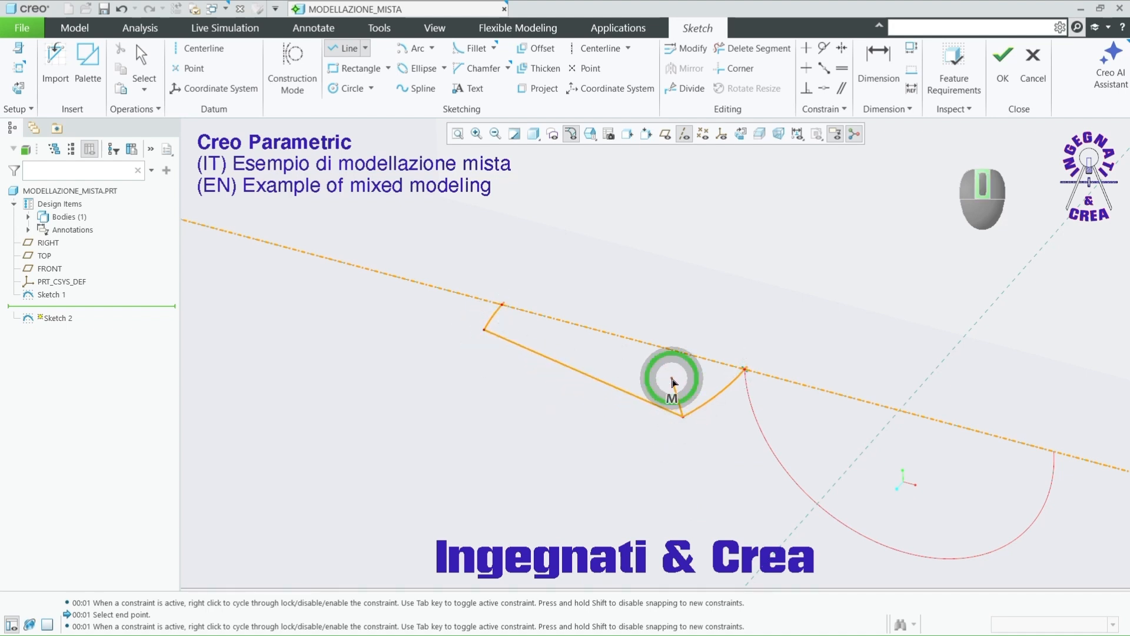
pyautogui.middleClick(673, 383)
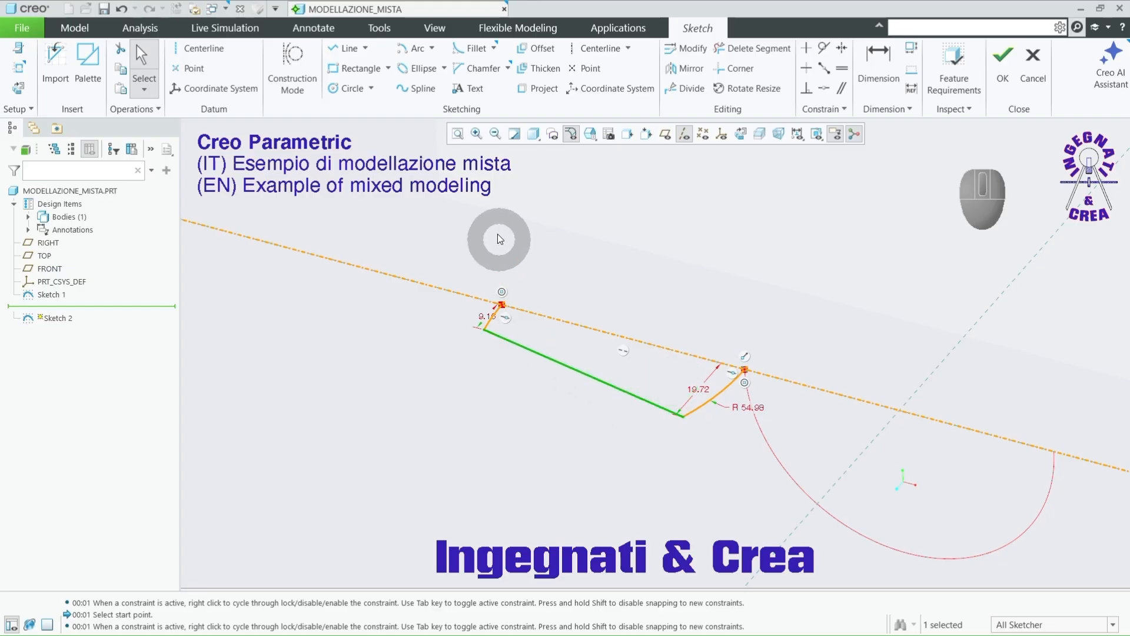
# Step: Add circular fillets at both corners where the slanted line meets the inner and outer arcs
pyautogui.click(463, 52)
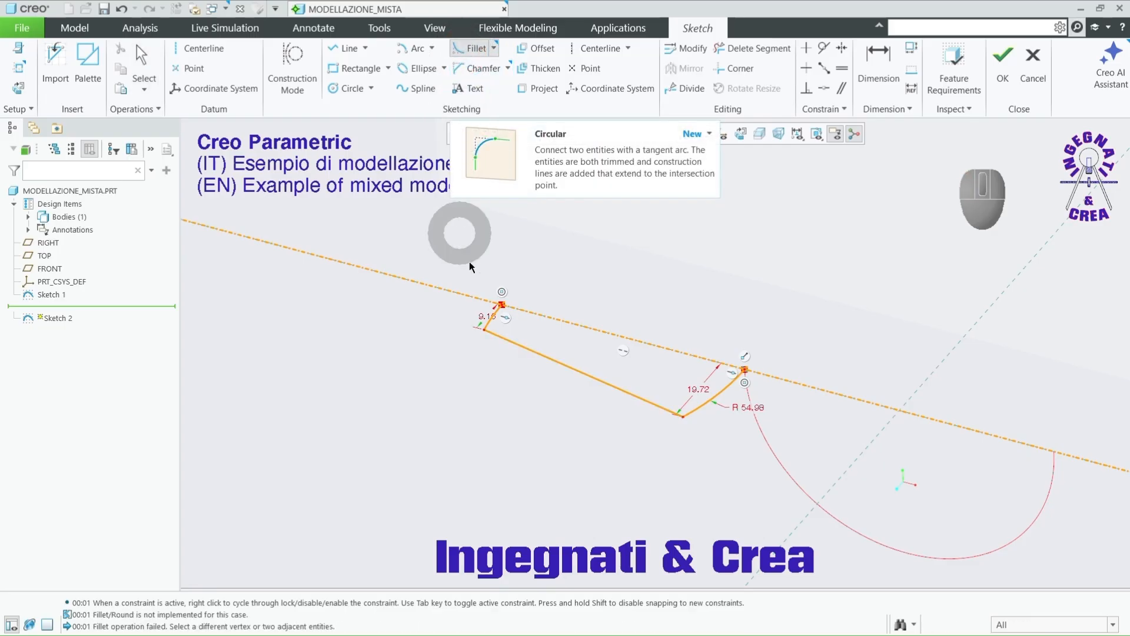
pyautogui.click(684, 419)
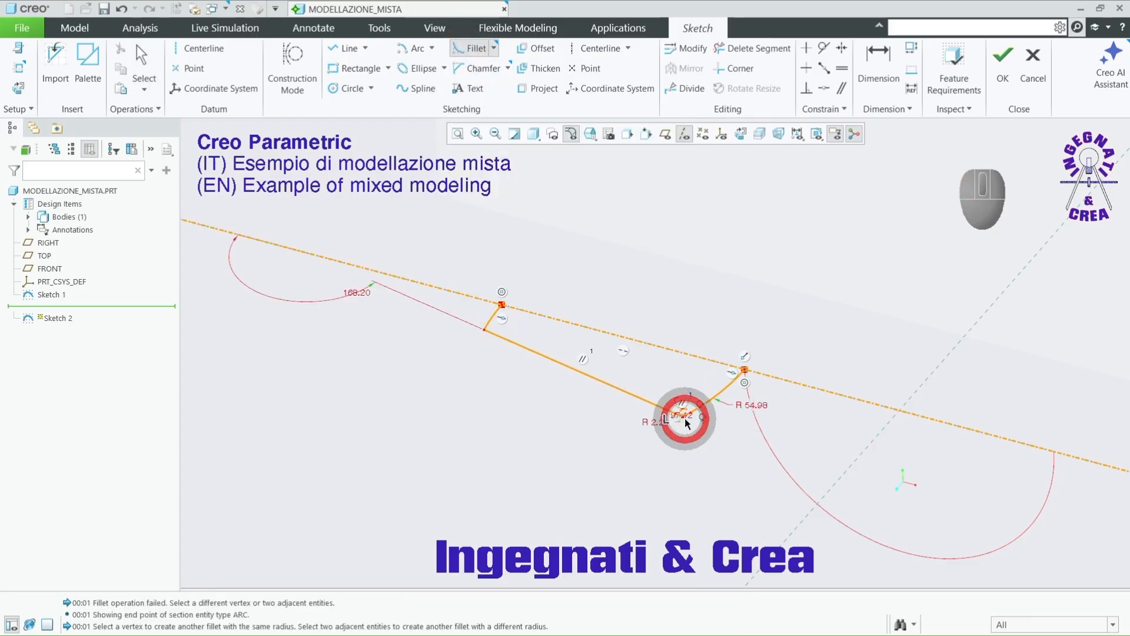
pyautogui.click(483, 334)
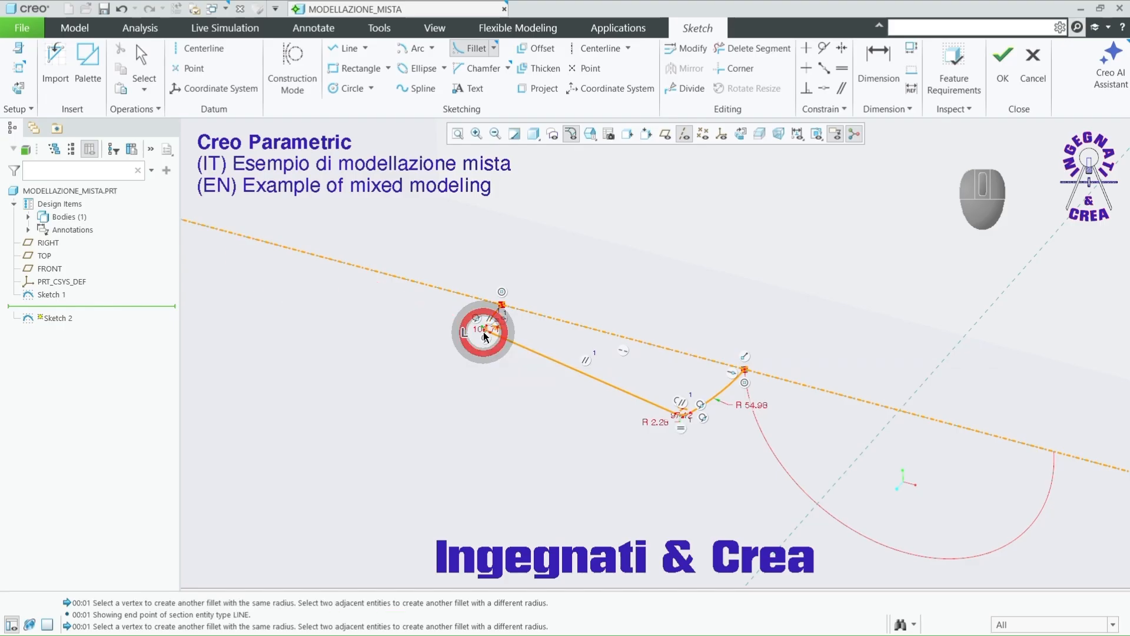
pyautogui.scroll(5, 484, 448)
pyautogui.scroll(-3, 505, 360)
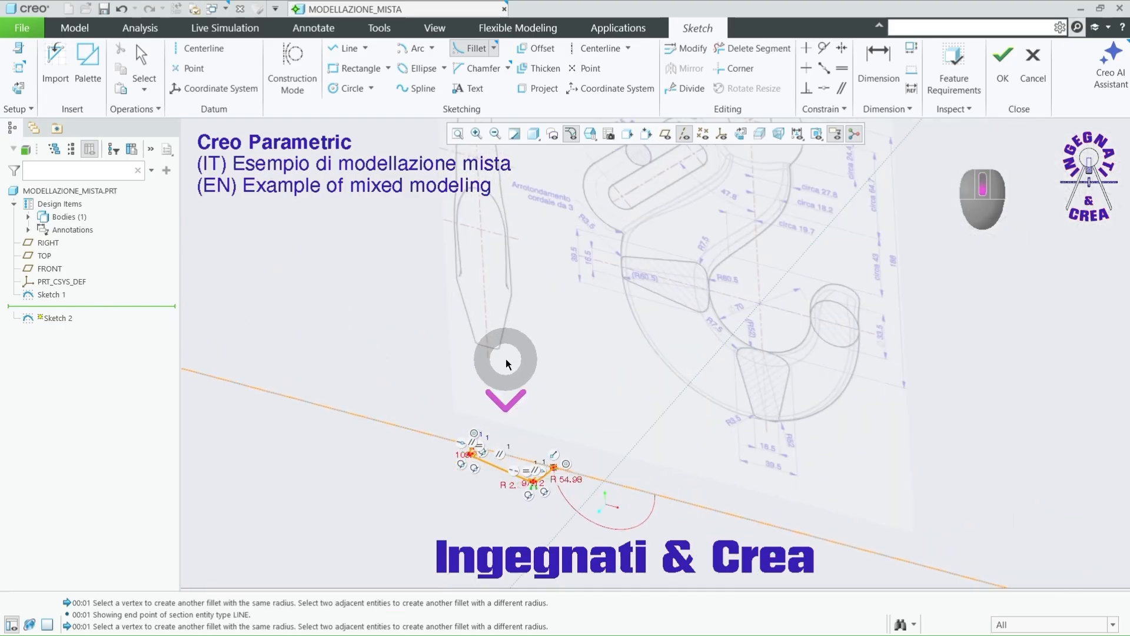
pyautogui.scroll(-1, 565, 233)
pyautogui.scroll(4, 564, 233)
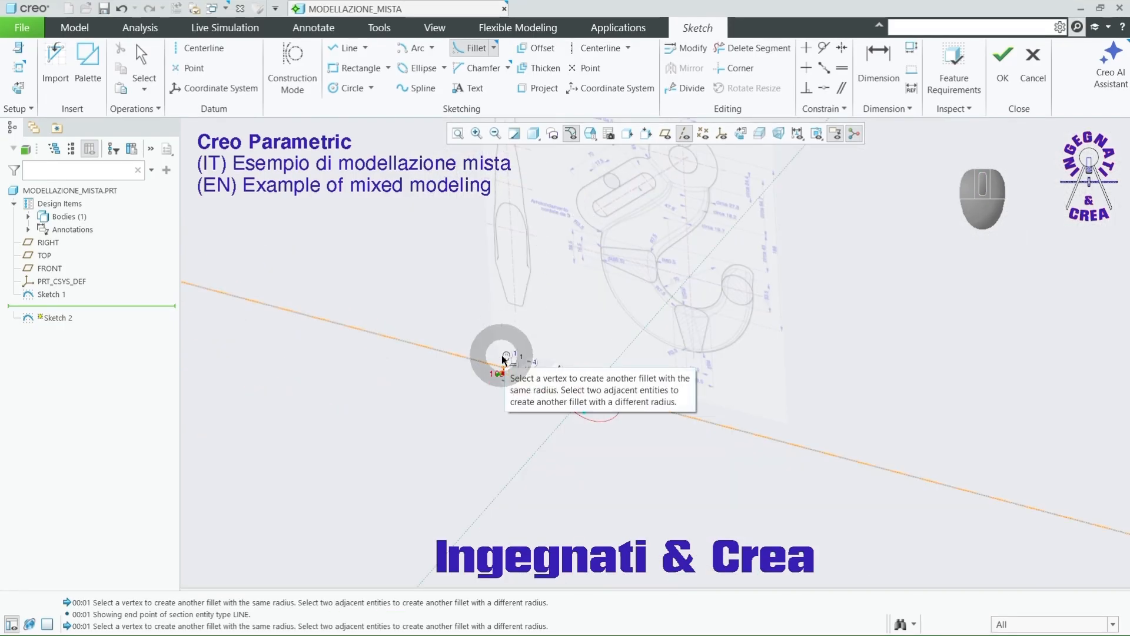
pyautogui.scroll(-5, 499, 356)
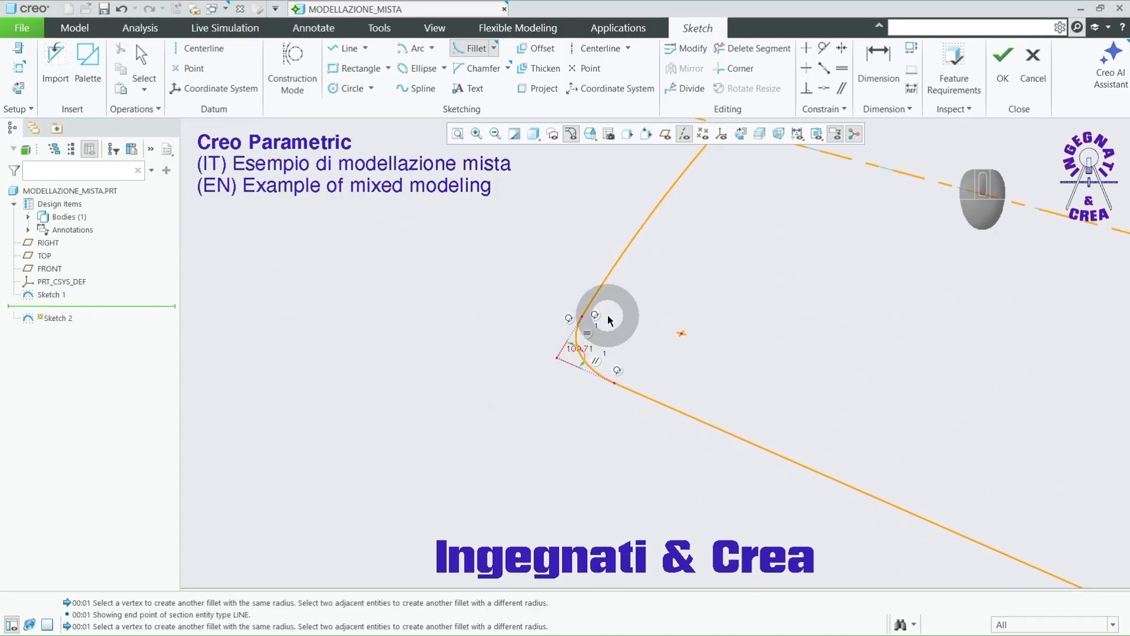
pyautogui.middleClick(620, 325)
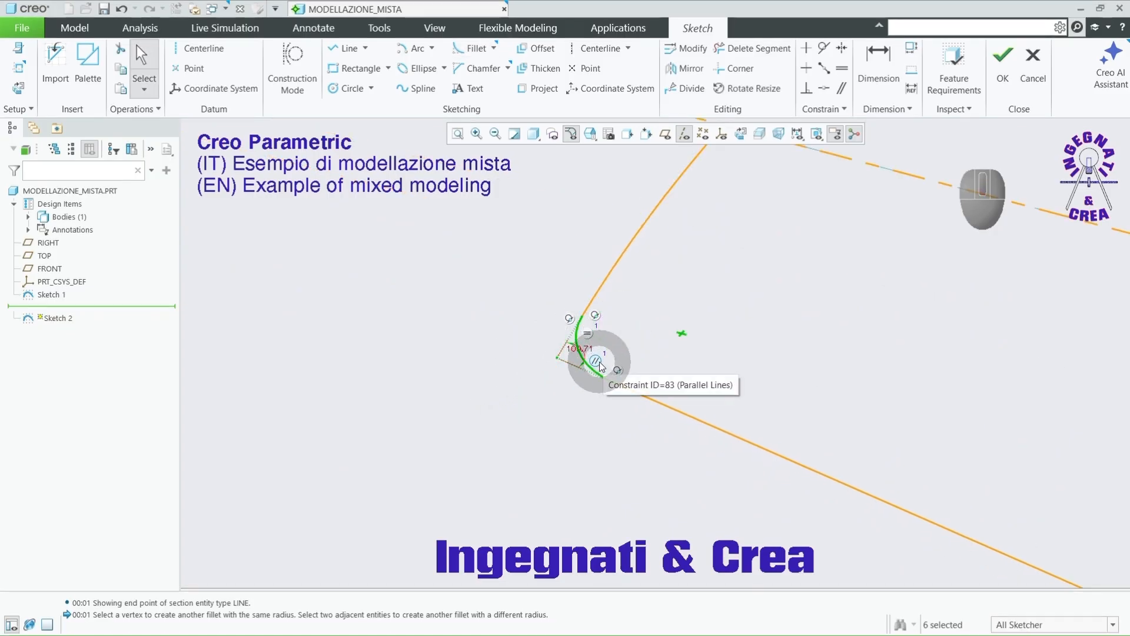
# Step: Delete the equal-radius constraint between the two fillets and set the outer corner's fillet radius to 3.5
pyautogui.click(588, 334)
pyautogui.press('Delete')
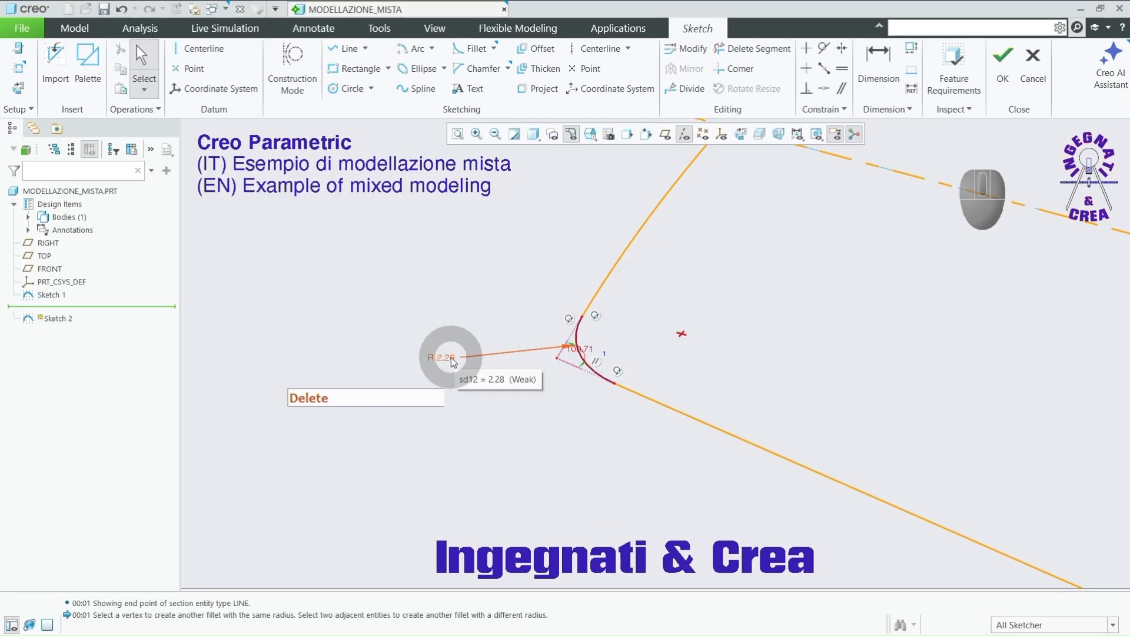
pyautogui.scroll(5, 453, 362)
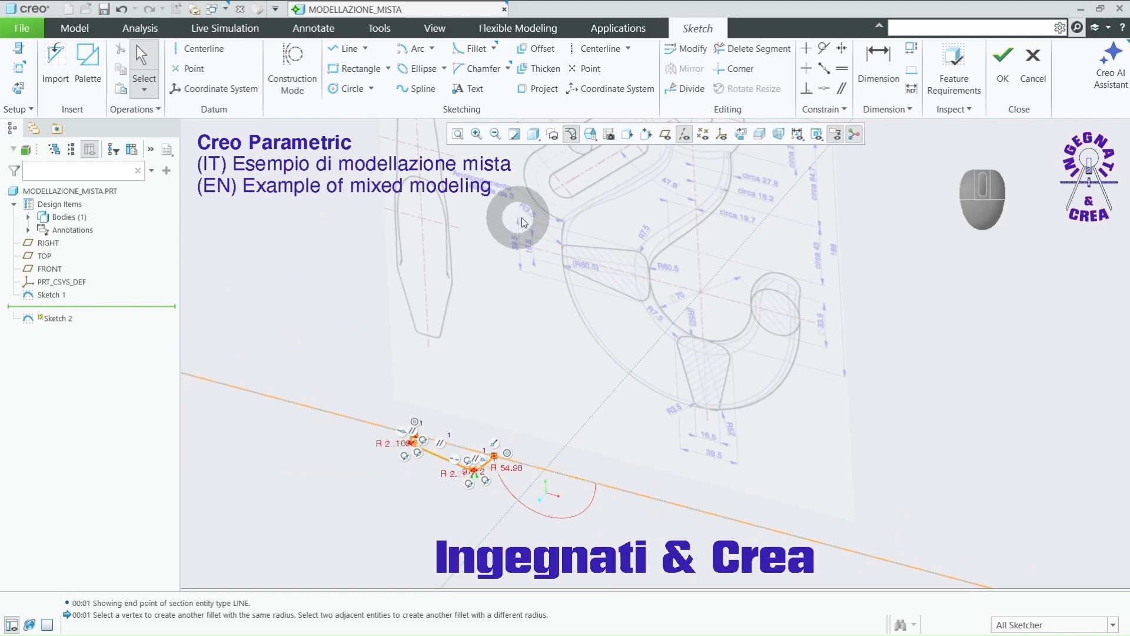
pyautogui.scroll(-3, 372, 450)
pyautogui.scroll(-2, 372, 450)
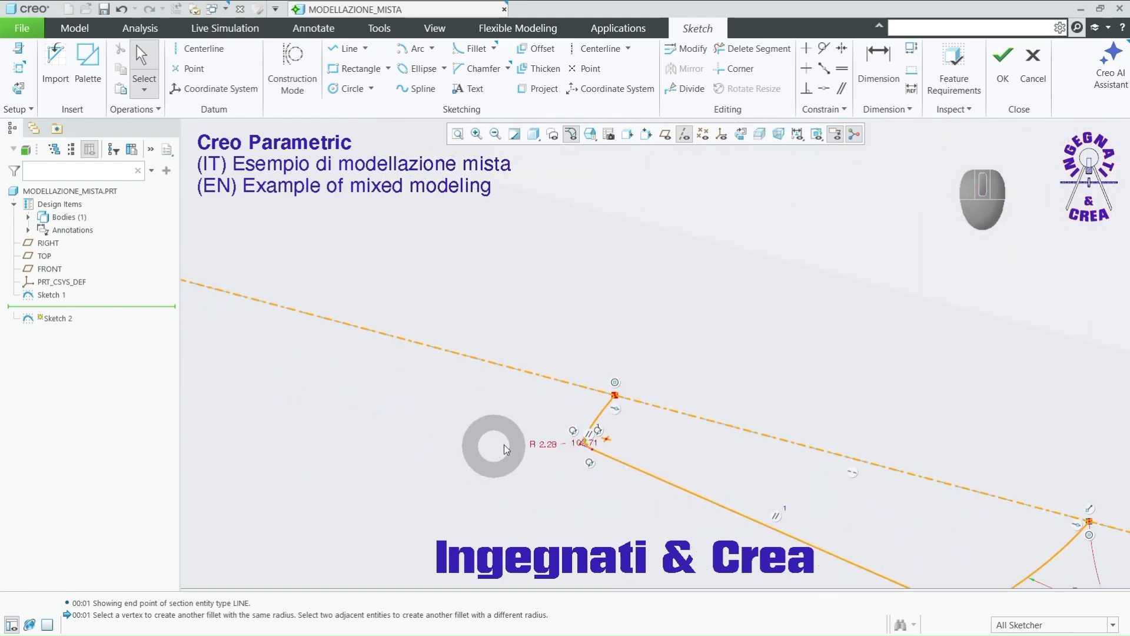
pyautogui.doubleClick(544, 444)
pyautogui.write('3.5')
pyautogui.press('Return')
# Step: Set the radius of the fillet between the slanted line and the inner arc to 7.5
pyautogui.scroll(4, 517, 416)
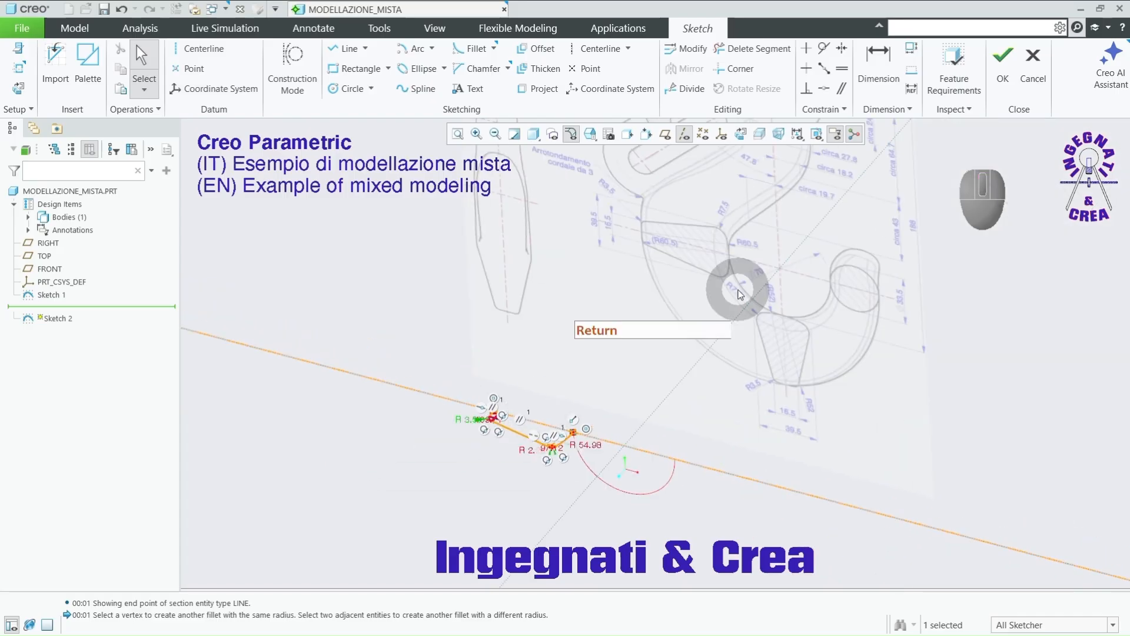
pyautogui.scroll(-5, 552, 447)
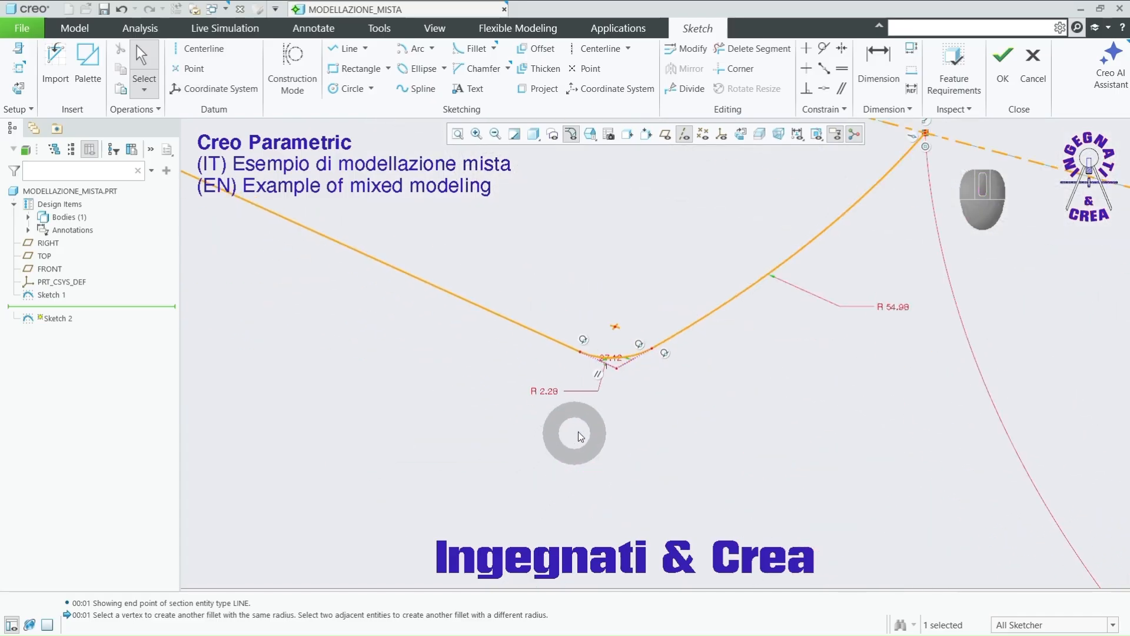
pyautogui.doubleClick(549, 392)
pyautogui.write('7.5')
pyautogui.press('Return')
# Step: Check the section's radii on the reference drawing and set the inner arc's radius to 60.5
pyautogui.scroll(3, 638, 449)
pyautogui.scroll(7, 665, 473)
pyautogui.scroll(-6, 773, 271)
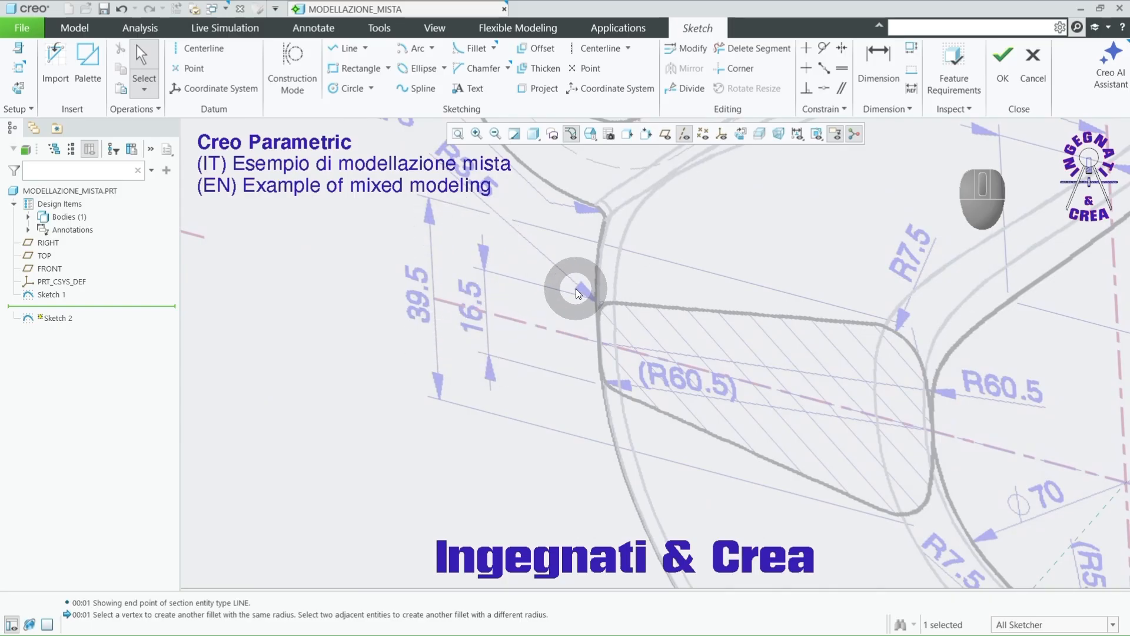
pyautogui.scroll(6, 1023, 408)
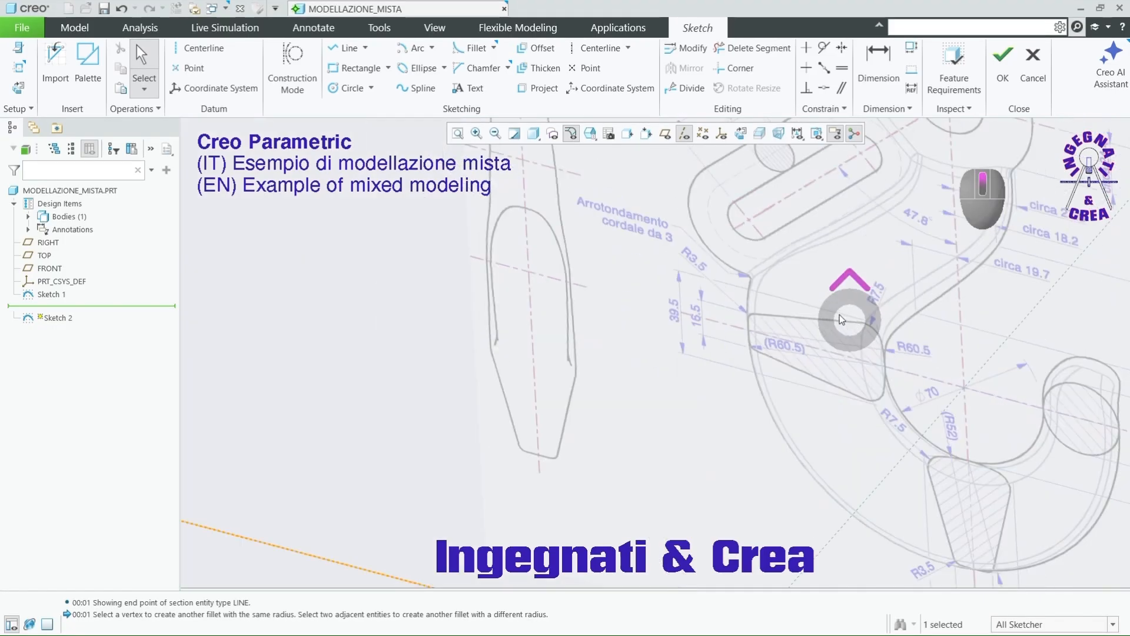
pyautogui.scroll(-4, 685, 427)
pyautogui.scroll(-3, 684, 422)
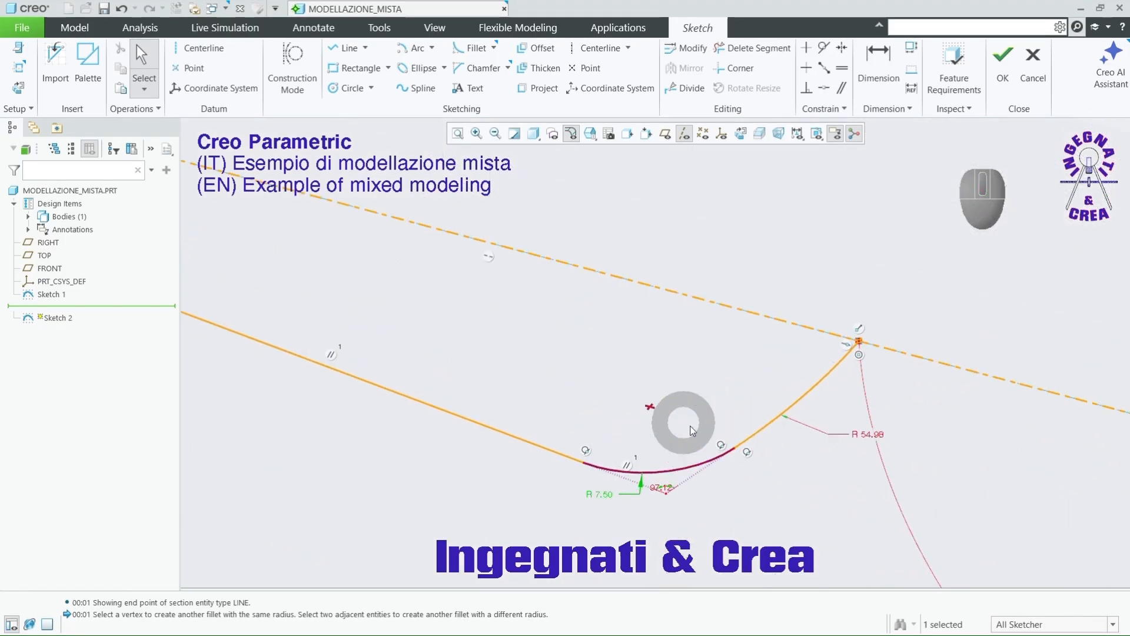
pyautogui.doubleClick(871, 436)
pyautogui.write('60.5')
pyautogui.press('Return')
# Step: Dimension the inner fillet's corner vertex symmetrically across the centerline and try to set this full width to 39.5
pyautogui.scroll(2, 761, 392)
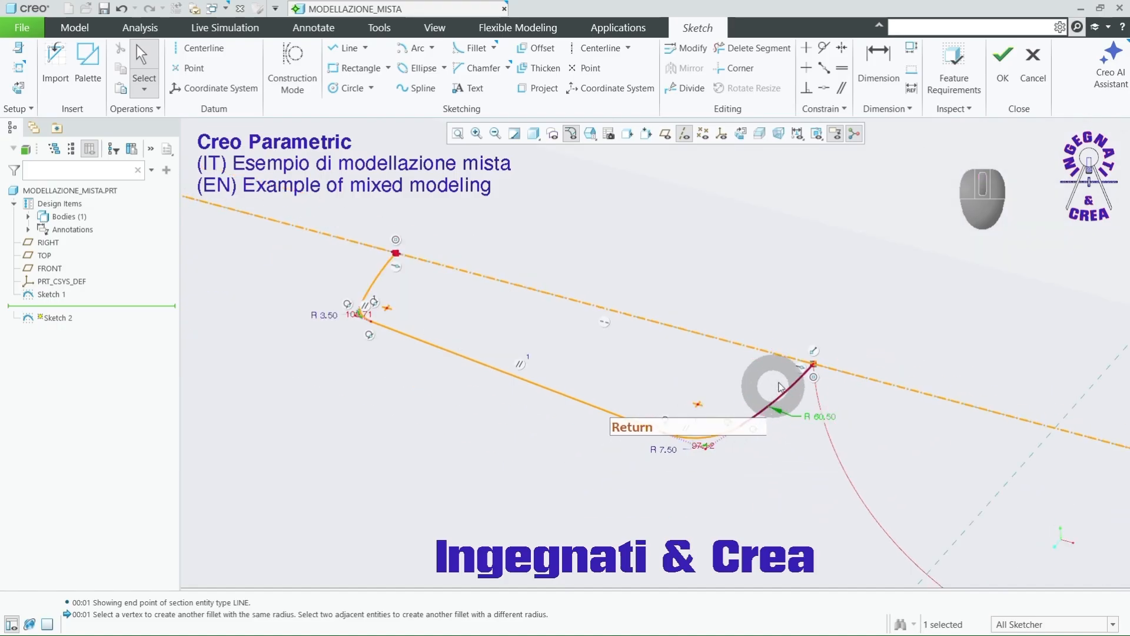
pyautogui.click(879, 58)
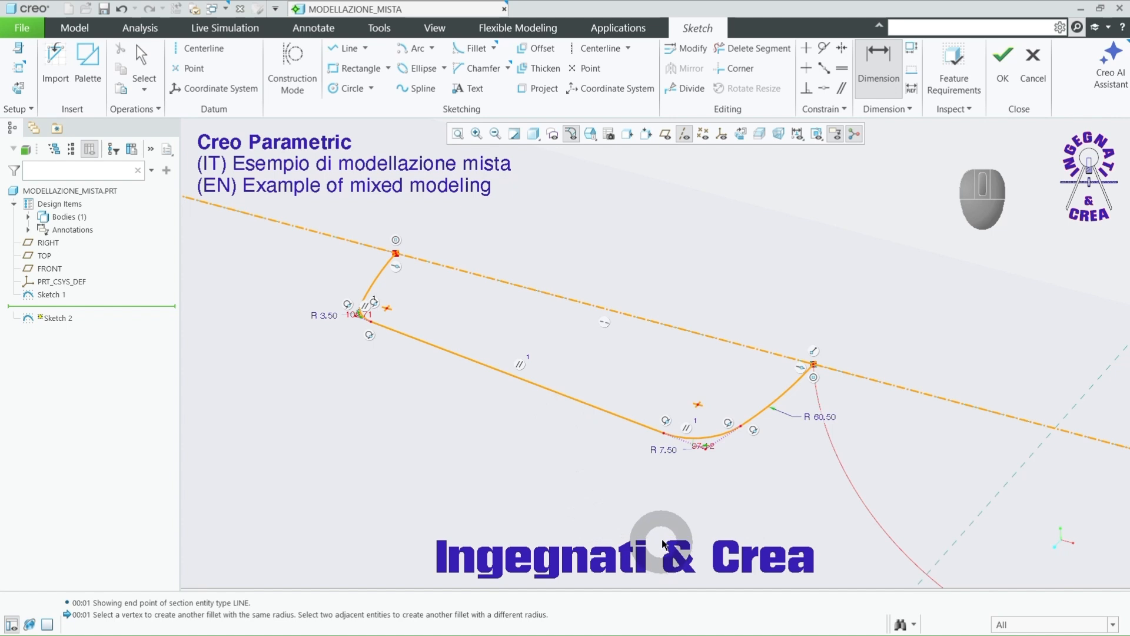
pyautogui.scroll(-3, 707, 471)
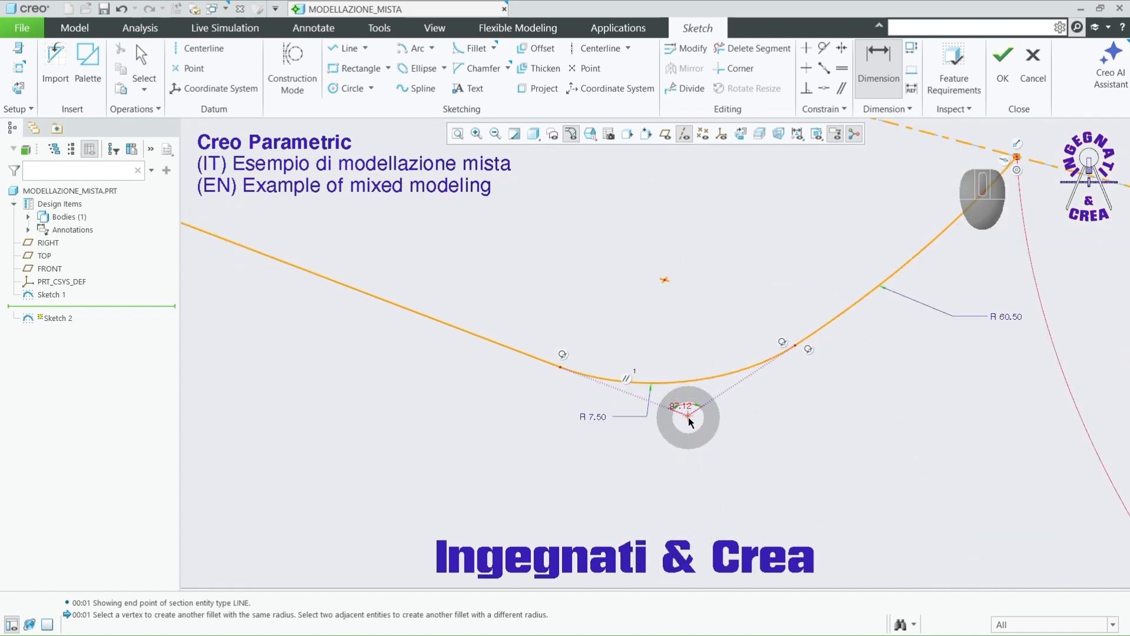
pyautogui.click(941, 135)
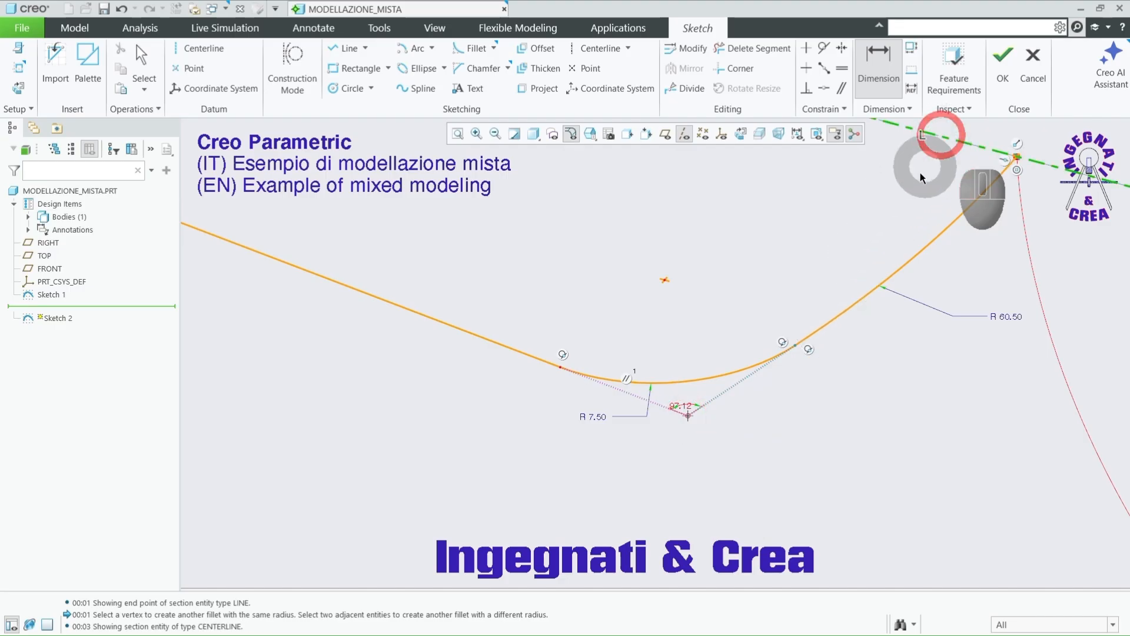
pyautogui.click(689, 417)
pyautogui.scroll(3, 555, 456)
pyautogui.middleClick(914, 407)
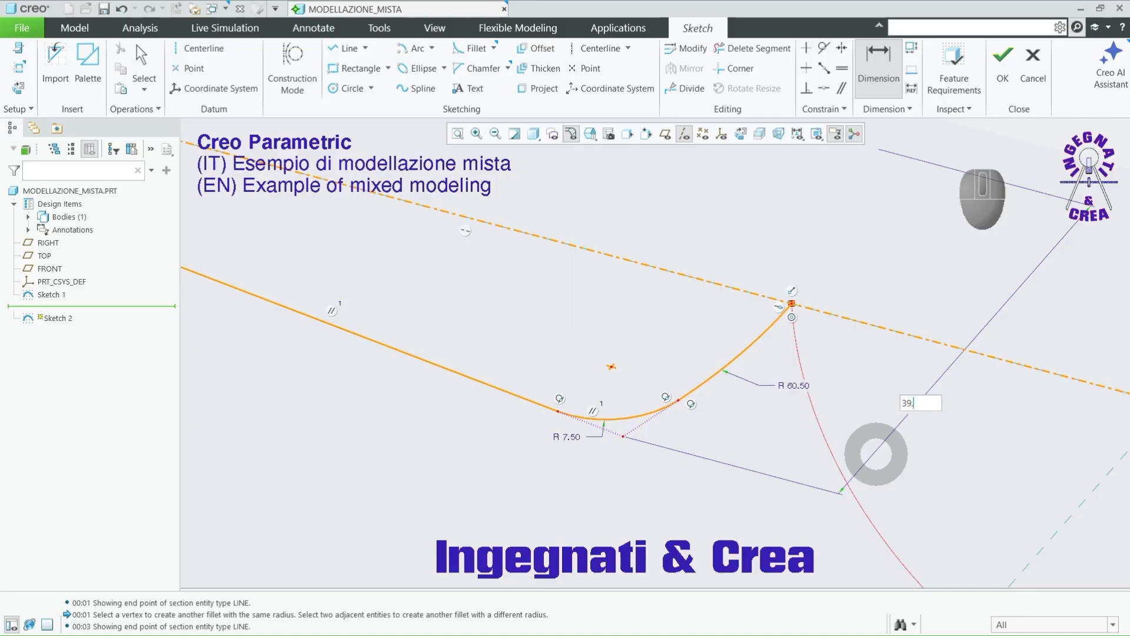
pyautogui.write('39.')
pyautogui.press('Return')
pyautogui.scroll(4, 884, 463)
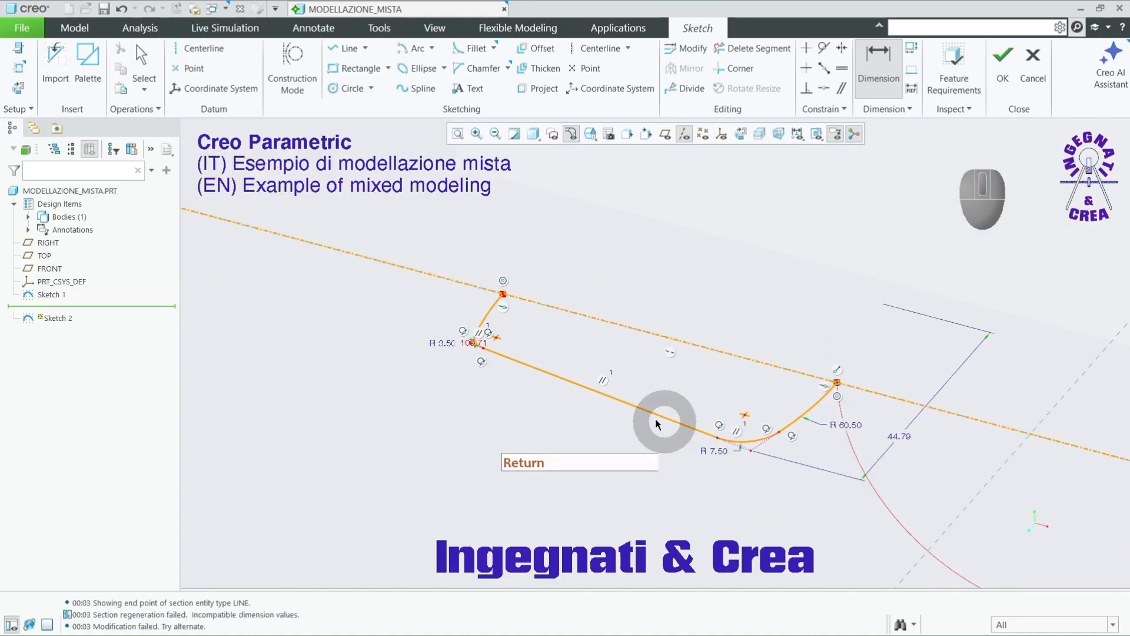
# Step: Dimension the outer fillet's corner vertex symmetrically across the centerline and set this full width to 16.5
pyautogui.scroll(-4, 431, 319)
pyautogui.scroll(-3, 462, 359)
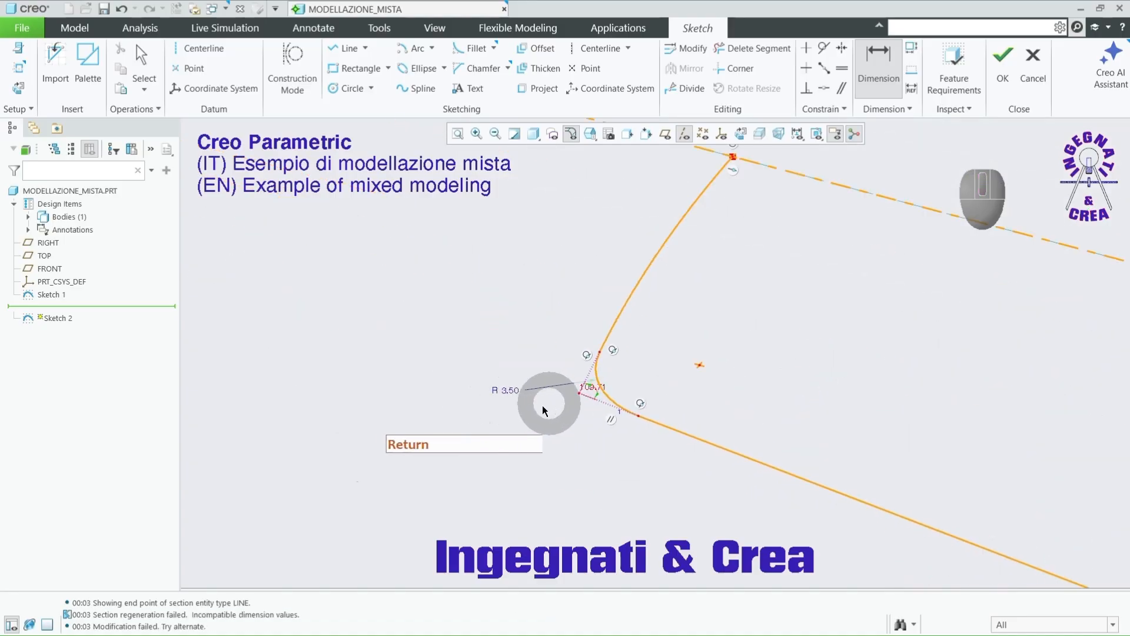
pyautogui.click(553, 419)
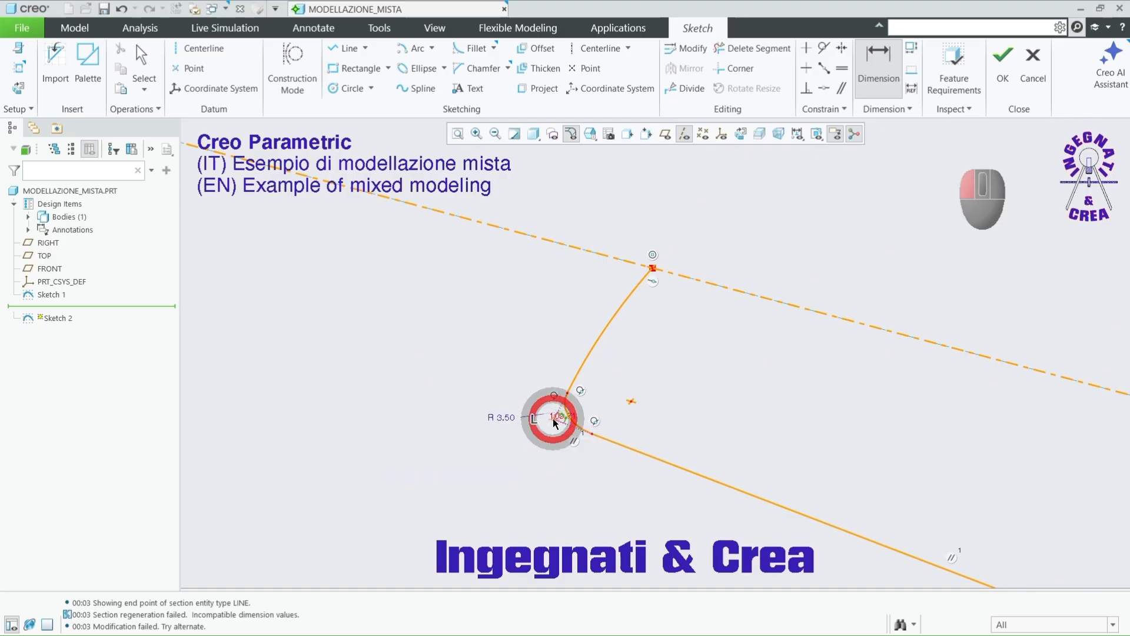
pyautogui.click(703, 281)
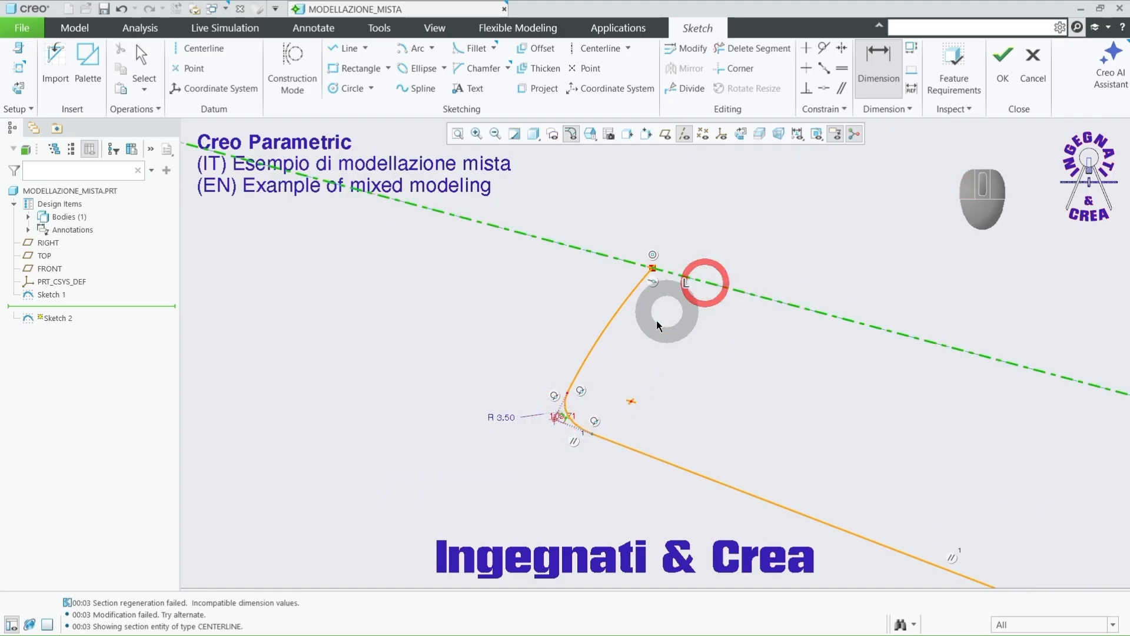
pyautogui.click(556, 420)
pyautogui.middleClick(512, 324)
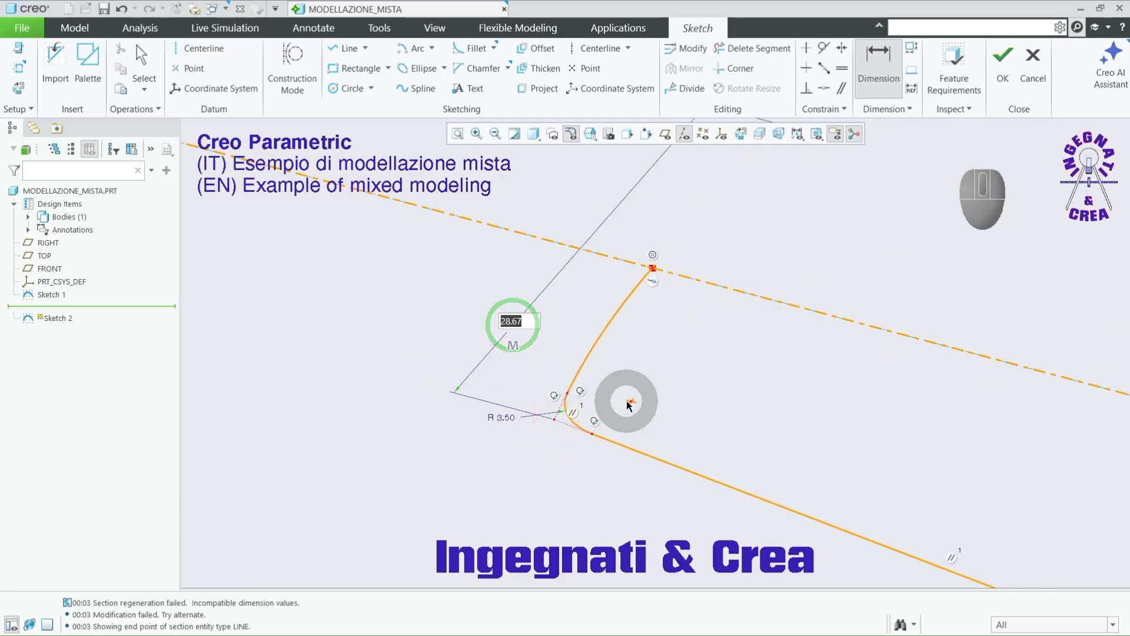
pyautogui.scroll(3, 469, 474)
pyautogui.scroll(3, 477, 489)
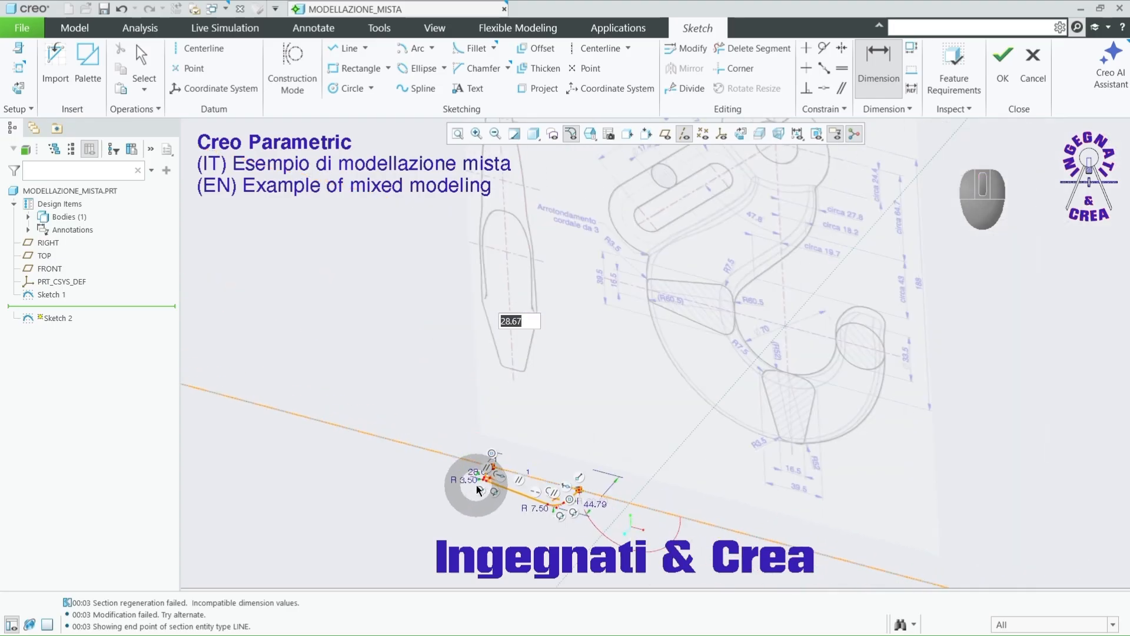
pyautogui.scroll(-5, 471, 474)
pyautogui.click(494, 430)
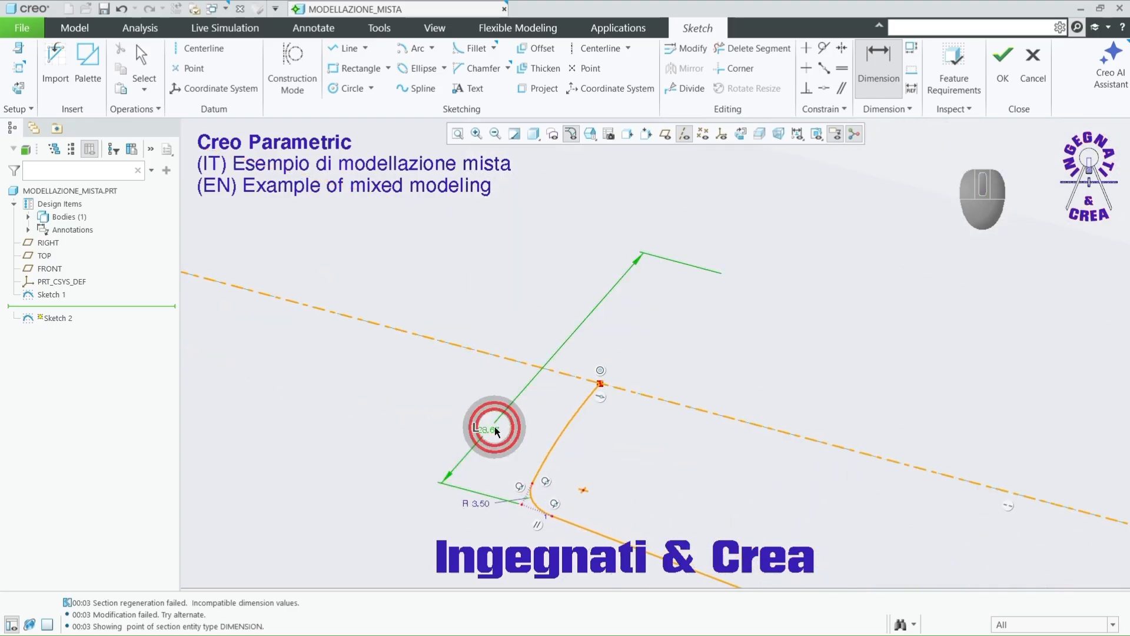
pyautogui.write('16.50')
pyautogui.press('Return')
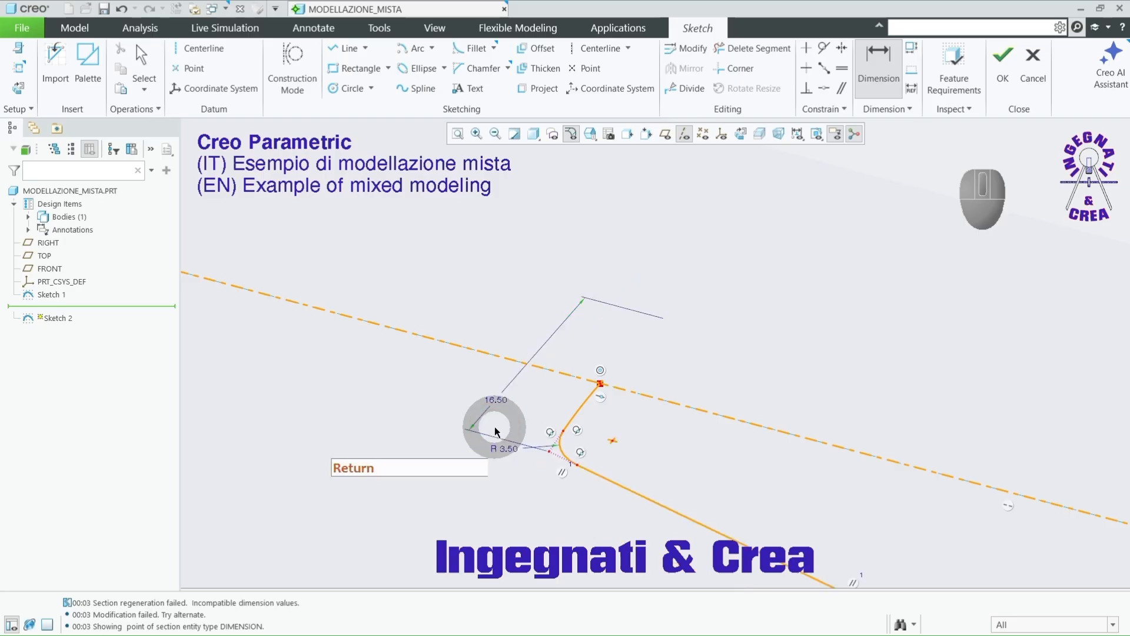
# Step: Set the symmetric full-width dimension at the inner fillet's corner to 39.5
pyautogui.scroll(5, 507, 406)
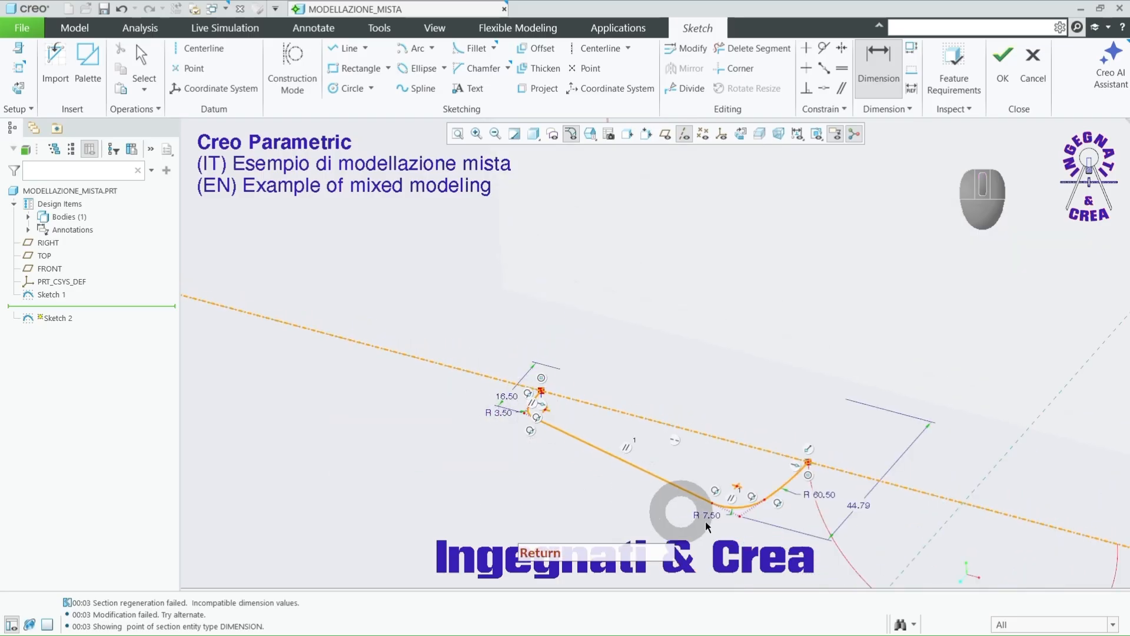
pyautogui.doubleClick(857, 505)
pyautogui.write('39.50')
pyautogui.press('Return')
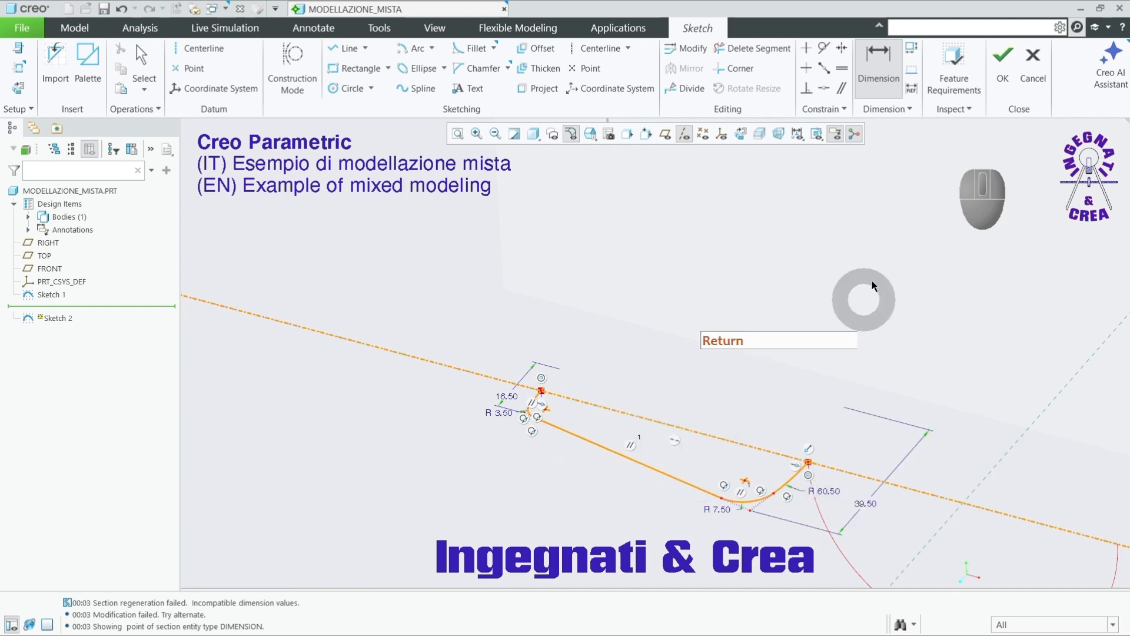
# Step: Add a reference dimension for the length between the profile's two endpoints on the centerline
pyautogui.scroll(-3, 724, 517)
pyautogui.scroll(-2, 724, 518)
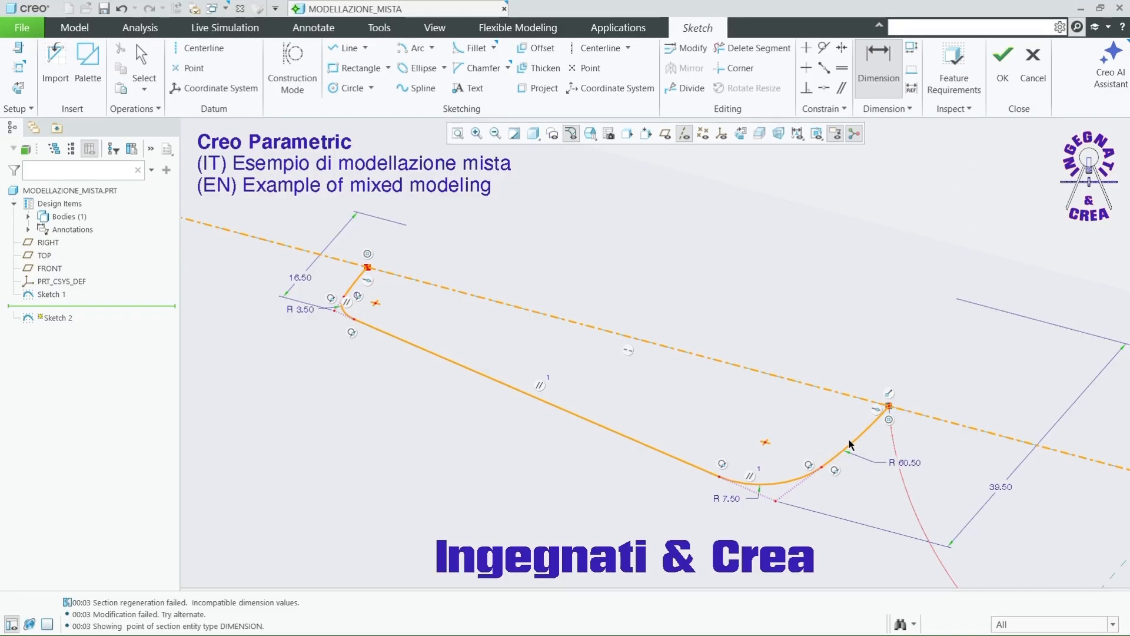
pyautogui.click(914, 93)
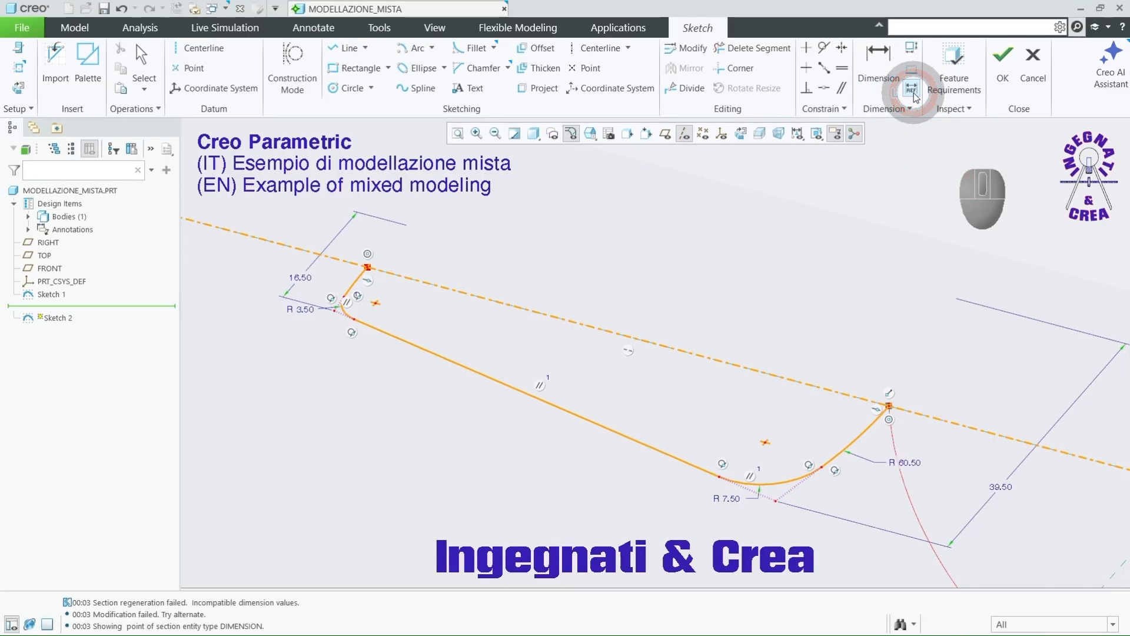
pyautogui.click(889, 407)
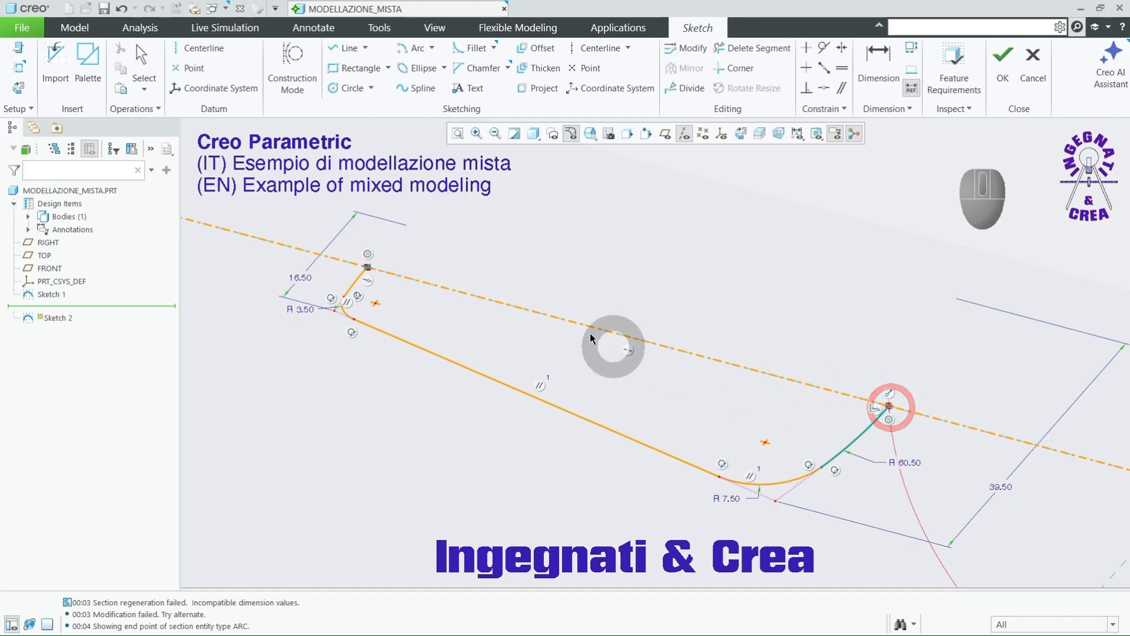
pyautogui.click(368, 268)
pyautogui.middleClick(587, 253)
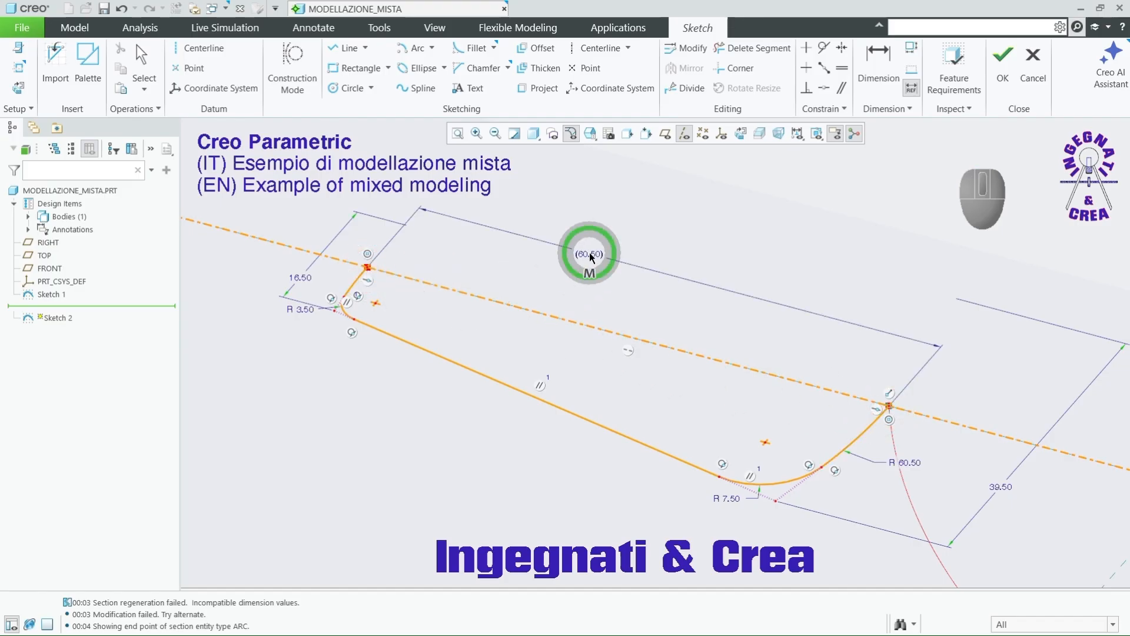
pyautogui.middleClick(795, 265)
pyautogui.moveTo(602, 389)
pyautogui.mouseDown(button='middle')
pyautogui.moveTo(625, 399)
pyautogui.moveTo(620, 425)
pyautogui.mouseUp(button='middle')
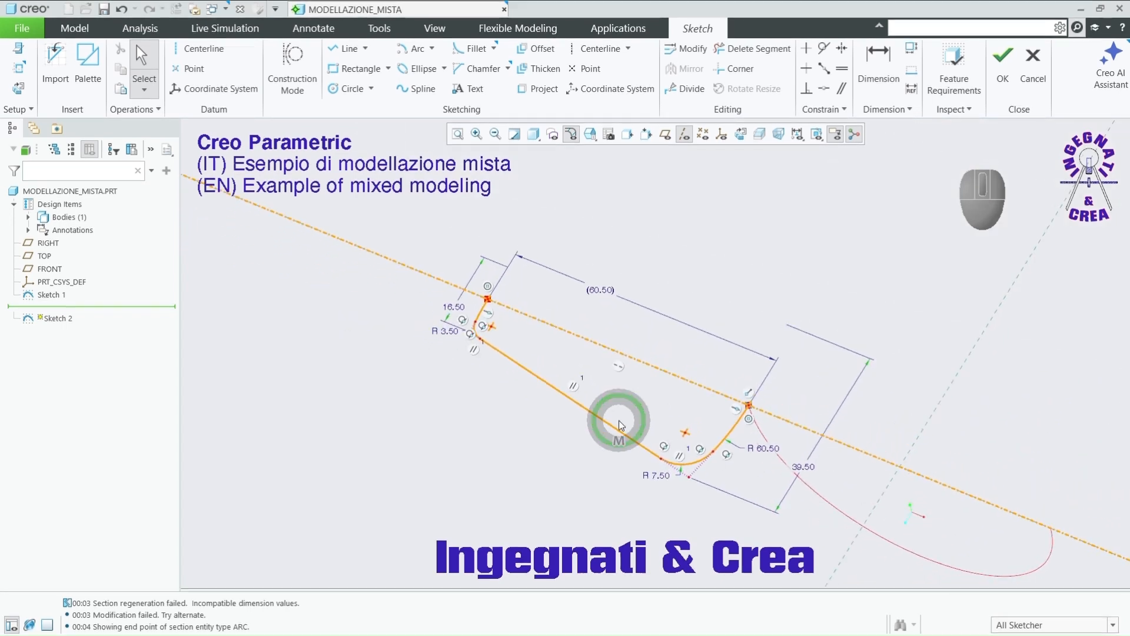
# Step: Copy the entire profile with its dimensions and constraints, and finish the sketch on TOP
pyautogui.click(740, 134)
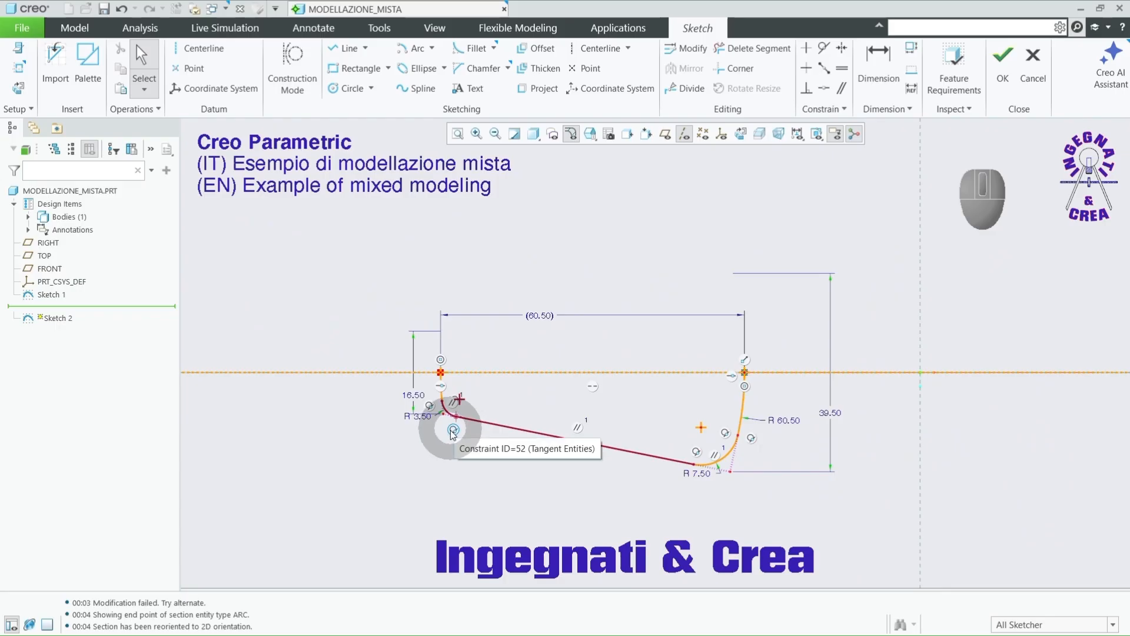
pyautogui.moveTo(377, 243)
pyautogui.mouseDown()
pyautogui.moveTo(492, 442)
pyautogui.moveTo(857, 479)
pyautogui.moveTo(855, 490)
pyautogui.mouseUp()
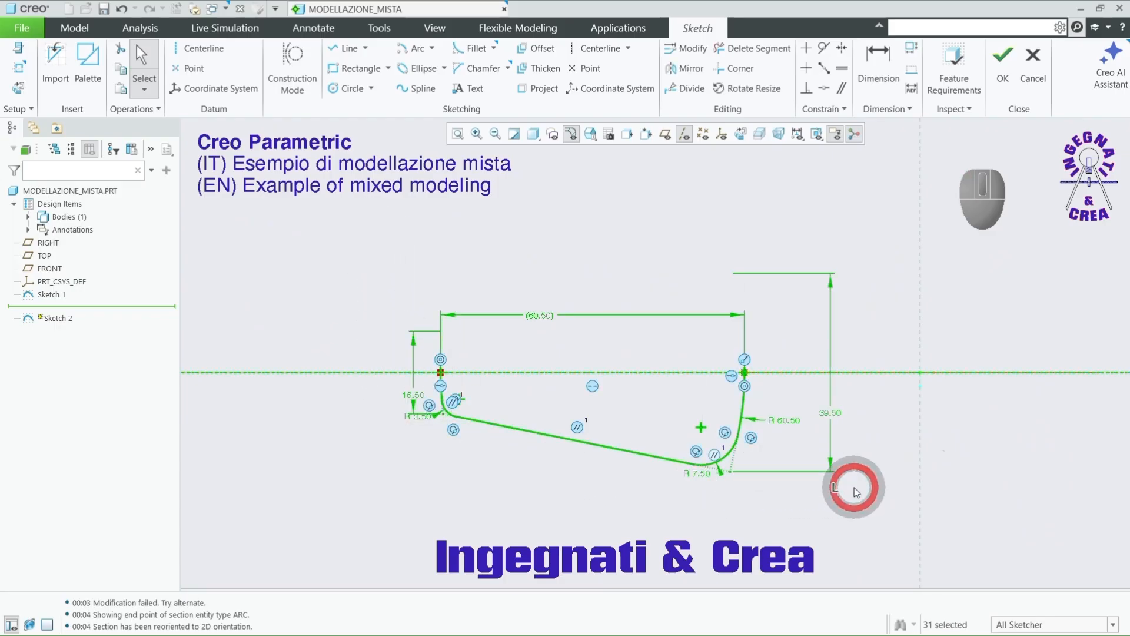
pyautogui.moveTo(856, 492); pyautogui.dragTo(376, 257)
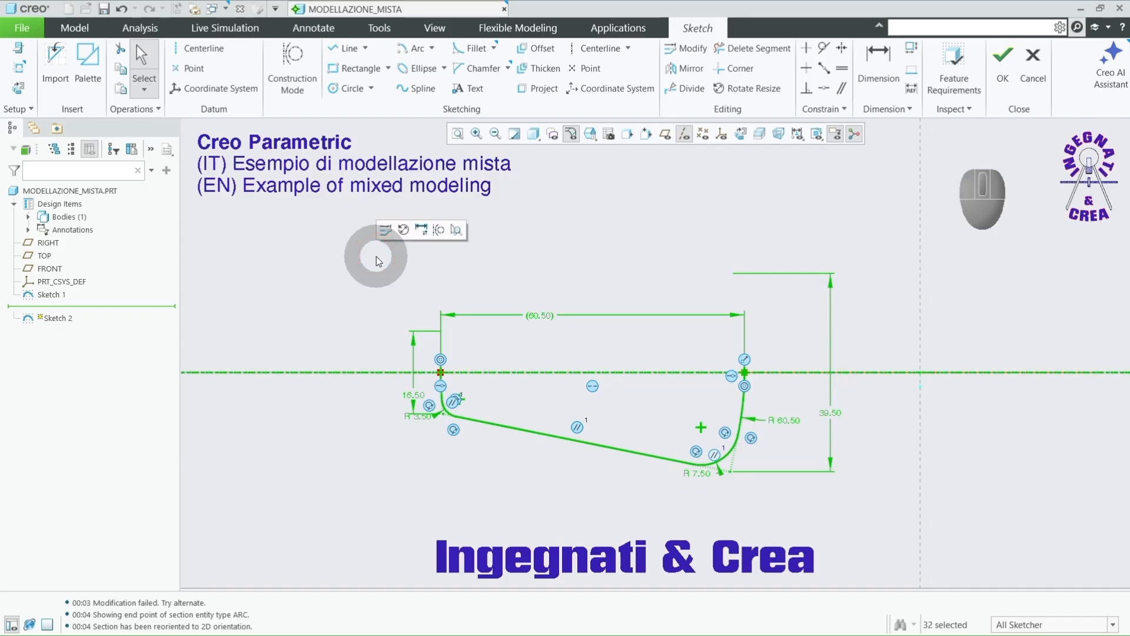
pyautogui.press('ctrl')
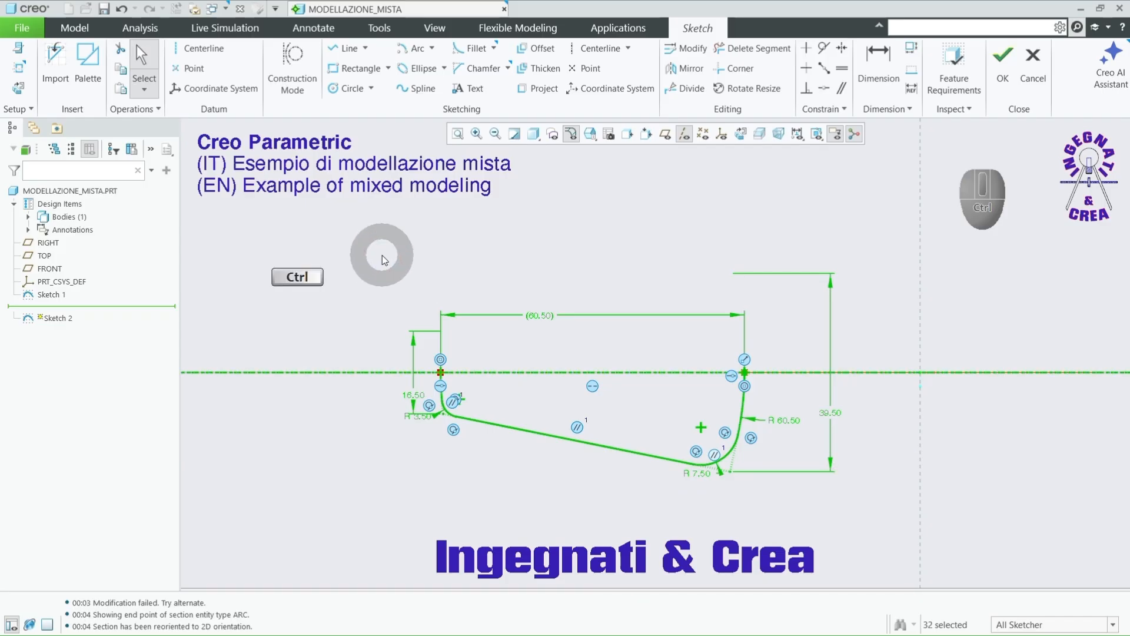
pyautogui.hotkey('ctrl', 'c')
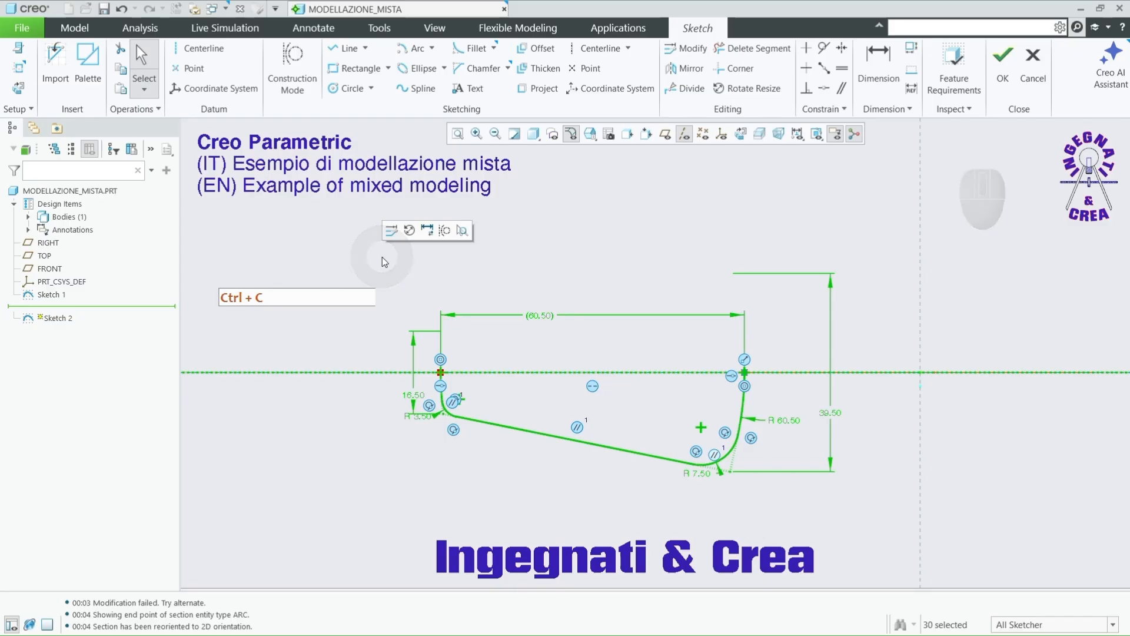
pyautogui.click(1003, 56)
# Step: Turn on the display of the datum planes in the model
pyautogui.moveTo(613, 412); pyautogui.dragTo(593, 353, button='middle')
pyautogui.click(738, 142)
pyautogui.scroll(3, 401, 396)
pyautogui.scroll(-2, 668, 429)
pyautogui.scroll(-1, 674, 382)
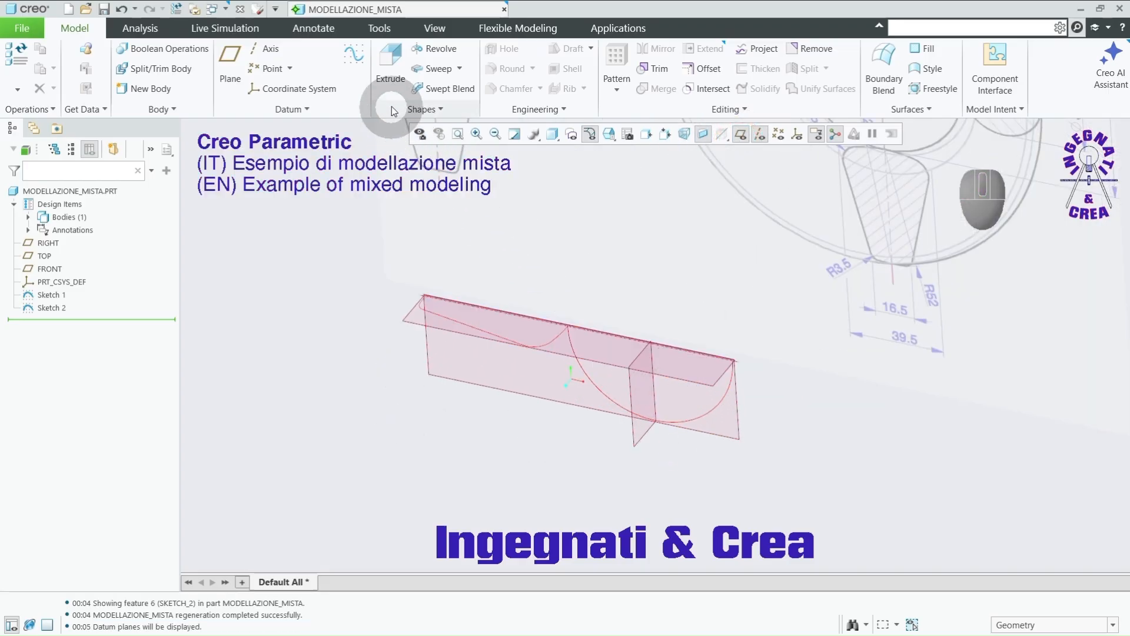
# Step: Start a new sketch on the RIGHT plane with TOP as the top reference, flip its view direction and face the sketch plane
pyautogui.click(353, 57)
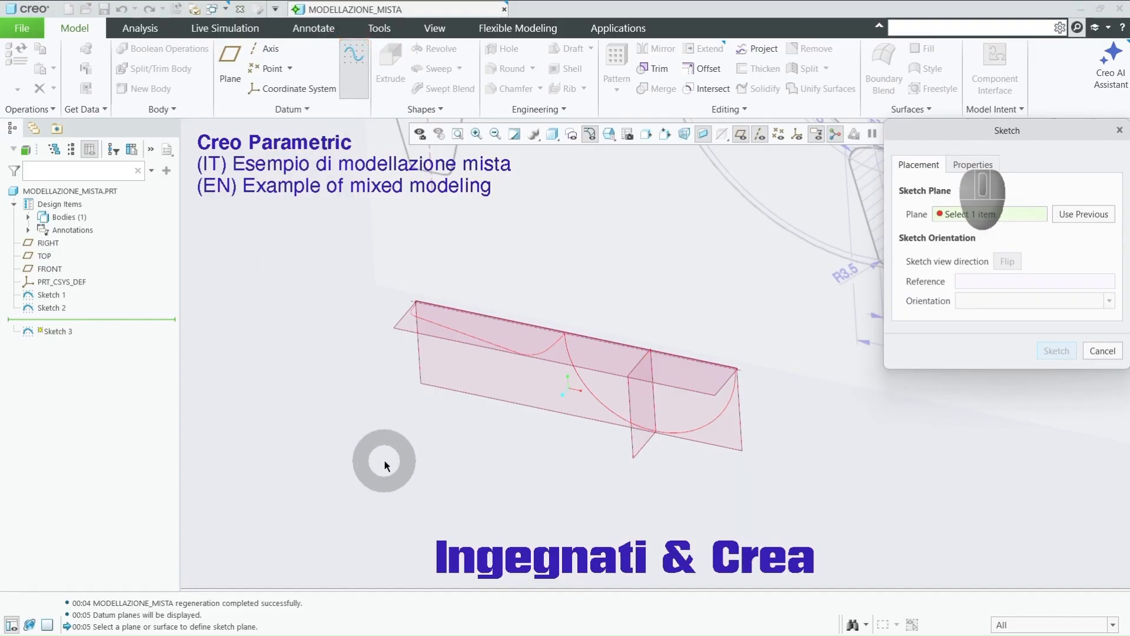
pyautogui.scroll(2, 384, 460)
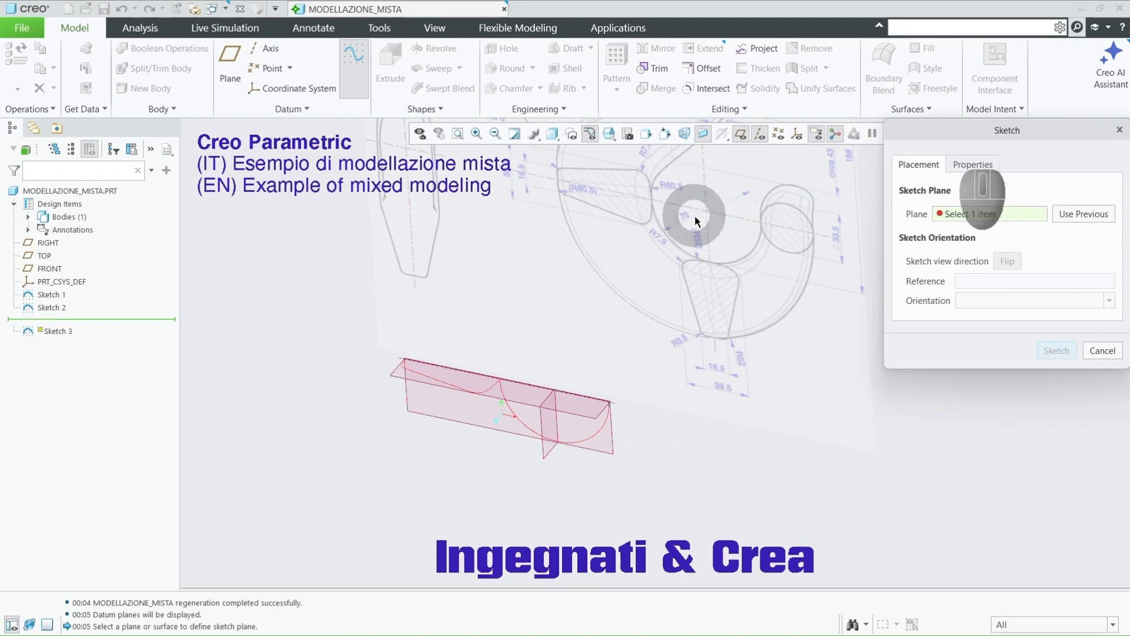
pyautogui.scroll(-3, 705, 246)
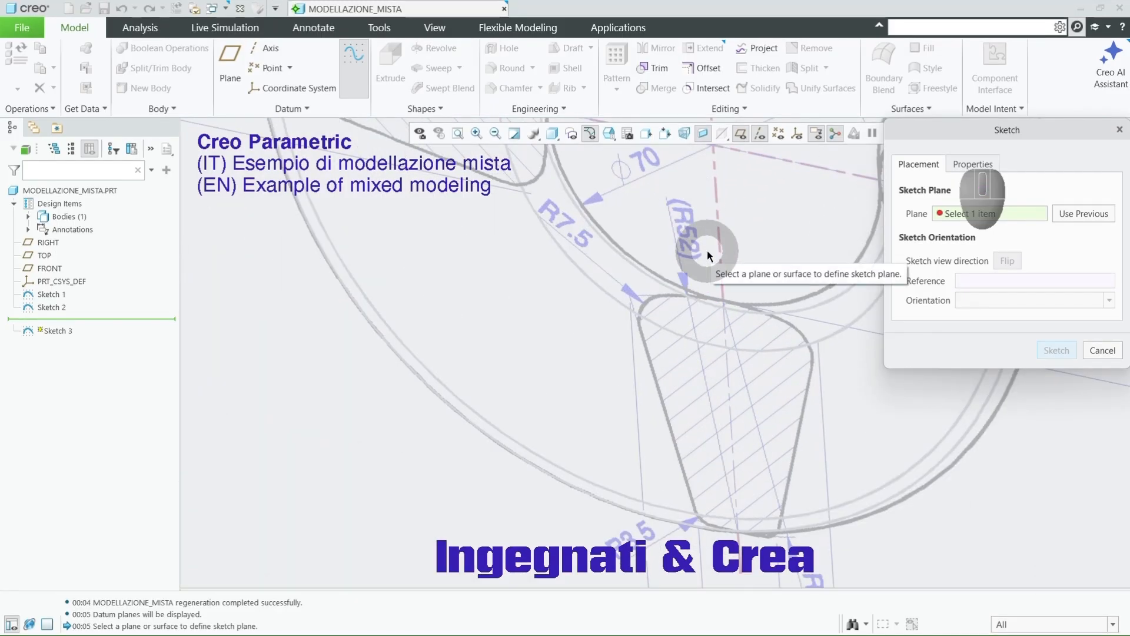
pyautogui.scroll(3, 708, 259)
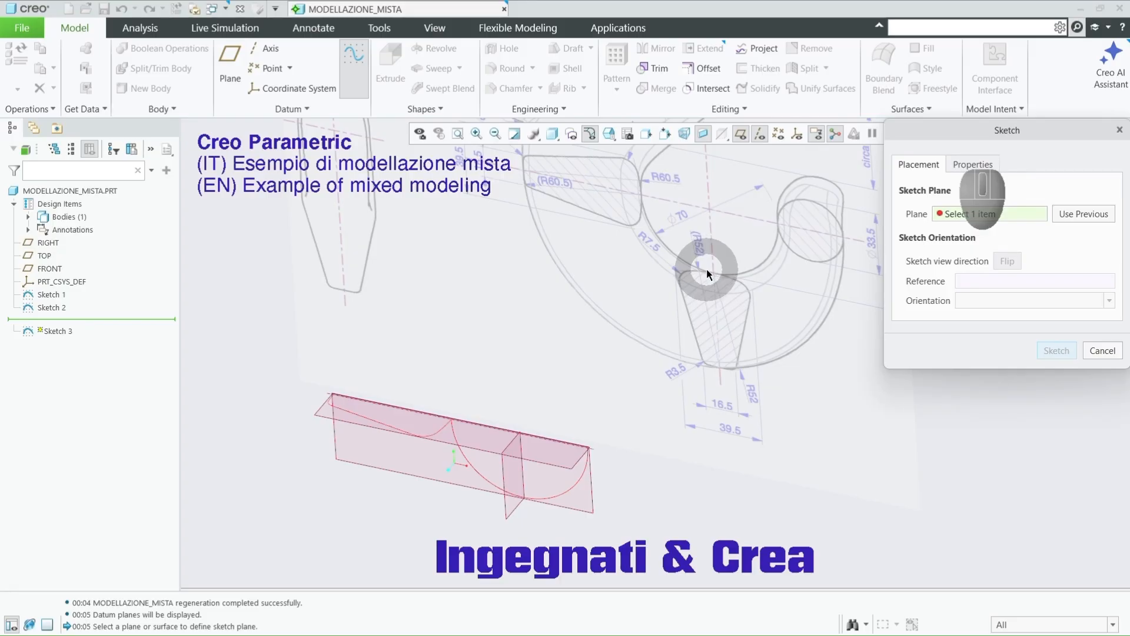
pyautogui.click(511, 522)
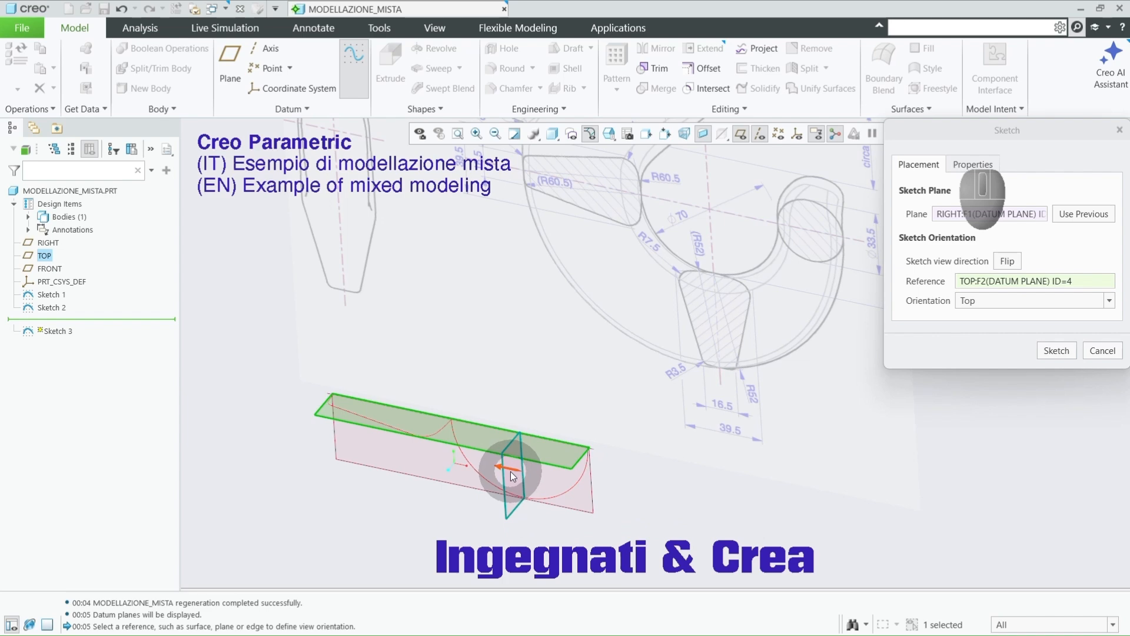
pyautogui.scroll(2, 510, 471)
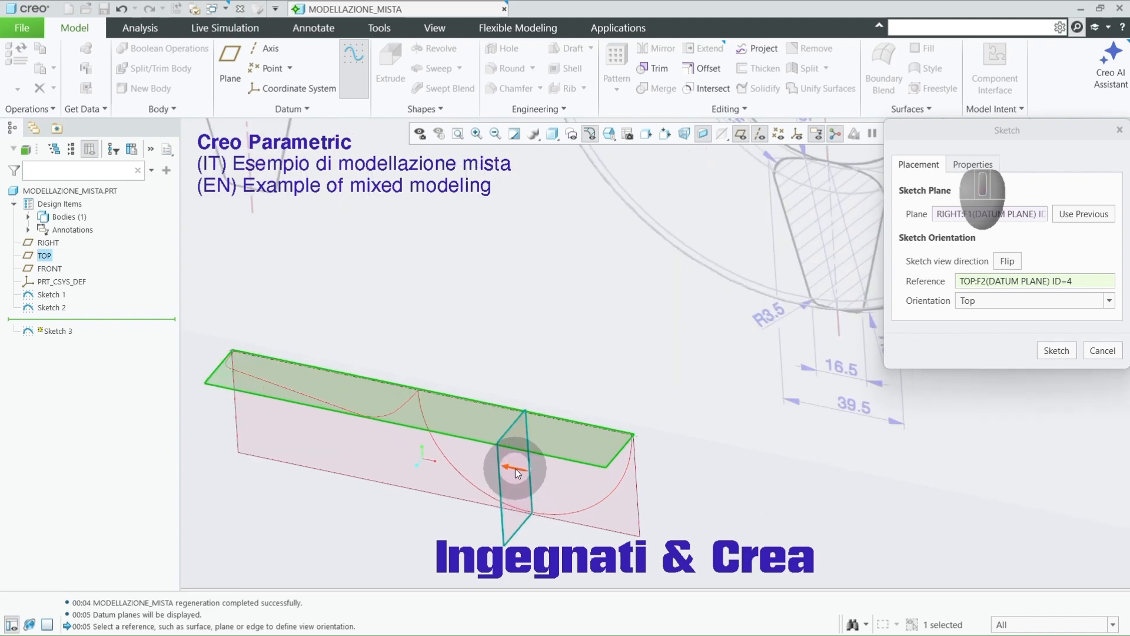
pyautogui.click(514, 468)
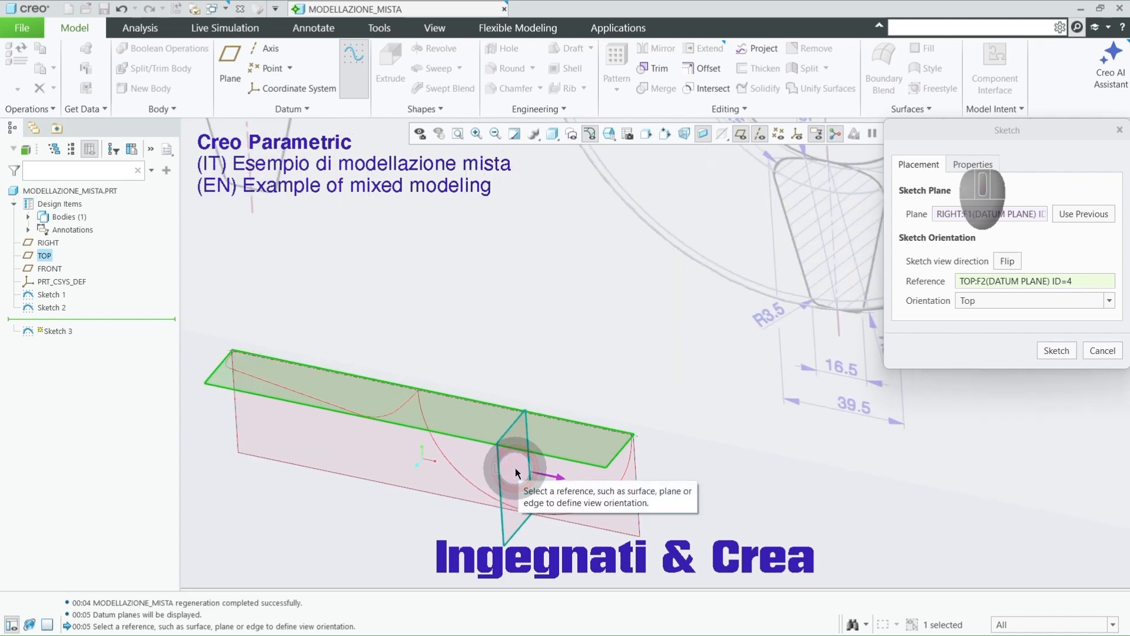
pyautogui.click(1056, 350)
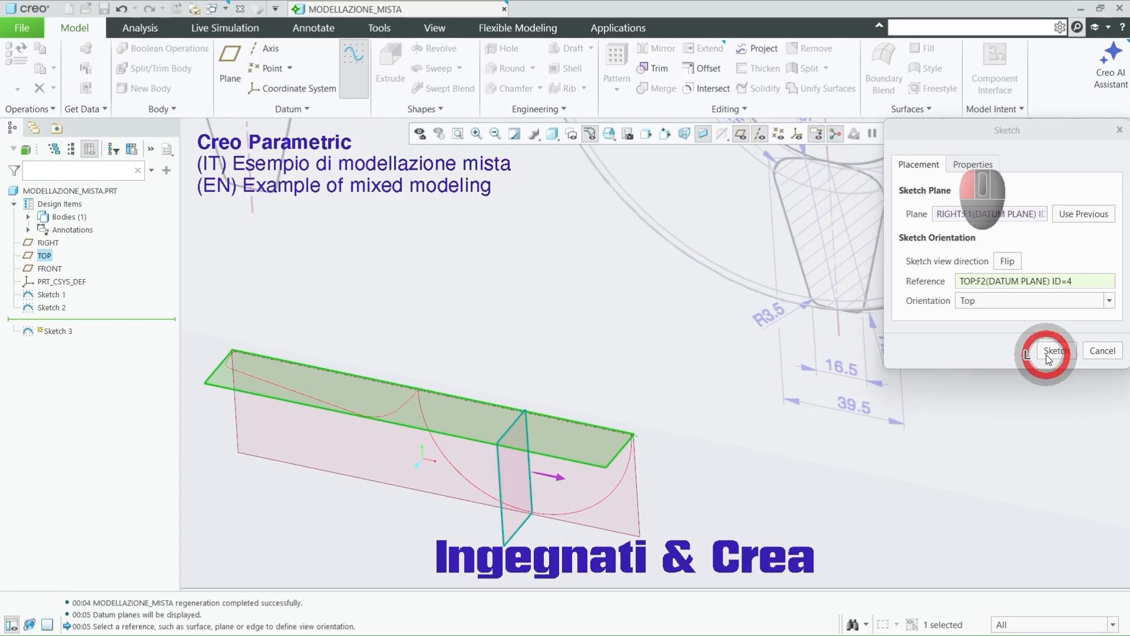
pyautogui.scroll(3, 568, 235)
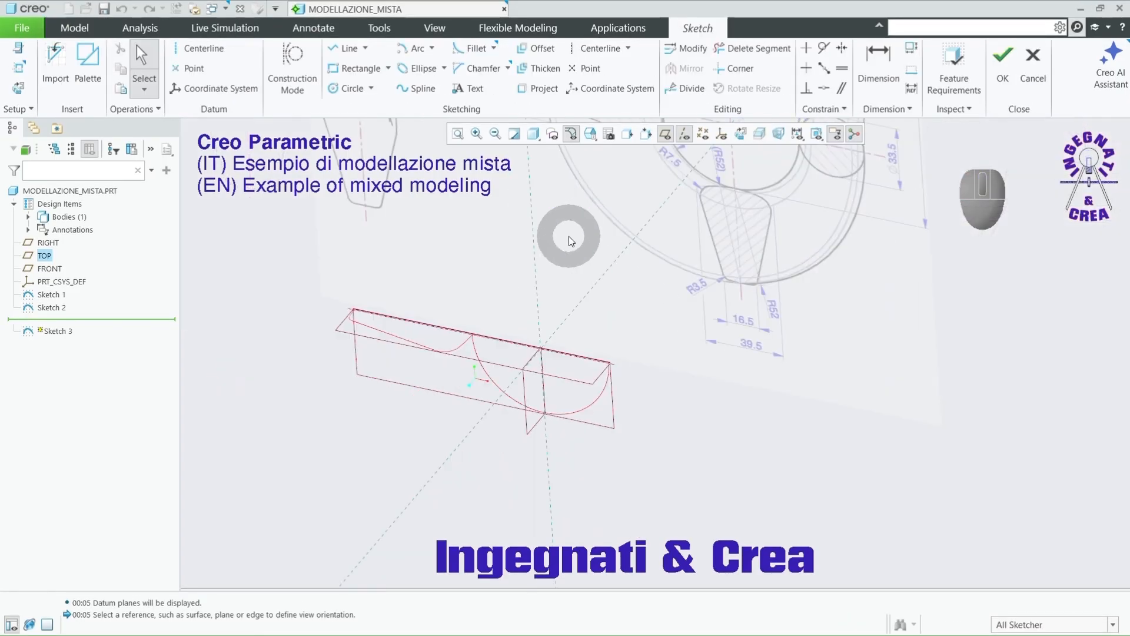
pyautogui.click(742, 134)
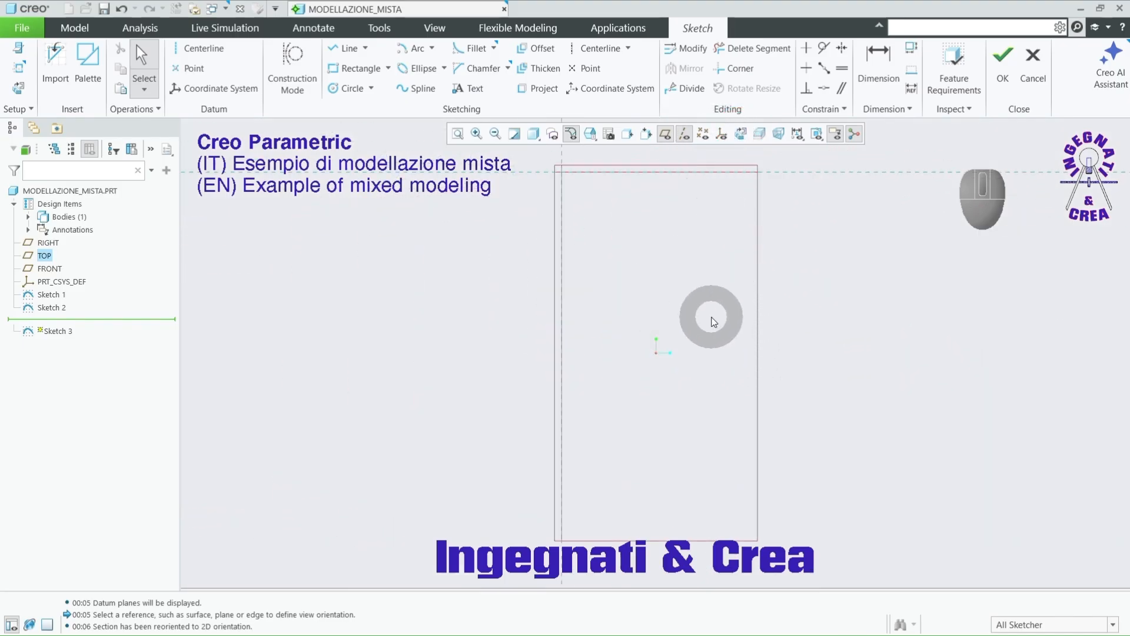
# Step: Turn on the display of datum points and add PNT0 of Sketch 1 as a sketch reference
pyautogui.press('Delete')
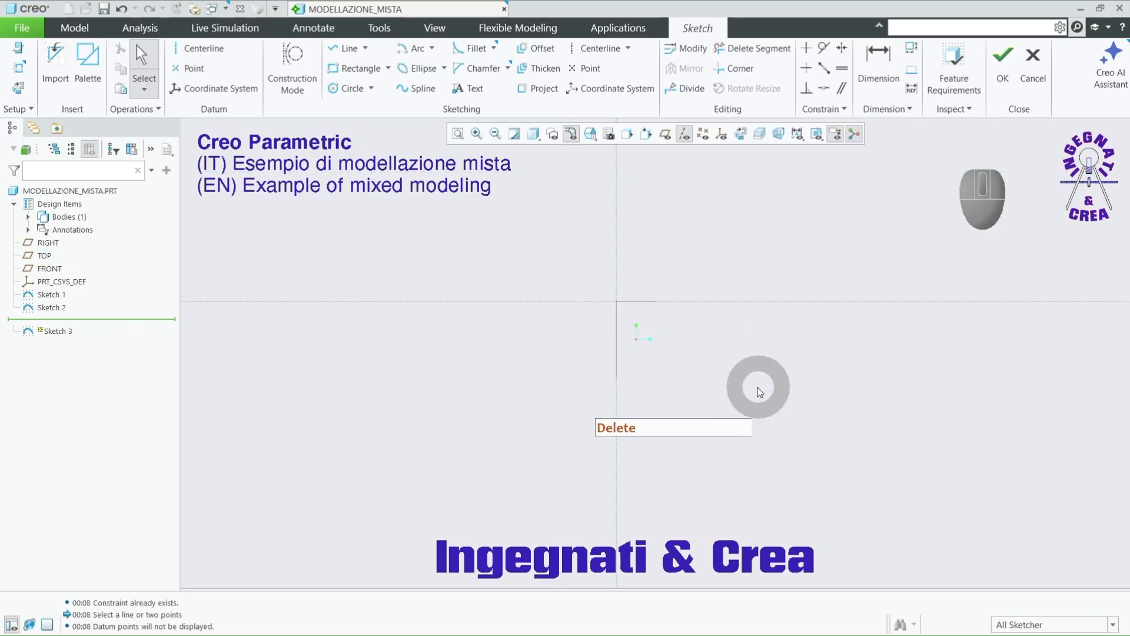
pyautogui.scroll(-1, 713, 391)
pyautogui.scroll(-2, 585, 386)
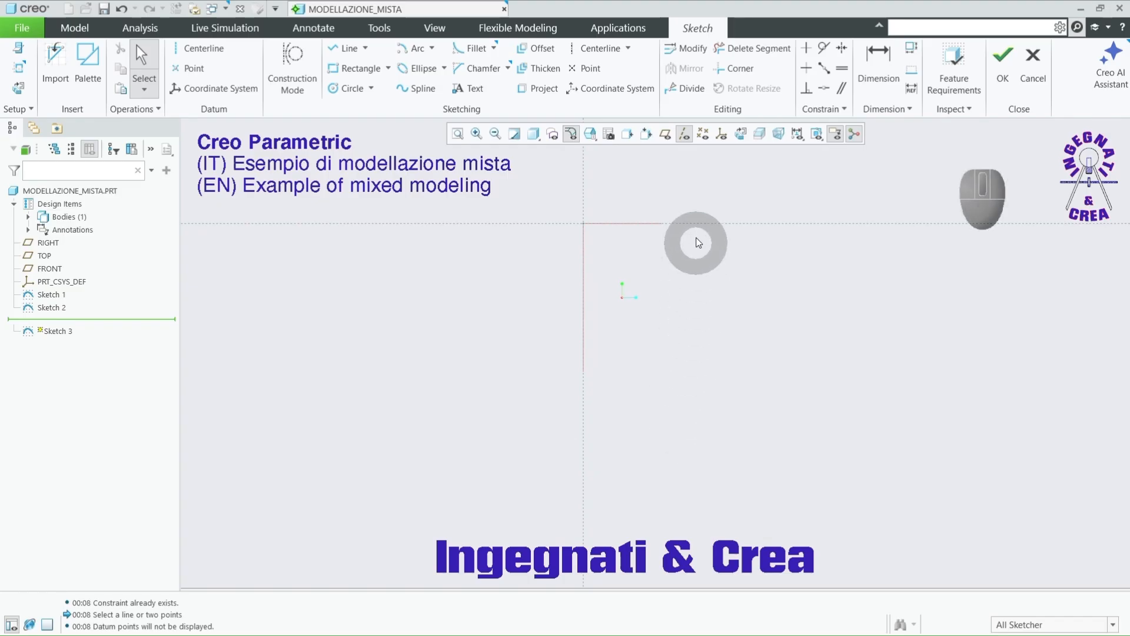
pyautogui.click(704, 137)
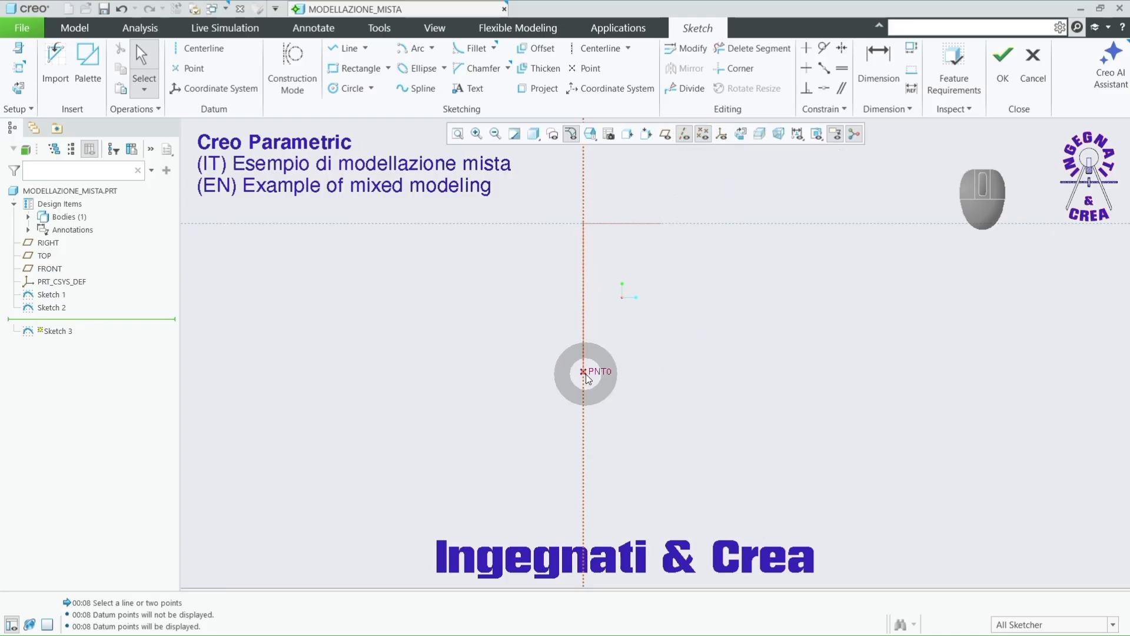
pyautogui.click(18, 67)
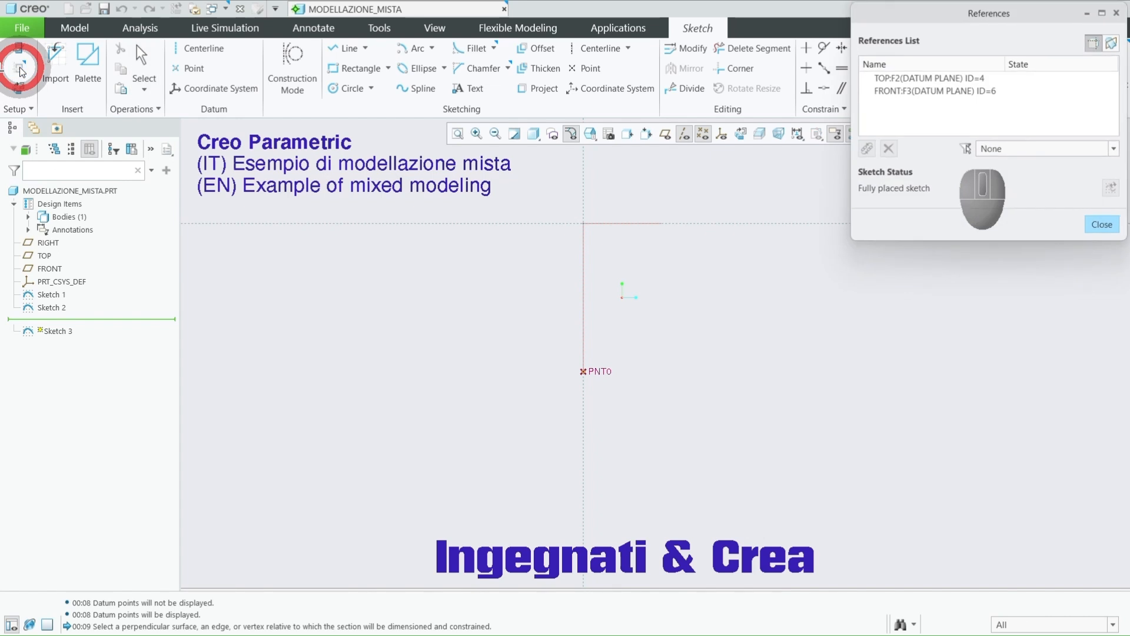
pyautogui.click(600, 374)
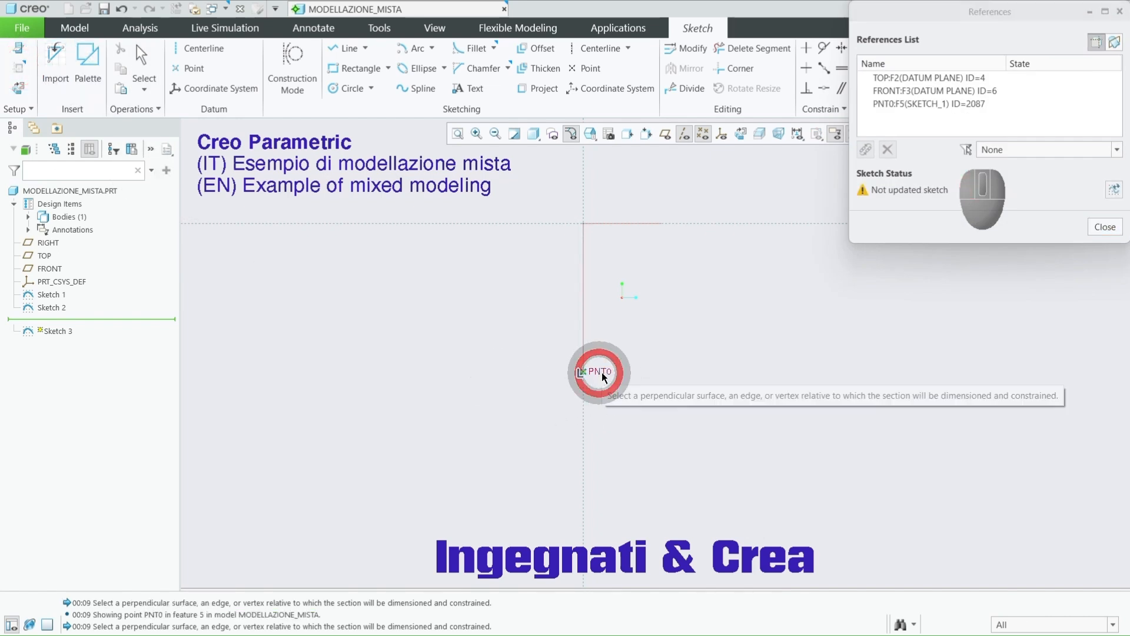
pyautogui.click(1104, 228)
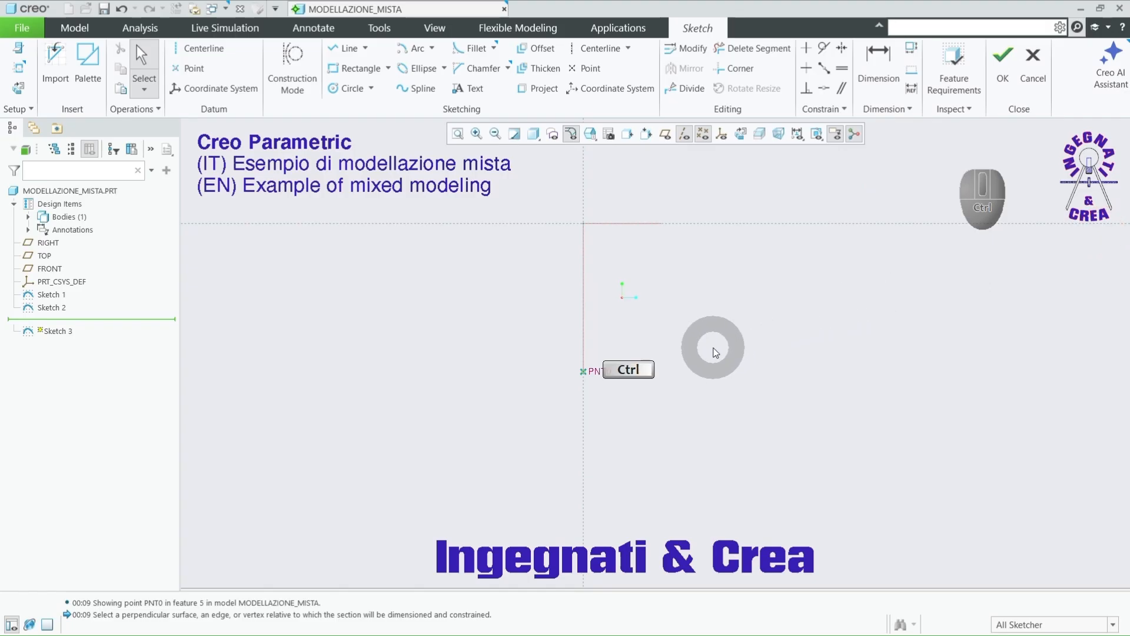
# Step: Paste the copied profile into the sketch, rotated by 90 degrees with a scaling factor of 1
pyautogui.hotkey('ctrl', 'v')
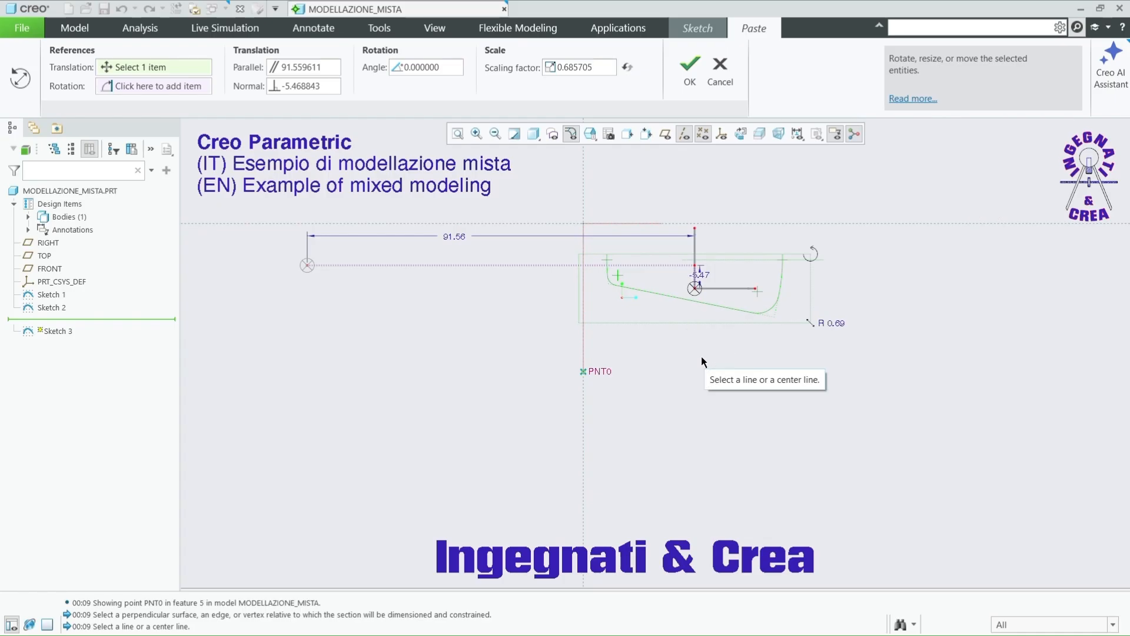
pyautogui.click(454, 67)
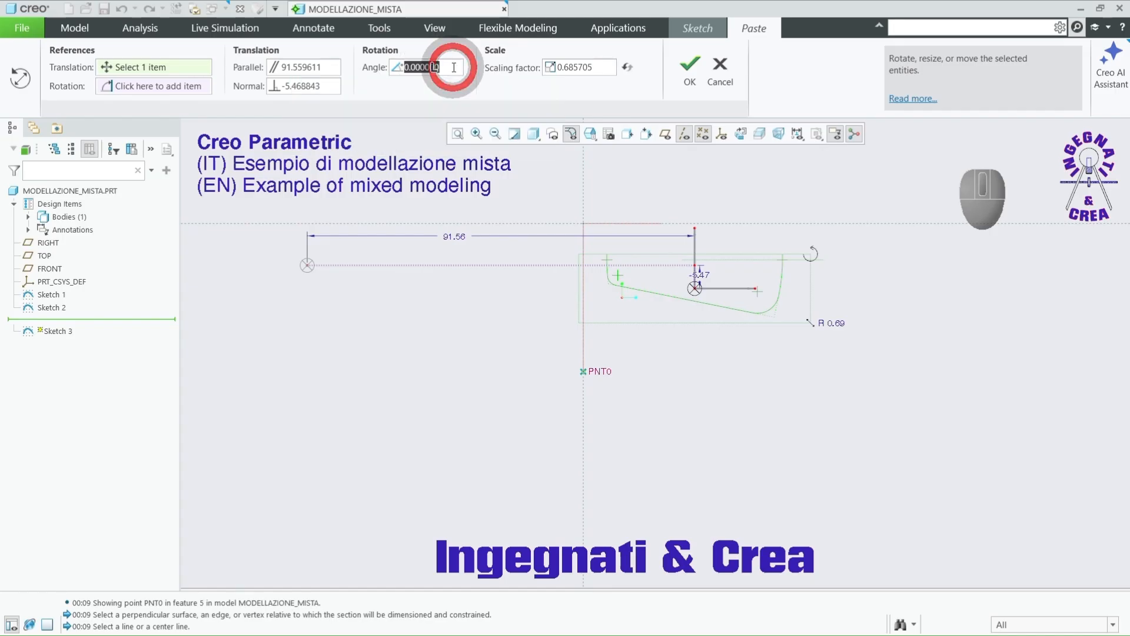
pyautogui.write('90')
pyautogui.press('Return')
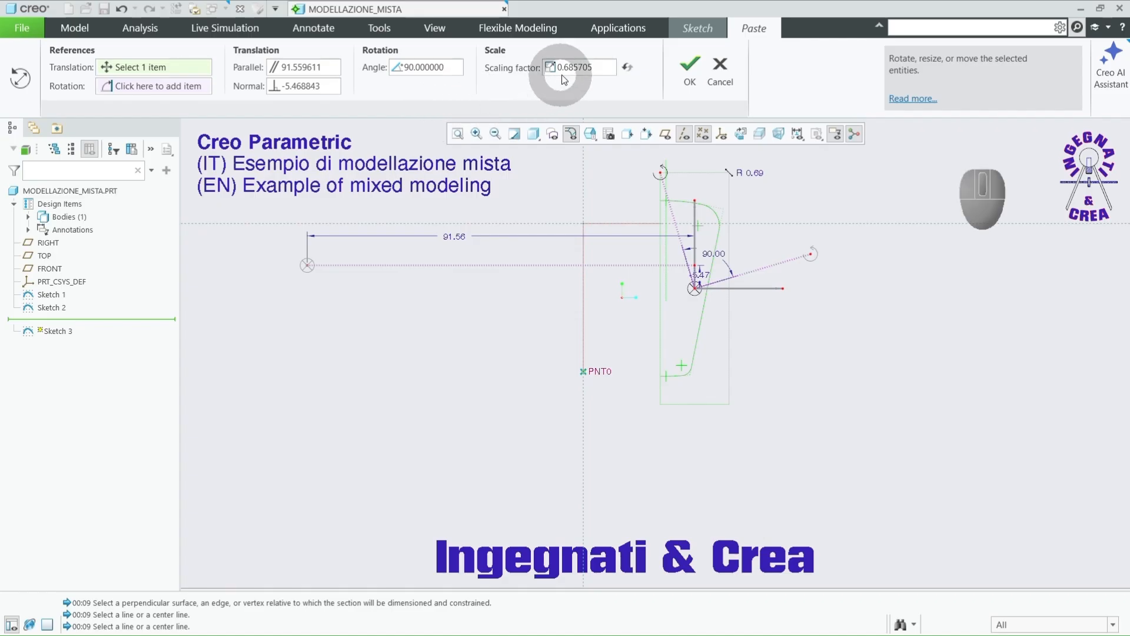
pyautogui.click(595, 66)
pyautogui.write('1')
pyautogui.press('Return')
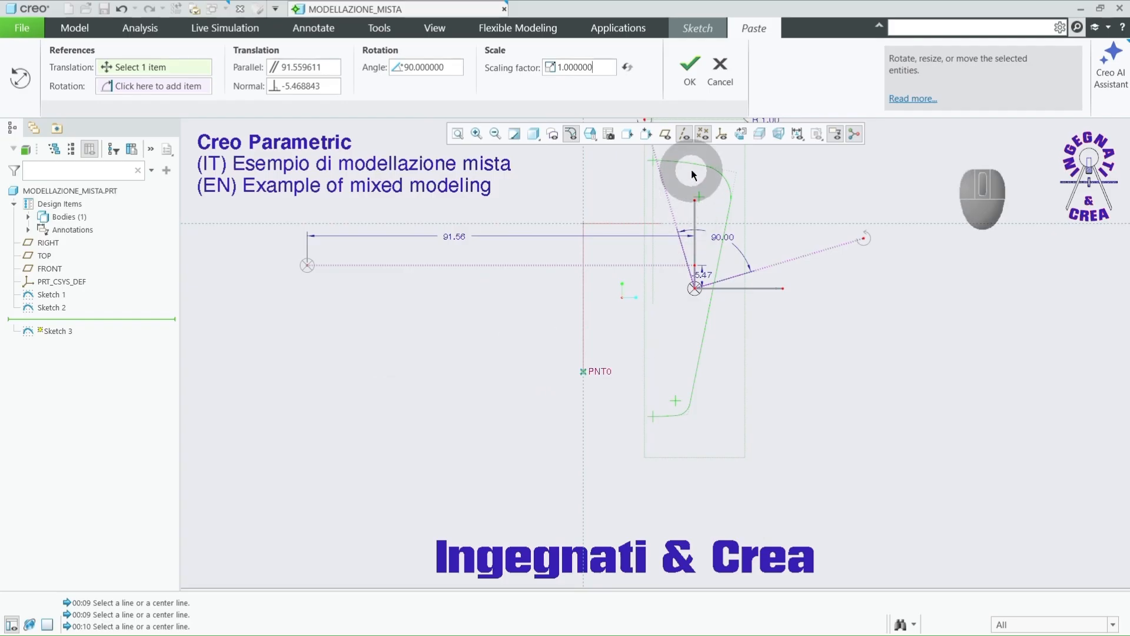
# Step: Relocate the pasted profile's origin handle to its inner arc's endpoint on the centerline, snap it onto PNT0 and accept the placement
pyautogui.scroll(-2, 580, 380)
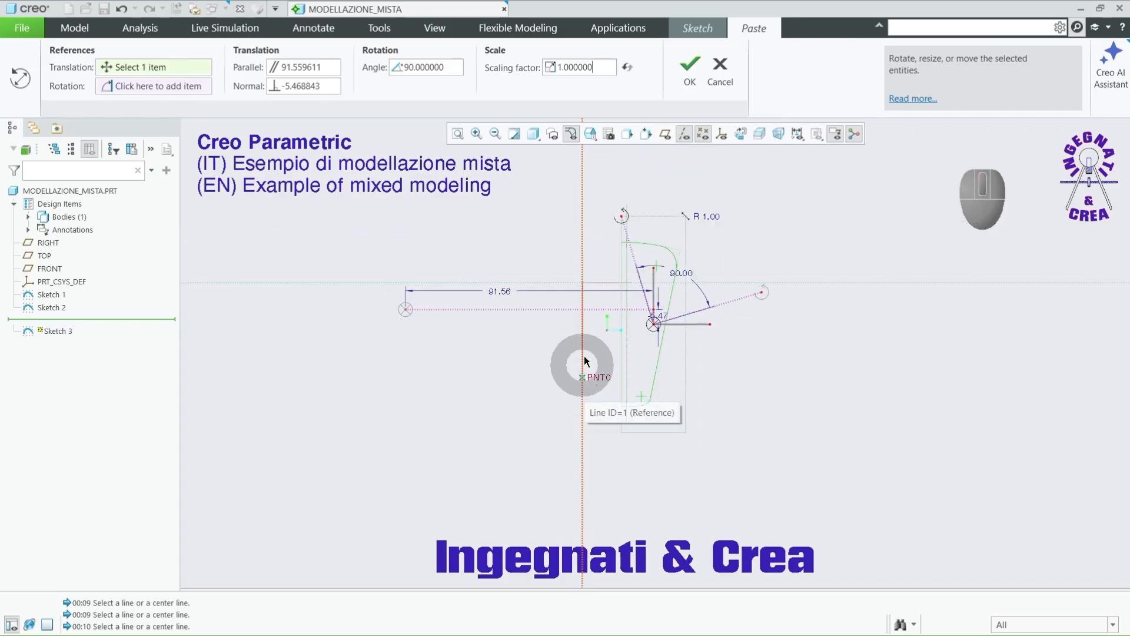
pyautogui.moveTo(655, 322)
pyautogui.mouseDown()
pyautogui.moveTo(623, 288)
pyautogui.moveTo(628, 250)
pyautogui.mouseUp()
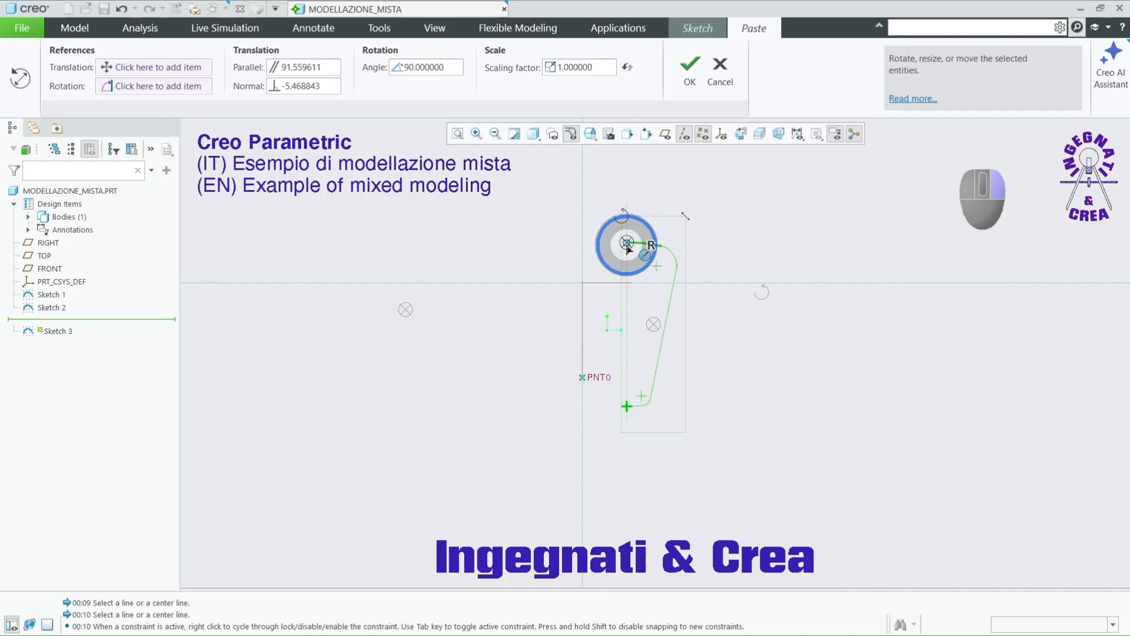
pyautogui.moveTo(626, 245); pyautogui.dragTo(627, 246, button='right')
pyautogui.moveTo(627, 241)
pyautogui.mouseDown()
pyautogui.moveTo(603, 356)
pyautogui.moveTo(586, 378)
pyautogui.mouseUp()
pyautogui.click(757, 383)
pyautogui.scroll(-3, 632, 394)
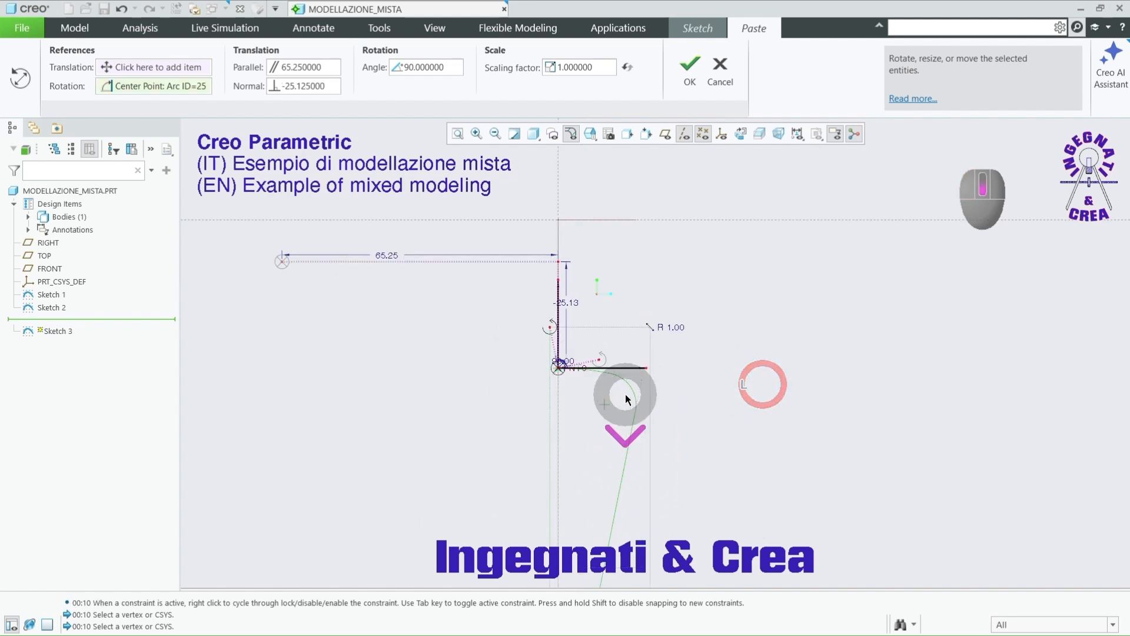
pyautogui.click(690, 63)
pyautogui.click(743, 294)
pyautogui.scroll(5, 681, 278)
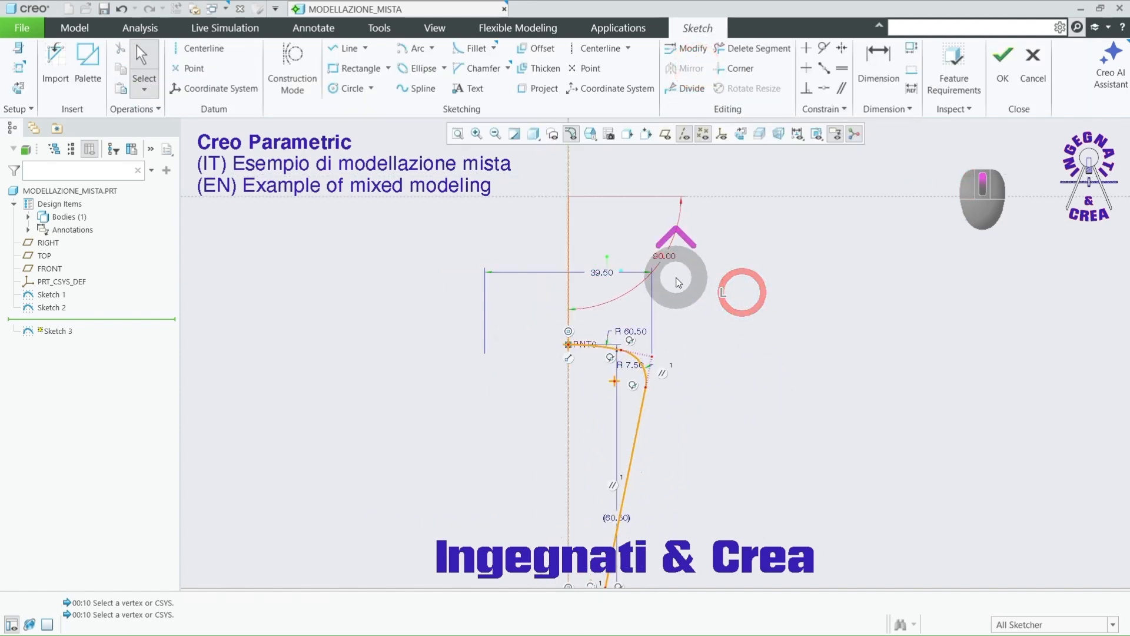
# Step: Apply a Vertical constraint to the pasted profile's centerline and move its vertical dimension clear of the geometry
pyautogui.scroll(-3, 686, 404)
pyautogui.scroll(3, 613, 411)
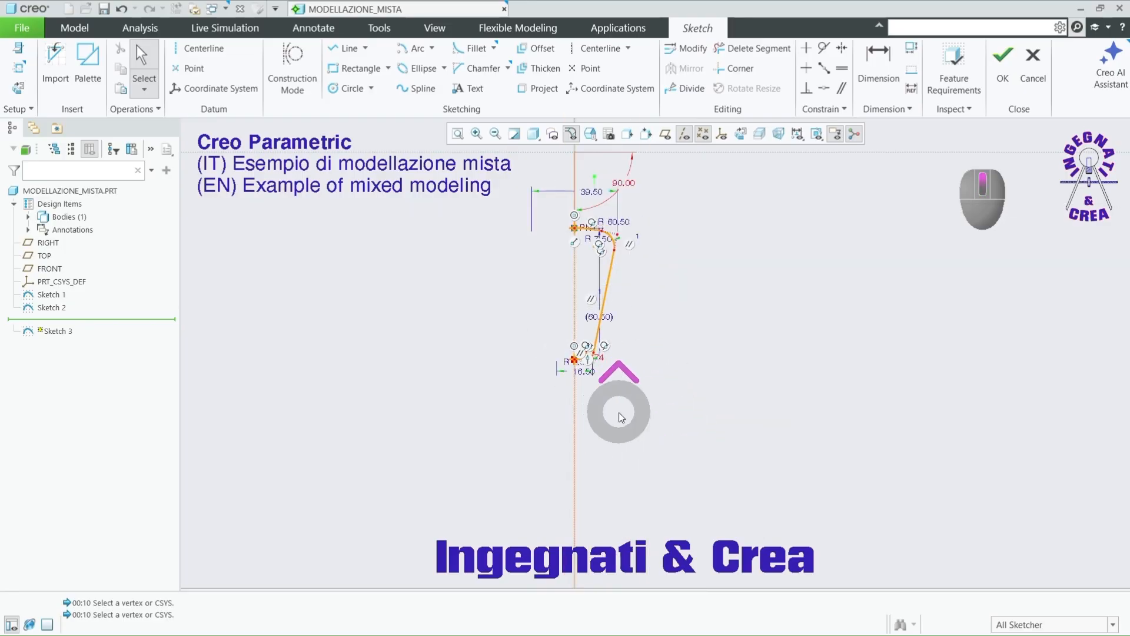
pyautogui.scroll(-3, 560, 242)
pyautogui.click(737, 267)
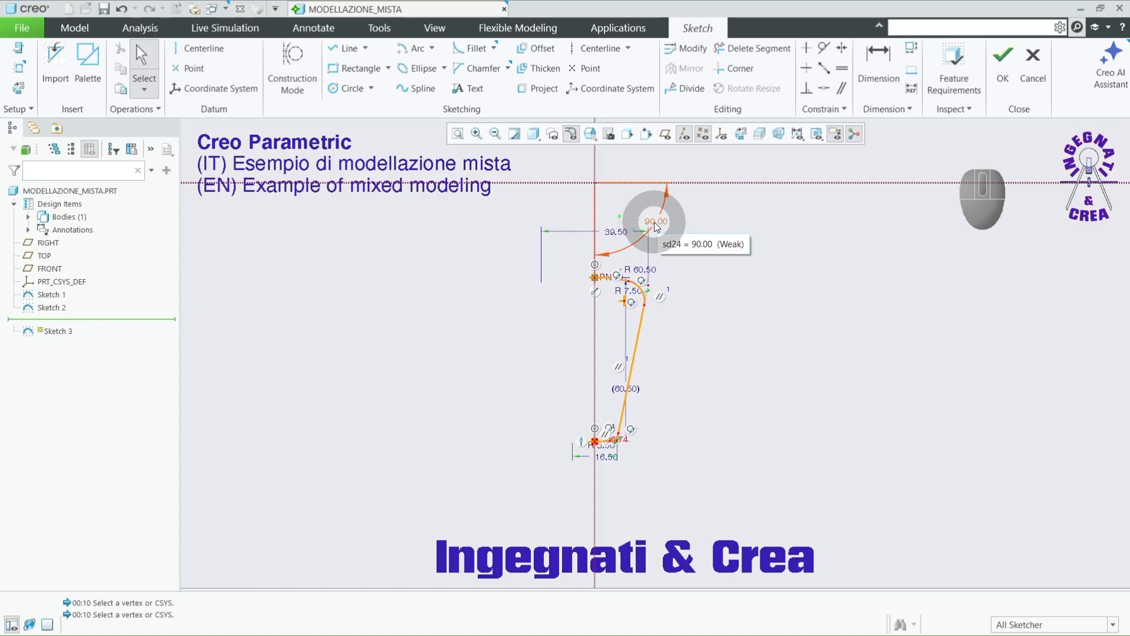
pyautogui.click(735, 285)
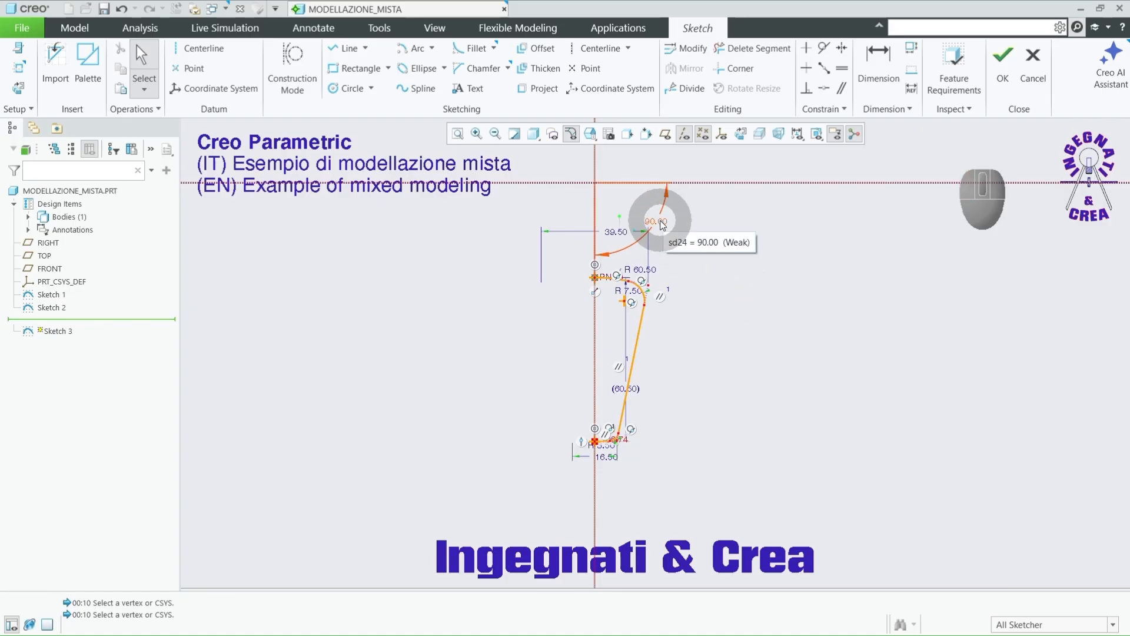
pyautogui.click(729, 331)
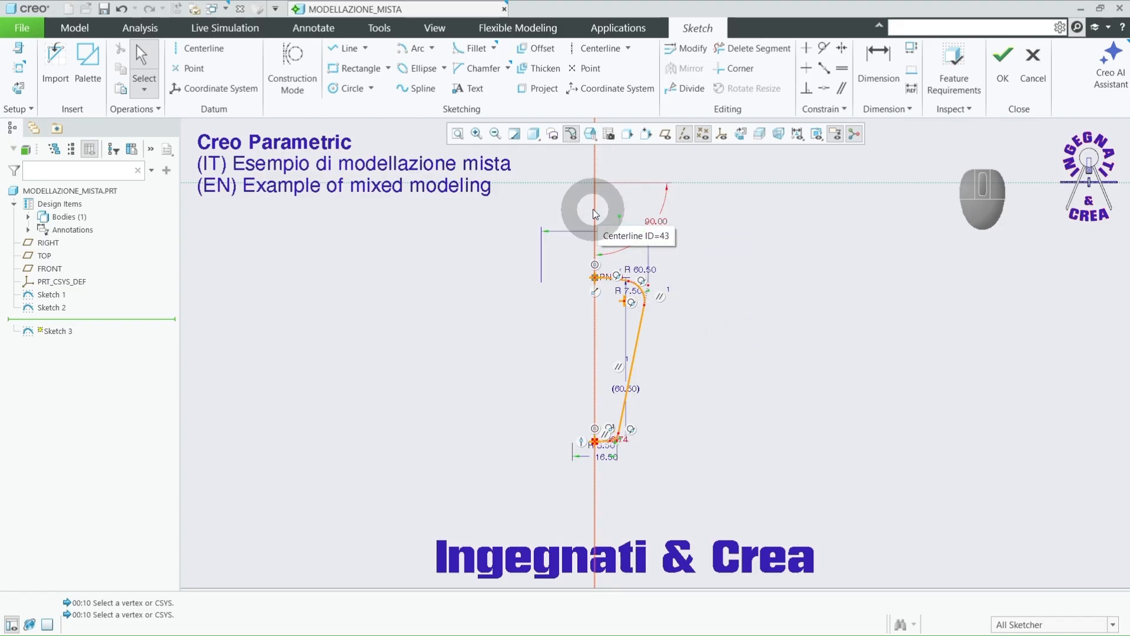
pyautogui.click(807, 49)
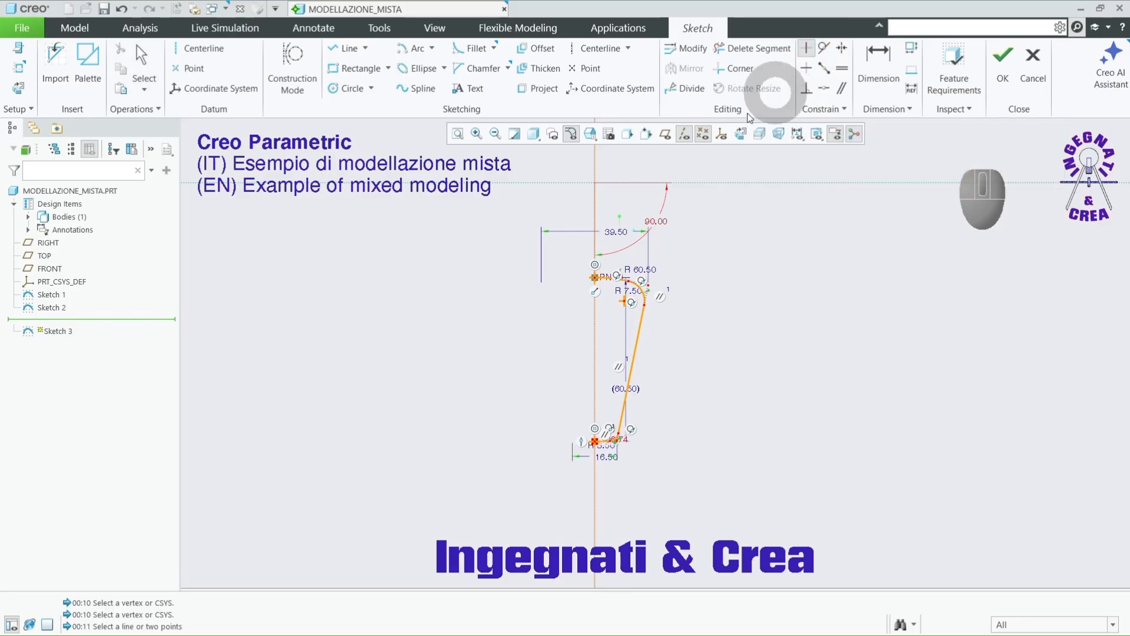
pyautogui.click(596, 169)
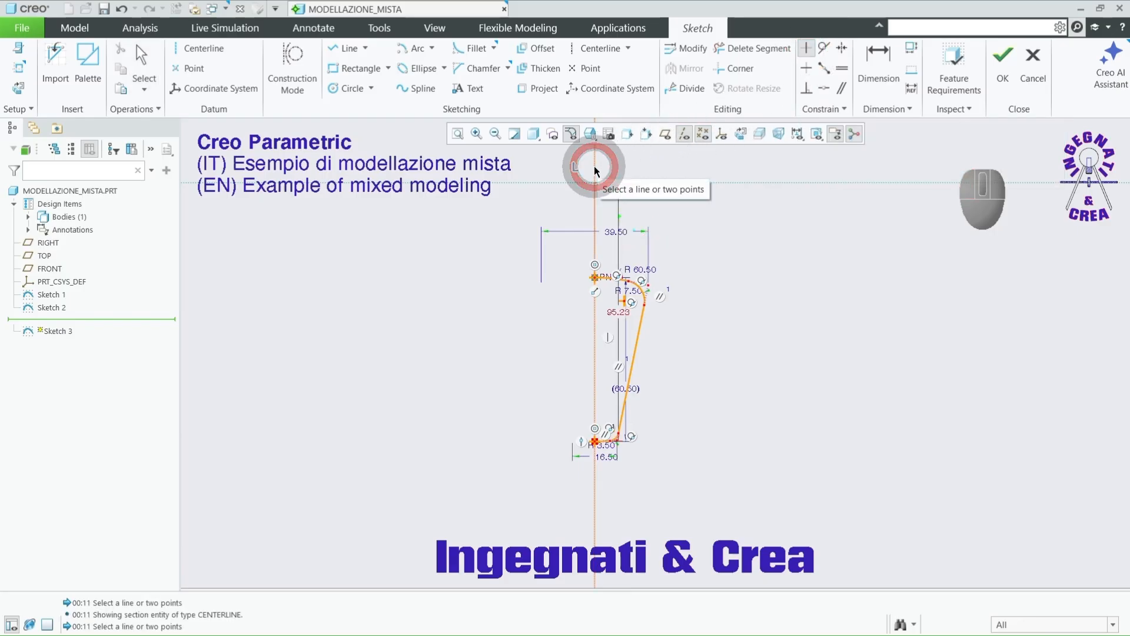
pyautogui.middleClick(715, 297)
pyautogui.moveTo(627, 315); pyautogui.dragTo(714, 312)
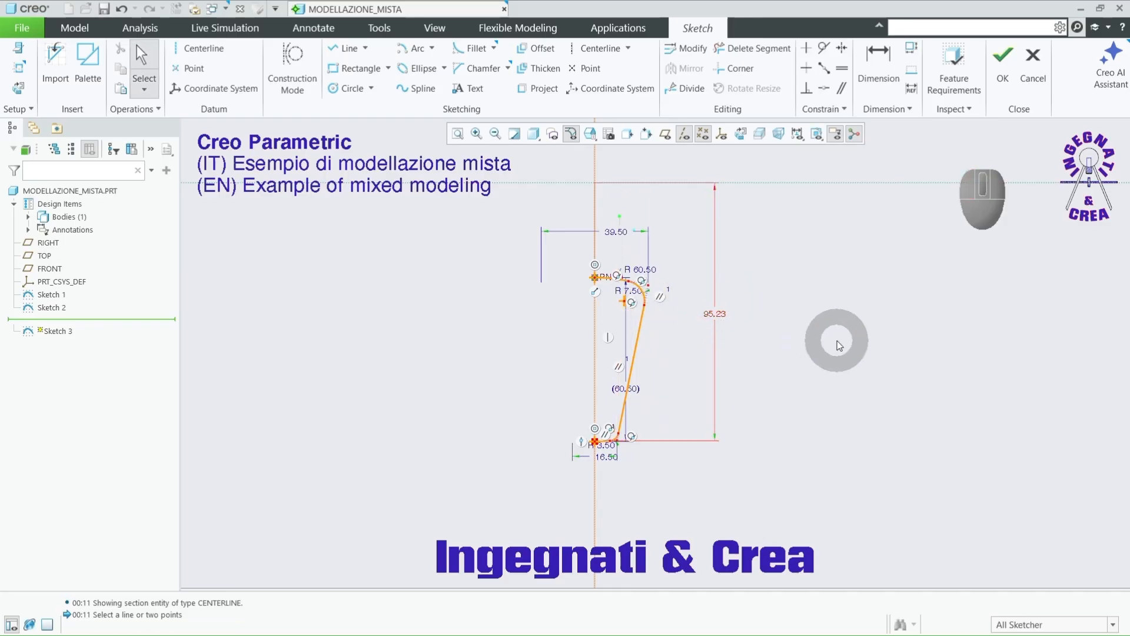
# Step: Constrain PNT0 and the pasted profile's centerline as coincident
pyautogui.click(824, 87)
pyautogui.click(595, 279)
pyautogui.click(595, 251)
pyautogui.scroll(1, 725, 287)
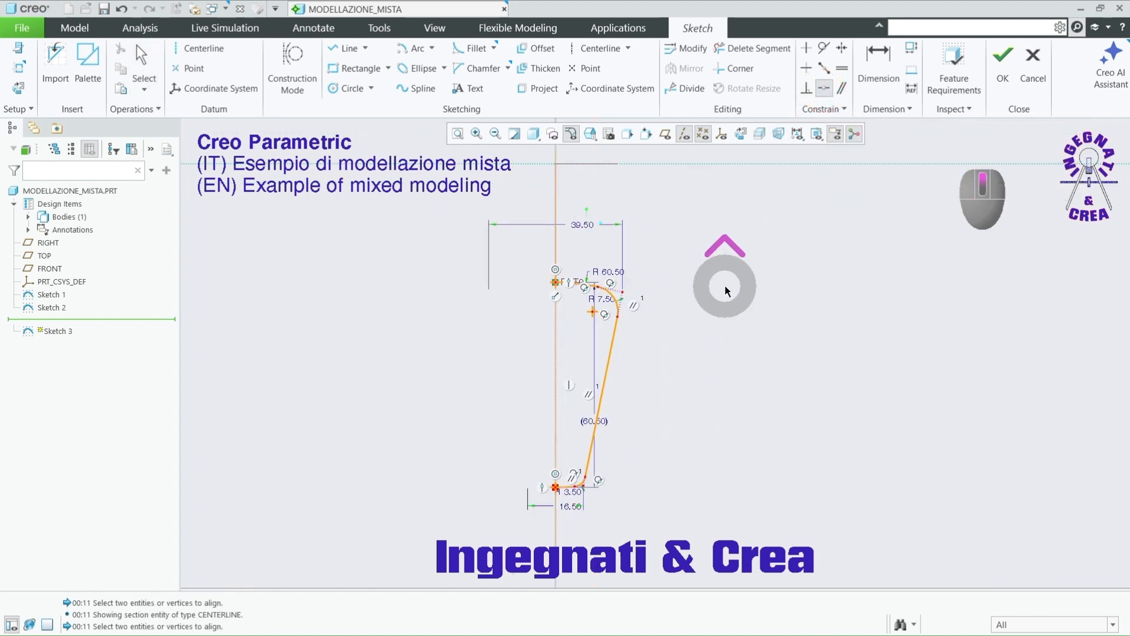
pyautogui.scroll(-1, 698, 351)
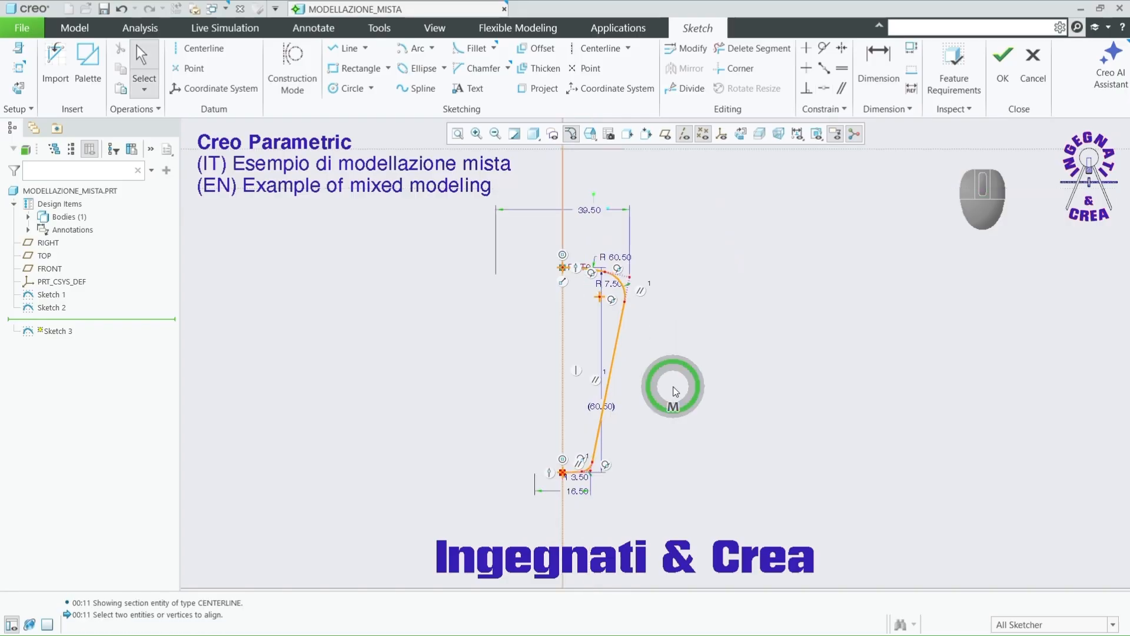
# Step: Spread out the profile's height reference dimension, small lower arc radius and large upper arc radius so they are readable
pyautogui.click(612, 411)
pyautogui.moveTo(612, 411); pyautogui.dragTo(462, 402)
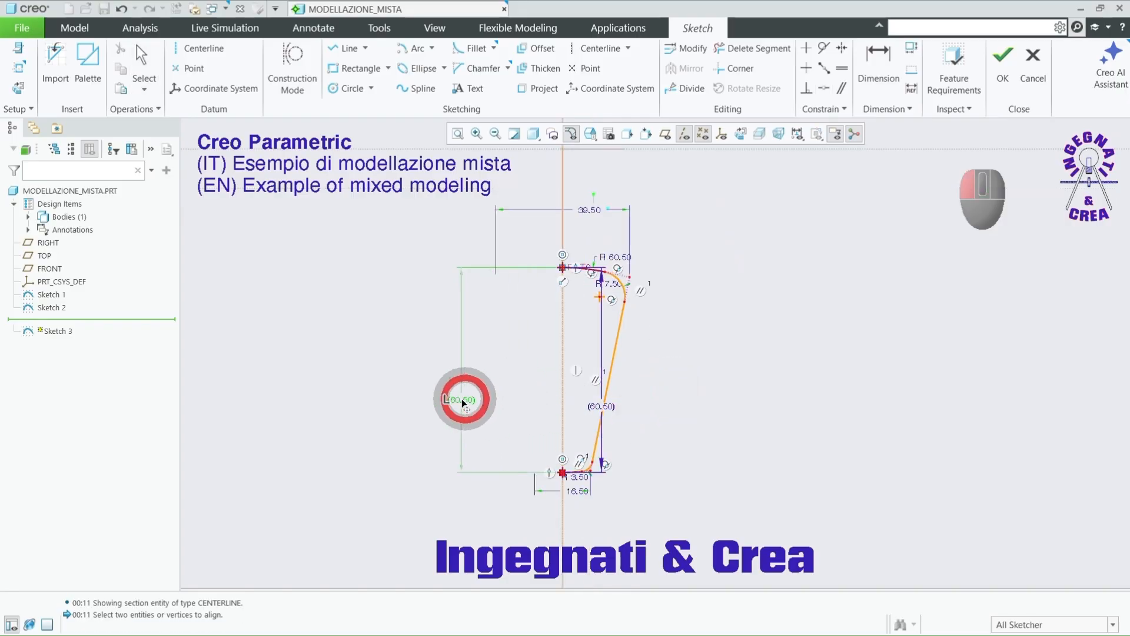
pyautogui.moveTo(580, 491); pyautogui.dragTo(619, 496)
pyautogui.moveTo(612, 282); pyautogui.dragTo(611, 233)
# Step: Set the radius of the profile's large upper arc to 52 and accept the sketch
pyautogui.doubleClick(615, 233)
pyautogui.write('52')
pyautogui.press('Return')
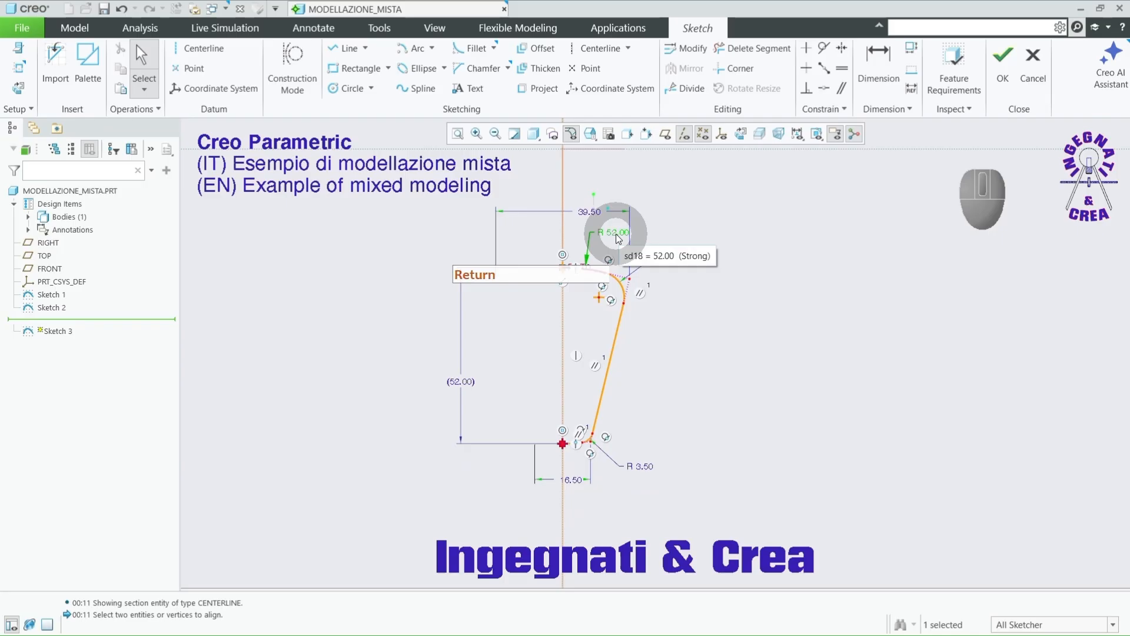
pyautogui.click(740, 384)
pyautogui.scroll(2, 745, 363)
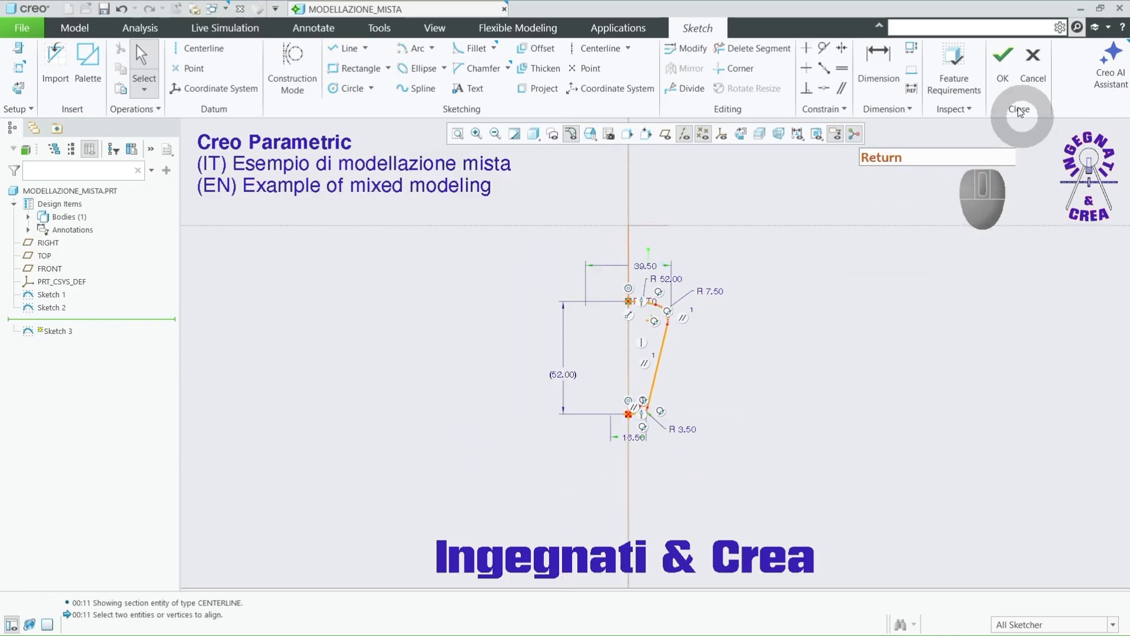
pyautogui.click(1008, 69)
# Step: Start a new sketch on the TOP plane and add the outer curve endpoint of Sketch 1 as a sketch reference
pyautogui.moveTo(788, 268)
pyautogui.mouseDown(button='middle')
pyautogui.moveTo(771, 308)
pyautogui.moveTo(665, 301)
pyautogui.moveTo(648, 331)
pyautogui.mouseUp(button='middle')
pyautogui.moveTo(748, 418)
pyautogui.mouseDown(button='middle')
pyautogui.moveTo(739, 400)
pyautogui.moveTo(692, 421)
pyautogui.moveTo(628, 369)
pyautogui.mouseUp(button='middle')
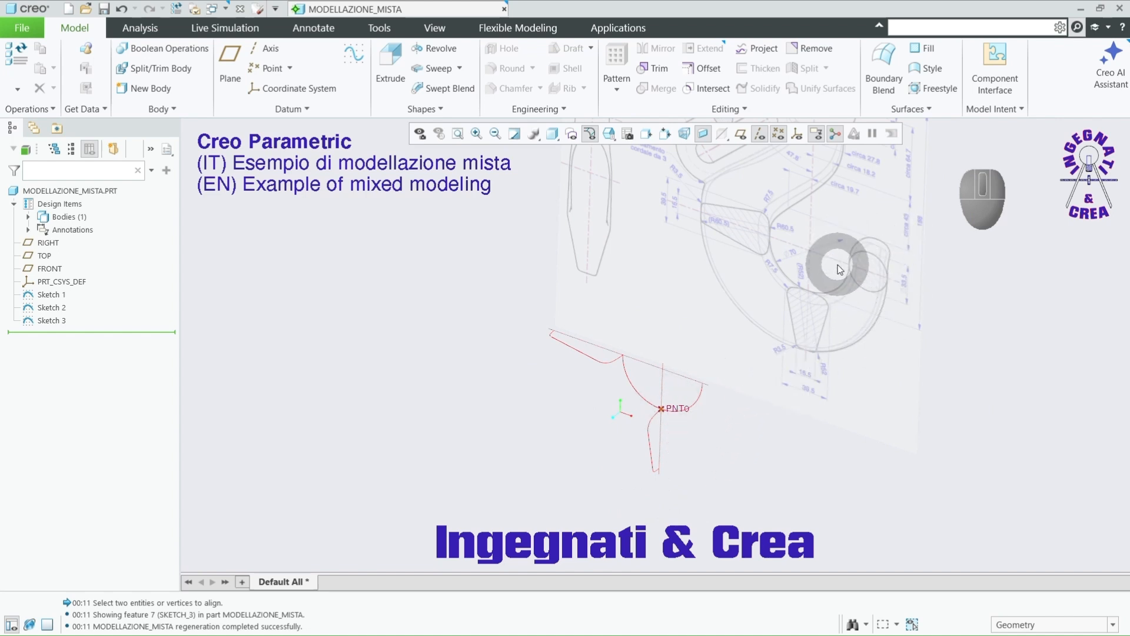
pyautogui.moveTo(836, 272); pyautogui.dragTo(734, 412, button='middle')
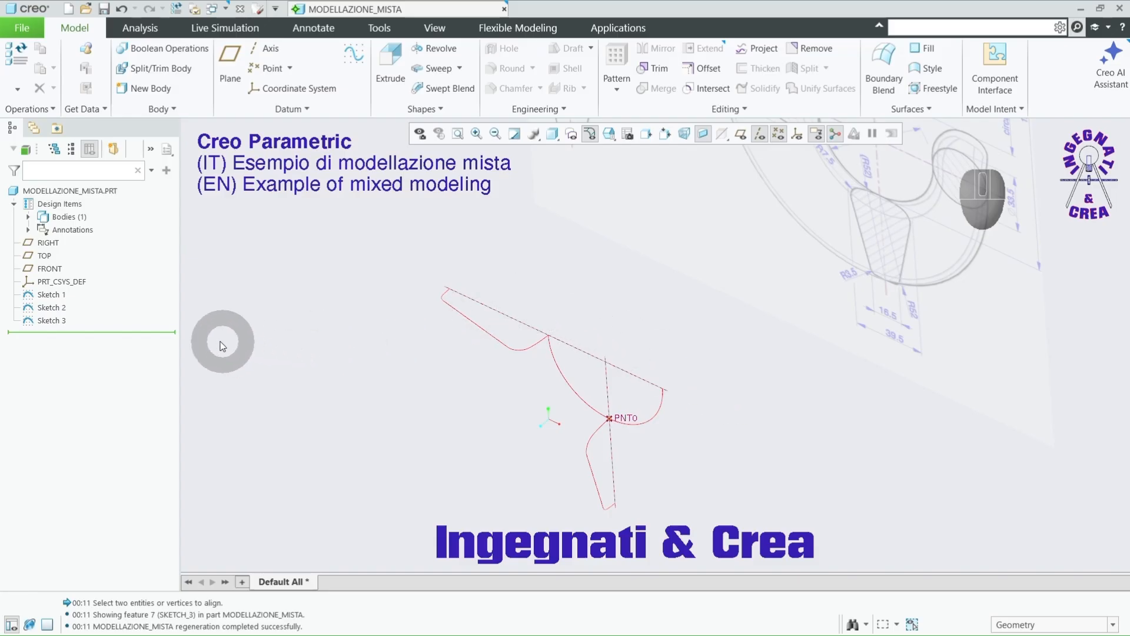
pyautogui.click(43, 255)
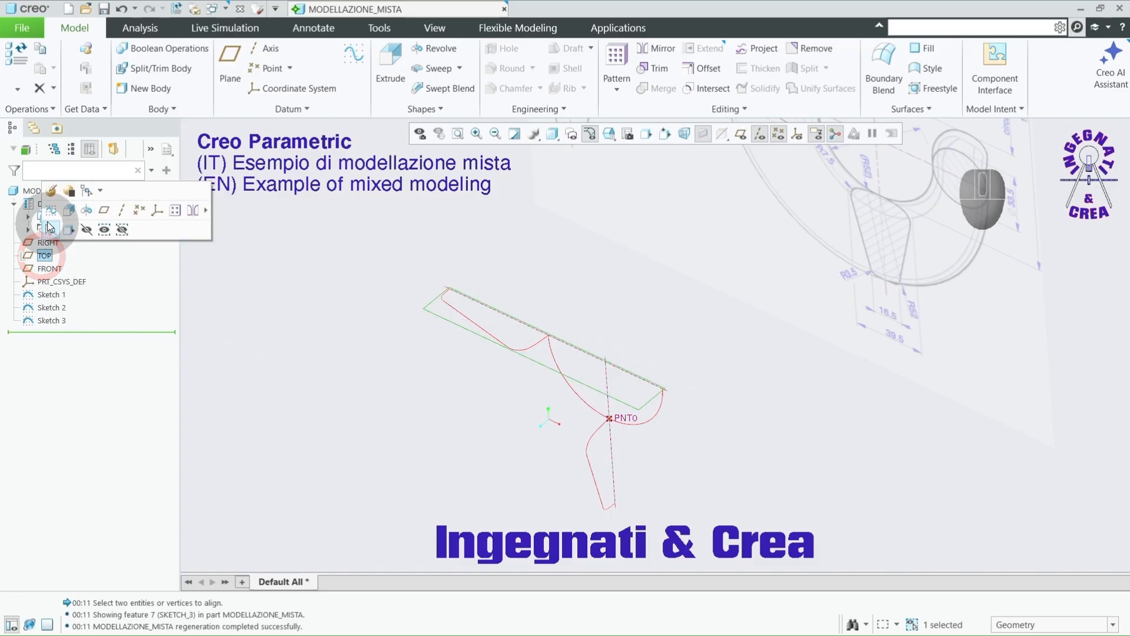
pyautogui.click(51, 212)
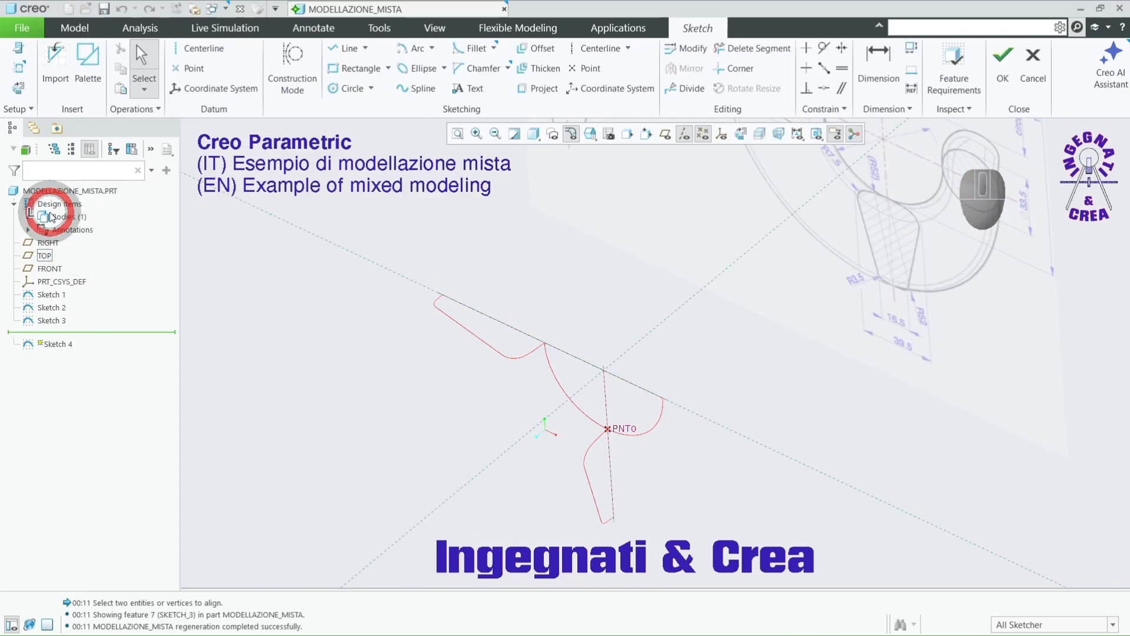
pyautogui.click(19, 67)
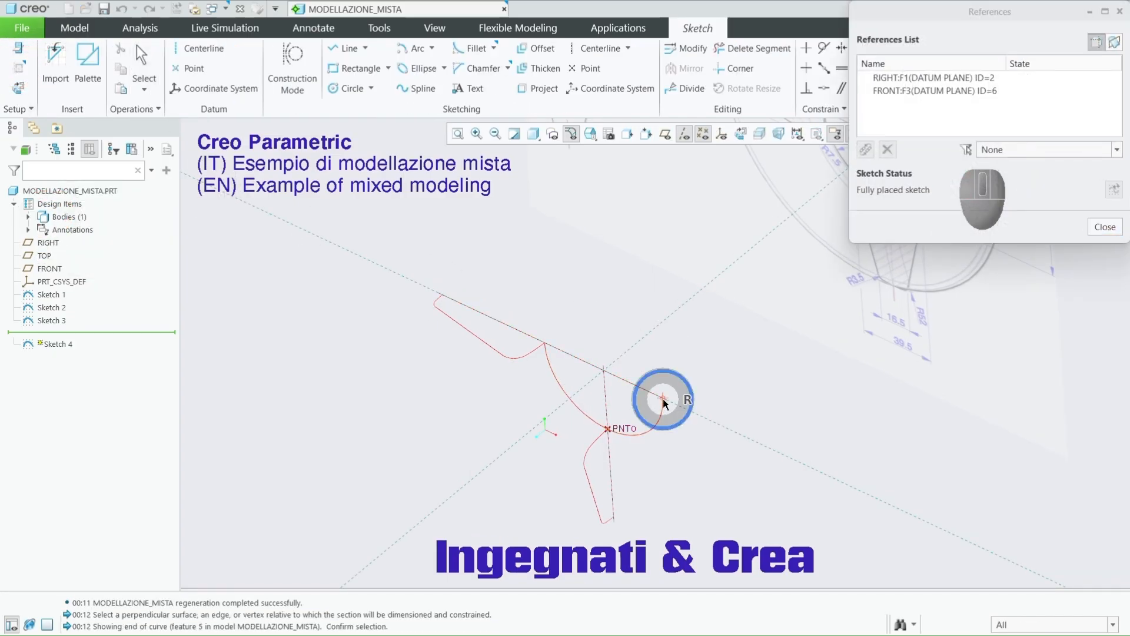
pyautogui.click(662, 399)
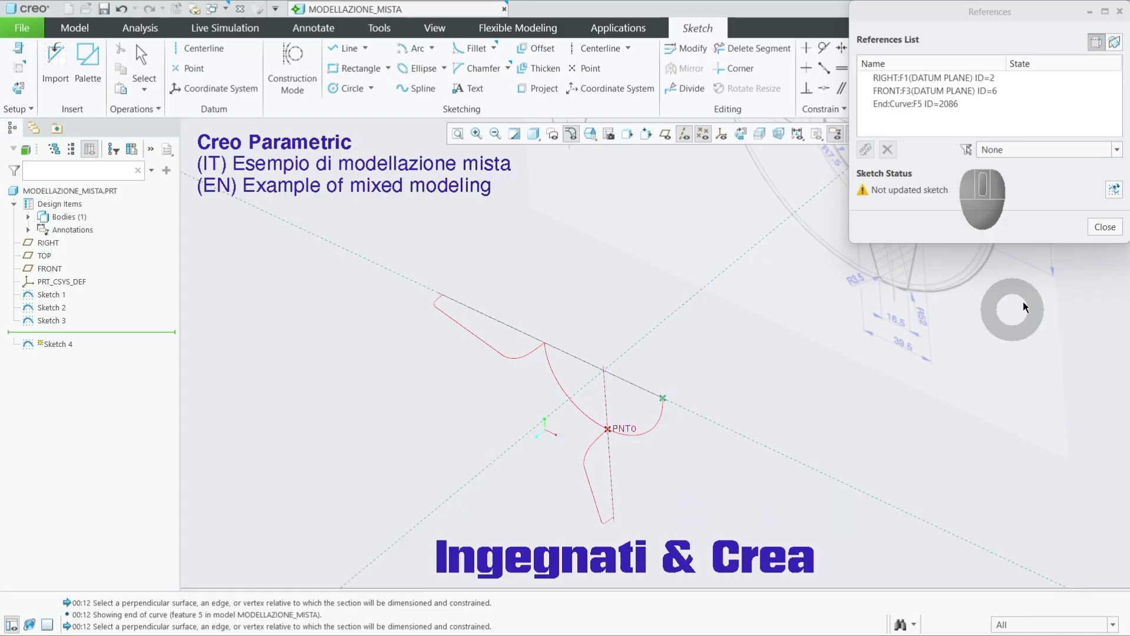
pyautogui.click(1106, 229)
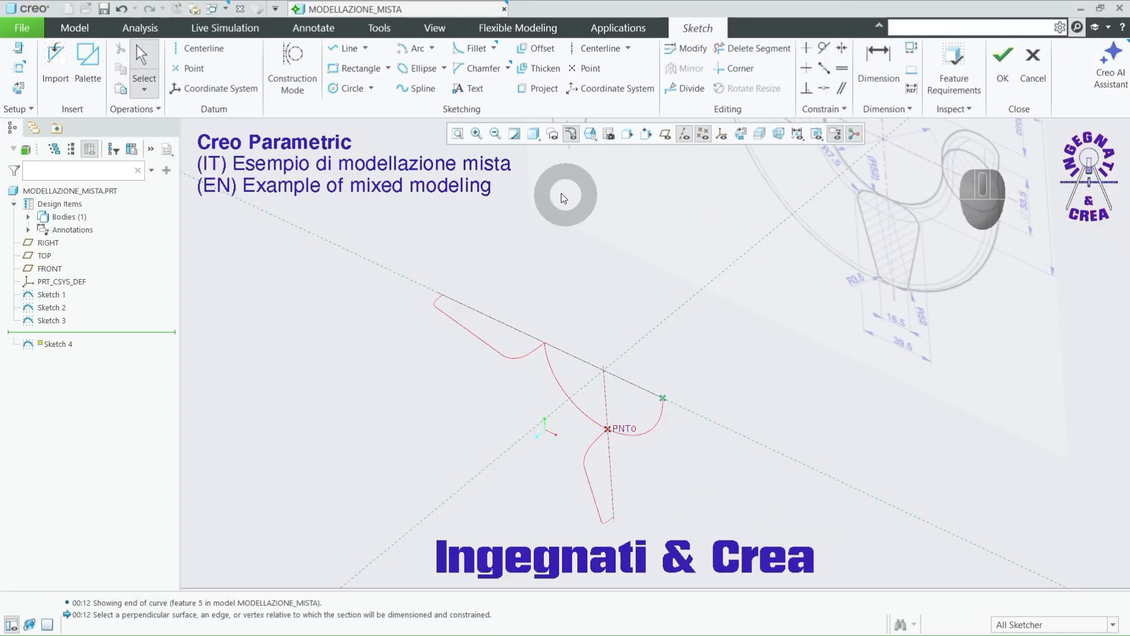
# Step: Draw a circle centred on the FRONT reference line, passing through the Sketch 1 endpoint, and set its diameter to 33.5
pyautogui.click(343, 89)
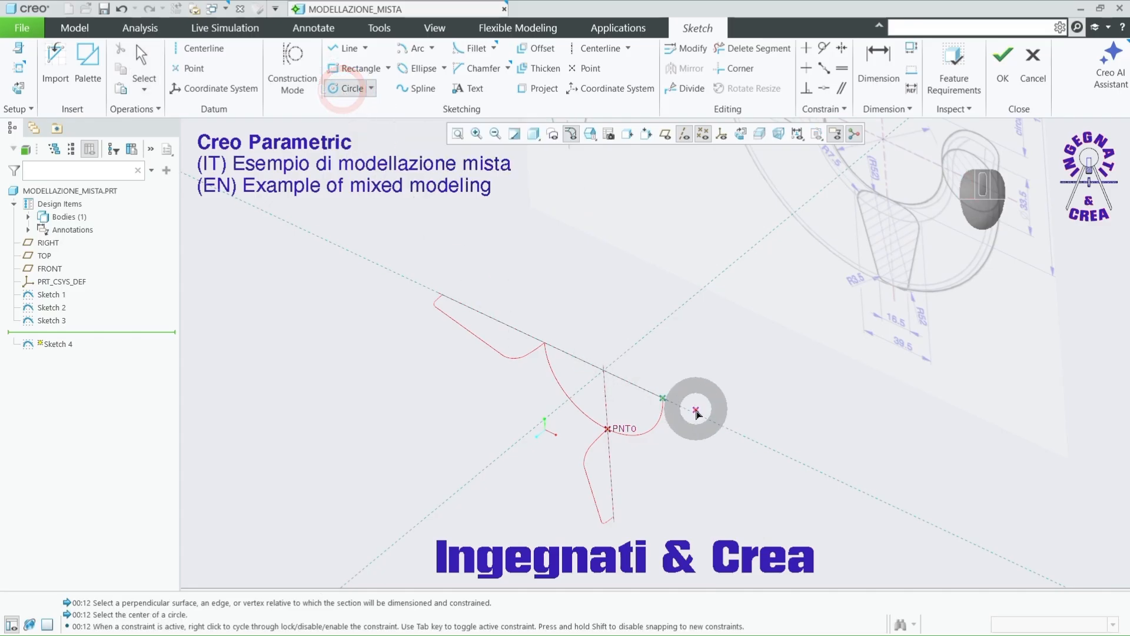
pyautogui.click(696, 412)
pyautogui.click(670, 399)
pyautogui.middleClick(775, 387)
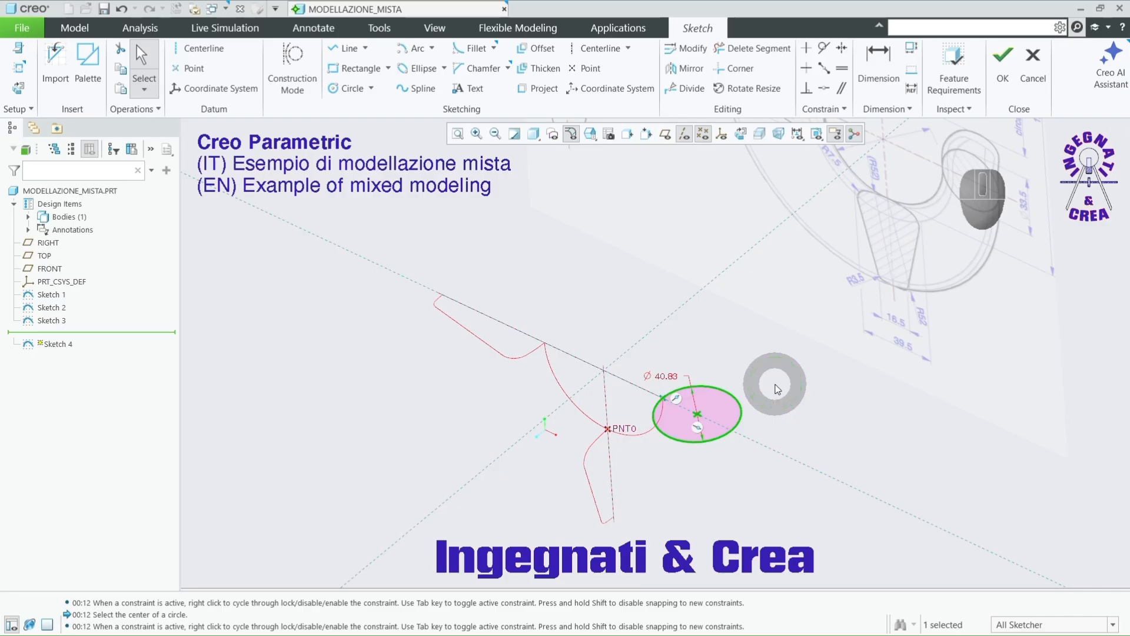
pyautogui.scroll(-2, 777, 388)
pyautogui.click(613, 375)
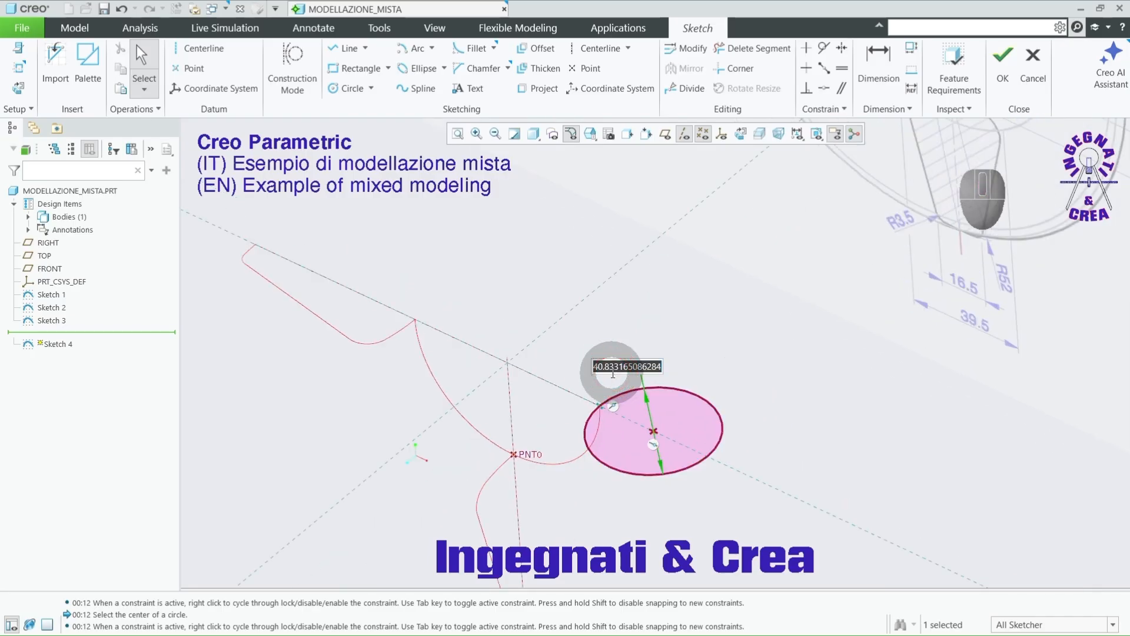
pyautogui.write('33')
pyautogui.press('Return')
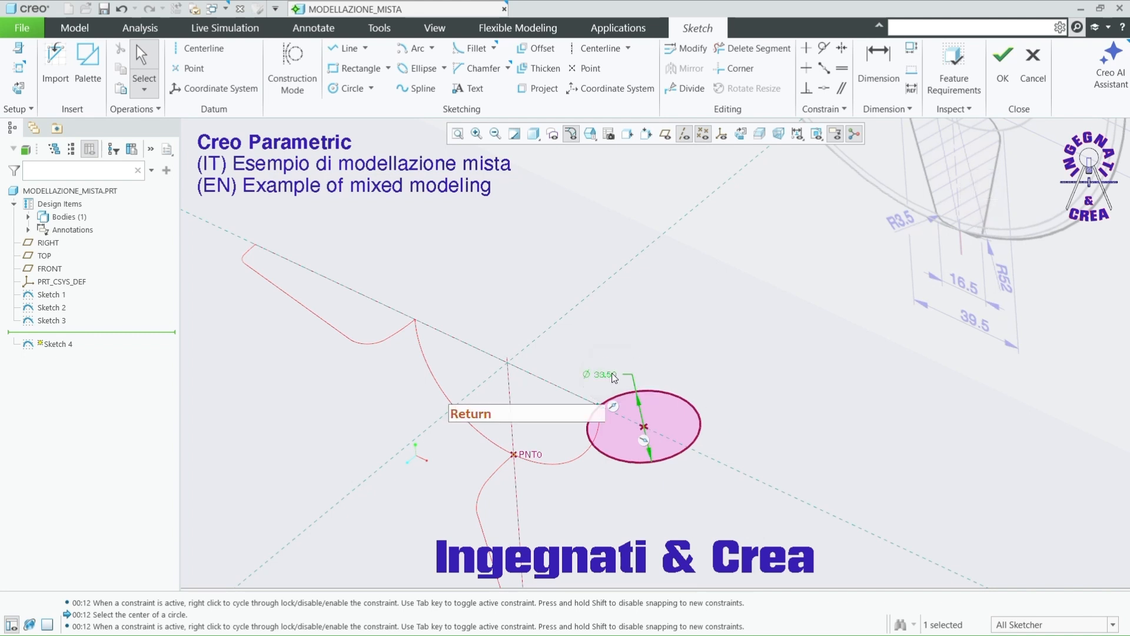
pyautogui.click(816, 384)
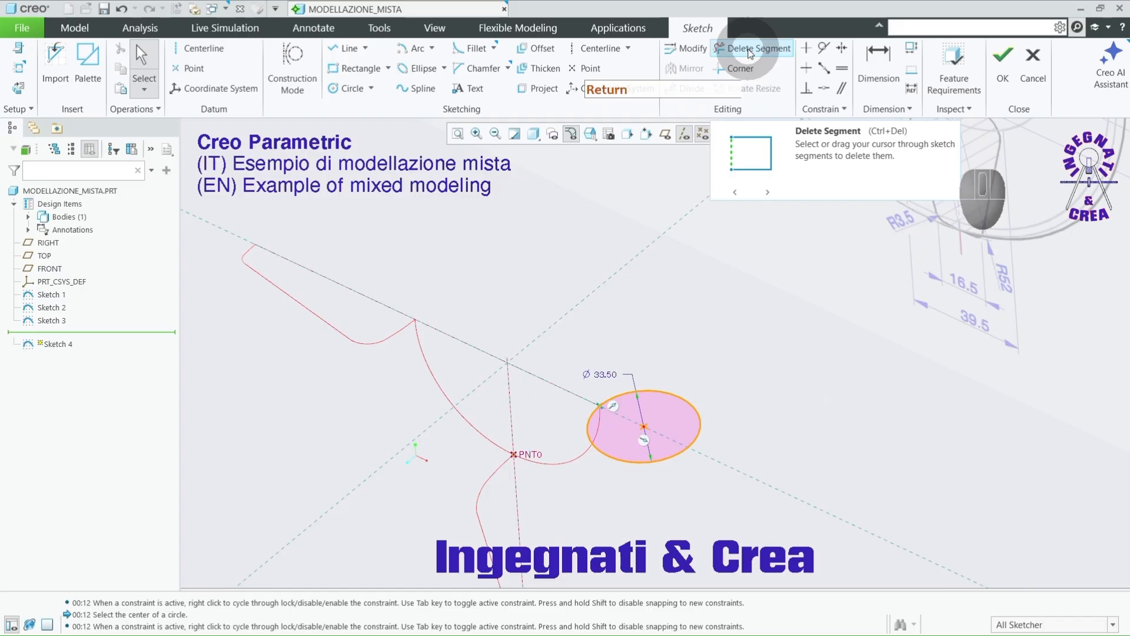
# Step: Trim away the circle's half behind the FRONT reference line and move the diameter dimension clear of the remaining arc
pyautogui.click(749, 52)
pyautogui.moveTo(746, 354); pyautogui.dragTo(675, 391)
pyautogui.middleClick(760, 404)
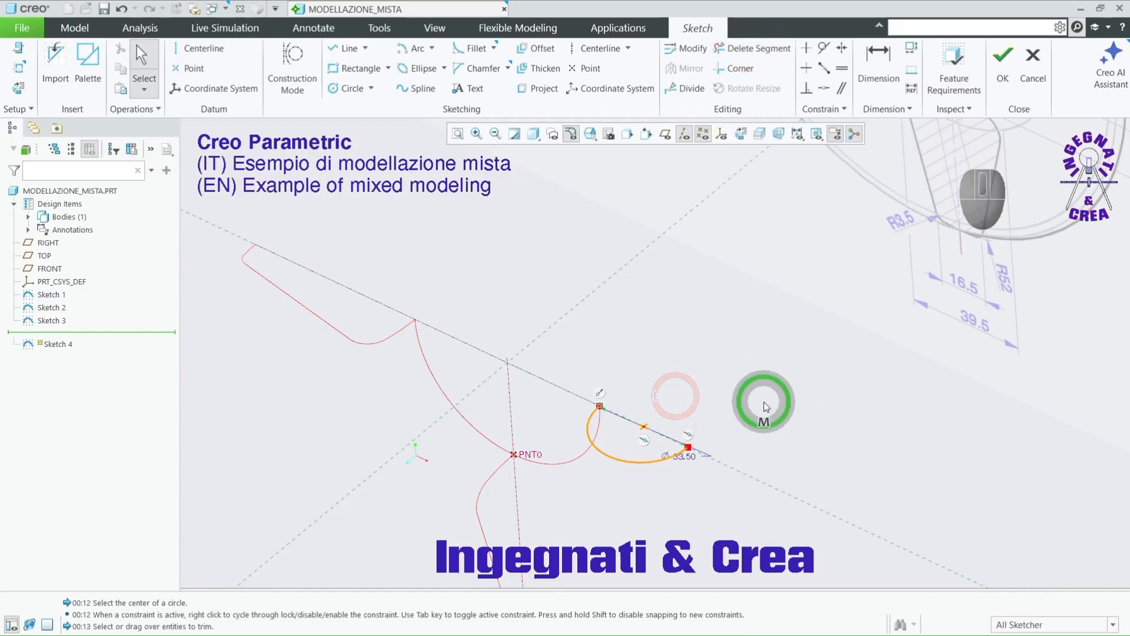
pyautogui.scroll(-3, 657, 478)
pyautogui.moveTo(725, 446); pyautogui.dragTo(640, 490)
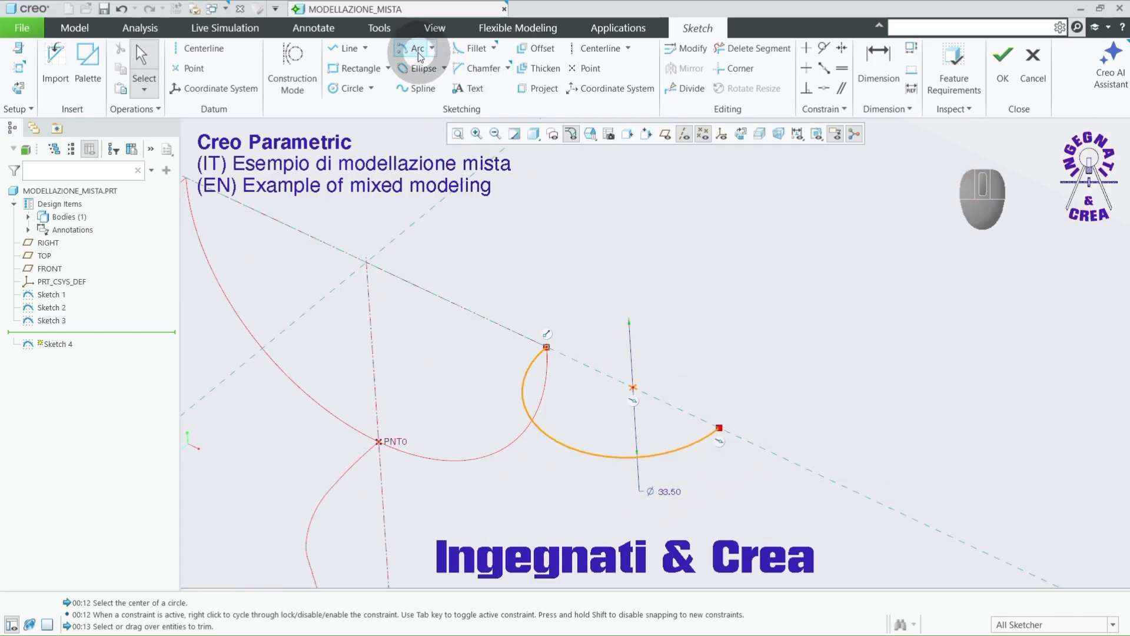
# Step: Divide the semicircle at four points, two near each of its ends
pyautogui.scroll(5, 740, 346)
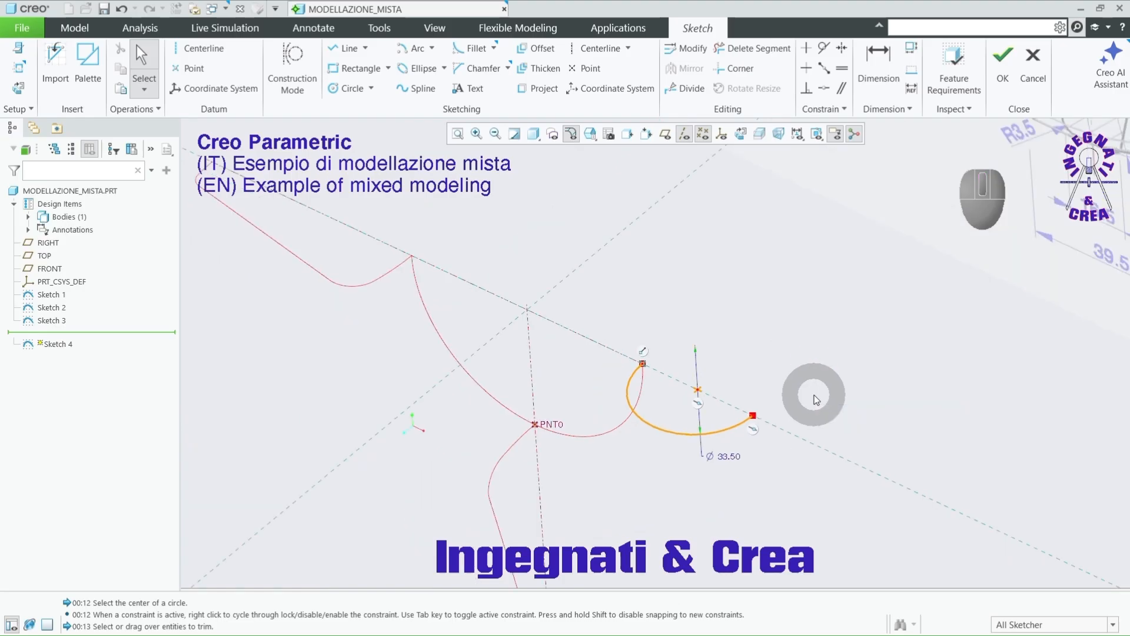
pyautogui.scroll(-3, 740, 460)
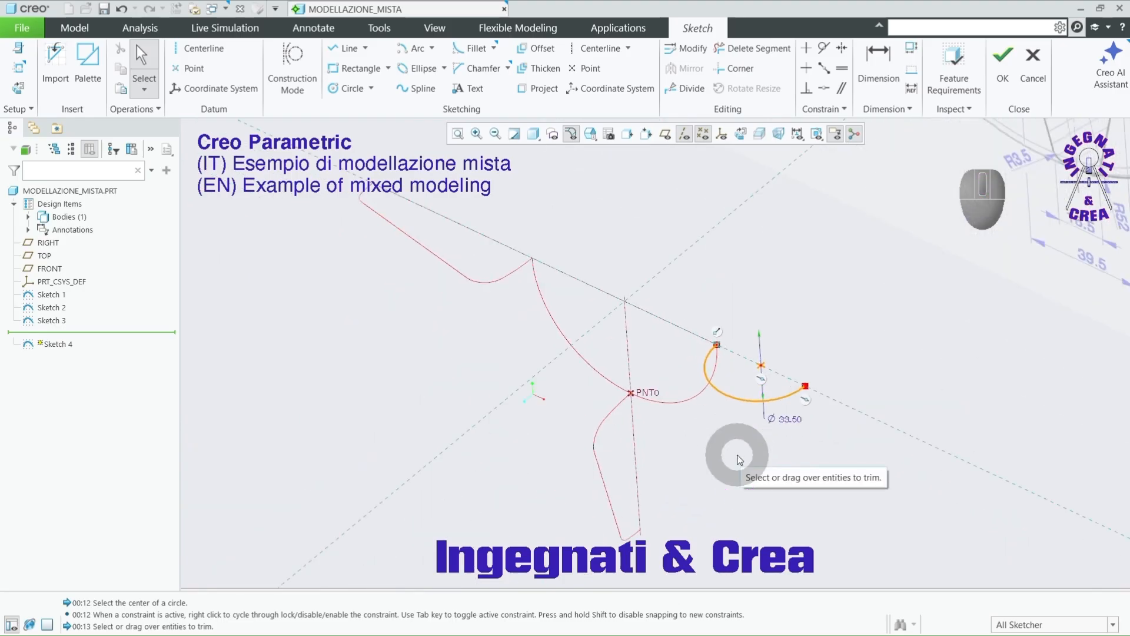
pyautogui.scroll(2, 740, 461)
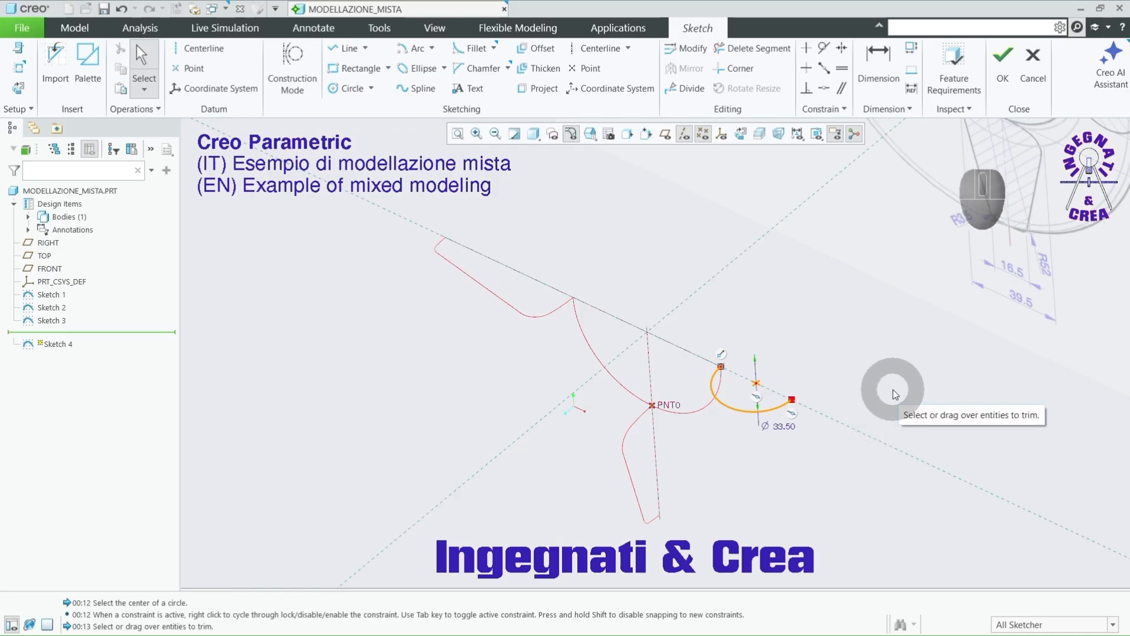
pyautogui.scroll(5, 717, 400)
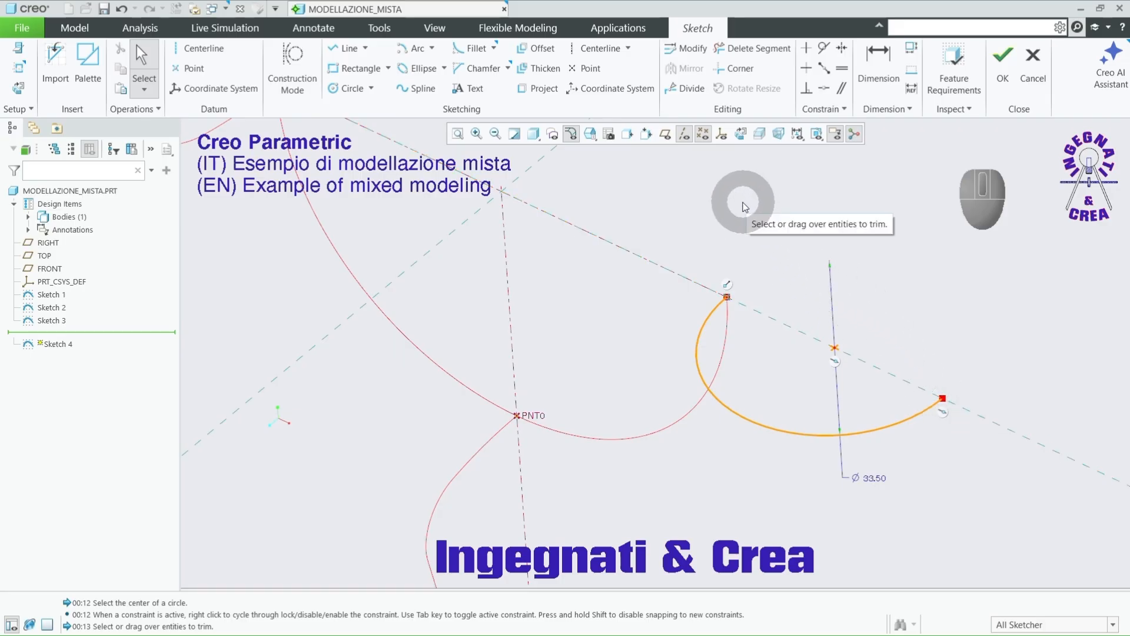
pyautogui.click(686, 88)
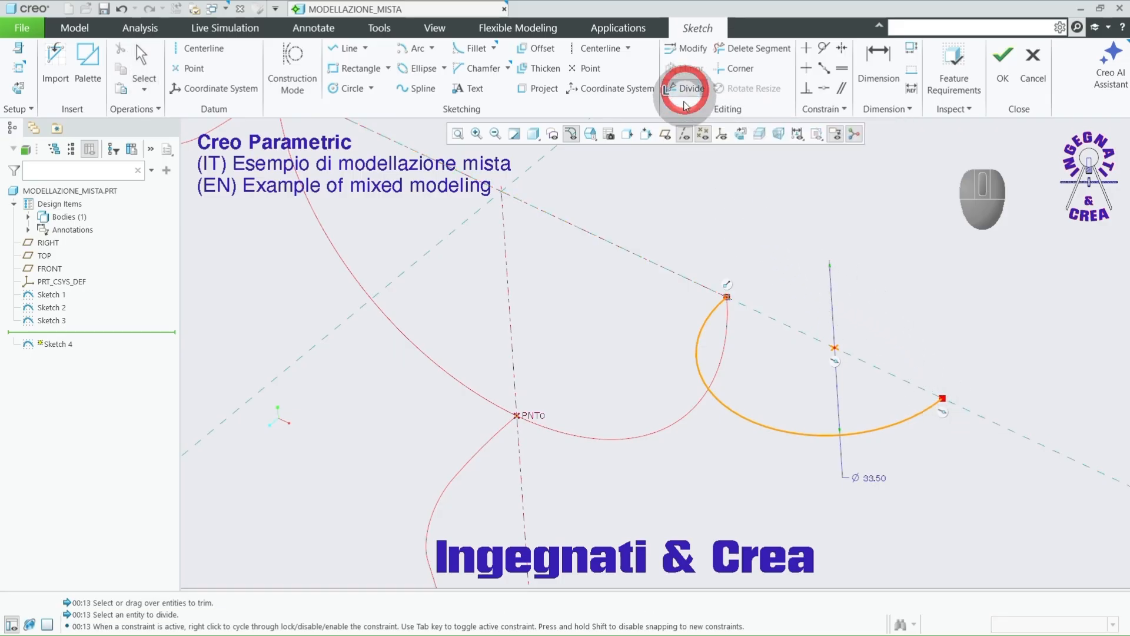
pyautogui.click(711, 315)
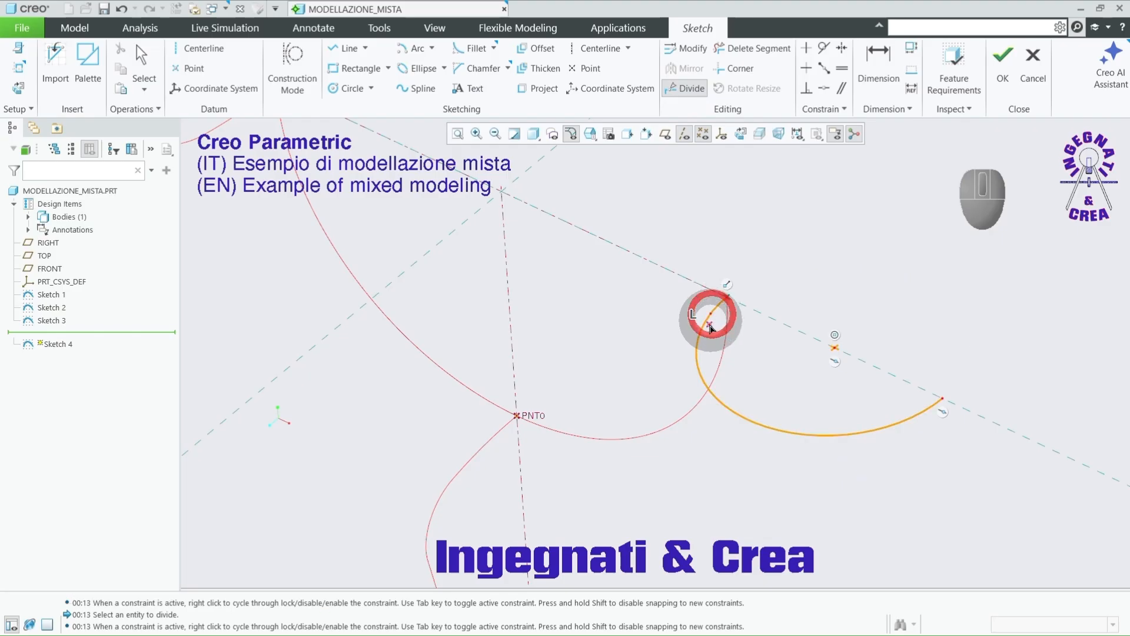
pyautogui.click(698, 342)
pyautogui.click(881, 428)
pyautogui.click(919, 413)
pyautogui.middleClick(1003, 385)
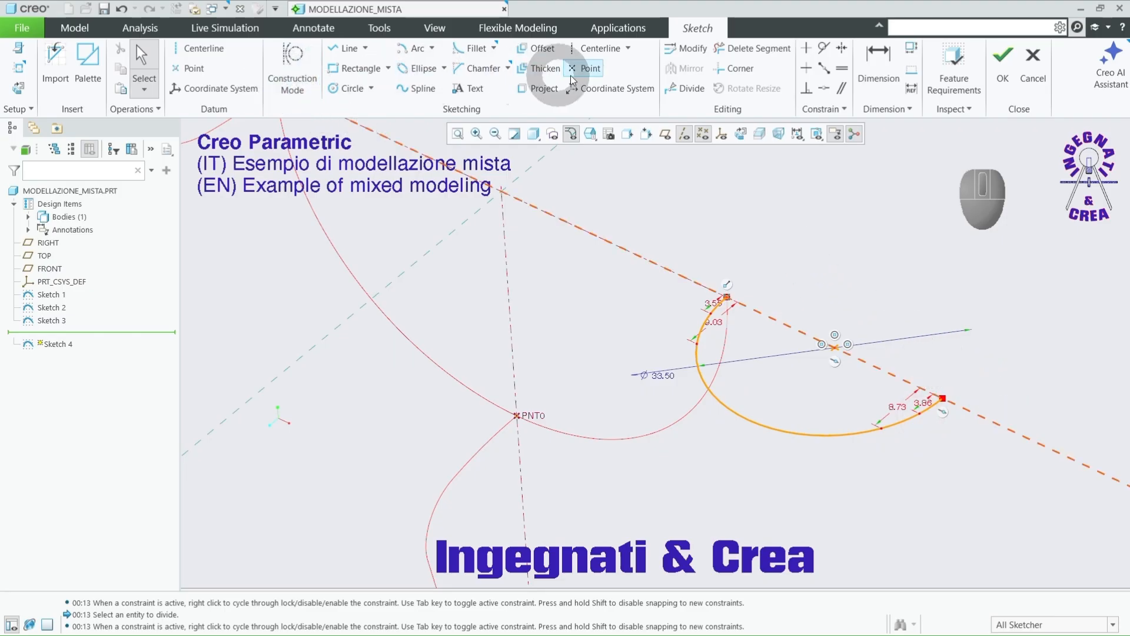
# Step: Sketch a centerline along the FRONT reference line through both ends of the semicircle
pyautogui.click(586, 53)
pyautogui.click(687, 276)
pyautogui.click(773, 319)
pyautogui.middleClick(861, 276)
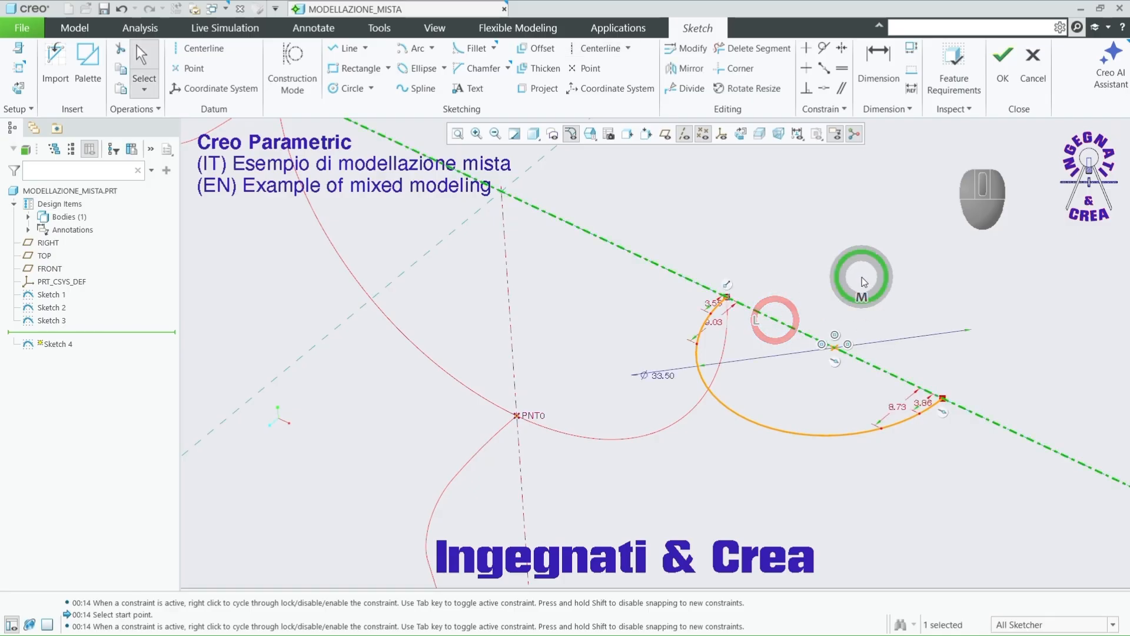
# Step: Add diametral dimensions about the centerline to the two division points near the semicircle's free end, away from Sketch 1
pyautogui.click(878, 58)
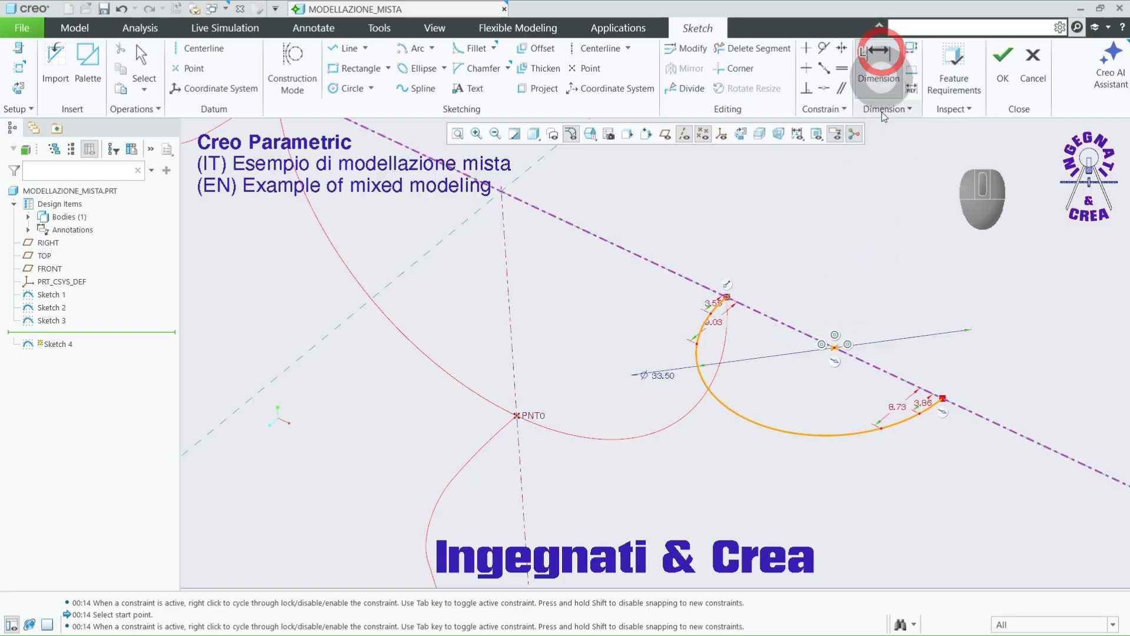
pyautogui.click(921, 416)
pyautogui.click(977, 413)
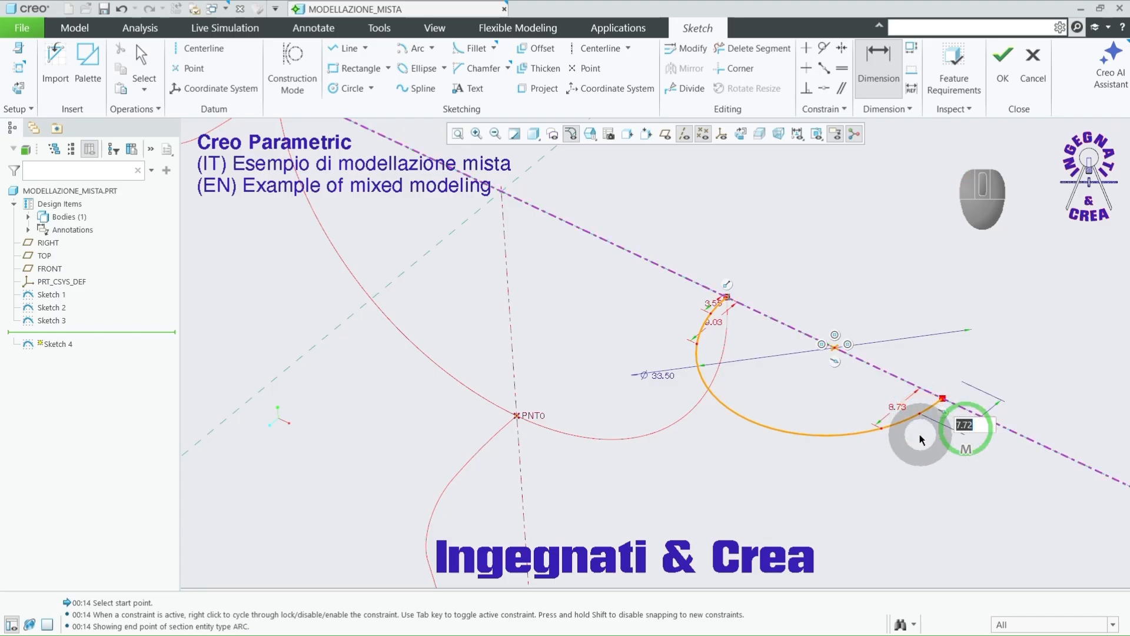
pyautogui.click(882, 428)
pyautogui.click(1039, 443)
pyautogui.click(884, 429)
pyautogui.middleClick(970, 442)
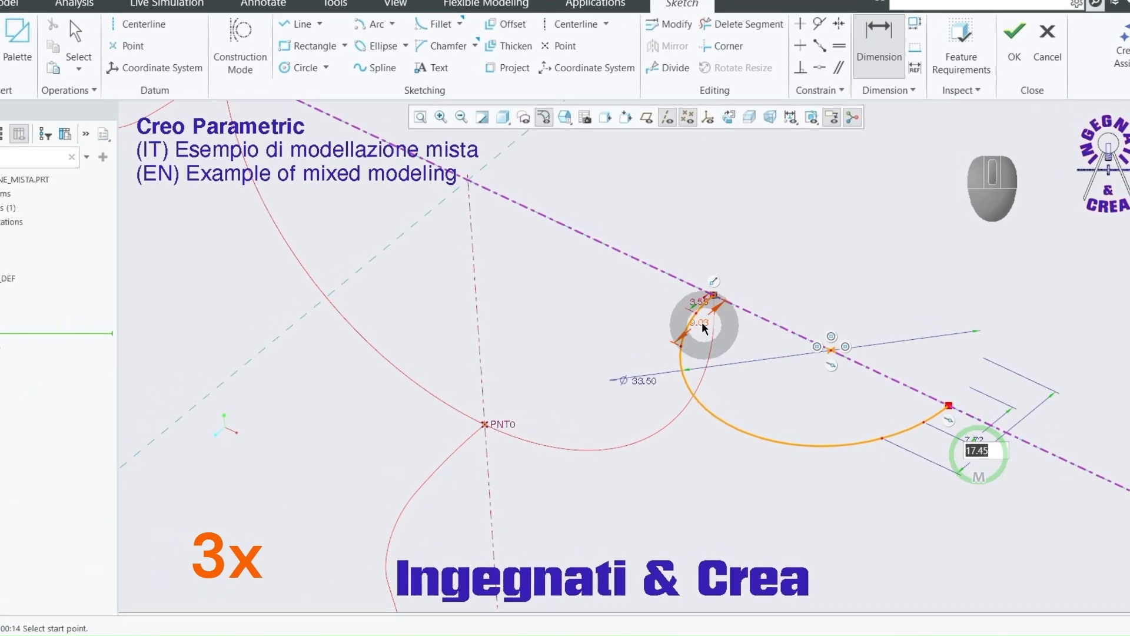
# Step: Add diametral dimensions about the centerline to the two division points near the semicircle's end on Sketch 1
pyautogui.click(696, 313)
pyautogui.click(687, 283)
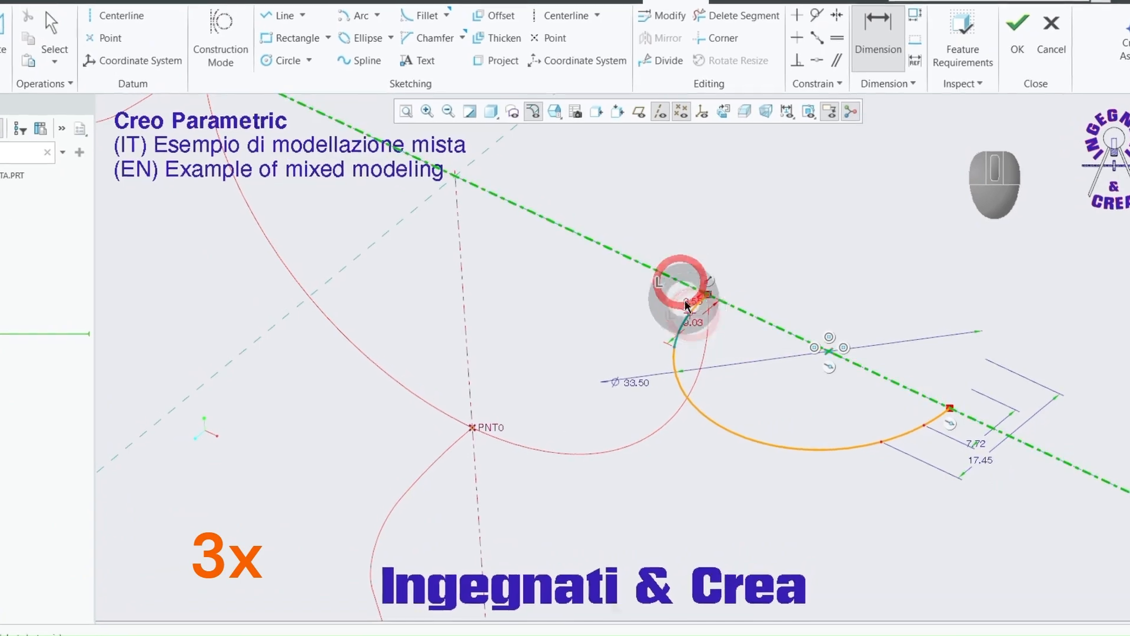
pyautogui.click(696, 315)
pyautogui.middleClick(669, 289)
pyautogui.click(681, 346)
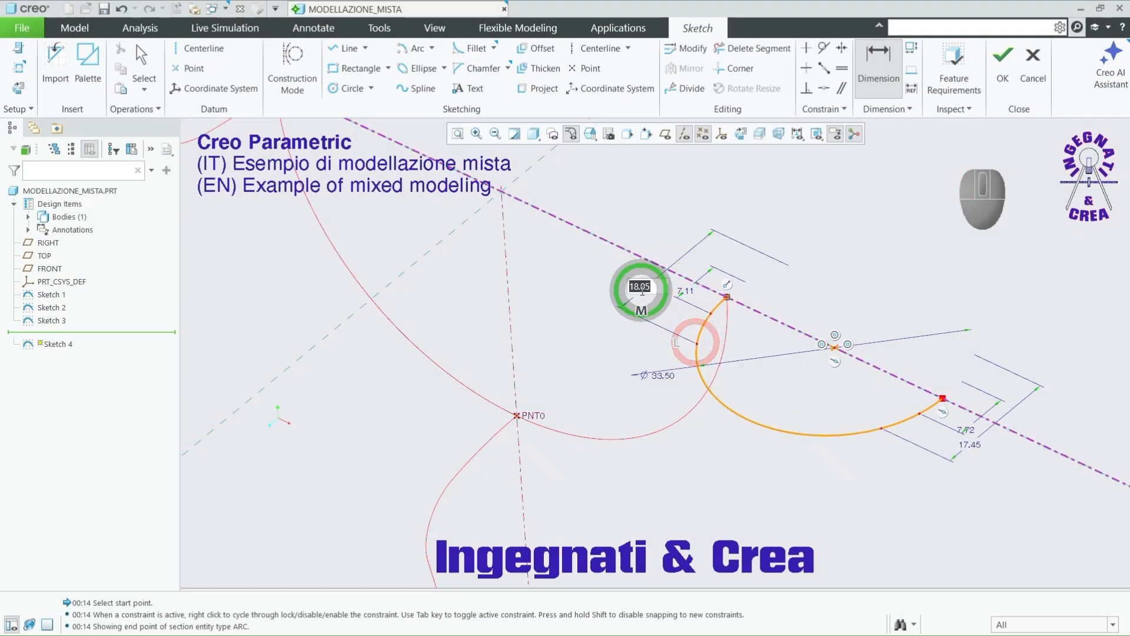
pyautogui.middleClick(820, 275)
# Step: Set the diametral dimensions at the Sketch 1 end to 24 for the farther division point and 14 for the nearer one
pyautogui.click(644, 298)
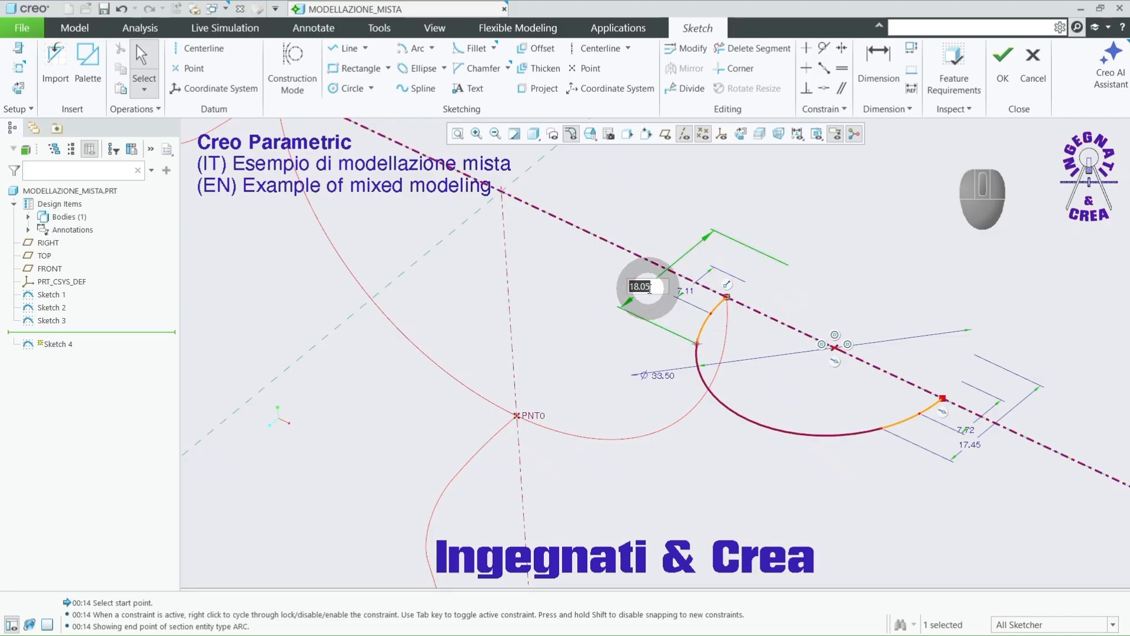
pyautogui.write('24')
pyautogui.press('Return')
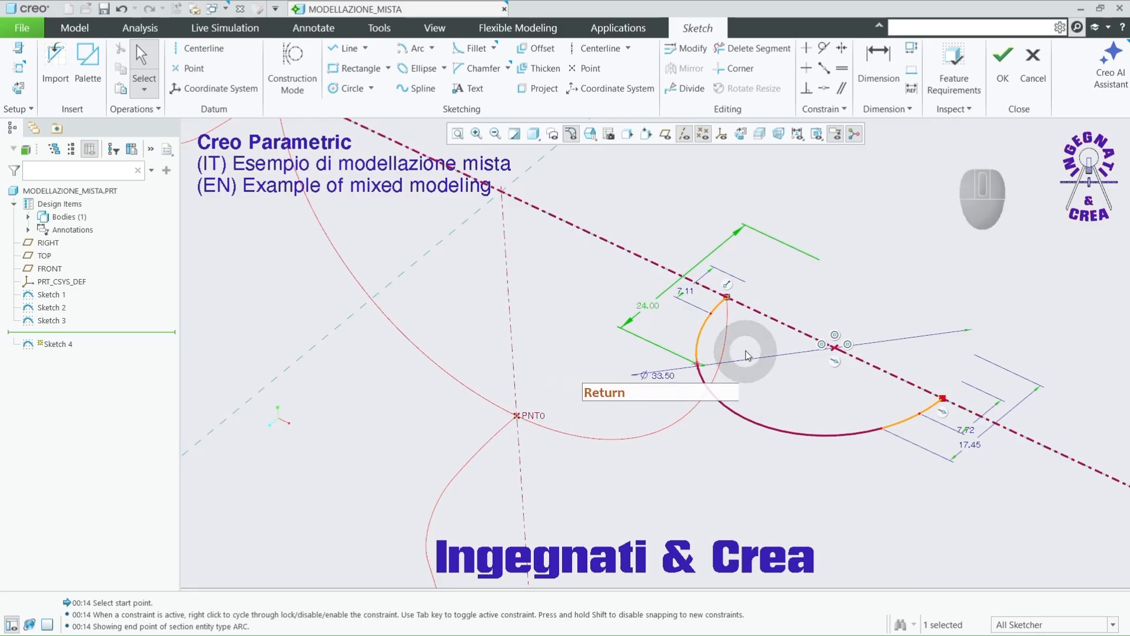
pyautogui.click(691, 297)
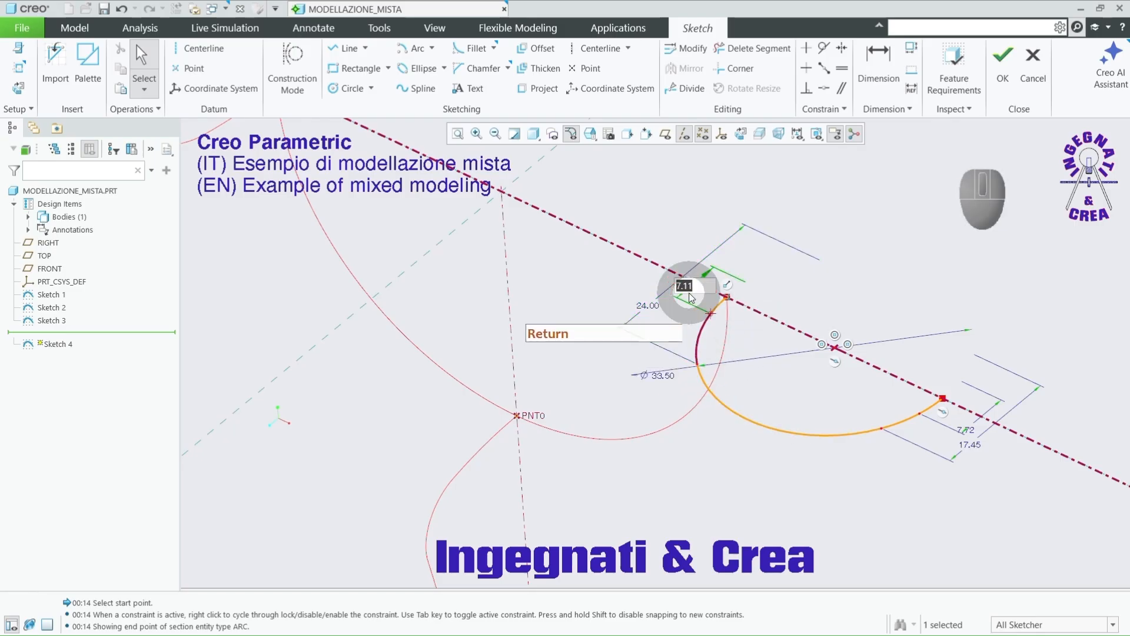
pyautogui.write('18')
pyautogui.press('Return')
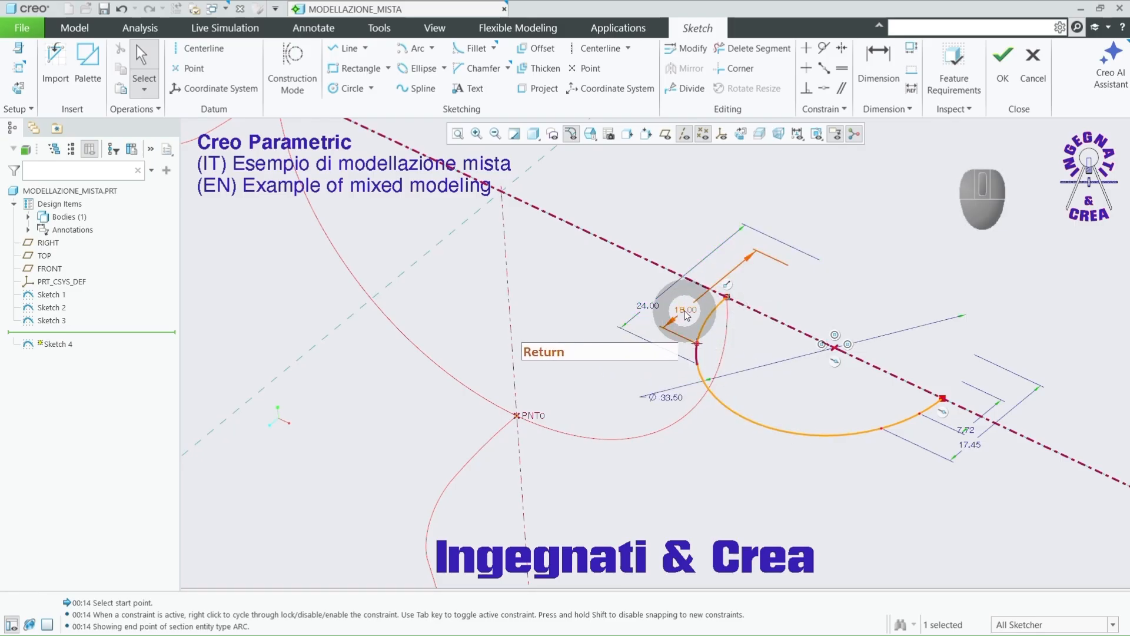
pyautogui.doubleClick(686, 311)
pyautogui.write('14')
pyautogui.press('Return')
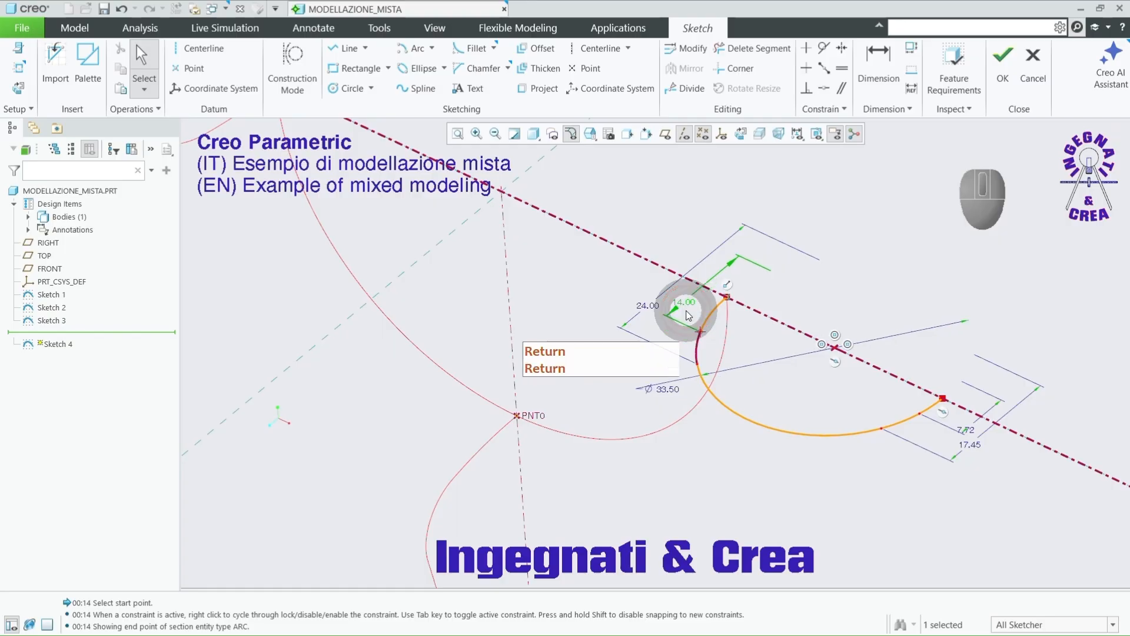
# Step: Set the free end's diametral dimensions to 21 for the farther point and 12 for the nearer, and place both clear of the arc
pyautogui.click(970, 446)
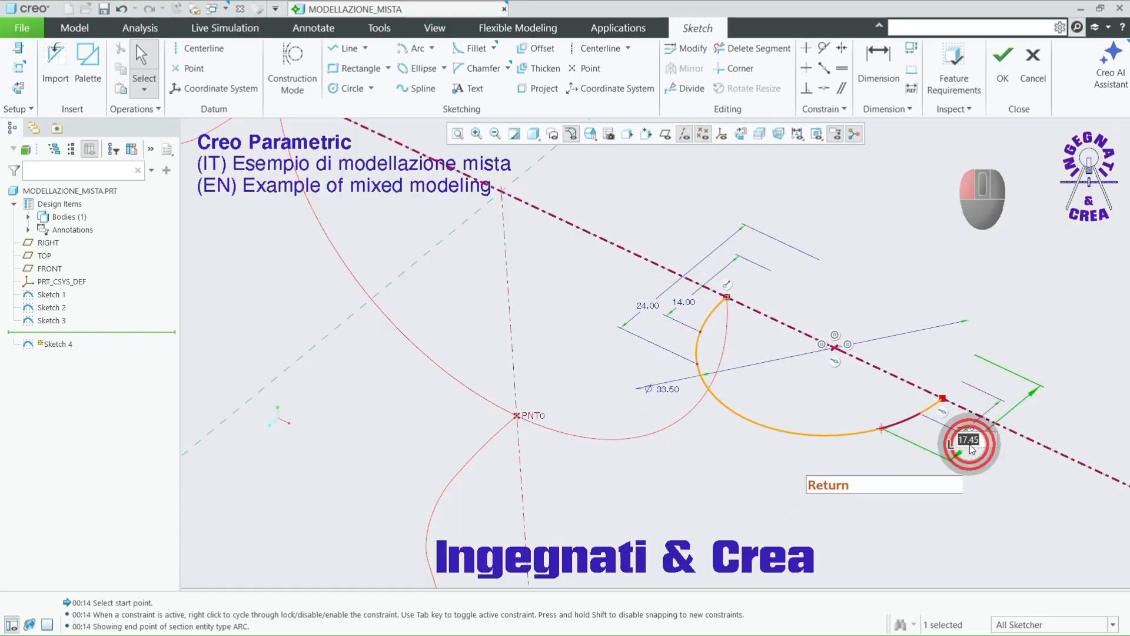
pyautogui.write('21')
pyautogui.press('Return')
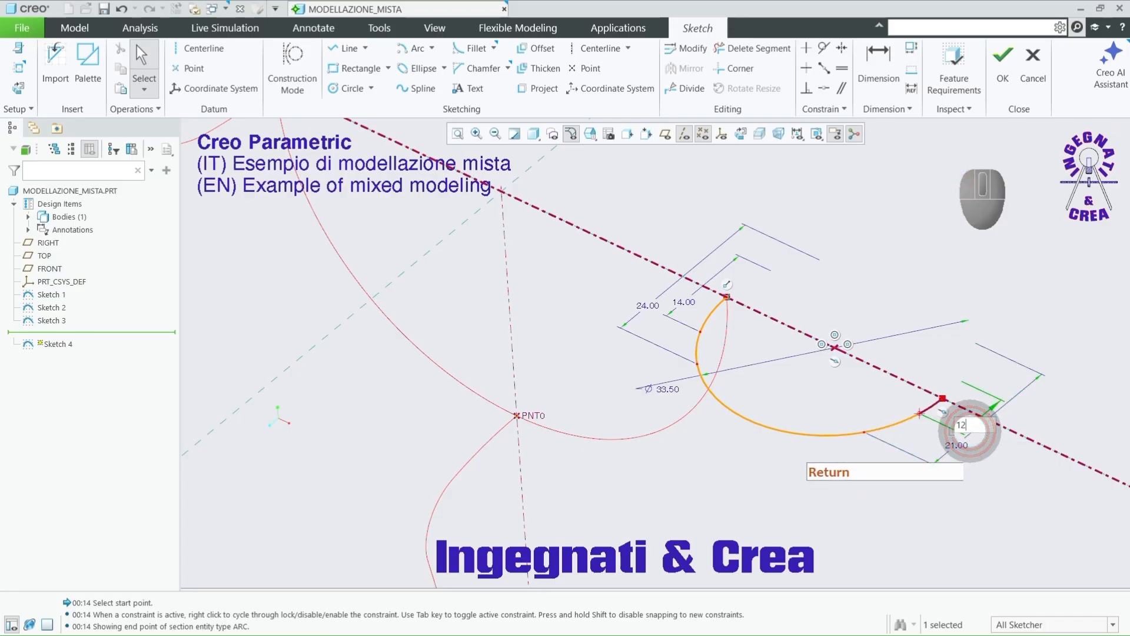
pyautogui.press('Return')
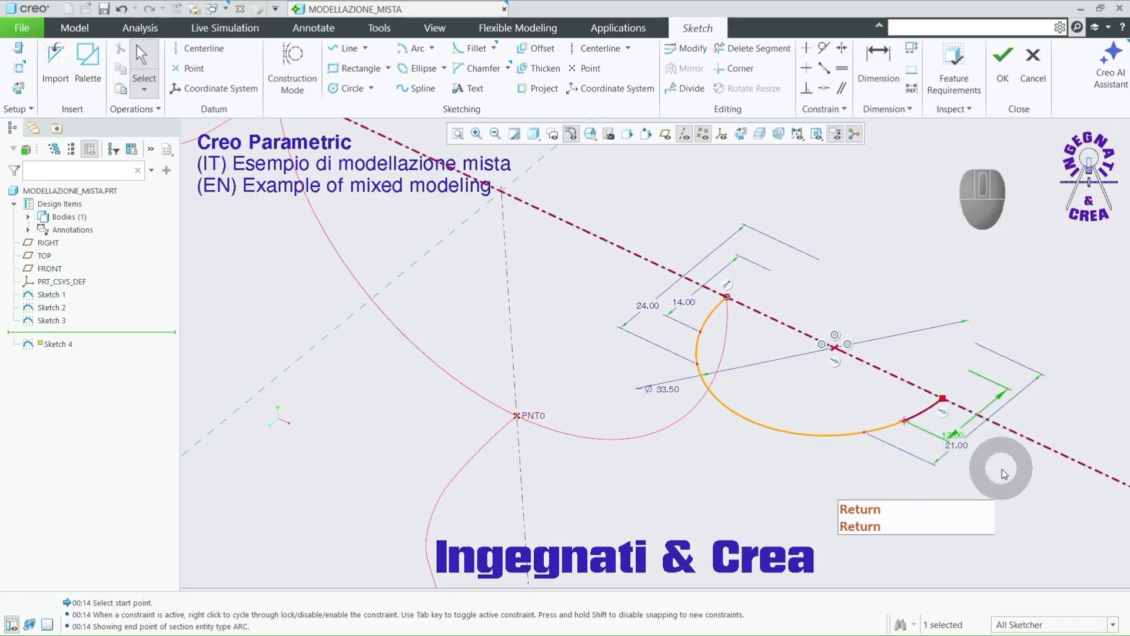
pyautogui.click(1003, 496)
pyautogui.click(958, 435)
pyautogui.moveTo(958, 434)
pyautogui.mouseDown()
pyautogui.moveTo(951, 424)
pyautogui.moveTo(964, 449)
pyautogui.mouseUp()
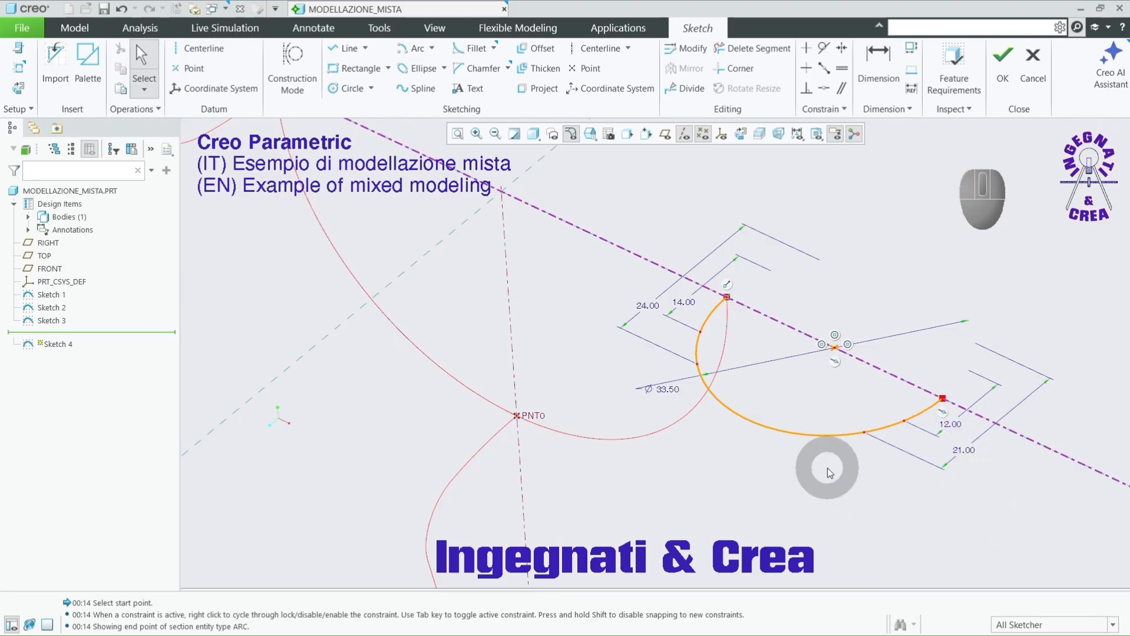
# Step: Complete Sketch 4 and clear the selection
pyautogui.scroll(-4, 827, 468)
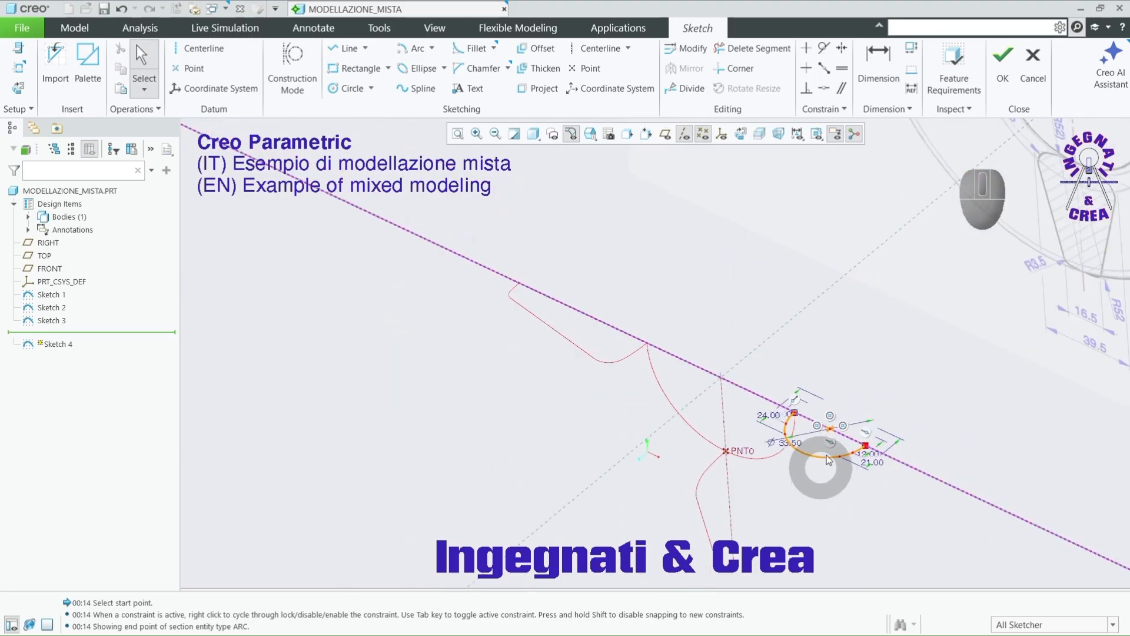
pyautogui.click(1004, 75)
pyautogui.click(395, 404)
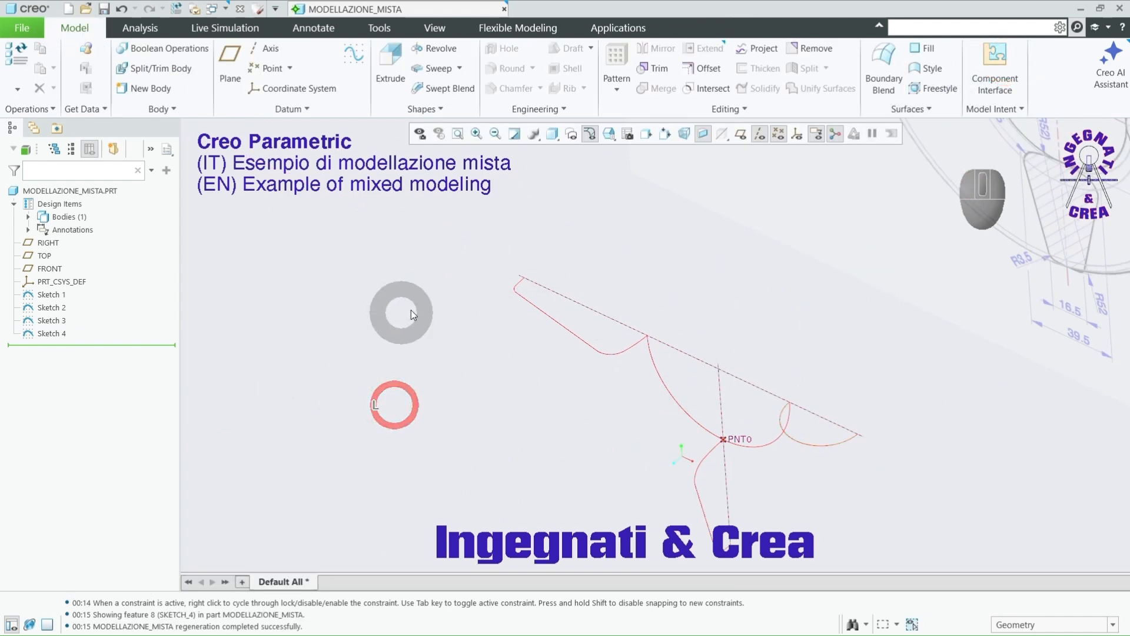
pyautogui.scroll(-3, 454, 294)
pyautogui.moveTo(472, 320); pyautogui.dragTo(492, 403, button='middle')
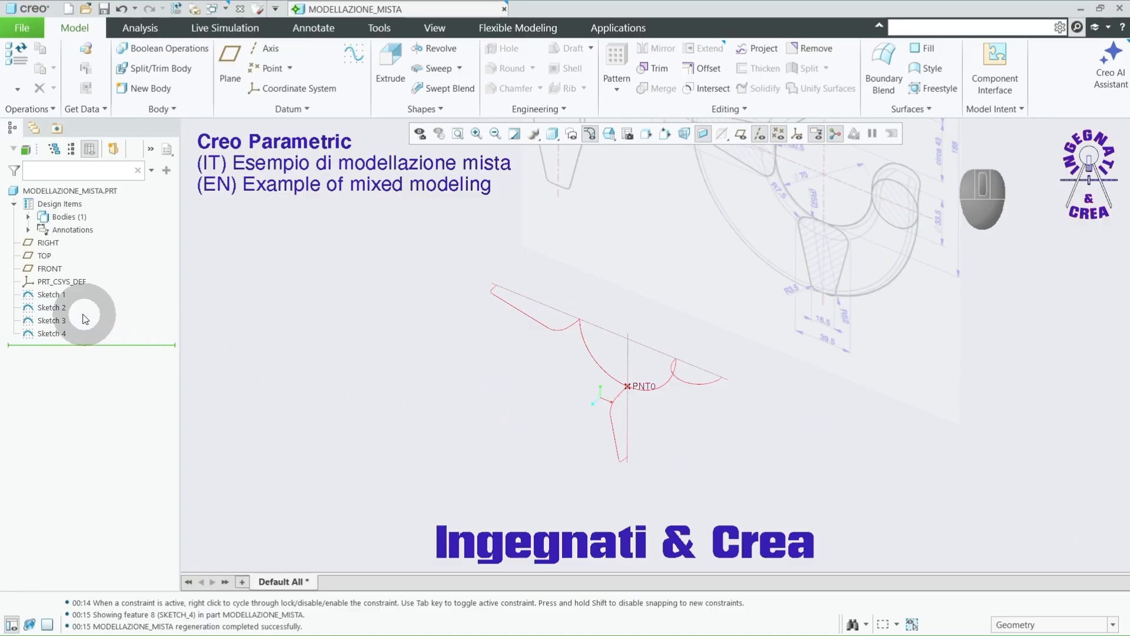
# Step: Rename Sketch 1 as ARCO_INFERIORE
pyautogui.click(48, 300)
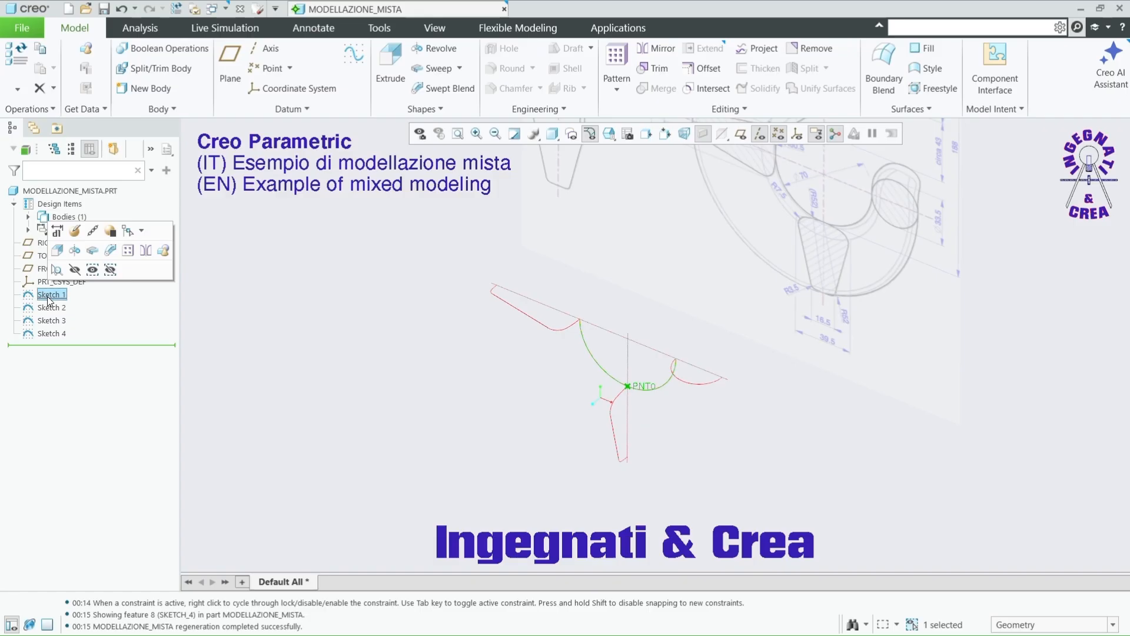
pyautogui.rightClick(48, 300)
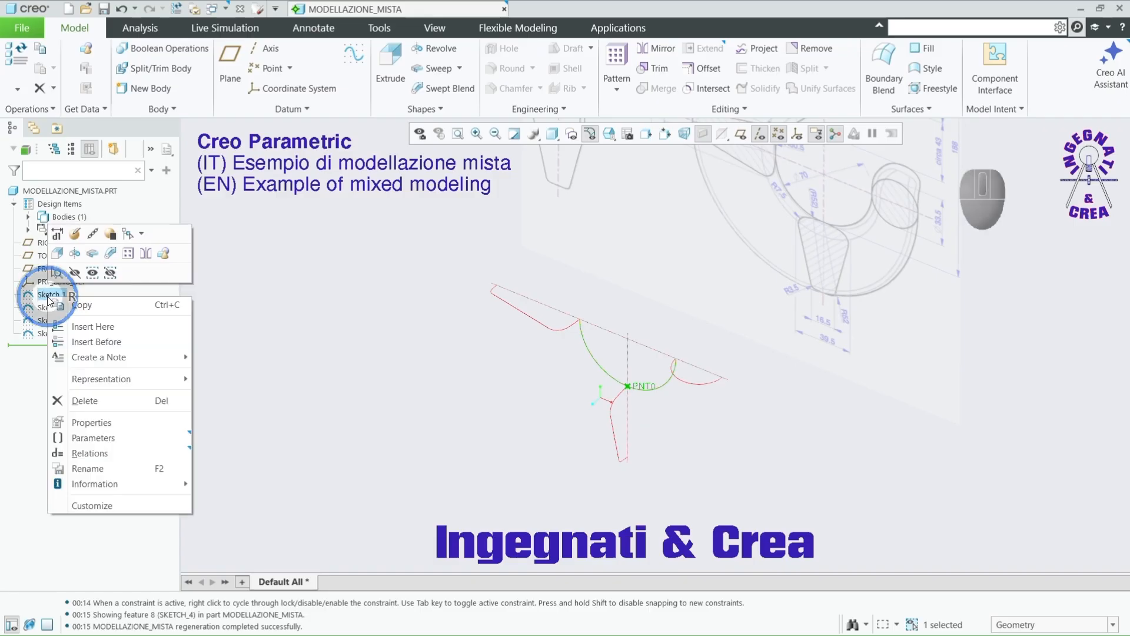
pyautogui.click(110, 469)
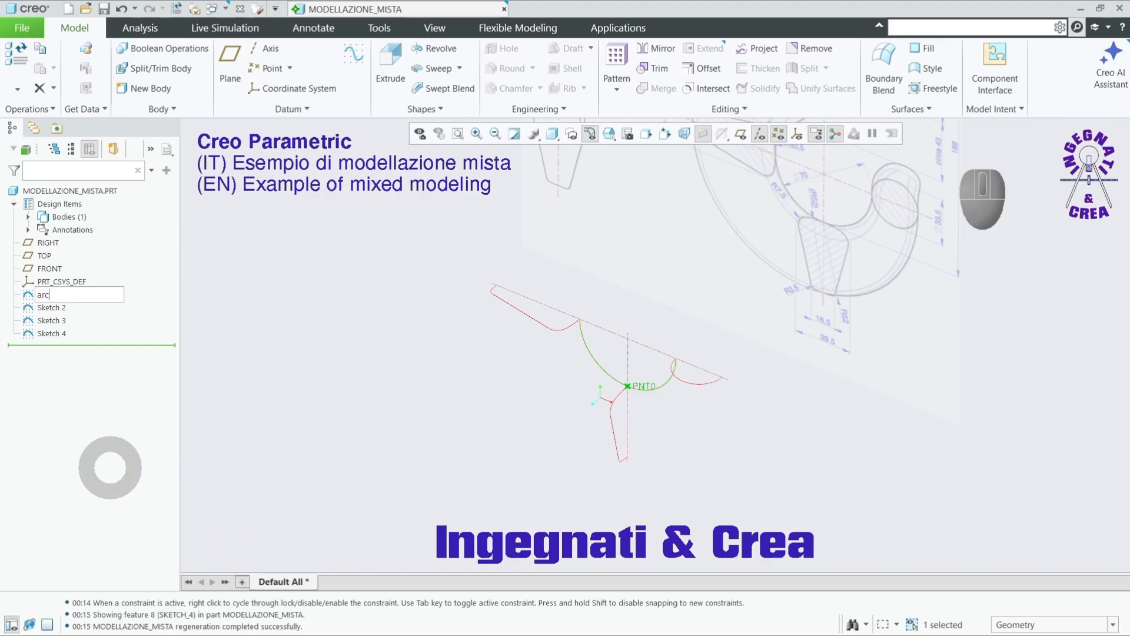
pyautogui.write('arco_inferiore')
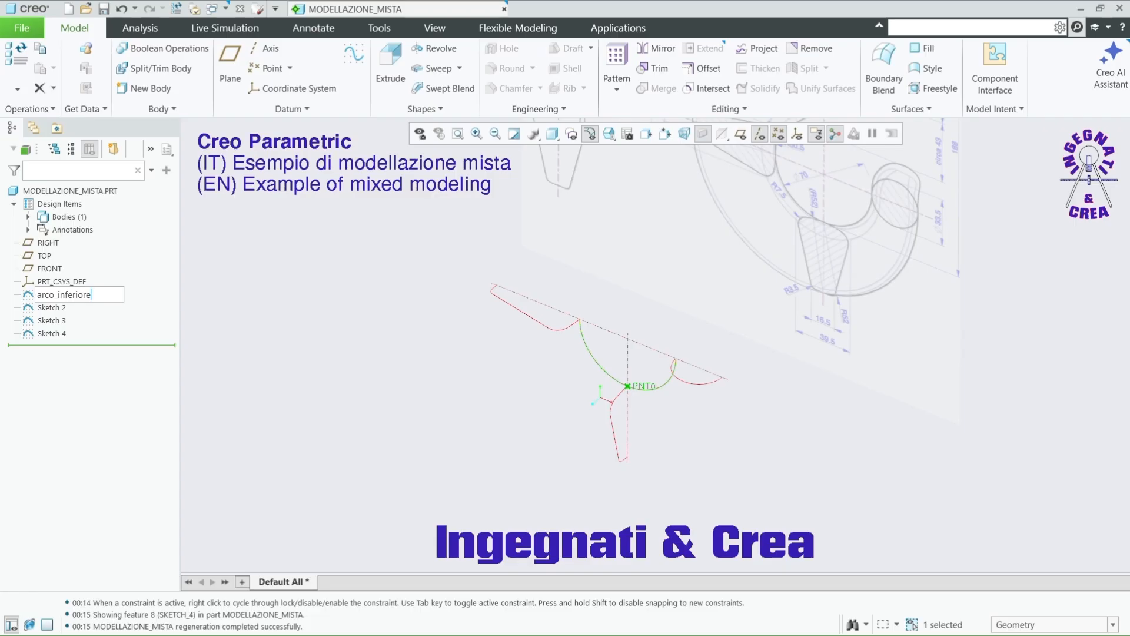
pyautogui.press('Return')
# Step: Rename Sketch 2 as SEZIONE_ASX
pyautogui.rightClick(54, 308)
pyautogui.click(108, 482)
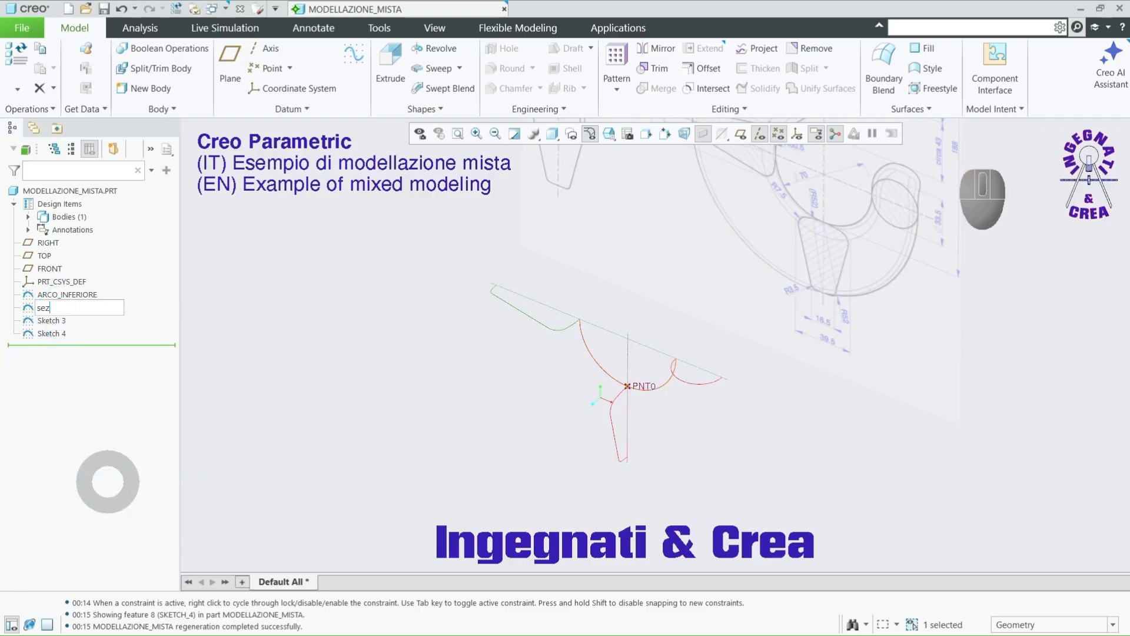
pyautogui.write('sezione_asx')
pyautogui.press('Return')
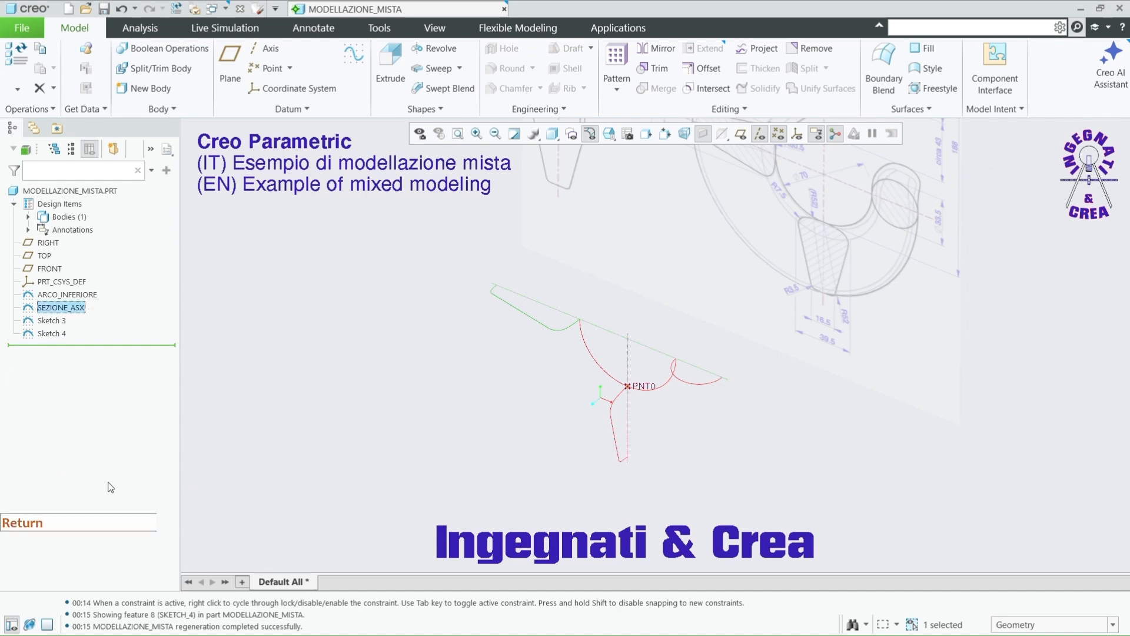
# Step: Rename Sketch 3 as SEZIONE_B
pyautogui.click(59, 322)
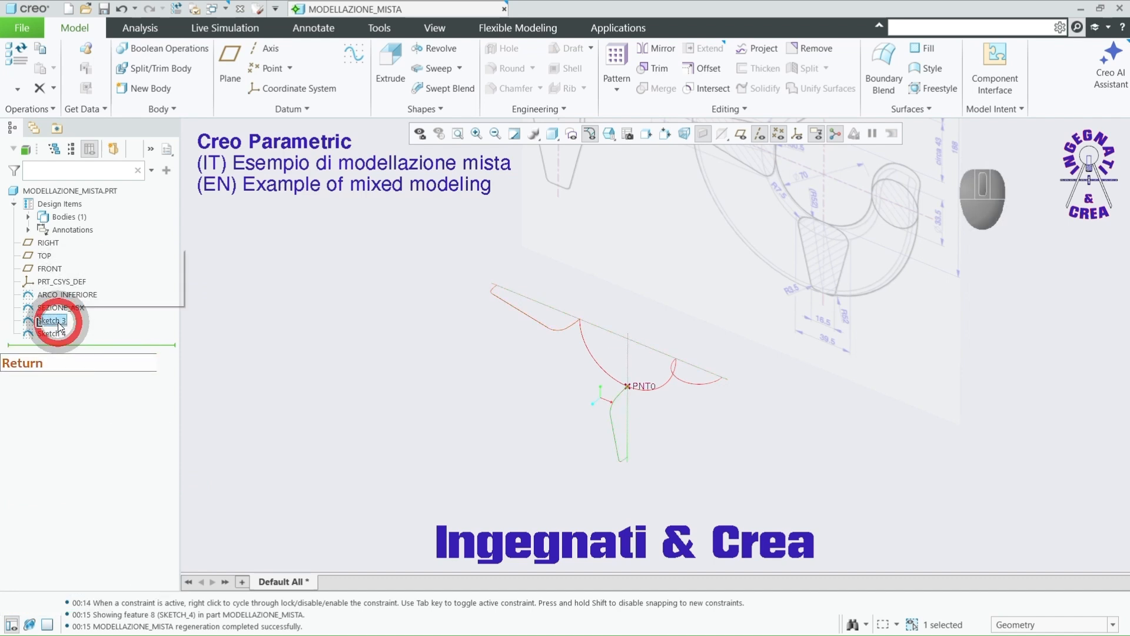
pyautogui.rightClick(59, 324)
pyautogui.click(100, 492)
pyautogui.write('sezione_b')
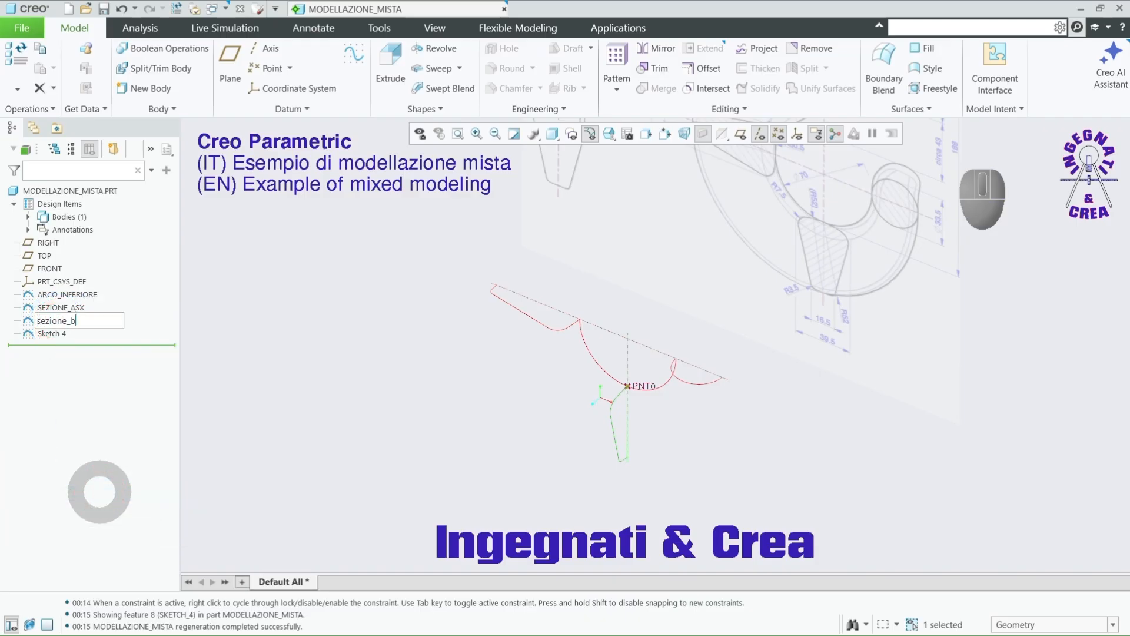
pyautogui.write('7')
pyautogui.press('BackSpace')
pyautogui.press('Return')
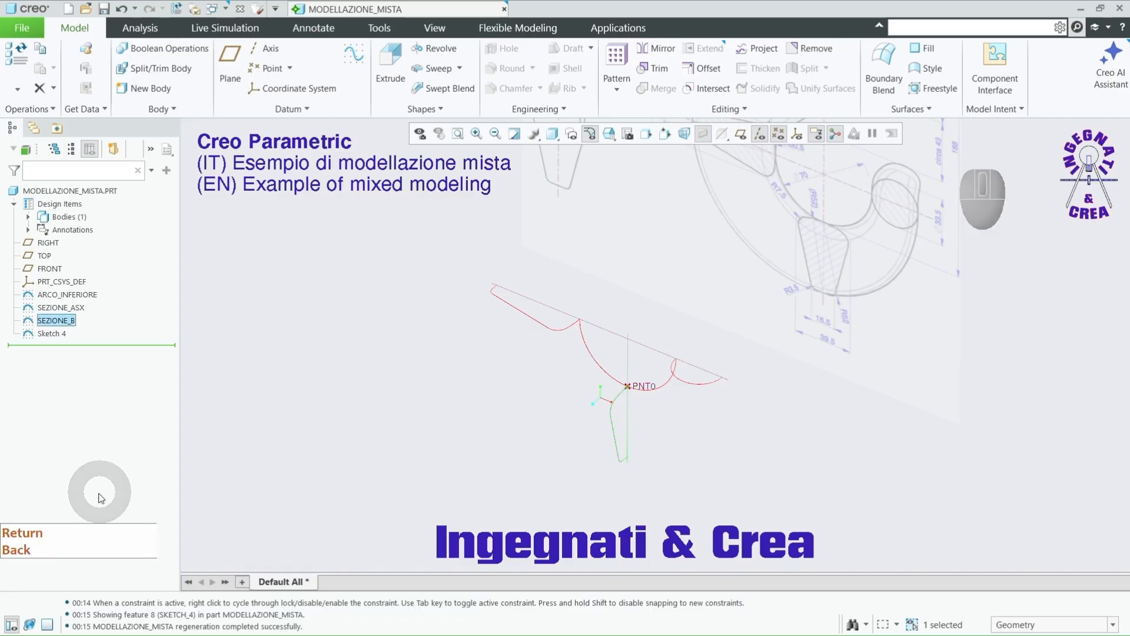
# Step: Rename Sketch 4 as SEZIONE_ADX and clear the selection
pyautogui.click(63, 334)
pyautogui.rightClick(63, 334)
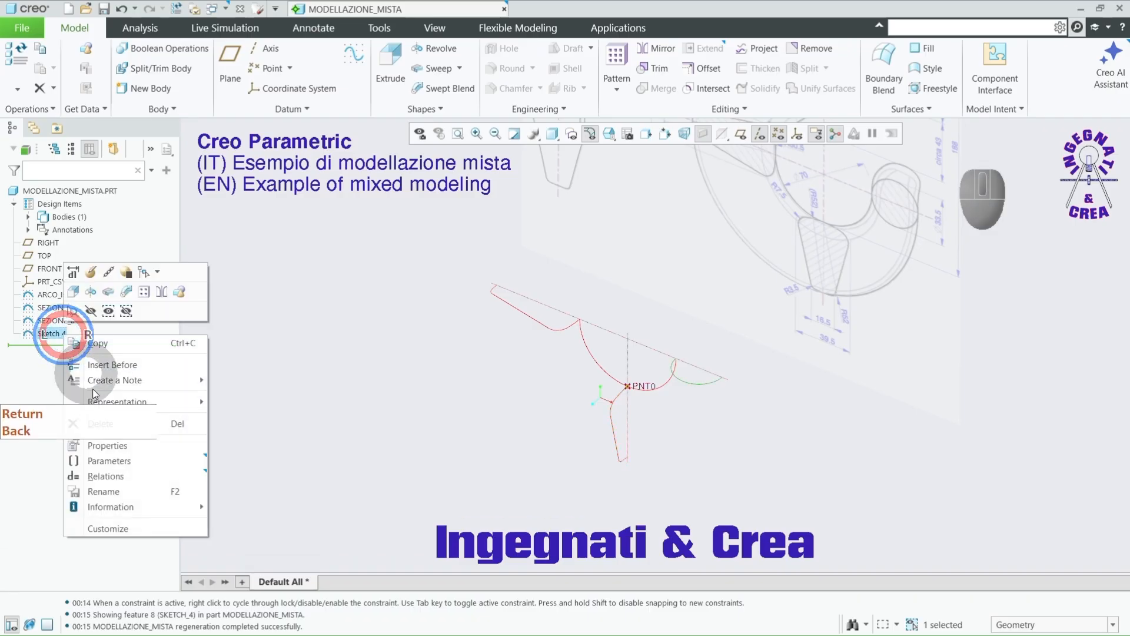
pyautogui.click(112, 492)
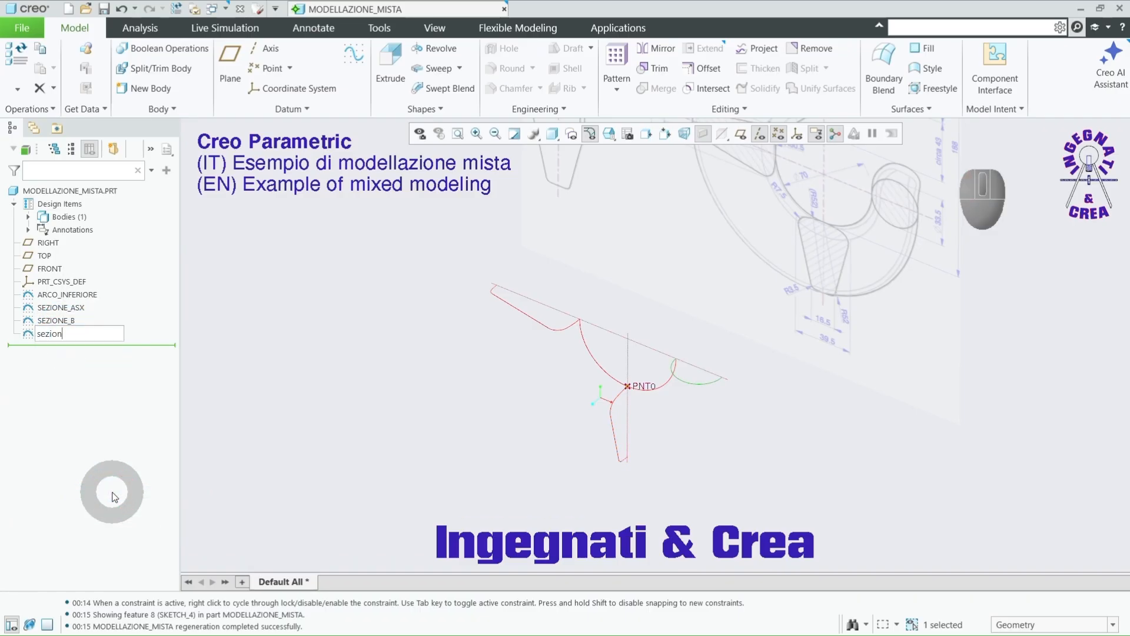
pyautogui.write('sezione_adx')
pyautogui.press('Return')
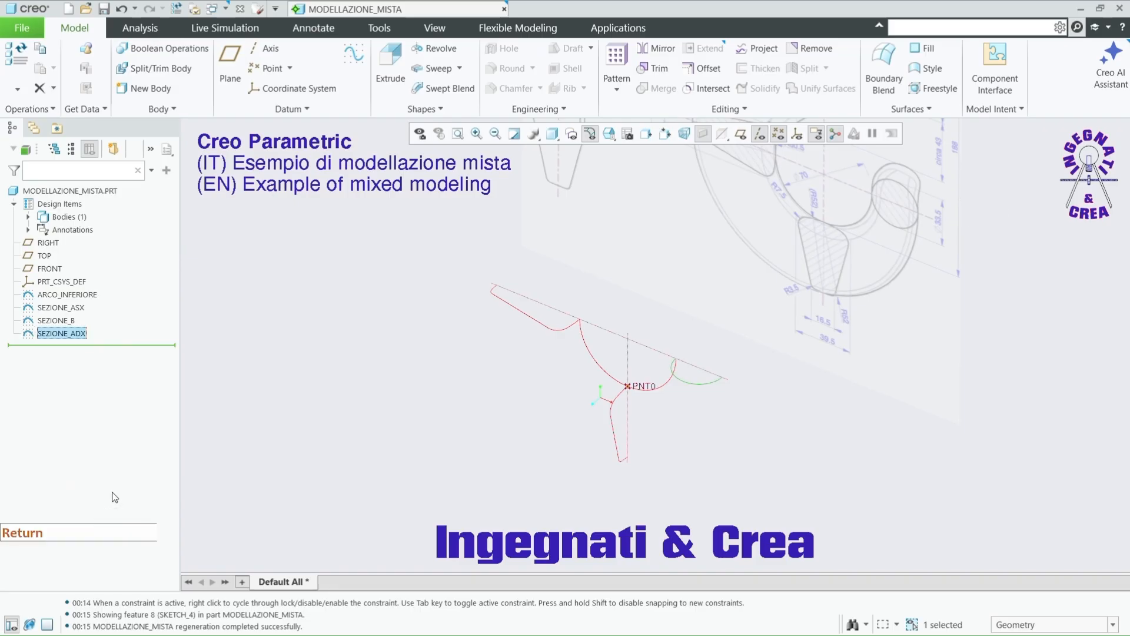
pyautogui.click(346, 462)
# Step: Highlight the renamed sketches one after another to check which curve in the model each name refers to
pyautogui.click(88, 295)
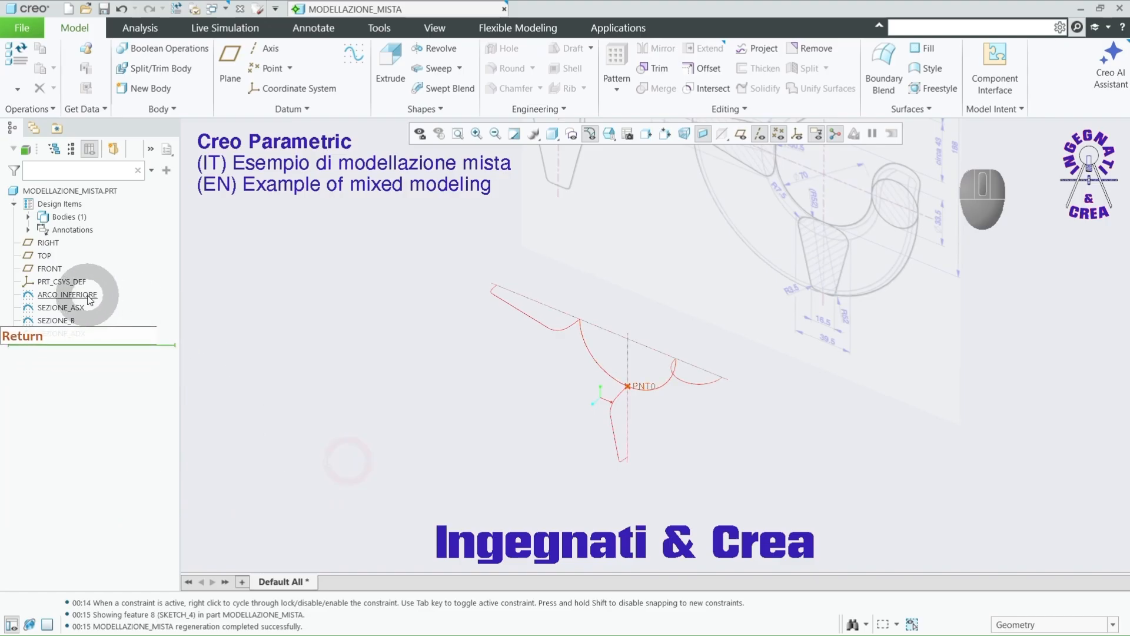
pyautogui.click(68, 307)
pyautogui.click(59, 320)
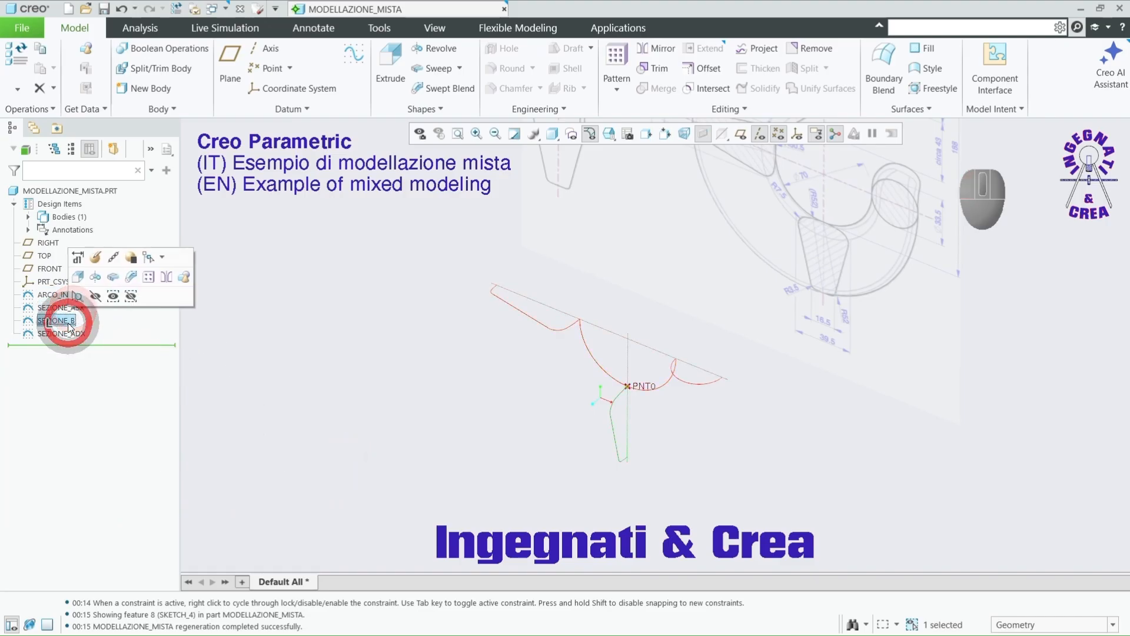
pyautogui.click(59, 339)
pyautogui.click(376, 375)
pyautogui.scroll(-2, 523, 400)
pyautogui.scroll(1, 390, 327)
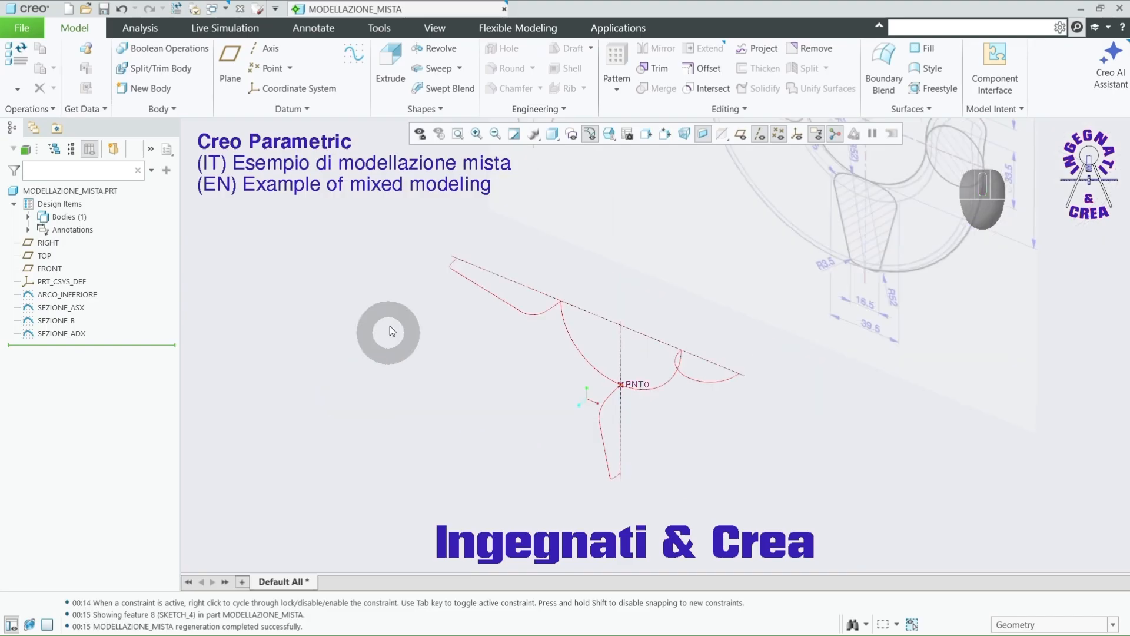
# Step: Start a Swept Blend with the ARCO_INFERIORE curve as its origin trajectory and set its type to Surface
pyautogui.click(450, 88)
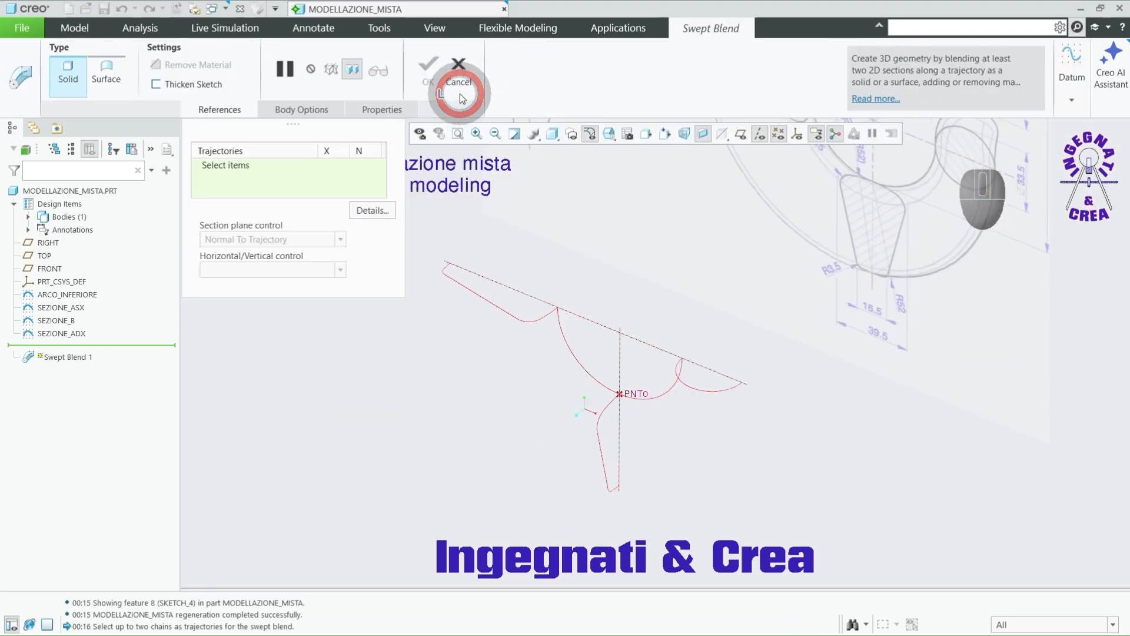
pyautogui.click(587, 375)
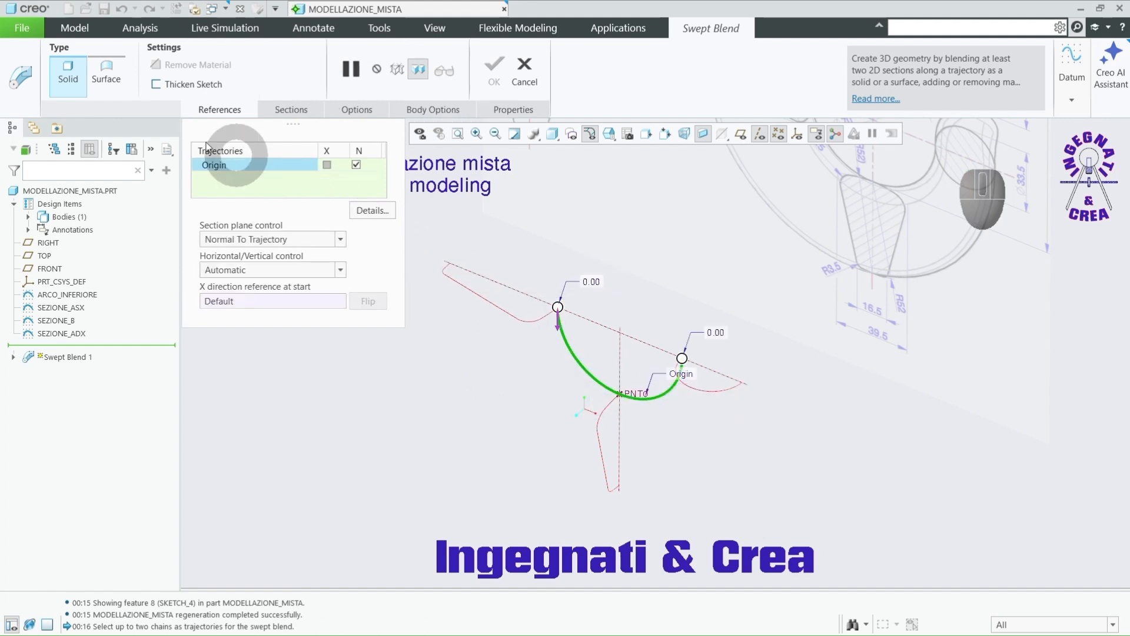
pyautogui.click(112, 83)
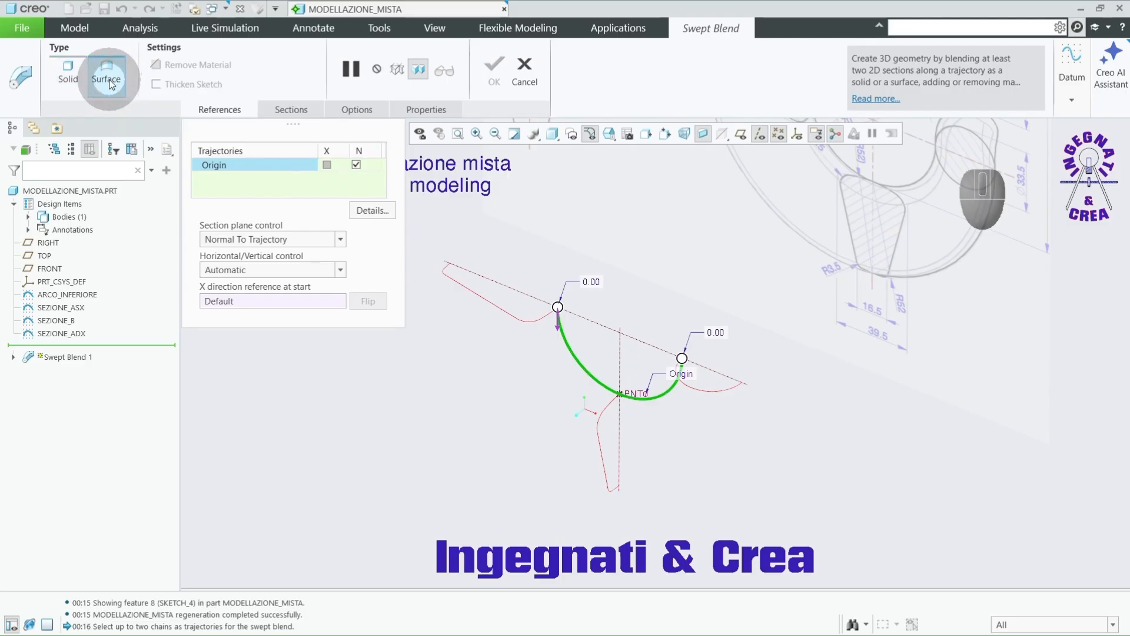
# Step: Switch the swept blend to selected sections and add the SEZIONE_ASX, SEZIONE_B and SEZIONE_ADX curves as Sections 1, 2 and 3
pyautogui.click(275, 114)
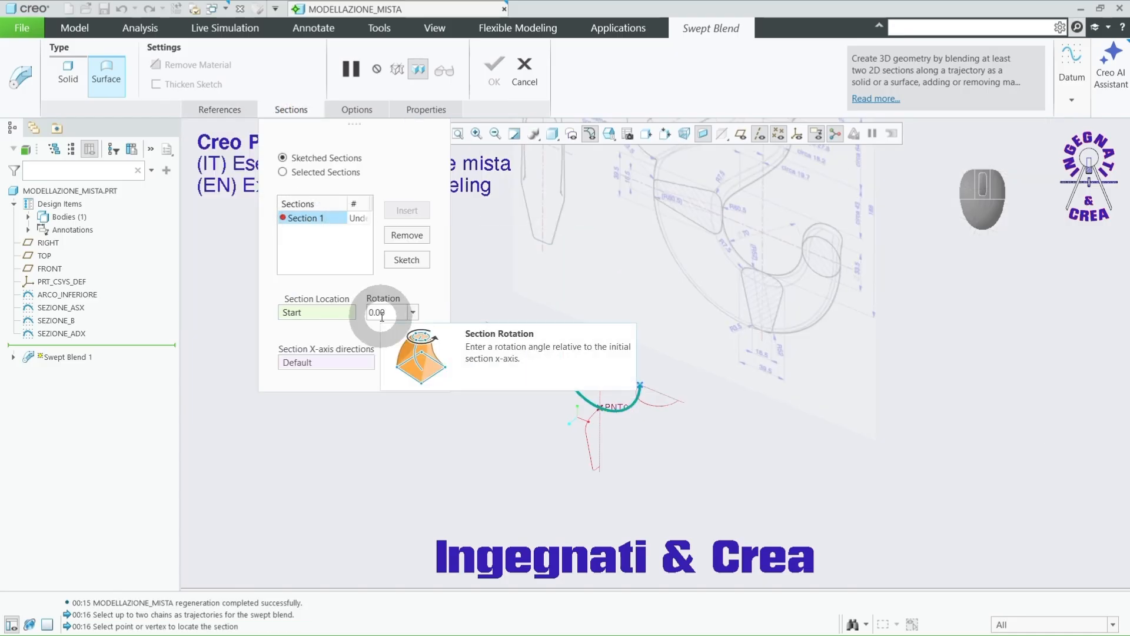
pyautogui.click(306, 176)
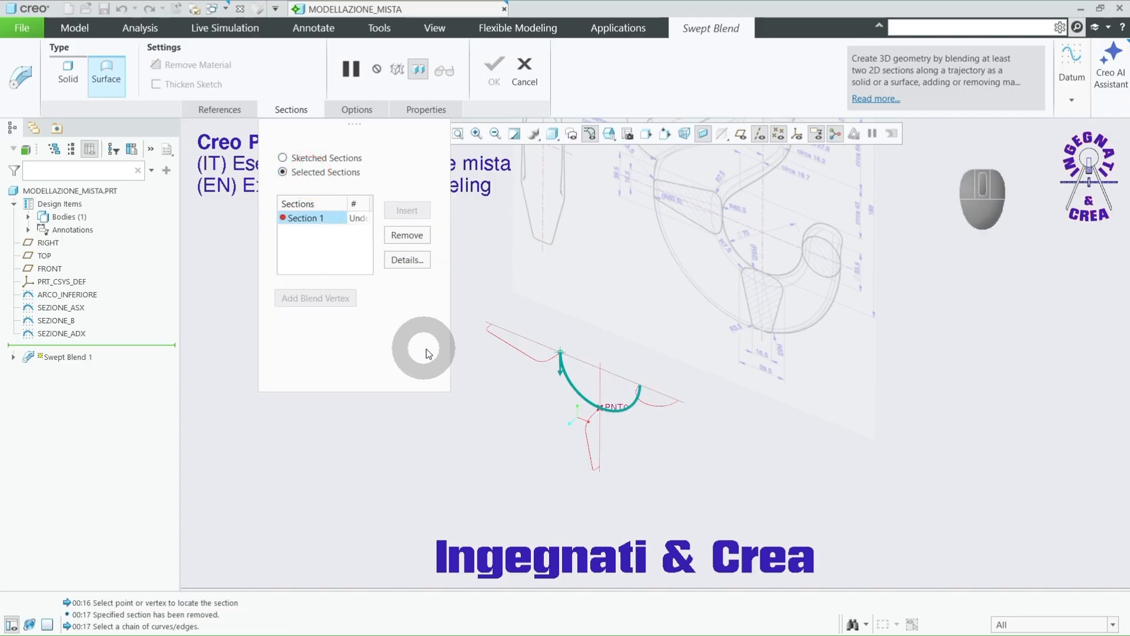
pyautogui.click(521, 354)
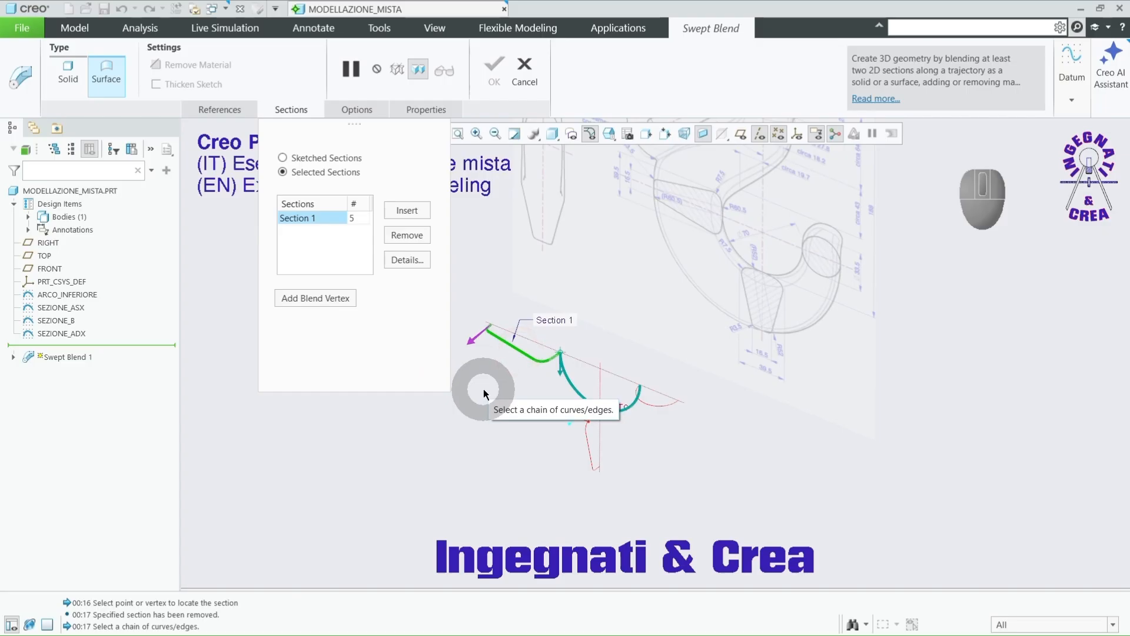
pyautogui.click(408, 213)
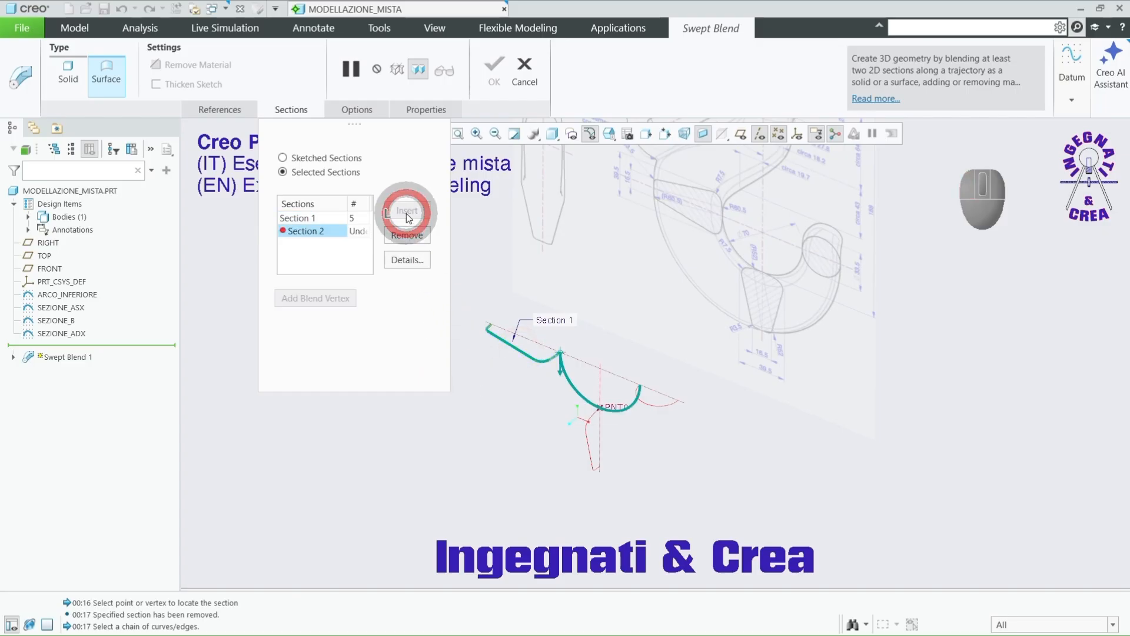
pyautogui.click(589, 446)
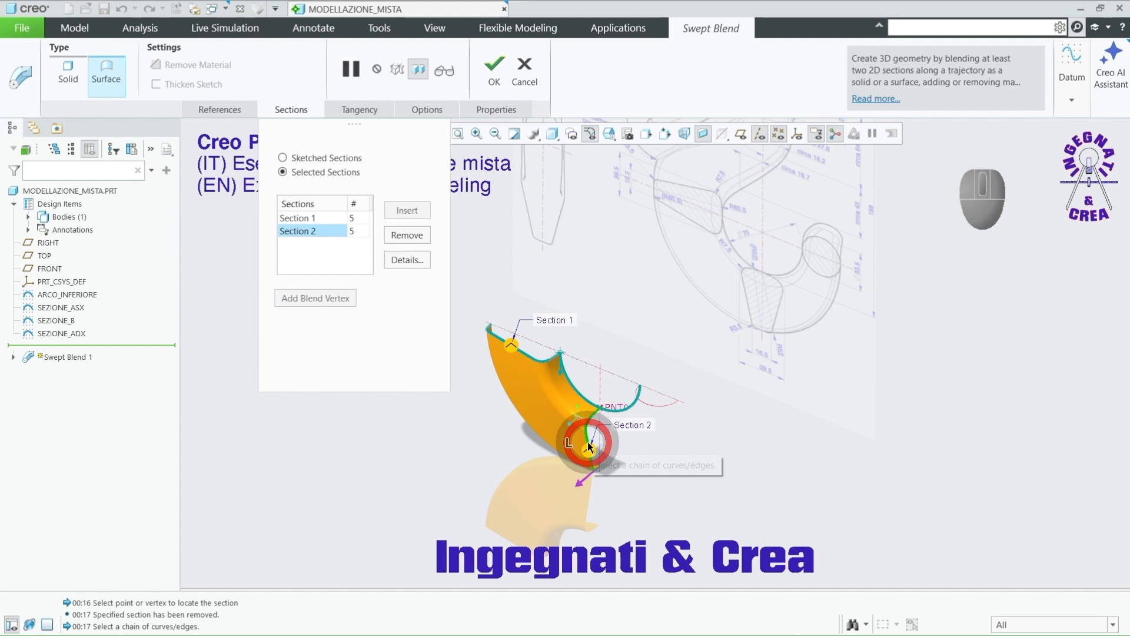
pyautogui.click(414, 212)
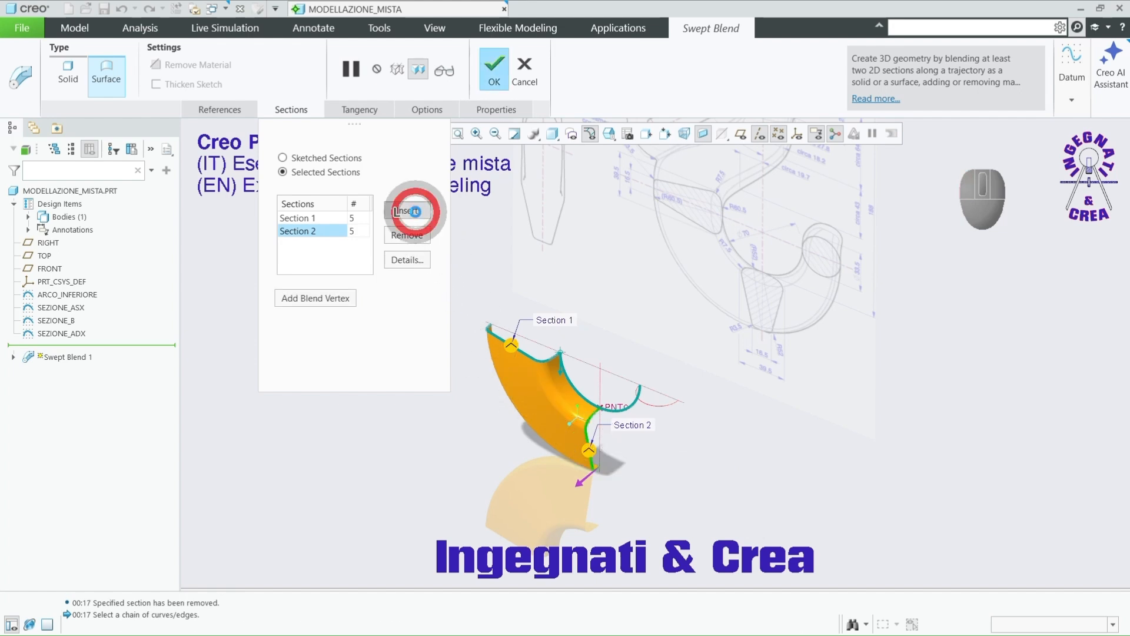
pyautogui.click(652, 405)
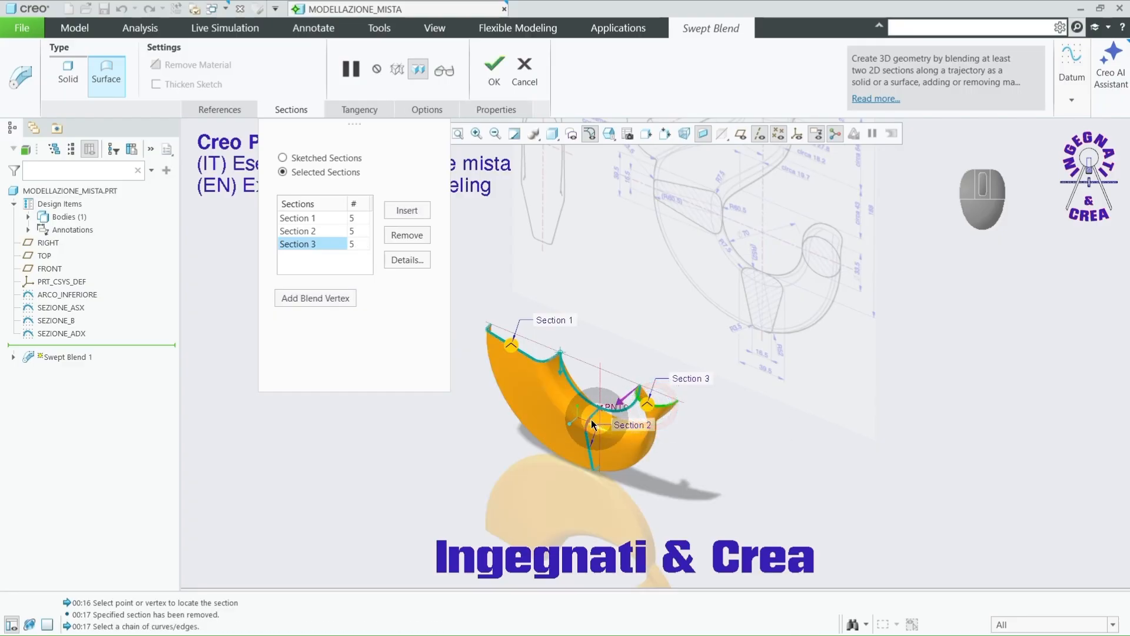
# Step: Move the start point of Section 3 to the opposite end of its chain to match the other sections
pyautogui.scroll(5, 590, 424)
pyautogui.scroll(-3, 774, 413)
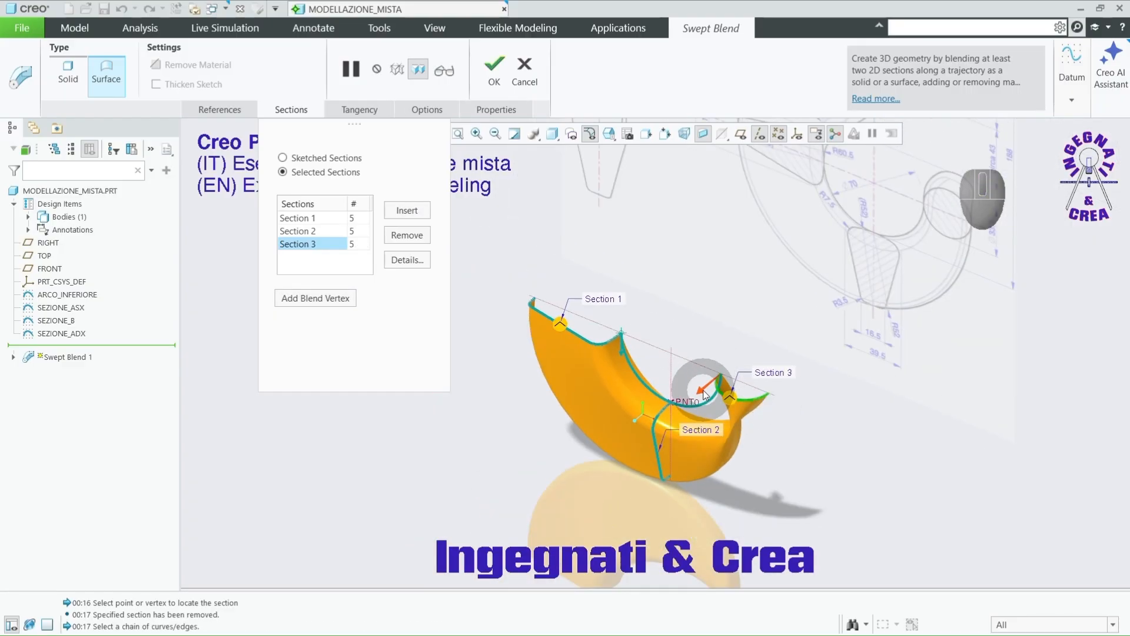
pyautogui.click(704, 393)
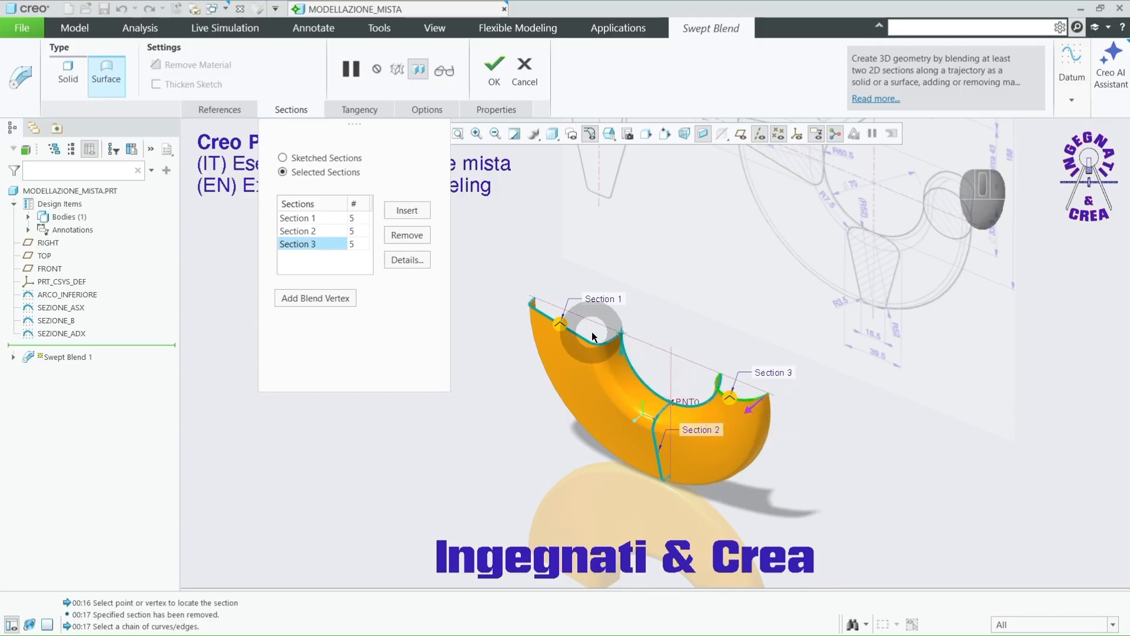
# Step: Set the end conditions at Section 1 and Section 3 to Normal and complete the swept blend surface
pyautogui.rightClick(560, 326)
pyautogui.click(573, 365)
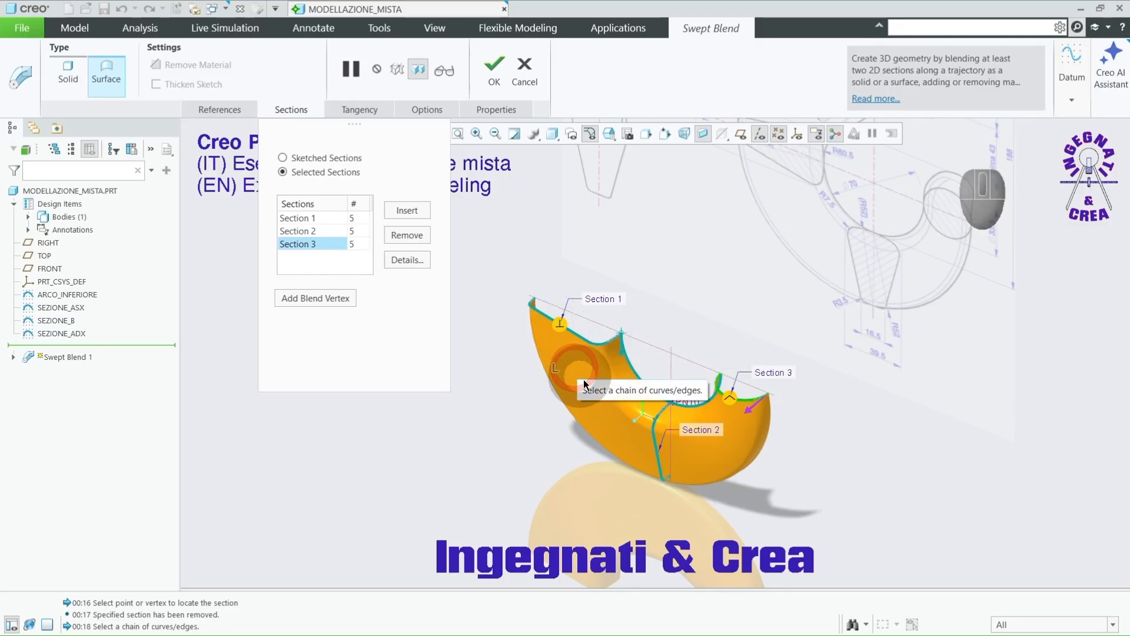
pyautogui.rightClick(728, 397)
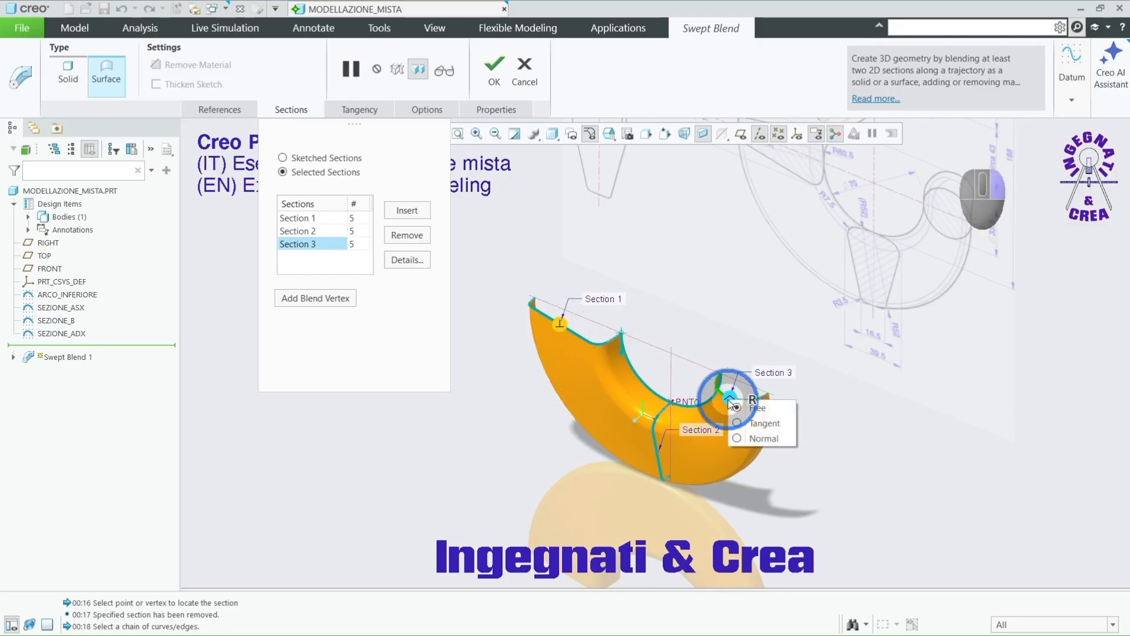
pyautogui.click(735, 438)
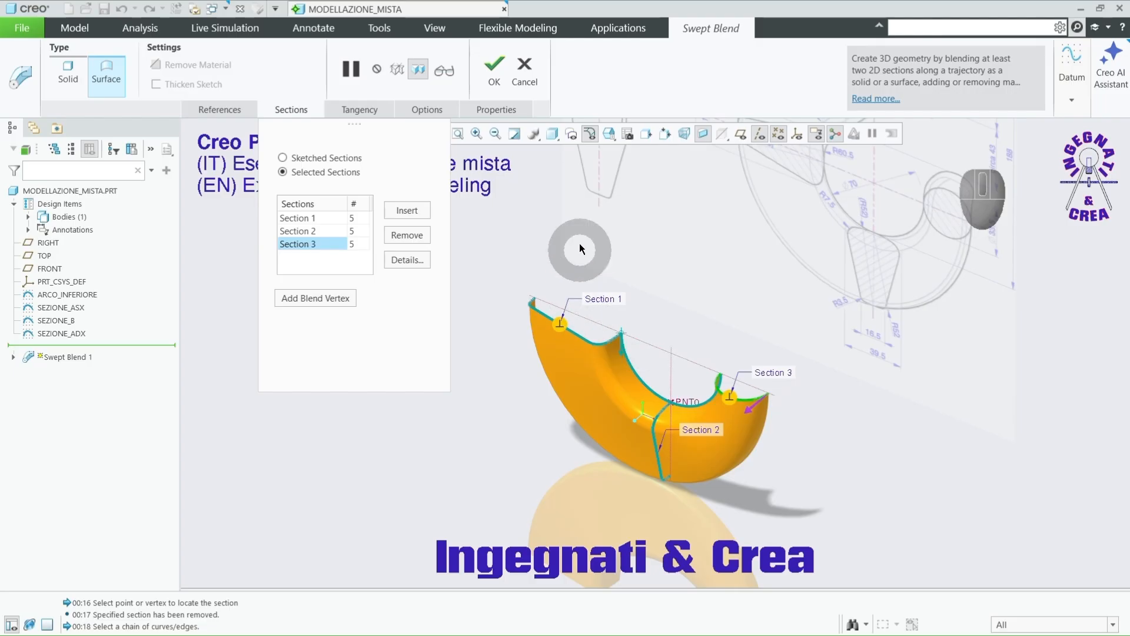
pyautogui.click(494, 75)
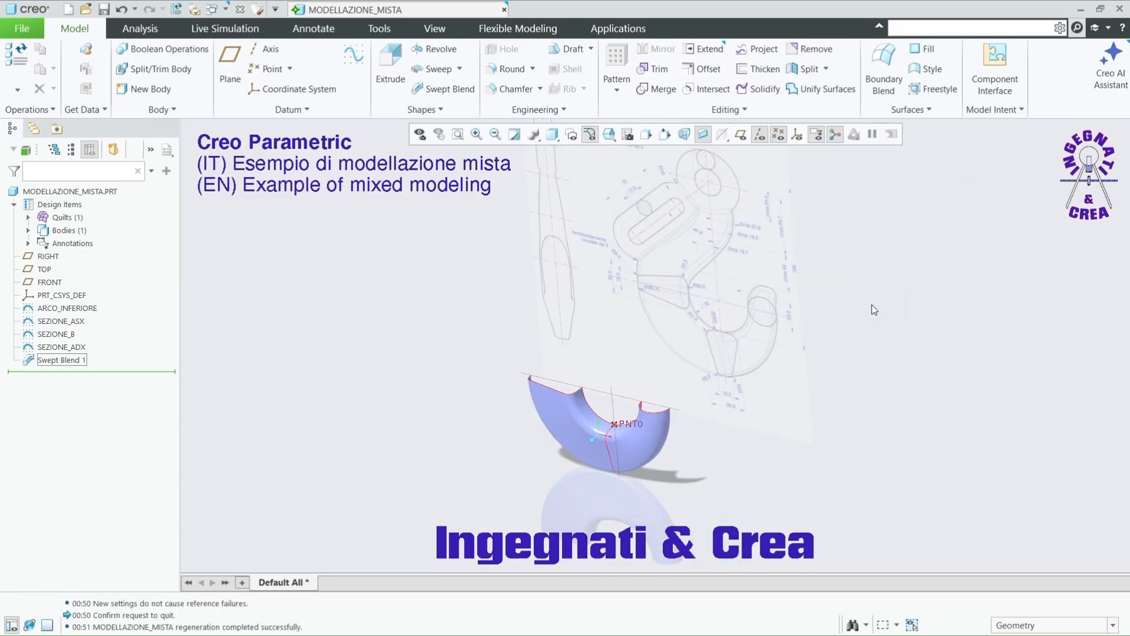
# Step: Start a Revolve sketch on the RIGHT plane, showing the datum planes for the selection and hiding them in the sketch
pyautogui.scroll(3, 596, 365)
pyautogui.scroll(-6, 710, 243)
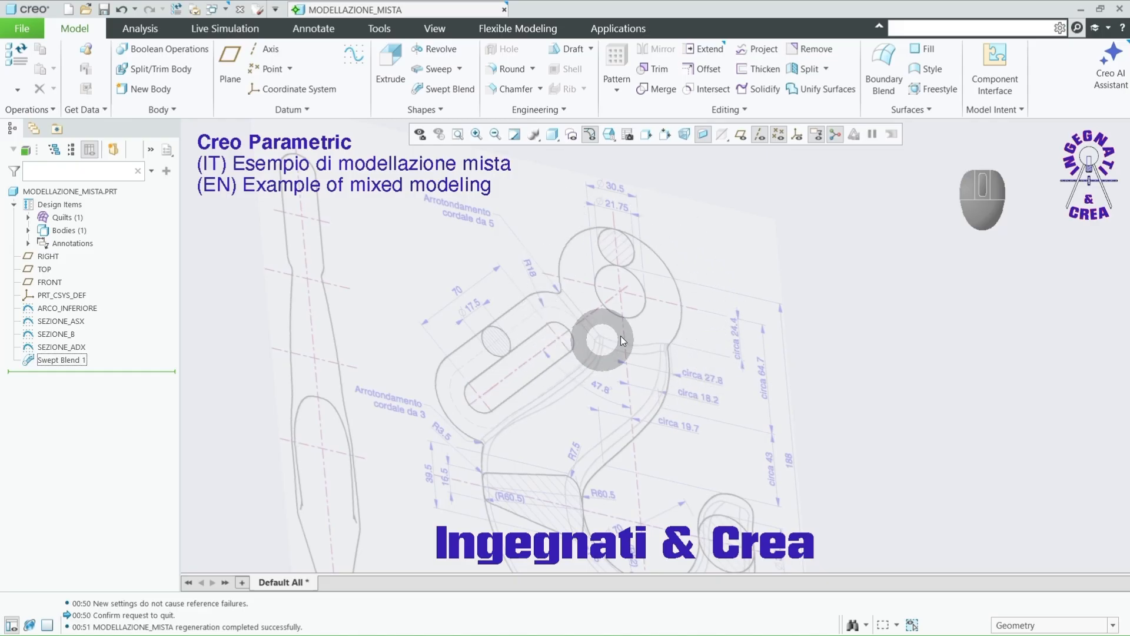
pyautogui.scroll(3, 728, 225)
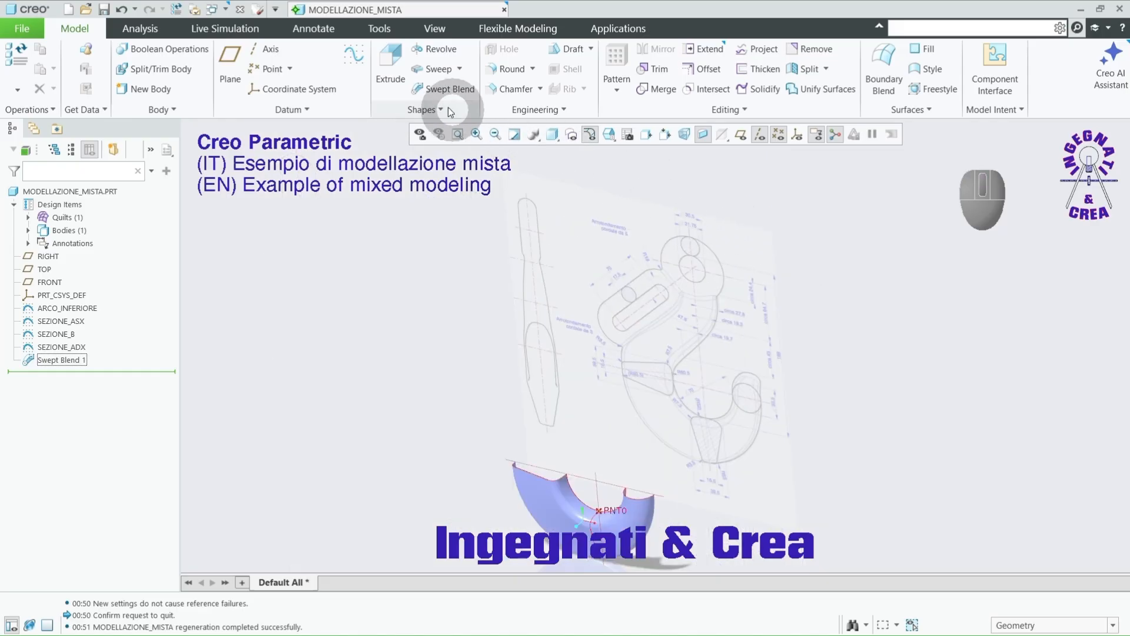
pyautogui.click(740, 136)
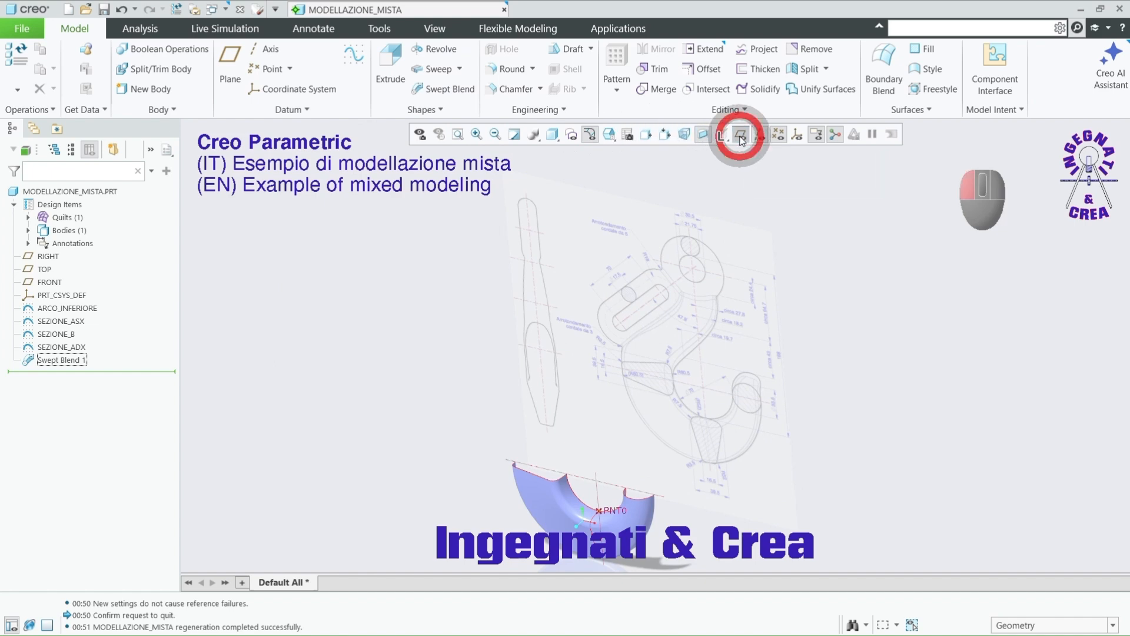
pyautogui.click(455, 52)
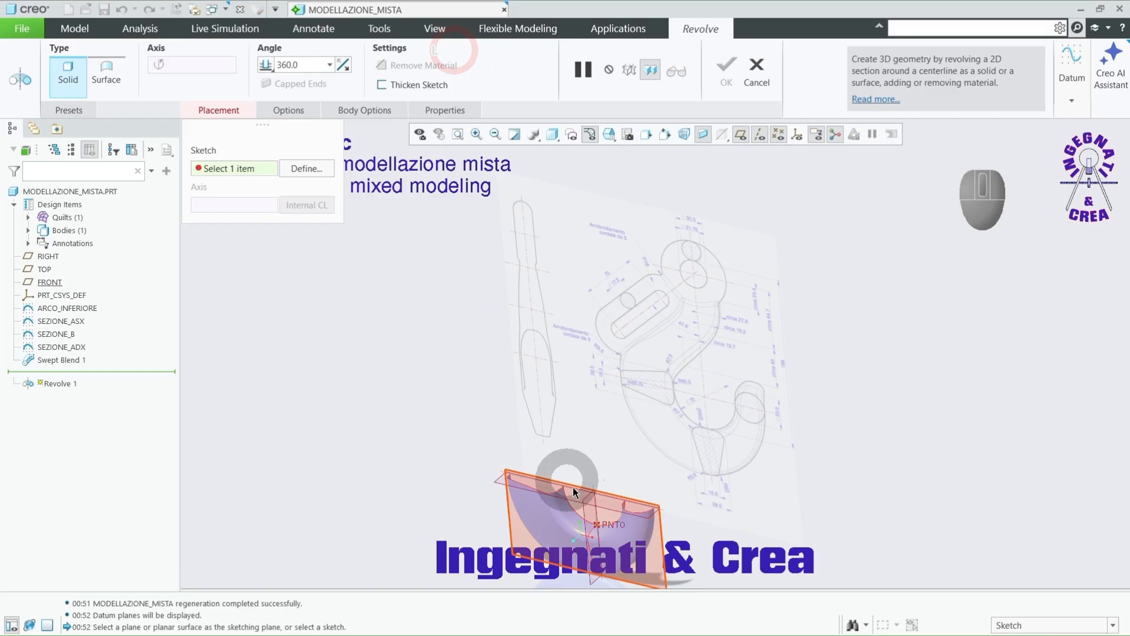
pyautogui.click(585, 516)
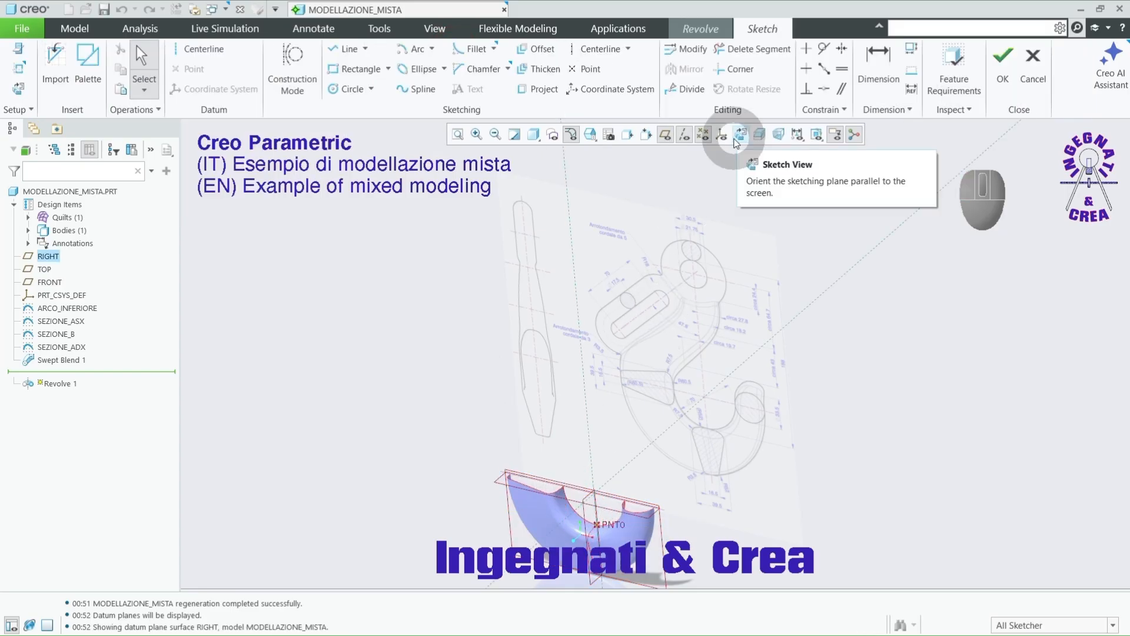
pyautogui.click(665, 134)
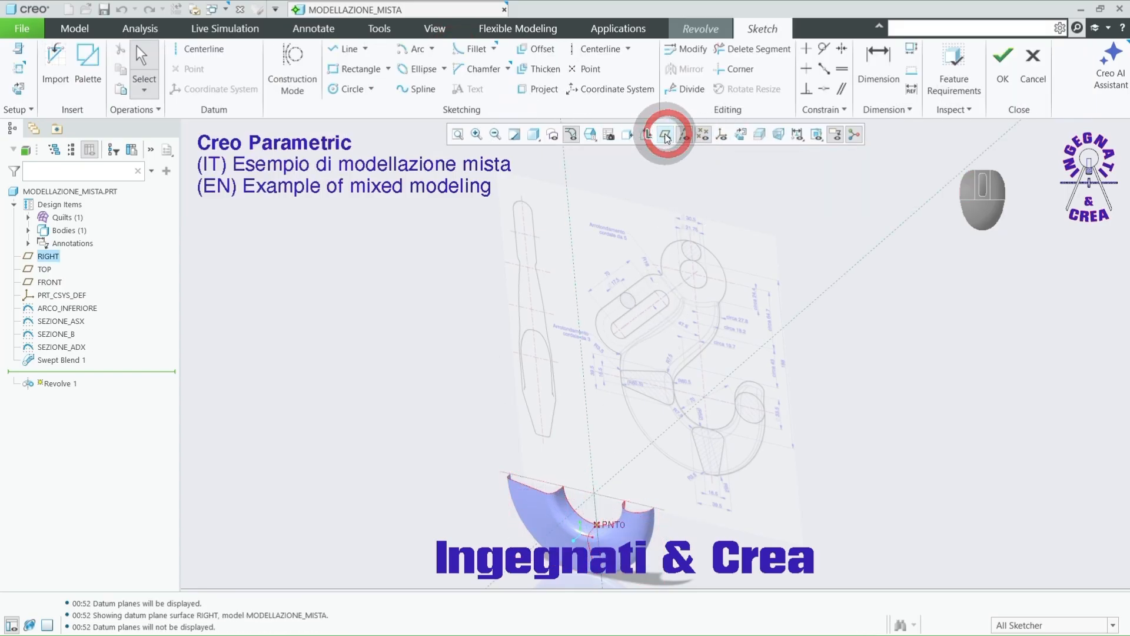
# Step: Sketch a circle about 31.9 in diameter, centred on the vertical reference line above the swept blend surface
pyautogui.click(345, 89)
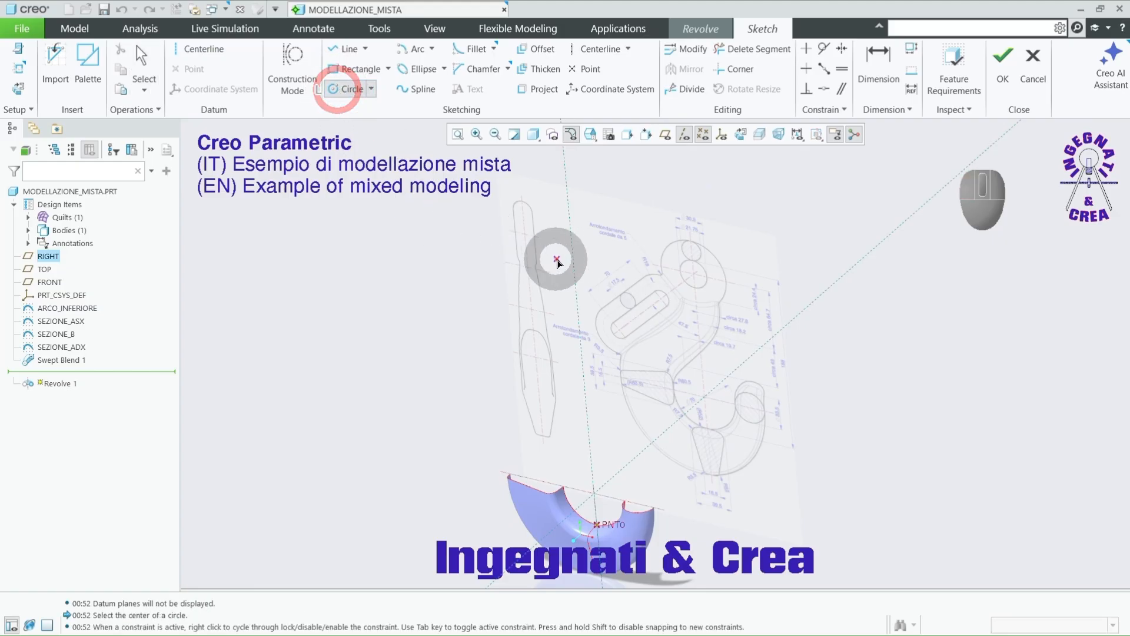
pyautogui.click(573, 262)
pyautogui.click(583, 255)
pyautogui.scroll(1, 587, 250)
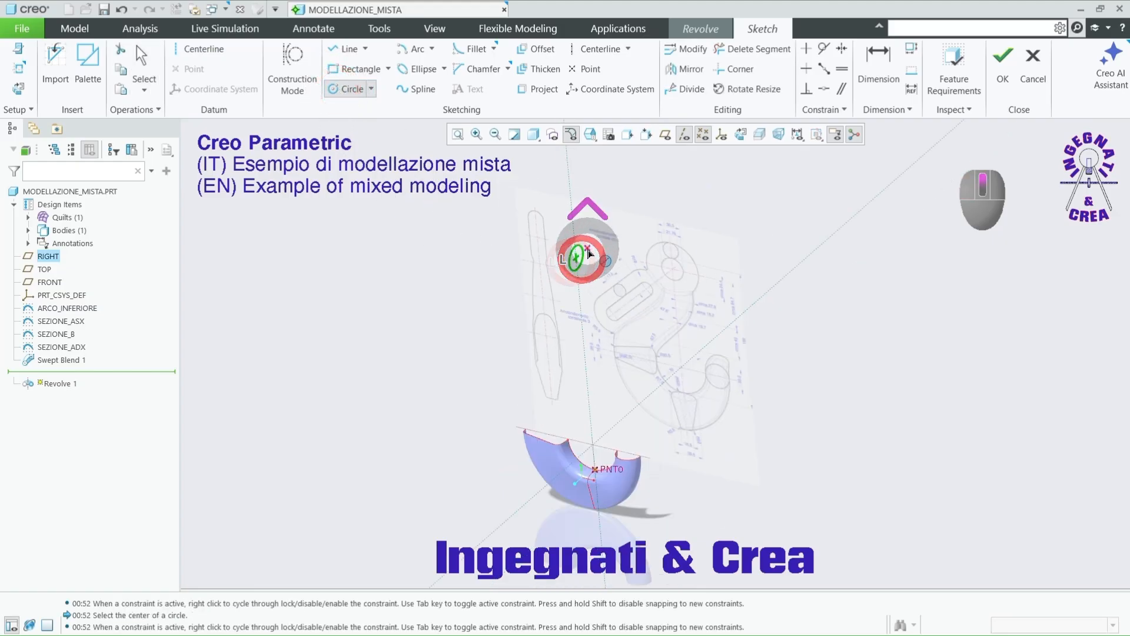
pyautogui.middleClick(587, 250)
# Step: Set the circle's diameter to 21.75
pyautogui.scroll(-5, 587, 250)
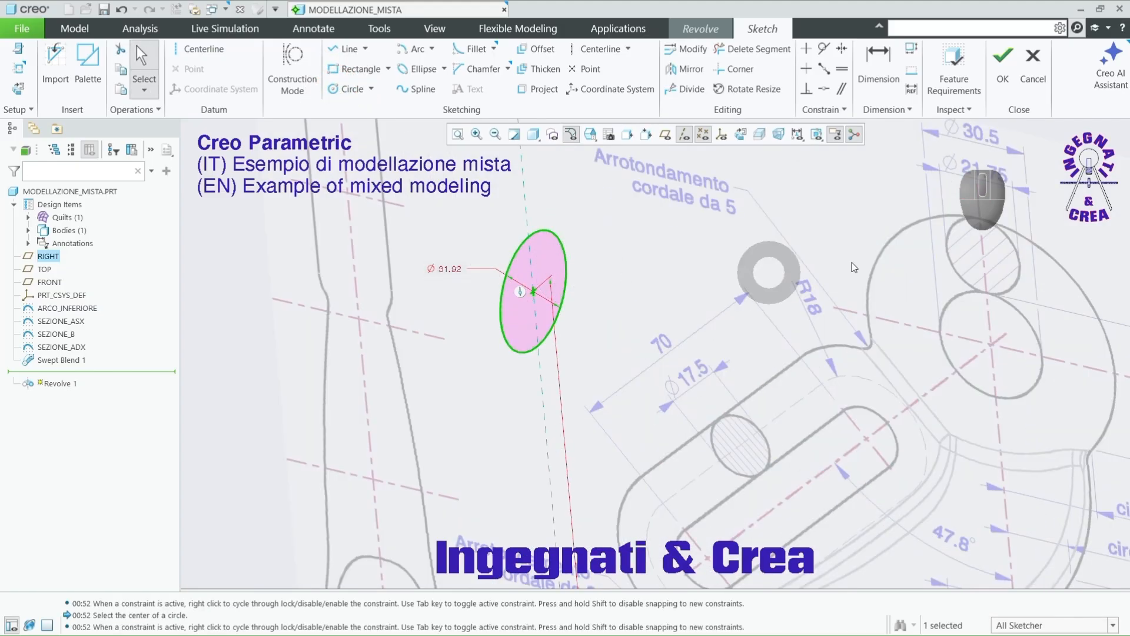
pyautogui.scroll(-3, 1000, 150)
pyautogui.scroll(2, 895, 183)
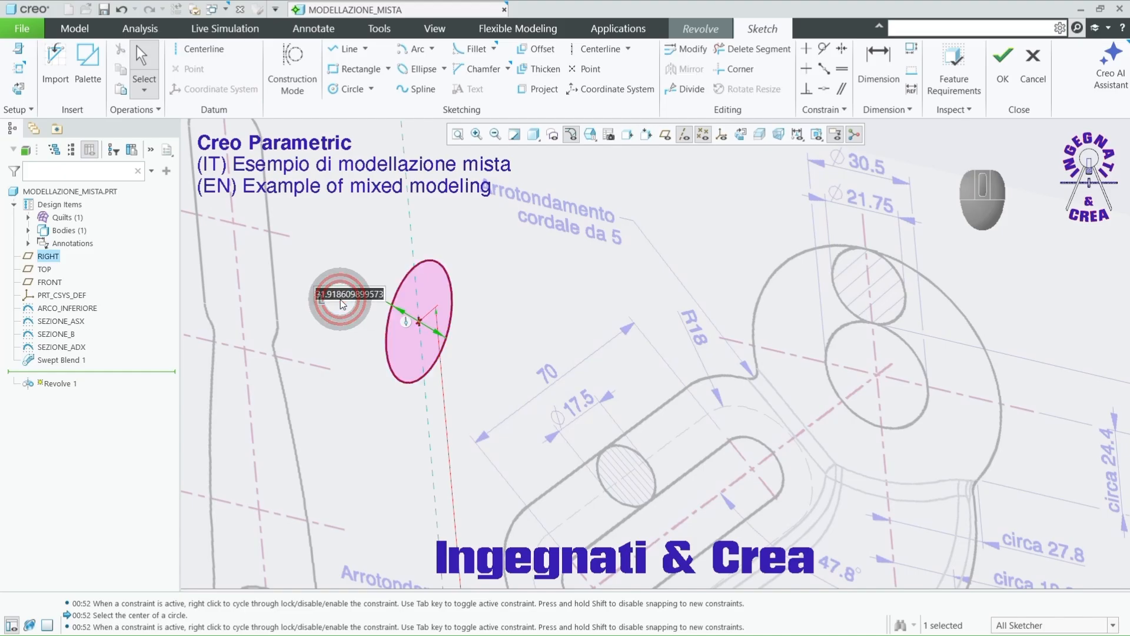
pyautogui.write('5')
pyautogui.press('Return')
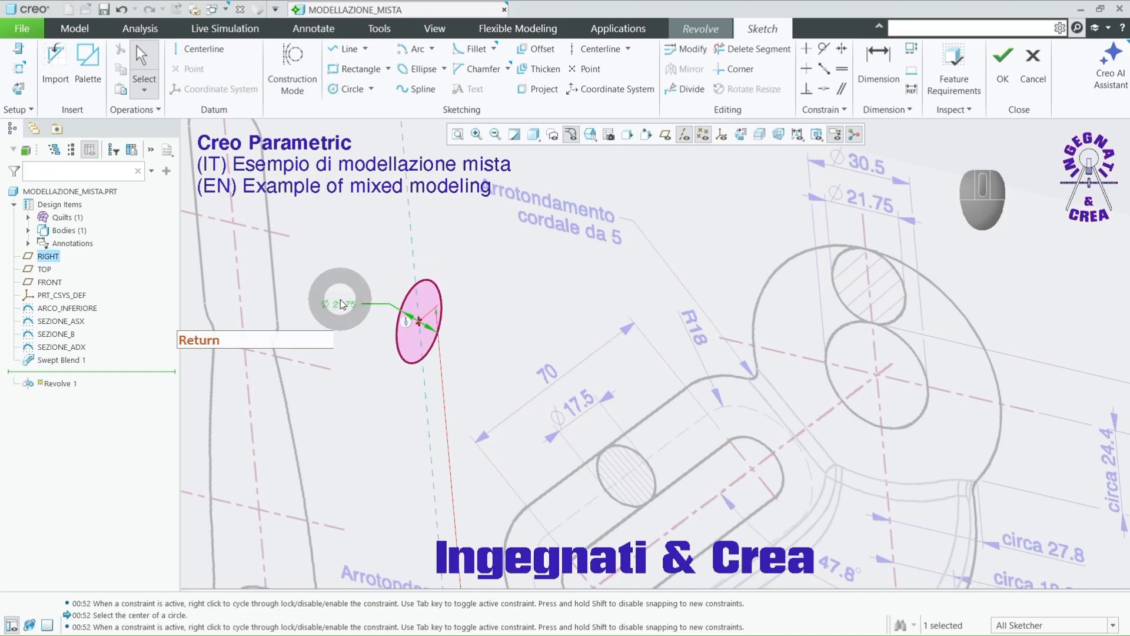
pyautogui.click(526, 302)
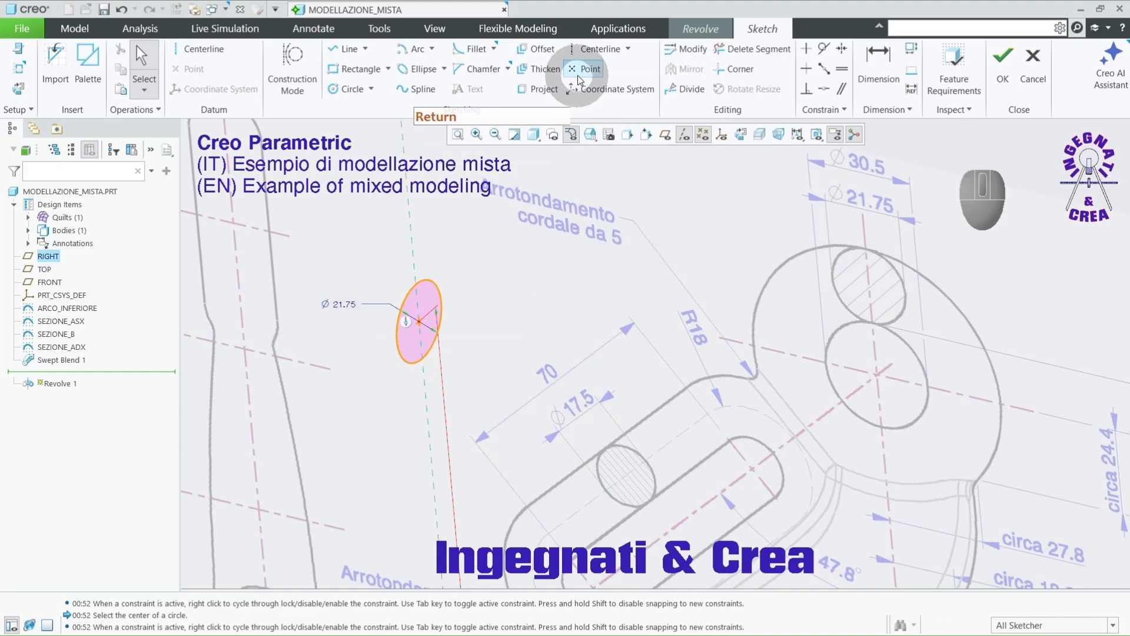
# Step: Place a sketch point where the circle's lower edge crosses the vertical reference line
pyautogui.click(576, 69)
pyautogui.click(422, 360)
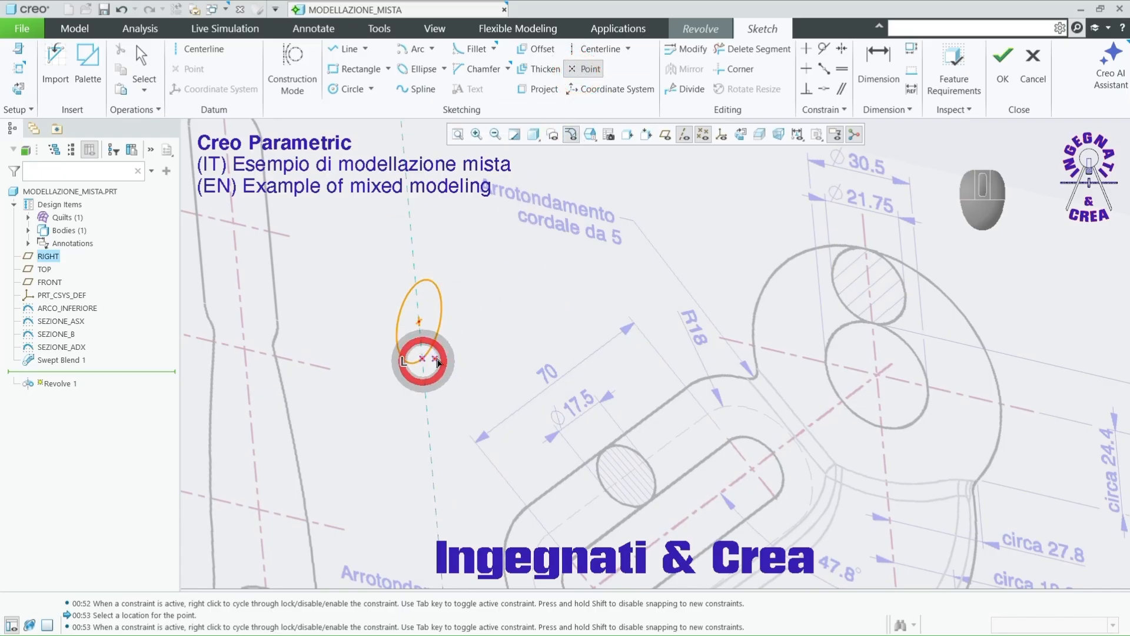
pyautogui.middleClick(499, 332)
# Step: Dimension the vertical distance between the sketch point on the circle and PNT0 on the swept blend, setting it to 188
pyautogui.moveTo(499, 333)
pyautogui.mouseDown(button='middle')
pyautogui.moveTo(513, 224)
pyautogui.moveTo(517, 262)
pyautogui.mouseUp(button='middle')
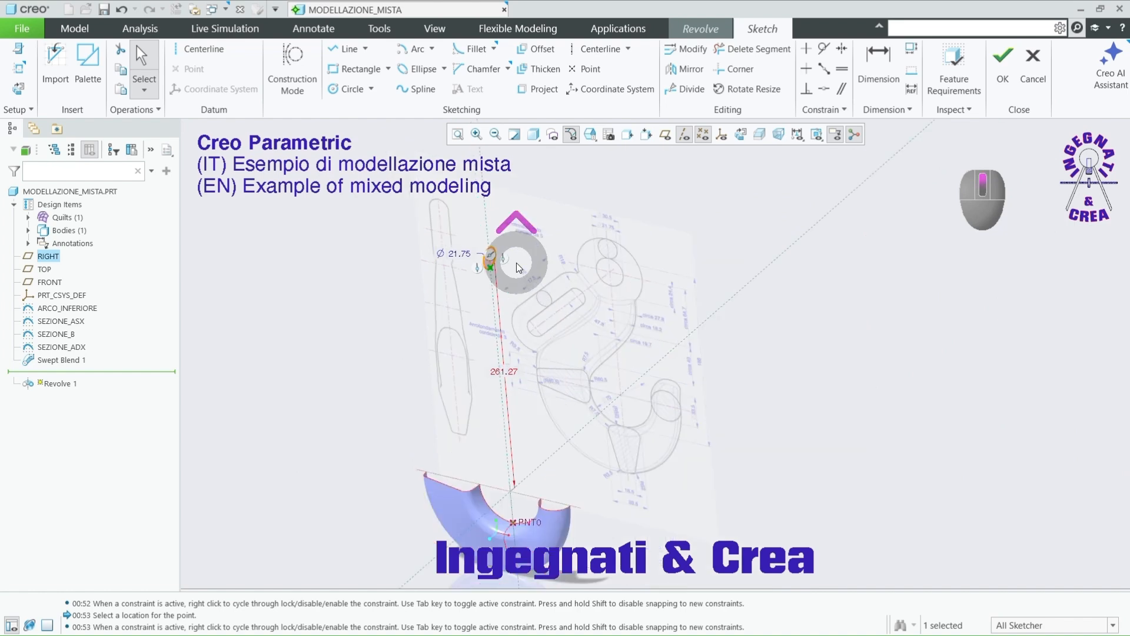
pyautogui.scroll(2, 539, 412)
pyautogui.scroll(-4, 513, 485)
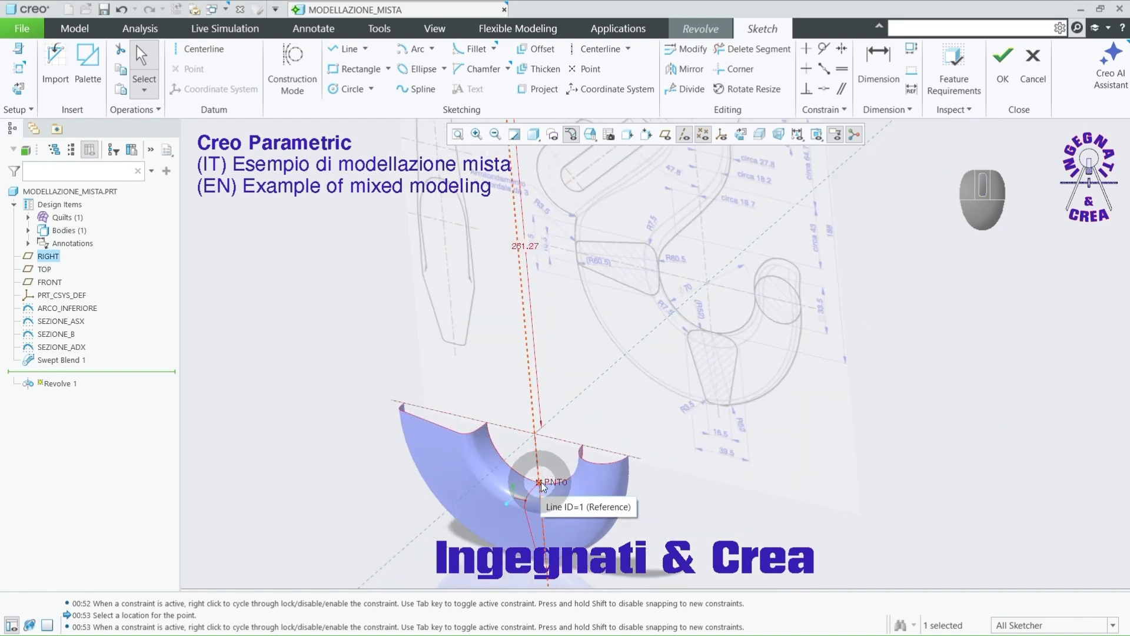
pyautogui.scroll(-6, 838, 219)
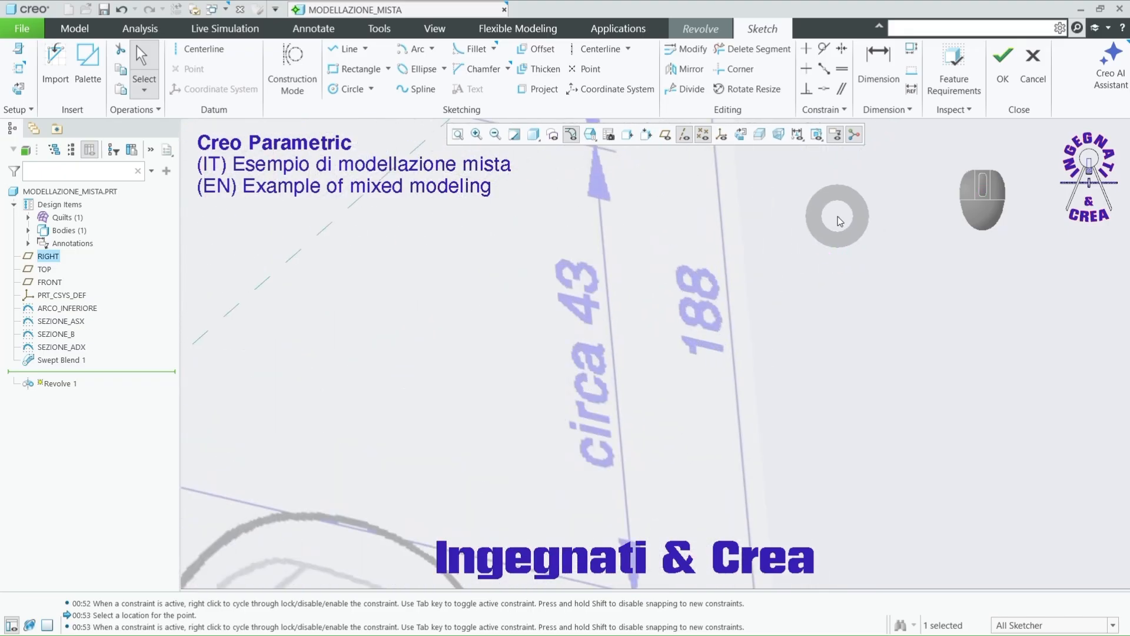
pyautogui.scroll(7, 838, 227)
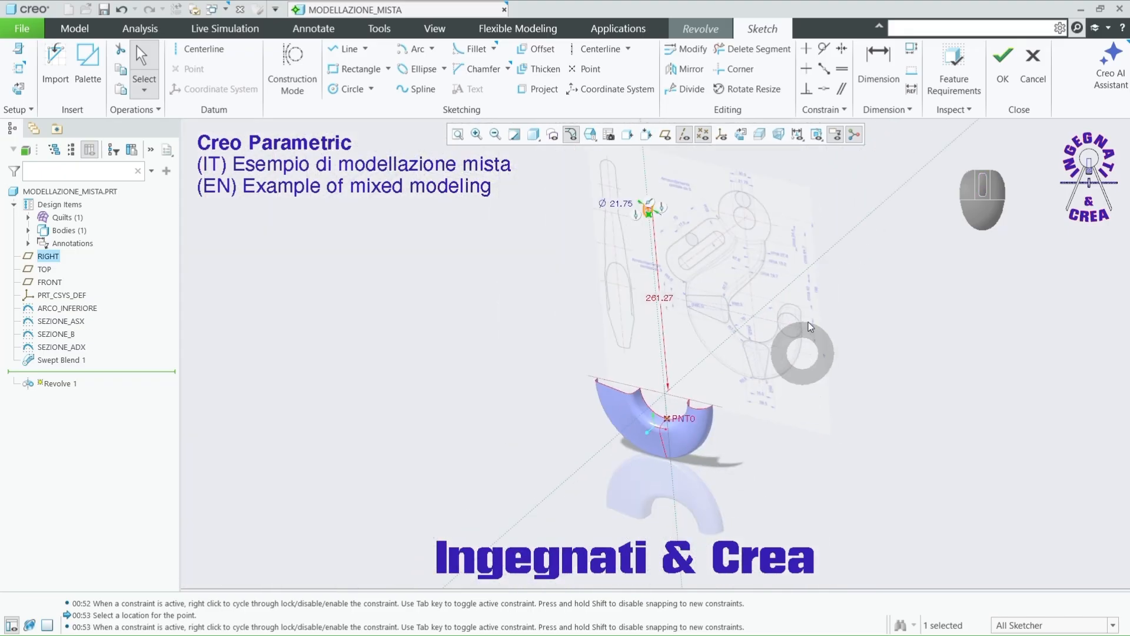
pyautogui.scroll(2, 732, 194)
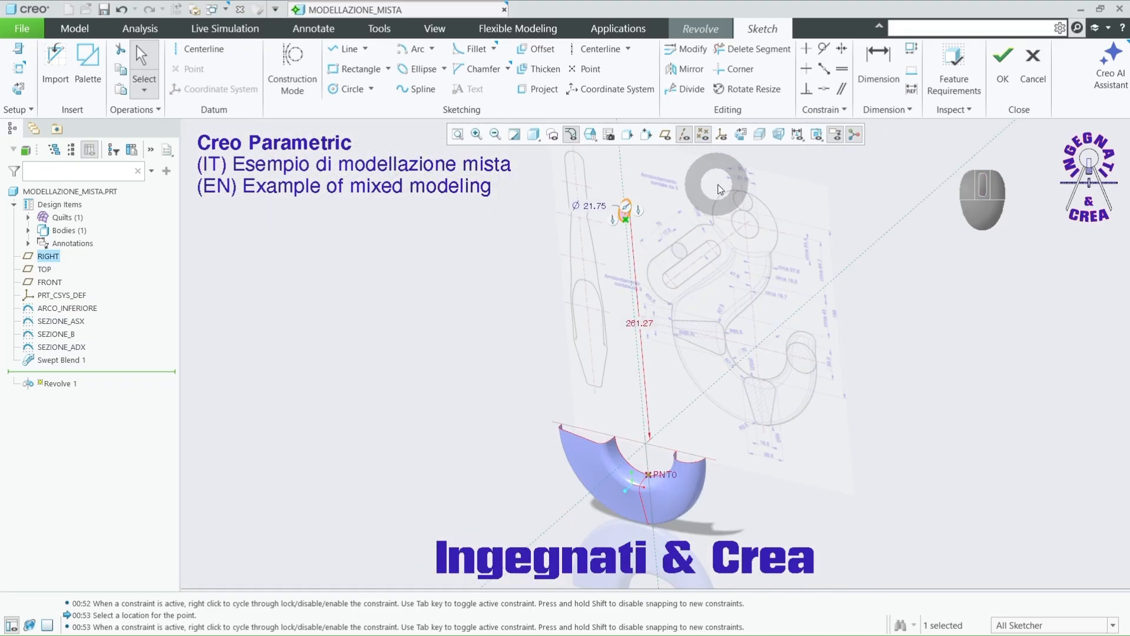
pyautogui.click(878, 59)
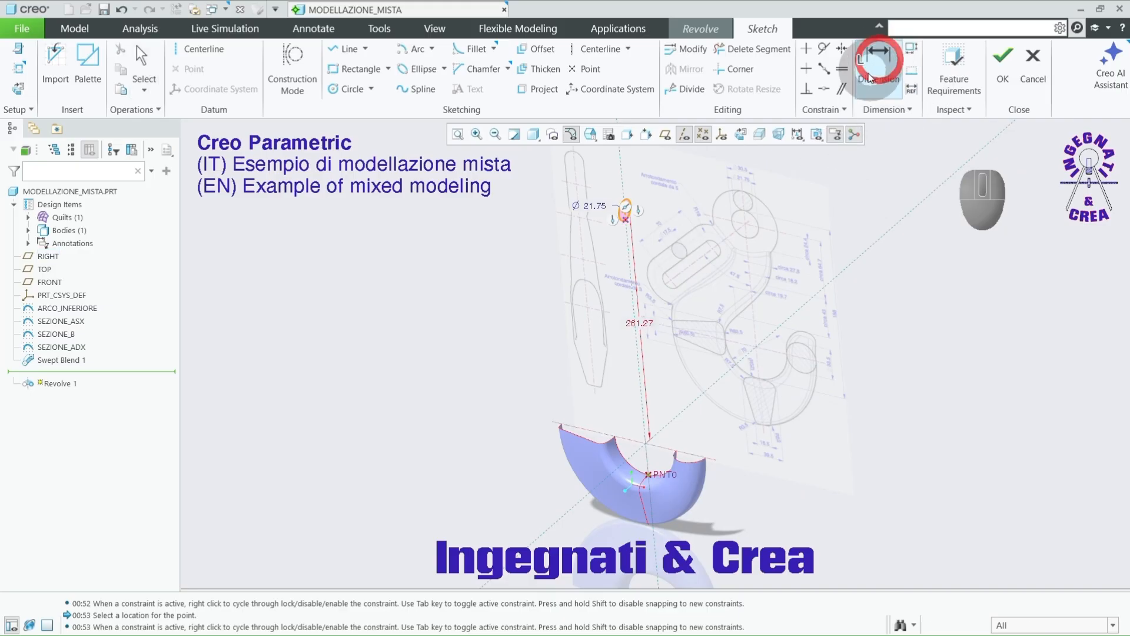
pyautogui.click(628, 225)
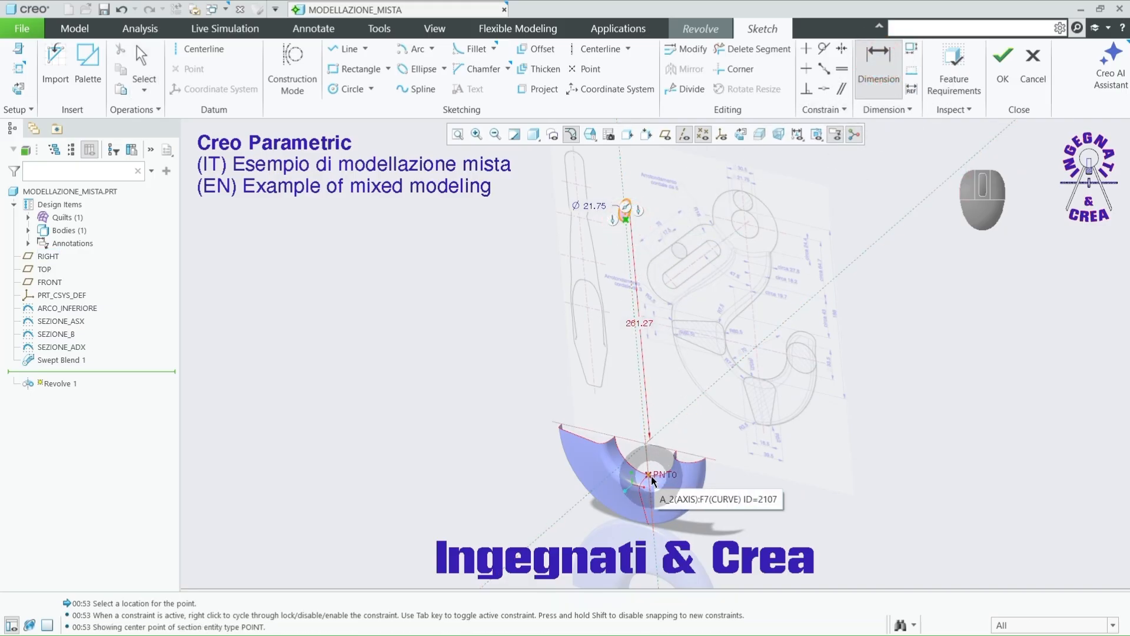
pyautogui.scroll(-3, 652, 480)
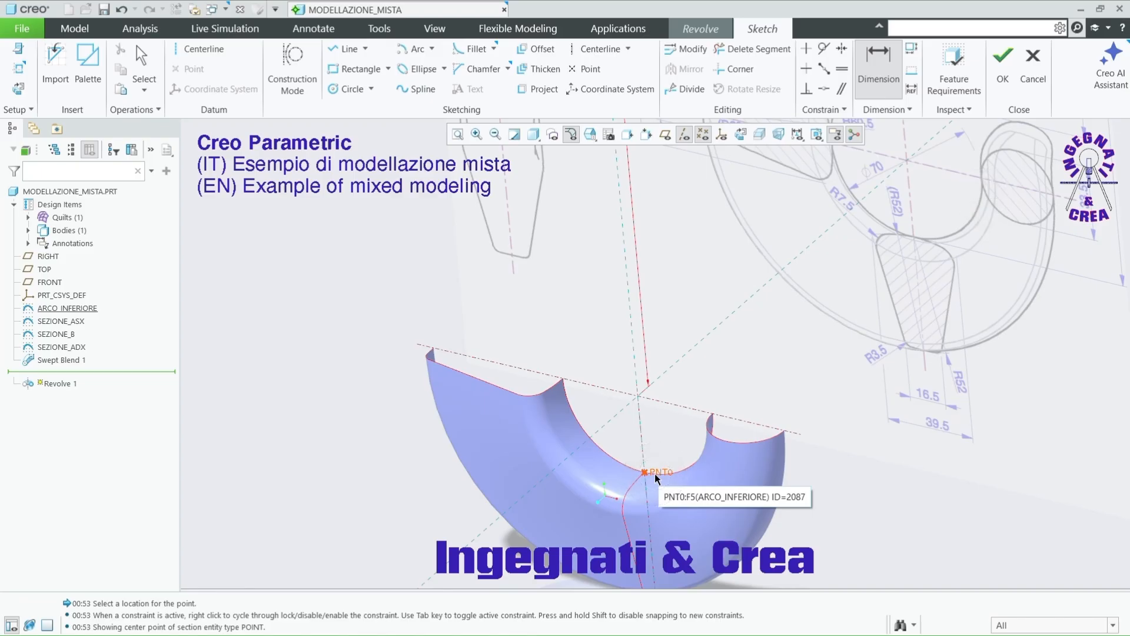
pyautogui.click(655, 478)
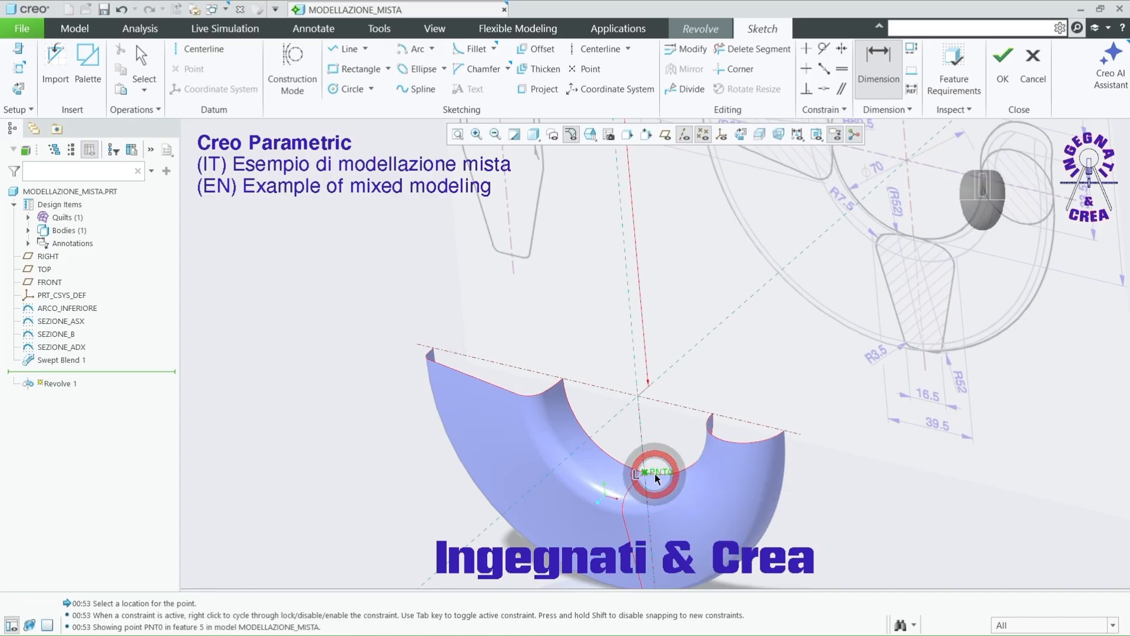
pyautogui.scroll(4, 528, 503)
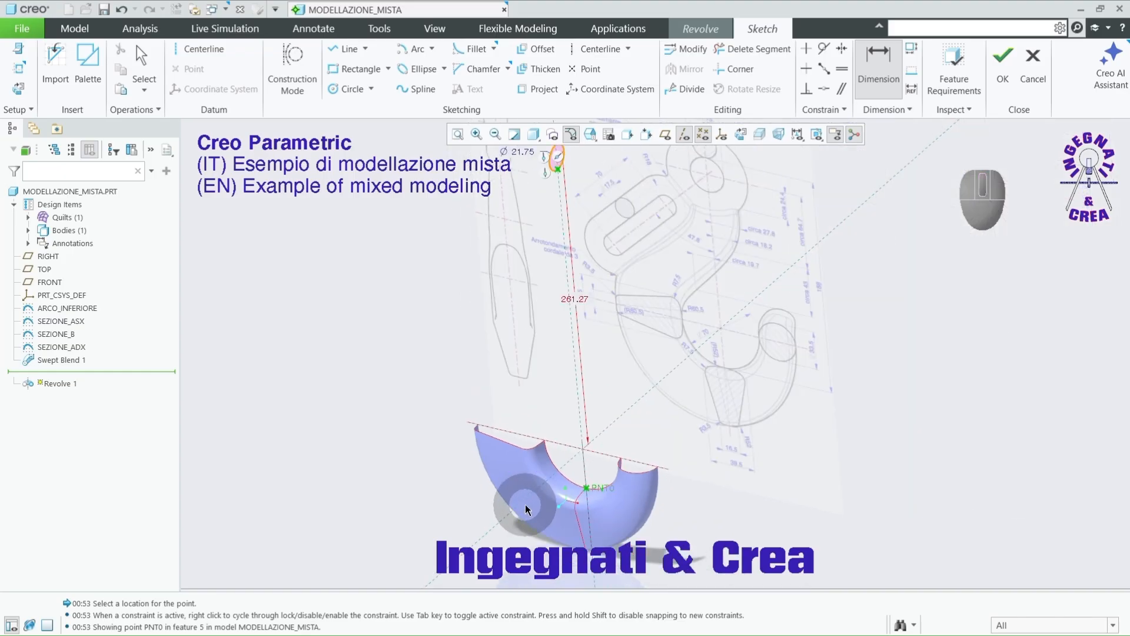
pyautogui.middleClick(643, 283)
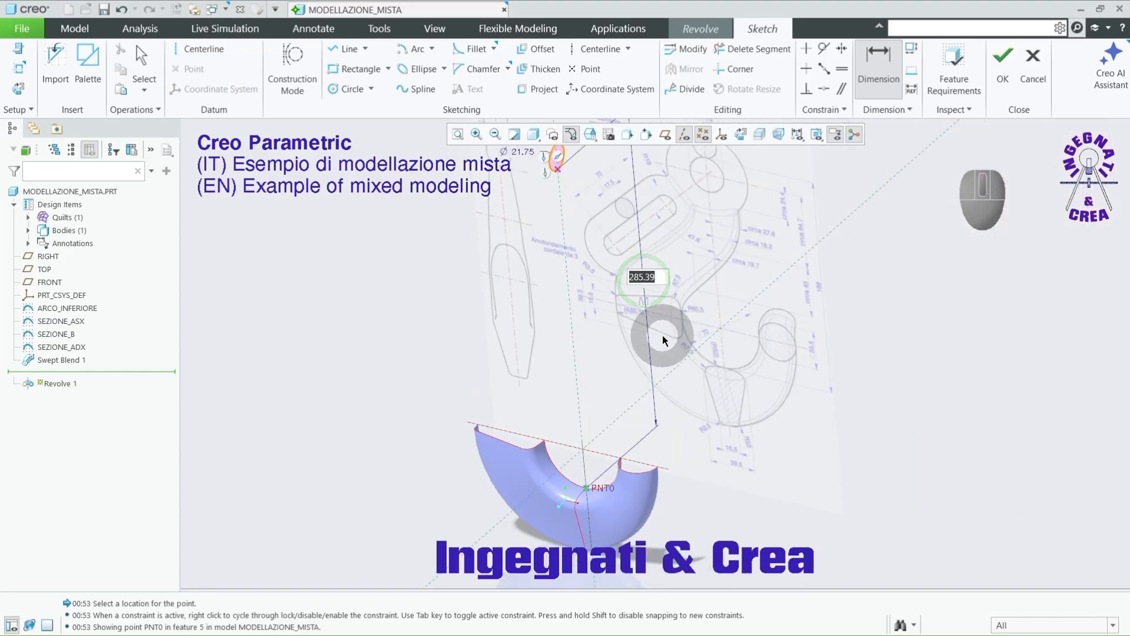
pyautogui.write('188')
pyautogui.press('Return')
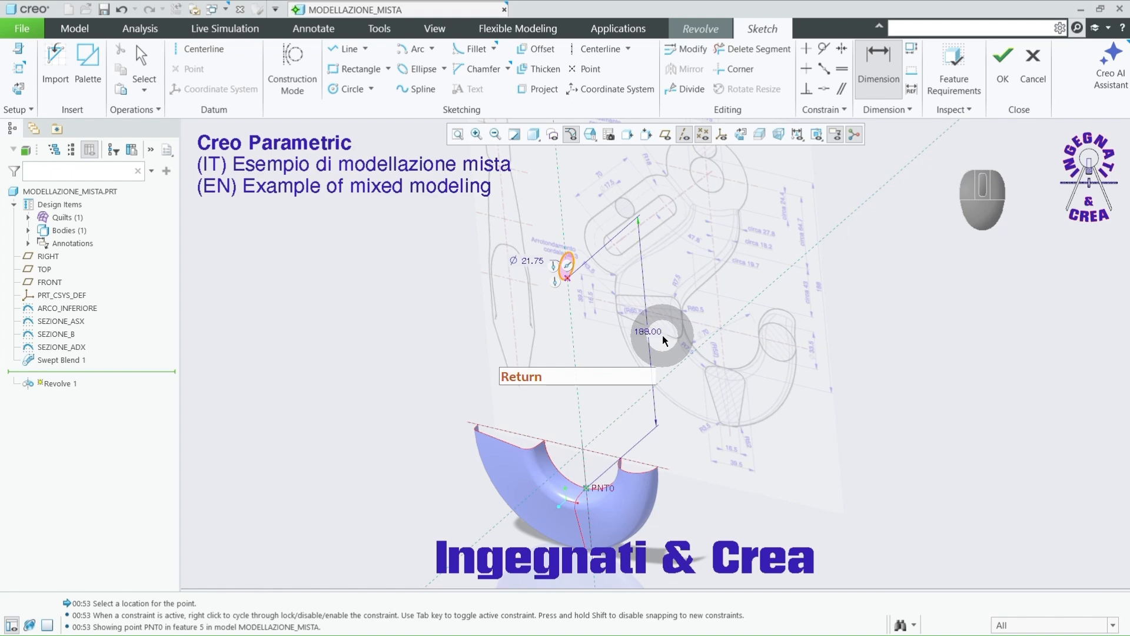
# Step: Draw a horizontal datum centerline just below the circle, about 21.6 in diametral distance from the sketch point
pyautogui.click(204, 50)
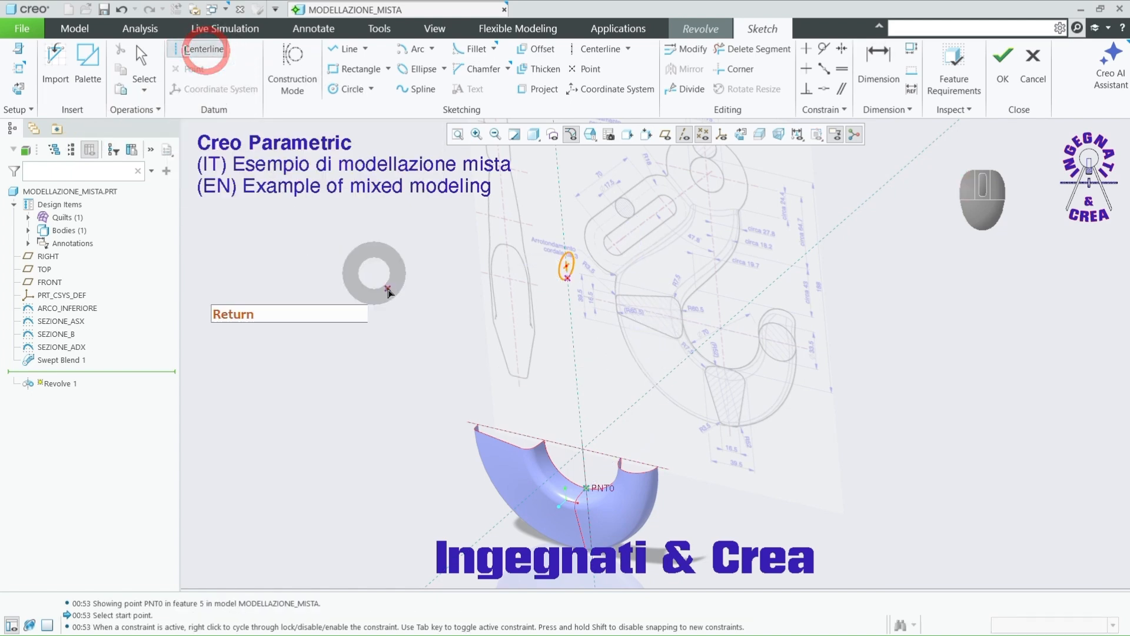
pyautogui.scroll(-5, 618, 270)
pyautogui.click(462, 340)
pyautogui.click(511, 301)
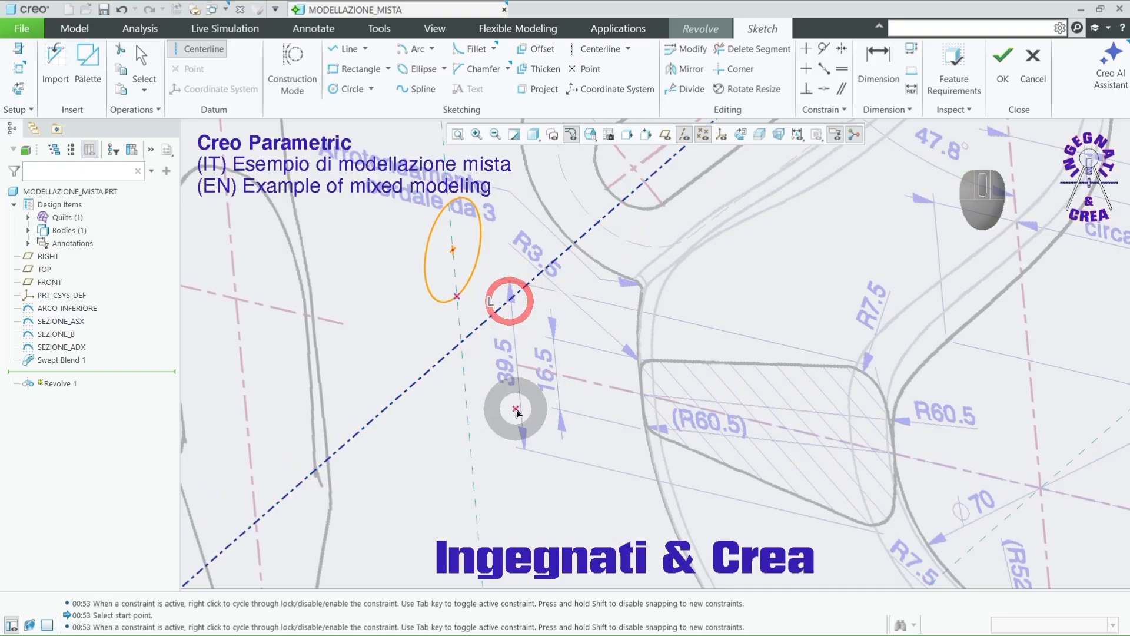
pyautogui.scroll(2, 504, 399)
pyautogui.middleClick(596, 324)
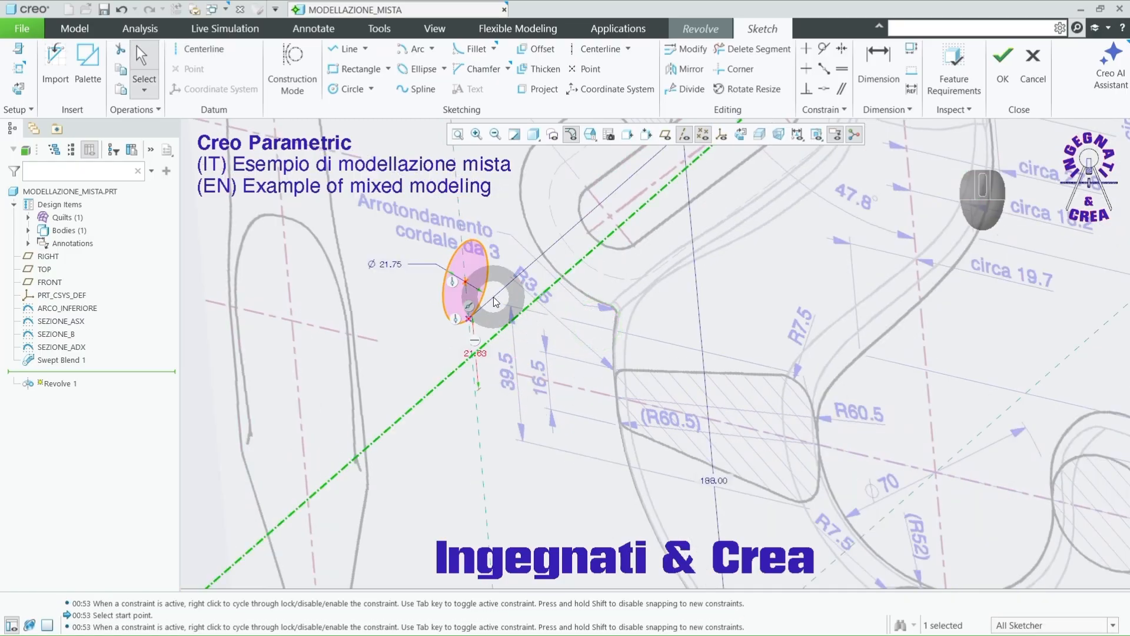
# Step: Set the diametral dimension between the sketch point and the horizontal centerline to 30.5
pyautogui.scroll(-3, 503, 343)
pyautogui.moveTo(454, 362); pyautogui.dragTo(489, 346)
pyautogui.scroll(2, 543, 411)
pyautogui.scroll(4, 545, 415)
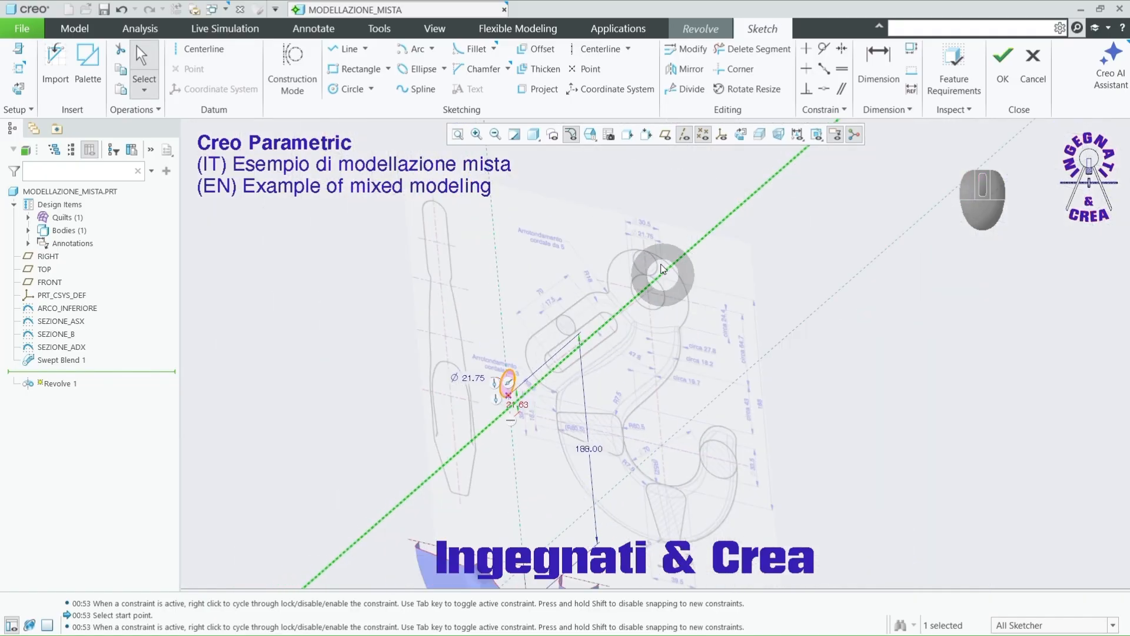
pyautogui.scroll(-5, 647, 229)
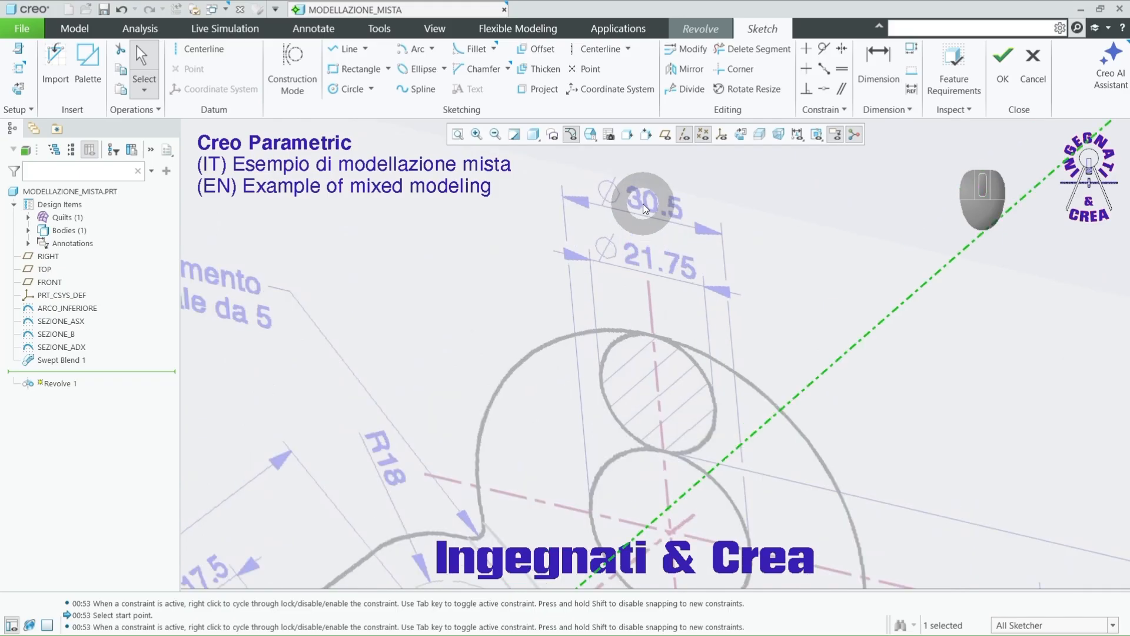
pyautogui.scroll(6, 641, 206)
pyautogui.scroll(-4, 506, 406)
pyautogui.scroll(-3, 601, 431)
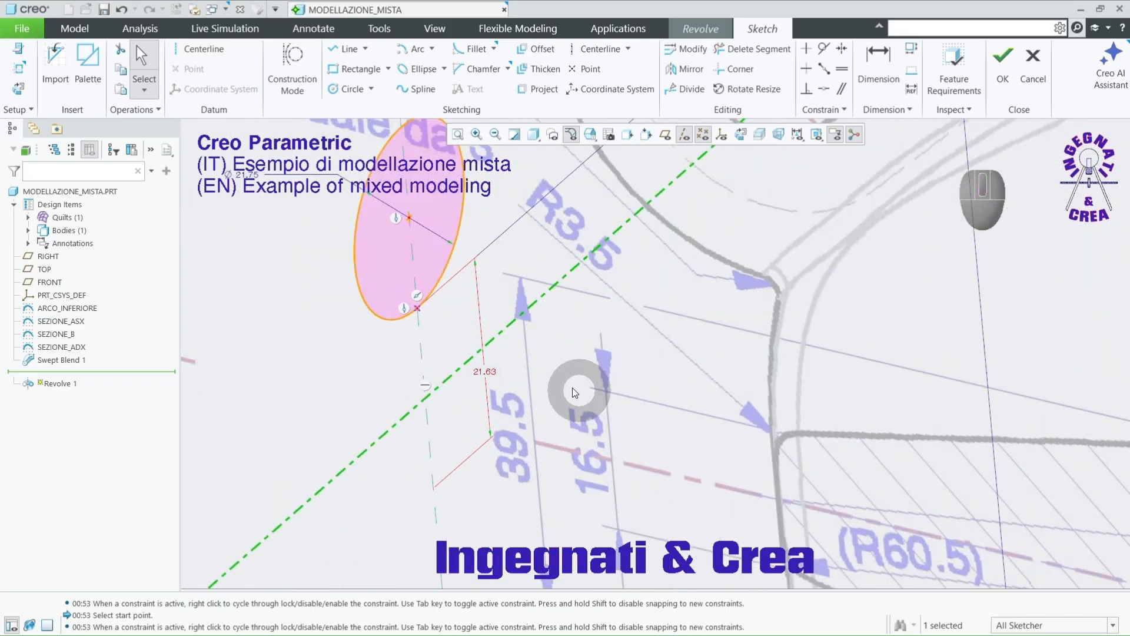
pyautogui.click(493, 374)
pyautogui.write('30.5')
pyautogui.press('Return')
pyautogui.scroll(5, 512, 326)
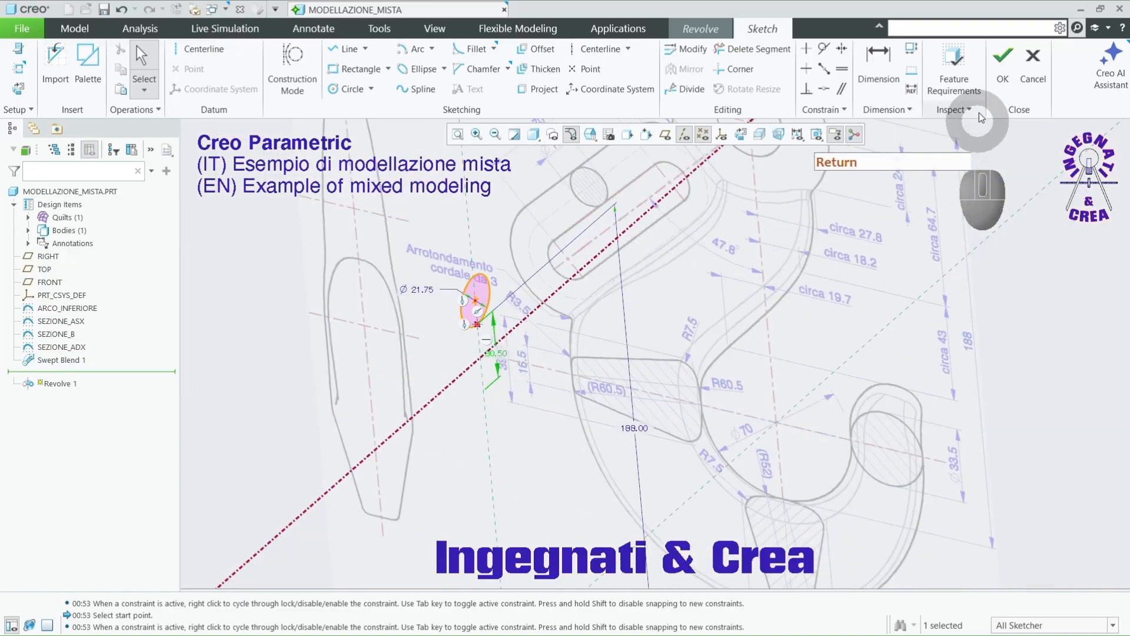
# Step: Accept the sketch and complete the Revolve as a solid ring about the horizontal centerline
pyautogui.click(1004, 66)
pyautogui.click(728, 69)
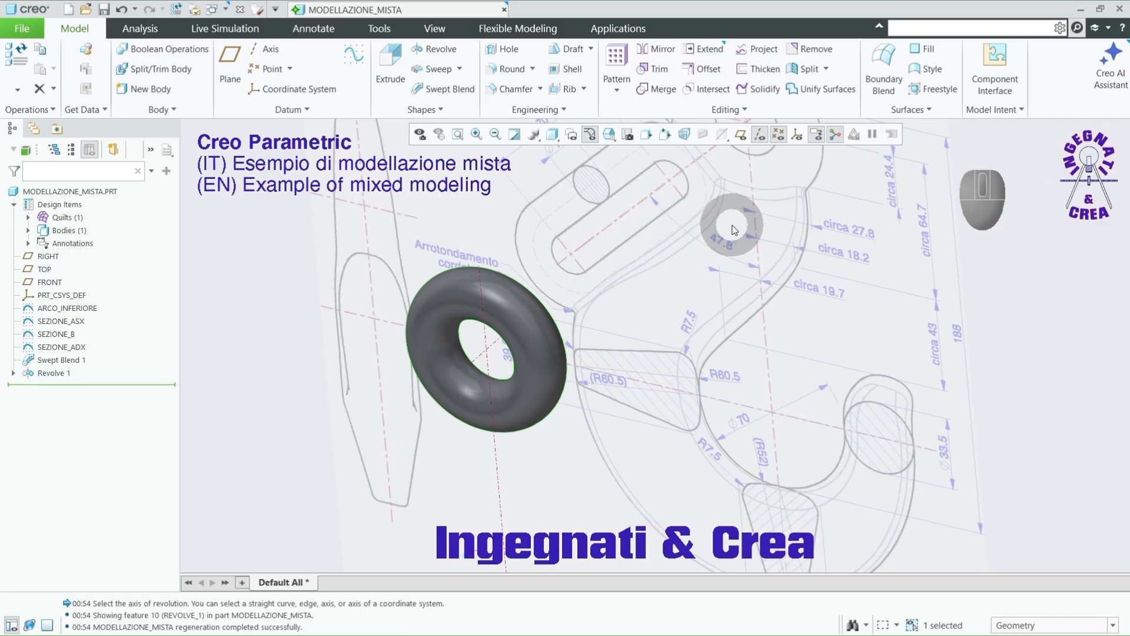
pyautogui.scroll(1, 632, 252)
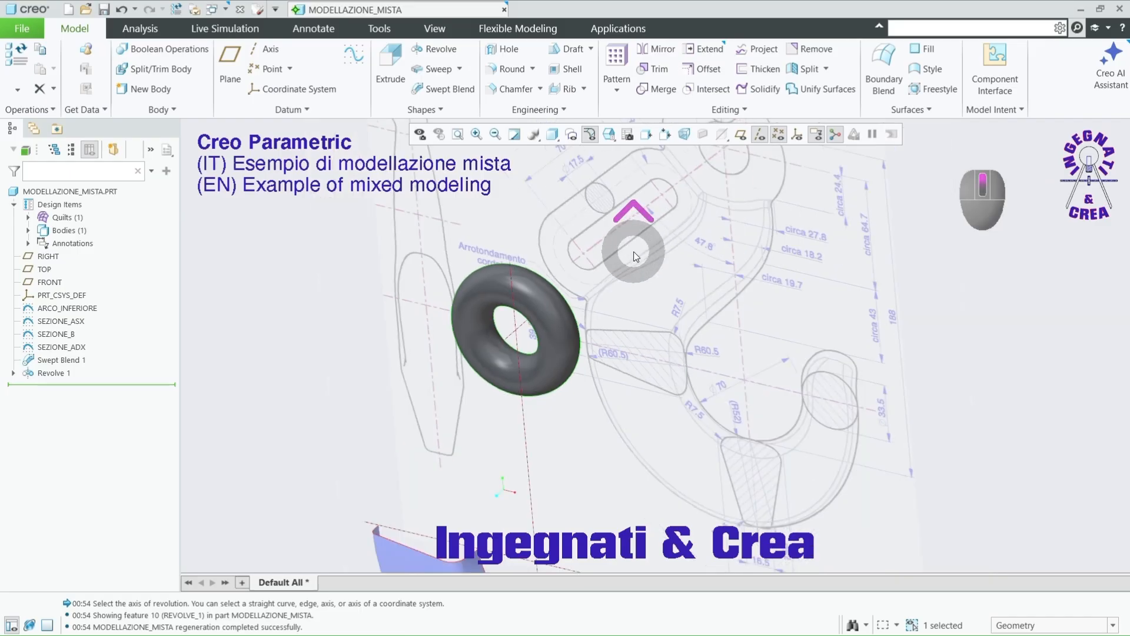
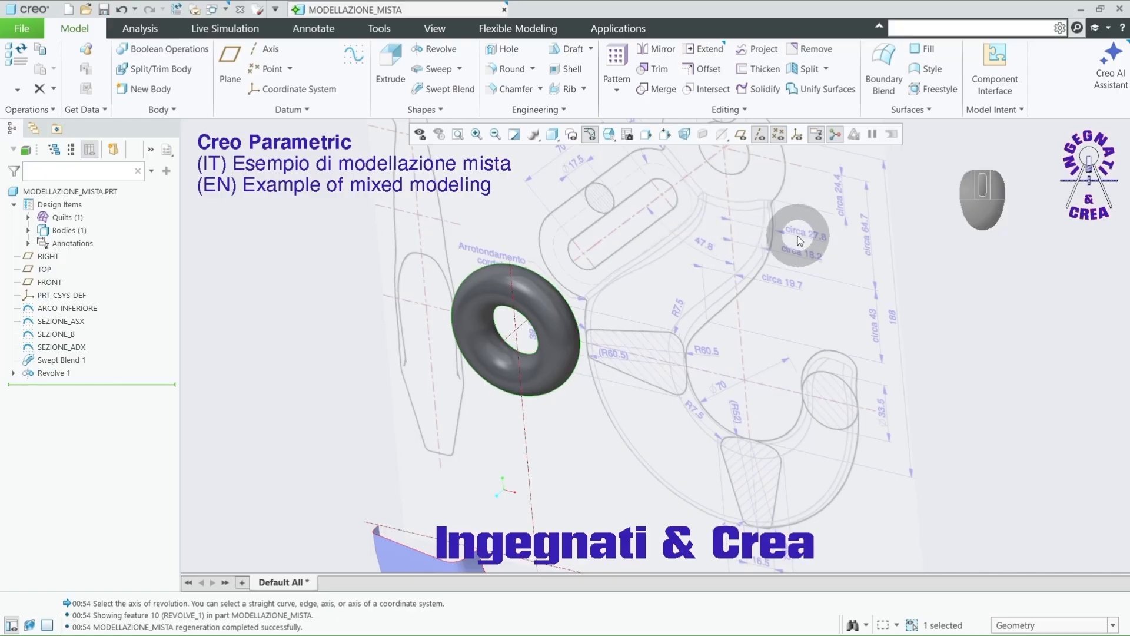
# Step: Create a datum plane through the ring's revolve axis and parallel to the TOP plane
pyautogui.scroll(-2, 769, 185)
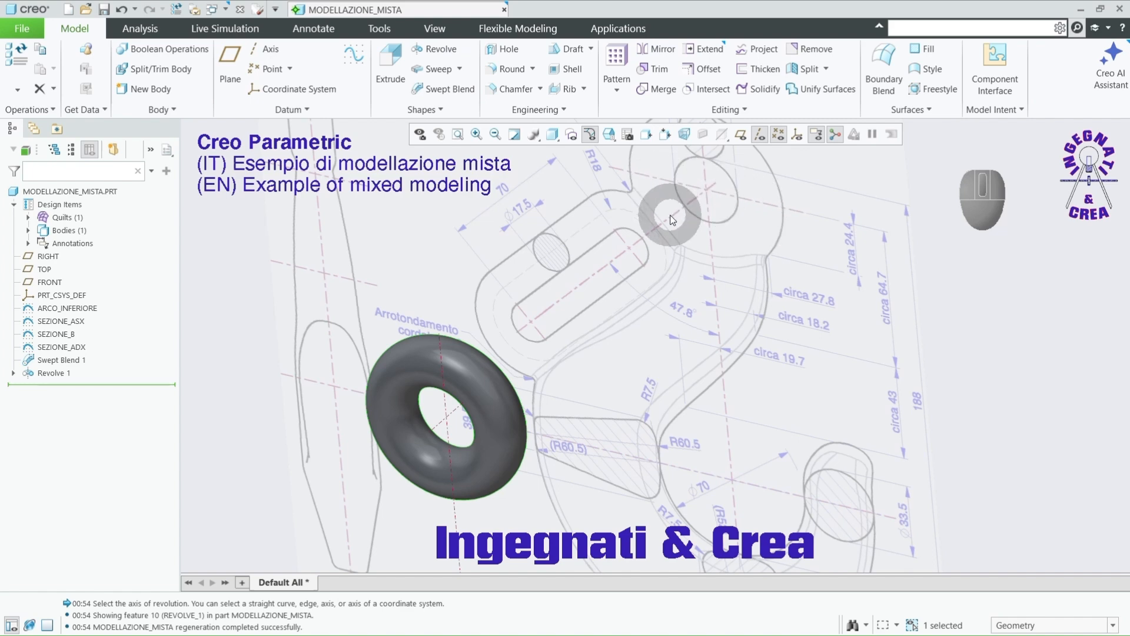
pyautogui.moveTo(668, 217)
pyautogui.mouseDown(button='middle')
pyautogui.moveTo(661, 177)
pyautogui.moveTo(643, 182)
pyautogui.mouseUp(button='middle')
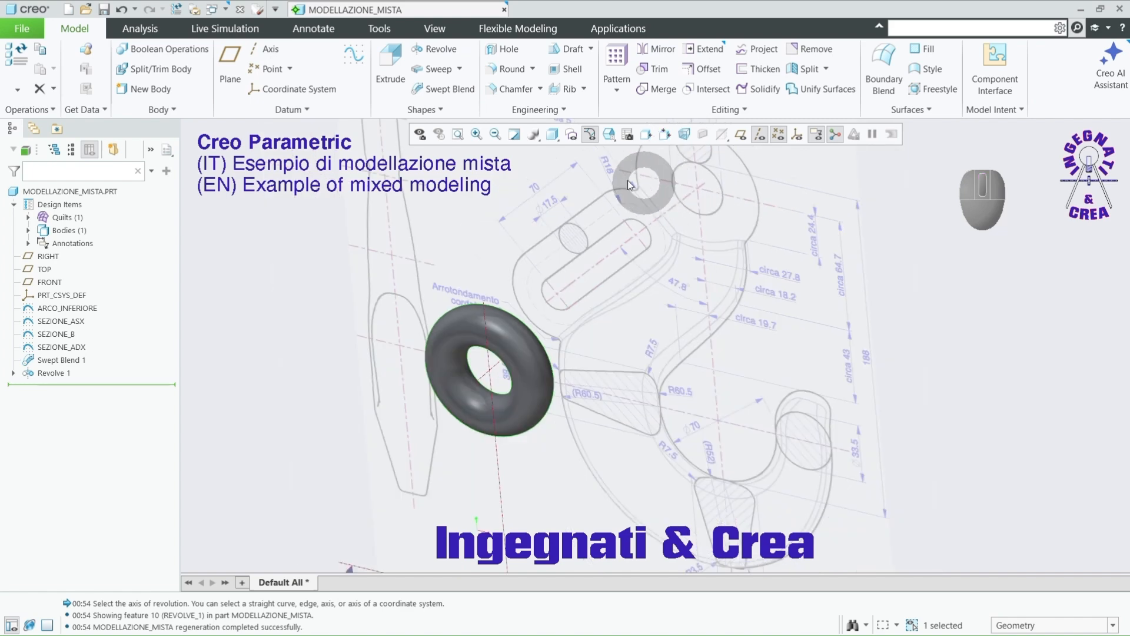
pyautogui.click(228, 72)
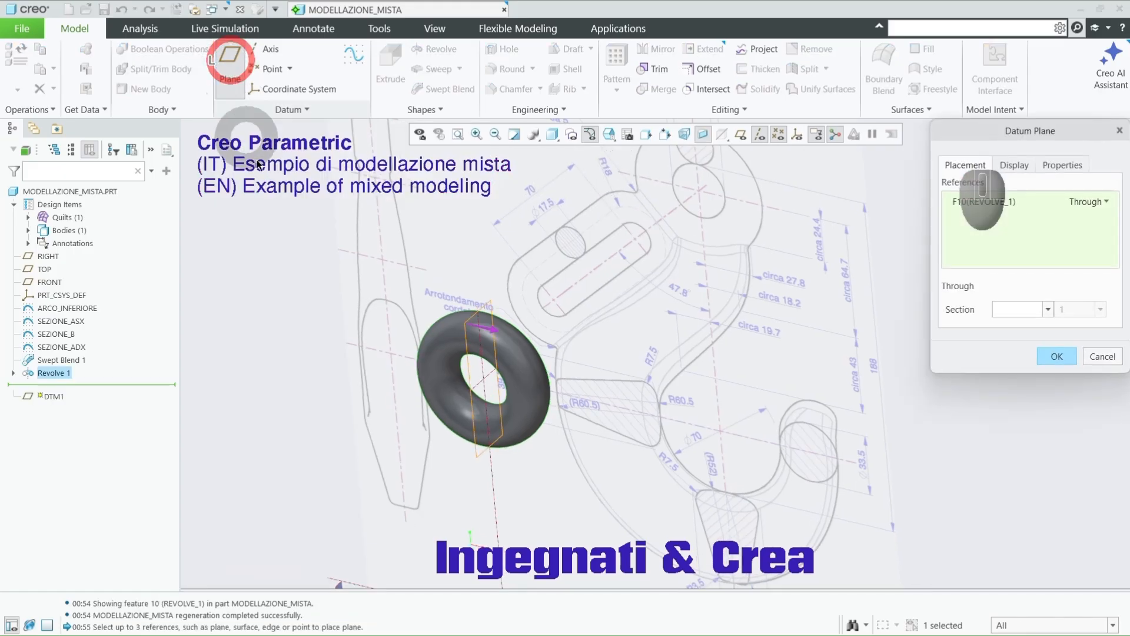
pyautogui.click(478, 383)
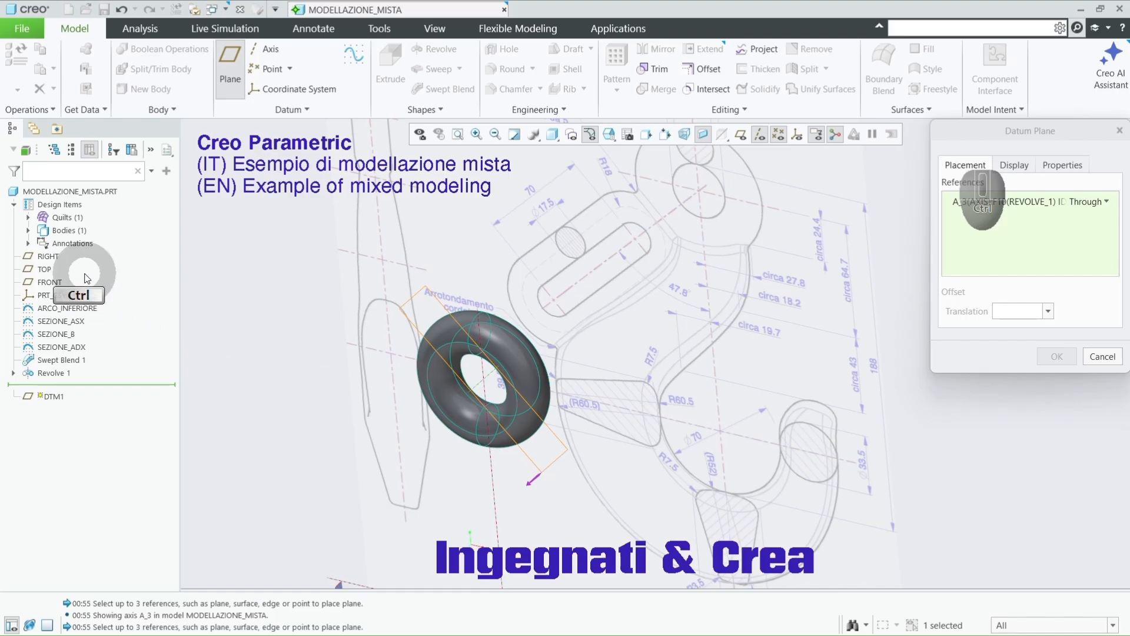
pyautogui.keyDown('ctrl'); pyautogui.click(44, 268); pyautogui.keyUp('ctrl')
pyautogui.click(1088, 221)
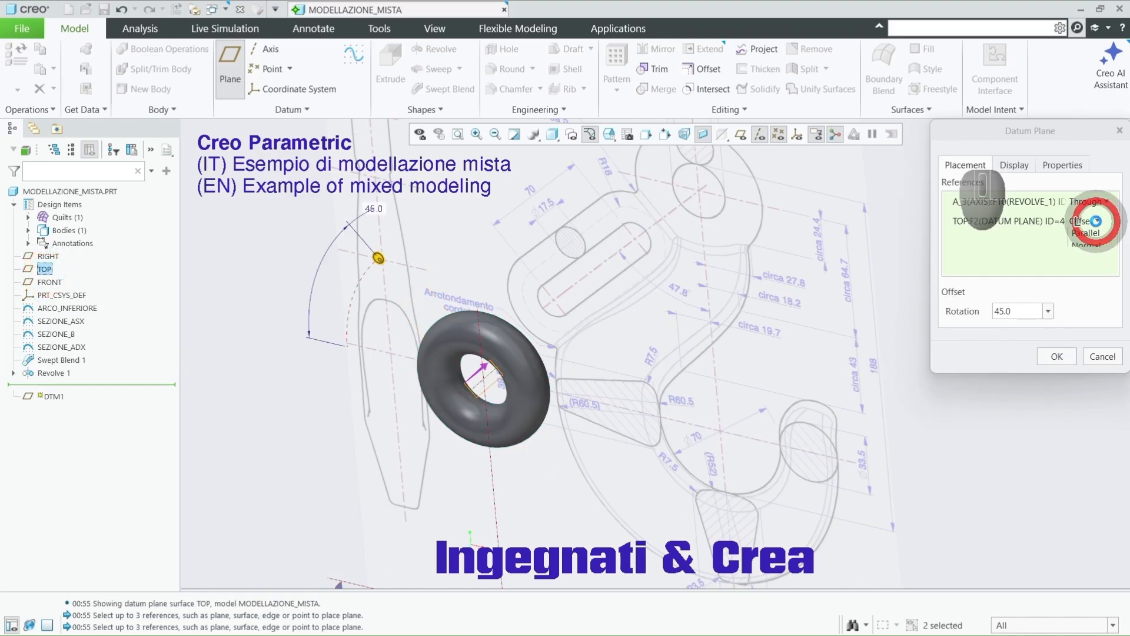
pyautogui.click(1092, 250)
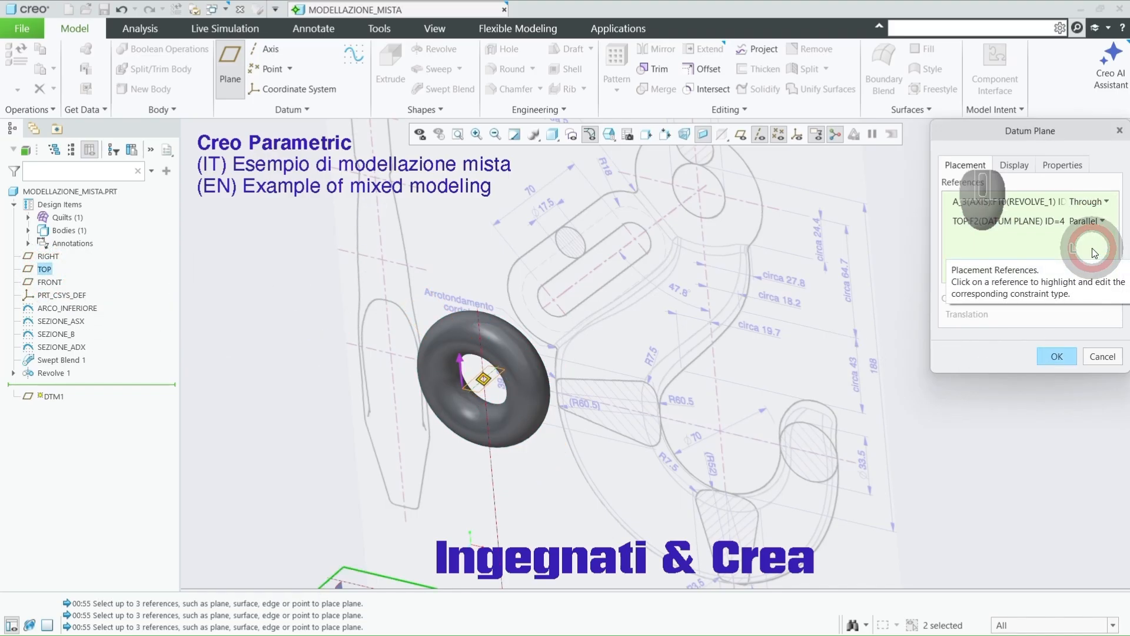
pyautogui.click(1048, 356)
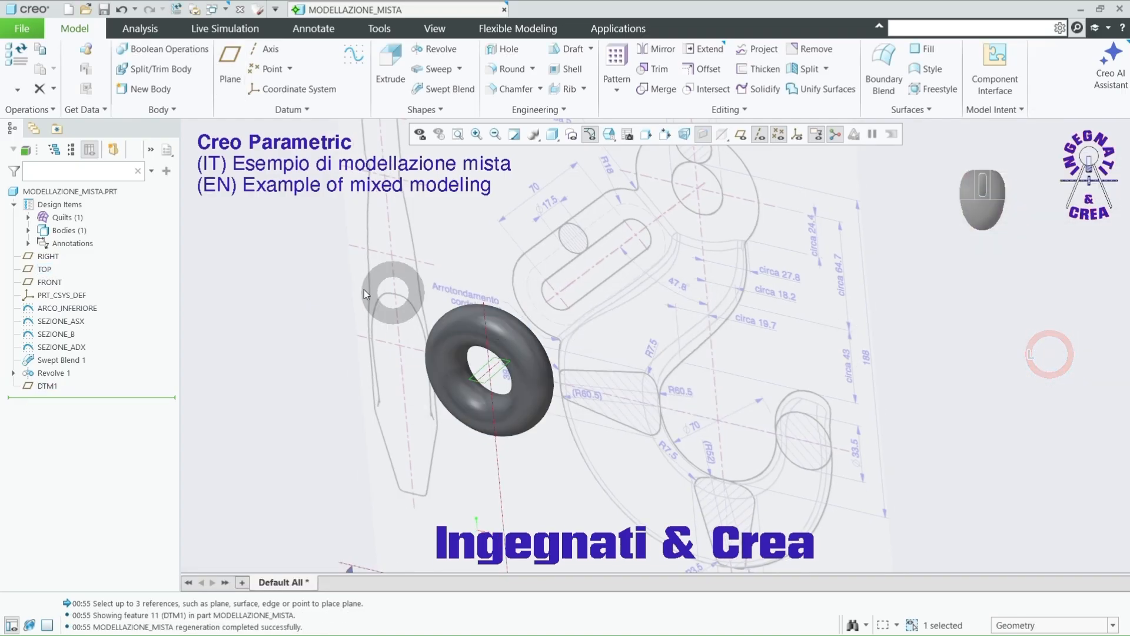
pyautogui.click(279, 274)
# Step: Start a sketch on DTM1 with the RIGHT plane as the right-facing orientation reference
pyautogui.click(351, 77)
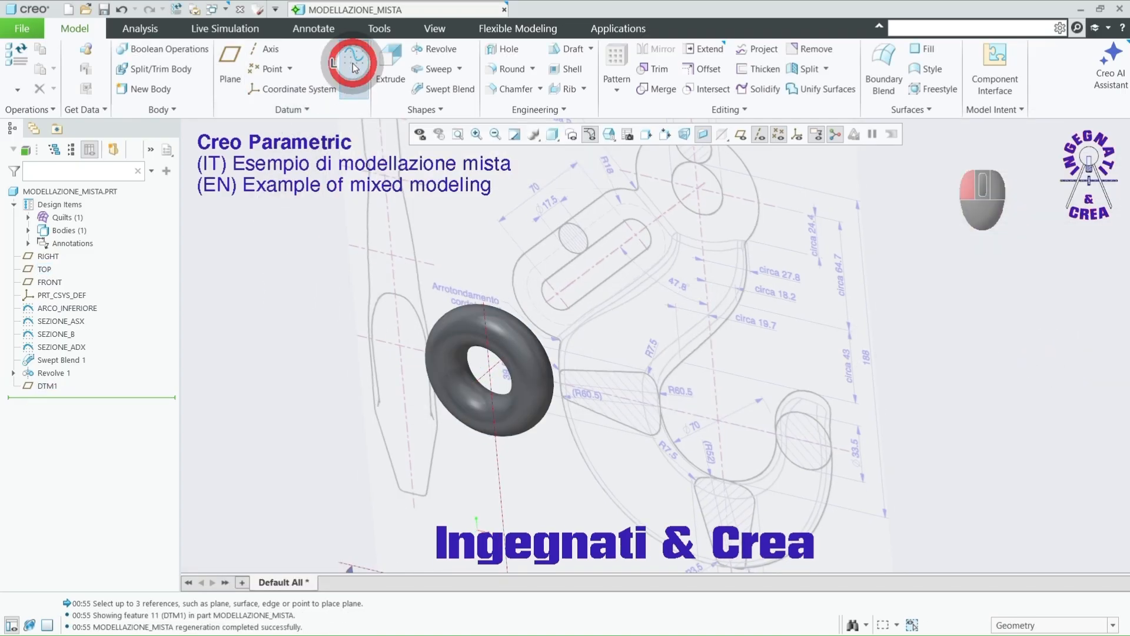
pyautogui.click(46, 385)
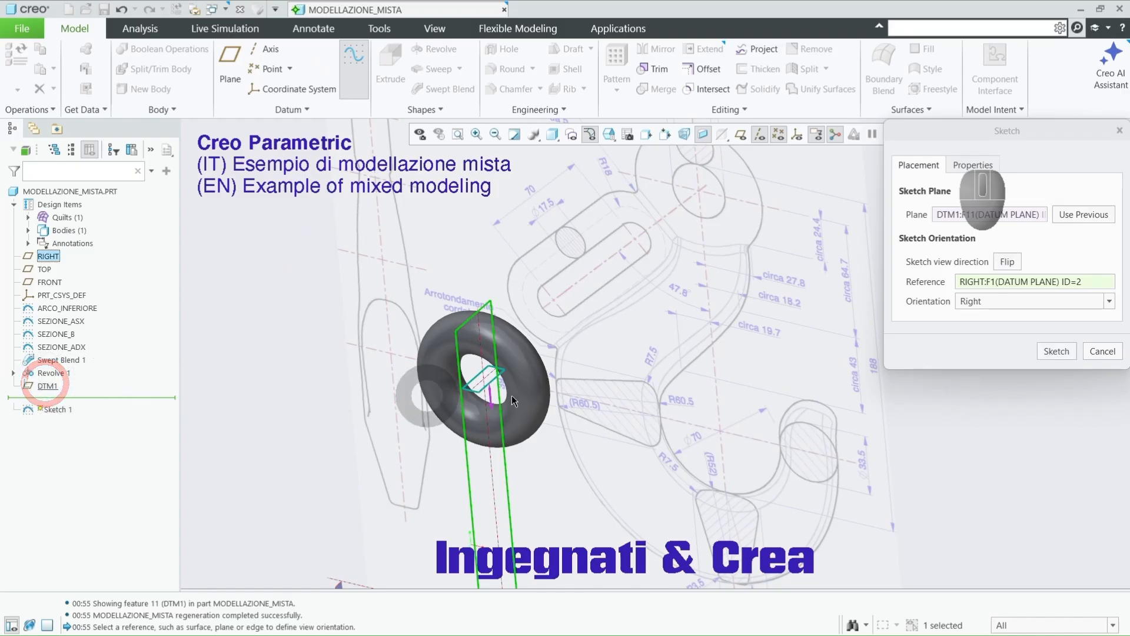
pyautogui.click(1055, 352)
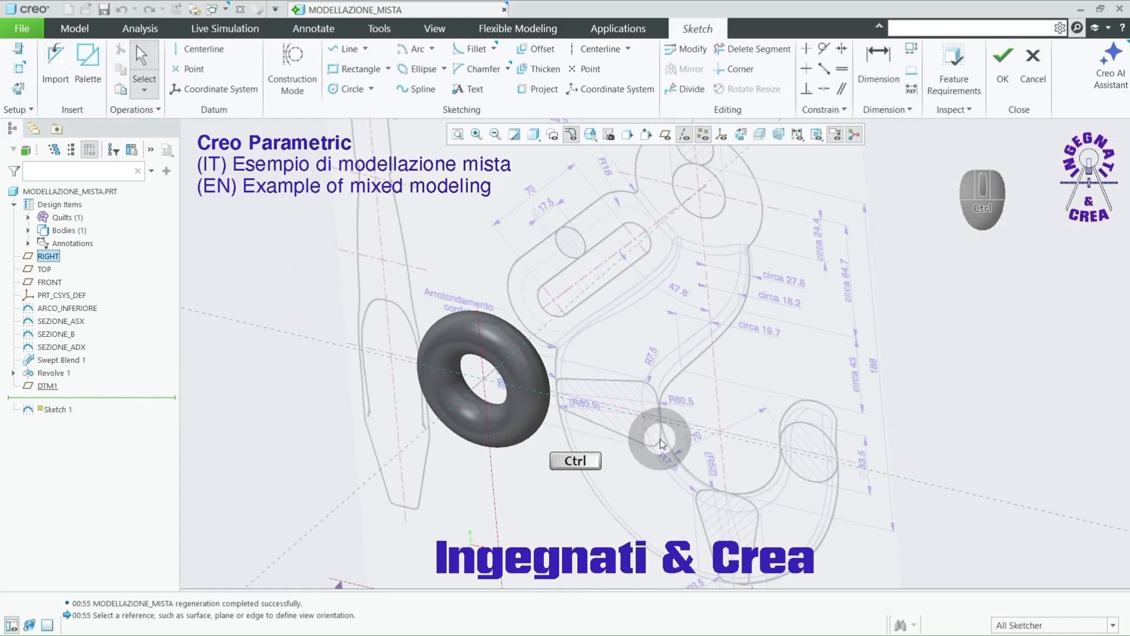
# Step: Paste the copied section profile into the new sketch beside the ring with a scaling factor of 0.8
pyautogui.hotkey('ctrl', 'v')
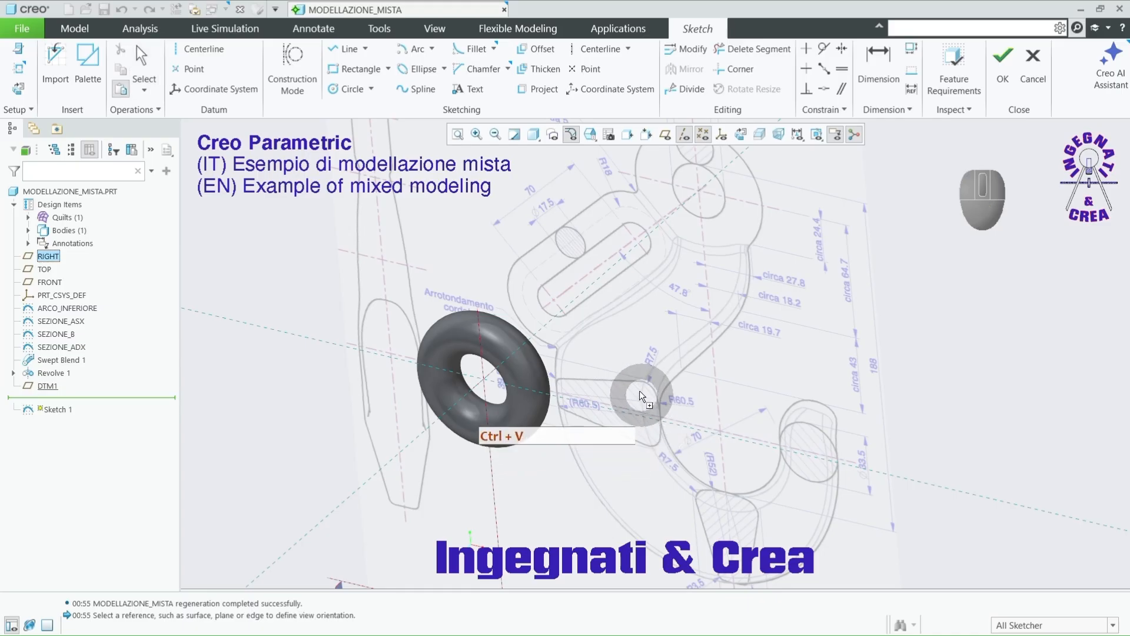
pyautogui.moveTo(617, 372); pyautogui.dragTo(610, 388, button='middle')
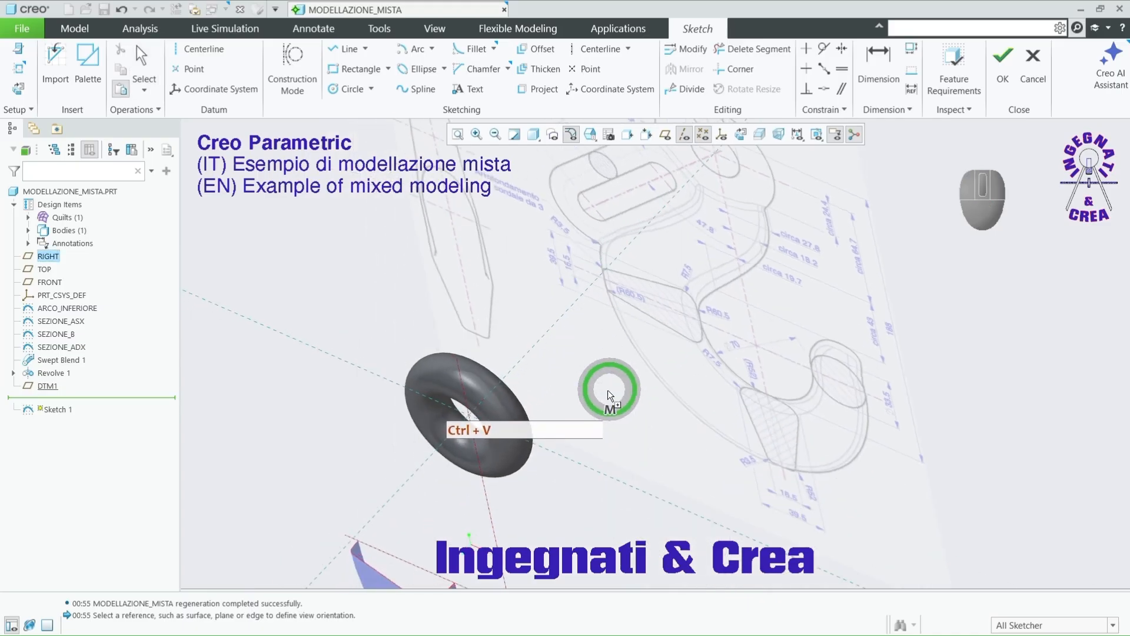
pyautogui.click(556, 471)
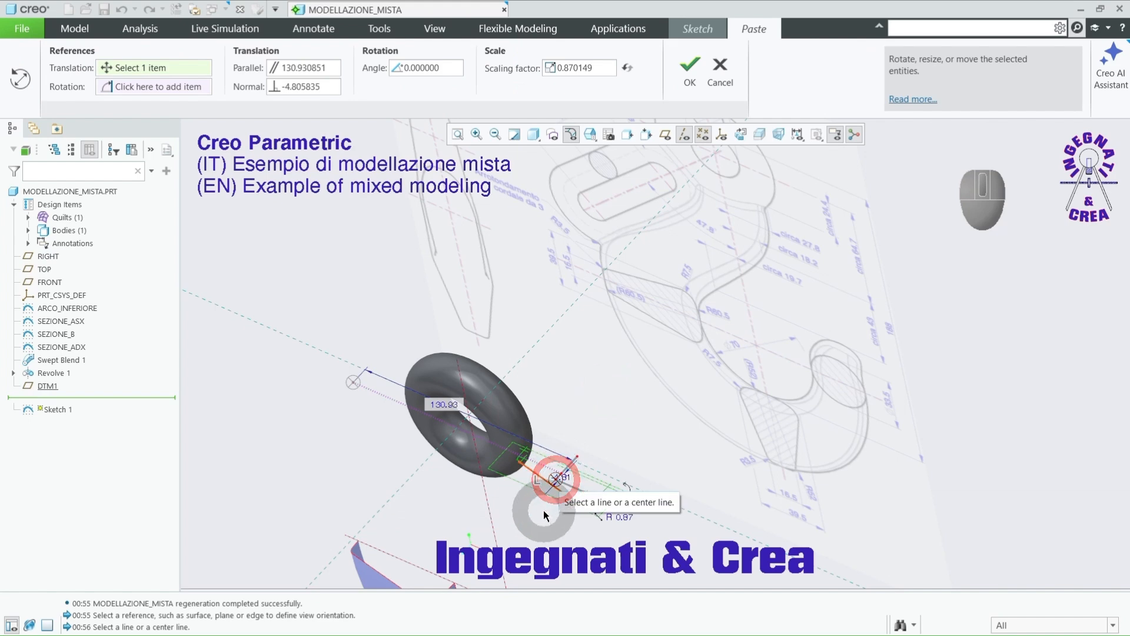
pyautogui.scroll(2, 528, 537)
pyautogui.scroll(1, 529, 537)
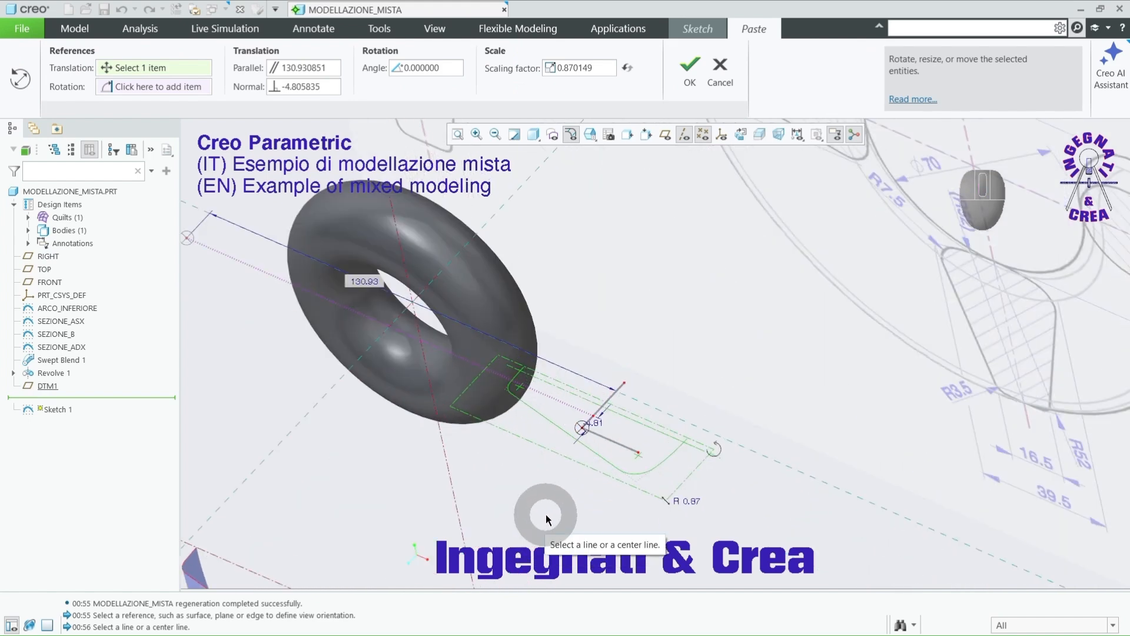
pyautogui.doubleClick(692, 502)
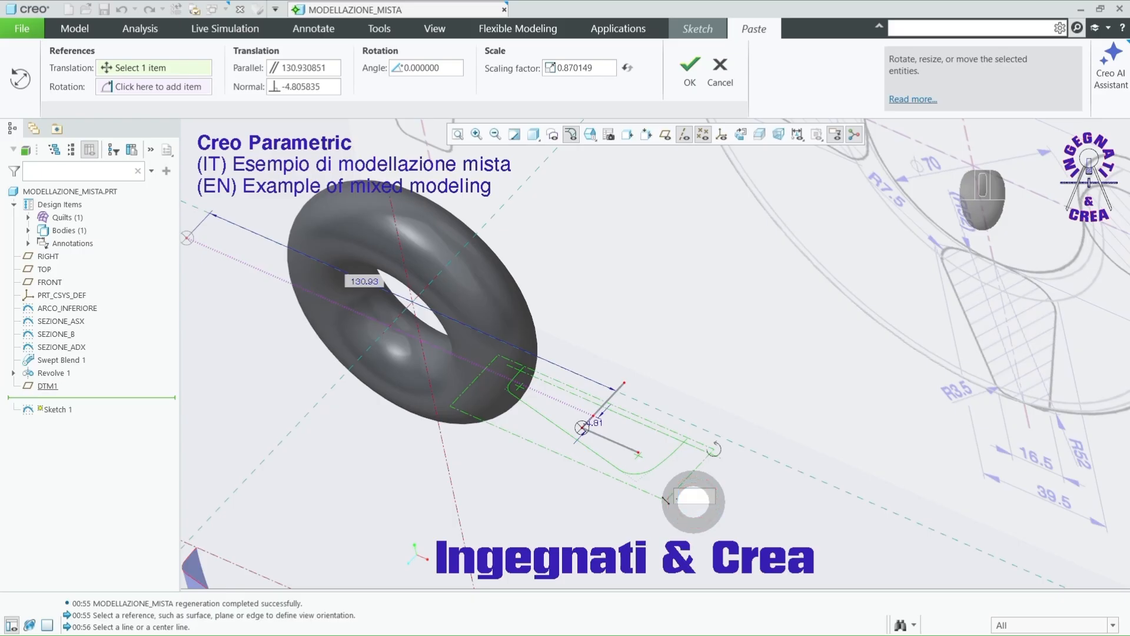
pyautogui.press('Return')
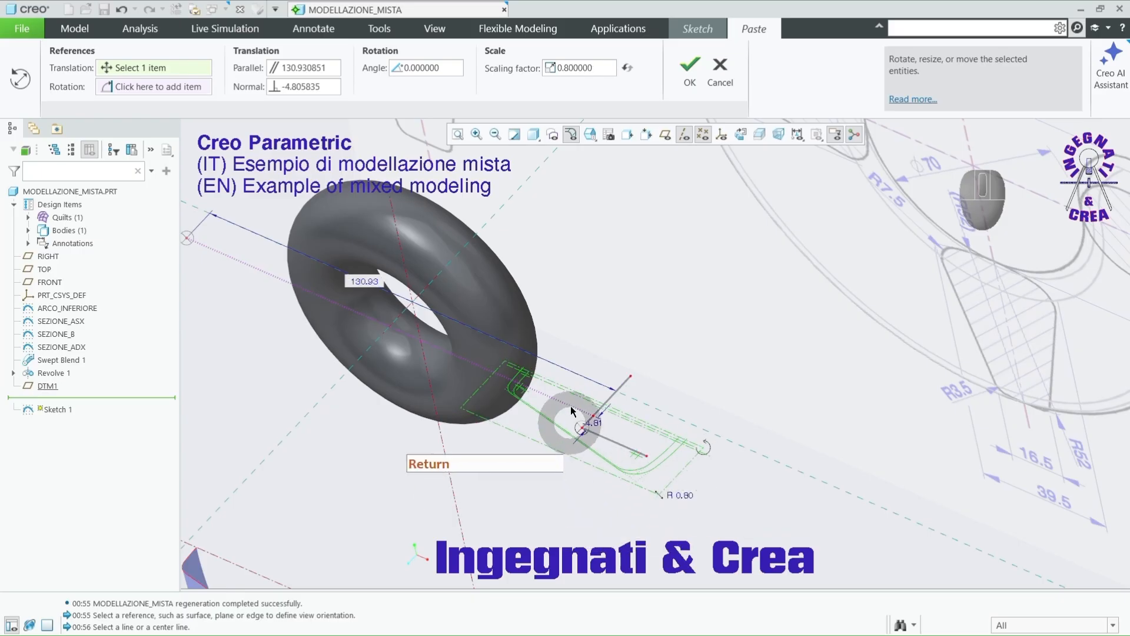
# Step: Move the pasted section onto the ring and accept its placement
pyautogui.scroll(1, 575, 439)
pyautogui.scroll(-2, 566, 449)
pyautogui.moveTo(592, 396)
pyautogui.mouseDown()
pyautogui.moveTo(714, 410)
pyautogui.moveTo(681, 404)
pyautogui.moveTo(518, 295)
pyautogui.mouseUp()
pyautogui.click(690, 65)
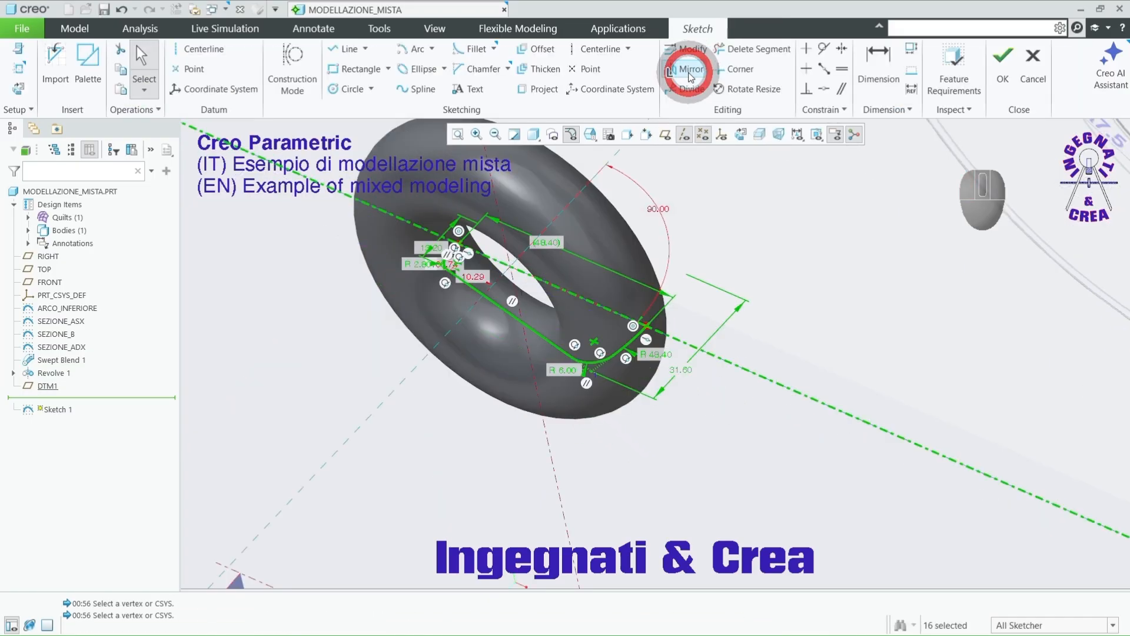
pyautogui.click(769, 264)
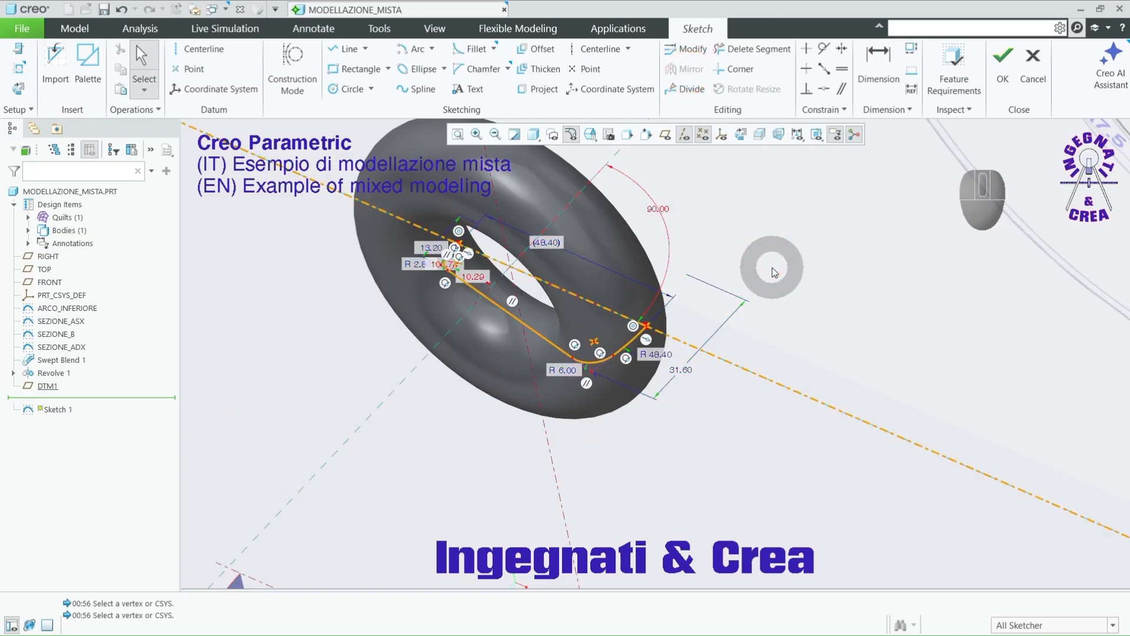
# Step: Orient the view parallel to the sketch plane and constrain the pasted section's centerline to be horizontal
pyautogui.click(740, 135)
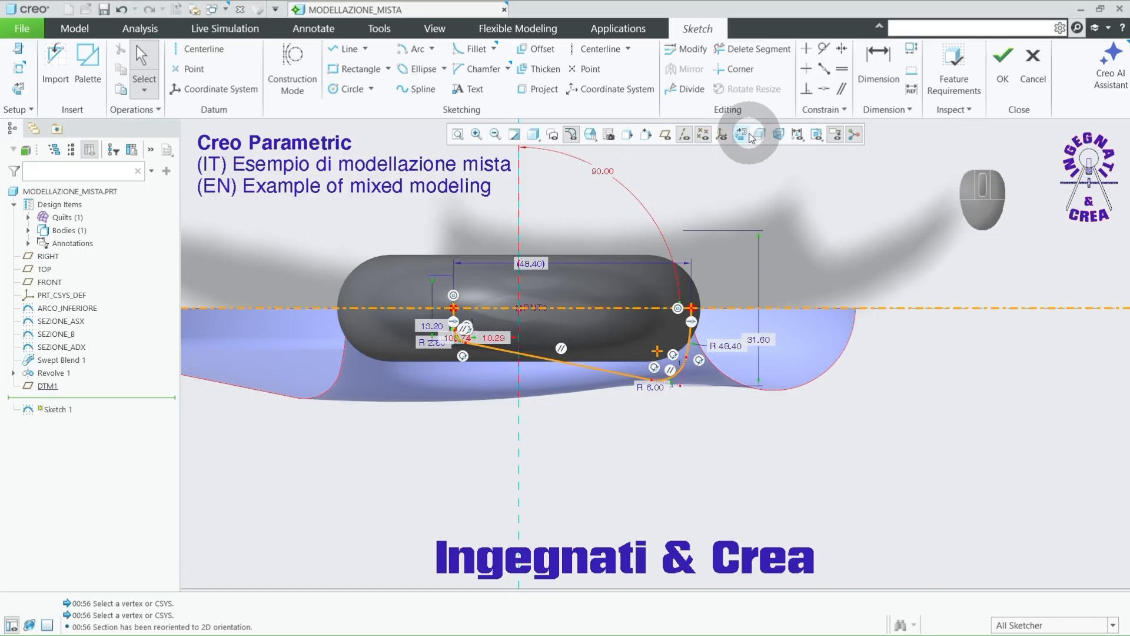
pyautogui.click(809, 73)
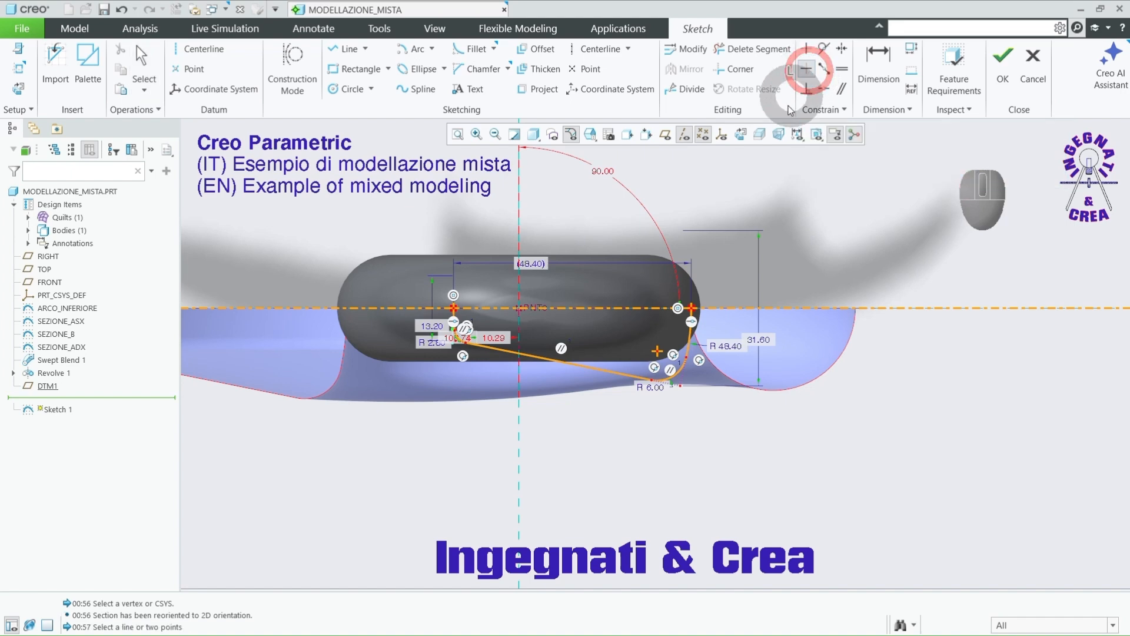
pyautogui.click(917, 308)
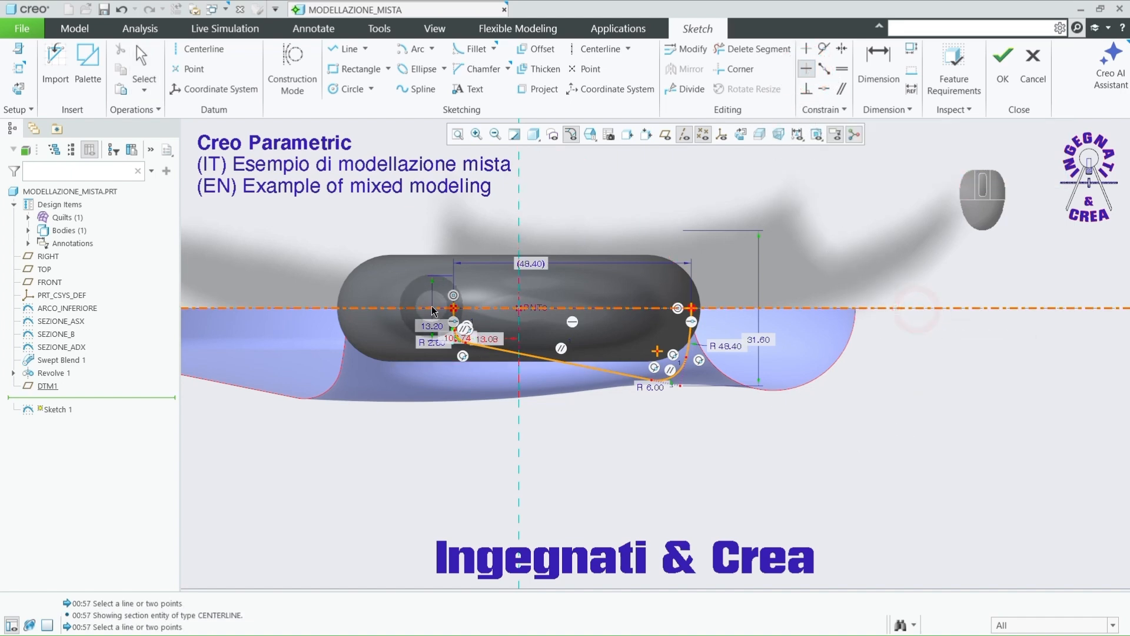
pyautogui.scroll(-4, 433, 318)
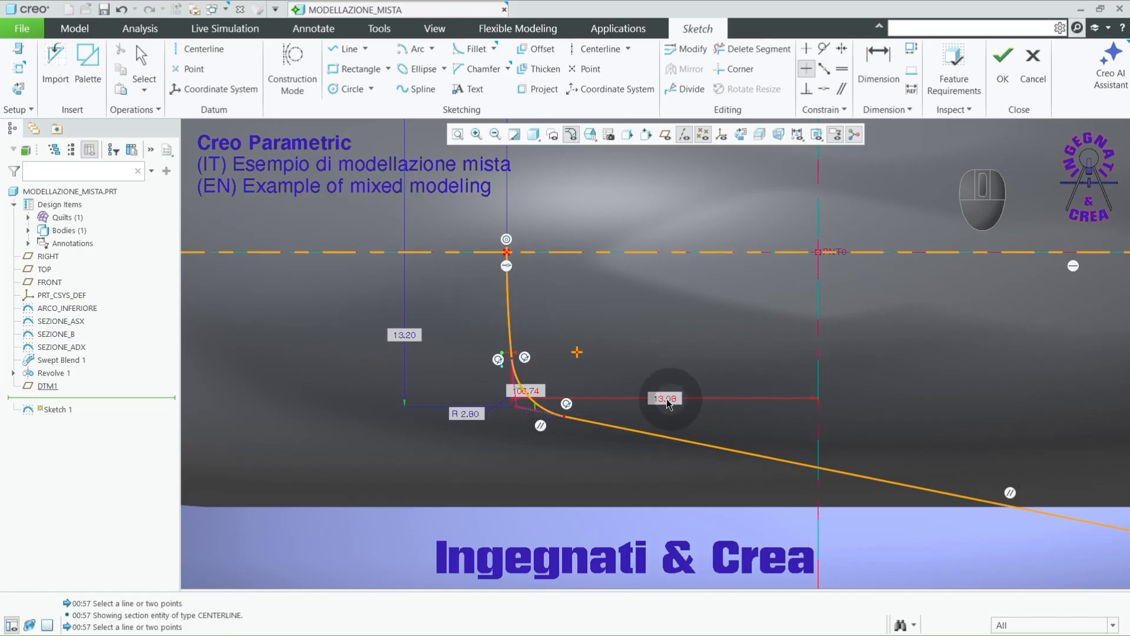
pyautogui.scroll(2, 503, 394)
pyautogui.scroll(2, 504, 394)
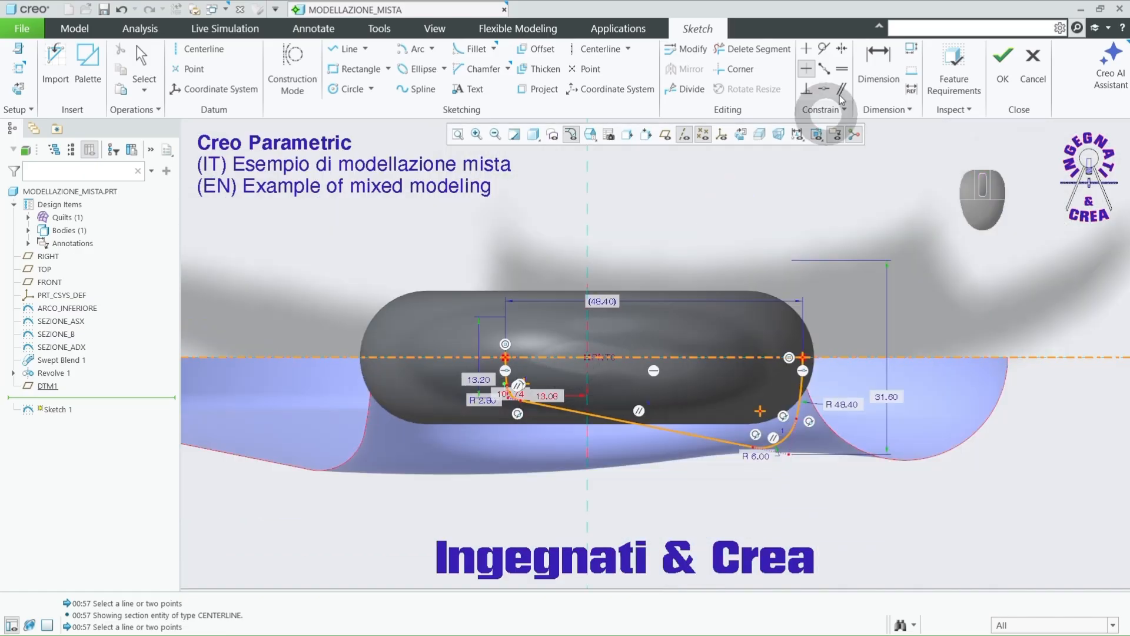
# Step: Dimension the distance from the section's right-hand endpoint on the centerline to the vertical reference
pyautogui.click(879, 59)
pyautogui.scroll(-1, 694, 333)
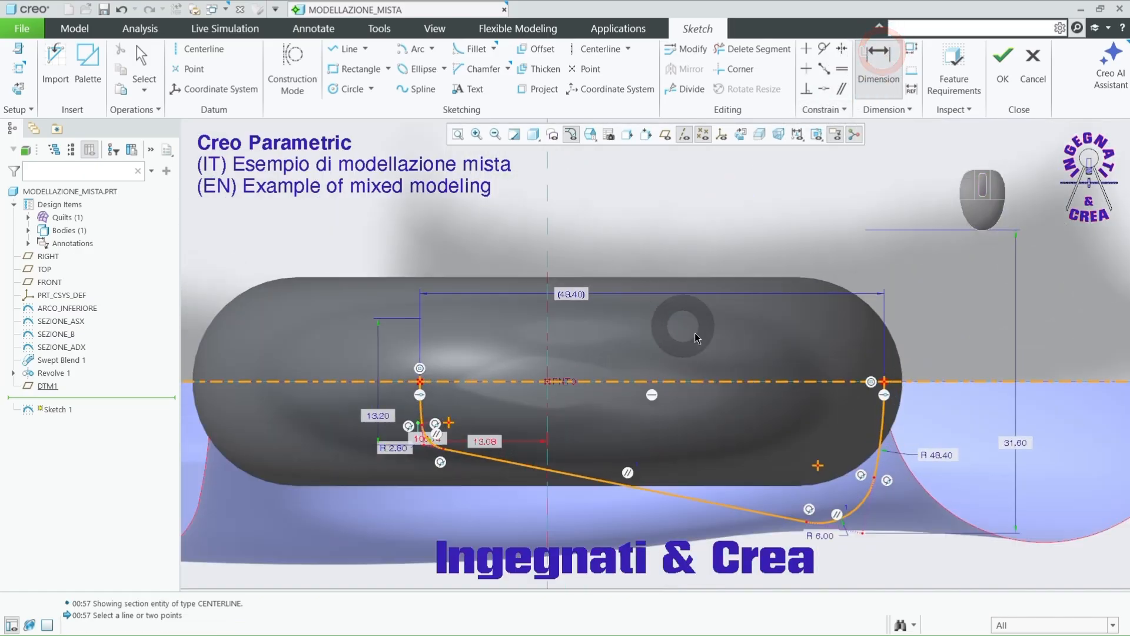
pyautogui.click(883, 383)
pyautogui.click(548, 333)
pyautogui.middleClick(672, 351)
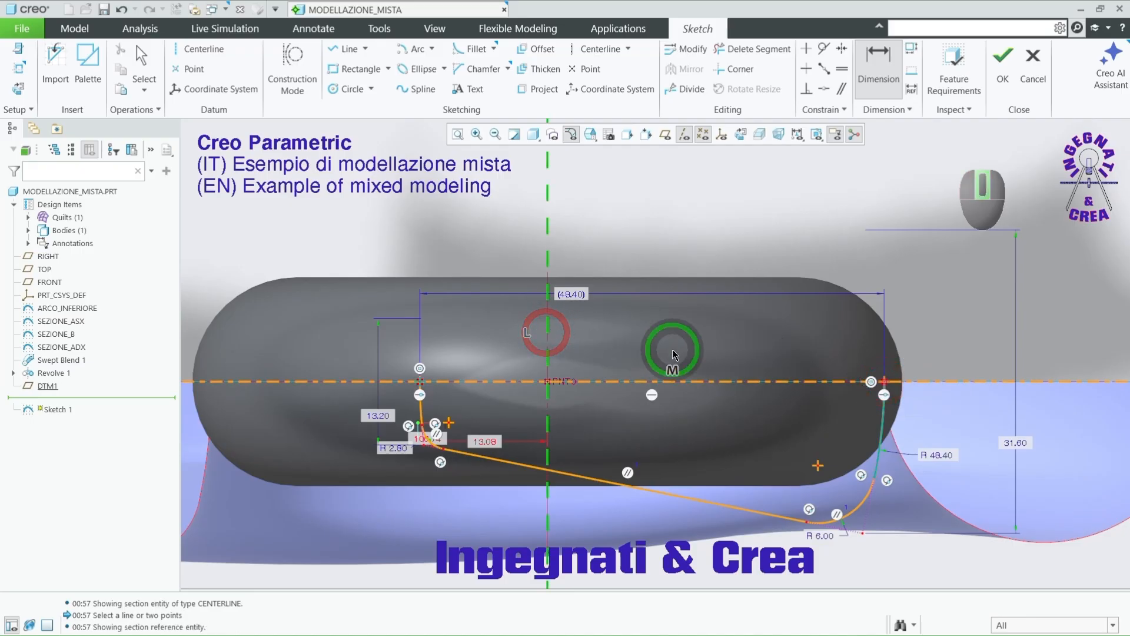
pyautogui.middleClick(698, 256)
pyautogui.scroll(-2, 597, 392)
pyautogui.scroll(4, 553, 400)
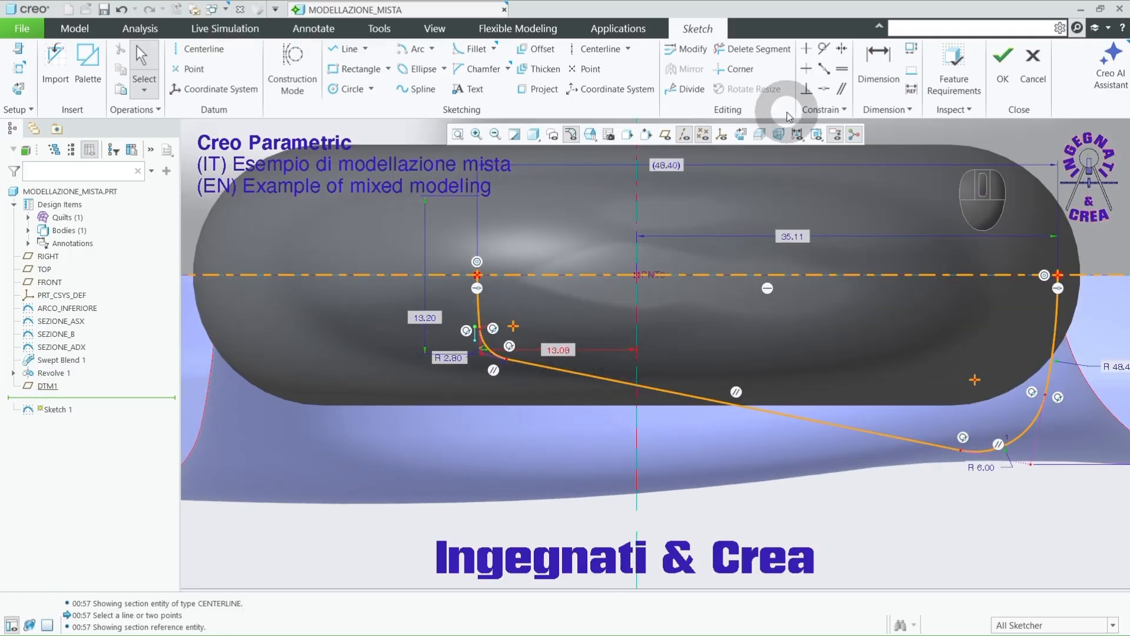
# Step: Make the section's right-hand endpoint coincident with the horizontal centerline
pyautogui.click(823, 91)
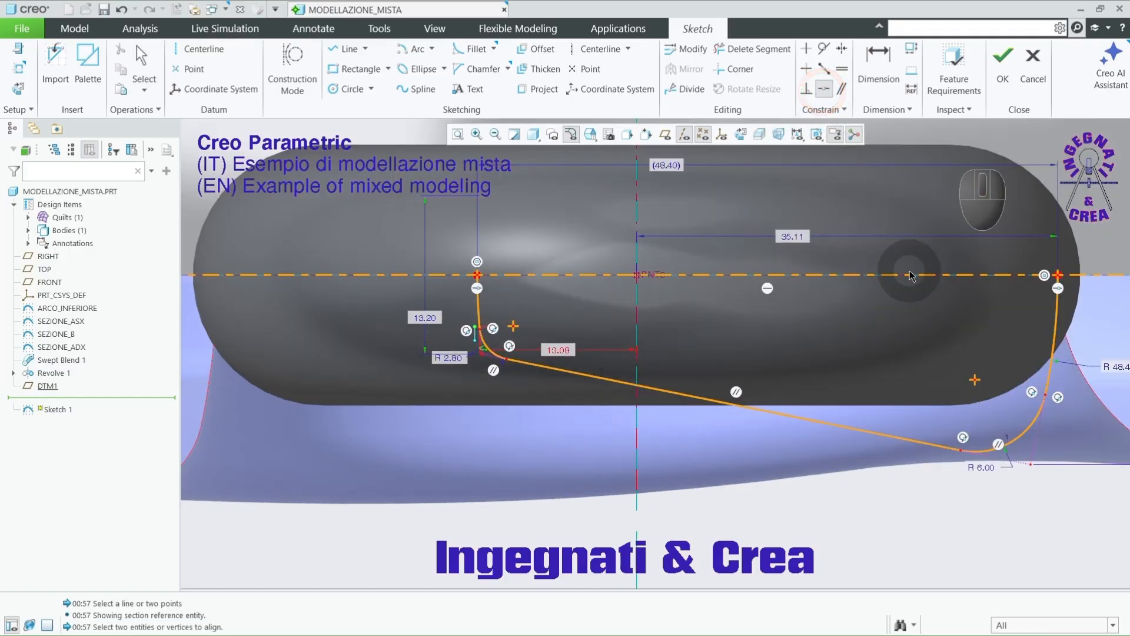
pyautogui.click(1098, 276)
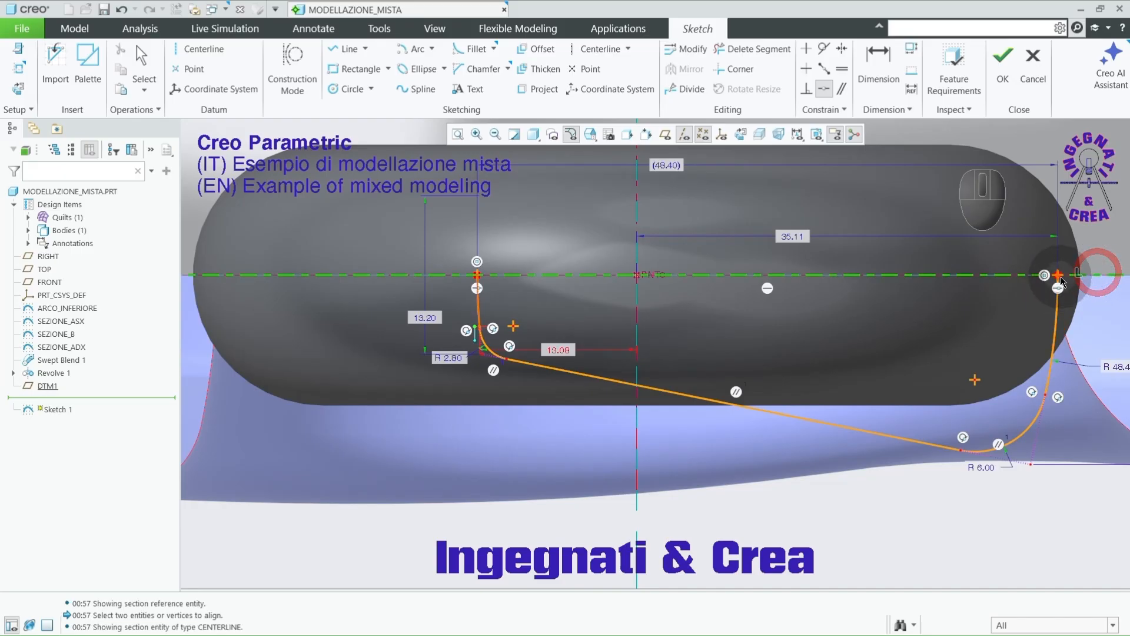
pyautogui.click(1057, 275)
pyautogui.middleClick(453, 420)
pyautogui.keyDown('shift'); pyautogui.moveTo(453, 420); pyautogui.dragTo(407, 422, button='middle'); pyautogui.keyUp('shift')
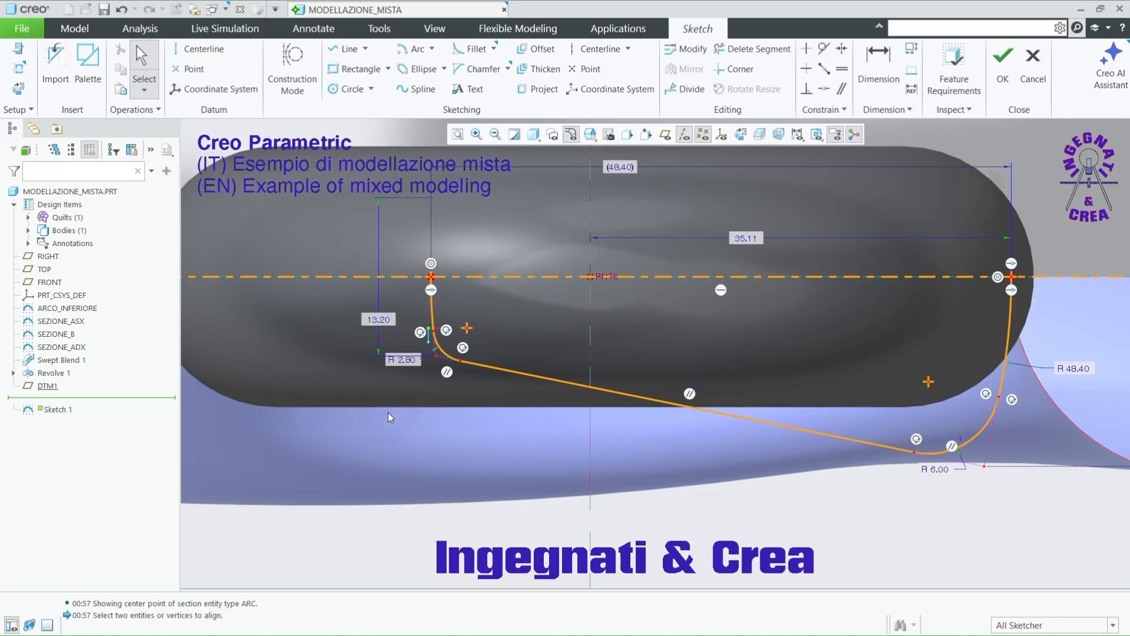
pyautogui.scroll(-1, 388, 412)
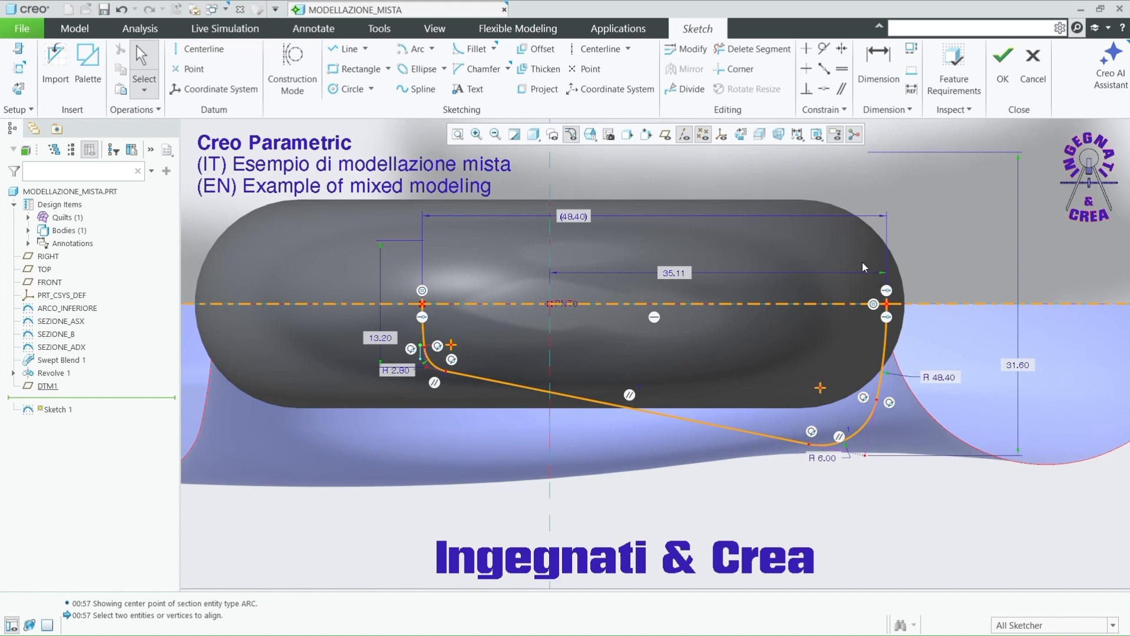
pyautogui.click(946, 379)
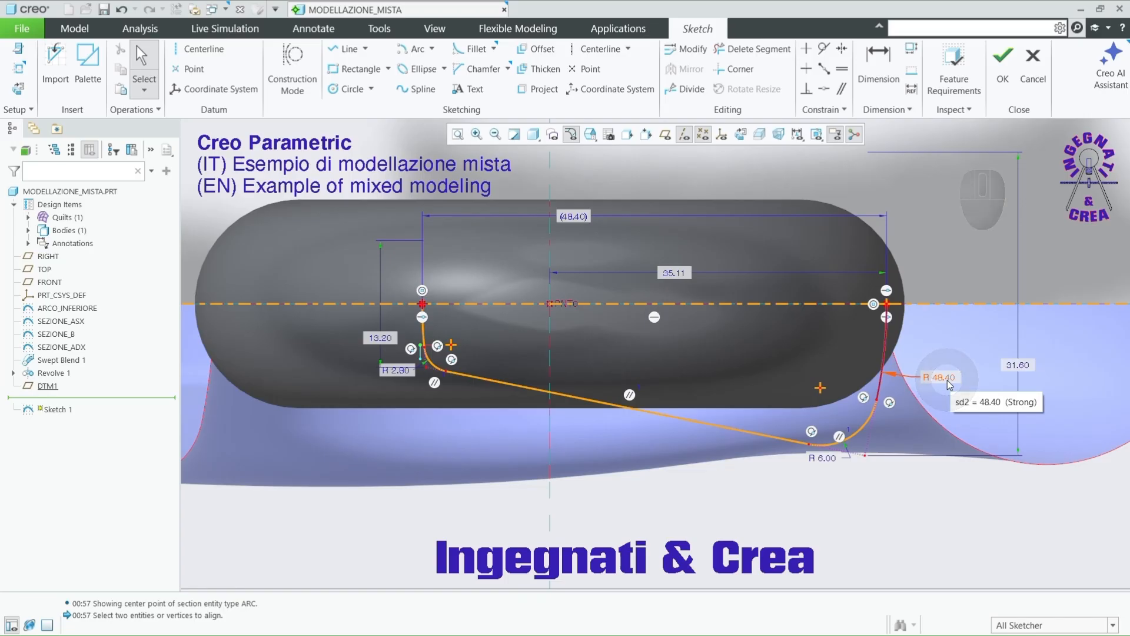
pyautogui.click(825, 463)
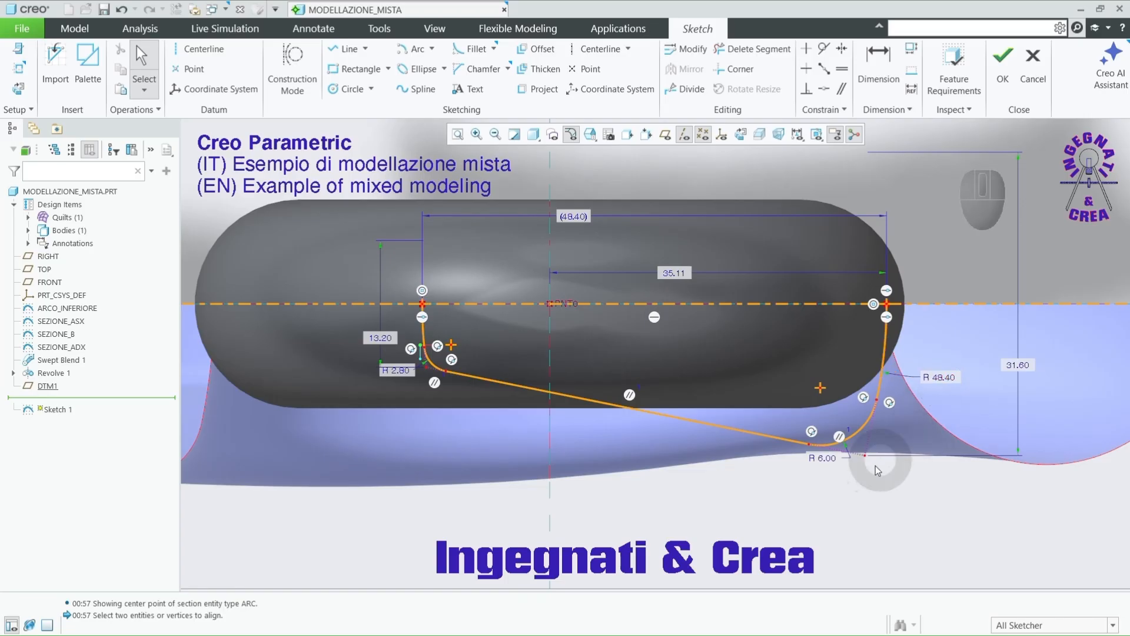
# Step: Set the sketch profile's corner radii to 4 at its wide end and 2 at its narrow end
pyautogui.doubleClick(827, 459)
pyautogui.press('Return')
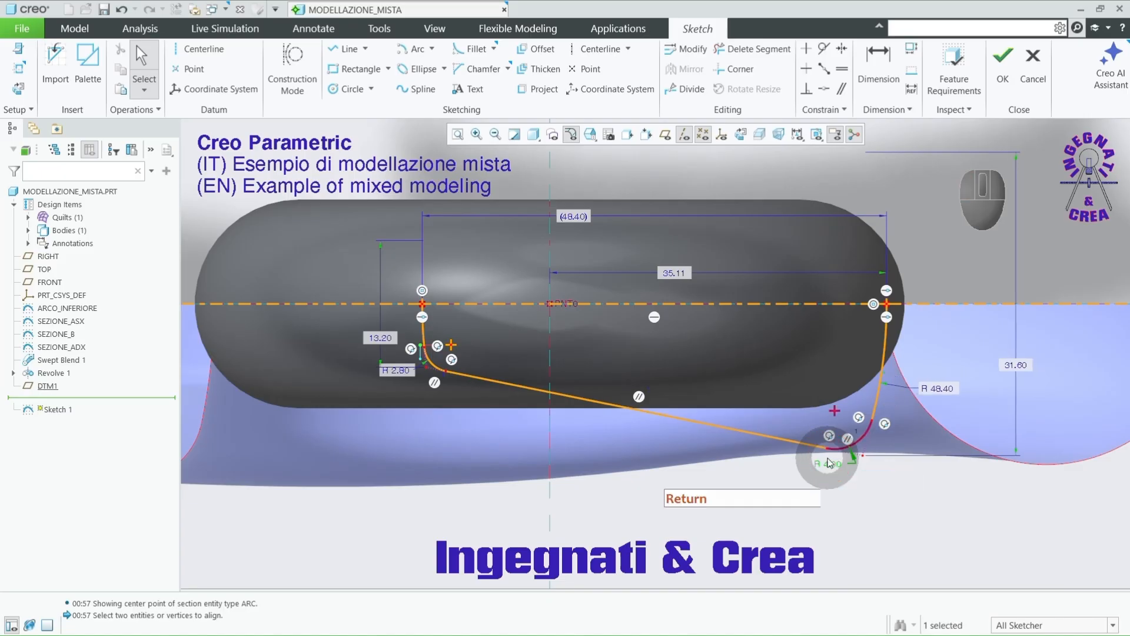
pyautogui.doubleClick(405, 374)
pyautogui.write('2')
pyautogui.press('Return')
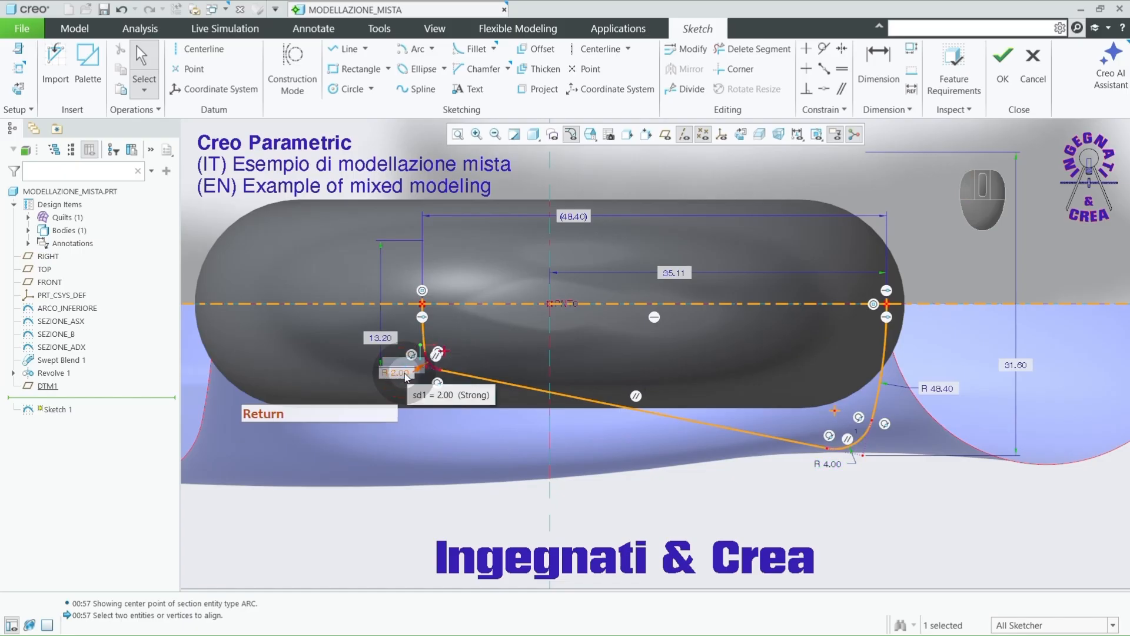
# Step: Set the profile's height across the horizontal centerline to 8 at the narrow end and 16 at the wide end
pyautogui.doubleClick(377, 339)
pyautogui.write('8')
pyautogui.press('Return')
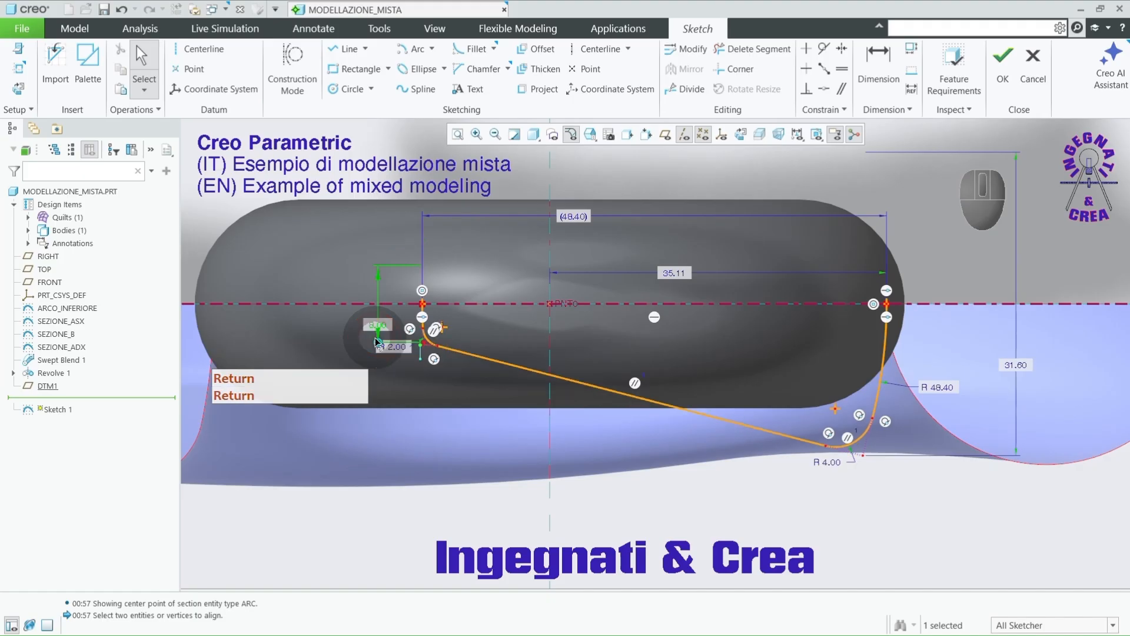
pyautogui.doubleClick(1015, 363)
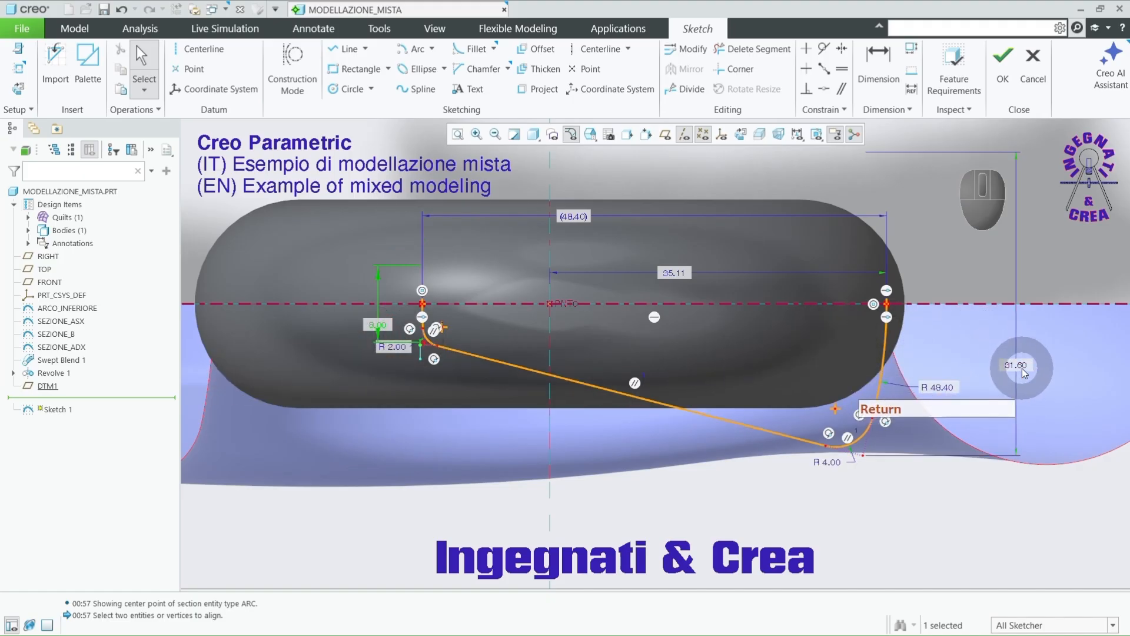
pyautogui.click(1019, 365)
pyautogui.doubleClick(1021, 365)
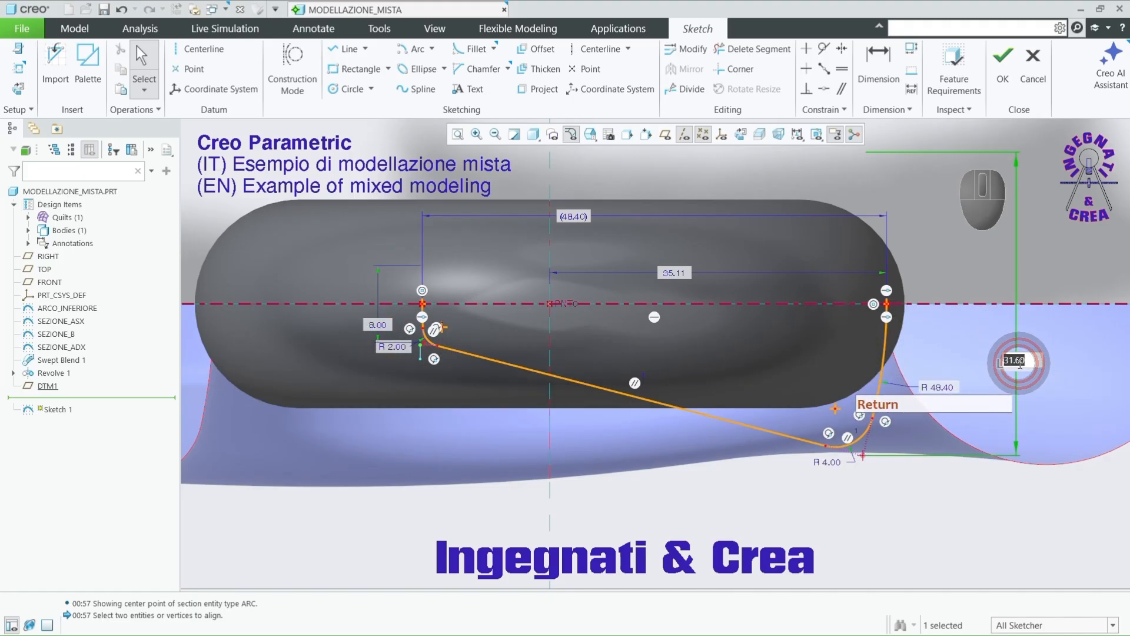
pyautogui.write('16')
pyautogui.press('Return')
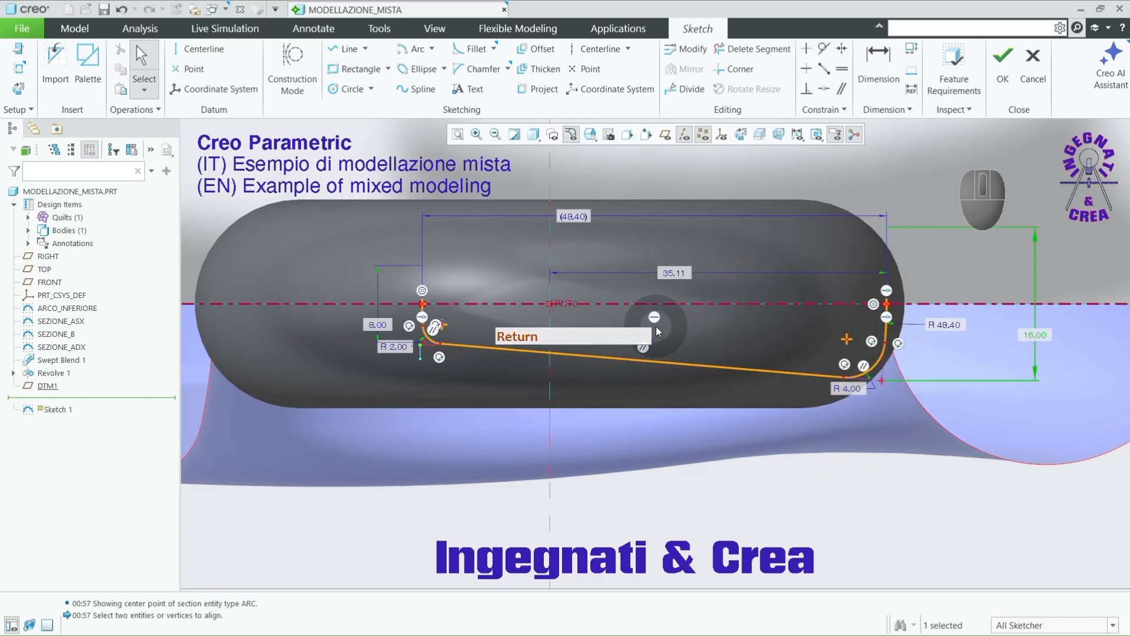
# Step: Set the radius of the large arc at the profile's wide end to 45
pyautogui.click(953, 329)
pyautogui.write('45')
pyautogui.press('Return')
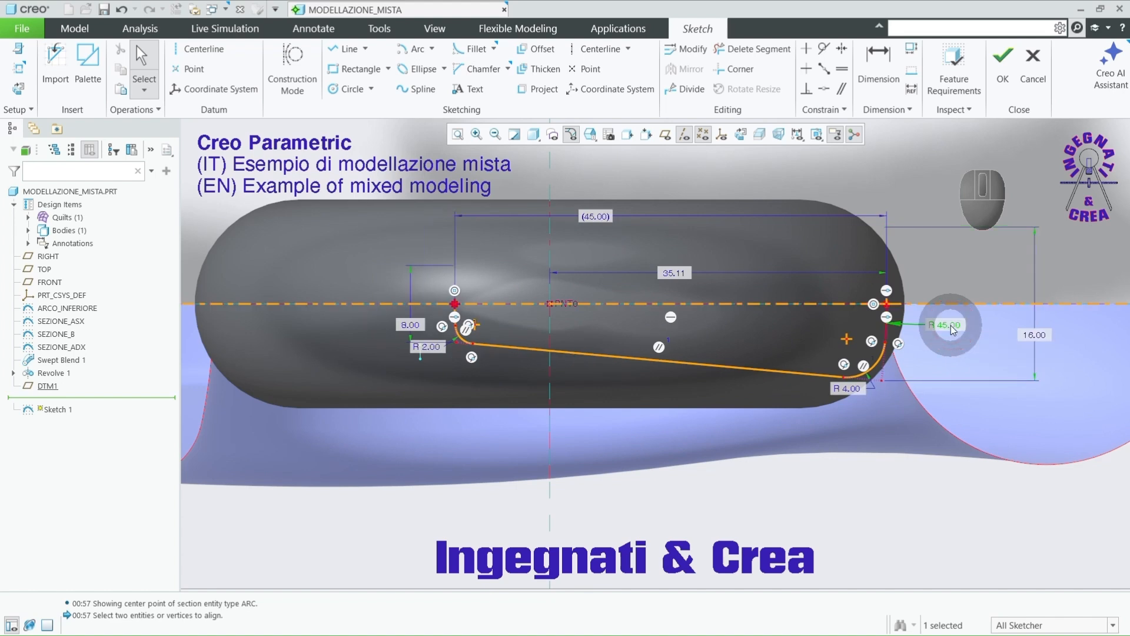
# Step: Set the horizontal distance from the vertical axis to the profile's wide end to 26 and finish the sketch
pyautogui.doubleClick(668, 275)
pyautogui.scroll(-1, 689, 265)
pyautogui.write('26')
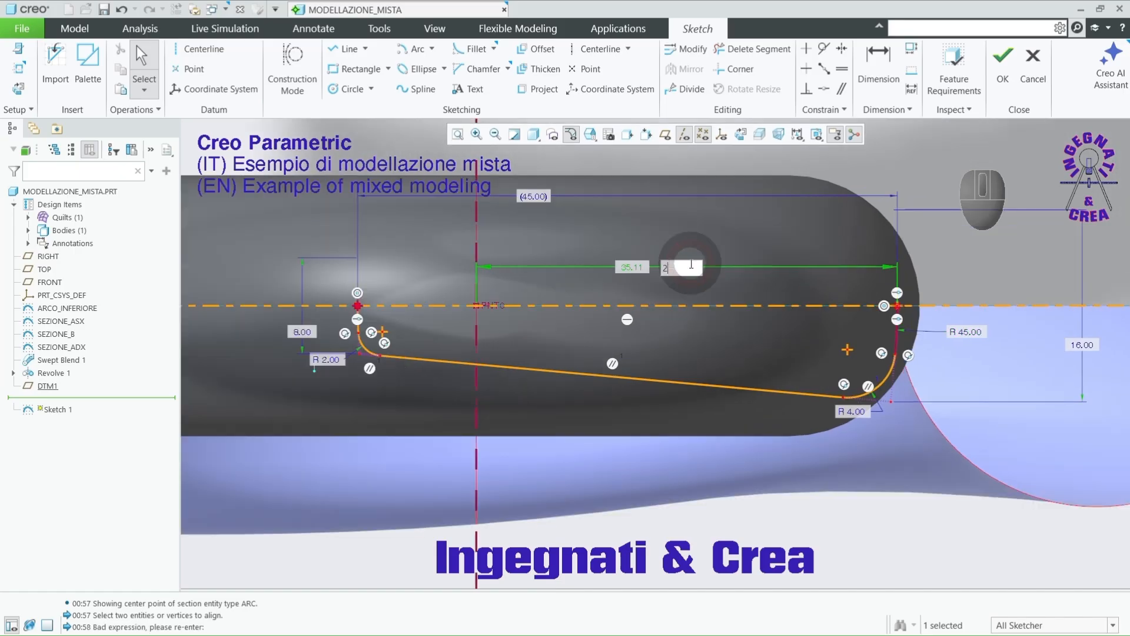
pyautogui.press('Return')
pyautogui.scroll(2, 744, 377)
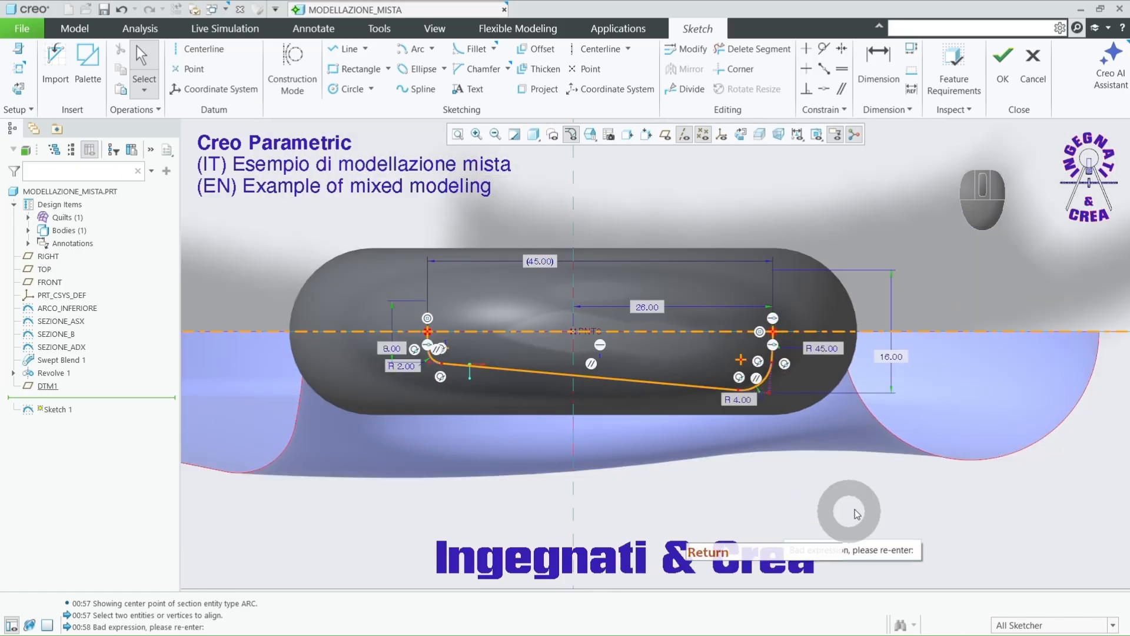
pyautogui.click(1003, 67)
# Step: Project the Sketch 1 curve onto the revolved ring's two adjoining lower surfaces, using DTM1 as the direction reference
pyautogui.moveTo(746, 336)
pyautogui.mouseDown(button='middle')
pyautogui.moveTo(689, 353)
pyautogui.moveTo(697, 266)
pyautogui.moveTo(570, 391)
pyautogui.moveTo(575, 371)
pyautogui.moveTo(547, 397)
pyautogui.mouseUp(button='middle')
pyautogui.click(517, 333)
pyautogui.scroll(-5, 521, 326)
pyautogui.click(711, 259)
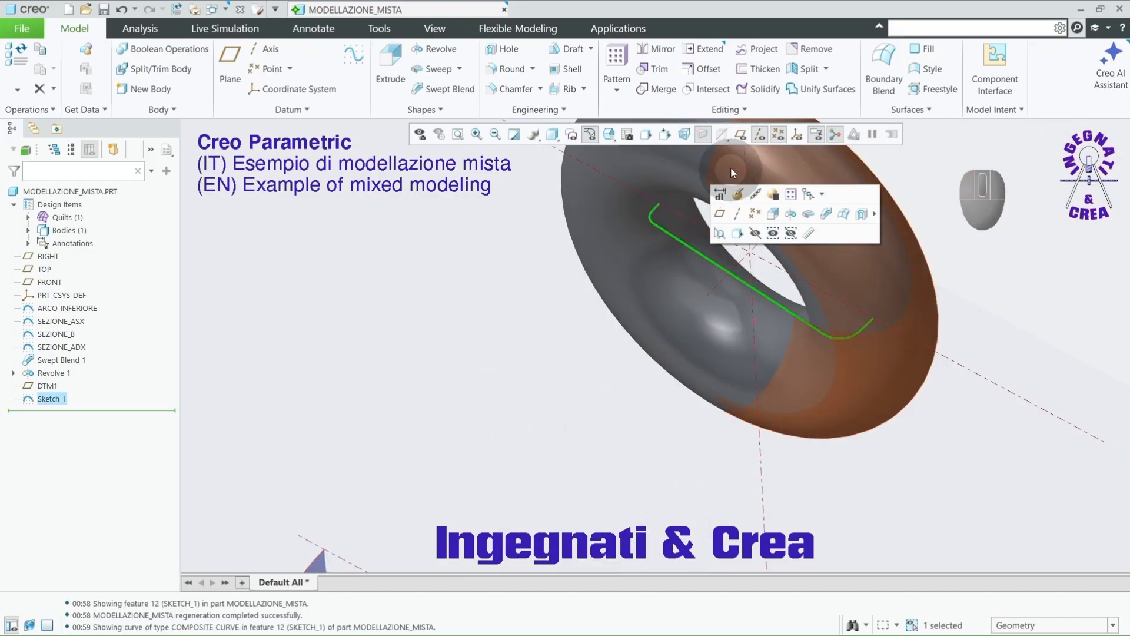
pyautogui.click(753, 52)
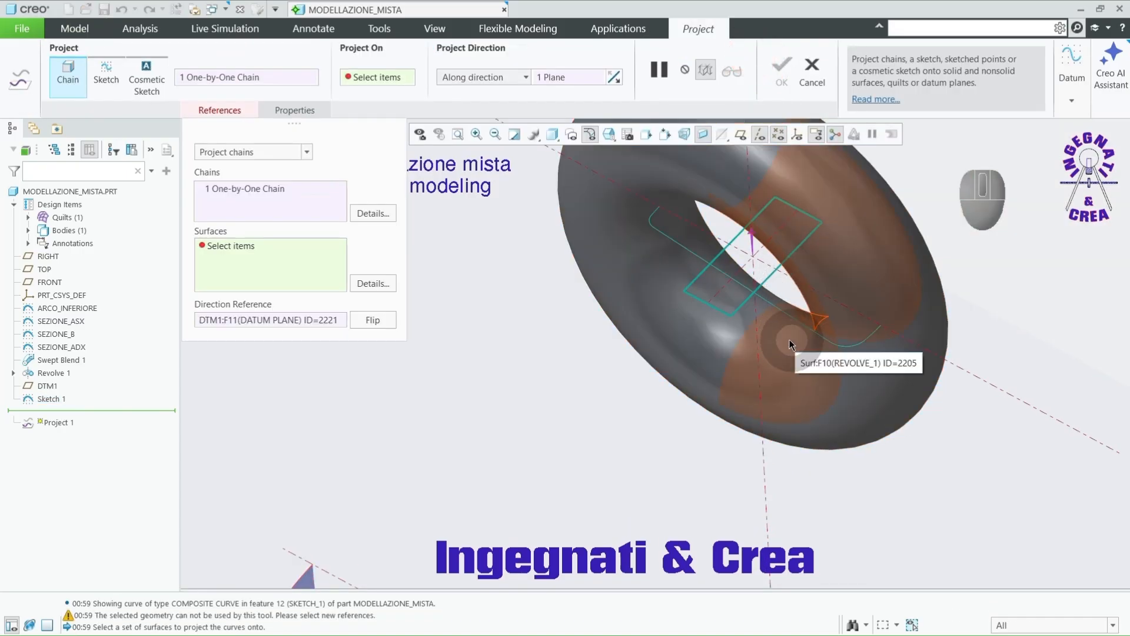
pyautogui.moveTo(682, 289)
pyautogui.mouseDown(button='middle')
pyautogui.moveTo(724, 268)
pyautogui.moveTo(677, 374)
pyautogui.moveTo(772, 249)
pyautogui.mouseUp(button='middle')
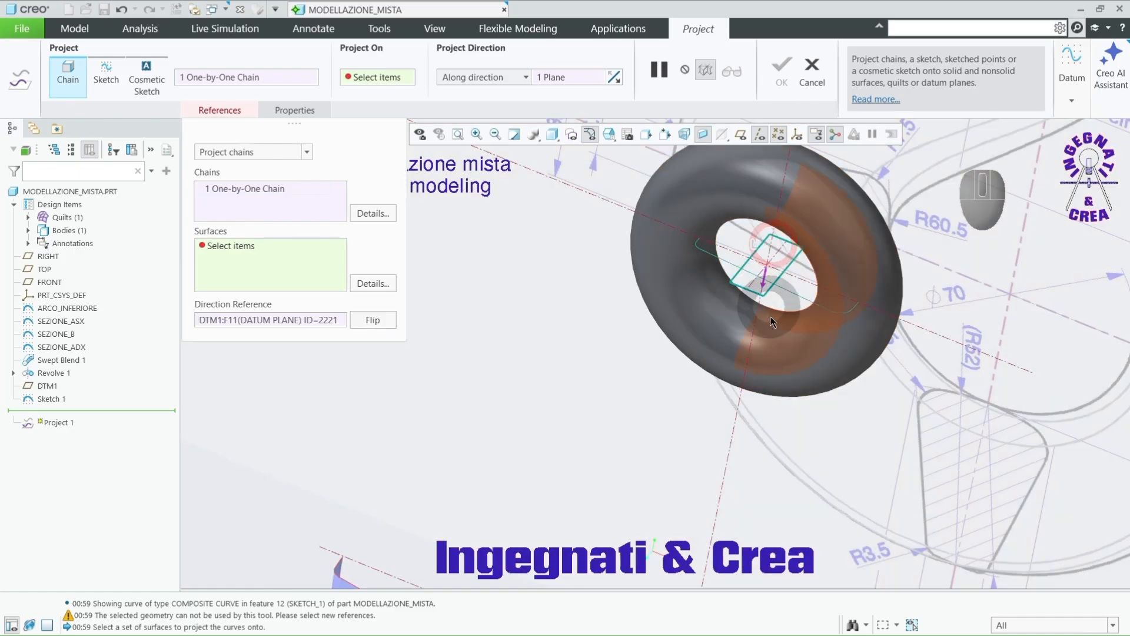
pyautogui.click(775, 393)
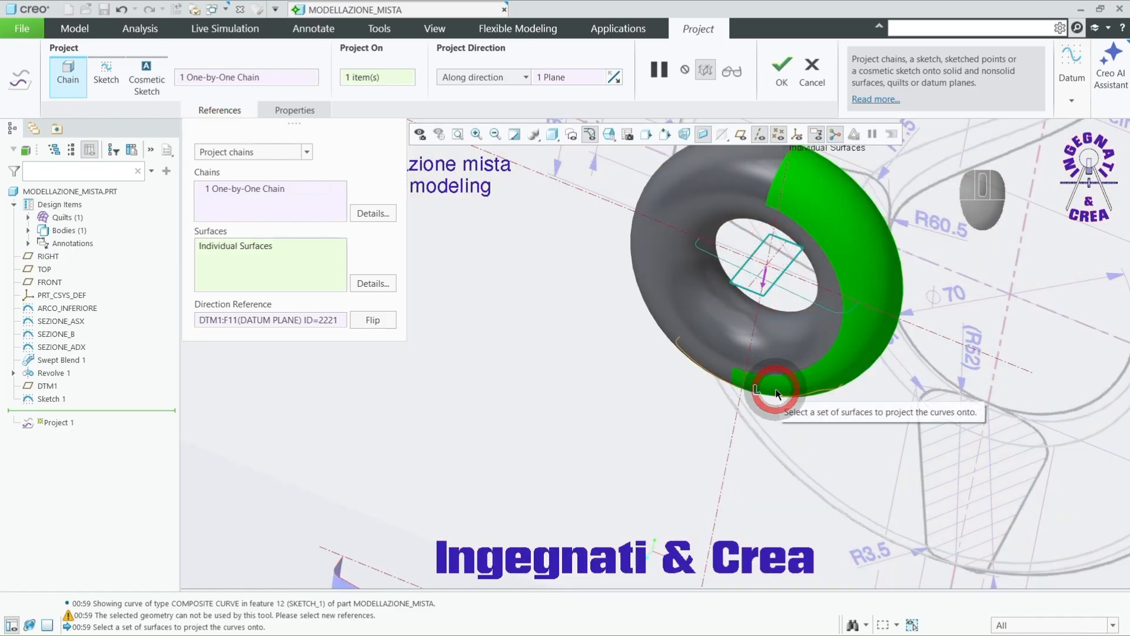
pyautogui.moveTo(769, 391); pyautogui.dragTo(762, 316, button='middle')
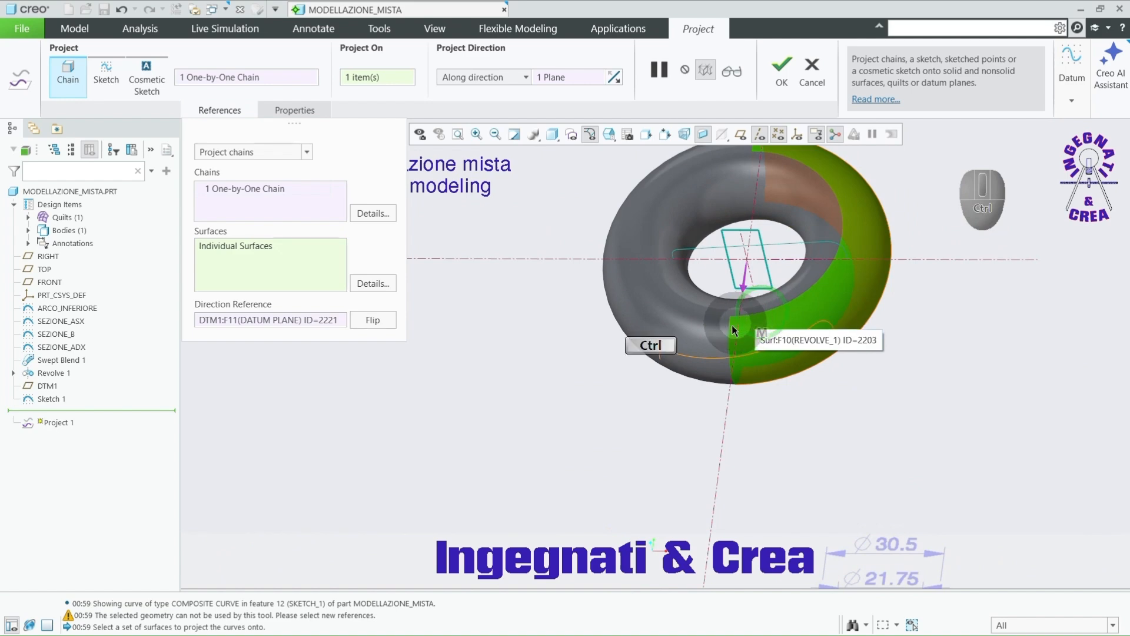
pyautogui.keyDown('ctrl'); pyautogui.click(712, 336); pyautogui.keyUp('ctrl')
pyautogui.moveTo(539, 376)
pyautogui.mouseDown(button='middle')
pyautogui.moveTo(555, 379)
pyautogui.moveTo(549, 365)
pyautogui.mouseUp(button='middle')
pyautogui.click(776, 72)
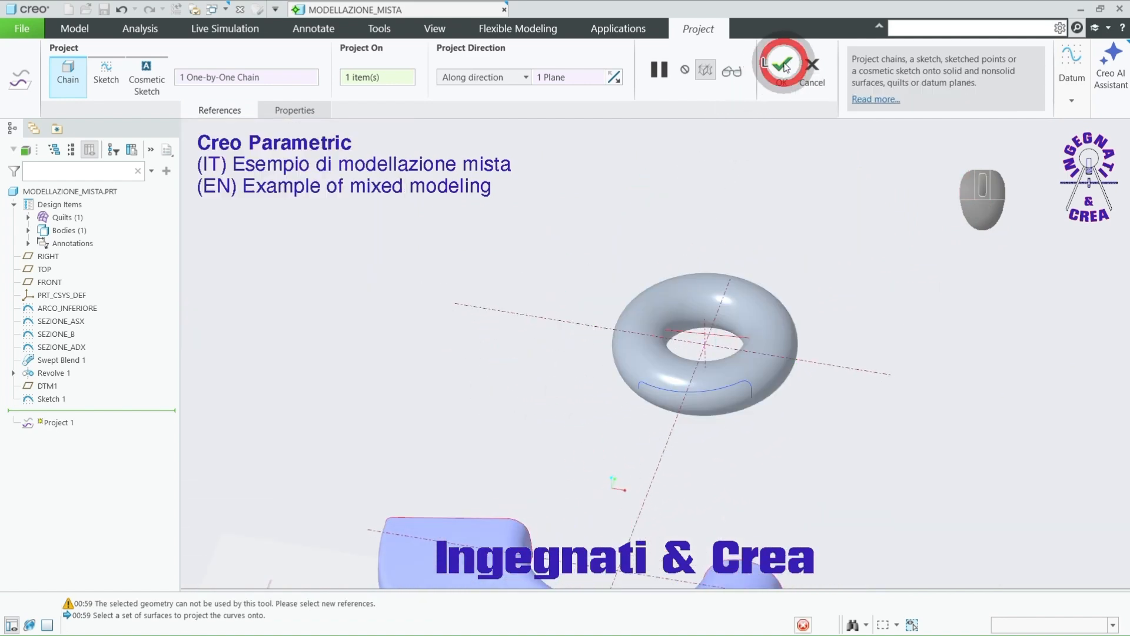
pyautogui.click(784, 433)
# Step: Rename Sketch 1 as SEZIONE_D
pyautogui.scroll(-3, 706, 434)
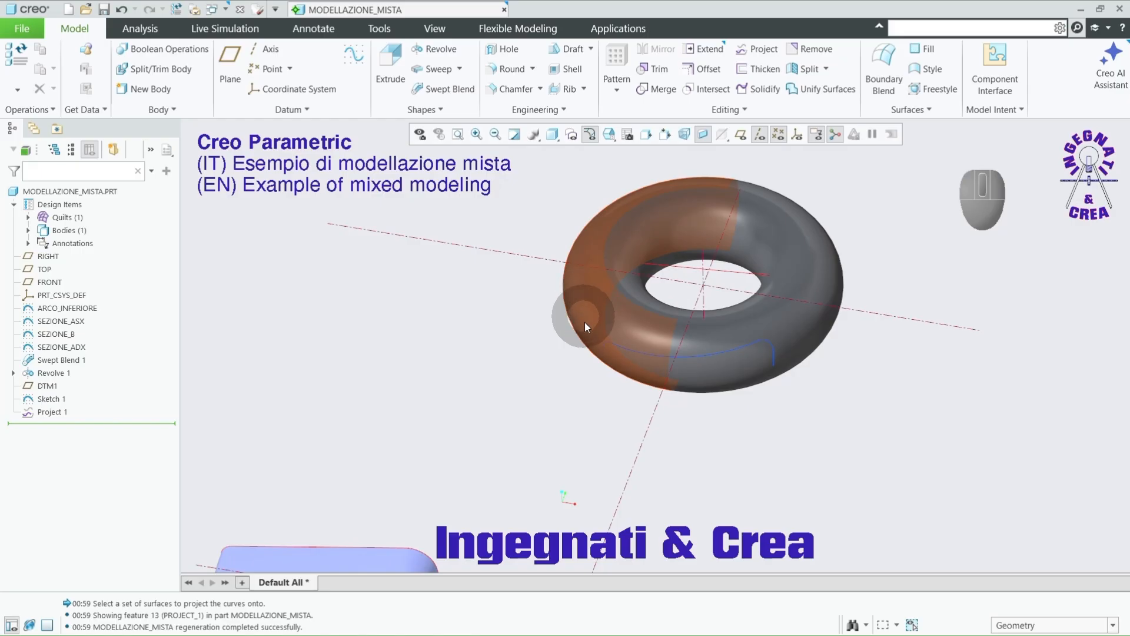
pyautogui.scroll(3, 495, 360)
pyautogui.moveTo(496, 360)
pyautogui.mouseDown(button='middle')
pyautogui.moveTo(469, 404)
pyautogui.moveTo(447, 403)
pyautogui.moveTo(472, 412)
pyautogui.mouseUp(button='middle')
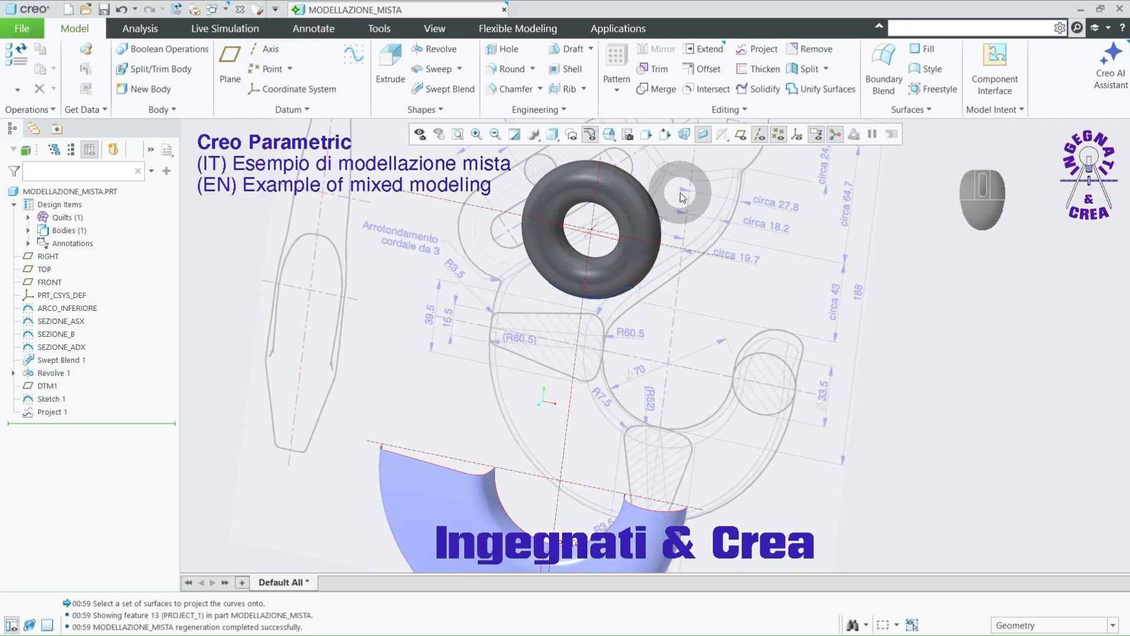
pyautogui.scroll(2, 633, 401)
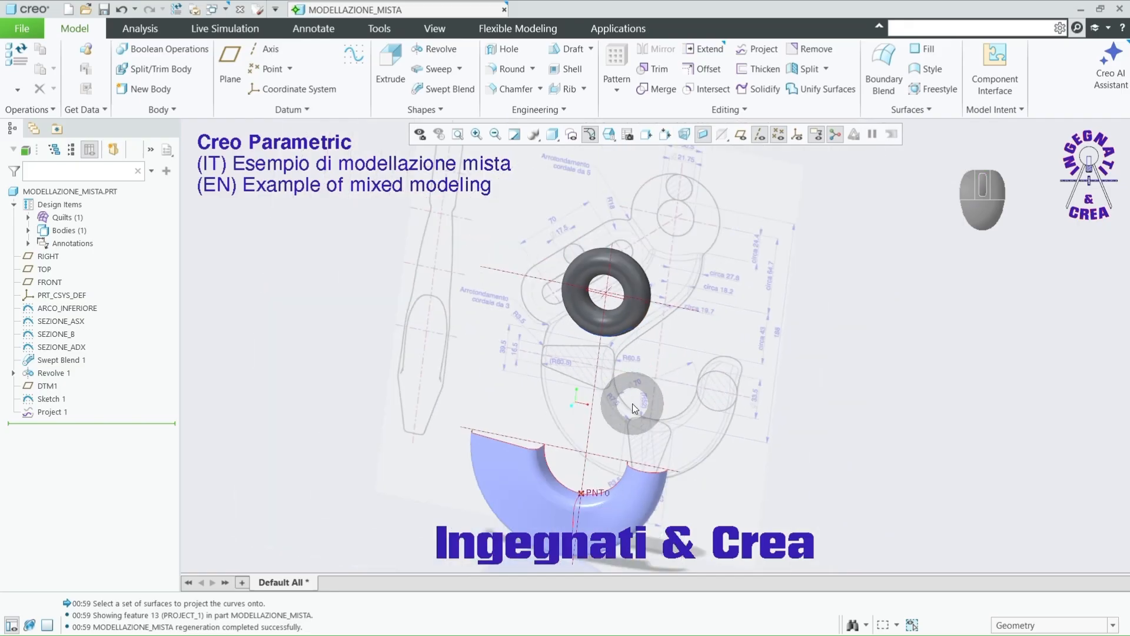
pyautogui.click(50, 403)
pyautogui.rightClick(51, 404)
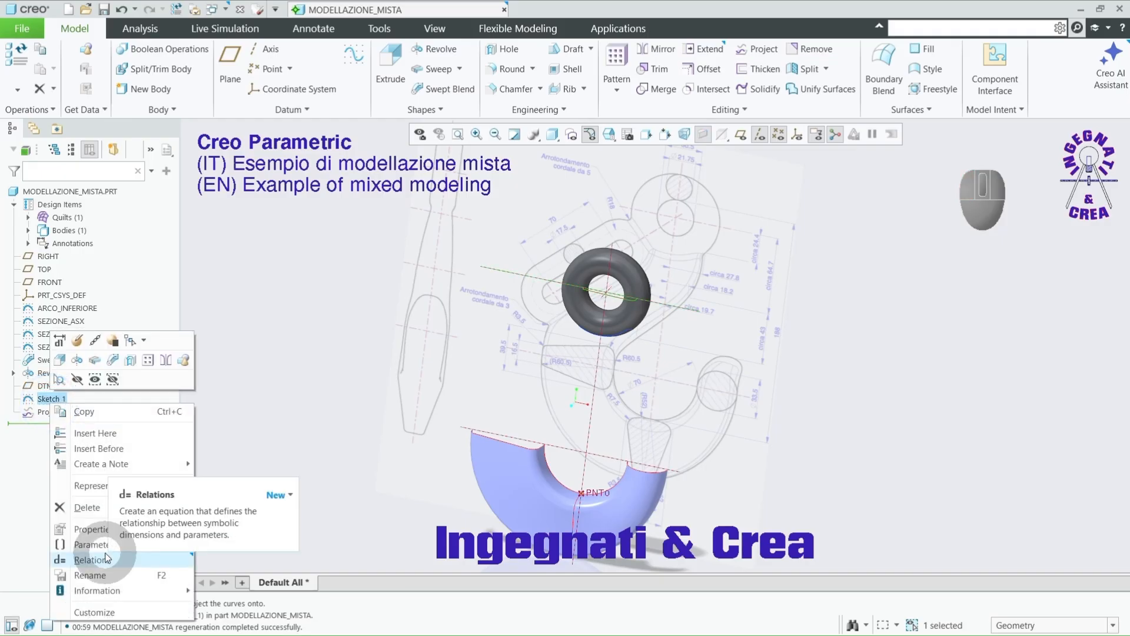
pyautogui.click(93, 575)
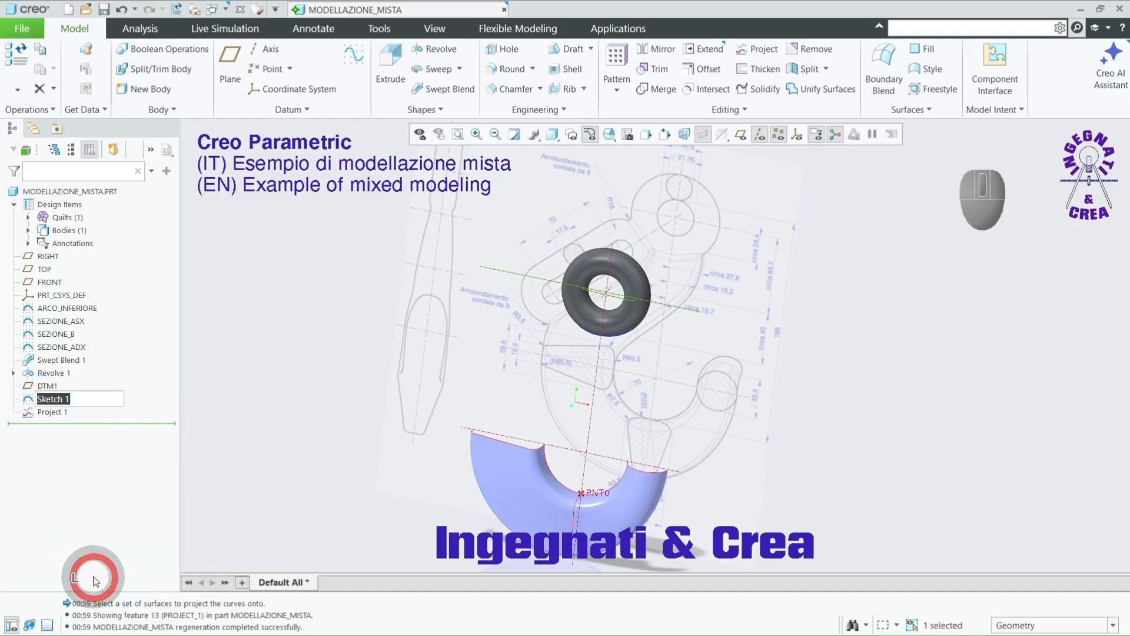
pyautogui.write('SEZIONE_D')
pyautogui.press('Return')
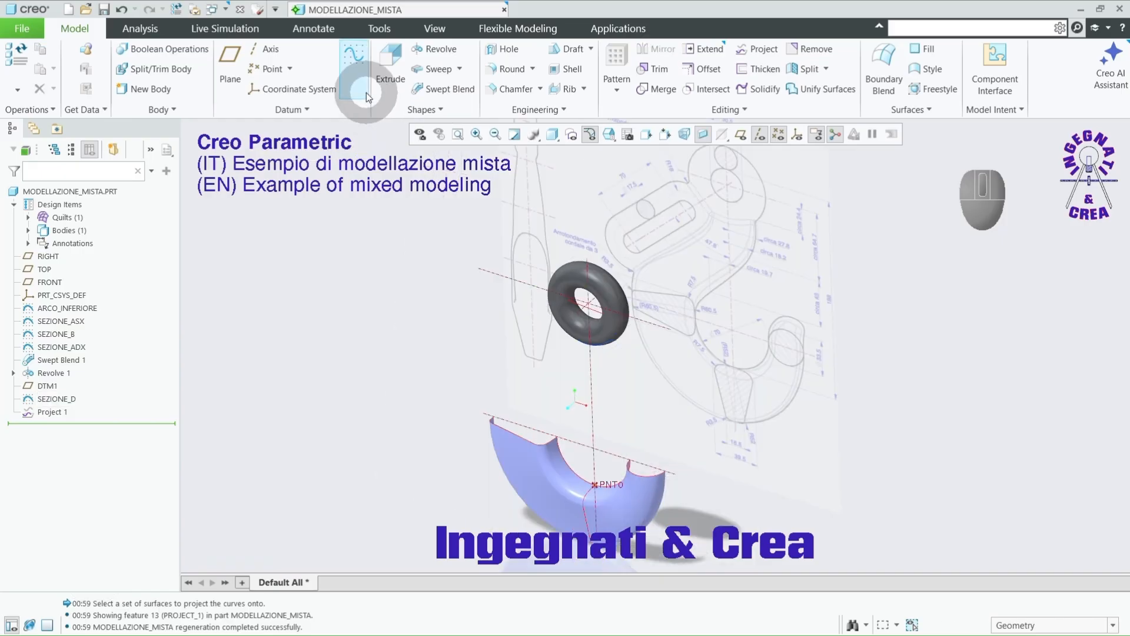
# Step: Start a sketch on the FRONT plane and add the swept blend's inner edge and the outer end of the SEZIONE_ASX curve as references
pyautogui.click(59, 282)
pyautogui.click(73, 234)
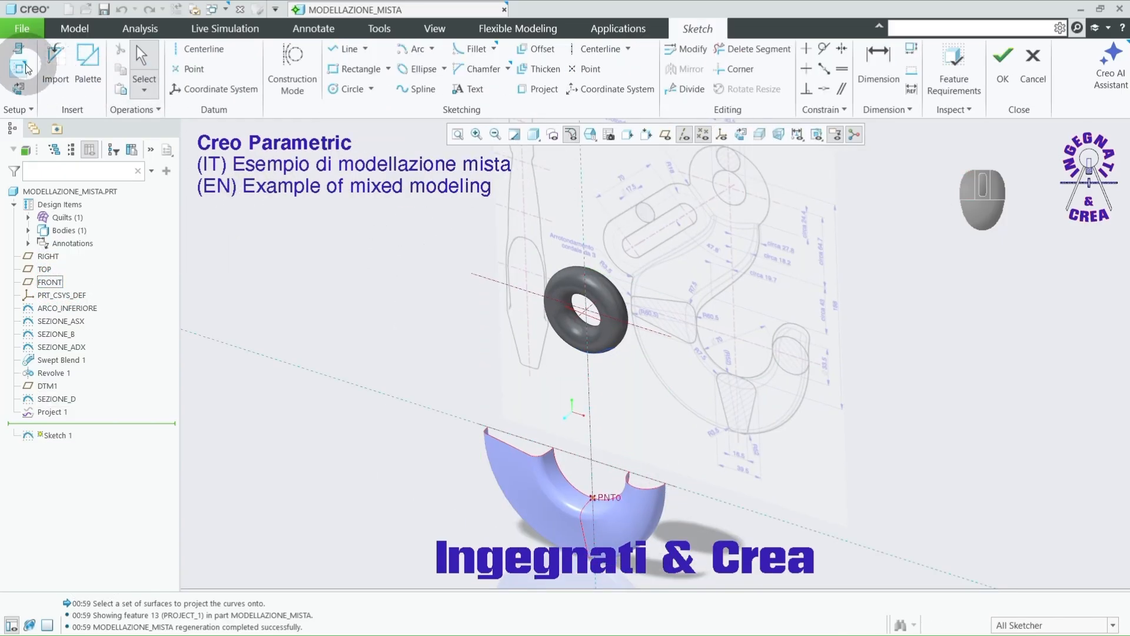
pyautogui.click(19, 71)
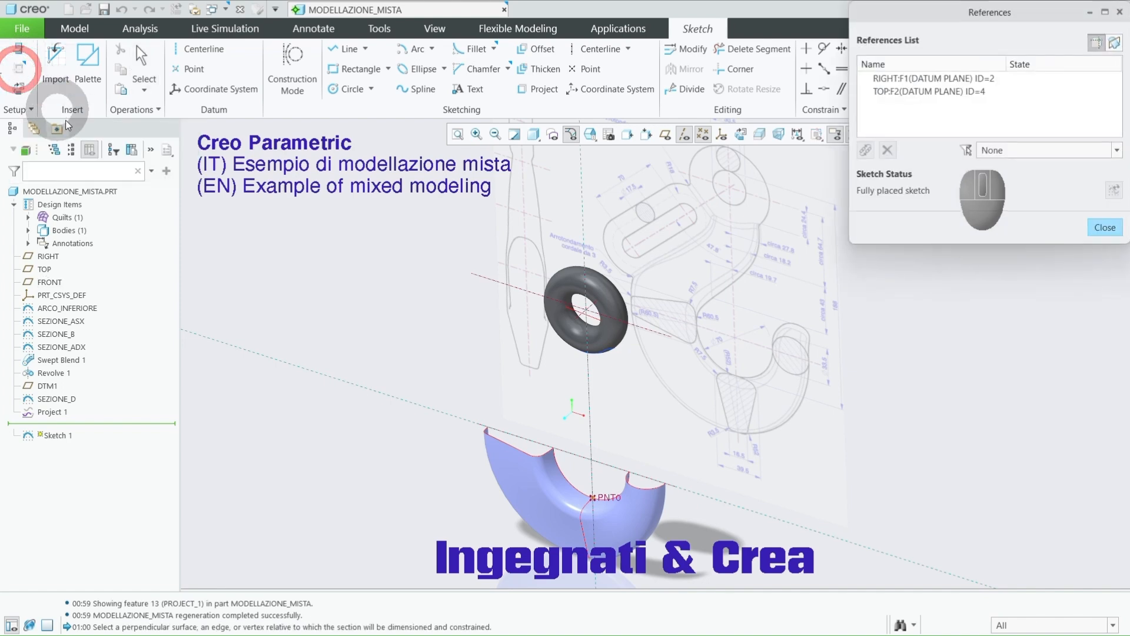
pyautogui.click(561, 471)
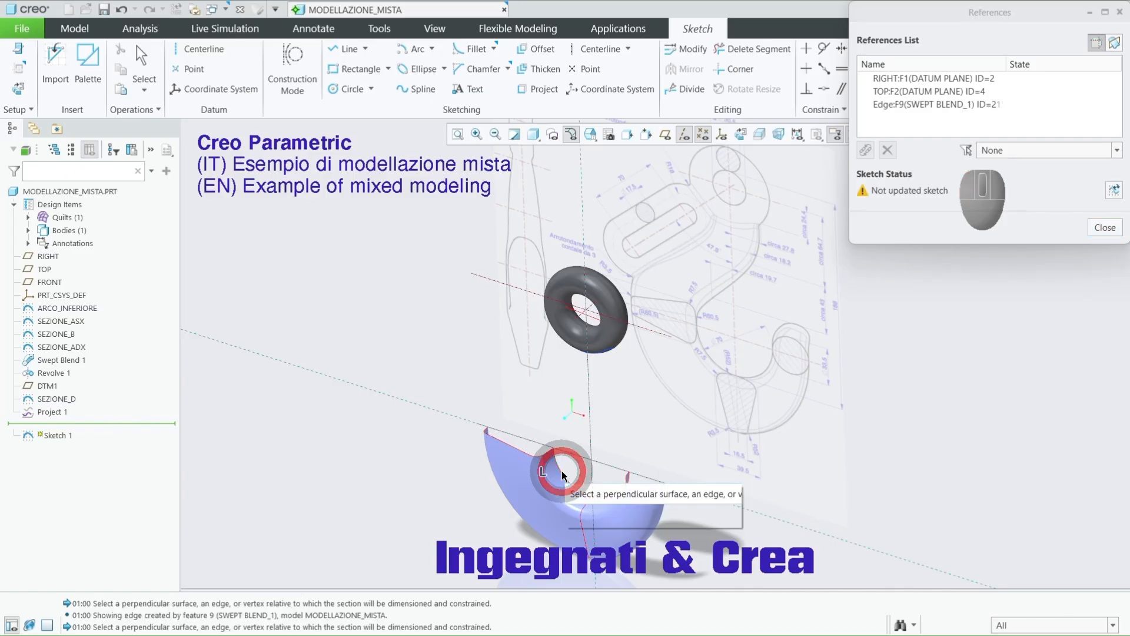
pyautogui.scroll(3, 512, 440)
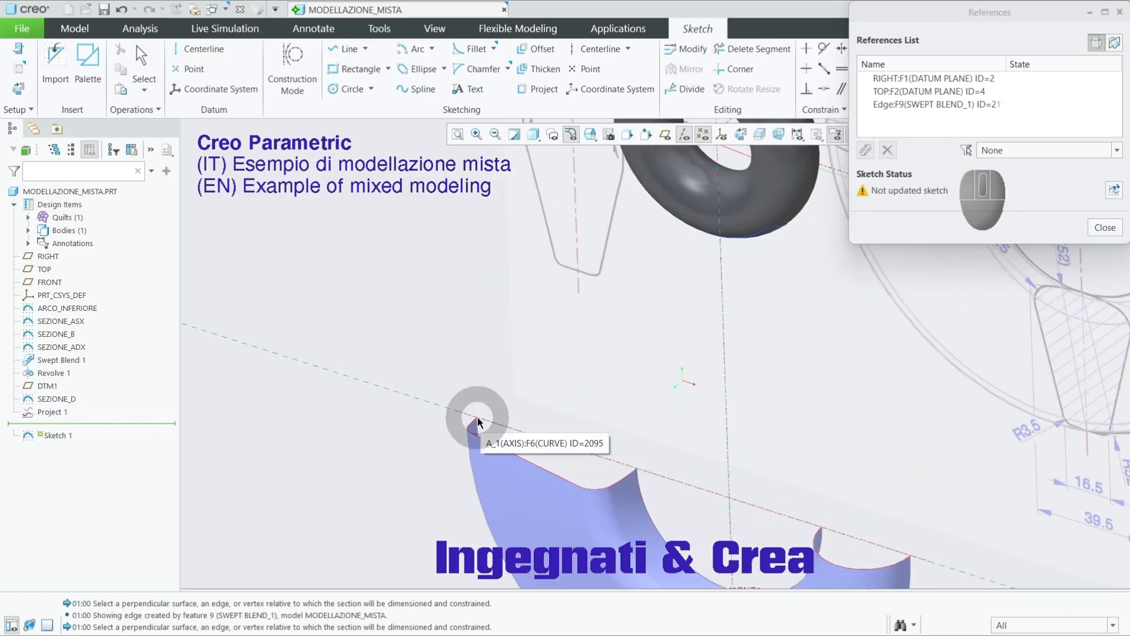
pyautogui.rightClick(478, 421)
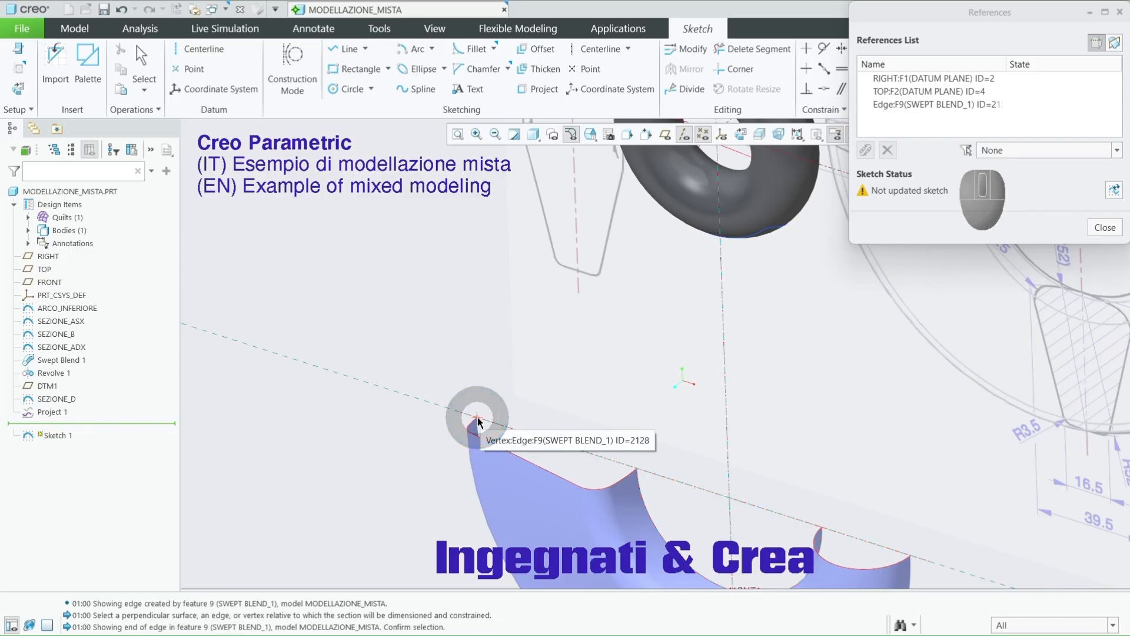
pyautogui.rightClick(478, 421)
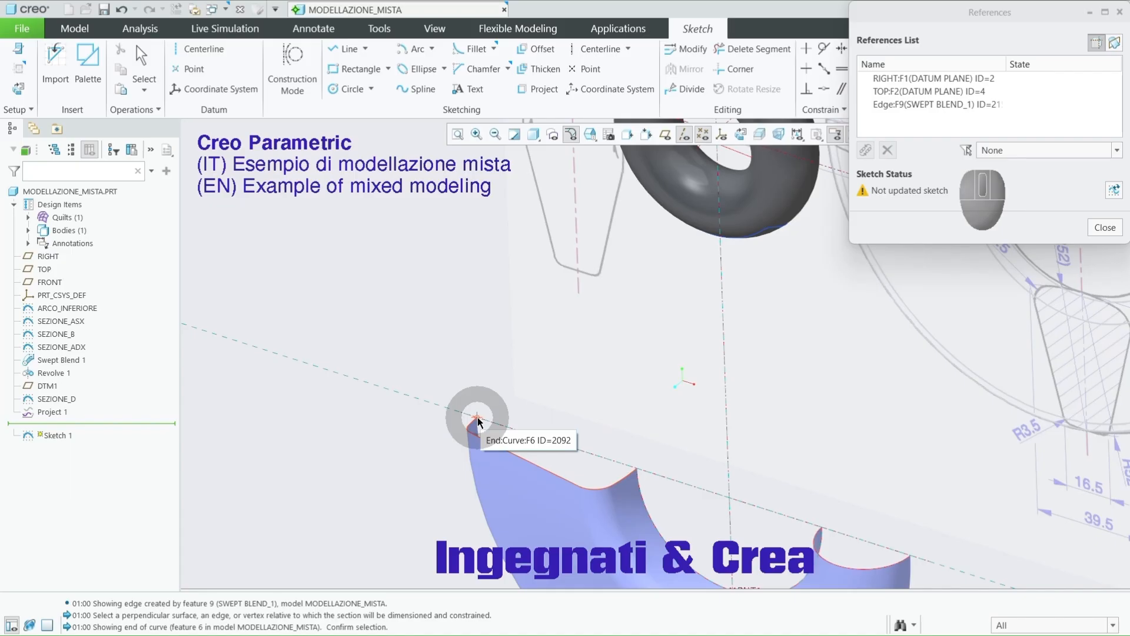
pyautogui.click(478, 421)
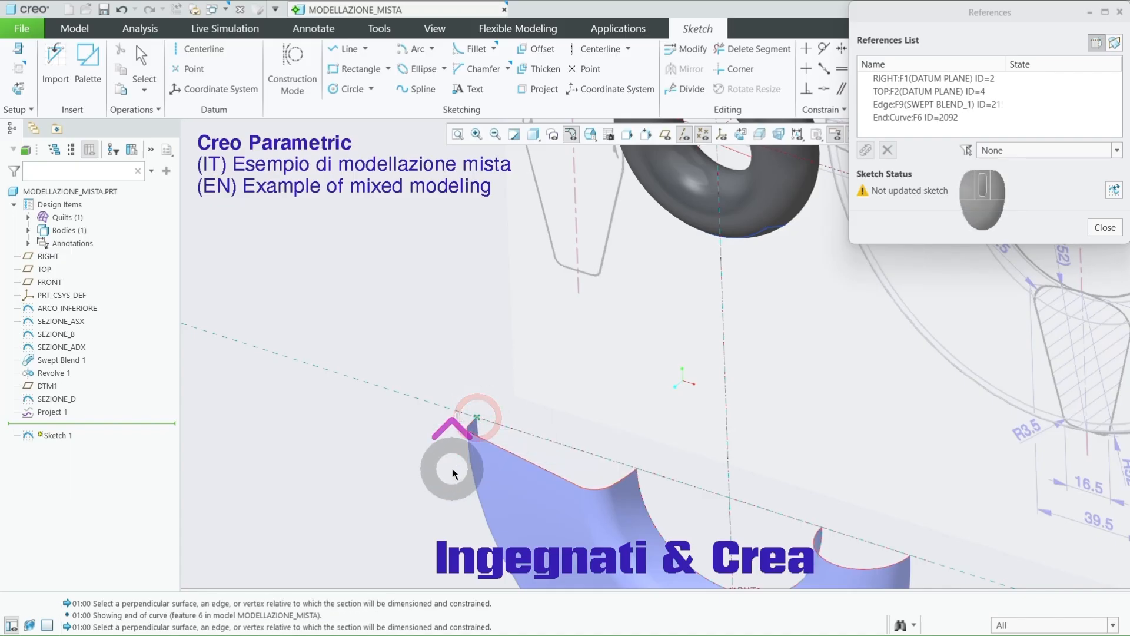
# Step: Add both ends of the projected curve on the ring as sketch references and close the reference list
pyautogui.scroll(4, 452, 469)
pyautogui.moveTo(536, 451); pyautogui.dragTo(568, 370, button='middle')
pyautogui.scroll(-4, 553, 389)
pyautogui.scroll(-3, 556, 389)
pyautogui.click(560, 375)
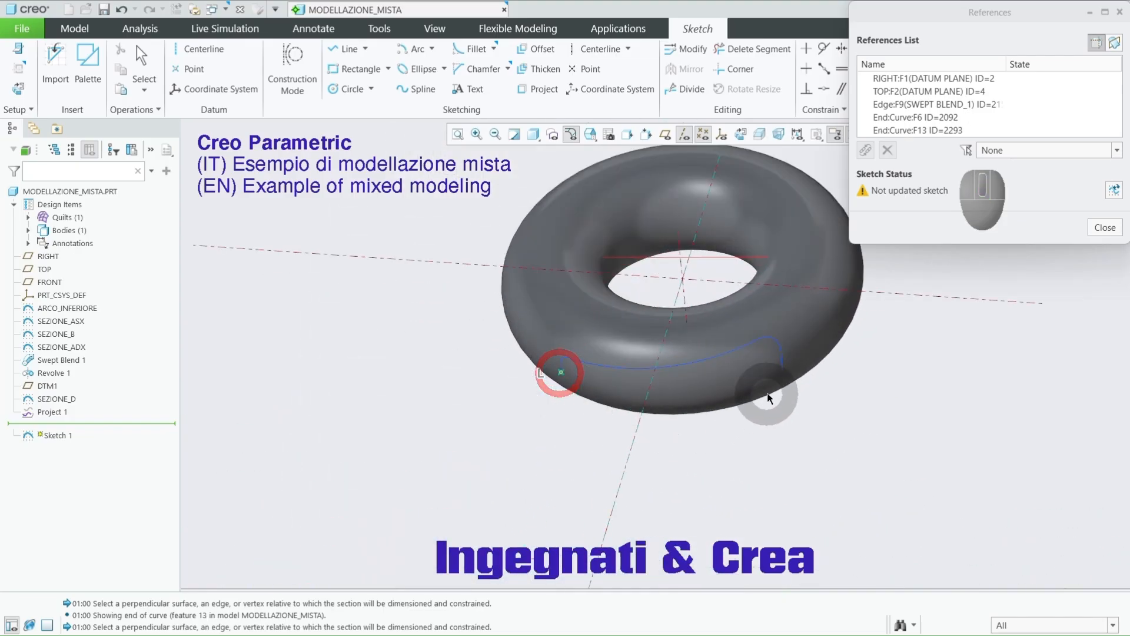
pyautogui.click(782, 370)
pyautogui.click(1104, 228)
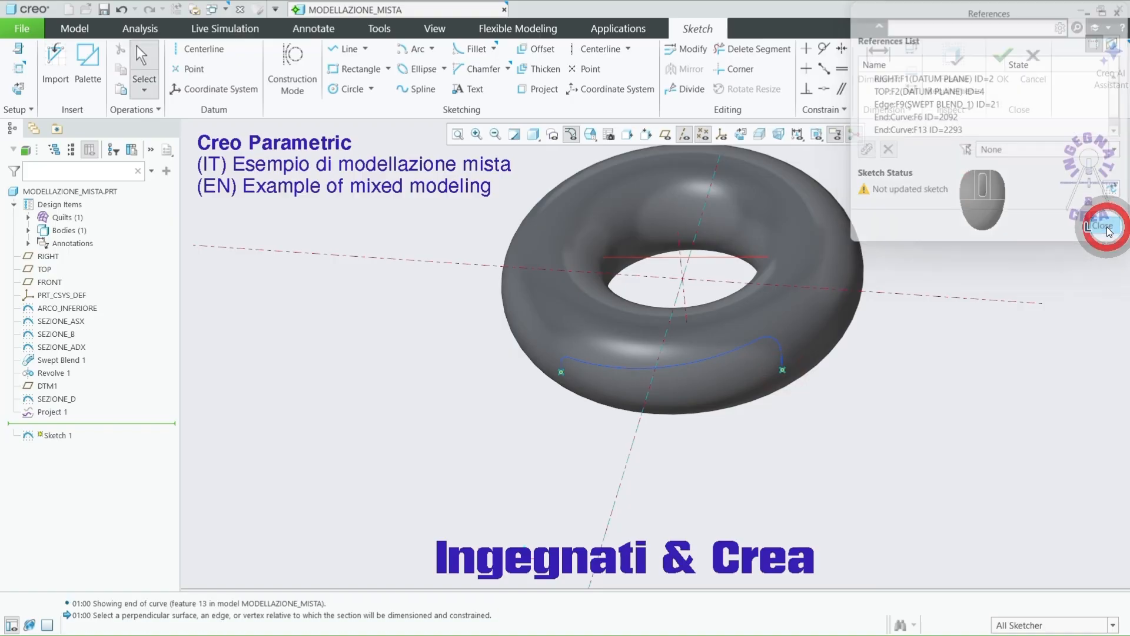
# Step: Draw a two-point spline from the right end of the ring's projected curve to the inner edge of the swept blend's wide end section
pyautogui.scroll(3, 564, 205)
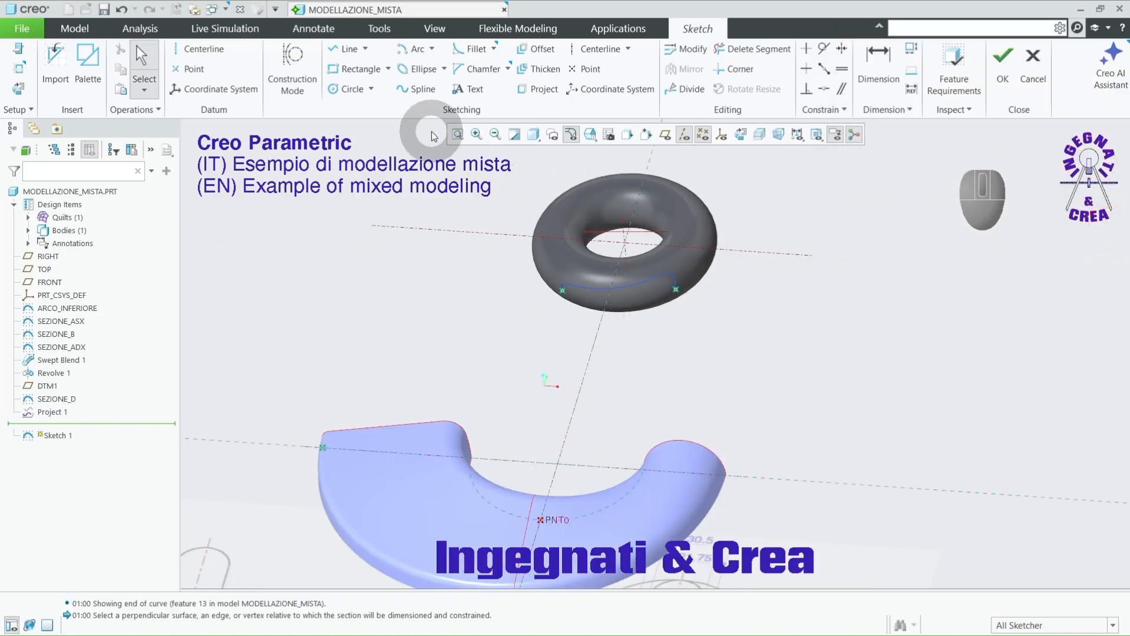
pyautogui.click(419, 89)
pyautogui.moveTo(462, 371); pyautogui.dragTo(676, 343, button='middle')
pyautogui.click(702, 276)
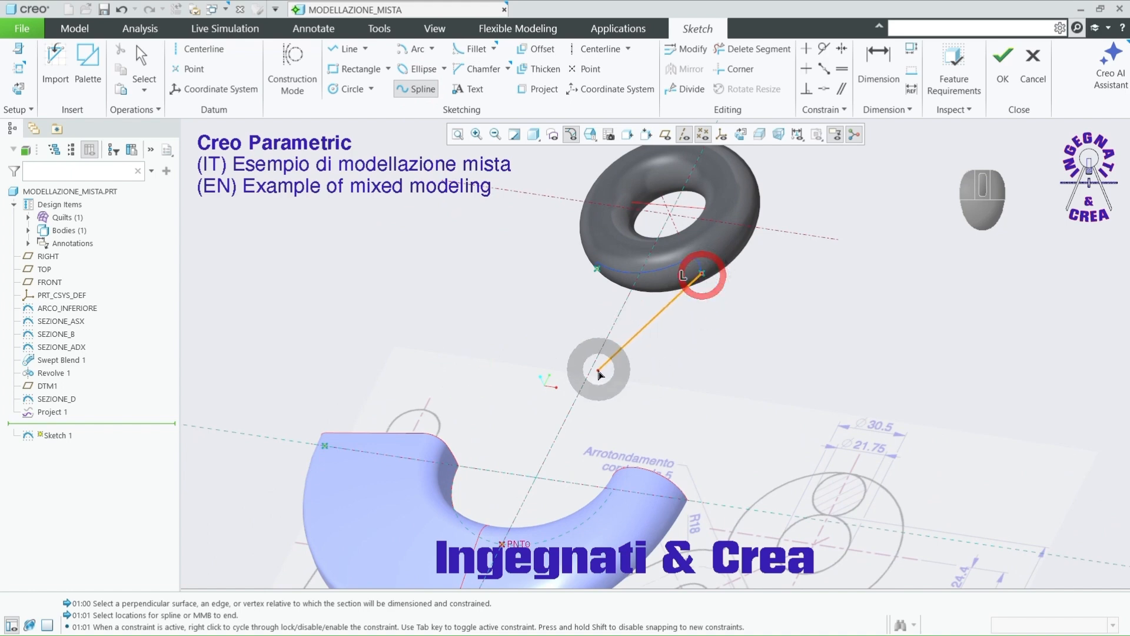
pyautogui.moveTo(598, 366); pyautogui.dragTo(575, 403, button='middle')
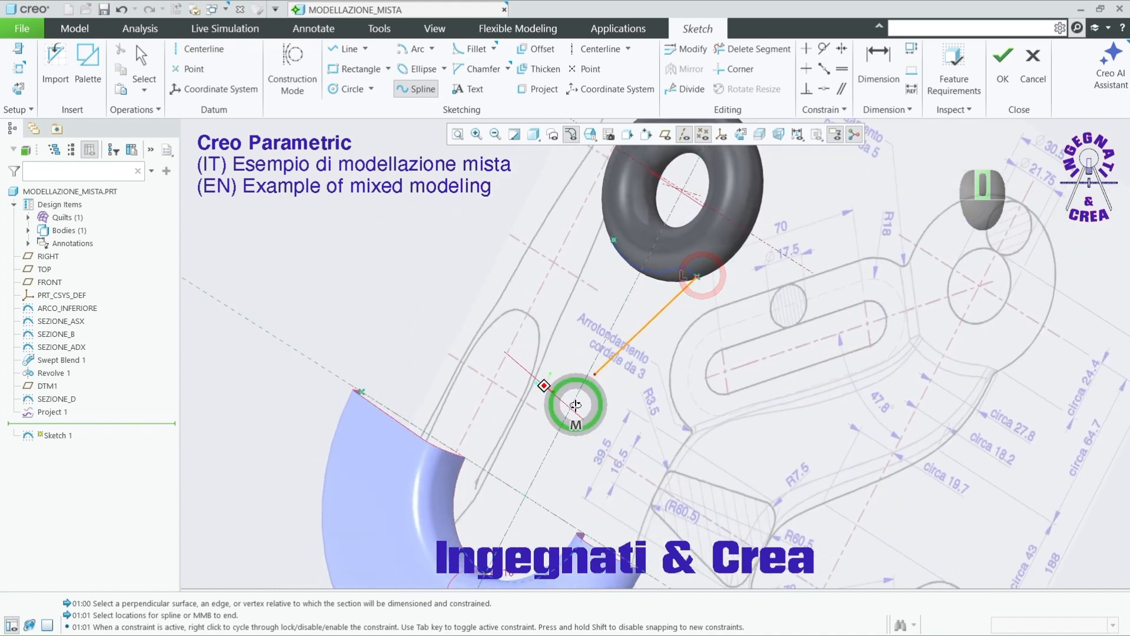
pyautogui.click(466, 458)
# Step: Draw a two-point spline from the left end of the ring's projected curve to the outer end of the swept blend's wide end section
pyautogui.moveTo(524, 449); pyautogui.dragTo(600, 360, button='middle')
pyautogui.click(587, 261)
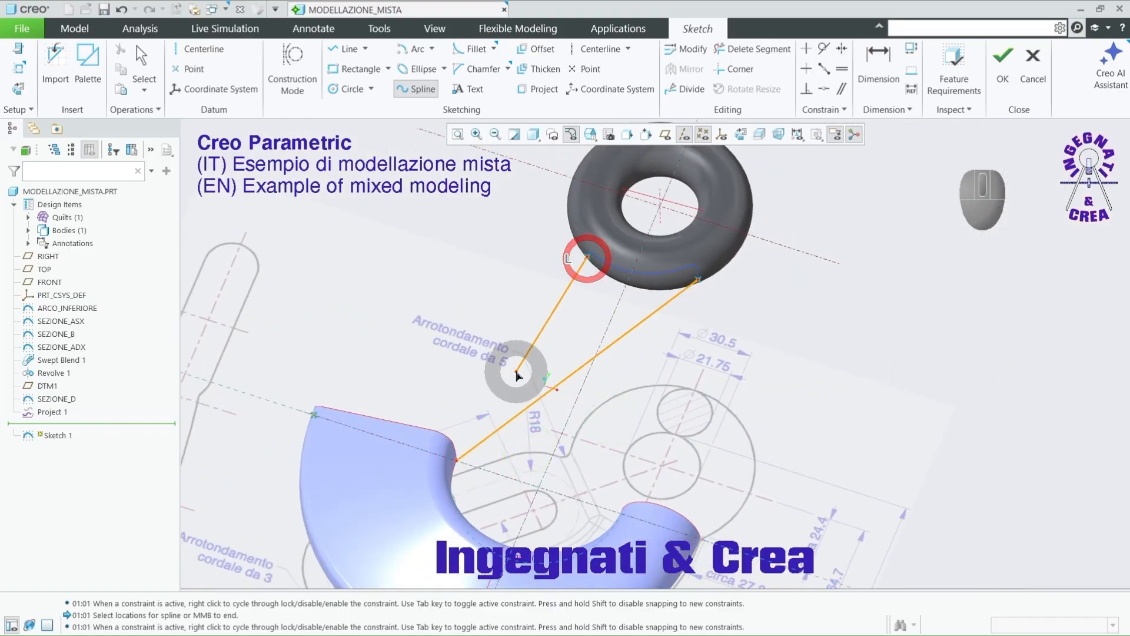
pyautogui.moveTo(482, 400); pyautogui.dragTo(538, 383, button='middle')
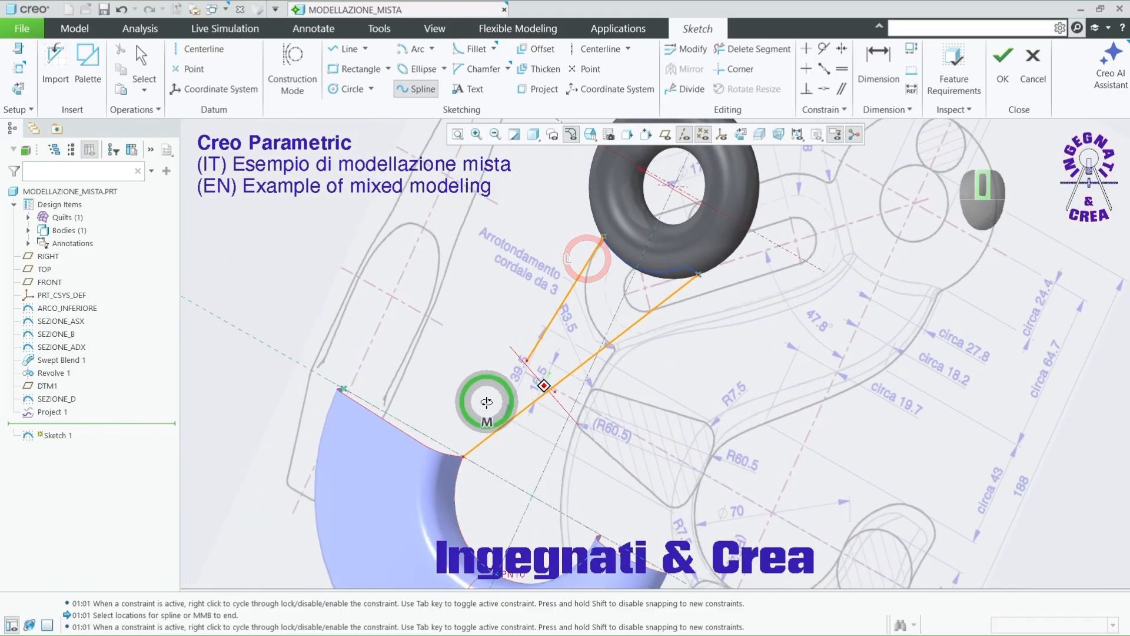
pyautogui.click(347, 390)
pyautogui.middleClick(453, 373)
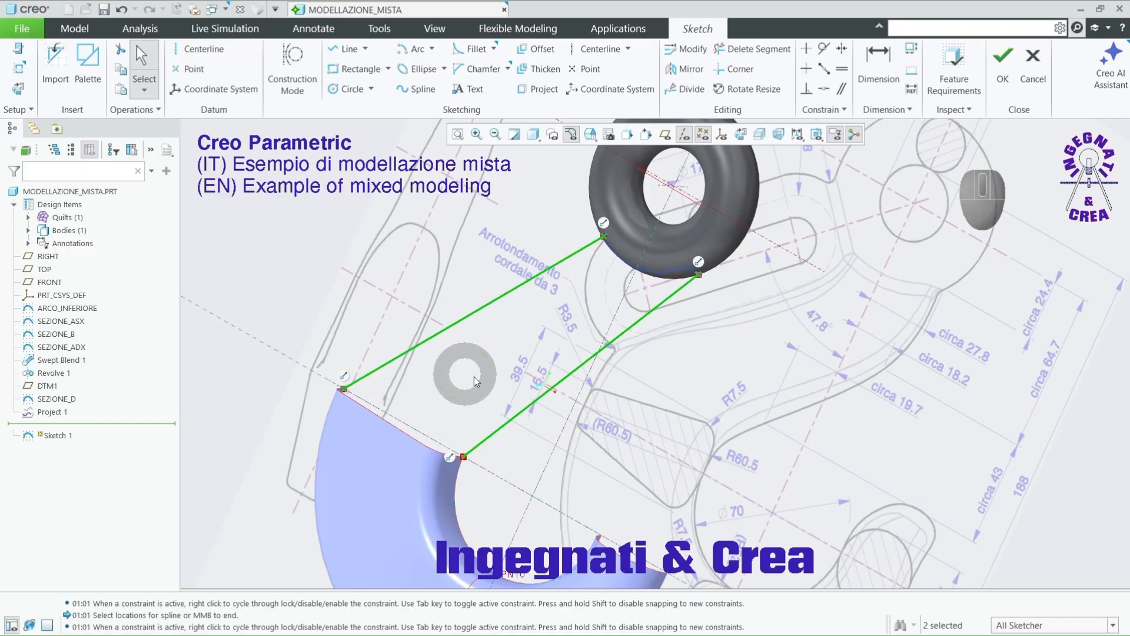
# Step: Make the right spline tangent to the swept blend's inner edge at their shared endpoint
pyautogui.click(825, 50)
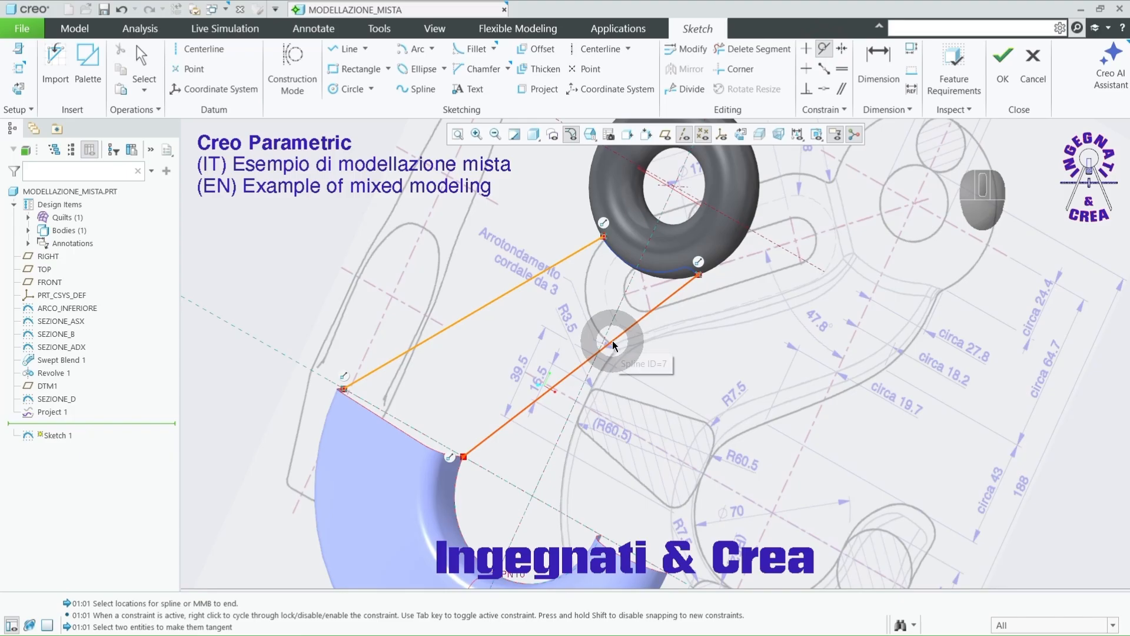
pyautogui.click(483, 442)
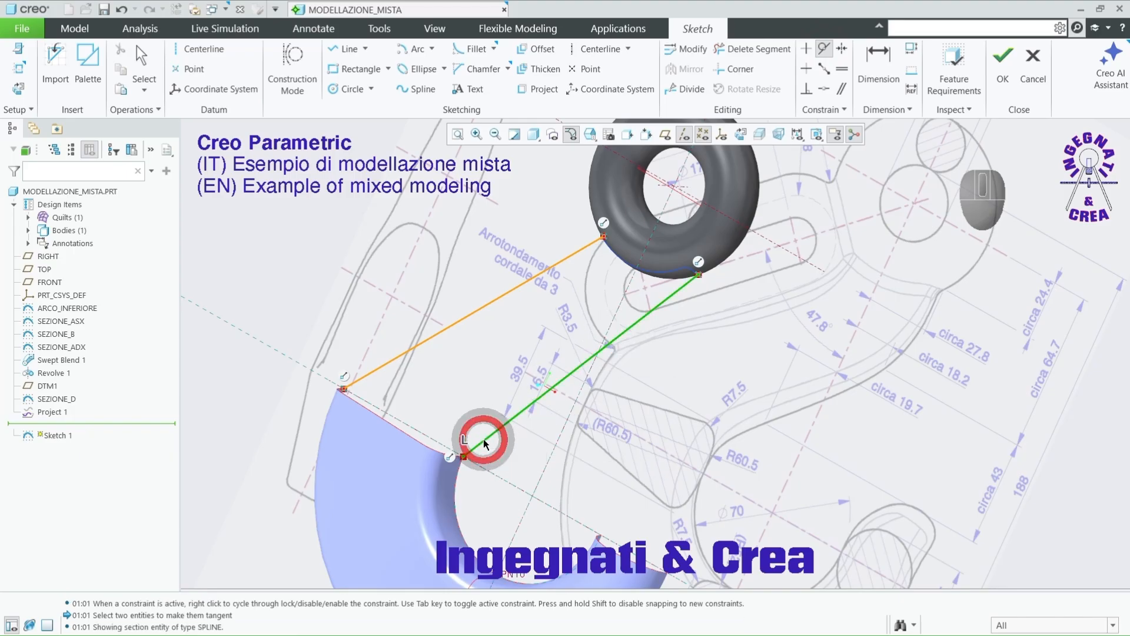
pyautogui.click(459, 475)
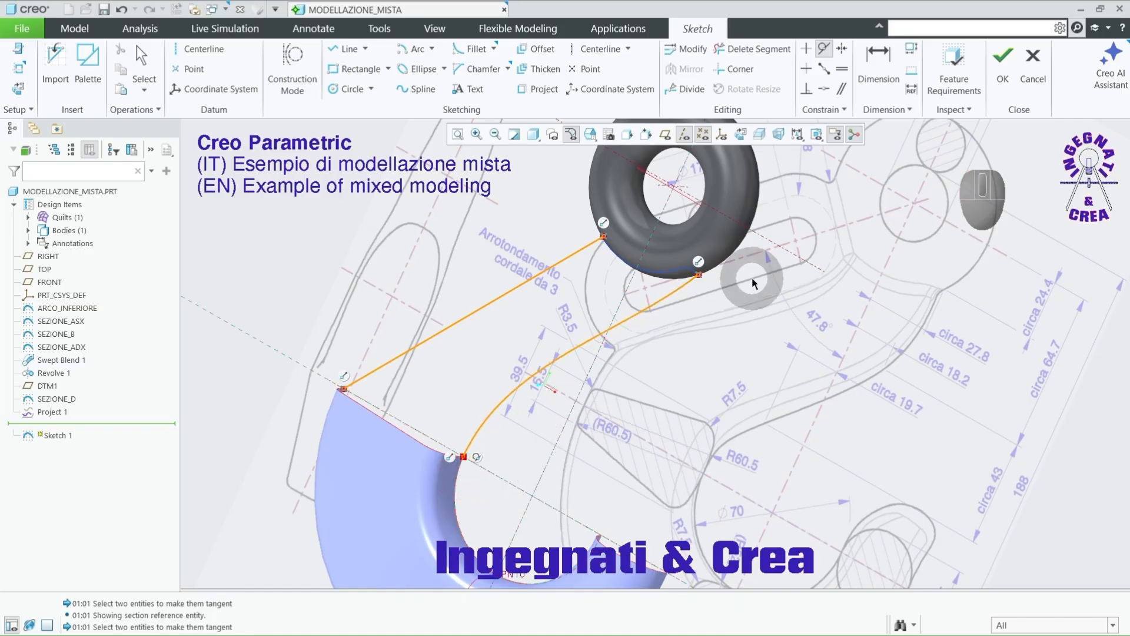
# Step: Dimension the angle between the left spline's lower end and the reference line along the wide end section, and set it to 90°
pyautogui.click(878, 66)
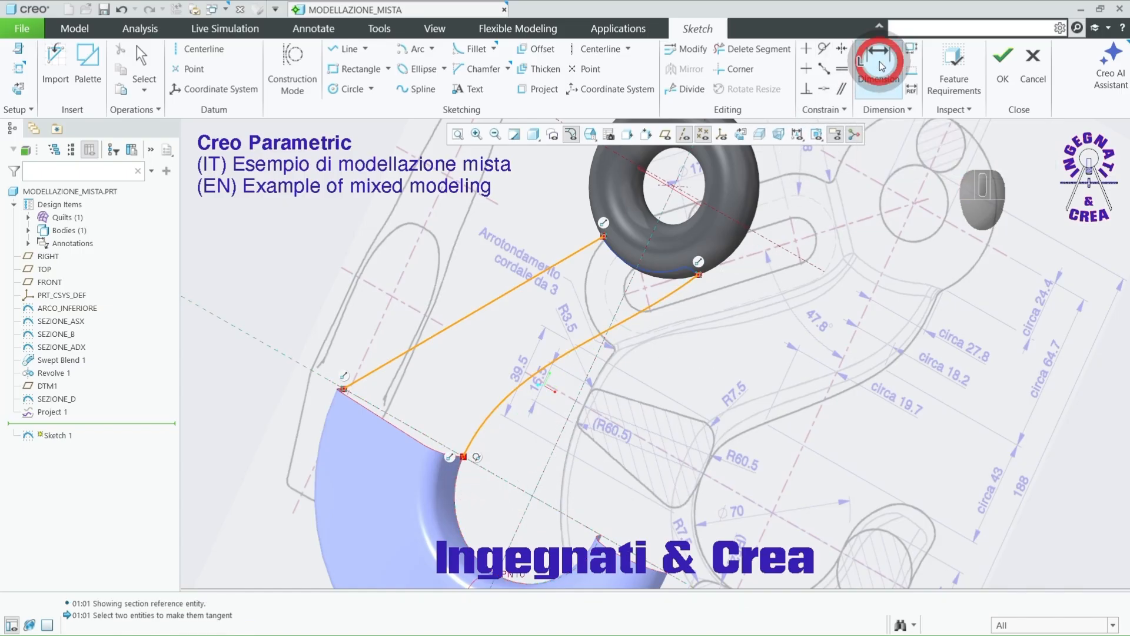
pyautogui.click(363, 380)
pyautogui.click(346, 393)
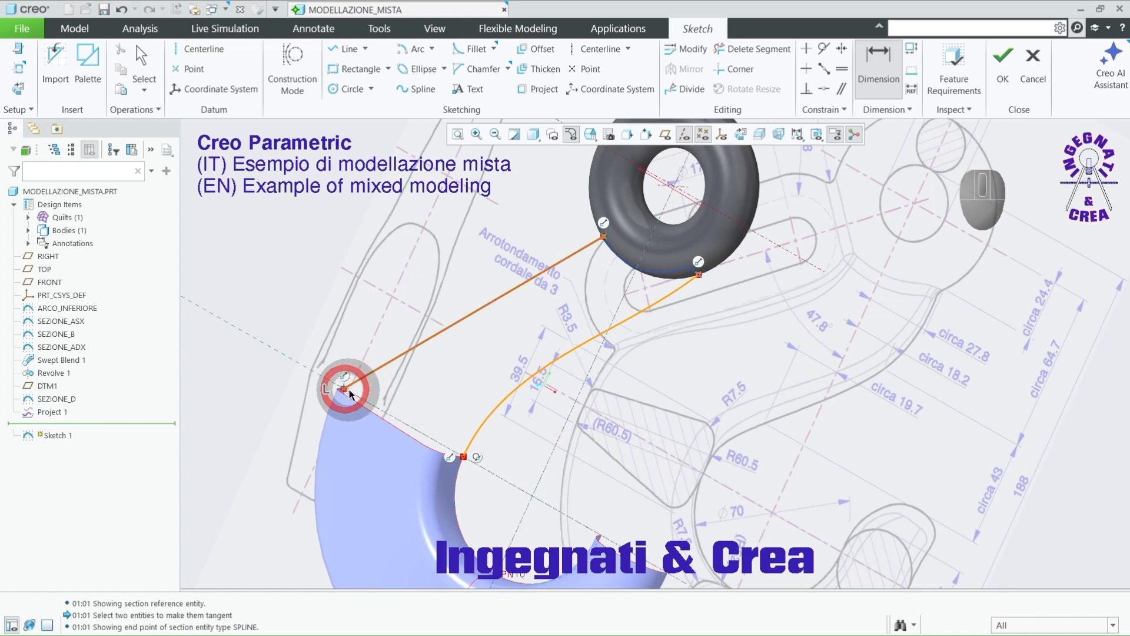
pyautogui.click(361, 400)
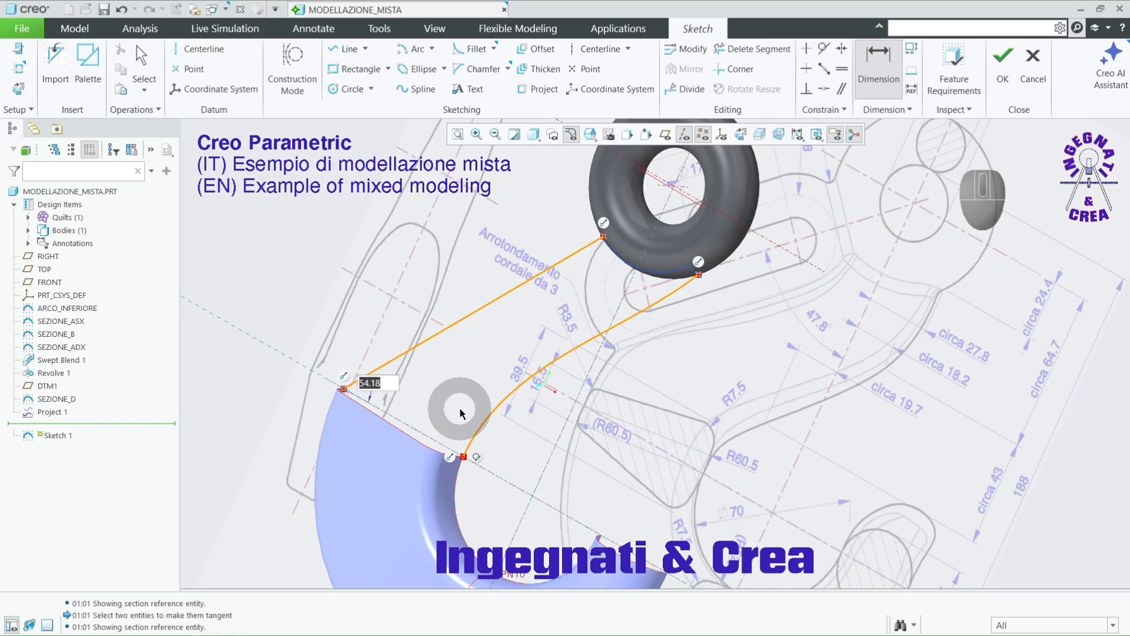
pyautogui.moveTo(461, 413); pyautogui.dragTo(621, 380, button='middle')
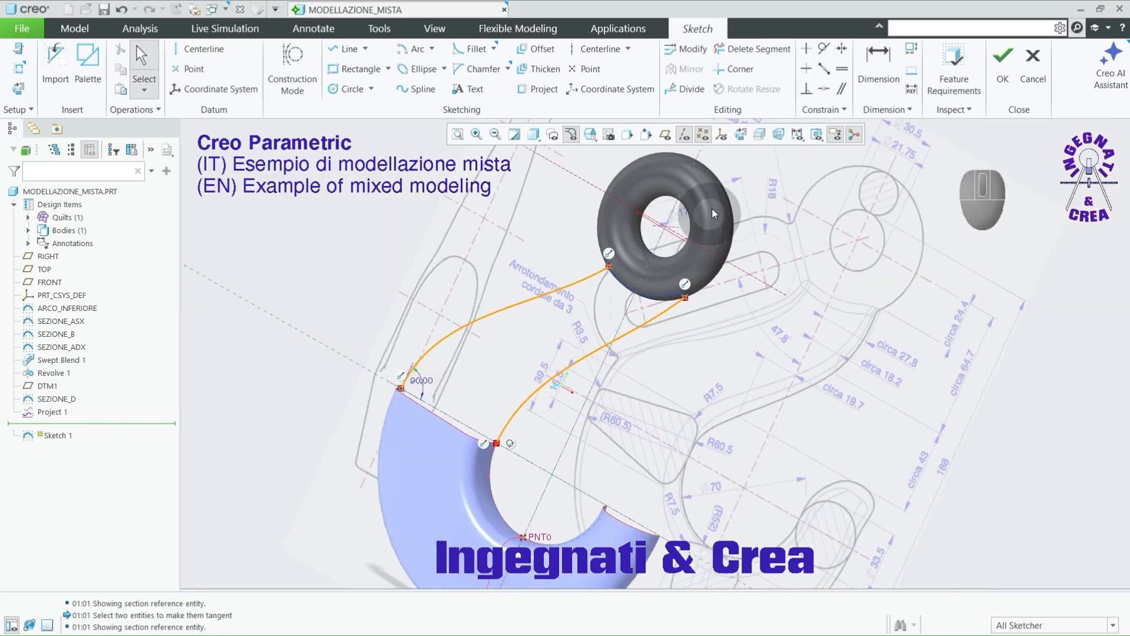
# Step: Reshape the right spline with its control points in the 2D sketch orientation so it follows the hook outline on the background drawing
pyautogui.click(742, 136)
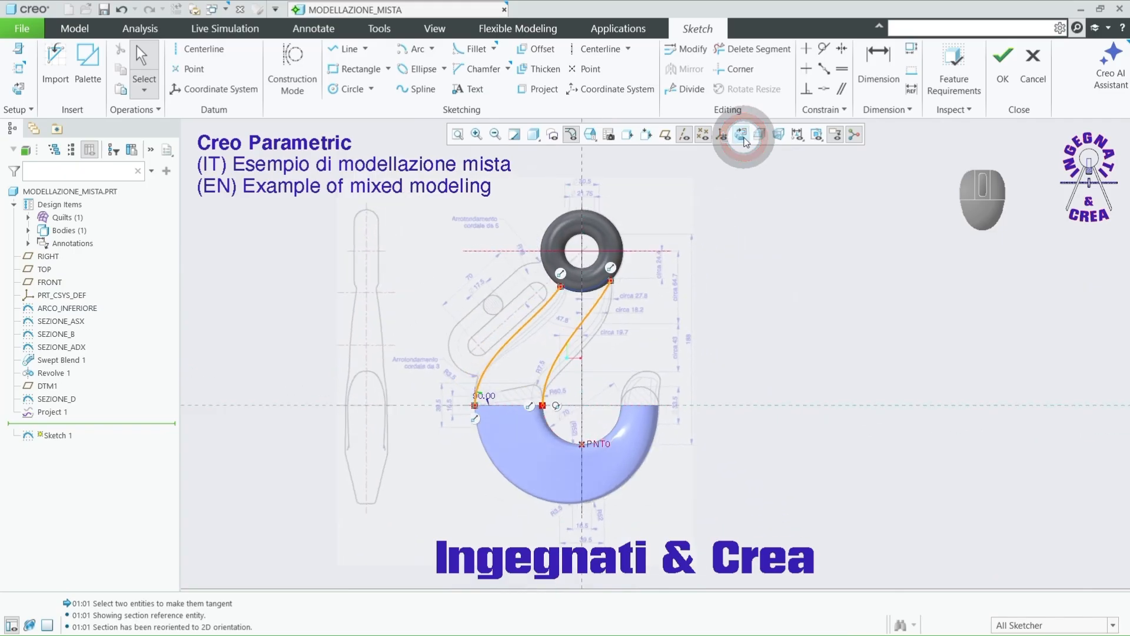
pyautogui.scroll(3, 556, 372)
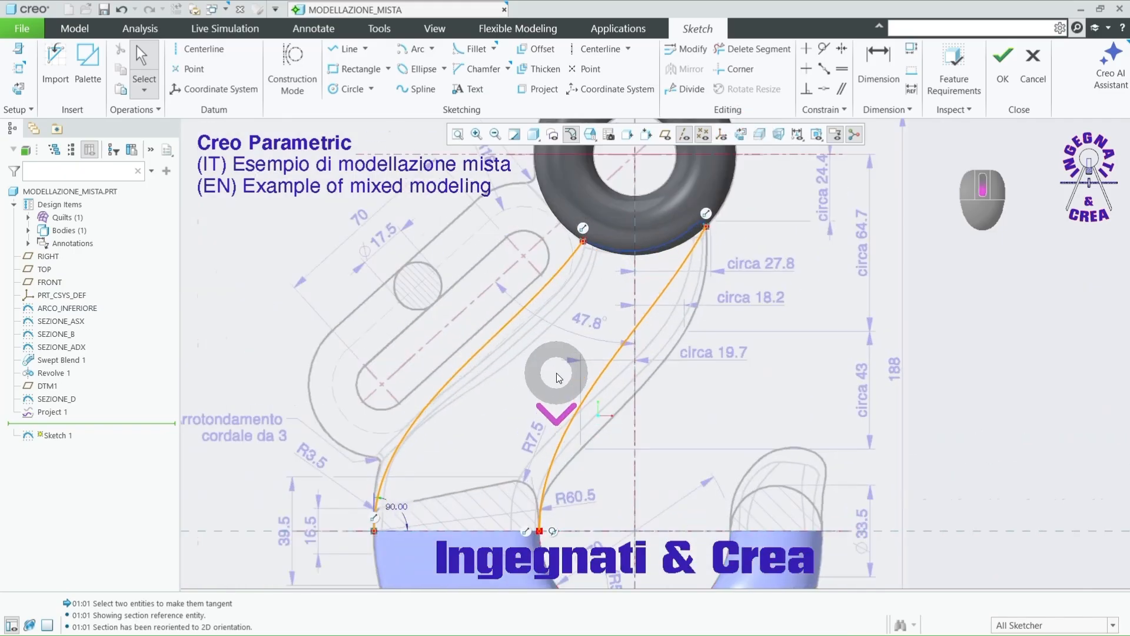
pyautogui.doubleClick(594, 383)
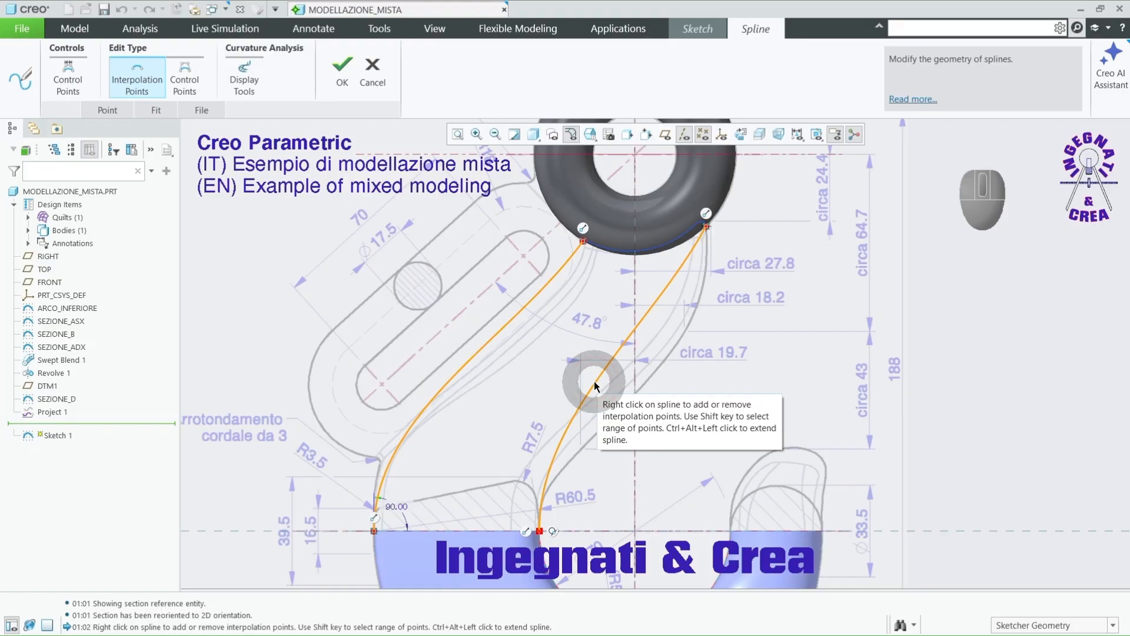
pyautogui.click(188, 81)
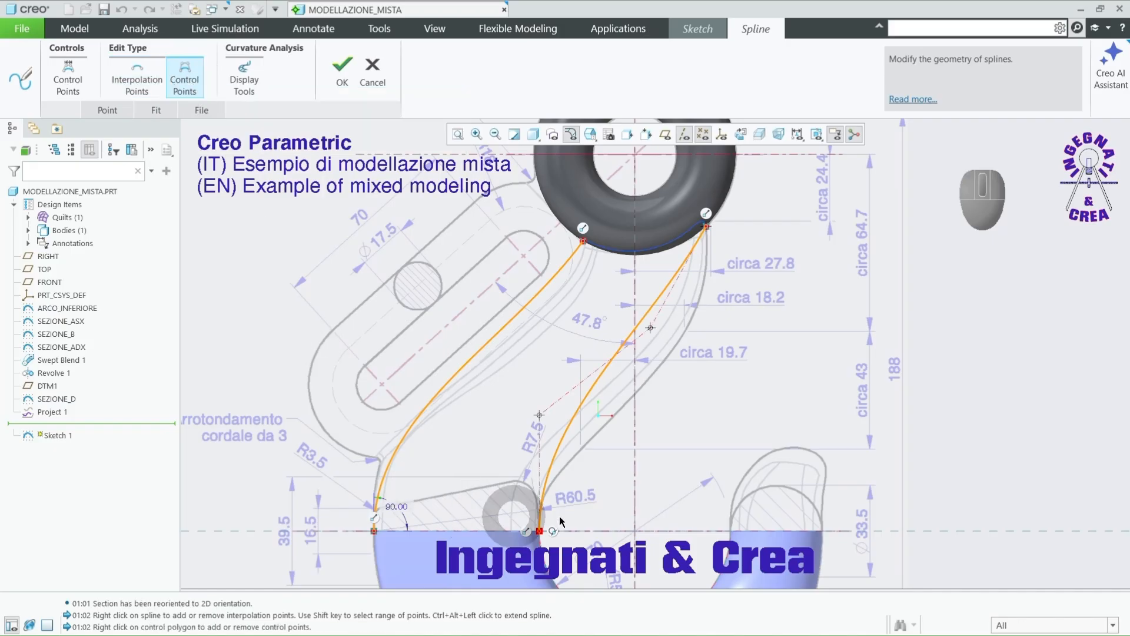
pyautogui.moveTo(651, 334); pyautogui.dragTo(723, 395)
pyautogui.moveTo(540, 415)
pyautogui.mouseDown()
pyautogui.moveTo(542, 431)
pyautogui.moveTo(539, 420)
pyautogui.mouseUp()
pyautogui.moveTo(721, 393); pyautogui.dragTo(712, 413)
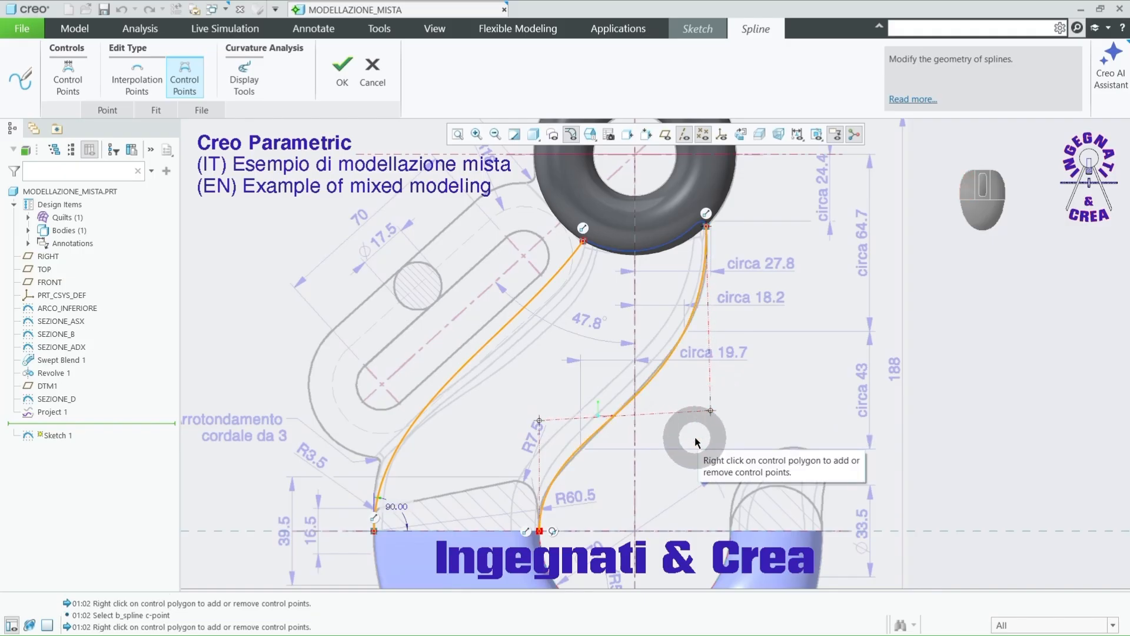
pyautogui.click(342, 69)
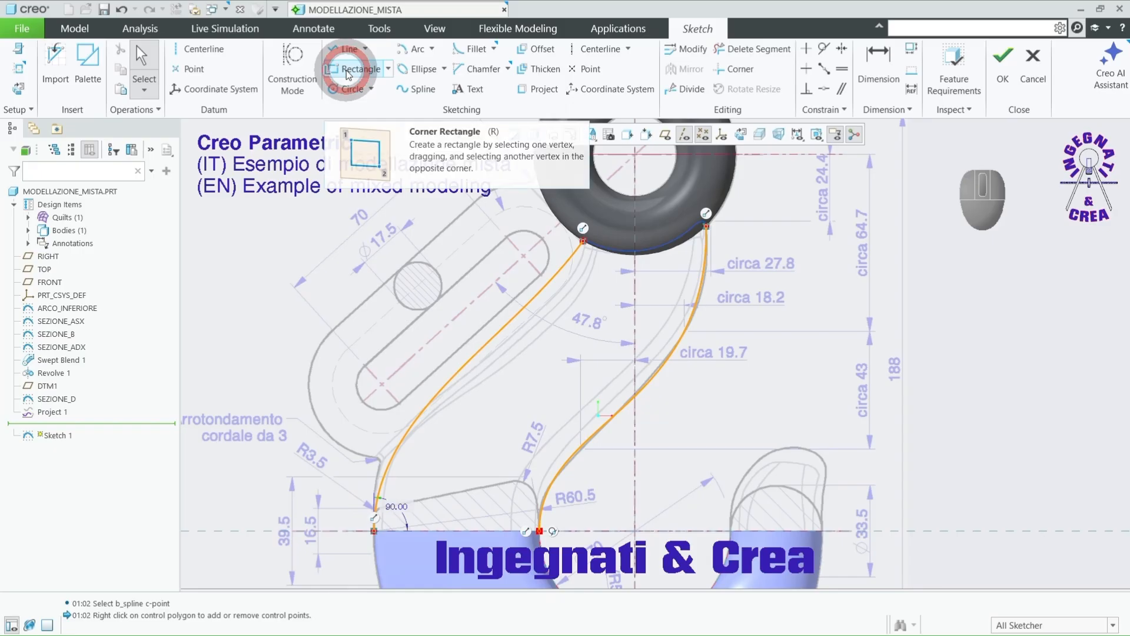
# Step: Reshape the left spline with its control points to follow the background drawing's outline, and complete the sketch
pyautogui.click(466, 363)
pyautogui.doubleClick(468, 363)
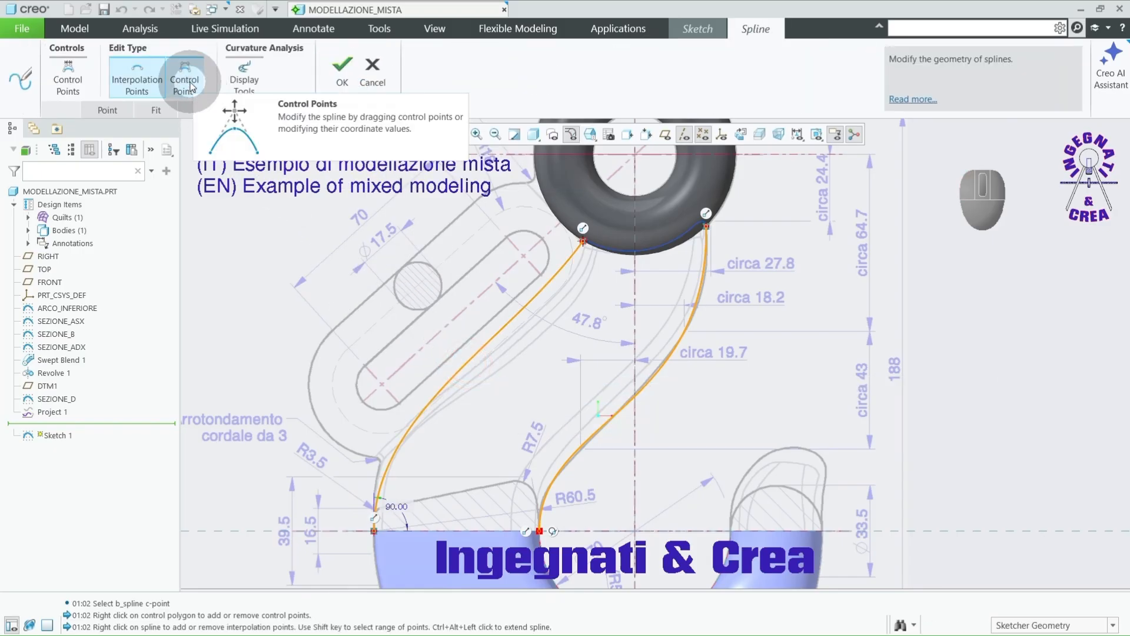
pyautogui.click(184, 83)
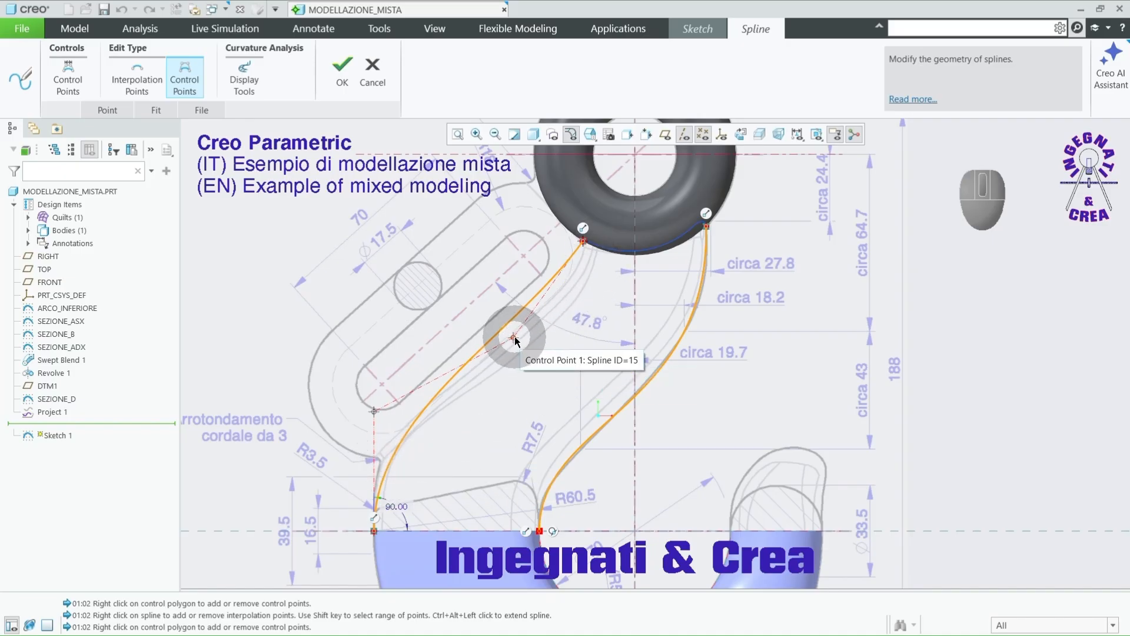
pyautogui.moveTo(513, 339); pyautogui.dragTo(525, 355)
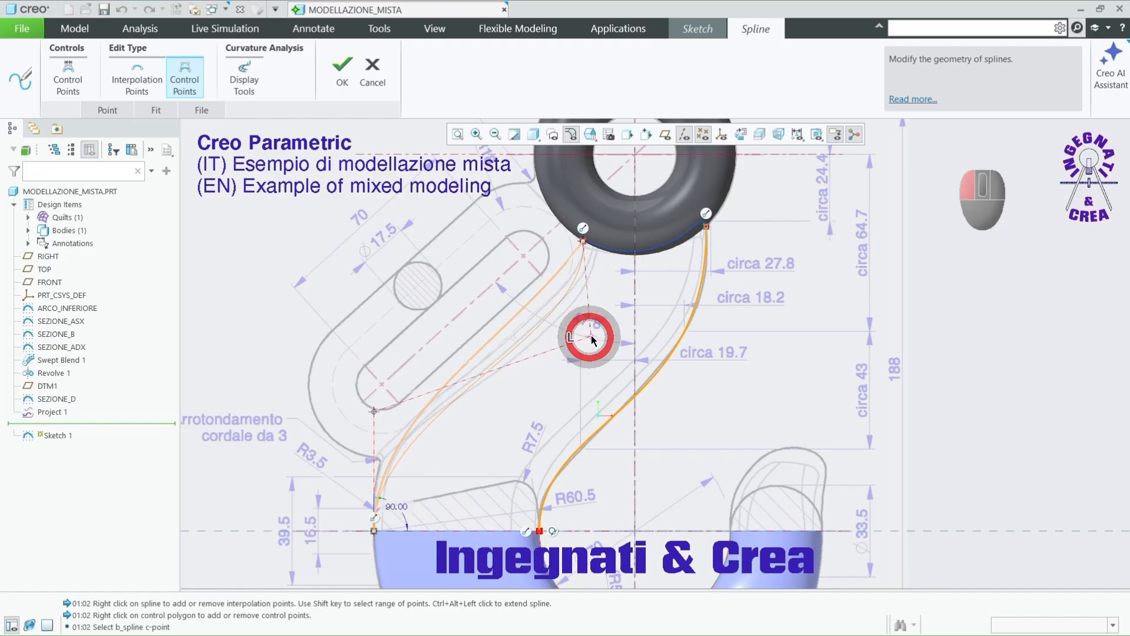
pyautogui.moveTo(613, 316); pyautogui.dragTo(594, 321)
pyautogui.moveTo(373, 399)
pyautogui.mouseDown()
pyautogui.moveTo(374, 413)
pyautogui.moveTo(373, 383)
pyautogui.mouseUp()
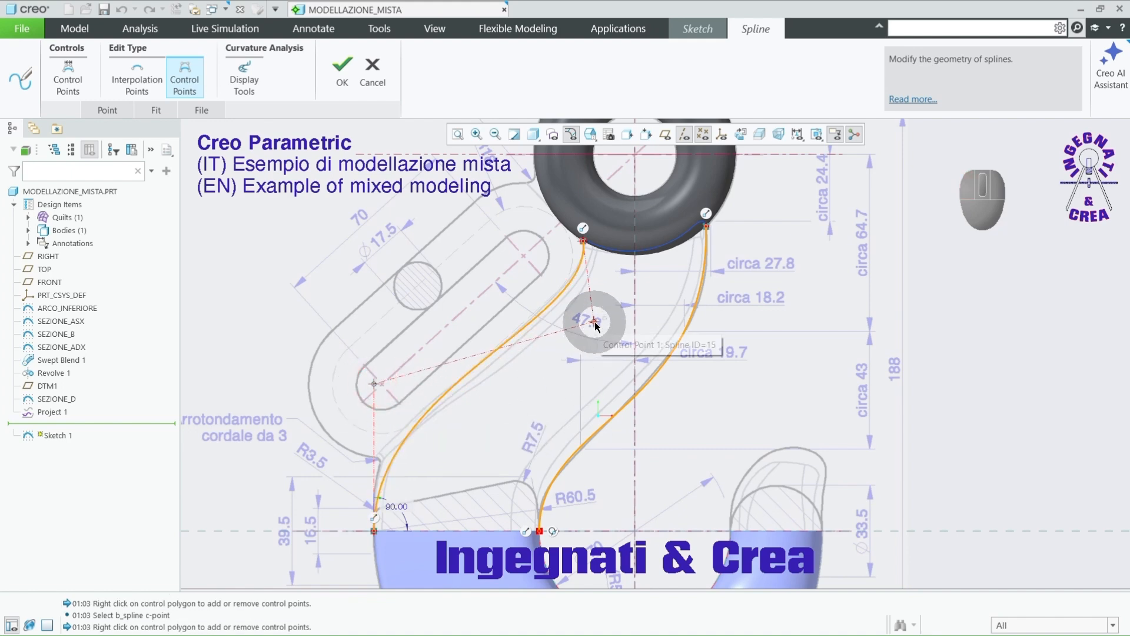
pyautogui.moveTo(594, 323); pyautogui.dragTo(596, 339)
pyautogui.moveTo(374, 385); pyautogui.dragTo(369, 370)
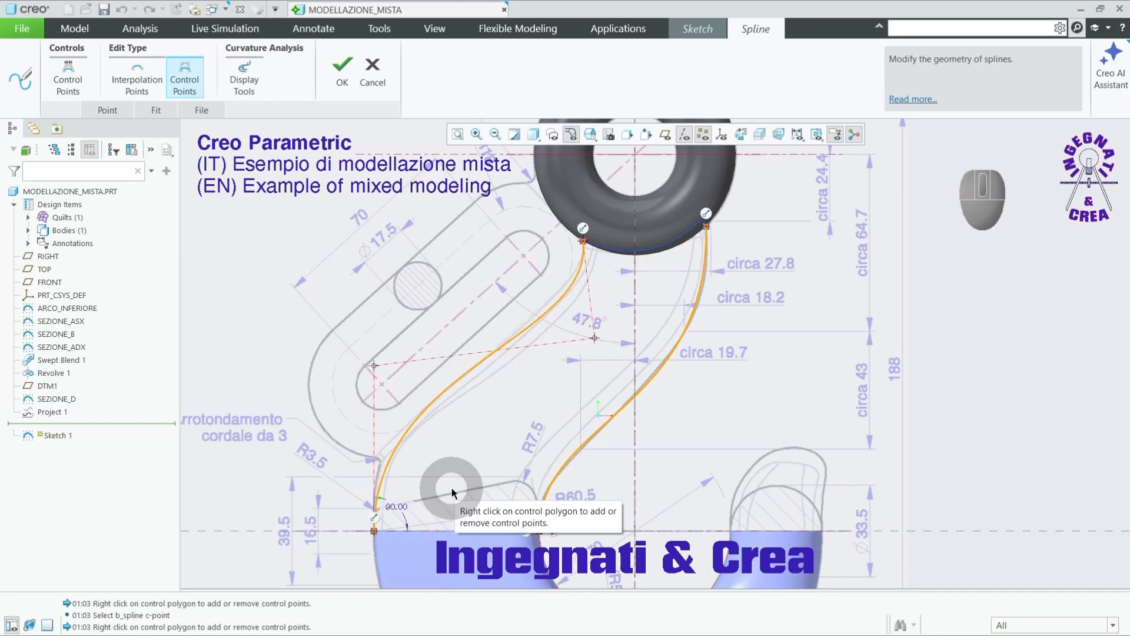
pyautogui.click(343, 72)
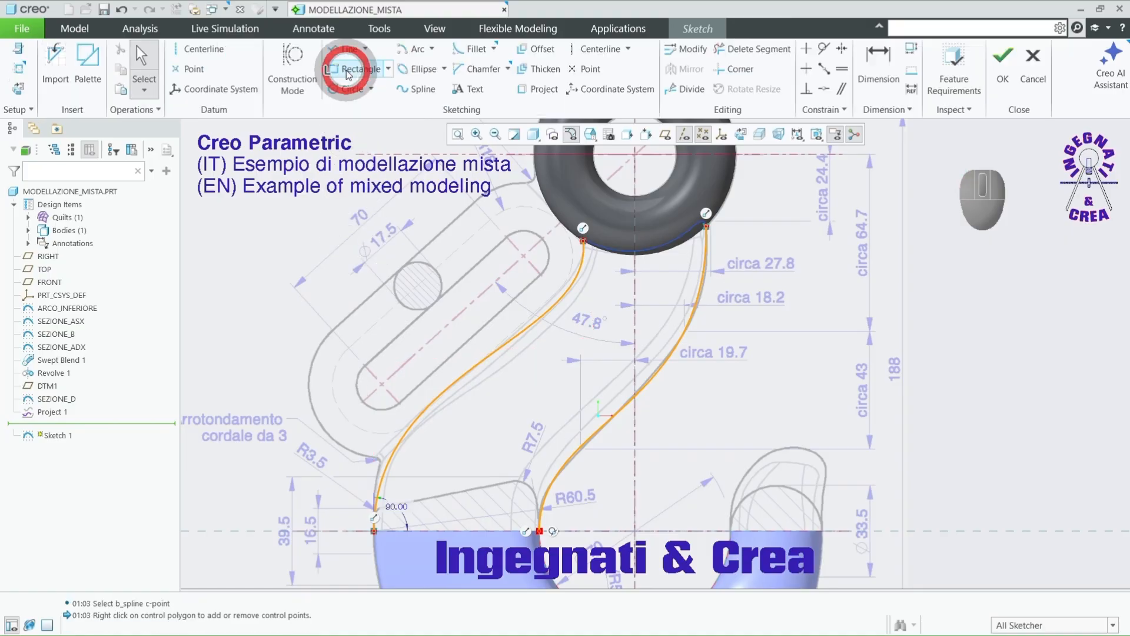
pyautogui.click(1011, 66)
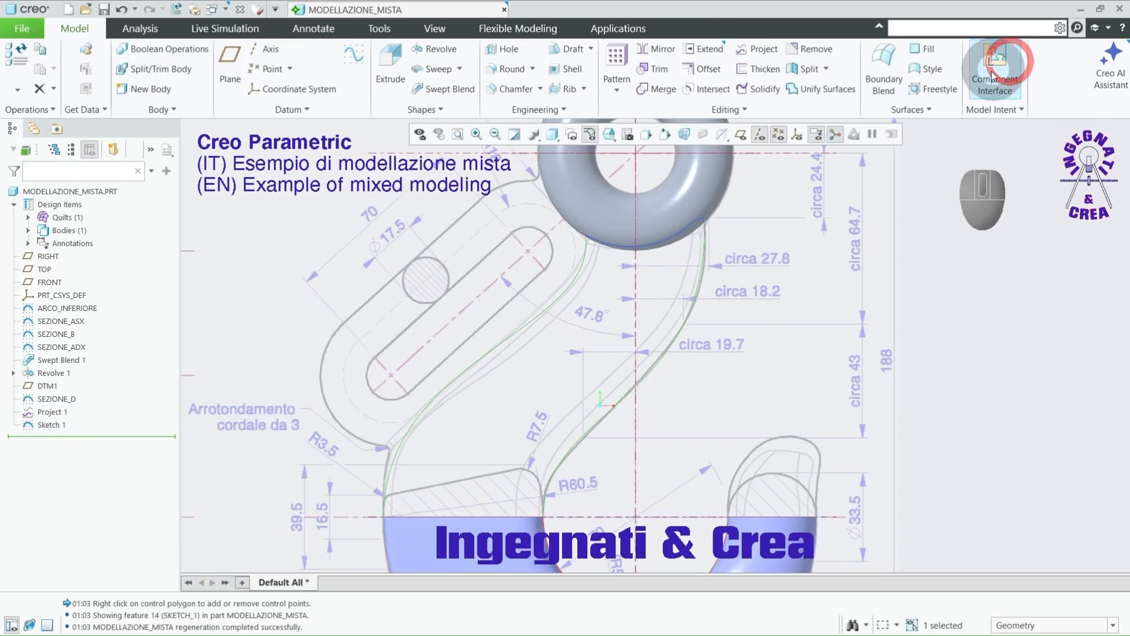
# Step: Start a Boundary Blend with the swept blend's wide end edge and the ring's projected curve as first direction chains
pyautogui.moveTo(707, 388)
pyautogui.mouseDown(button='middle')
pyautogui.moveTo(678, 417)
pyautogui.moveTo(740, 383)
pyautogui.moveTo(705, 334)
pyautogui.mouseUp(button='middle')
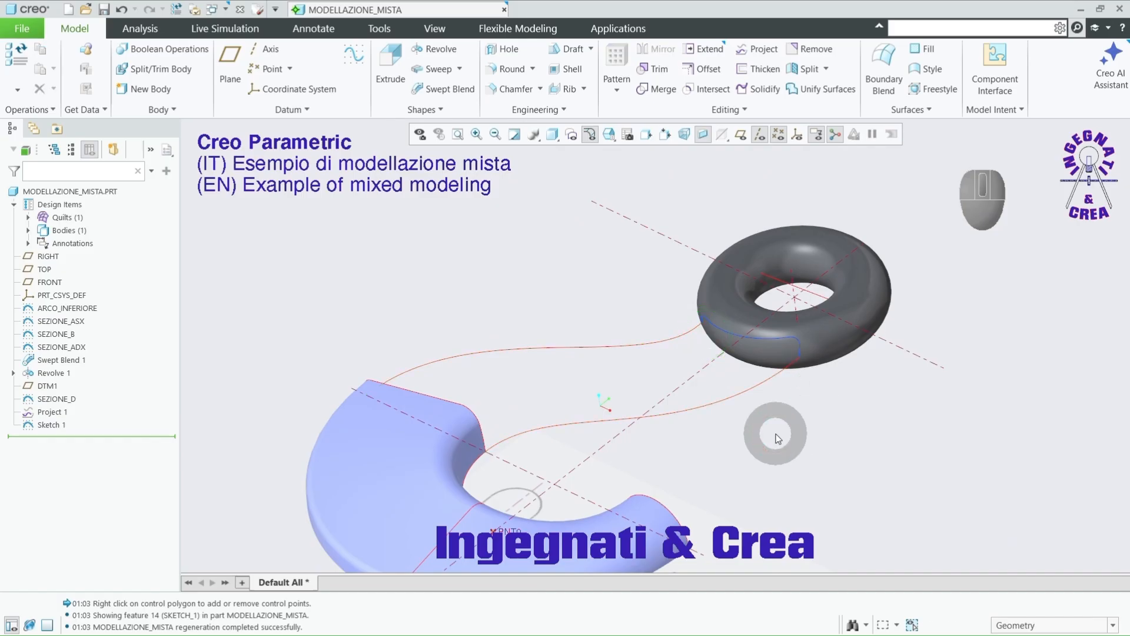
pyautogui.click(893, 72)
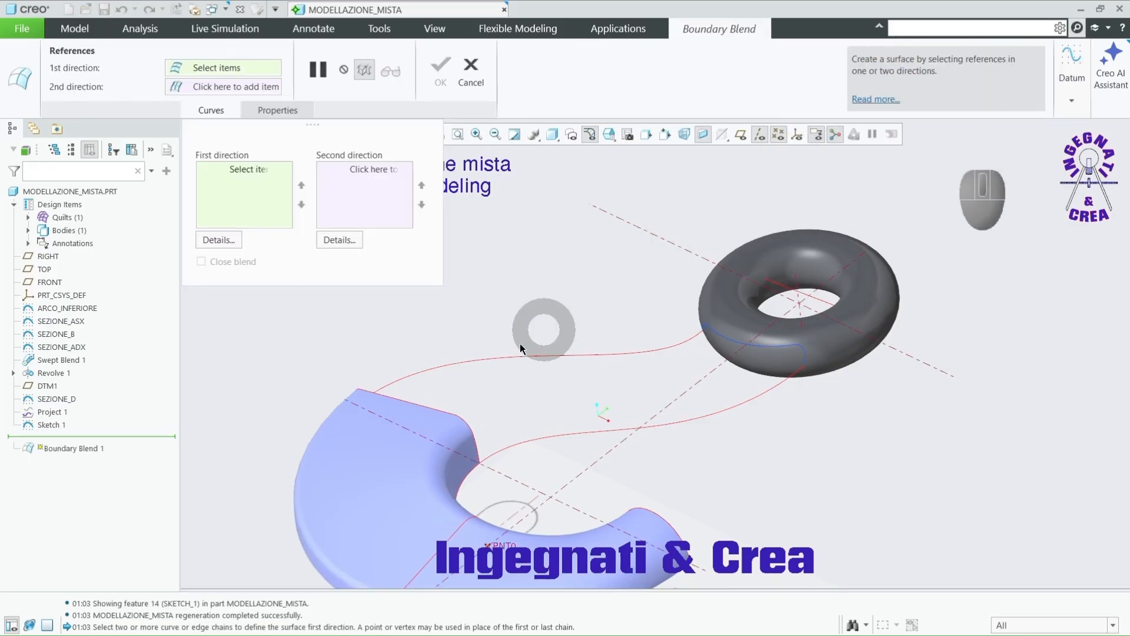
pyautogui.click(448, 416)
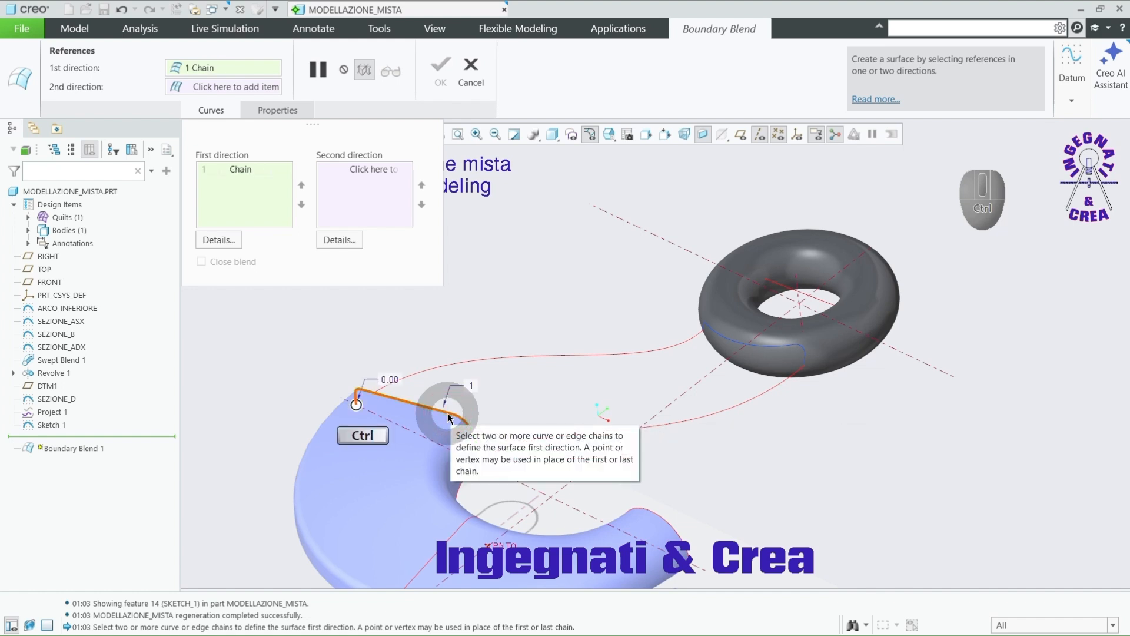
pyautogui.keyDown('ctrl'); pyautogui.click(783, 348); pyautogui.keyUp('ctrl')
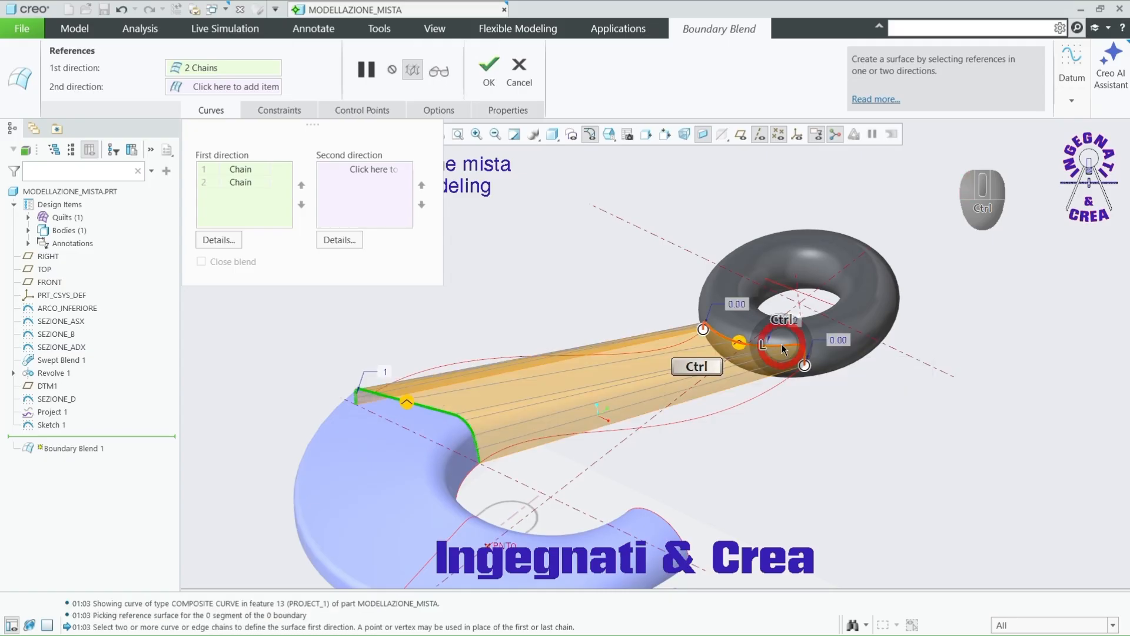
# Step: Add the two sketched splines as the second direction chains of the boundary blend
pyautogui.rightClick(812, 417)
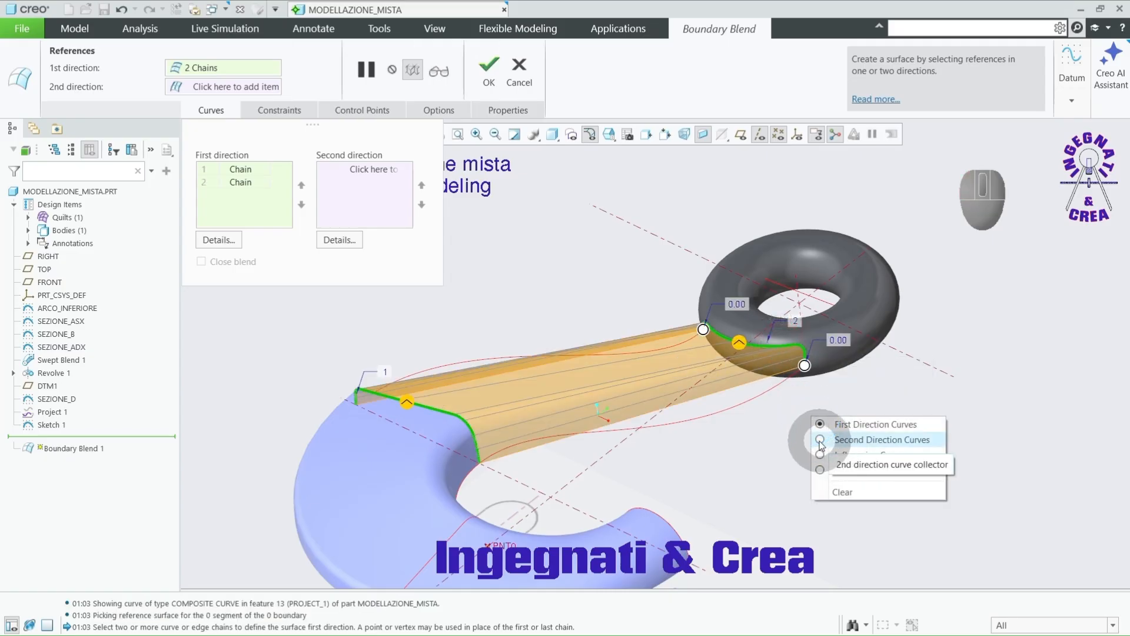
pyautogui.click(819, 441)
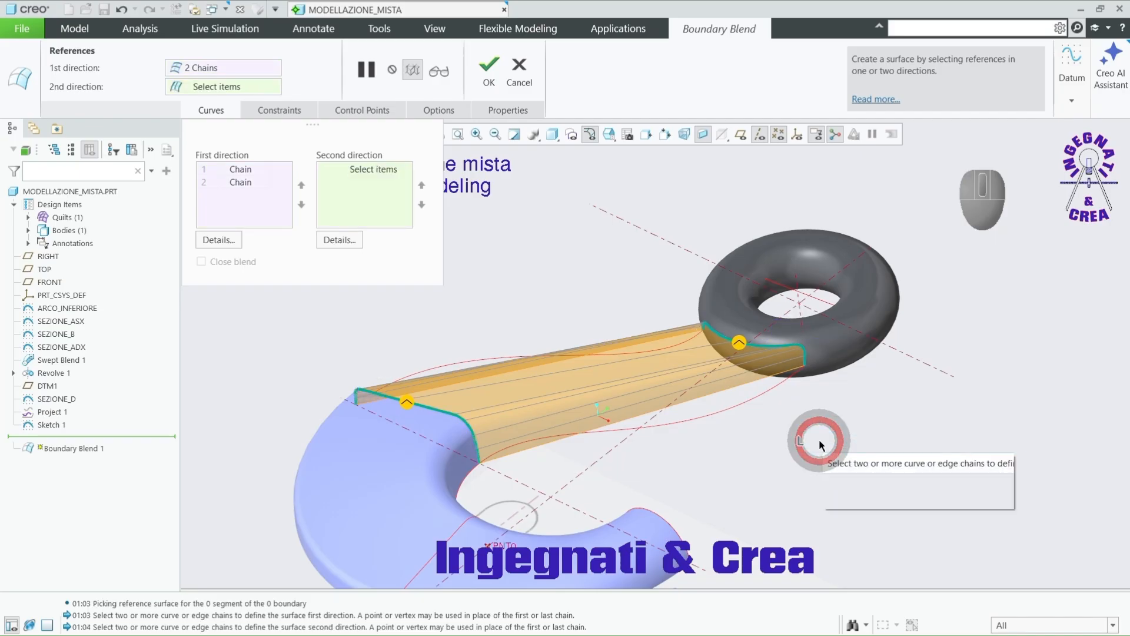
pyautogui.click(729, 412)
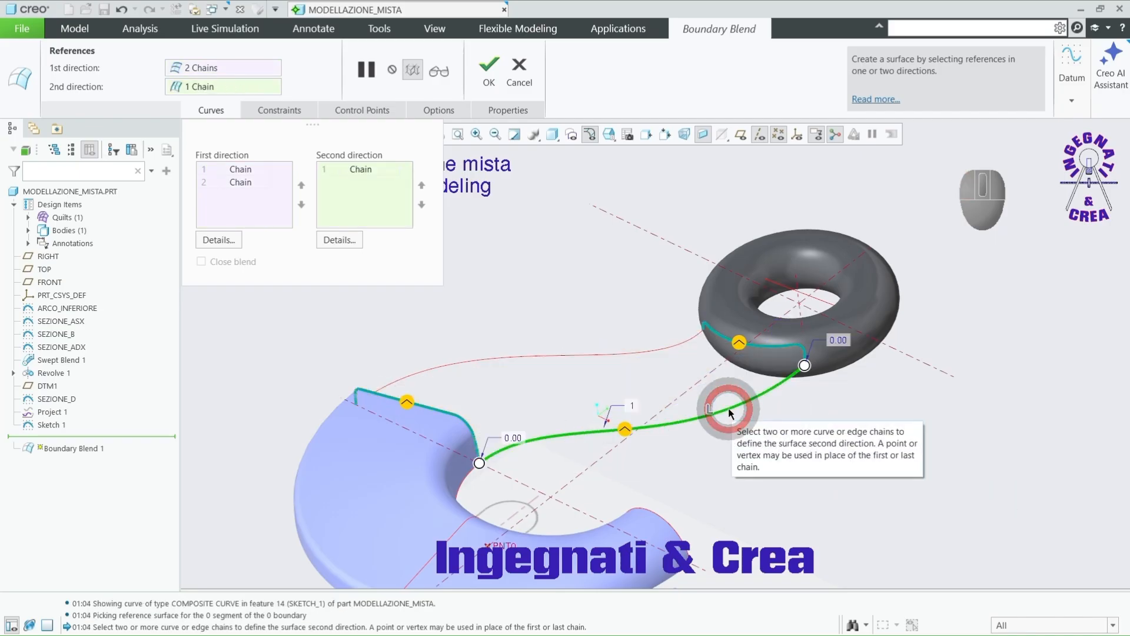
pyautogui.keyDown('ctrl'); pyautogui.click(622, 353); pyautogui.keyUp('ctrl')
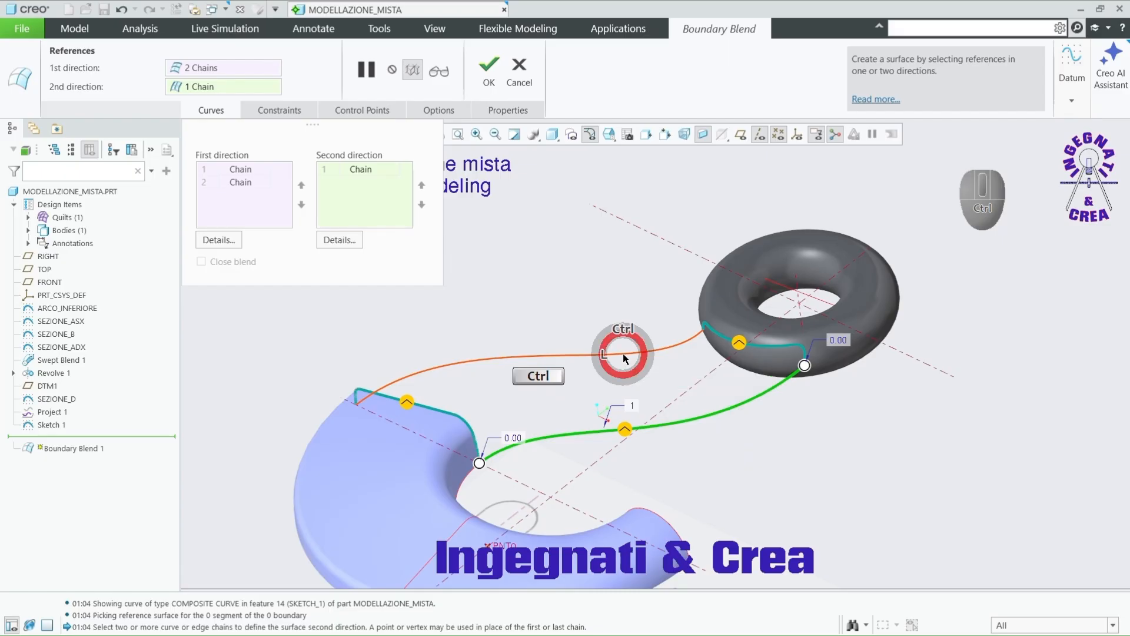
pyautogui.moveTo(604, 306); pyautogui.dragTo(576, 316, button='middle')
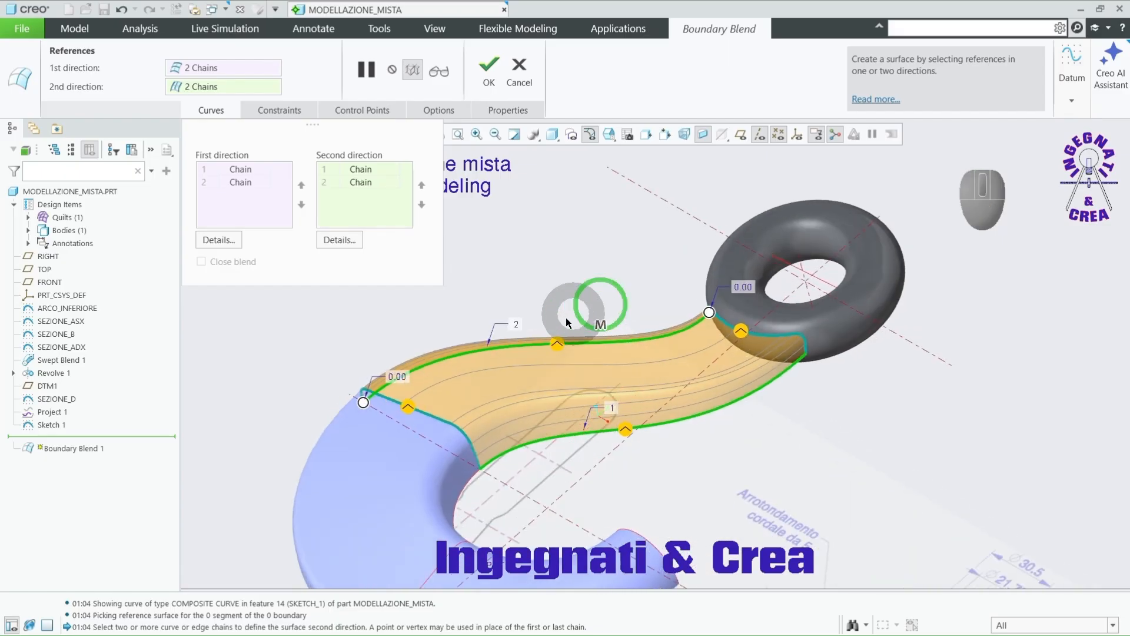
# Step: Set the boundary condition to Normal at the swept blend's end edge and along the inner spline
pyautogui.rightClick(409, 406)
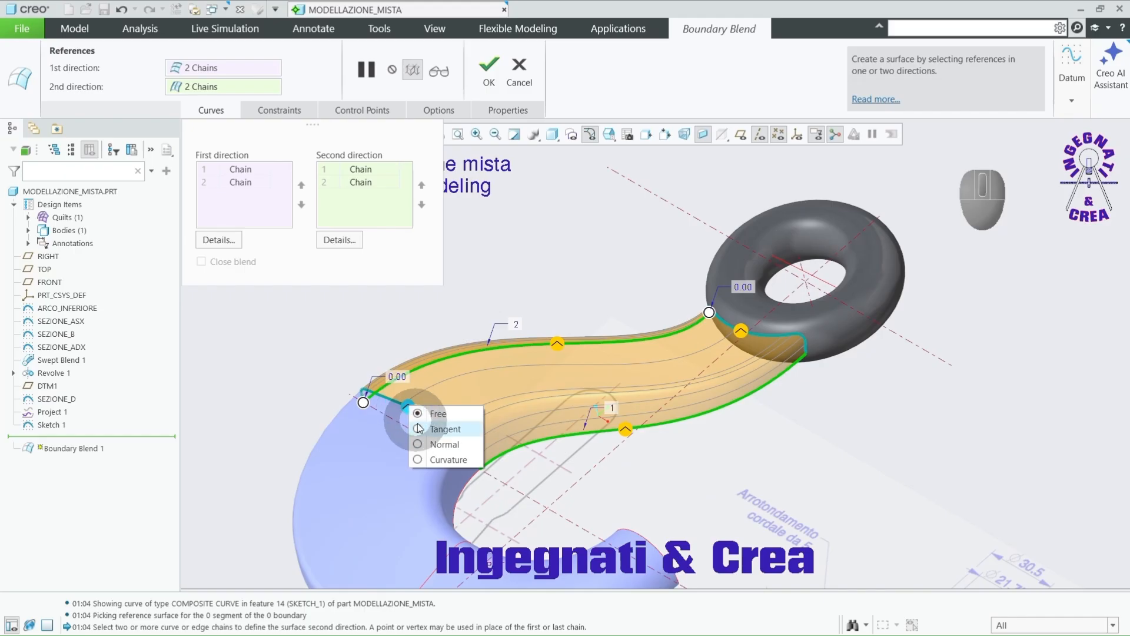
pyautogui.click(429, 445)
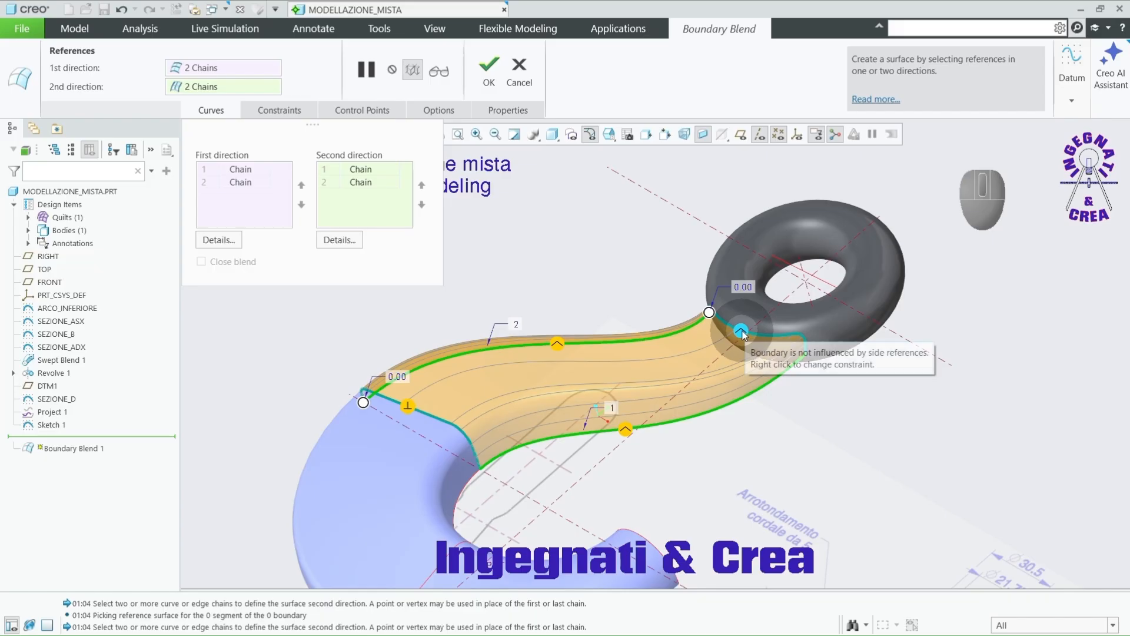
pyautogui.rightClick(626, 429)
pyautogui.click(643, 473)
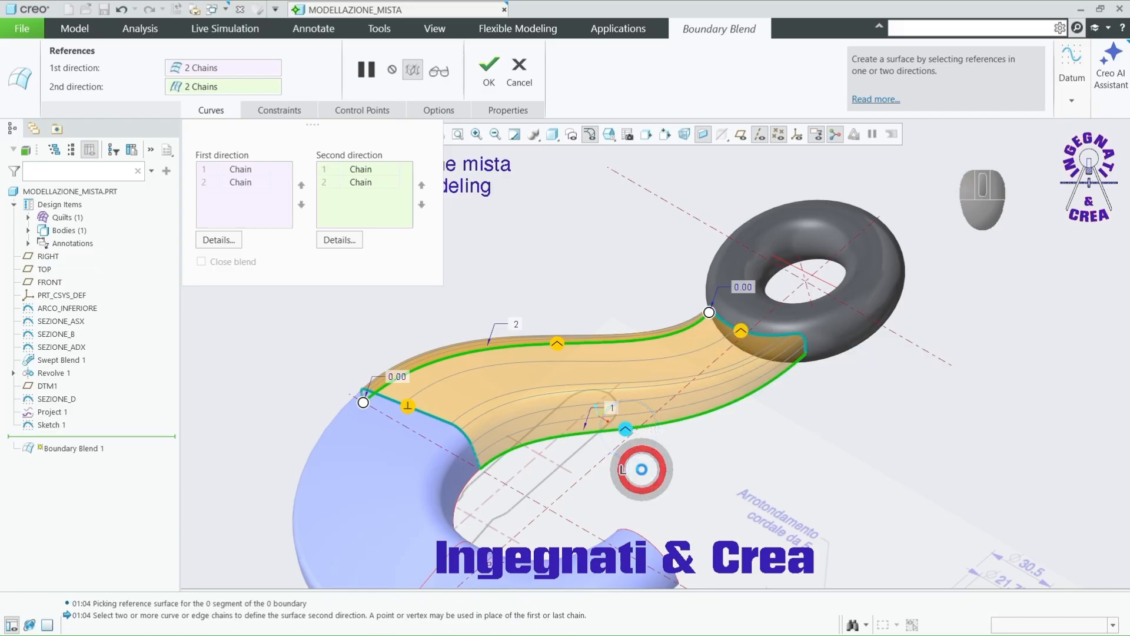
# Step: Set the boundary condition to Normal along the outer spline and complete the boundary blend
pyautogui.rightClick(556, 344)
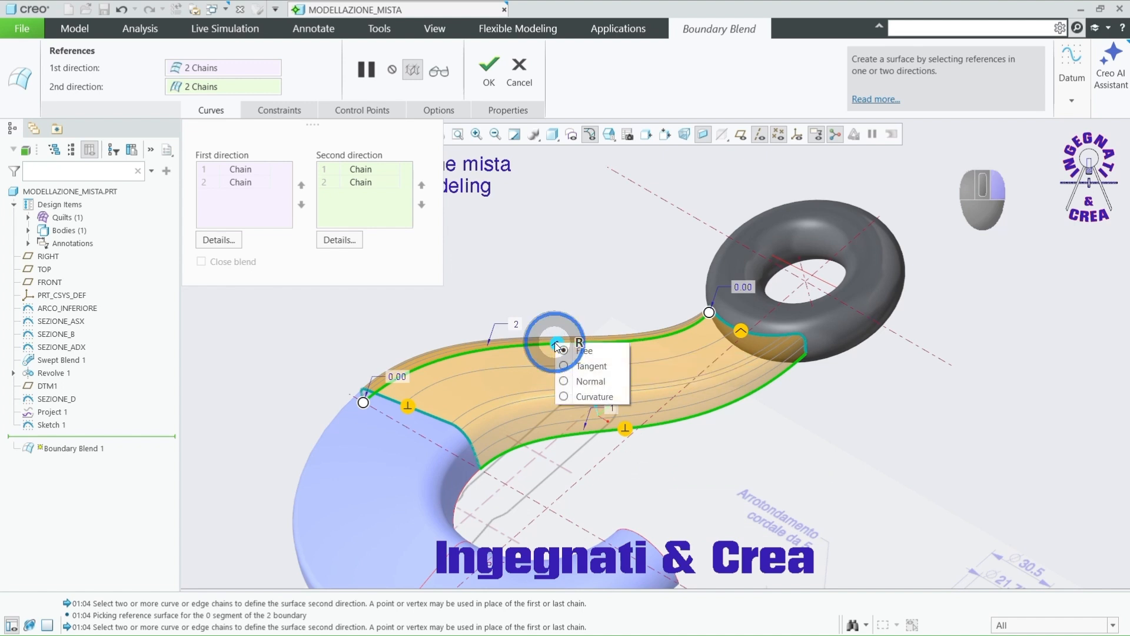
pyautogui.click(565, 381)
pyautogui.click(730, 450)
pyautogui.click(488, 65)
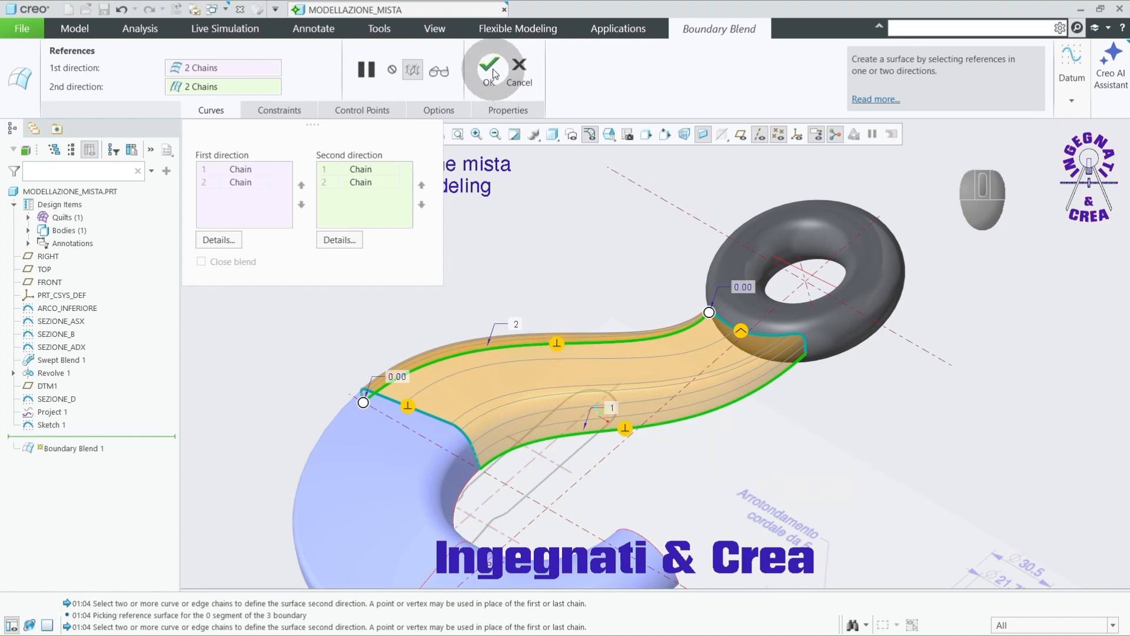
pyautogui.click(517, 221)
# Step: Hide the ARCO_INFERIORE, SEZIONE_ASX, SEZIONE_B and SEZIONE_ADX sketches
pyautogui.moveTo(751, 372)
pyautogui.mouseDown(button='middle')
pyautogui.moveTo(744, 409)
pyautogui.moveTo(714, 411)
pyautogui.moveTo(740, 378)
pyautogui.moveTo(741, 331)
pyautogui.moveTo(736, 380)
pyautogui.mouseUp(button='middle')
pyautogui.click(553, 135)
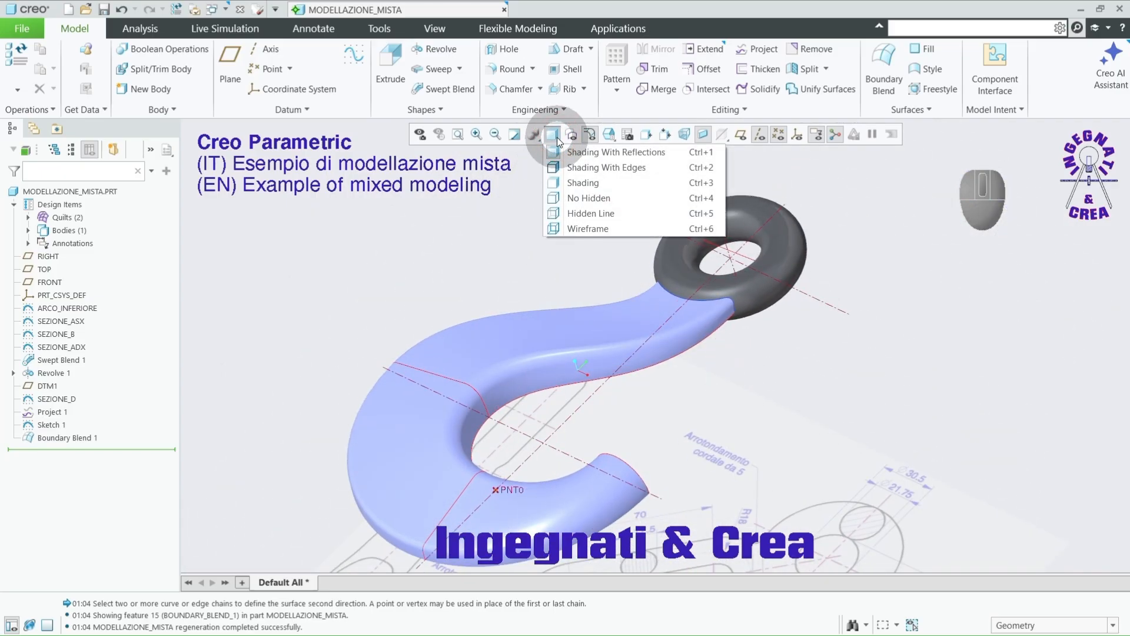
pyautogui.click(739, 385)
pyautogui.moveTo(739, 385)
pyautogui.mouseDown(button='middle')
pyautogui.moveTo(746, 420)
pyautogui.moveTo(724, 370)
pyautogui.moveTo(827, 371)
pyautogui.moveTo(765, 397)
pyautogui.moveTo(735, 435)
pyautogui.moveTo(785, 353)
pyautogui.moveTo(746, 369)
pyautogui.mouseUp(button='middle')
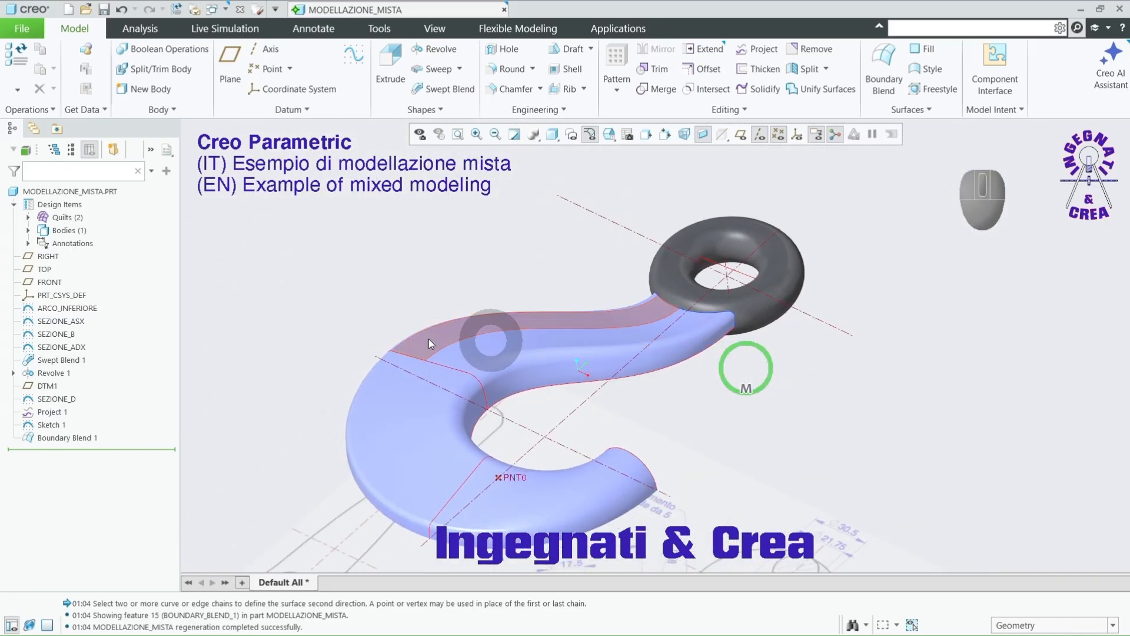
pyautogui.click(67, 308)
pyautogui.keyDown('shift'); pyautogui.click(80, 346); pyautogui.keyUp('shift')
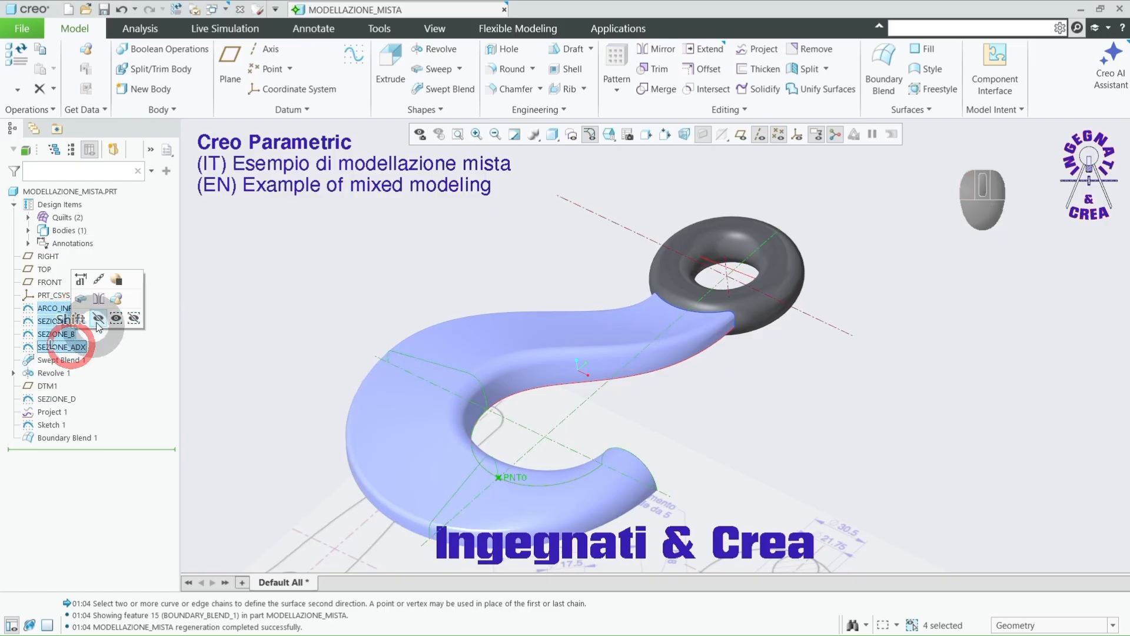
pyautogui.click(101, 321)
pyautogui.click(253, 295)
# Step: Start a Freestyle feature with a closed sphere primitive and display the model shaded with edges
pyautogui.moveTo(271, 317); pyautogui.dragTo(322, 382, button='middle')
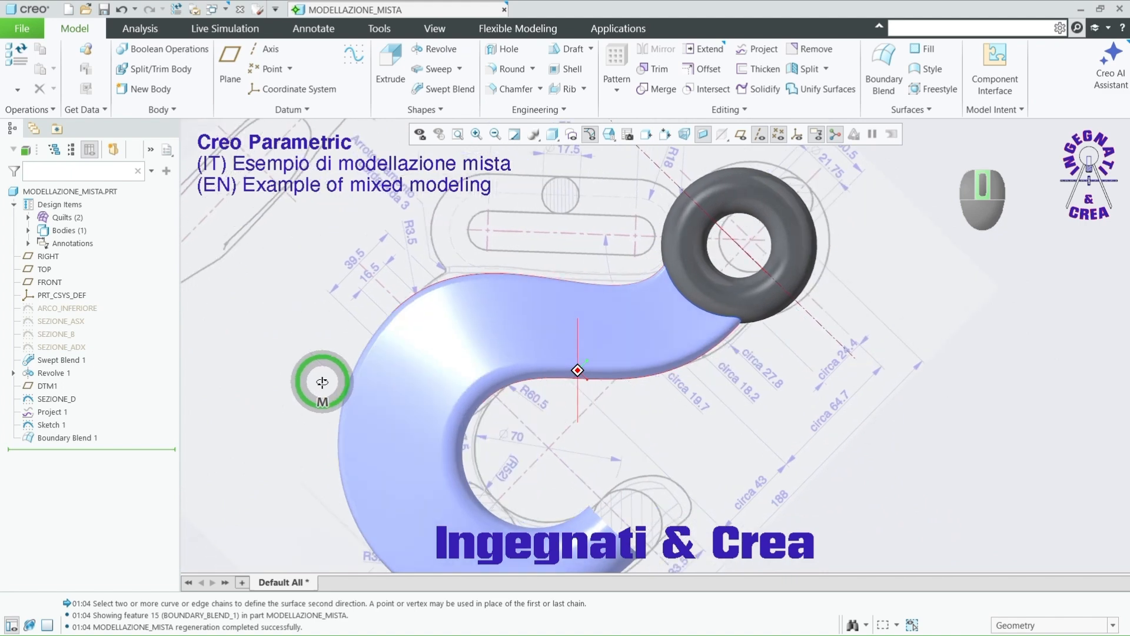
pyautogui.moveTo(433, 361)
pyautogui.mouseDown(button='middle')
pyautogui.moveTo(283, 320)
pyautogui.moveTo(319, 305)
pyautogui.moveTo(284, 324)
pyautogui.moveTo(280, 341)
pyautogui.moveTo(305, 307)
pyautogui.moveTo(294, 292)
pyautogui.moveTo(306, 338)
pyautogui.moveTo(317, 274)
pyautogui.moveTo(310, 290)
pyautogui.mouseUp(button='middle')
pyautogui.scroll(4, 310, 290)
pyautogui.scroll(1, 524, 326)
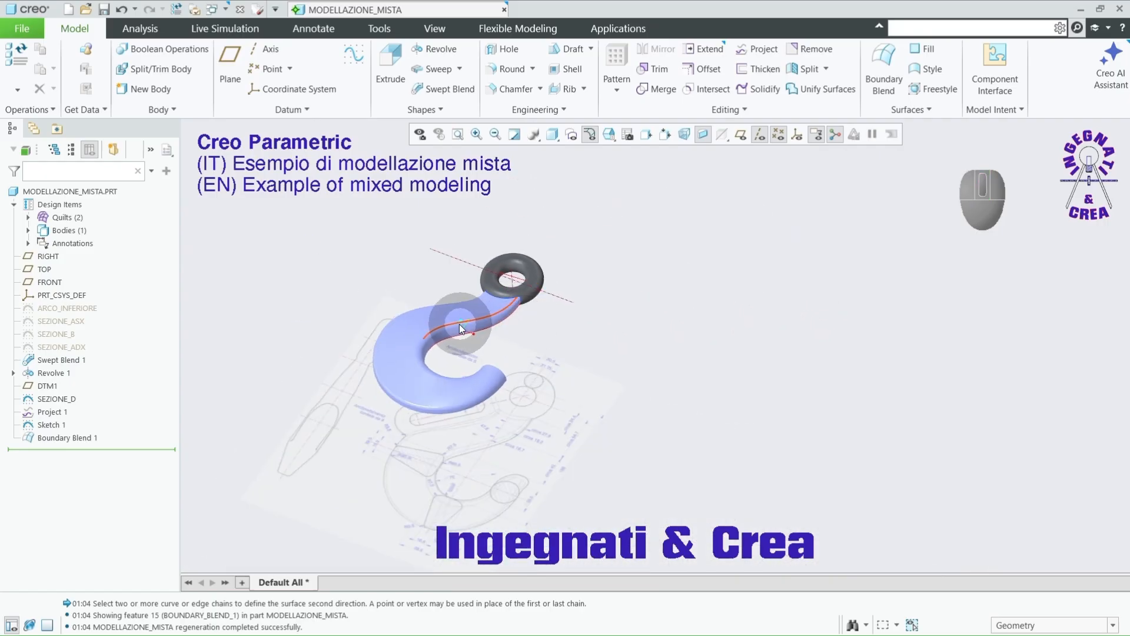
pyautogui.hotkey('ctrl', 'd')
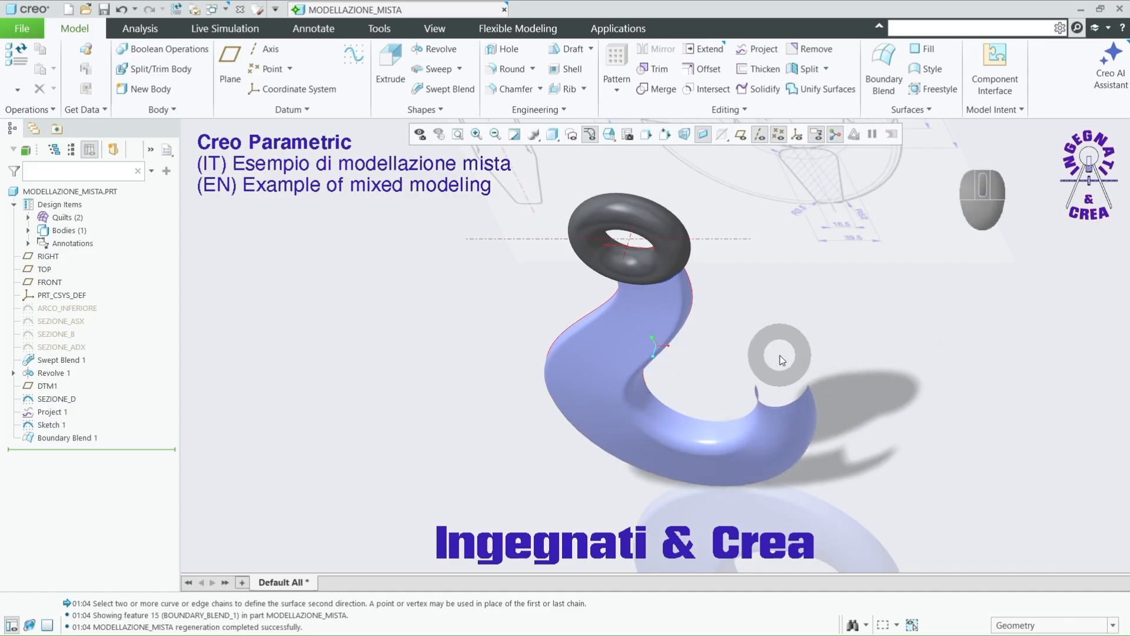
pyautogui.press('F3')
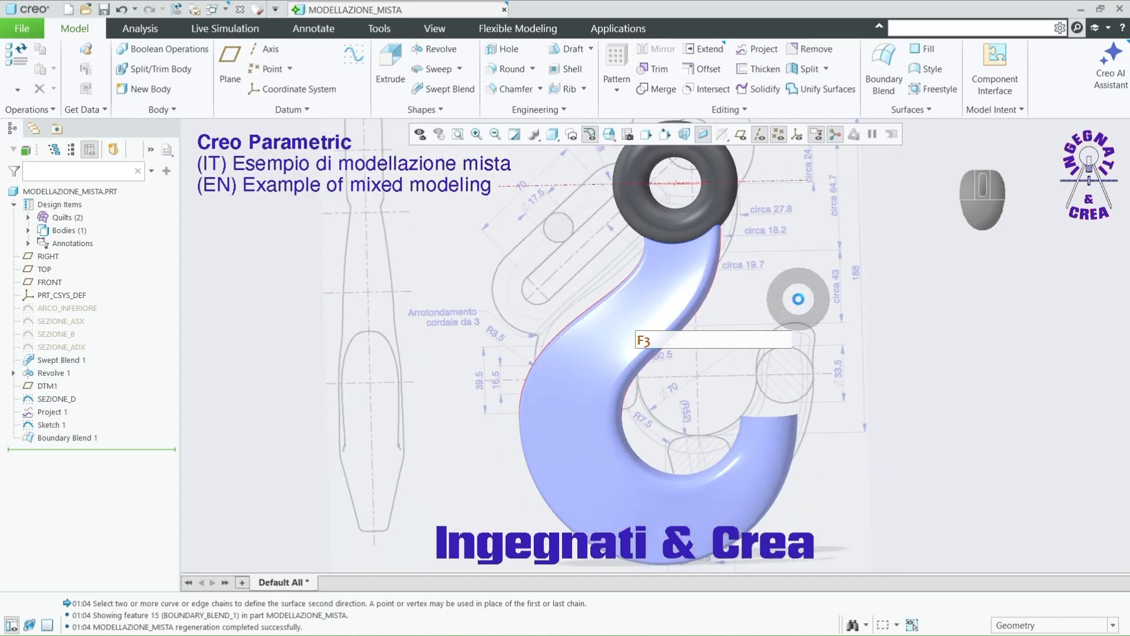
pyautogui.scroll(-3, 814, 495)
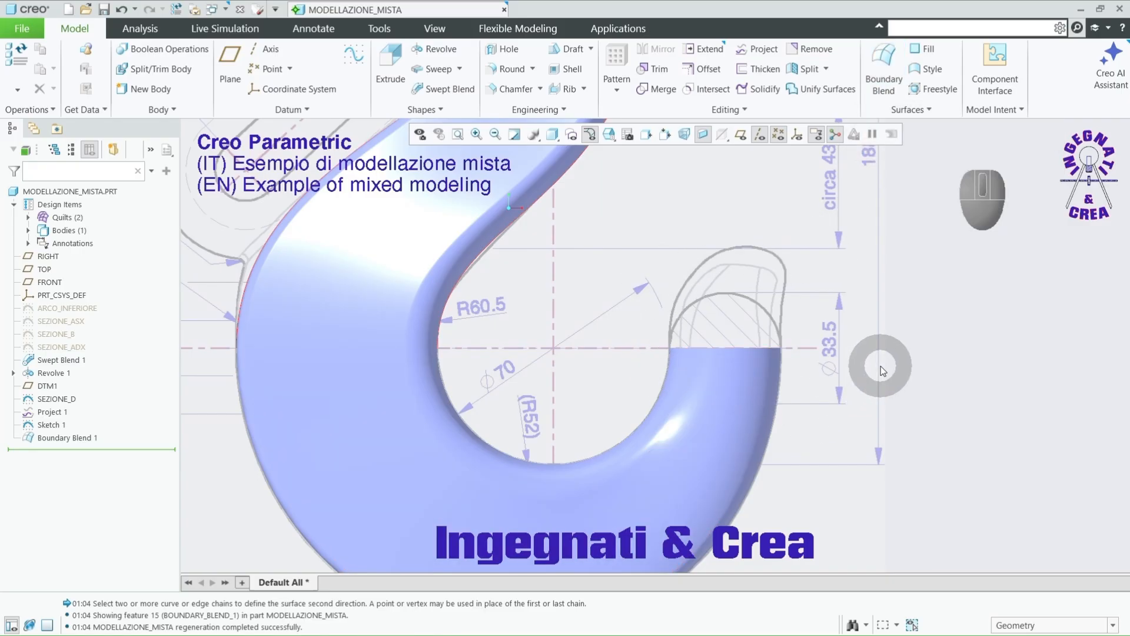
pyautogui.click(938, 89)
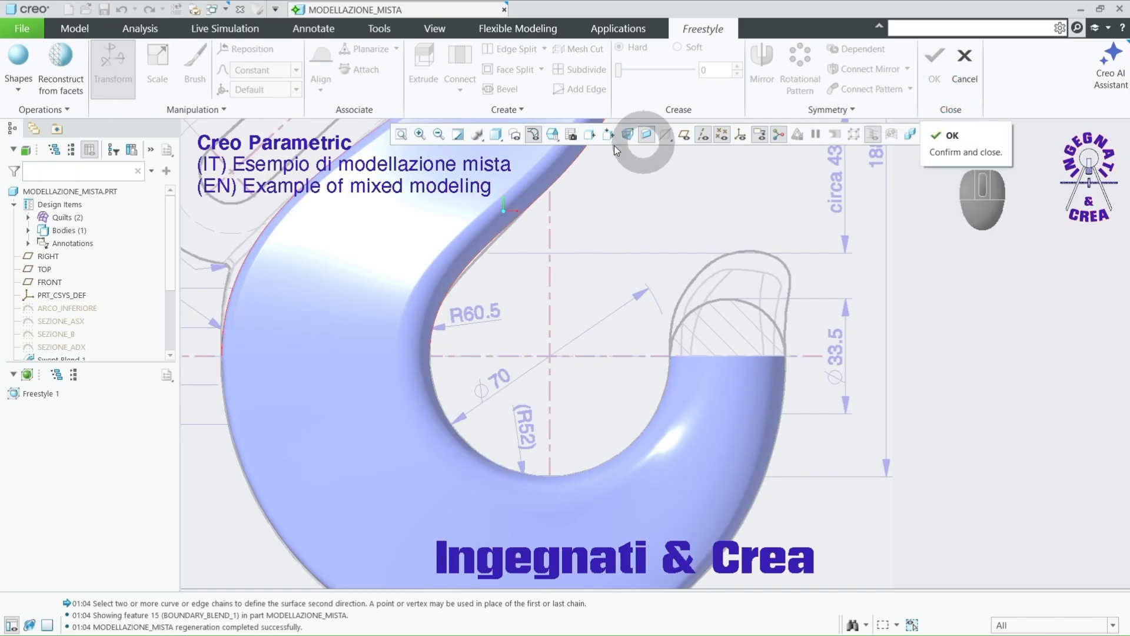
pyautogui.click(19, 91)
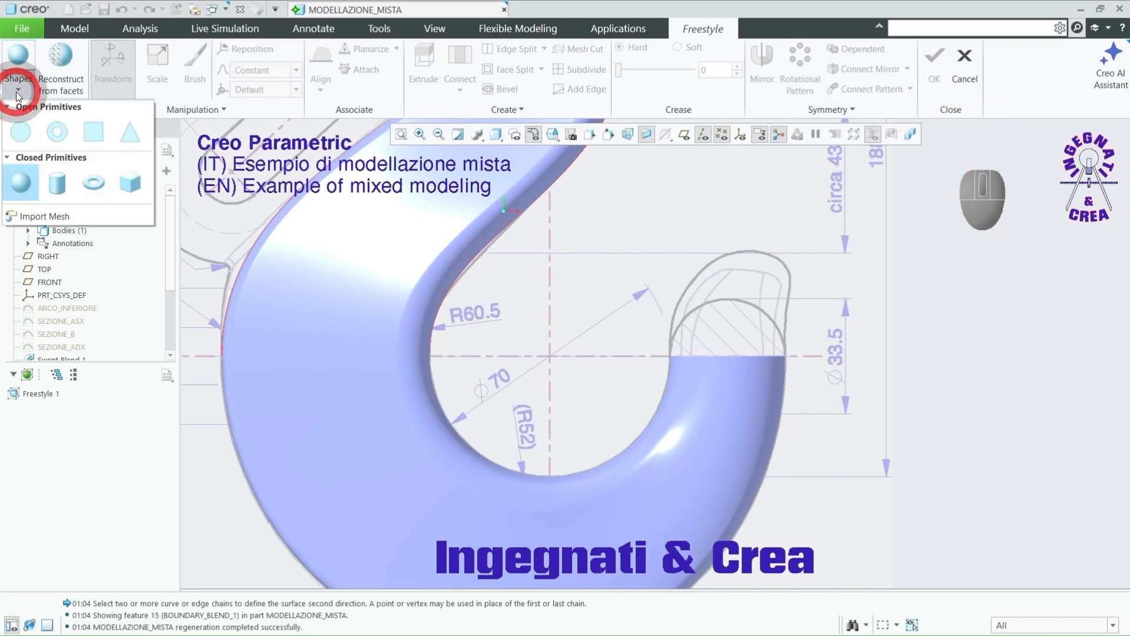
pyautogui.click(20, 185)
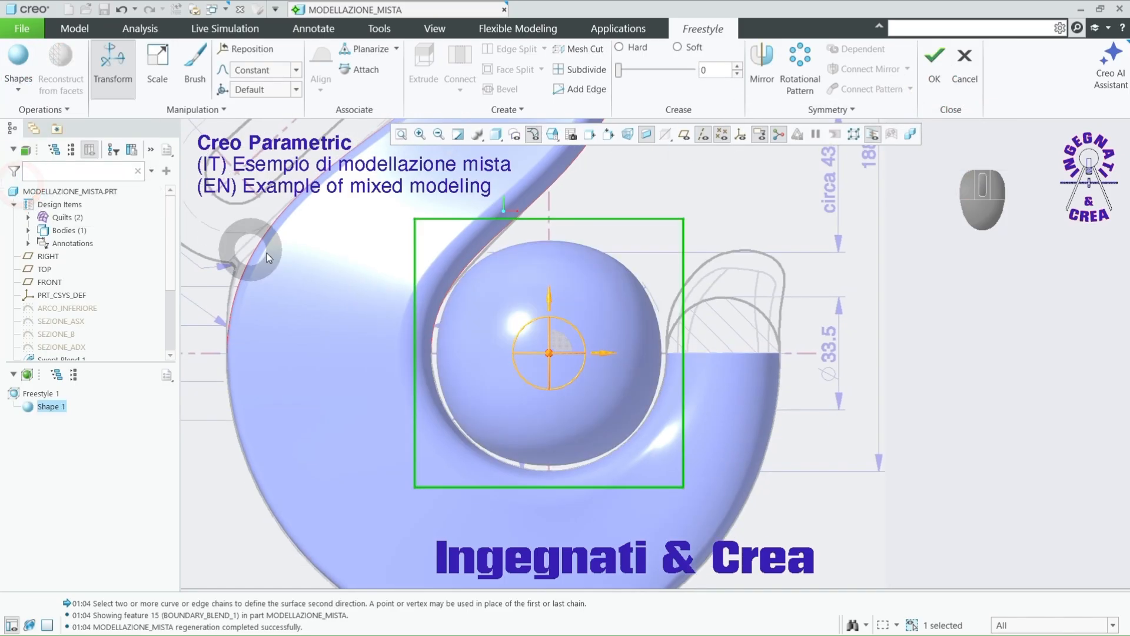
pyautogui.hotkey('ctrl', '2')
pyautogui.hotkey('ctrl', '4')
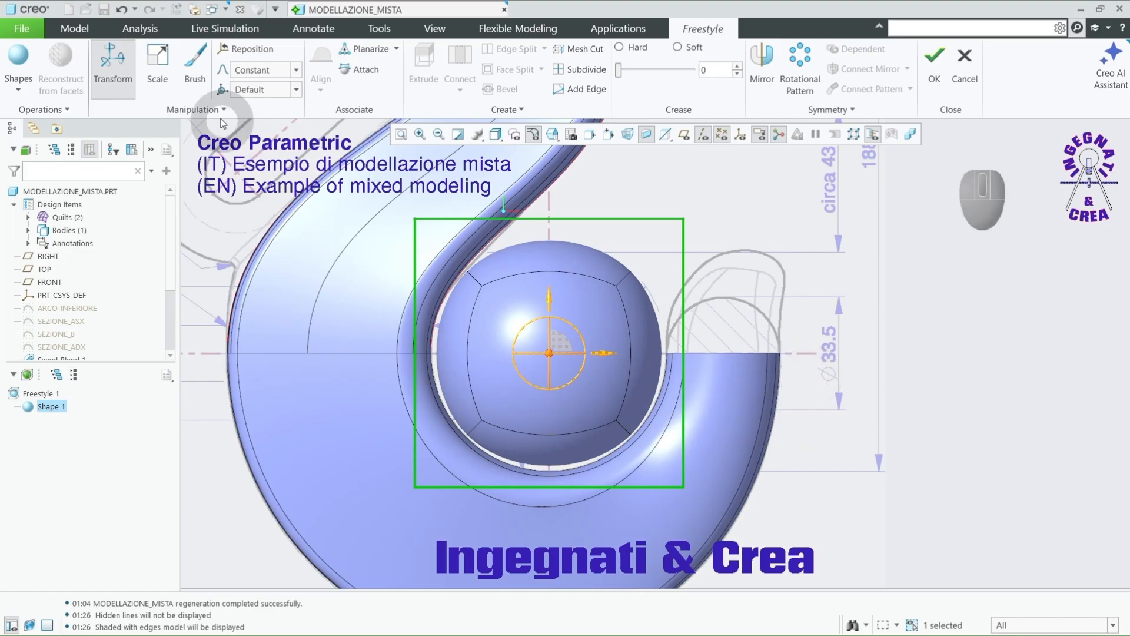
# Step: Mirror the freestyle shape about the FRONT plane from the selected side face of its control mesh
pyautogui.moveTo(823, 353); pyautogui.dragTo(709, 369, button='middle')
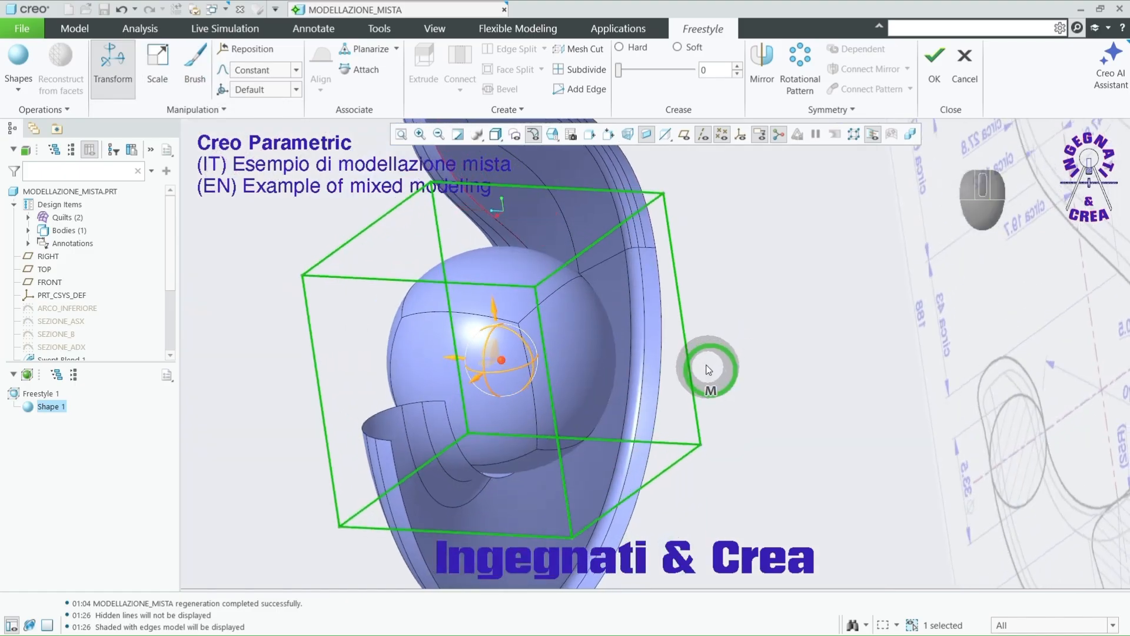
pyautogui.click(651, 334)
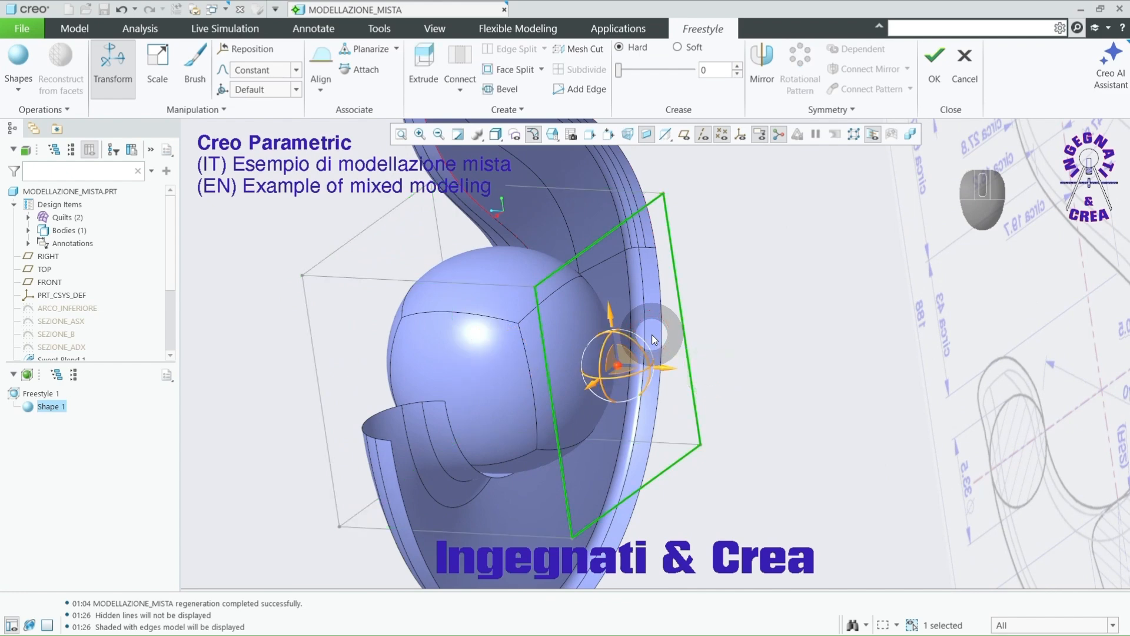
pyautogui.click(763, 58)
pyautogui.scroll(3, 726, 260)
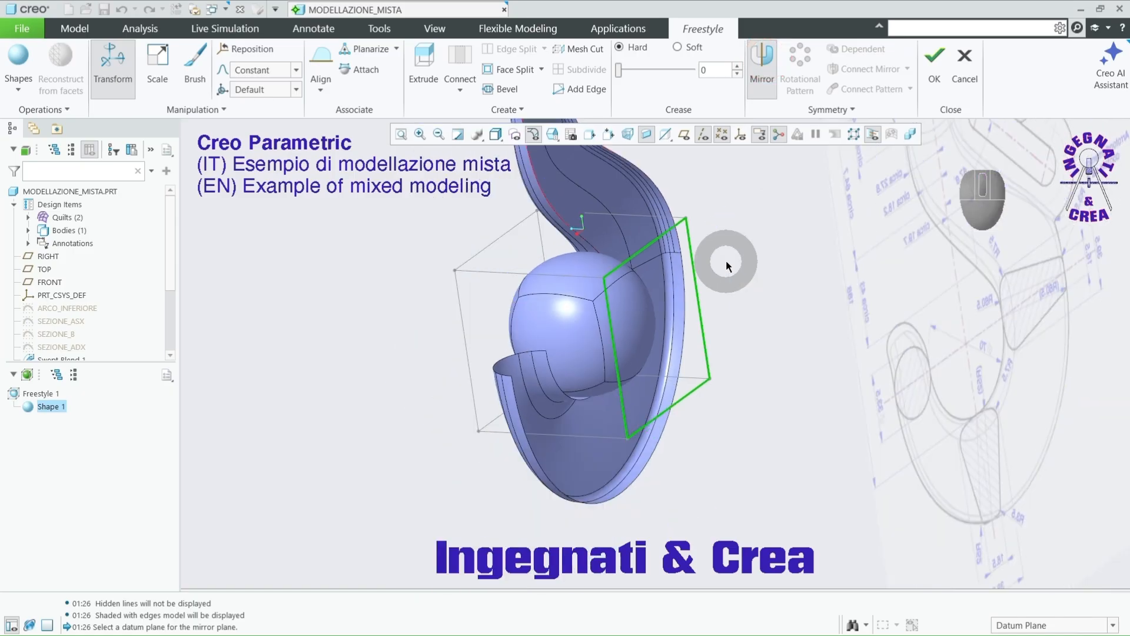
pyautogui.click(50, 284)
pyautogui.moveTo(568, 366)
pyautogui.mouseDown(button='middle')
pyautogui.moveTo(762, 305)
pyautogui.moveTo(705, 384)
pyautogui.moveTo(704, 328)
pyautogui.mouseUp(button='middle')
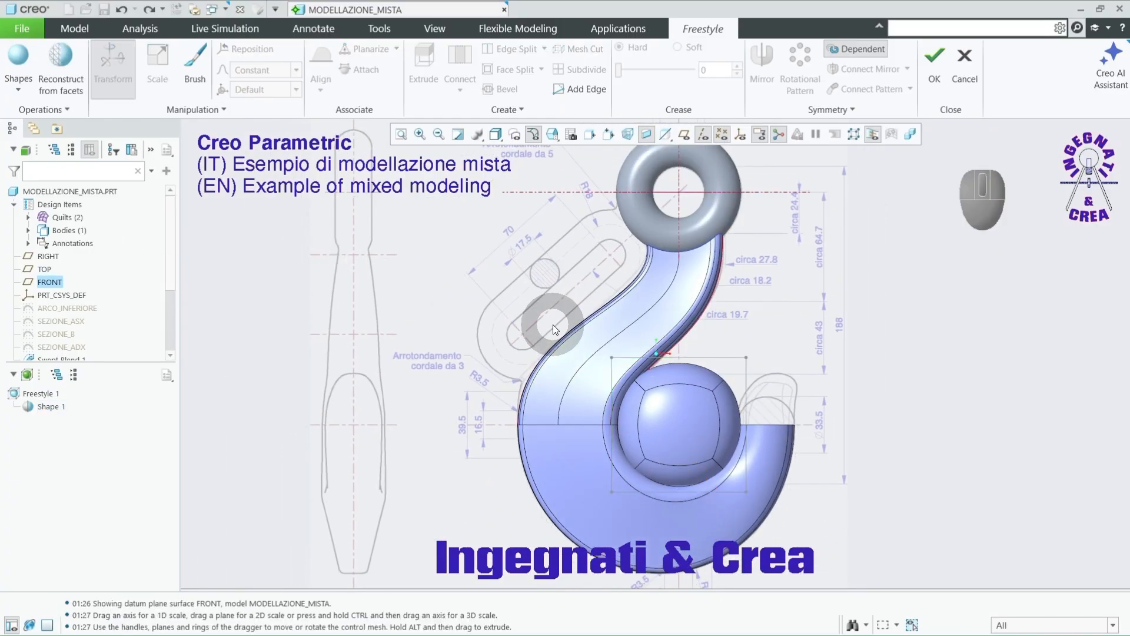
# Step: Select the whole control mesh and scale it down uniformly to about half its size
pyautogui.click(581, 323)
pyautogui.moveTo(581, 322); pyautogui.dragTo(773, 509)
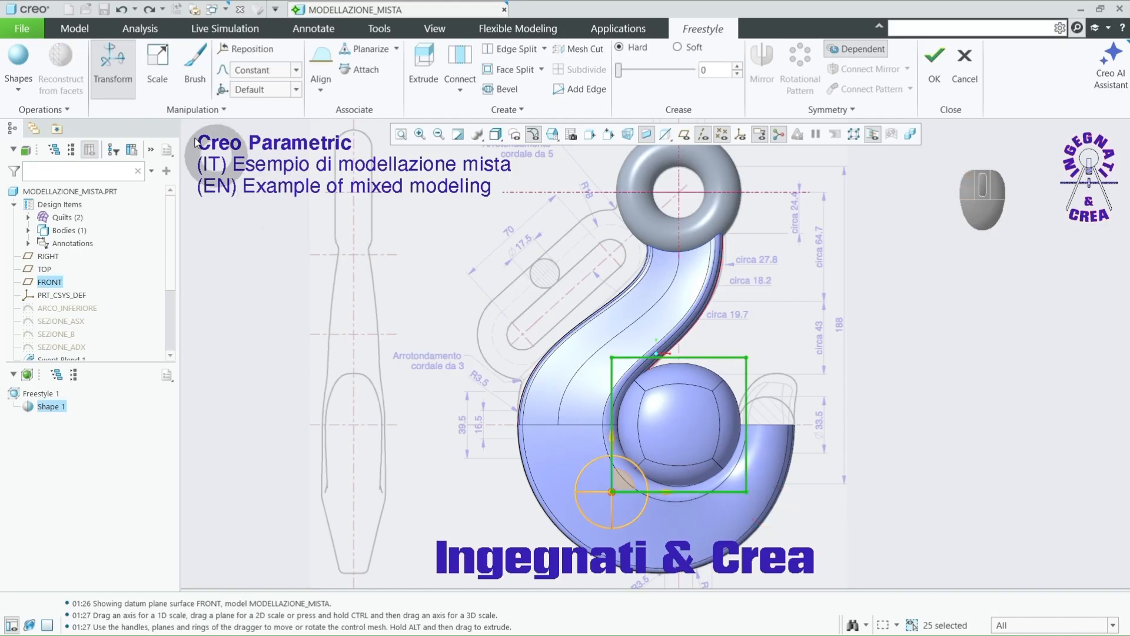
pyautogui.click(157, 62)
pyautogui.press('ctrl')
pyautogui.keyDown('ctrl'); pyautogui.moveTo(728, 433); pyautogui.dragTo(671, 440); pyautogui.keyUp('ctrl')
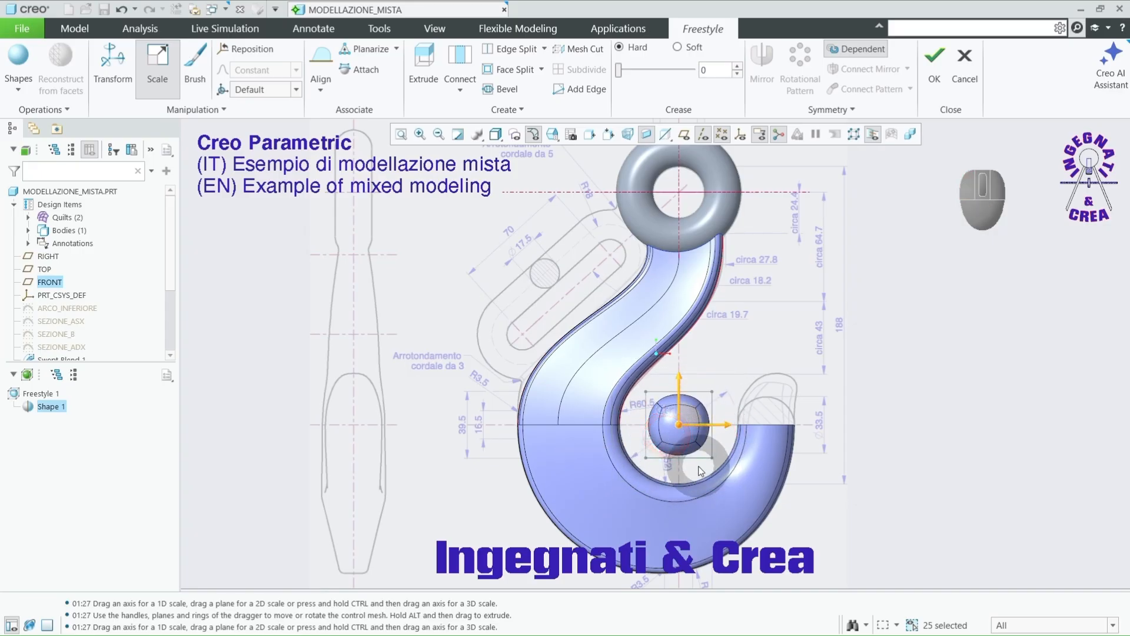
# Step: Delete the control mesh face that faces the hook's inner curve, opening the lower end of the shape
pyautogui.scroll(5, 677, 445)
pyautogui.click(706, 384)
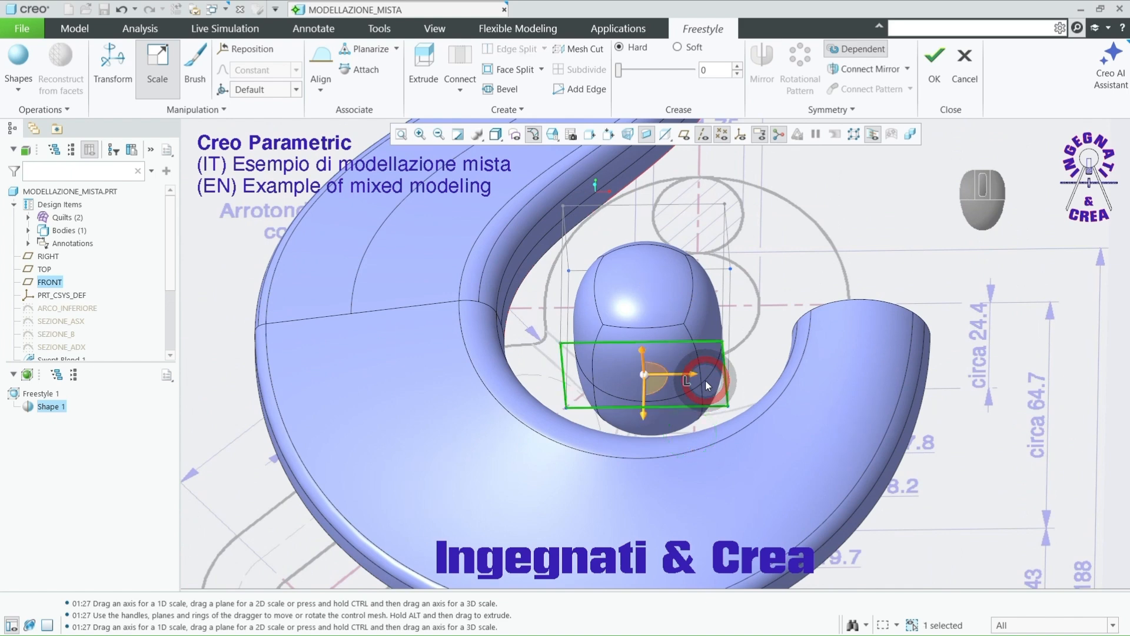
pyautogui.press('Delete')
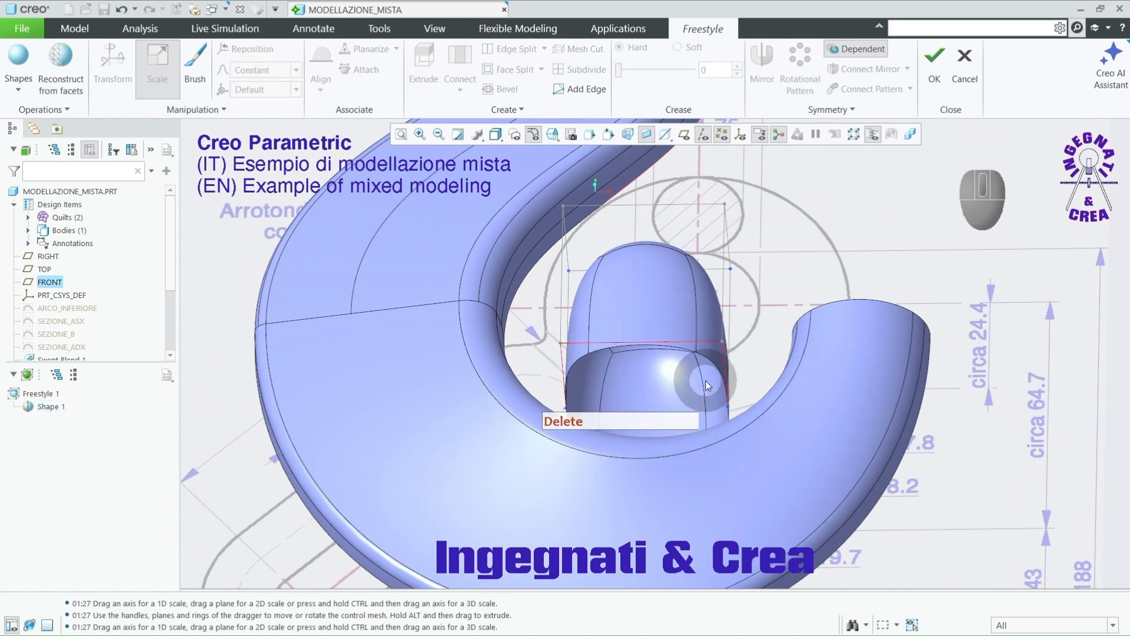
# Step: Select the whole open control mesh in the front view and move it onto the hook's open tip
pyautogui.press('F3')
pyautogui.middleClick(698, 421)
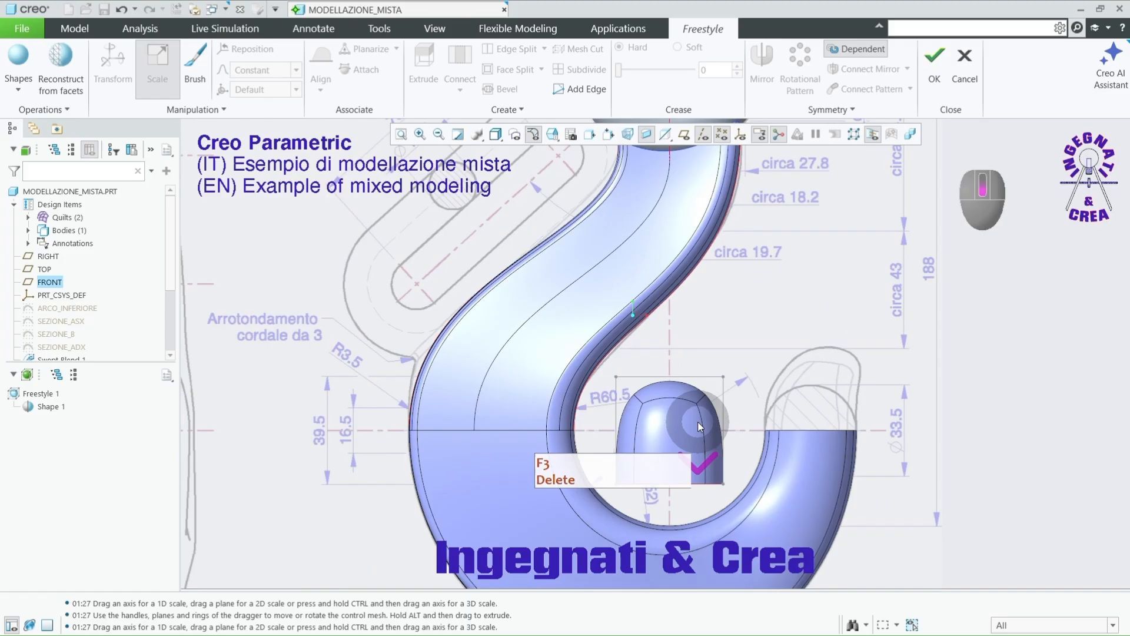
pyautogui.scroll(3, 697, 421)
pyautogui.moveTo(543, 327); pyautogui.dragTo(765, 548)
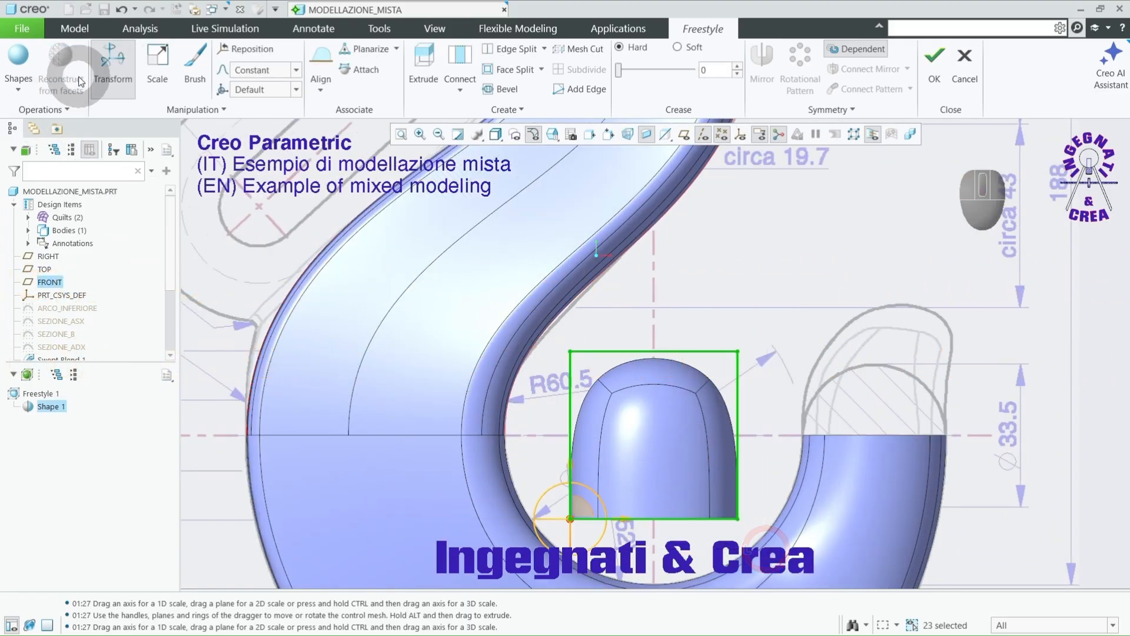
pyautogui.moveTo(584, 515); pyautogui.dragTo(803, 422)
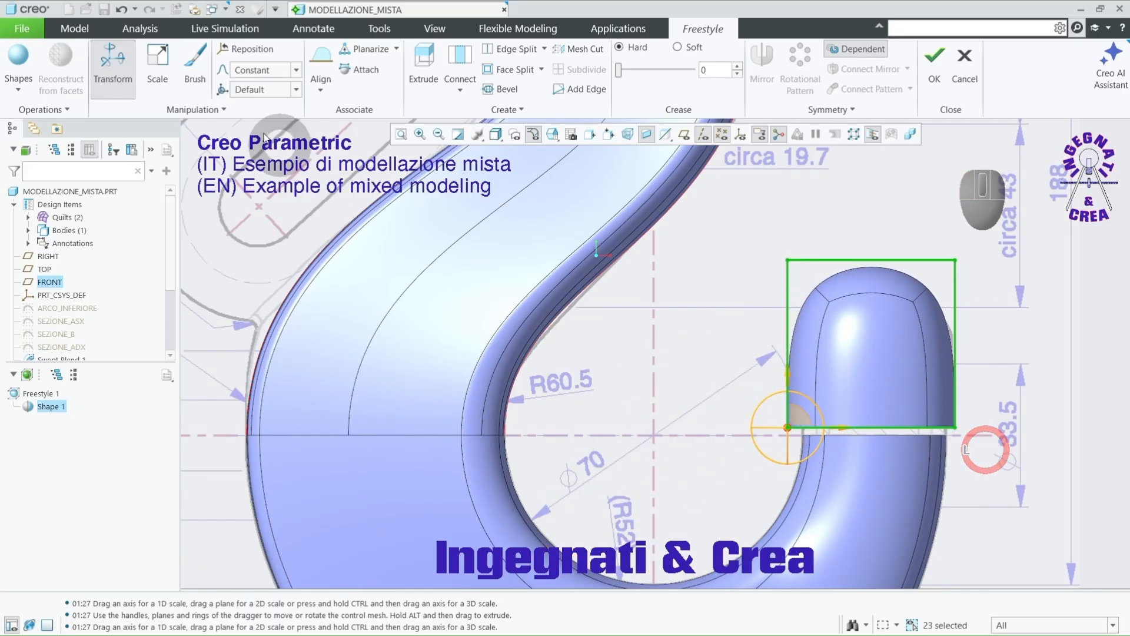
# Step: Scale the mesh down uniformly to the width of the hook's tip and reposition it just above the end edge
pyautogui.click(156, 56)
pyautogui.press('ctrl')
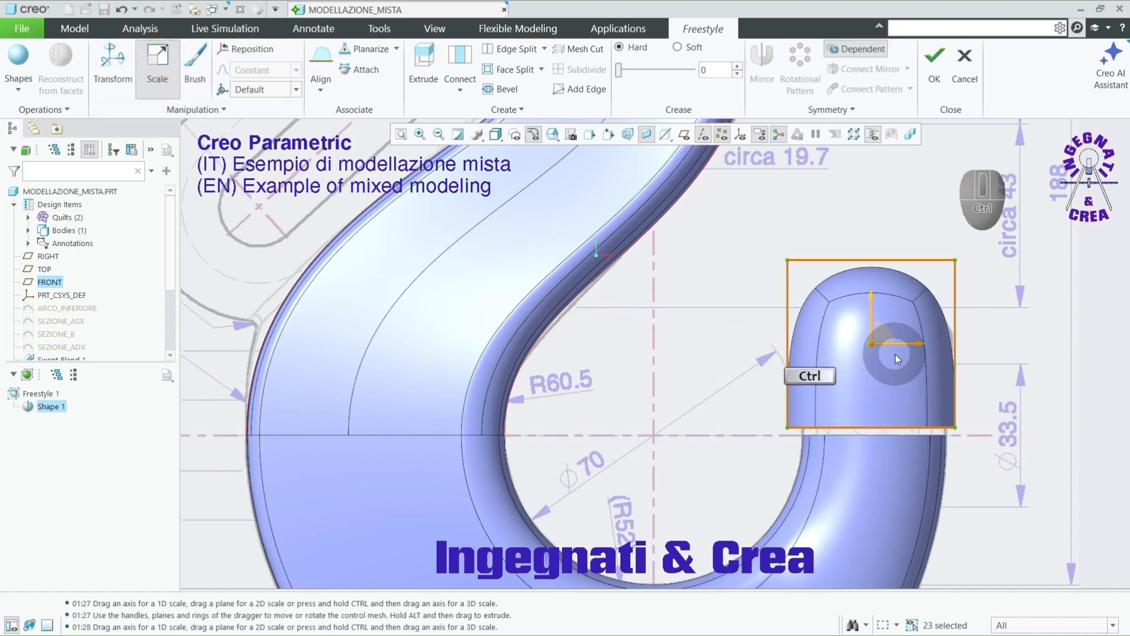
pyautogui.keyDown('ctrl'); pyautogui.moveTo(921, 348); pyautogui.dragTo(907, 354); pyautogui.keyUp('ctrl')
pyautogui.click(111, 57)
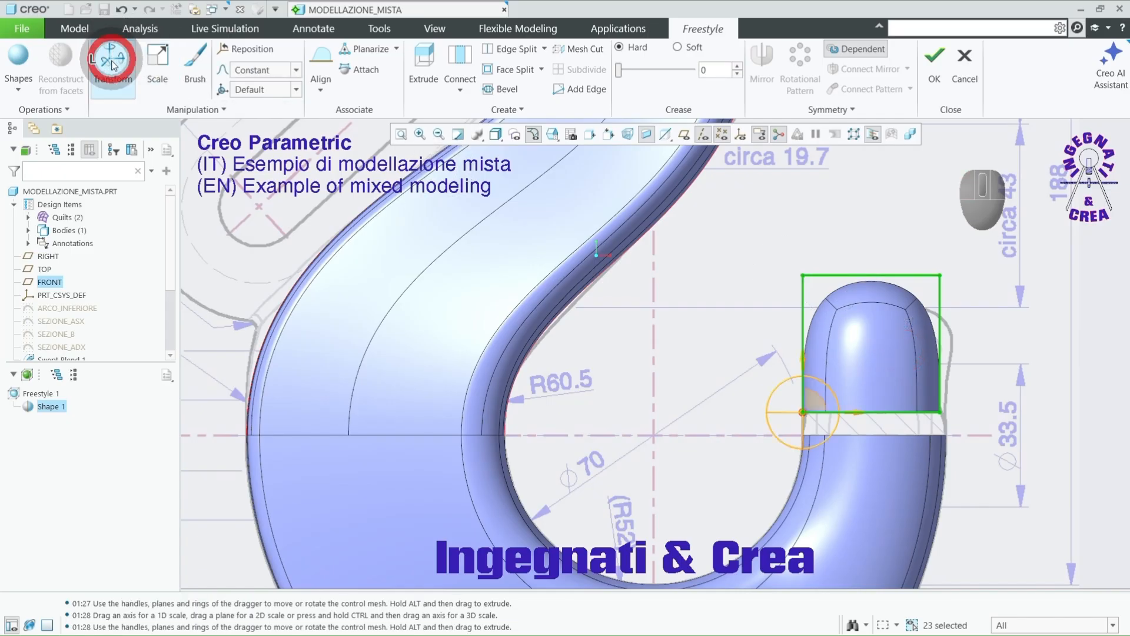
pyautogui.moveTo(815, 403); pyautogui.dragTo(822, 417)
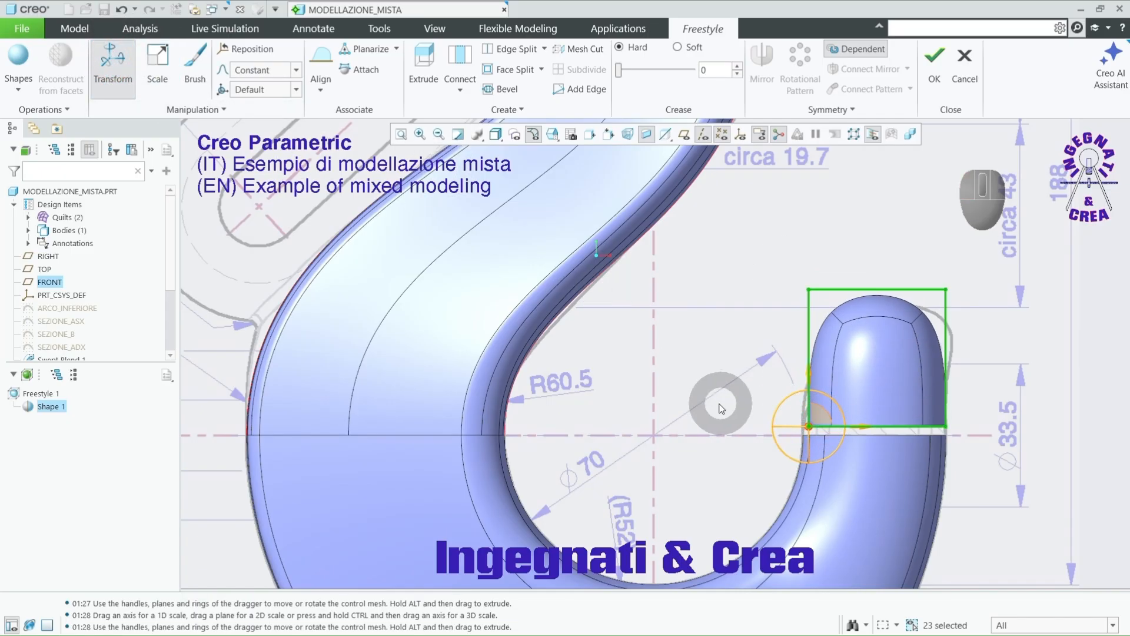
pyautogui.moveTo(723, 403); pyautogui.dragTo(671, 333, button='middle')
pyautogui.click(895, 411)
pyautogui.click(676, 223)
pyautogui.moveTo(667, 199); pyautogui.dragTo(669, 214)
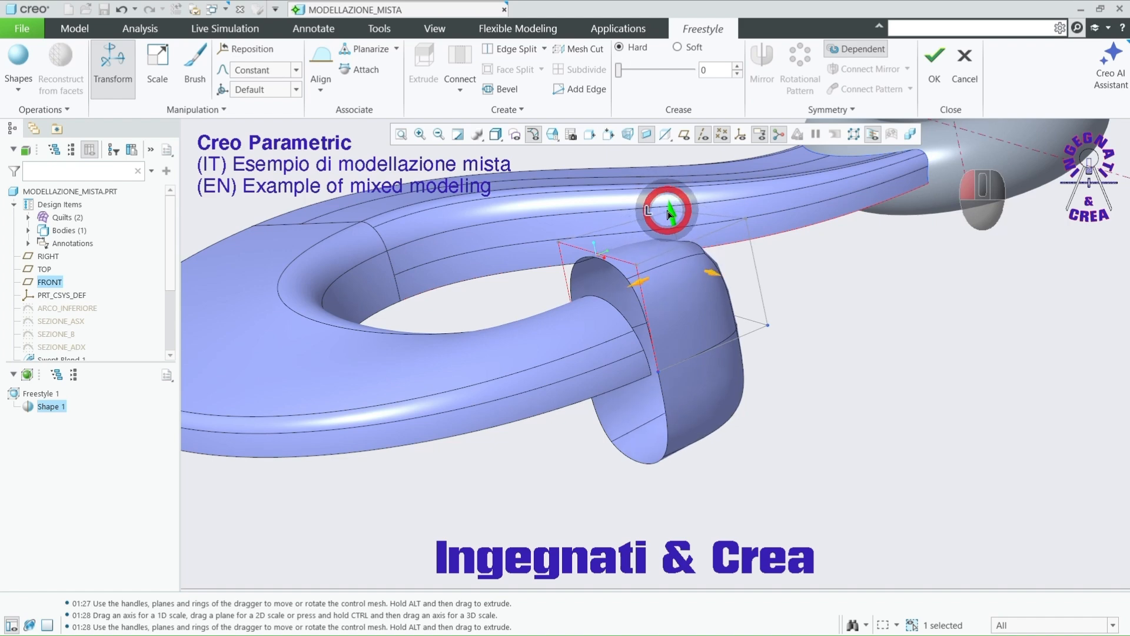
pyautogui.click(121, 10)
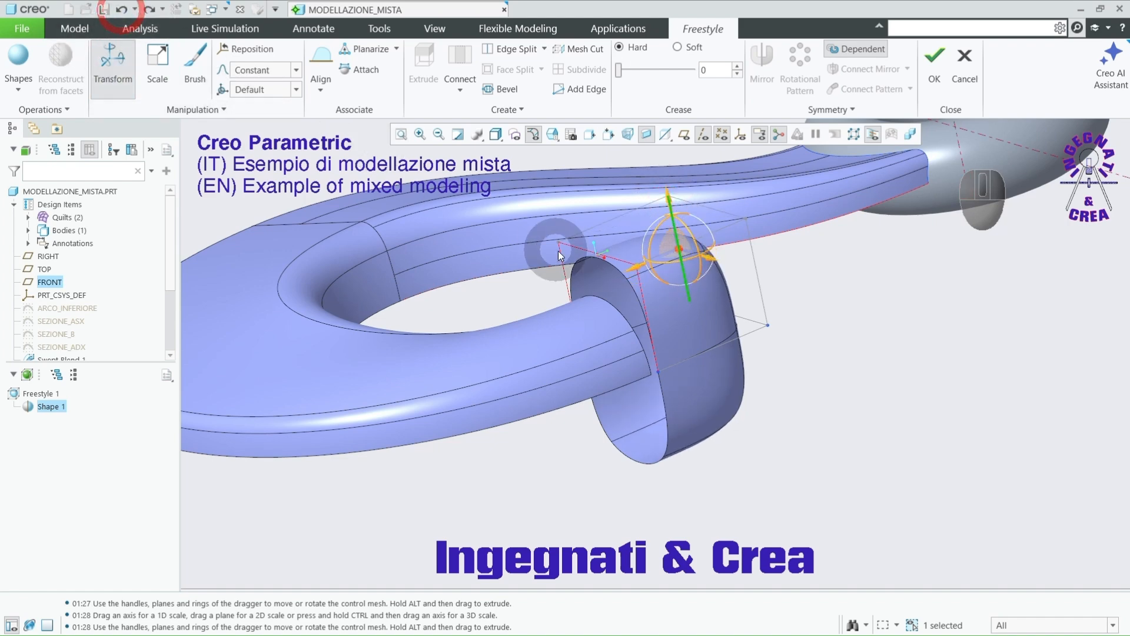
# Step: Move the outer side face of the control mesh inward to reduce the shape's thickness to about that of the hook's tip
pyautogui.click(618, 239)
pyautogui.moveTo(642, 180); pyautogui.dragTo(650, 219)
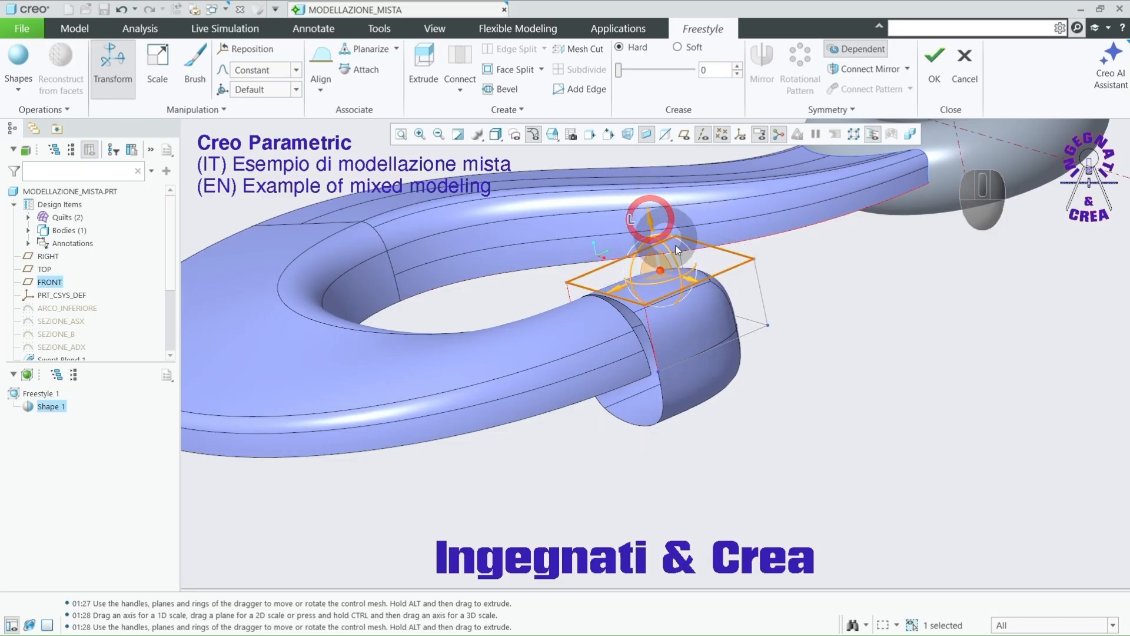
pyautogui.click(918, 352)
# Step: Align the control mesh's three open edges normal to the SEZIONE_ADX curve, showing that hidden curve so it can be picked as reference
pyautogui.scroll(-3, 627, 261)
pyautogui.click(671, 379)
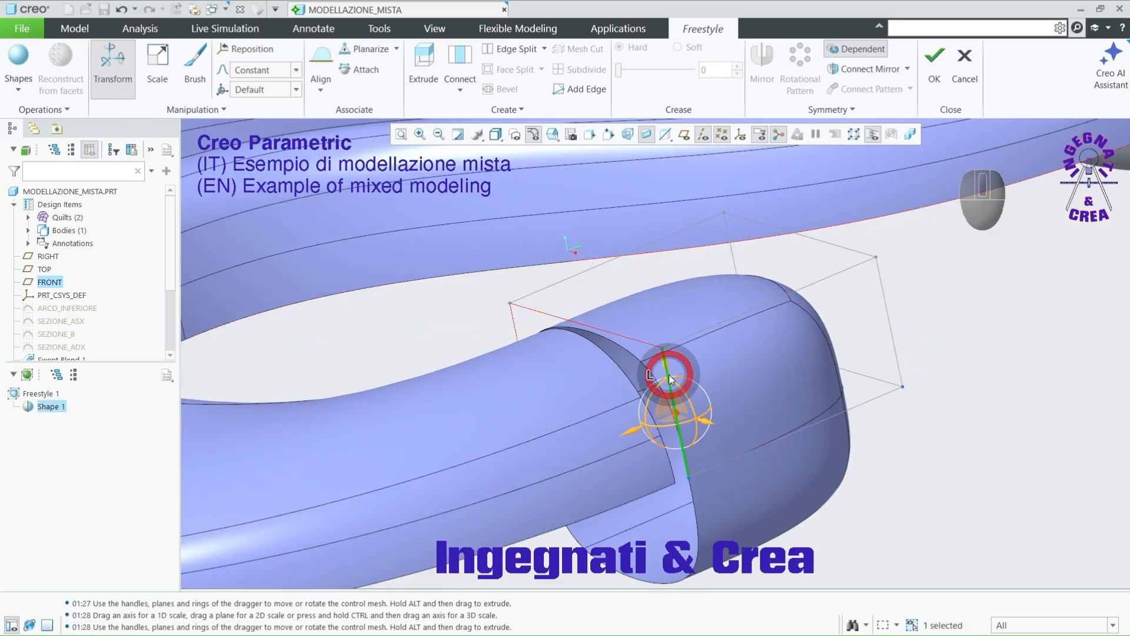
pyautogui.keyDown('shift'); pyautogui.click(512, 325); pyautogui.keyUp('shift')
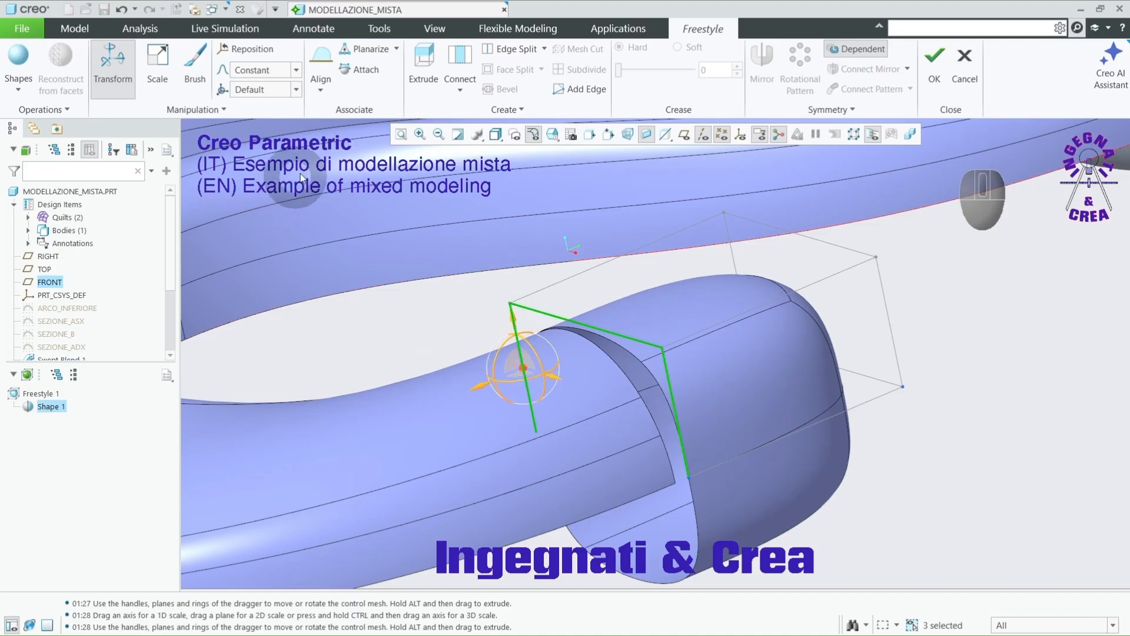
pyautogui.click(325, 93)
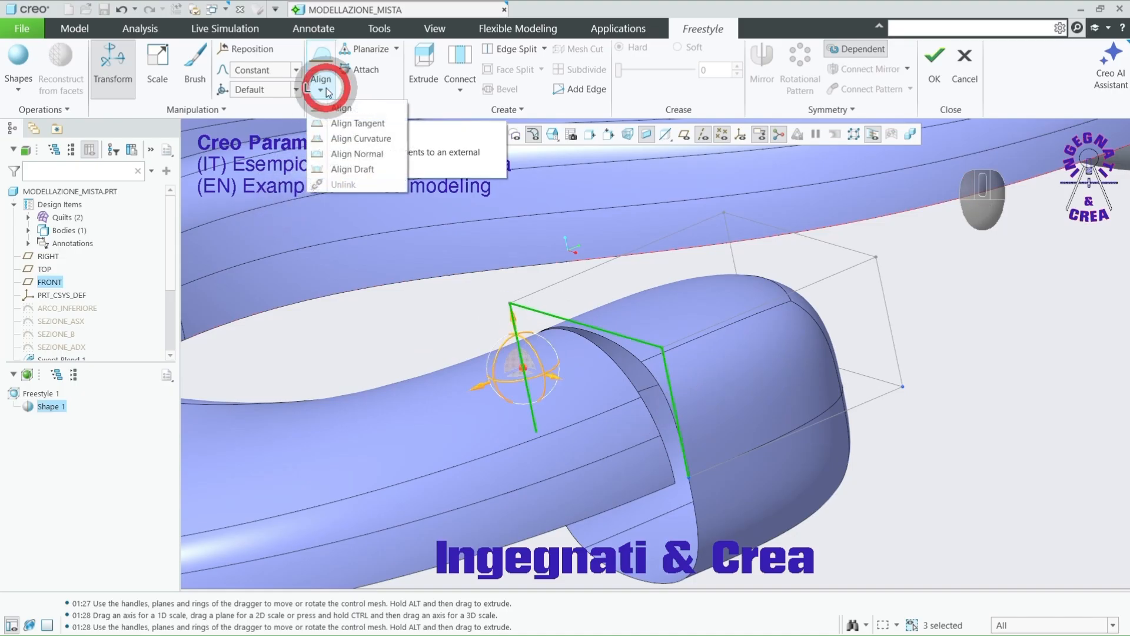
pyautogui.click(353, 154)
pyautogui.click(86, 360)
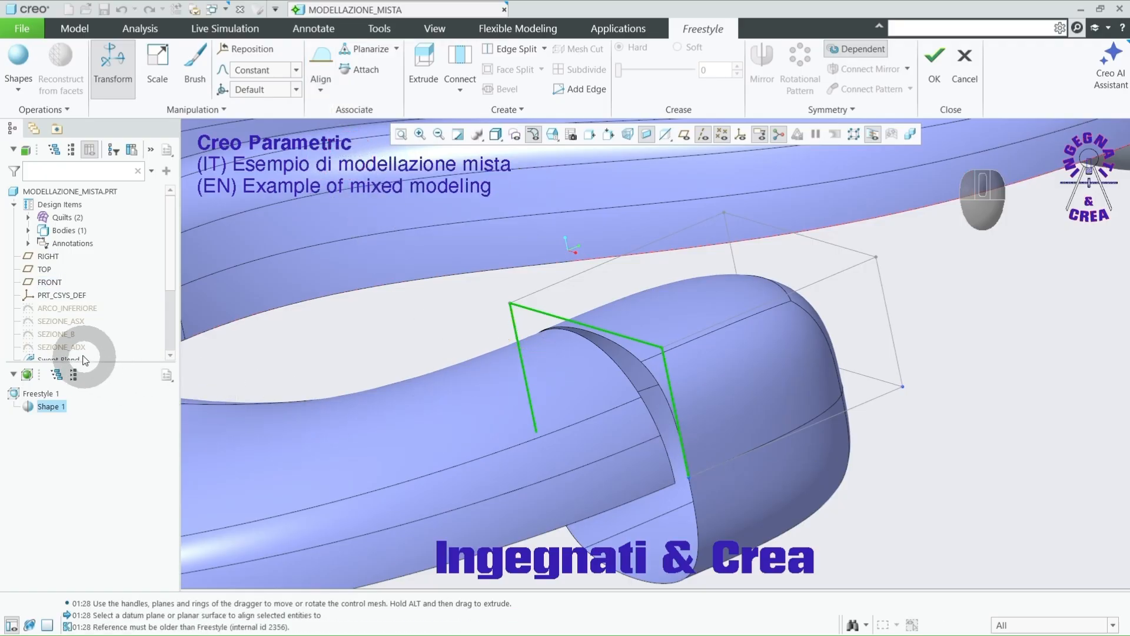
pyautogui.rightClick(75, 350)
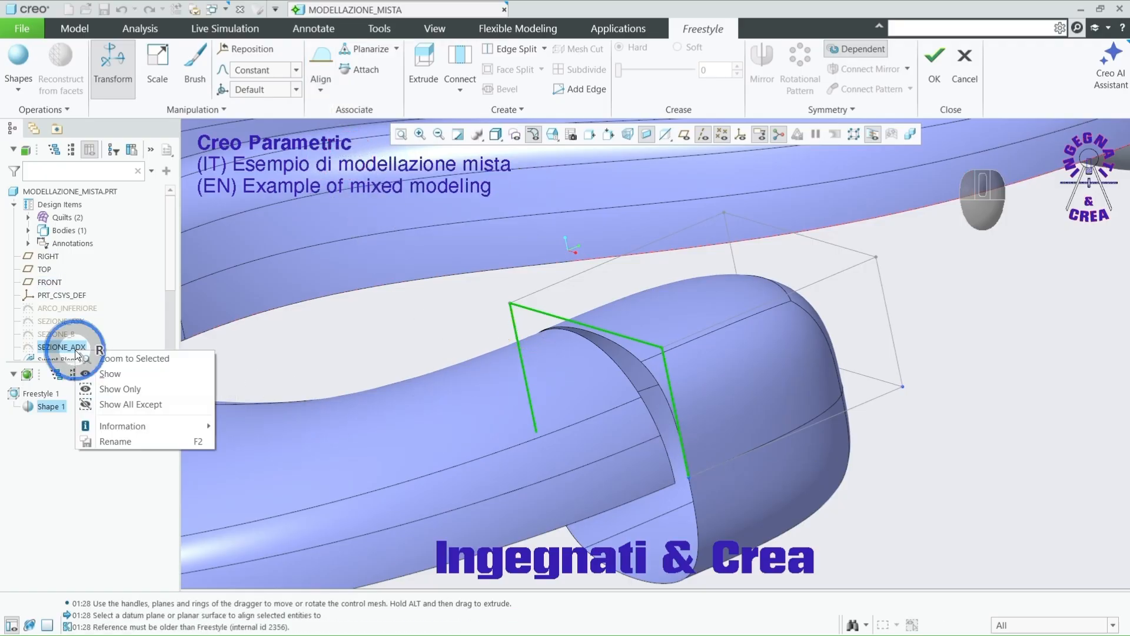
pyautogui.click(94, 373)
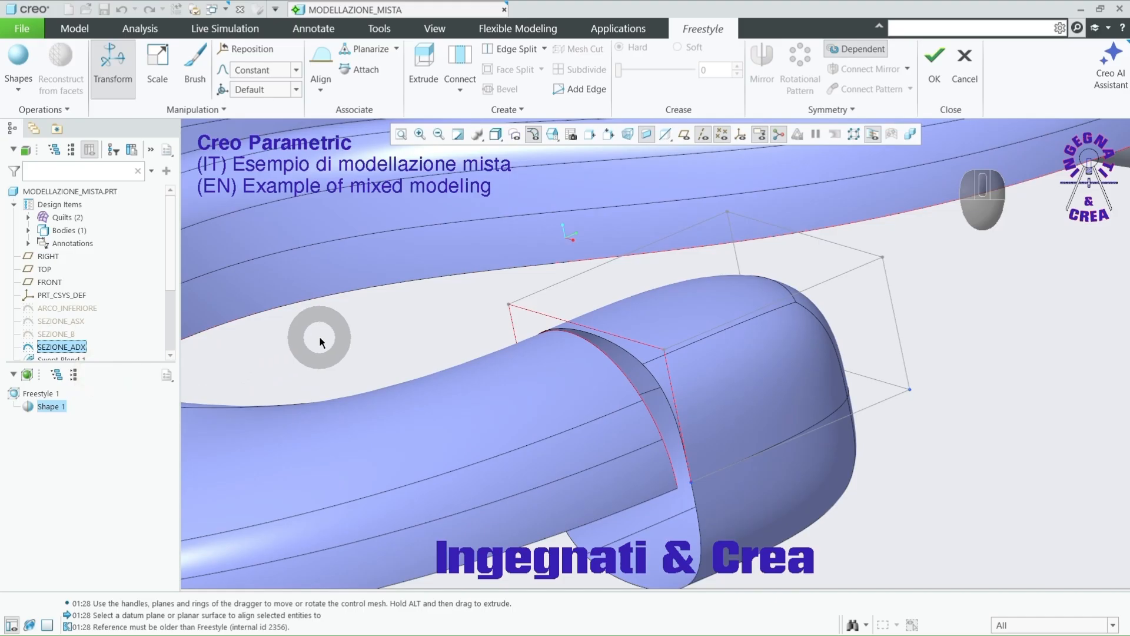
pyautogui.rightClick(668, 452)
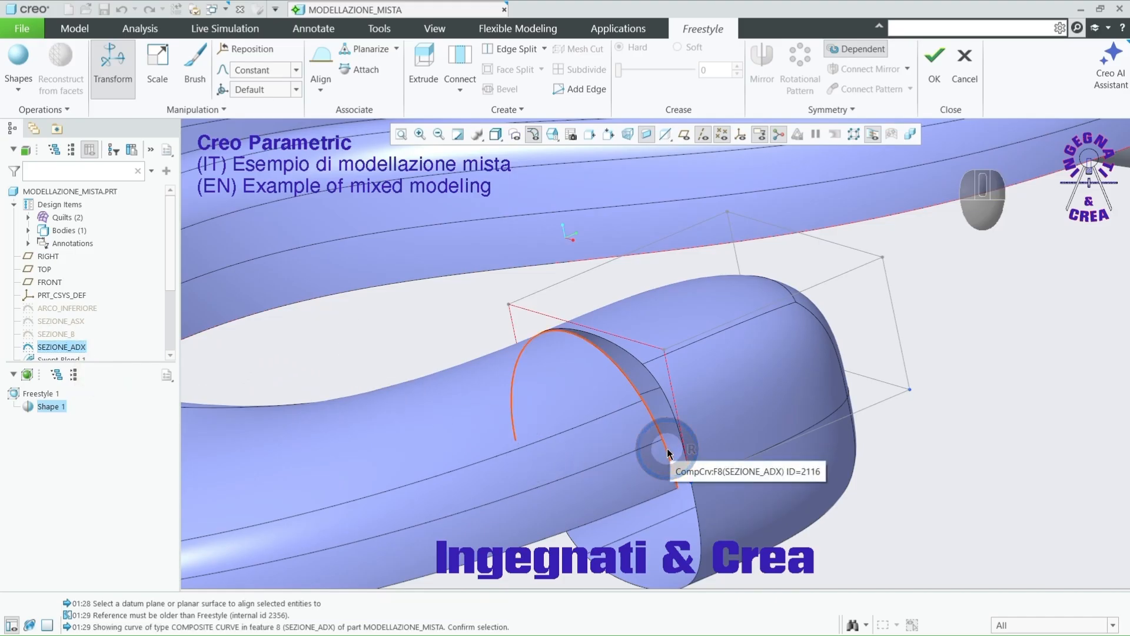
pyautogui.click(669, 452)
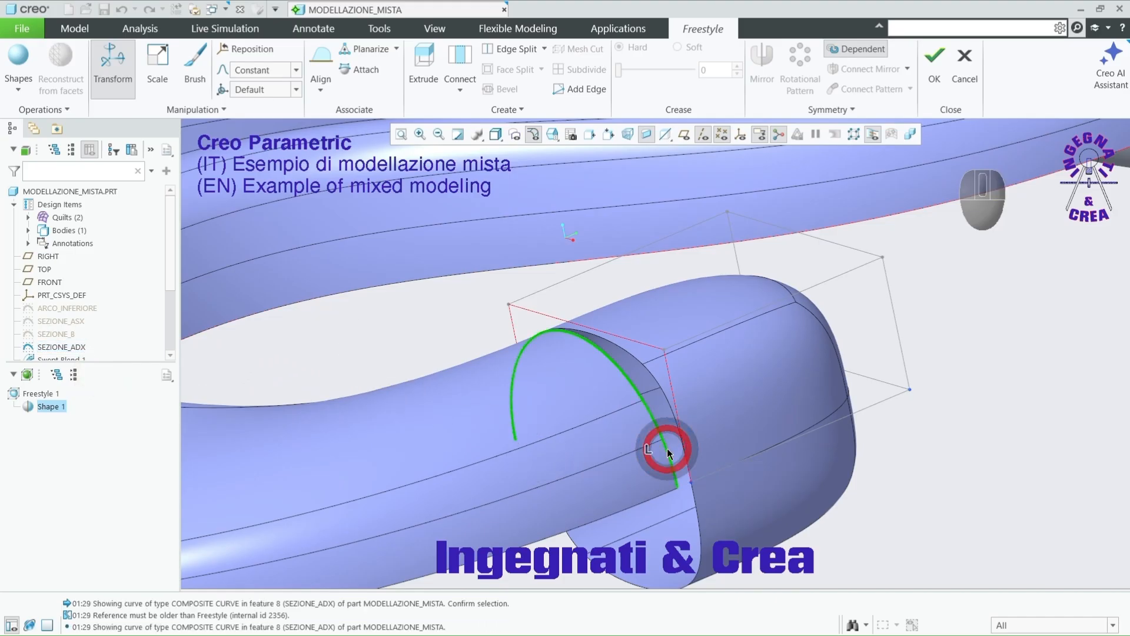
pyautogui.middleClick(977, 391)
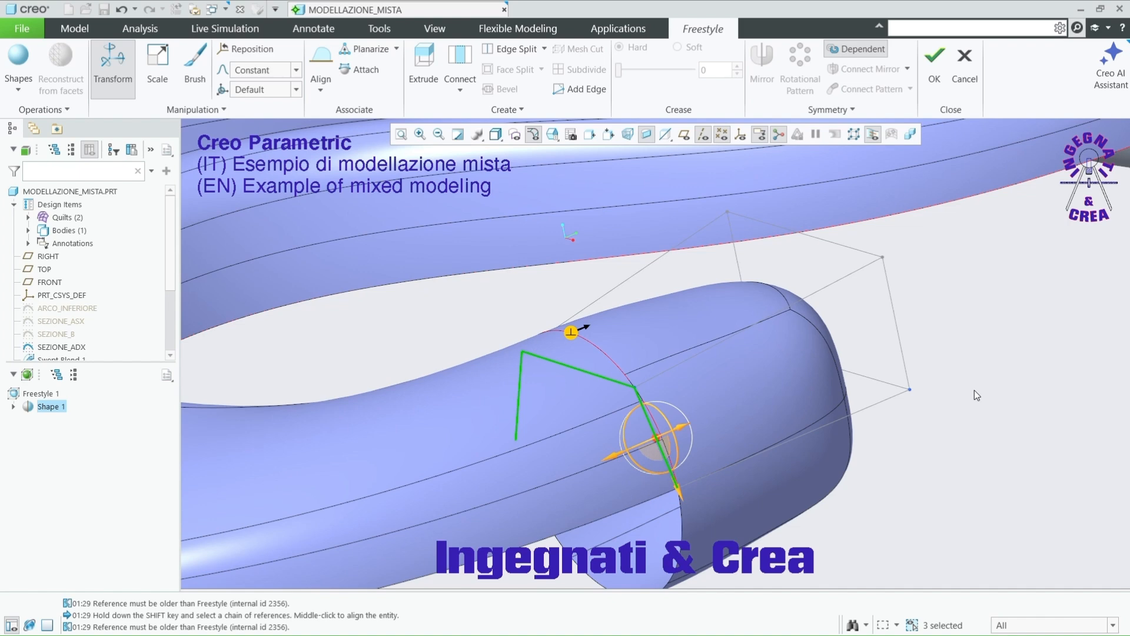
# Step: Move the outer upper edge of the control mesh inward in the side view to taper the thickness of the tip
pyautogui.press('F4')
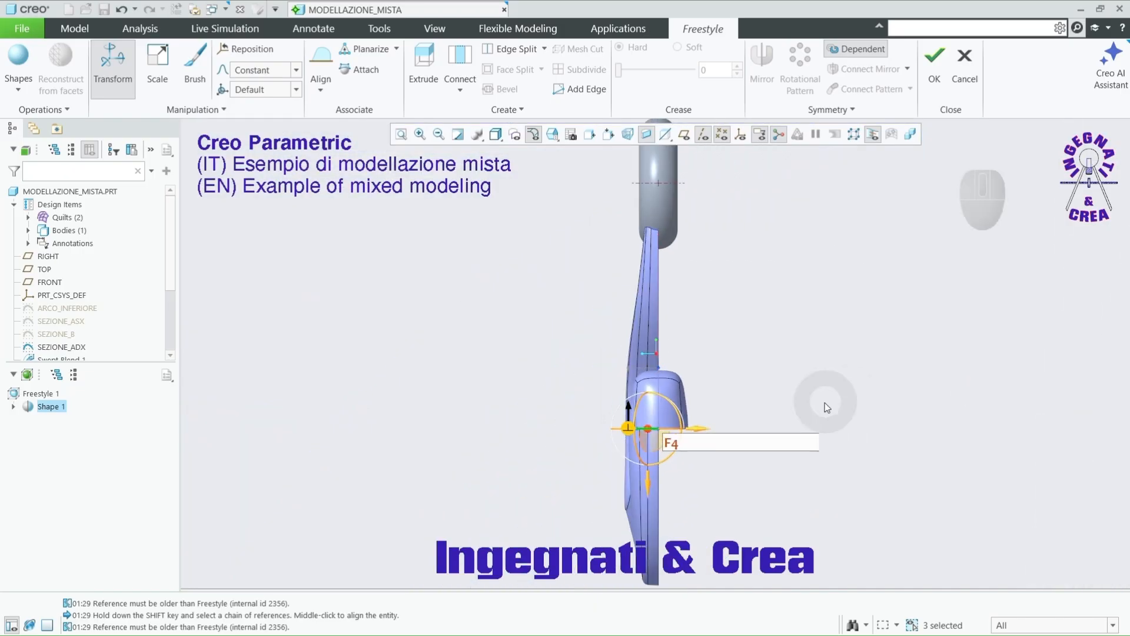
pyautogui.scroll(-6, 606, 351)
pyautogui.moveTo(594, 271); pyautogui.dragTo(696, 357)
pyautogui.moveTo(607, 329); pyautogui.dragTo(667, 329)
pyautogui.click(553, 251)
pyautogui.moveTo(649, 278); pyautogui.dragTo(665, 333)
pyautogui.scroll(3, 547, 281)
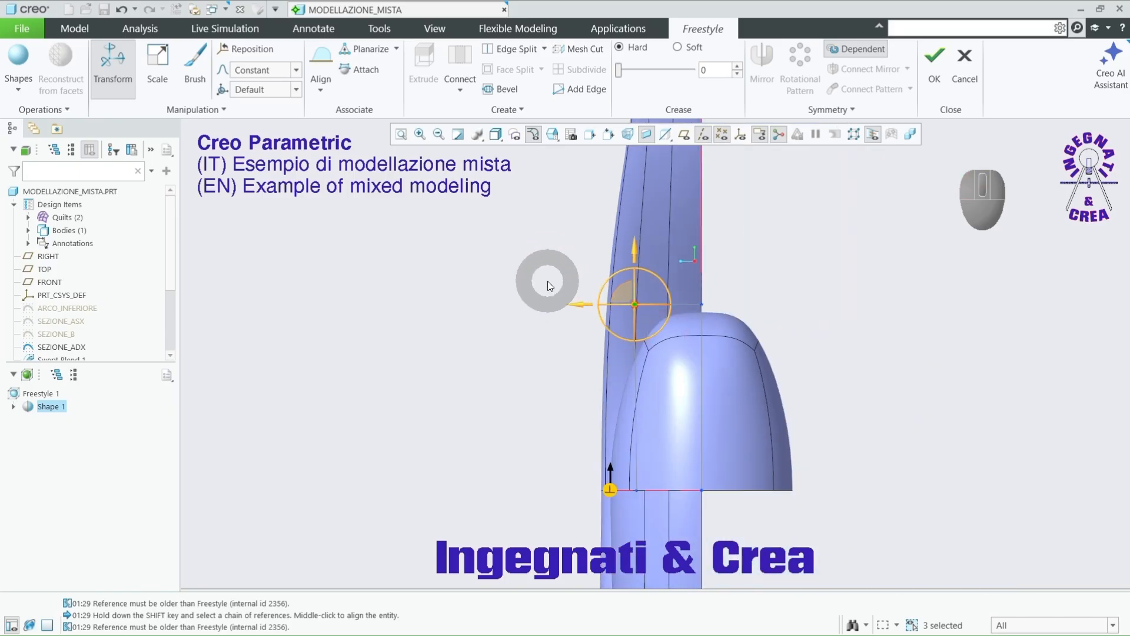
# Step: Move the two outer upper corner vertices of the mesh toward each other in the front view to narrow the tip's outer face
pyautogui.scroll(5, 552, 309)
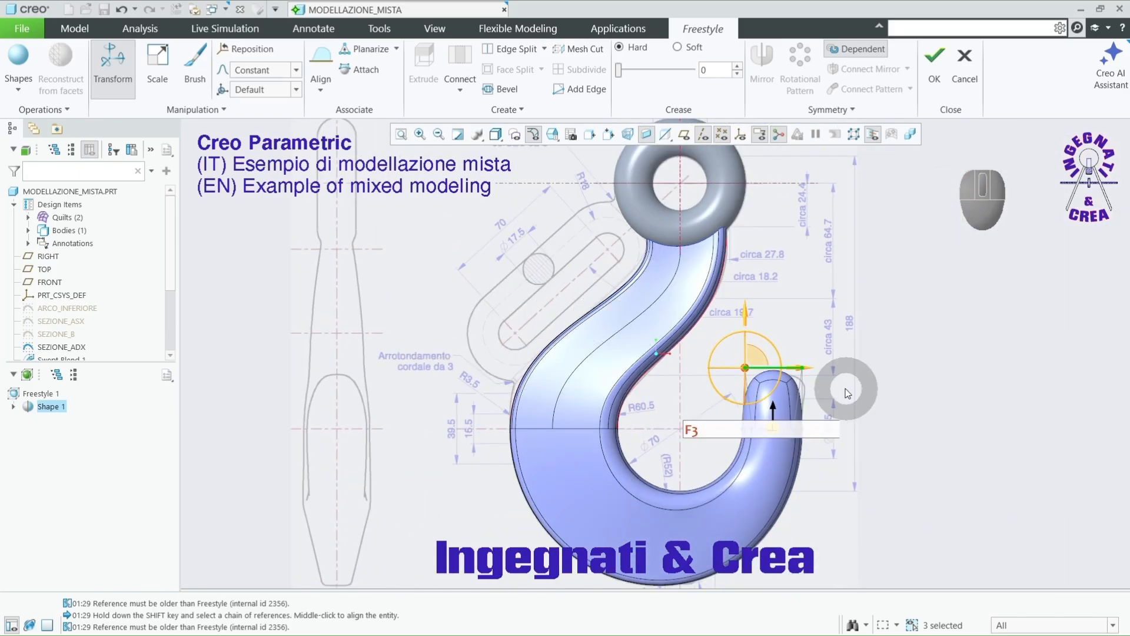
pyautogui.scroll(-5, 759, 373)
pyautogui.scroll(-2, 759, 372)
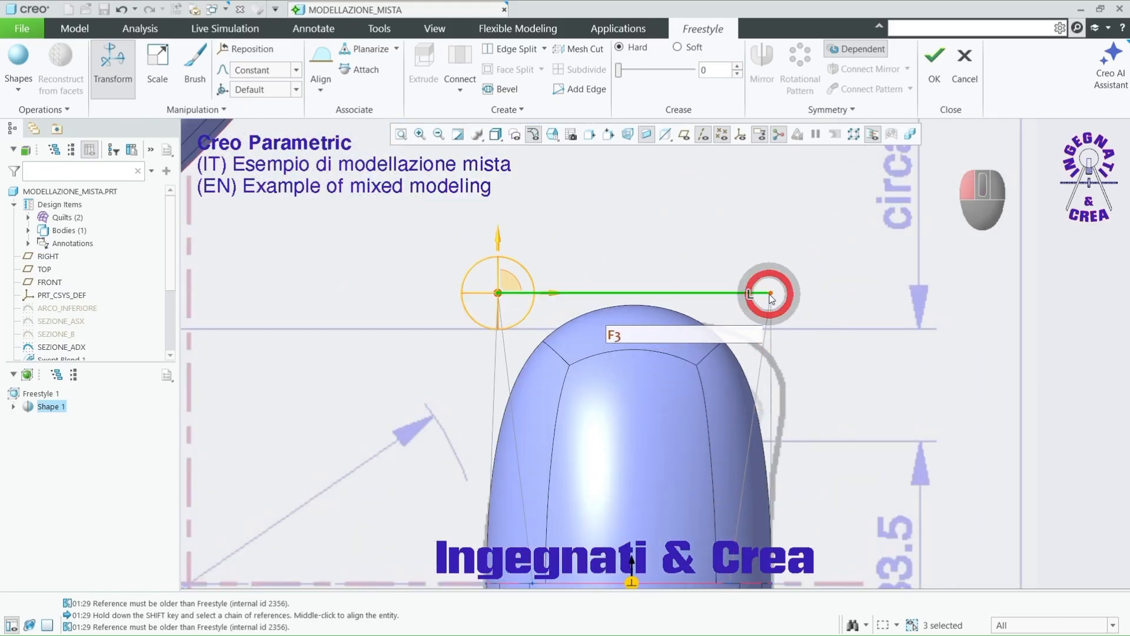
pyautogui.click(769, 294)
pyautogui.moveTo(828, 294); pyautogui.dragTo(785, 296)
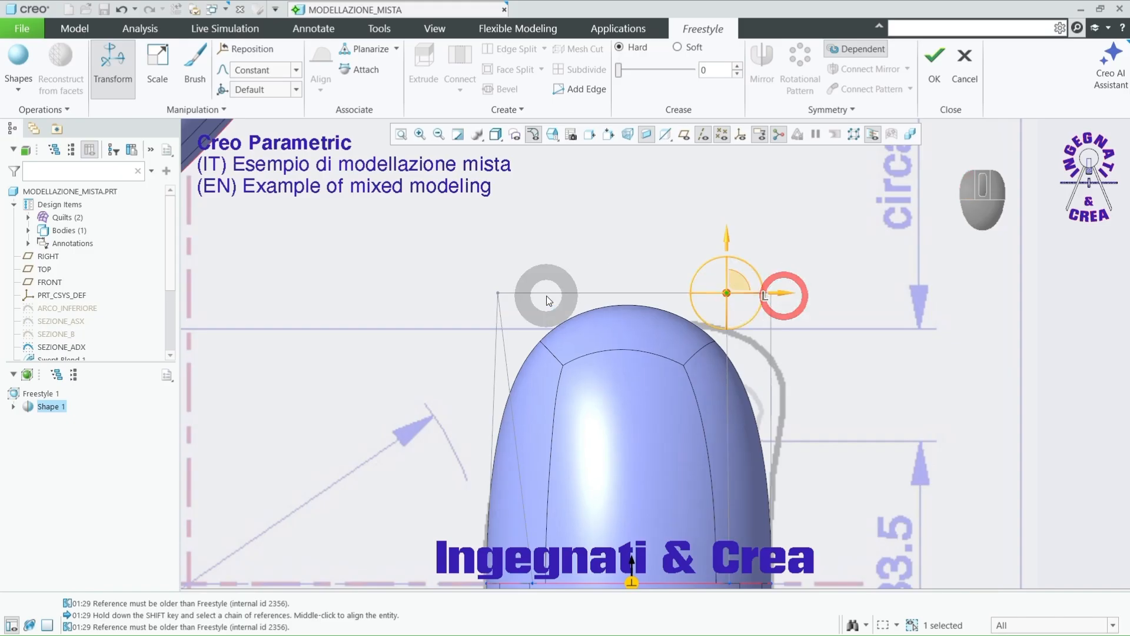
pyautogui.click(499, 294)
pyautogui.moveTo(537, 294); pyautogui.dragTo(596, 300)
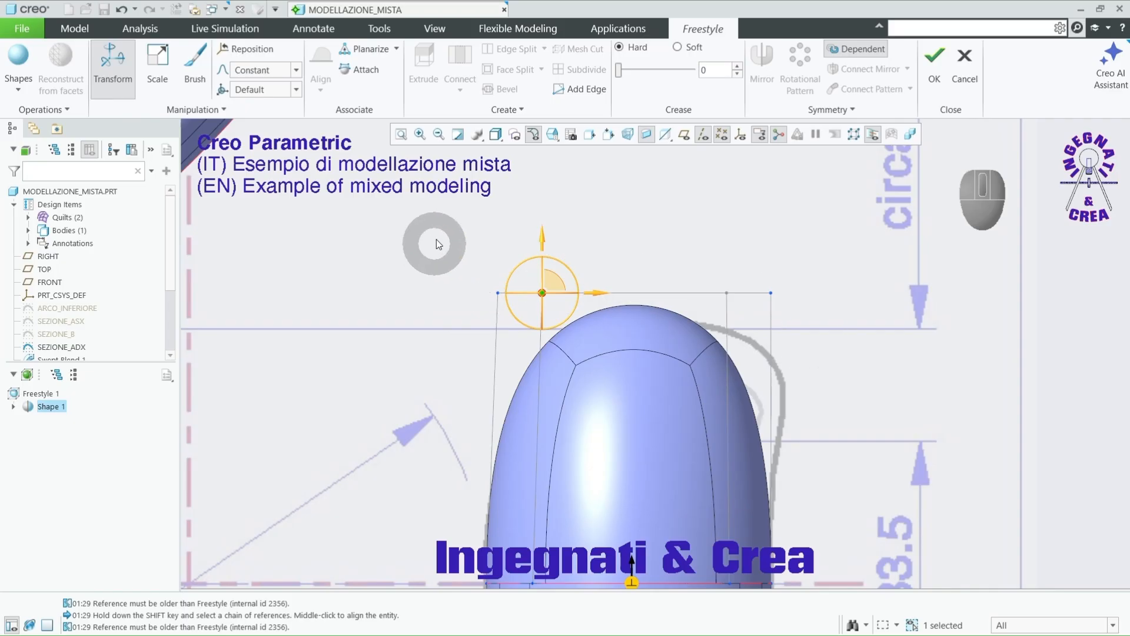
# Step: Shift the whole upper end of the mesh down and outward, and pull its outer side edge further outward to follow the drawing's outline
pyautogui.moveTo(452, 237); pyautogui.dragTo(810, 330)
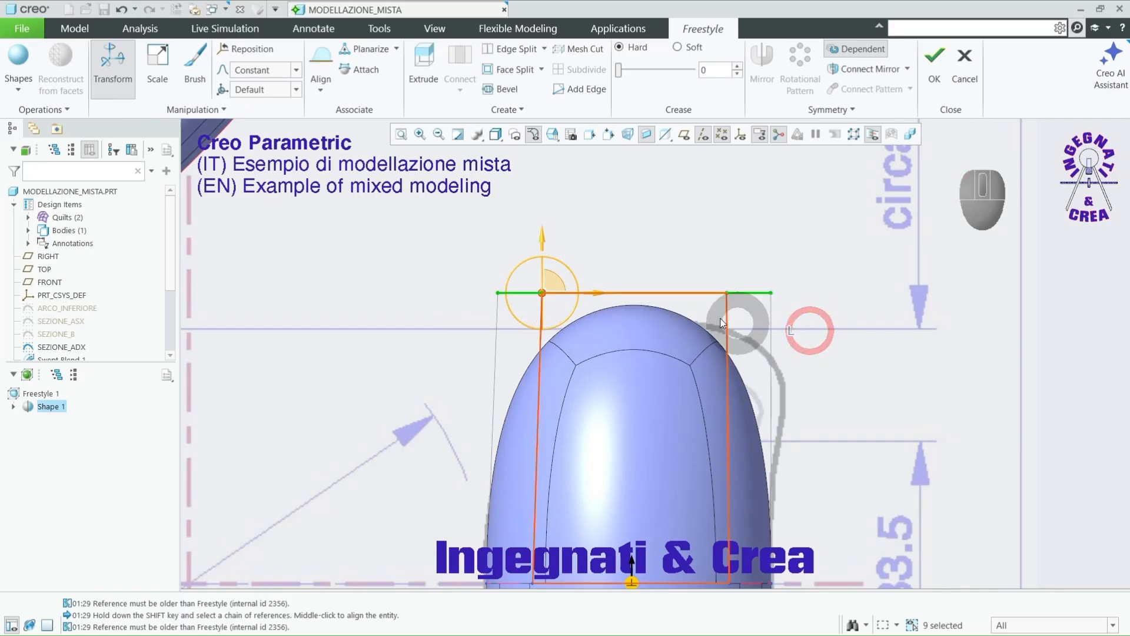
pyautogui.moveTo(556, 287); pyautogui.dragTo(612, 305)
pyautogui.moveTo(735, 268); pyautogui.dragTo(870, 349)
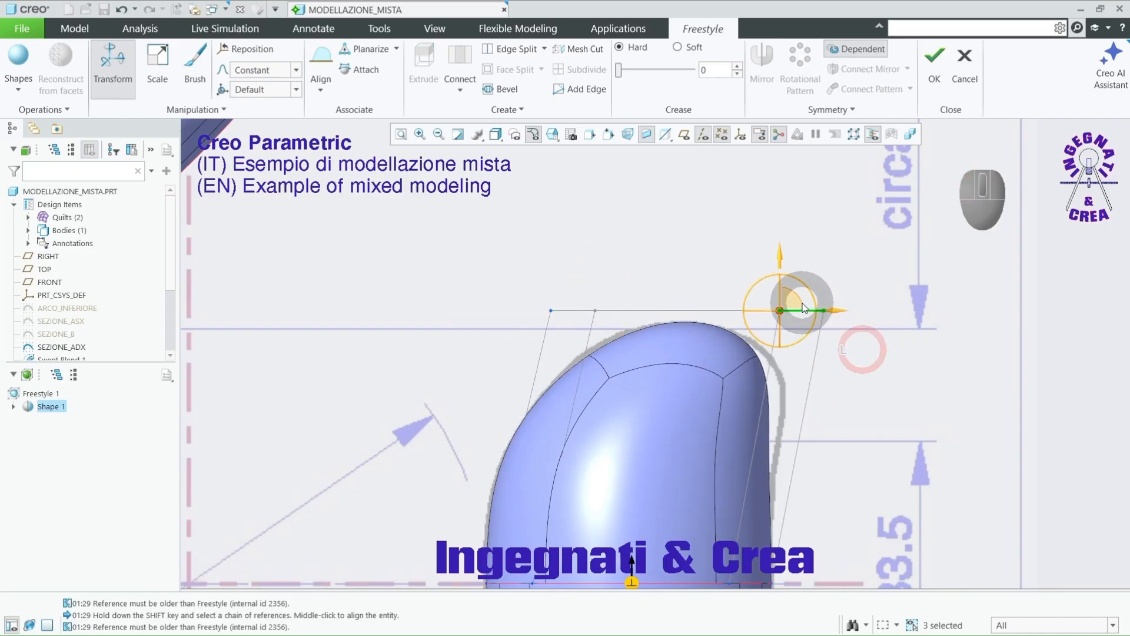
pyautogui.moveTo(801, 304); pyautogui.dragTo(841, 302)
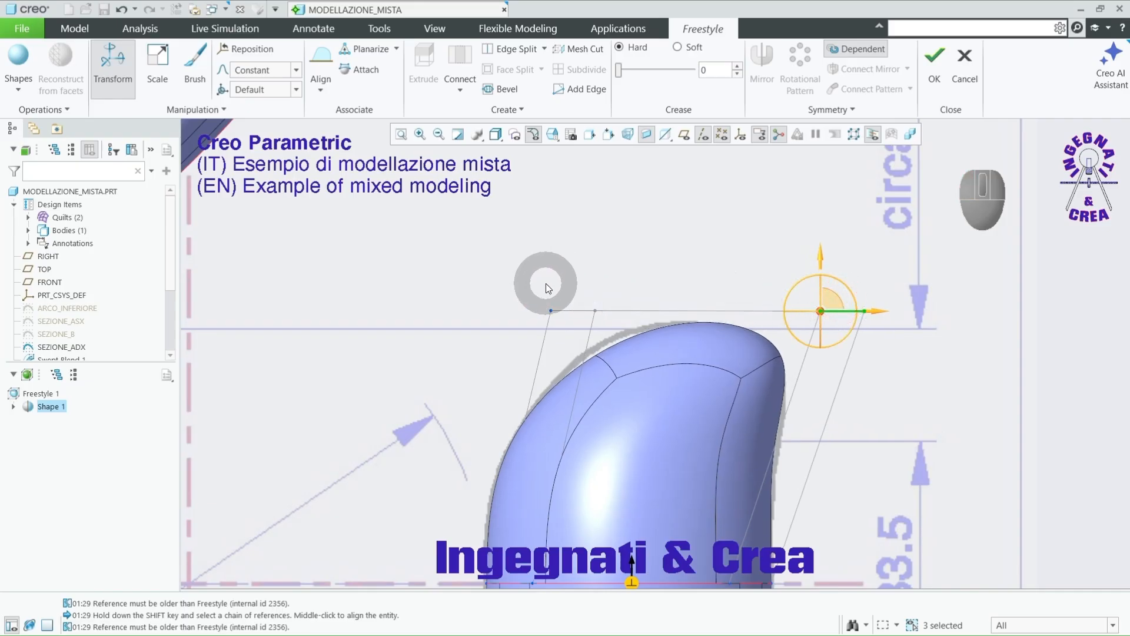
# Step: Lower the outer face's upper mesh edge slightly and raise the mesh's upper edge on the hook's inner side to refine the tip contour
pyautogui.click(687, 314)
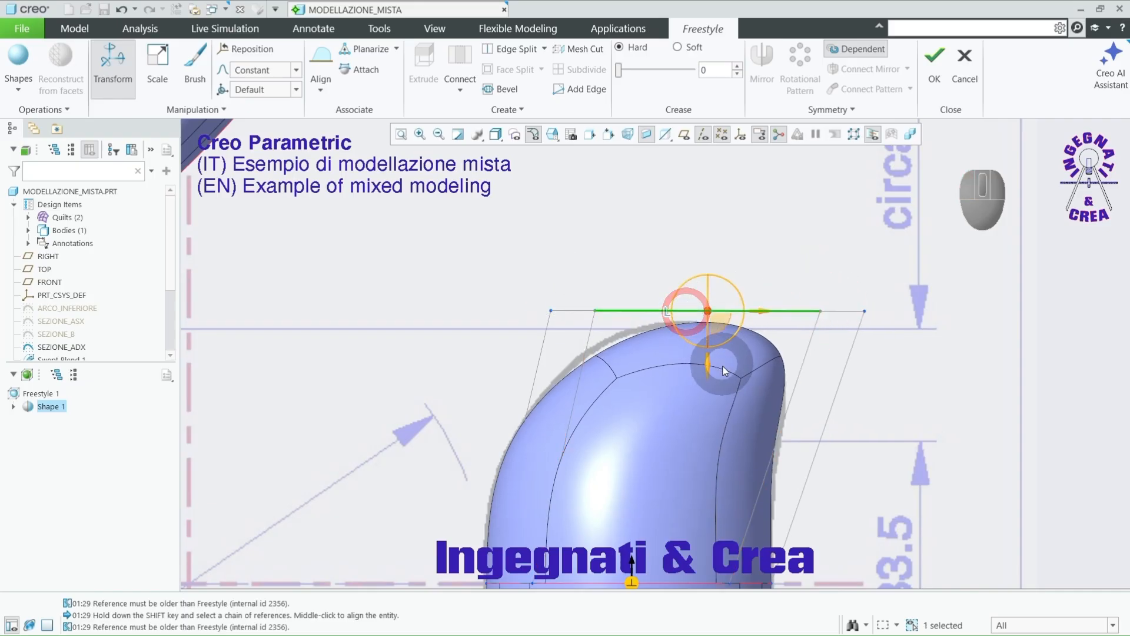
pyautogui.moveTo(711, 369); pyautogui.dragTo(706, 382)
pyautogui.moveTo(517, 285); pyautogui.dragTo(593, 305)
pyautogui.scroll(2, 704, 252)
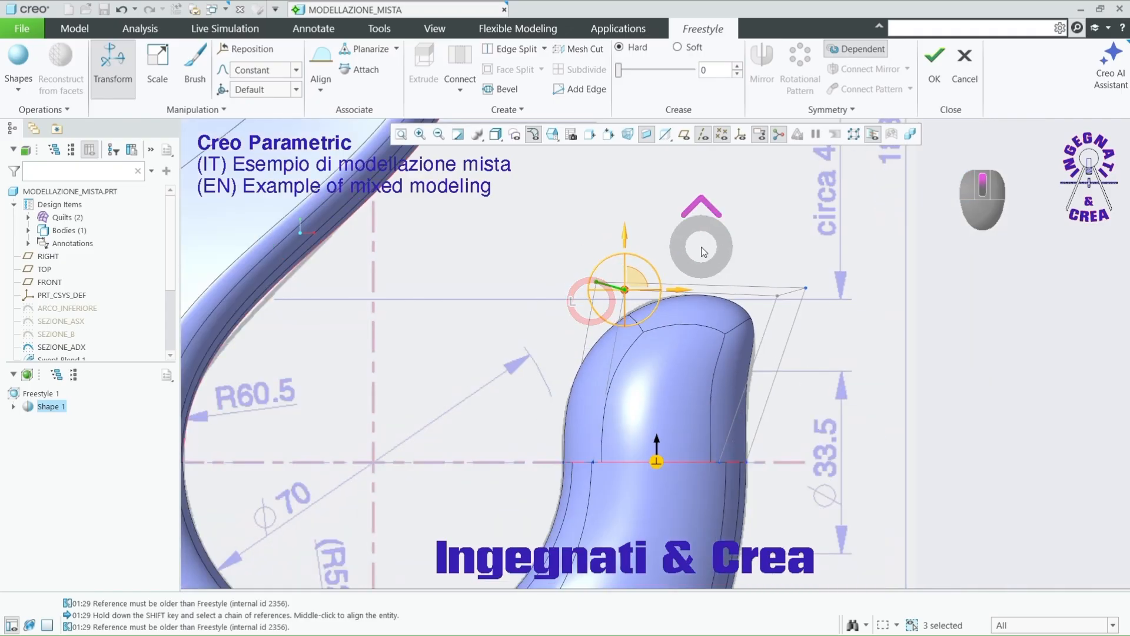
# Step: Spread the two inner vertices on the aligned lower edge apart to the hook's sides, so the tip's base matches the hook's section
pyautogui.scroll(-3, 765, 486)
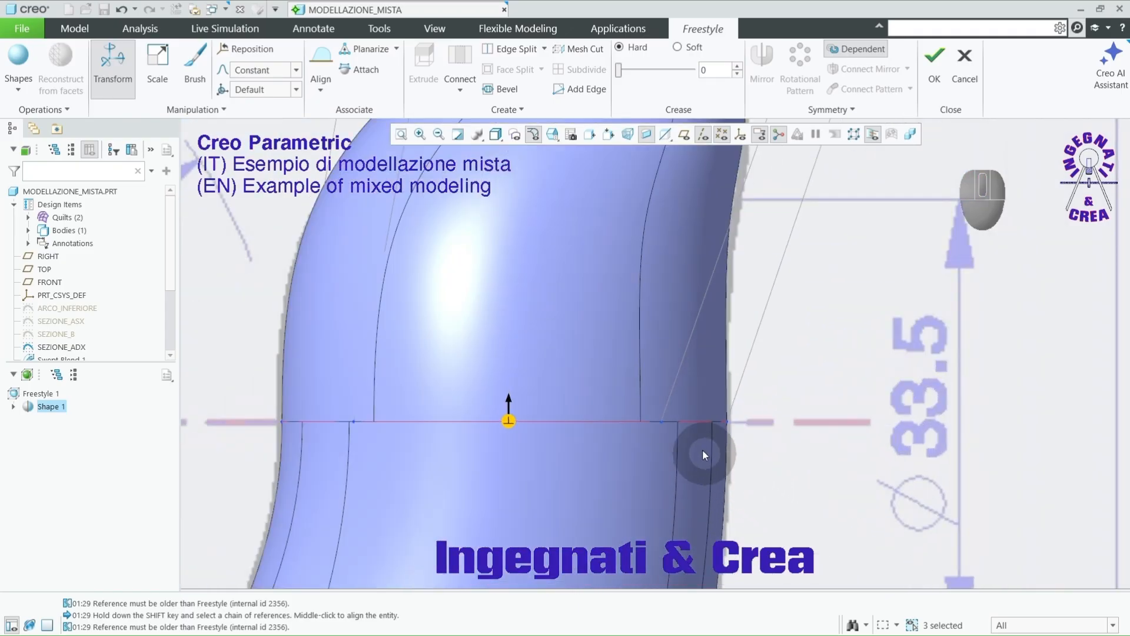
pyautogui.click(661, 421)
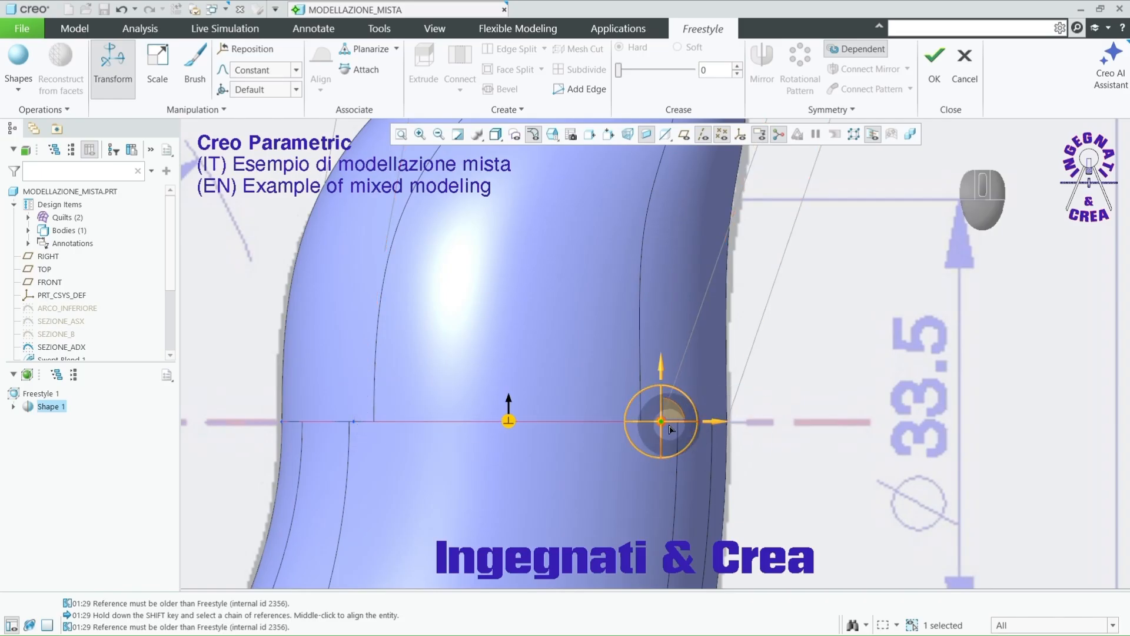
pyautogui.moveTo(723, 424); pyautogui.dragTo(893, 434)
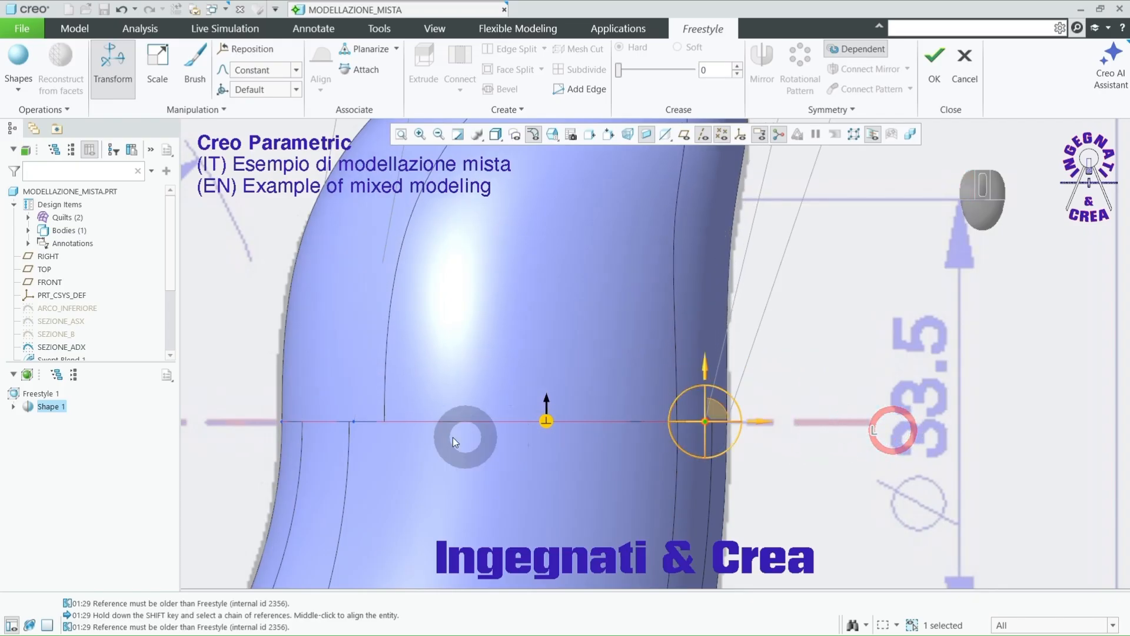
pyautogui.click(354, 422)
pyautogui.moveTo(409, 422); pyautogui.dragTo(284, 420)
# Step: Select the upper edge on the mesh's outer face in the side view and move it slightly outward to thicken the tip
pyautogui.scroll(3, 399, 415)
pyautogui.scroll(1, 646, 429)
pyautogui.moveTo(647, 429)
pyautogui.mouseDown(button='middle')
pyautogui.moveTo(570, 431)
pyautogui.moveTo(663, 411)
pyautogui.moveTo(678, 396)
pyautogui.moveTo(639, 425)
pyautogui.mouseUp(button='middle')
pyautogui.scroll(2, 691, 400)
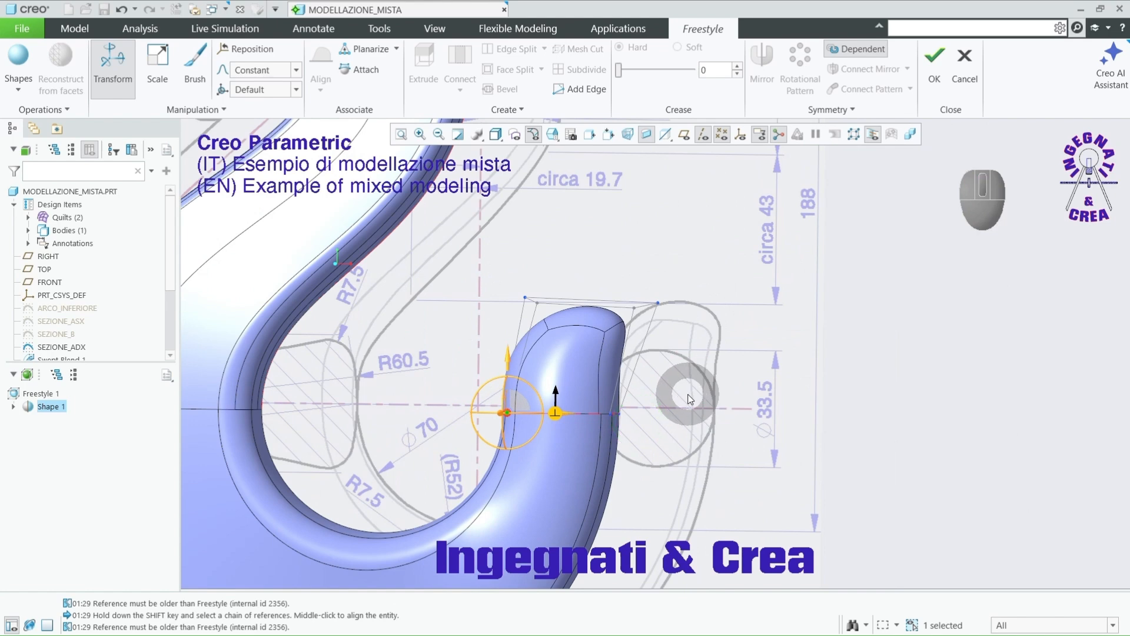
pyautogui.press('F4')
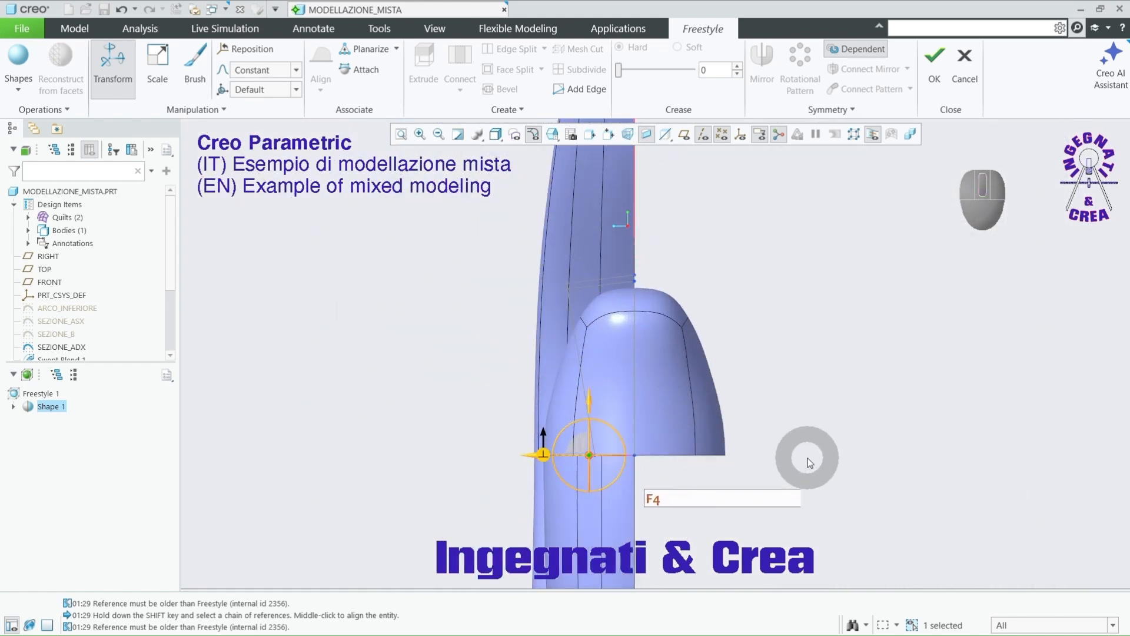
pyautogui.scroll(-4, 596, 328)
pyautogui.scroll(2, 639, 303)
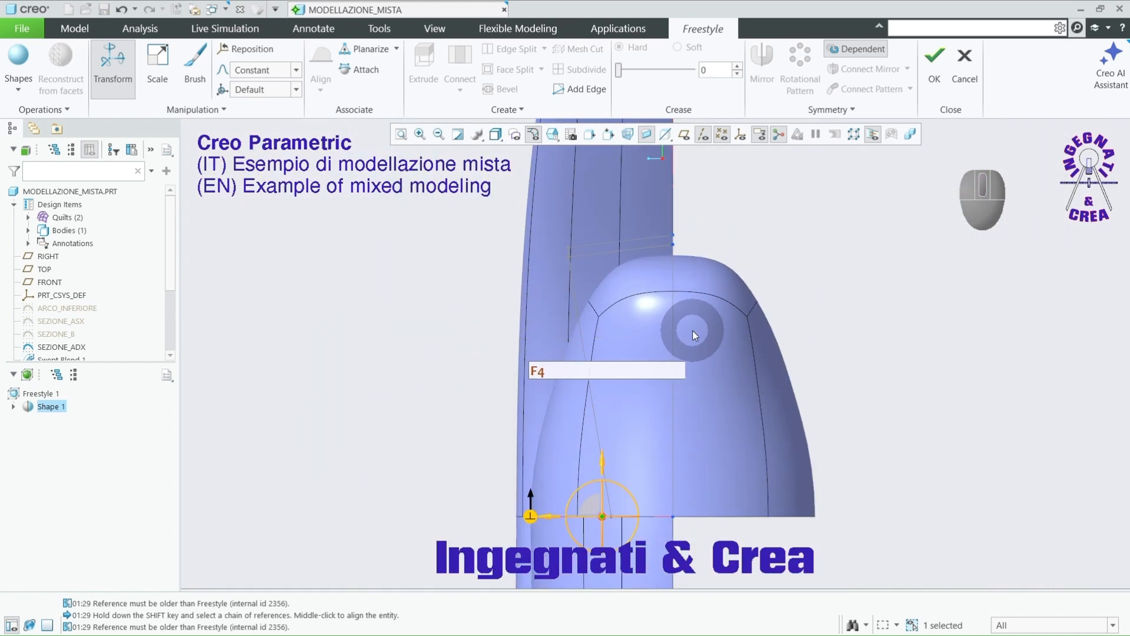
pyautogui.scroll(-2, 567, 260)
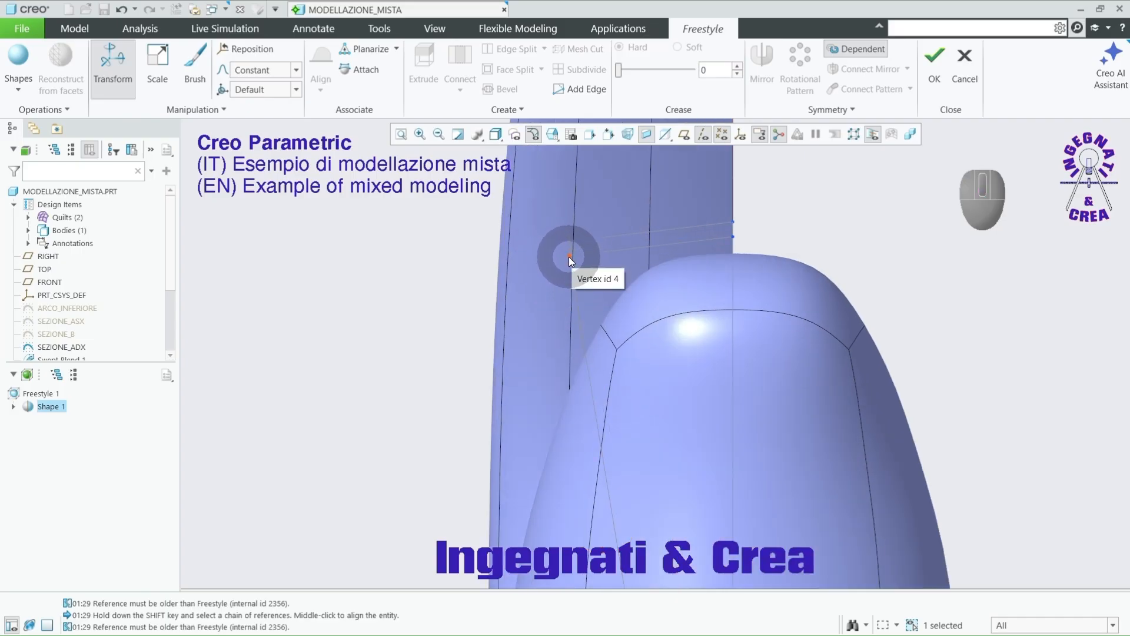
pyautogui.moveTo(537, 199); pyautogui.dragTo(614, 290)
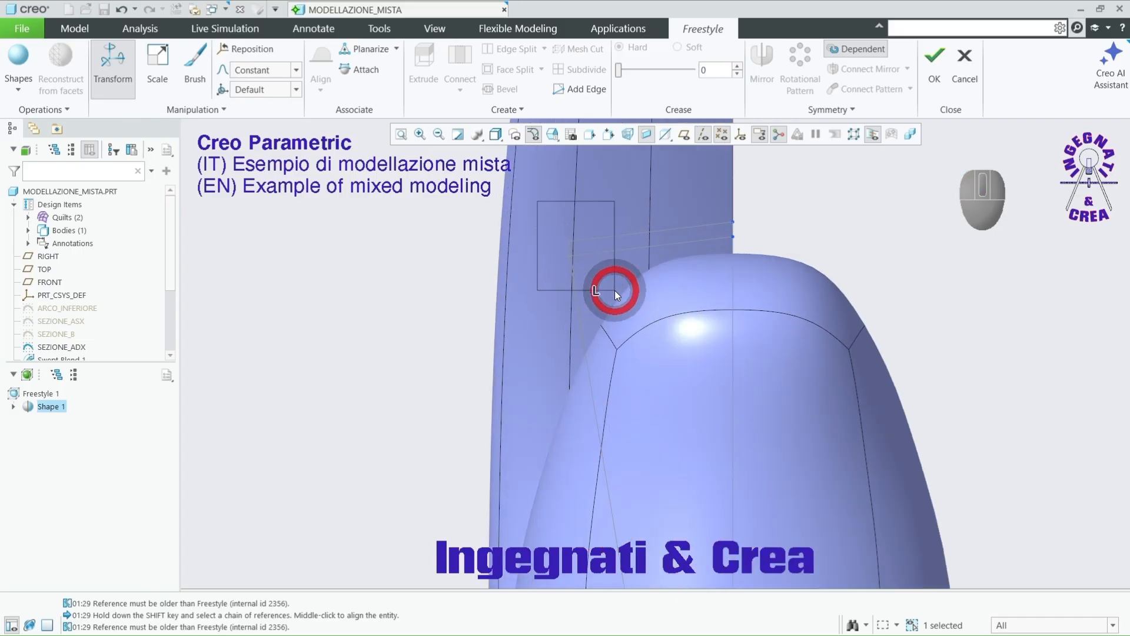
pyautogui.moveTo(513, 246); pyautogui.dragTo(494, 245)
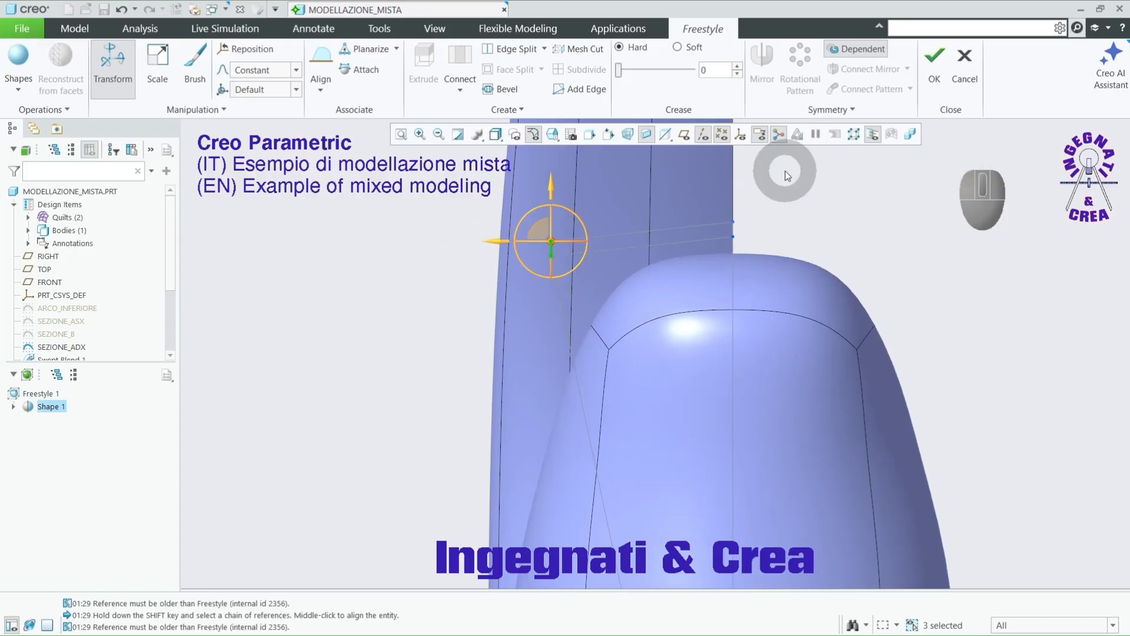
# Step: Complete the freestyle feature and display the hook shaded with reflections
pyautogui.click(932, 65)
pyautogui.scroll(-5, 541, 297)
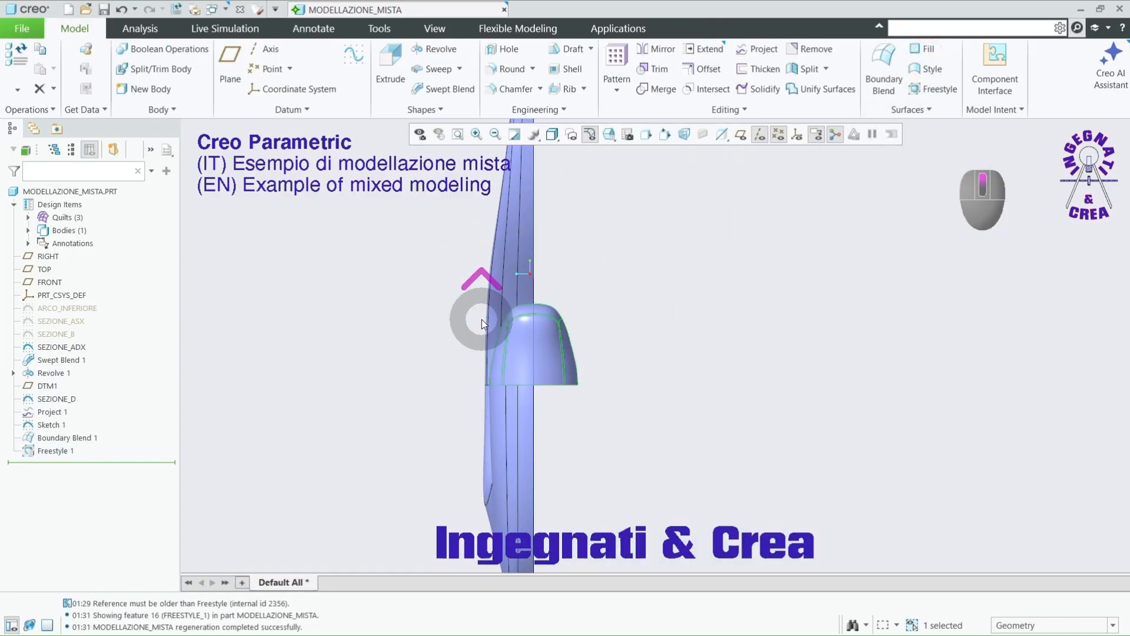
pyautogui.moveTo(627, 326)
pyautogui.mouseDown(button='middle')
pyautogui.moveTo(661, 353)
pyautogui.moveTo(676, 308)
pyautogui.moveTo(668, 253)
pyautogui.moveTo(671, 322)
pyautogui.mouseUp(button='middle')
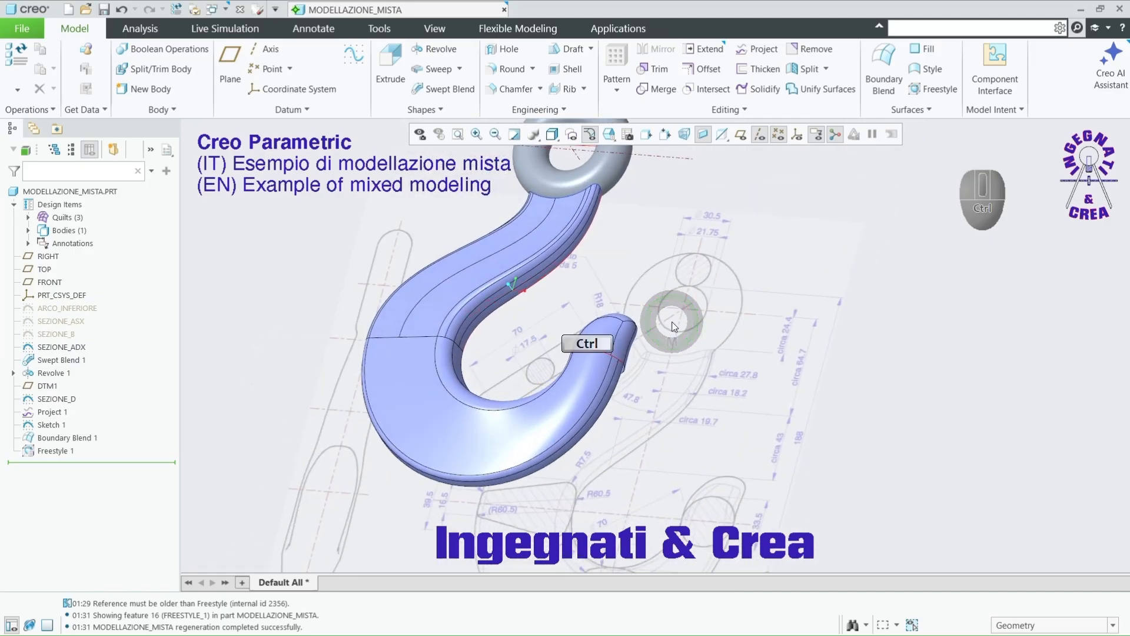
pyautogui.hotkey('ctrl', '1')
pyautogui.moveTo(681, 366); pyautogui.dragTo(676, 383, button='middle')
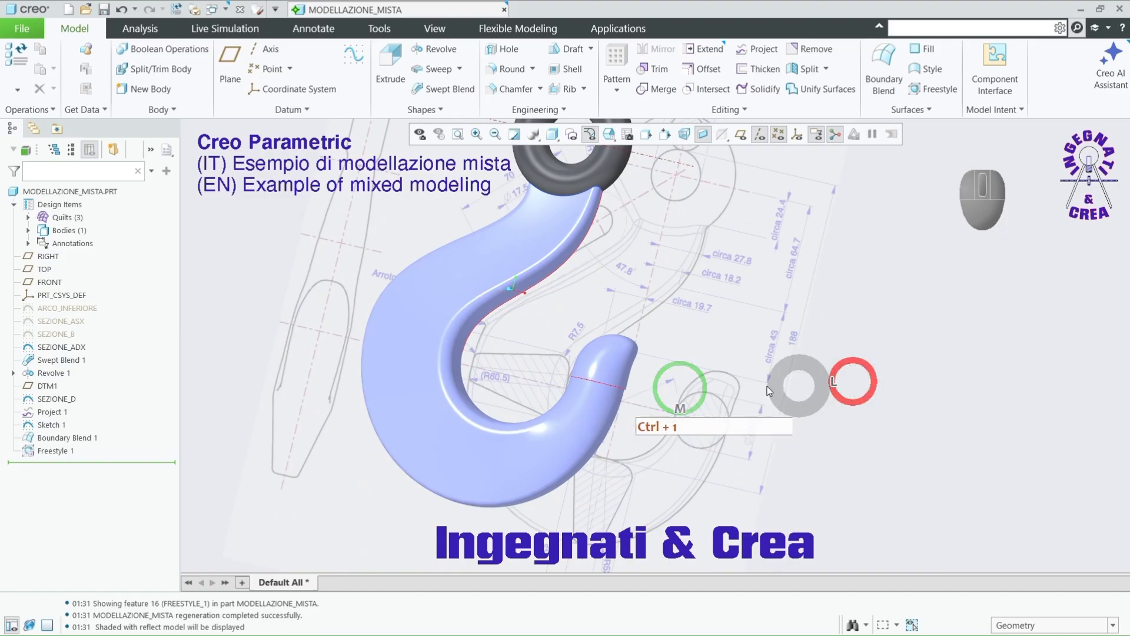
# Step: Hide the SEZIONE_ADX curve and view the hook's closed tip from different angles
pyautogui.click(63, 347)
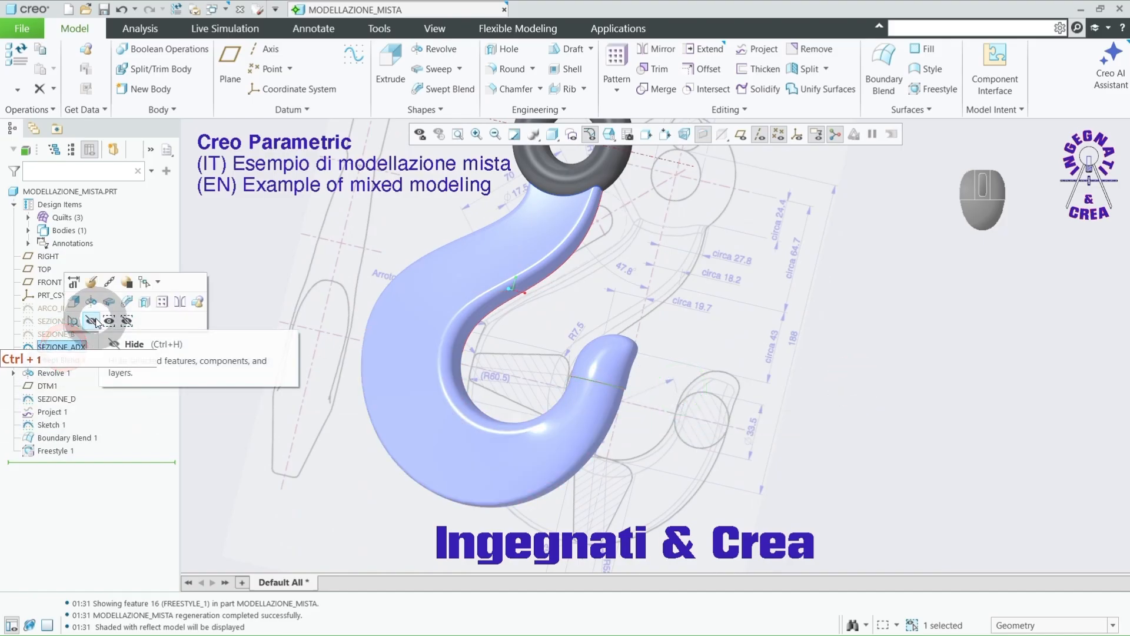
pyautogui.click(94, 319)
pyautogui.moveTo(910, 376)
pyautogui.mouseDown(button='middle')
pyautogui.moveTo(911, 393)
pyautogui.moveTo(959, 409)
pyautogui.moveTo(924, 396)
pyautogui.moveTo(910, 365)
pyautogui.moveTo(918, 391)
pyautogui.moveTo(933, 378)
pyautogui.moveTo(910, 379)
pyautogui.moveTo(913, 389)
pyautogui.moveTo(946, 391)
pyautogui.moveTo(921, 391)
pyautogui.moveTo(904, 346)
pyautogui.moveTo(920, 422)
pyautogui.mouseUp(button='middle')
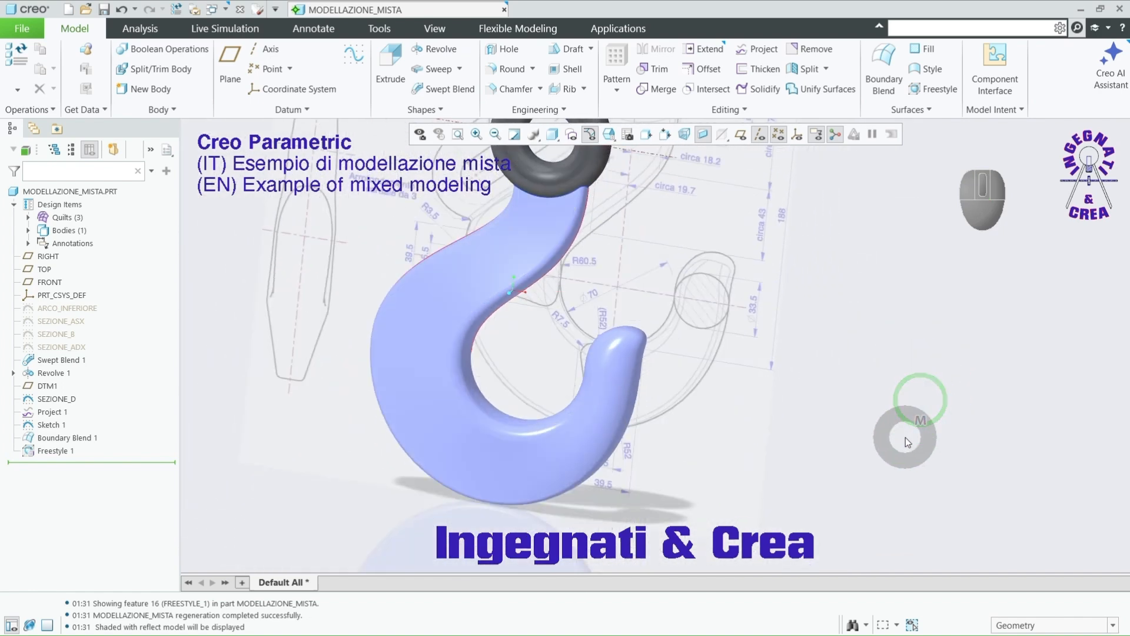
pyautogui.scroll(2, 904, 438)
pyautogui.scroll(-4, 635, 388)
pyautogui.moveTo(916, 465)
pyautogui.mouseDown(button='middle')
pyautogui.moveTo(915, 425)
pyautogui.moveTo(888, 441)
pyautogui.moveTo(877, 383)
pyautogui.moveTo(877, 399)
pyautogui.moveTo(832, 409)
pyautogui.moveTo(896, 308)
pyautogui.mouseUp(button='middle')
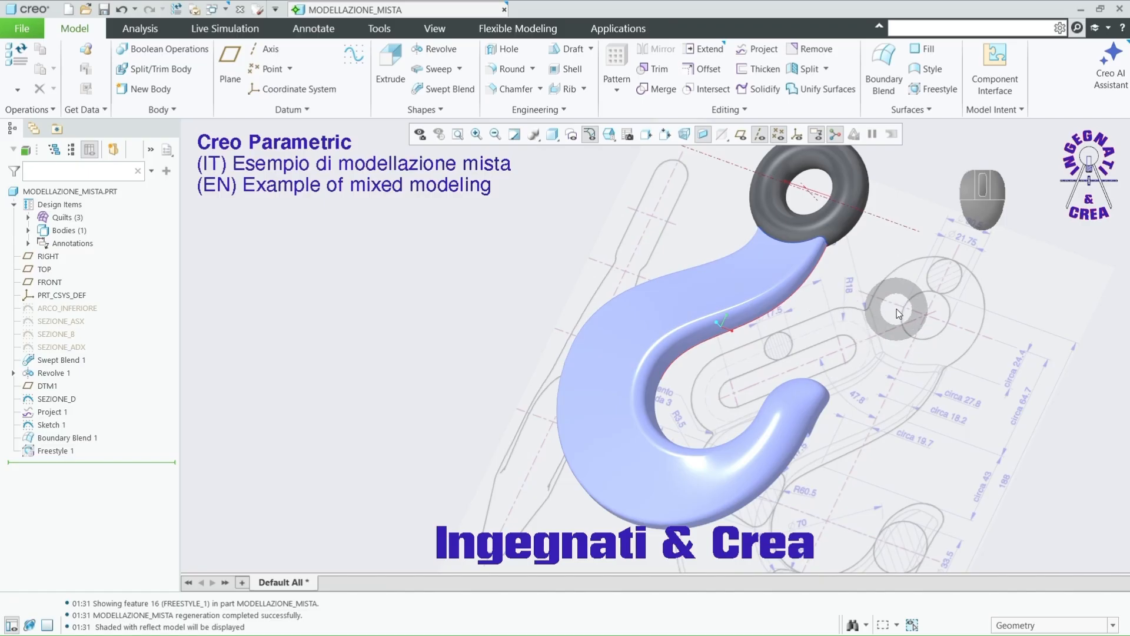
# Step: Highlight the Swept Blend, Boundary Blend and Freestyle quilts one by one to examine which part of the hook each covers
pyautogui.click(28, 218)
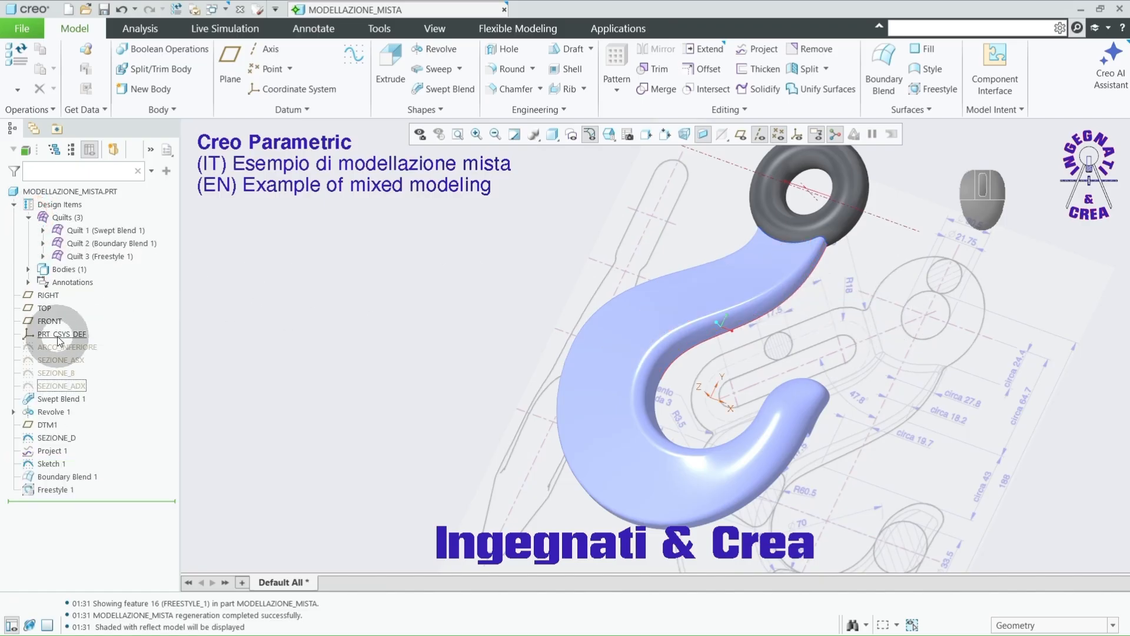
pyautogui.click(106, 233)
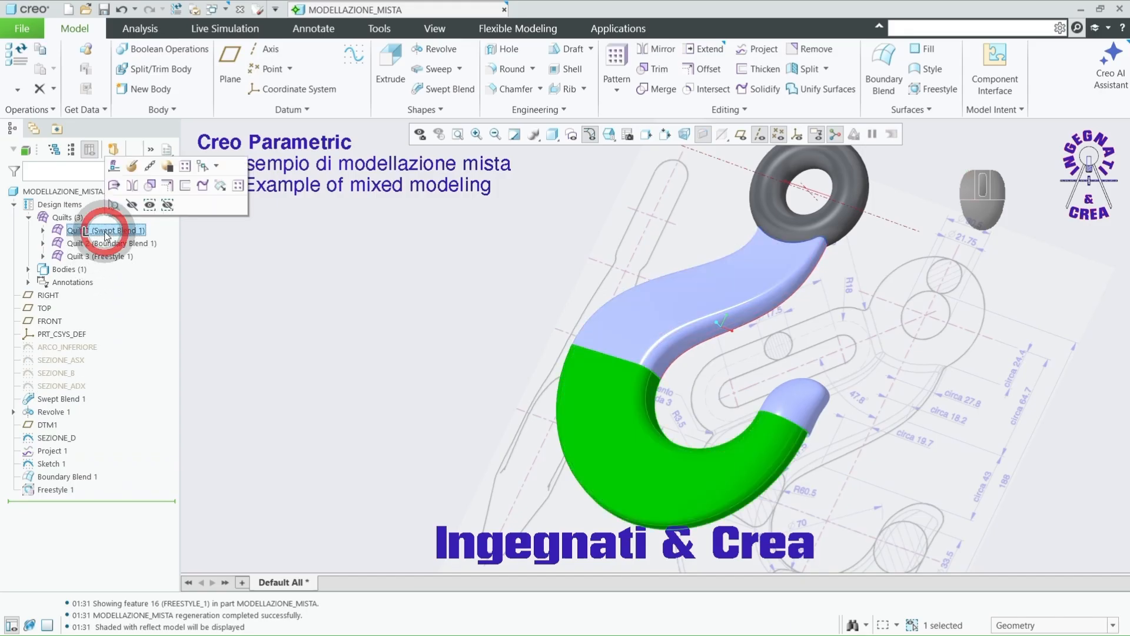
pyautogui.click(101, 243)
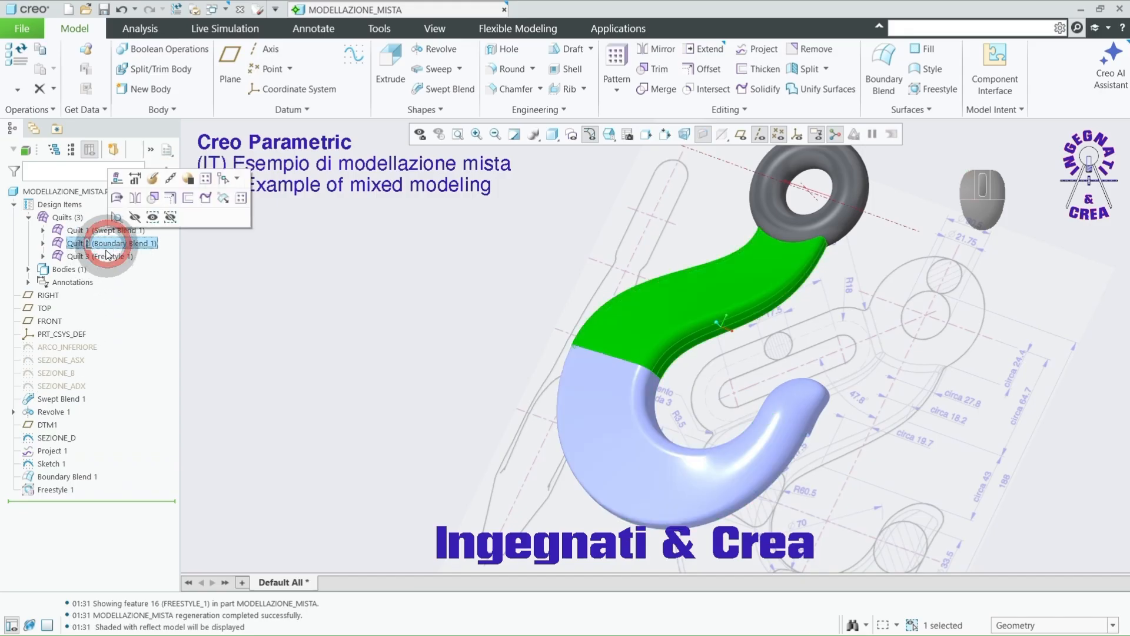
pyautogui.click(103, 257)
pyautogui.click(252, 315)
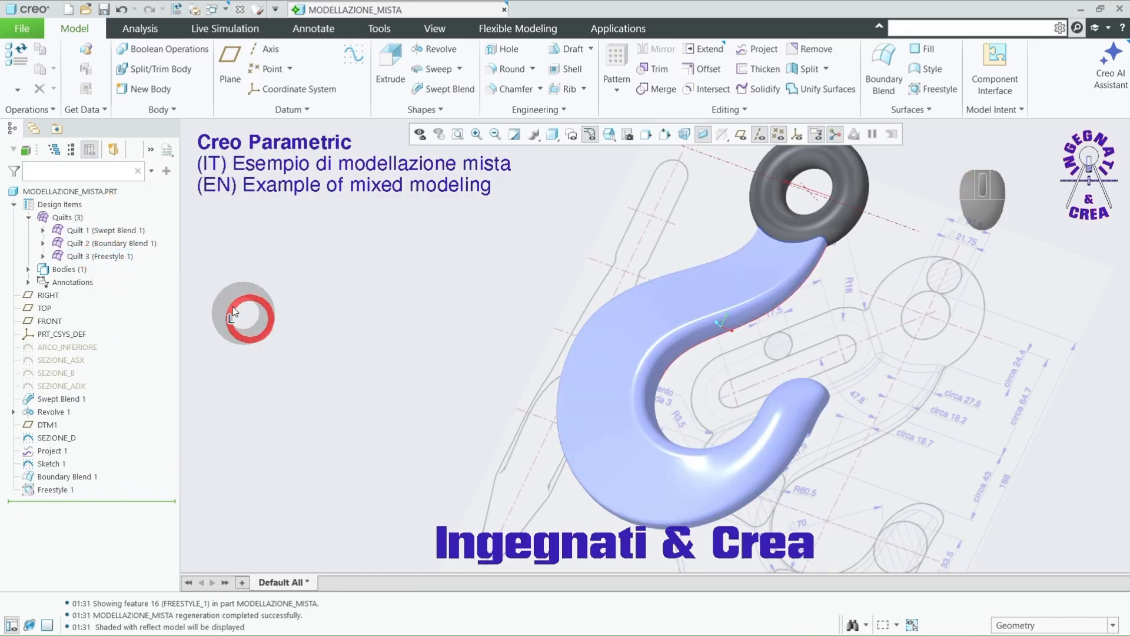
# Step: Merge the Boundary Blend quilt with the Swept Blend quilt
pyautogui.click(128, 244)
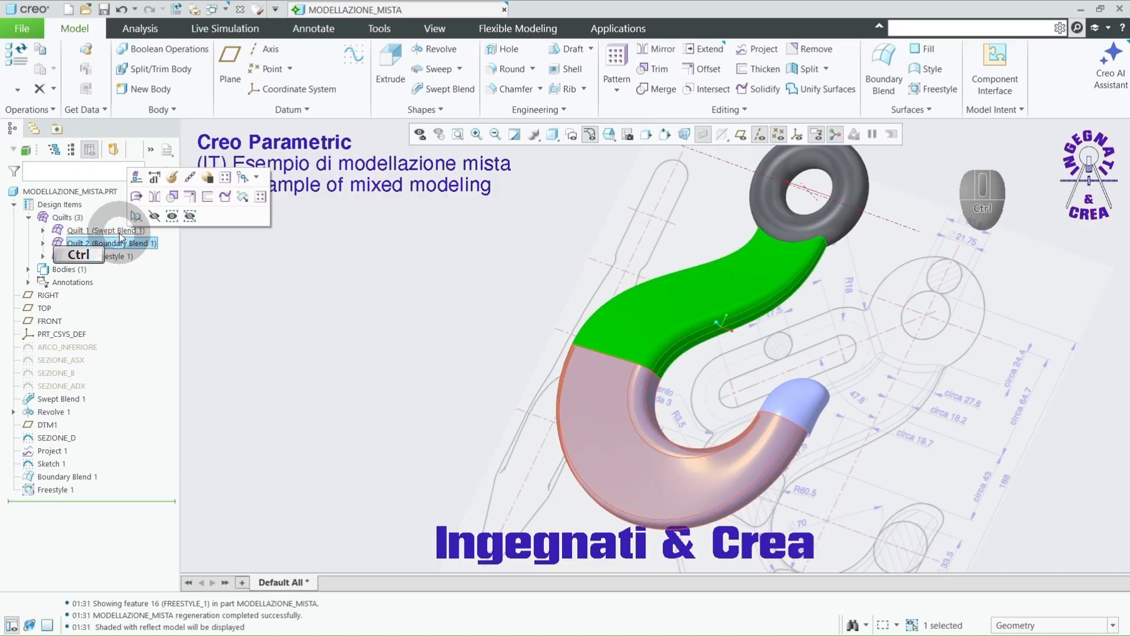
pyautogui.keyDown('ctrl'); pyautogui.click(118, 231); pyautogui.keyUp('ctrl')
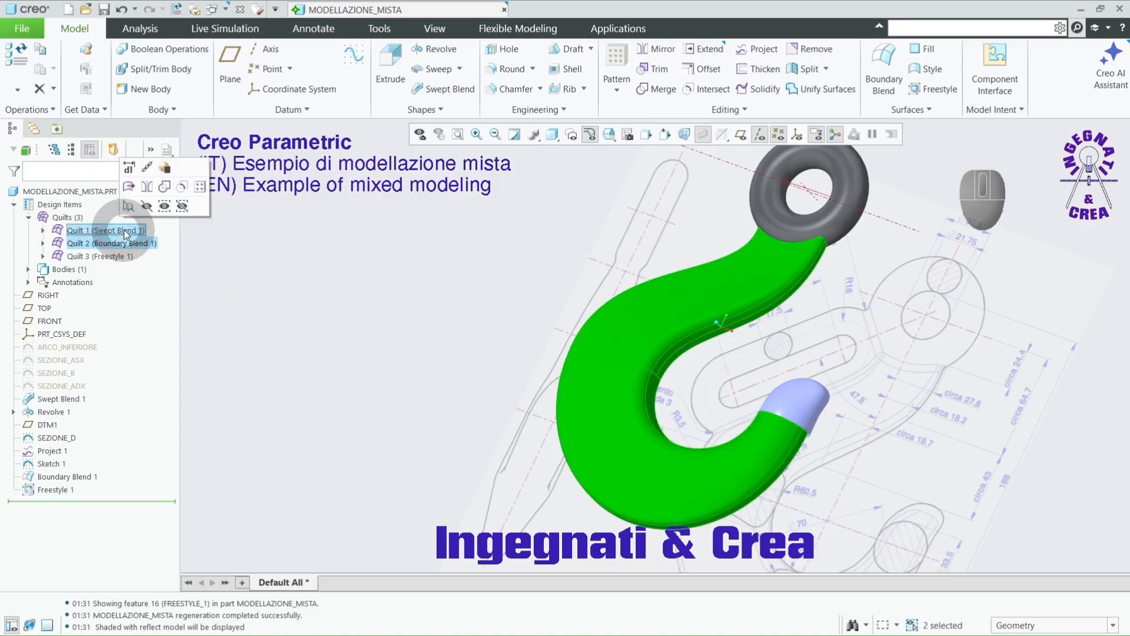
pyautogui.click(166, 188)
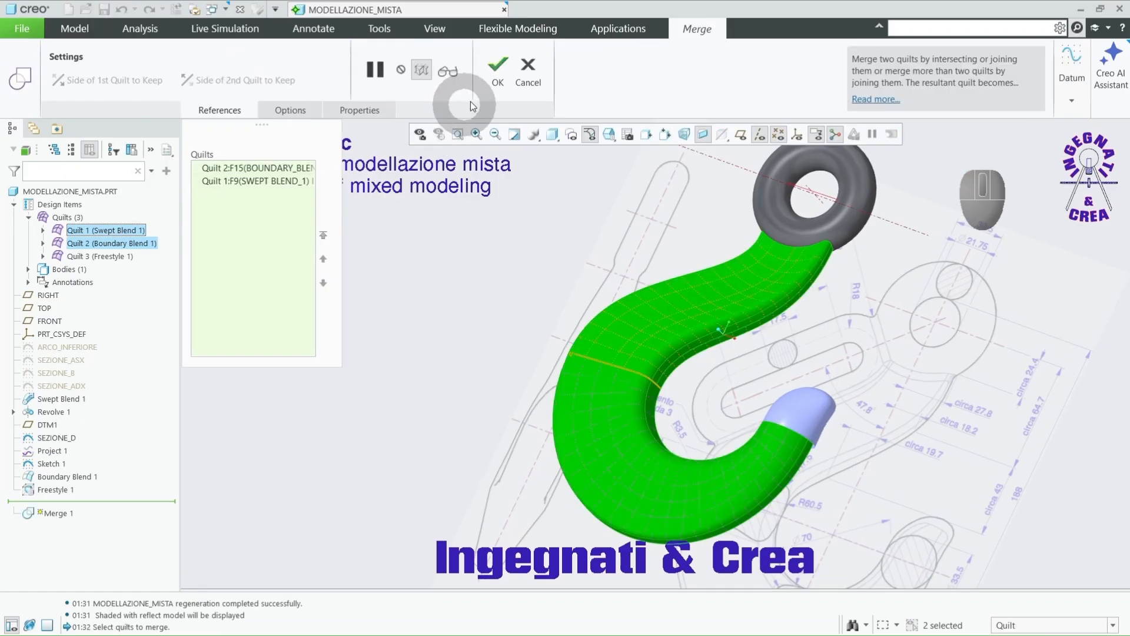
pyautogui.click(500, 71)
pyautogui.click(309, 294)
# Step: Mirror the merged hook quilt about the FRONT plane
pyautogui.click(128, 232)
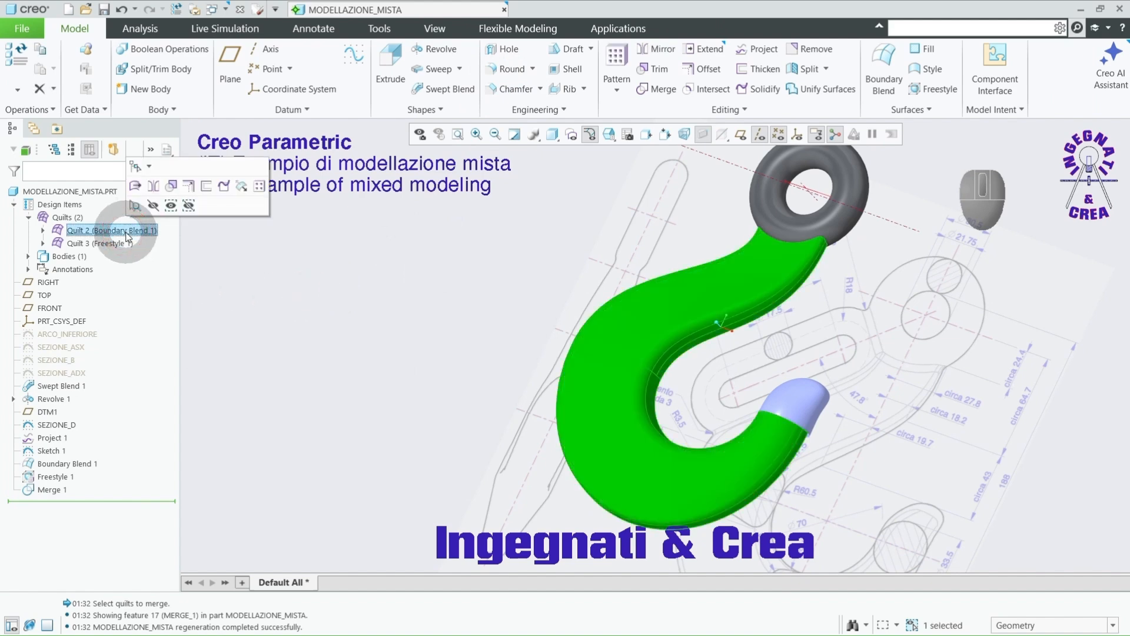
pyautogui.click(153, 187)
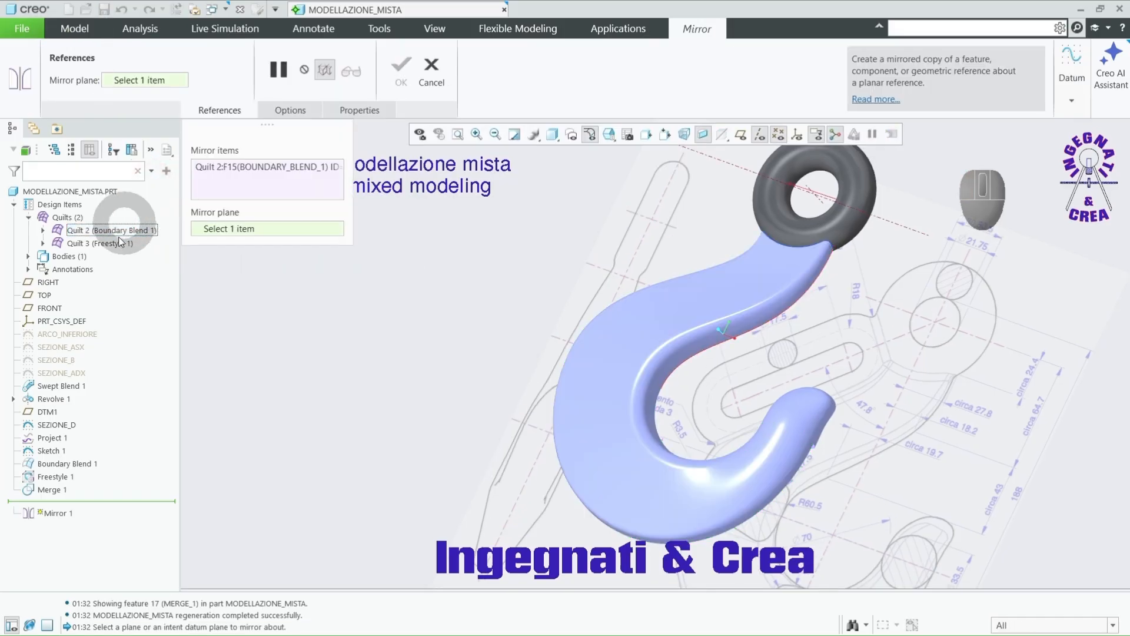
pyautogui.click(57, 310)
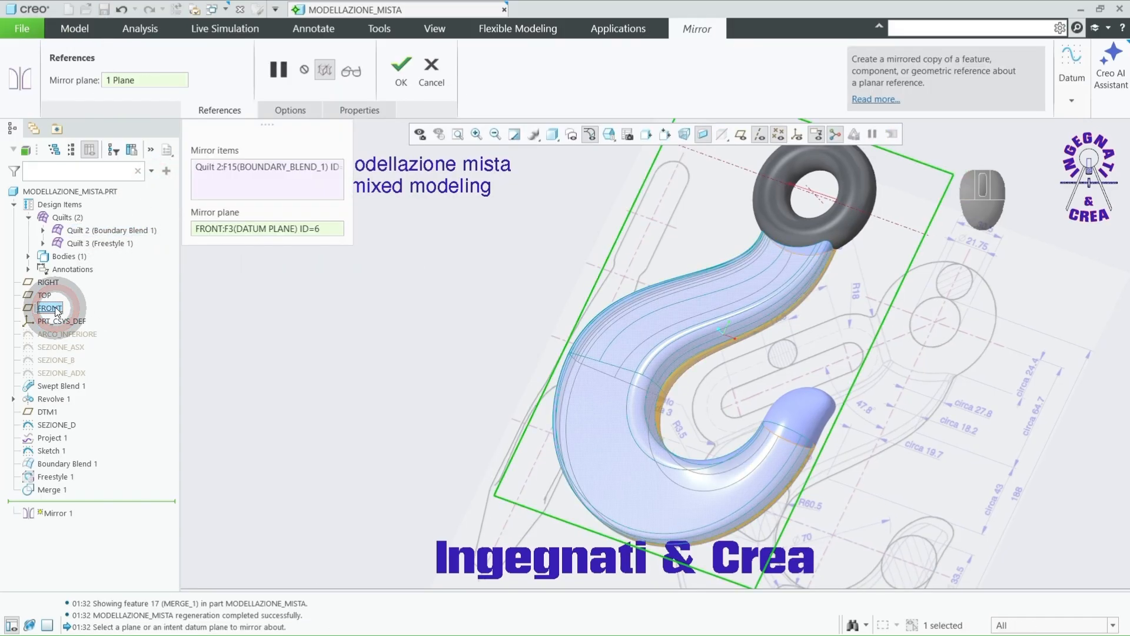
pyautogui.click(402, 74)
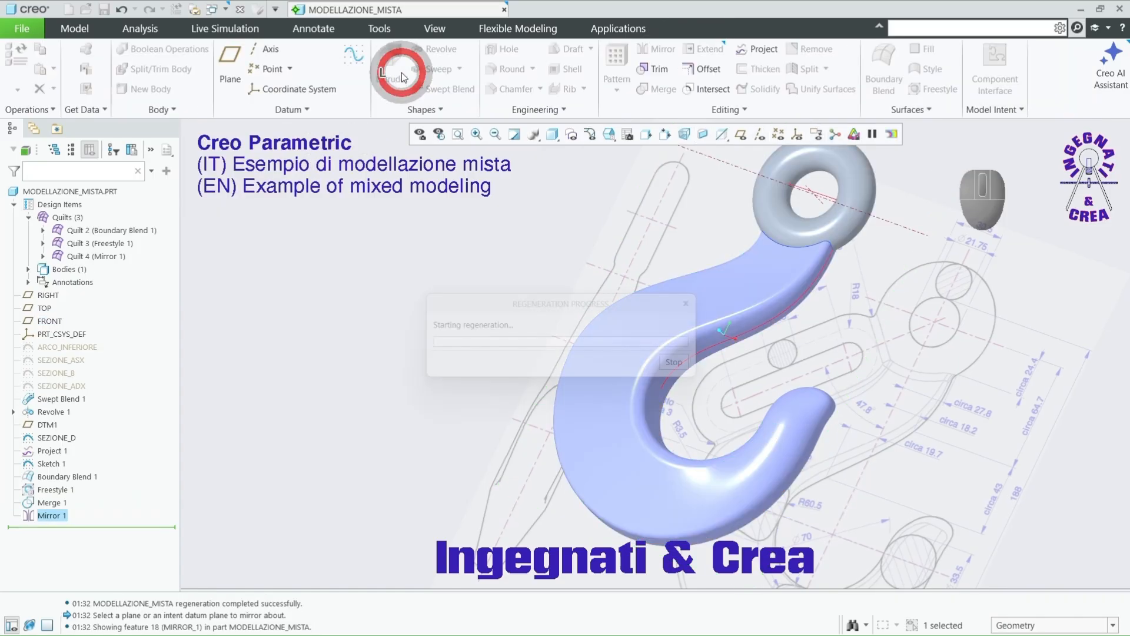
pyautogui.click(311, 343)
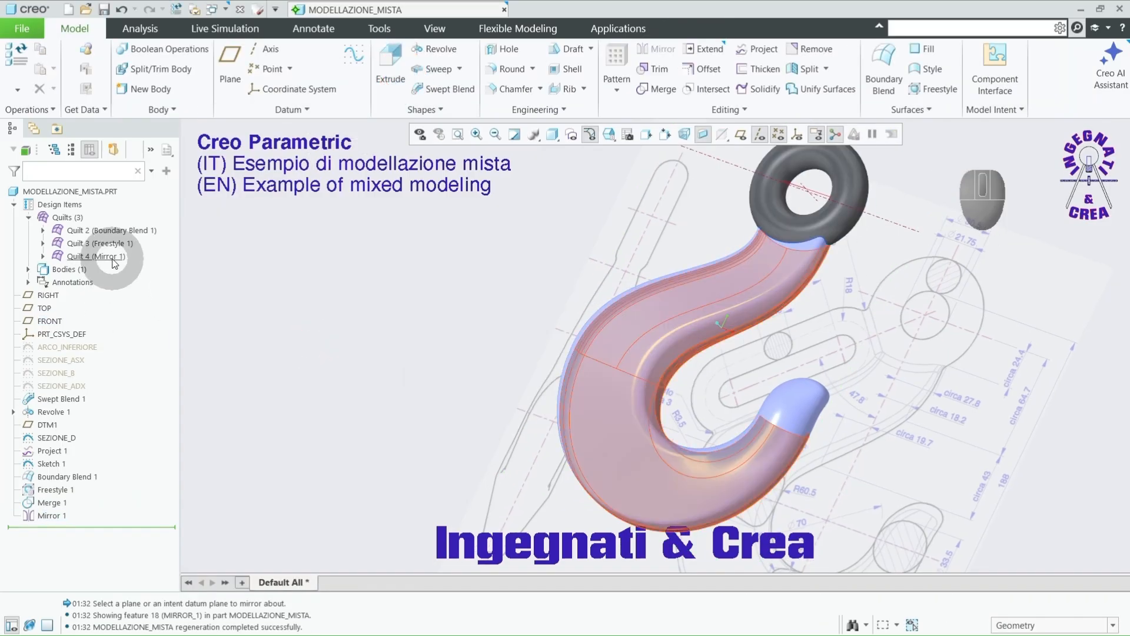
# Step: Merge the Boundary Blend, Freestyle and Mirror quilts into a single quilt
pyautogui.click(118, 231)
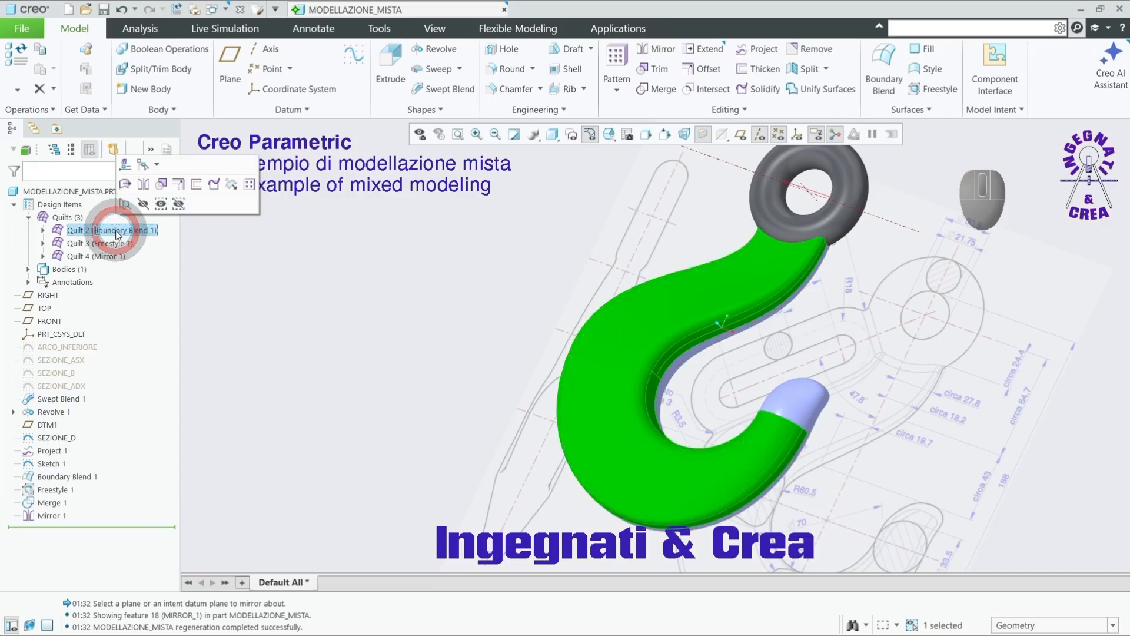
pyautogui.keyDown('shift'); pyautogui.click(126, 256); pyautogui.keyUp('shift')
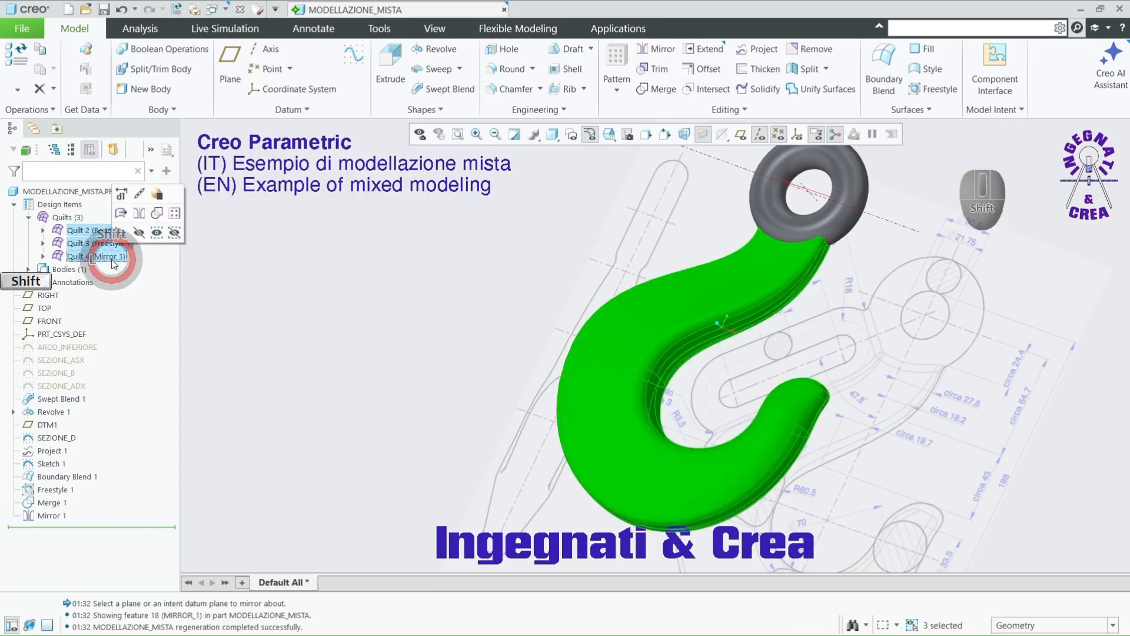
pyautogui.click(157, 214)
pyautogui.click(498, 72)
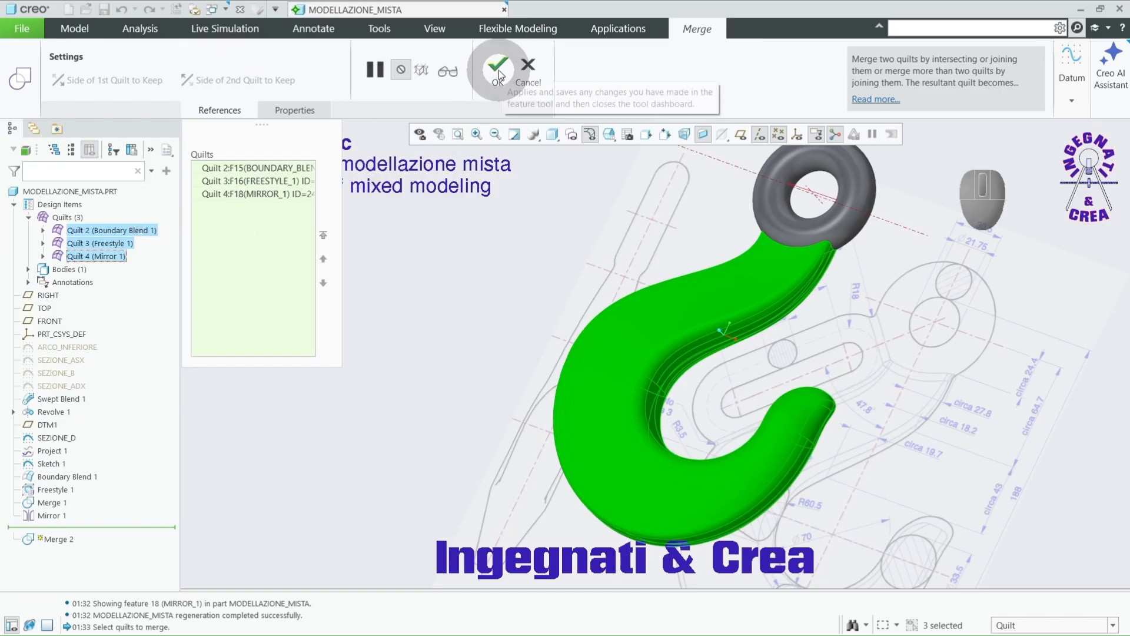
pyautogui.click(371, 291)
pyautogui.moveTo(362, 298); pyautogui.dragTo(369, 320, button='middle')
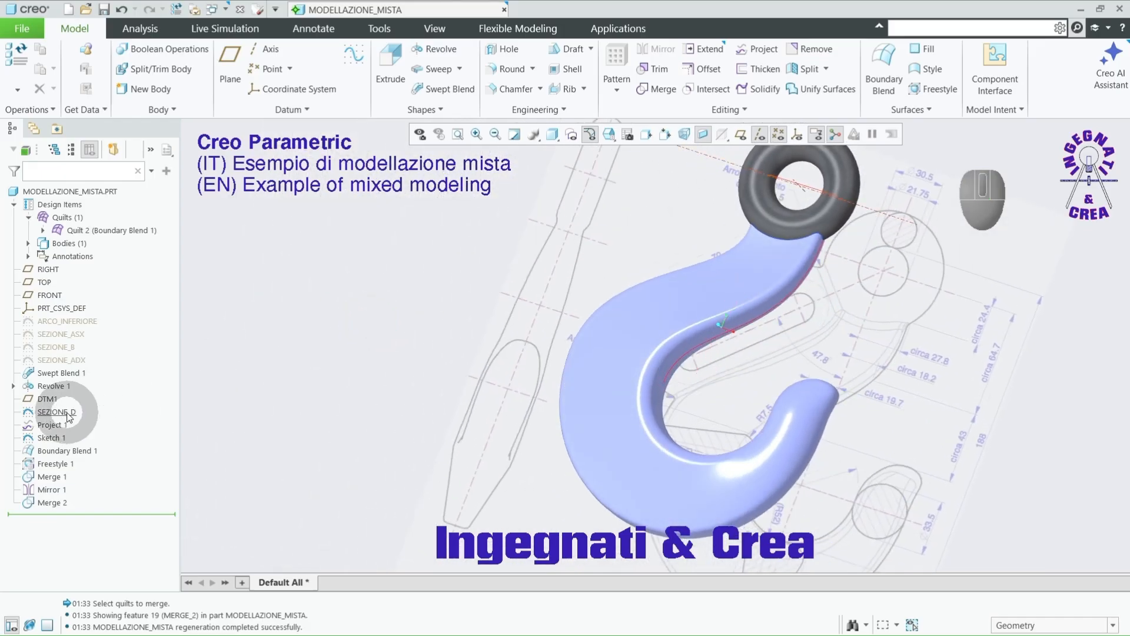
# Step: Hide the Sketch 1 and SEZIONE_D curves and view the merged hook from the side and in the default orientation
pyautogui.click(53, 437)
pyautogui.click(87, 410)
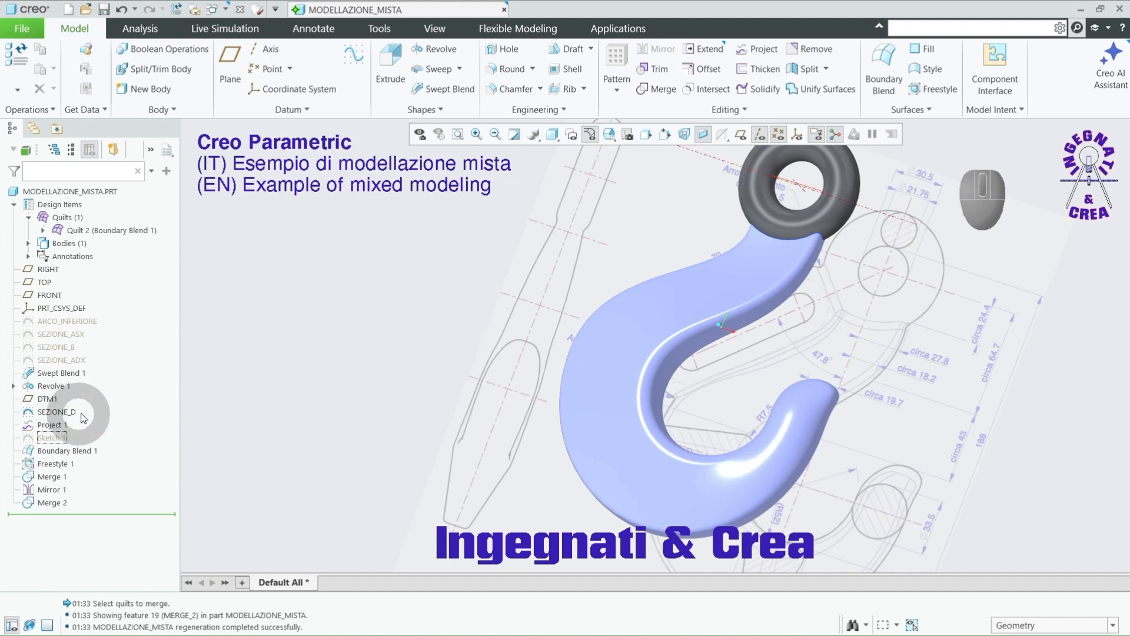
pyautogui.moveTo(270, 381); pyautogui.dragTo(297, 352, button='middle')
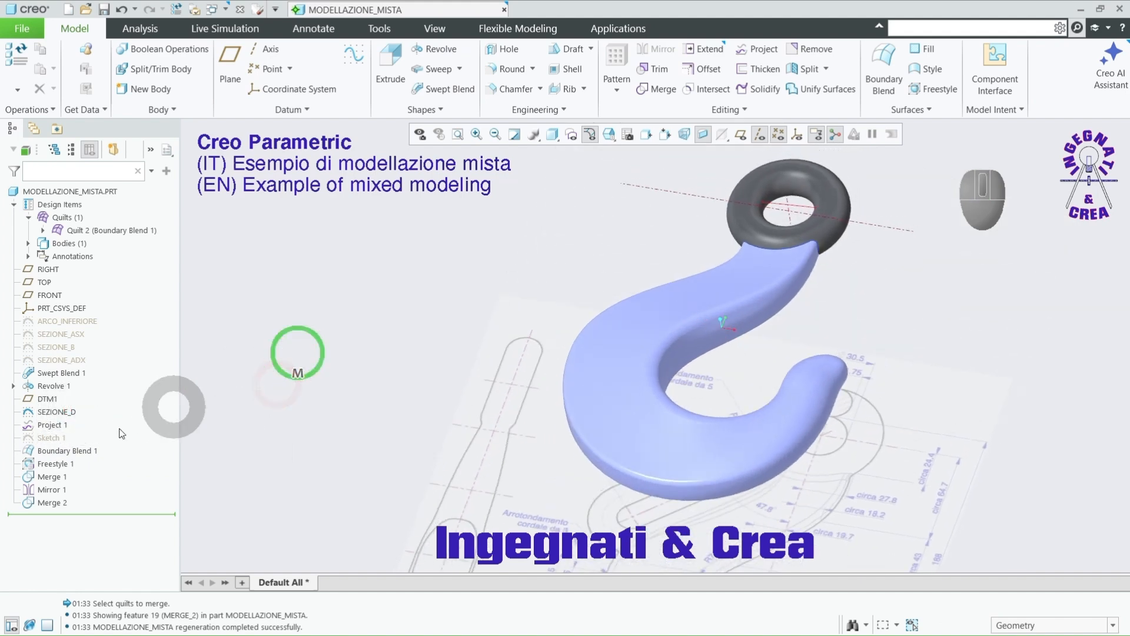
pyautogui.click(59, 412)
pyautogui.click(95, 390)
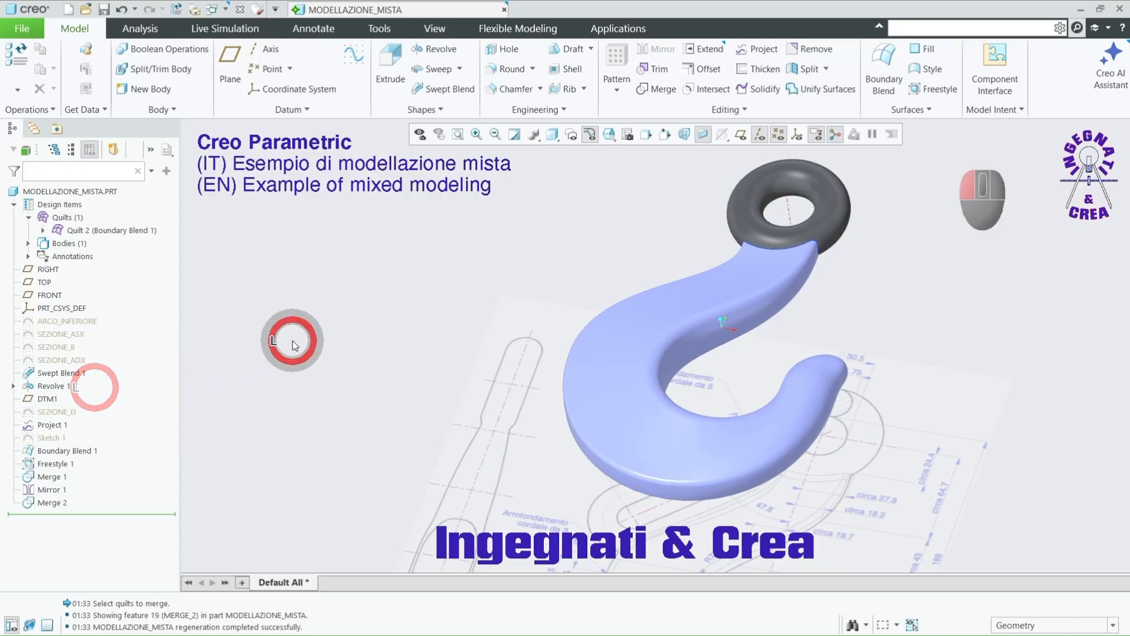
pyautogui.moveTo(294, 365)
pyautogui.mouseDown(button='middle')
pyautogui.moveTo(336, 383)
pyautogui.moveTo(303, 428)
pyautogui.moveTo(253, 429)
pyautogui.moveTo(328, 404)
pyautogui.moveTo(312, 412)
pyautogui.mouseUp(button='middle')
pyautogui.press('F4')
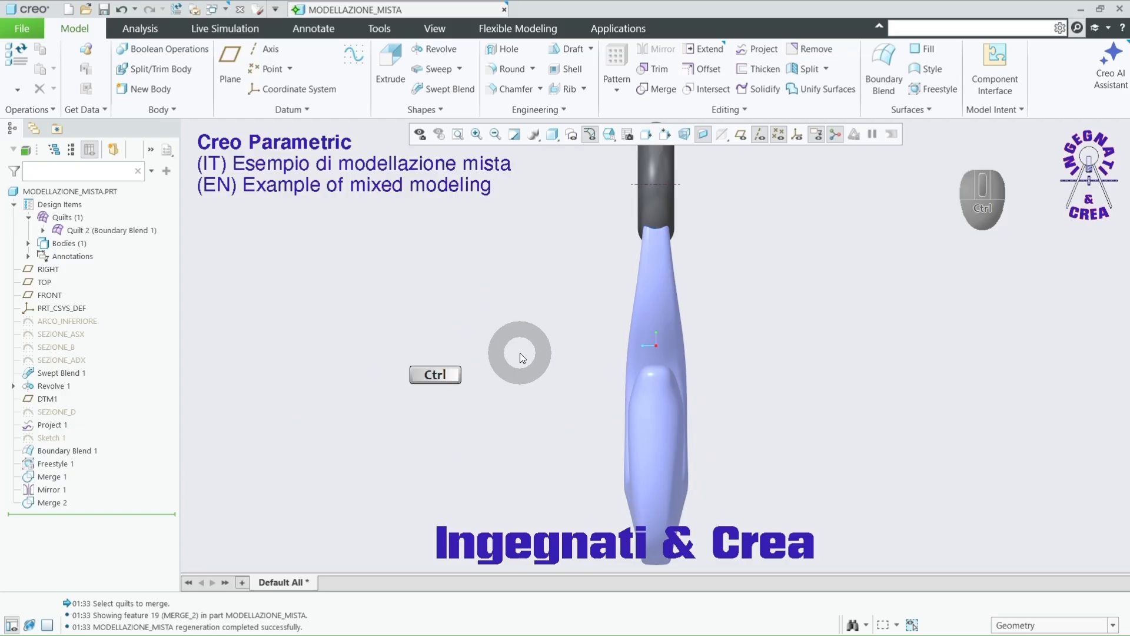
pyautogui.hotkey('ctrl', 'd')
pyautogui.moveTo(532, 358); pyautogui.dragTo(520, 283, button='middle')
# Step: Solidify the merged quilt with Fill with Solid, with the material side filling the hook up to the ring
pyautogui.click(133, 232)
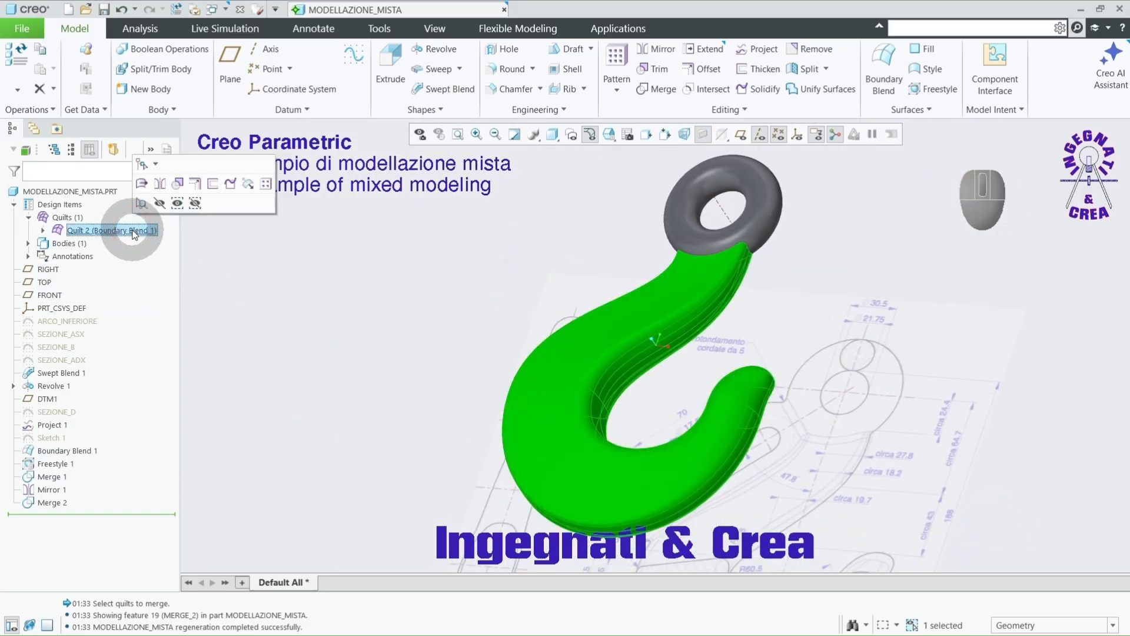
pyautogui.click(230, 184)
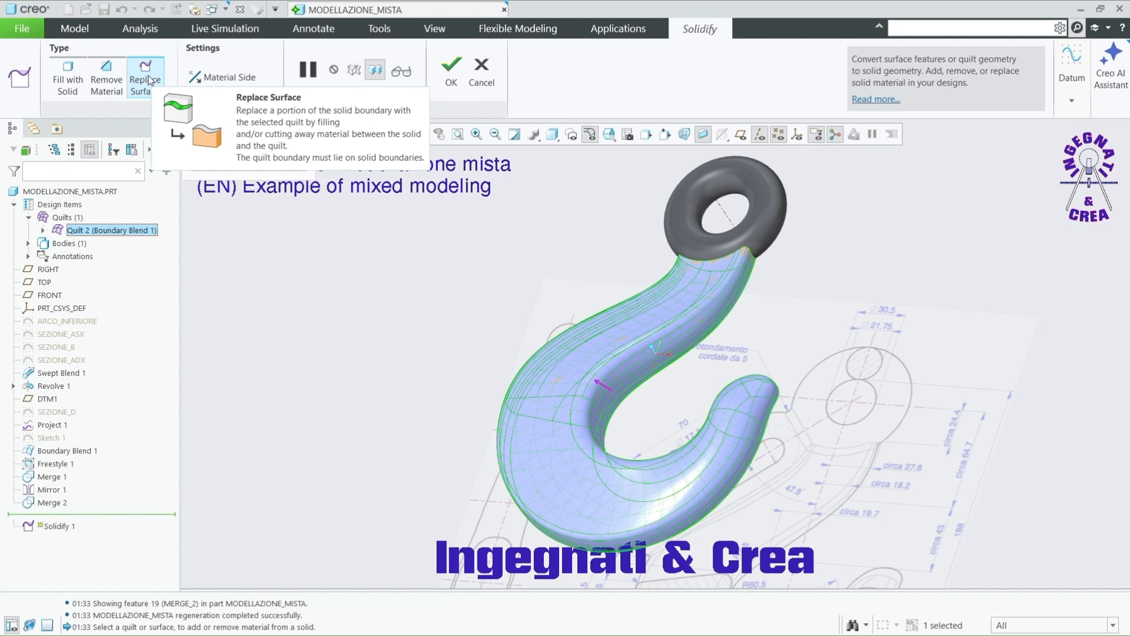
pyautogui.click(68, 85)
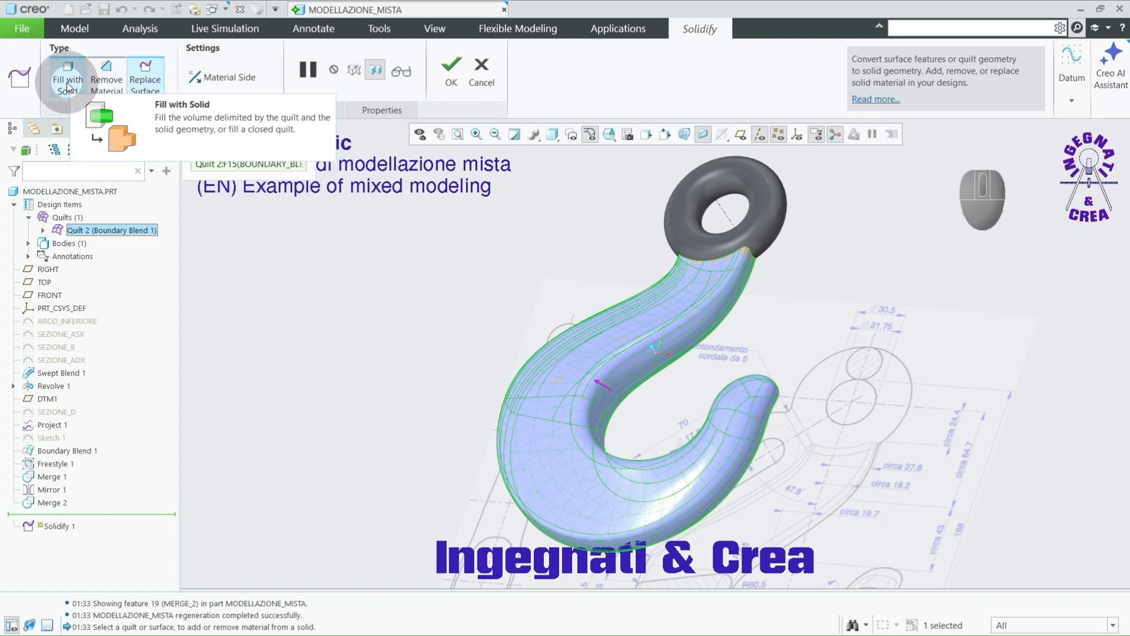
pyautogui.click(67, 86)
pyautogui.moveTo(423, 355); pyautogui.dragTo(595, 400, button='middle')
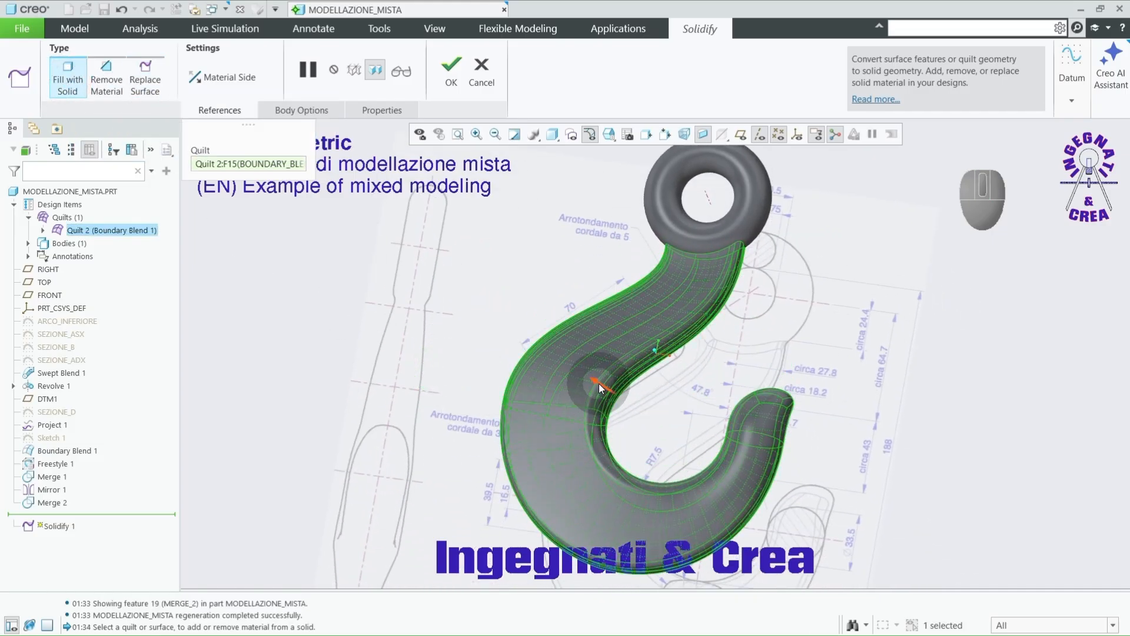
pyautogui.click(599, 386)
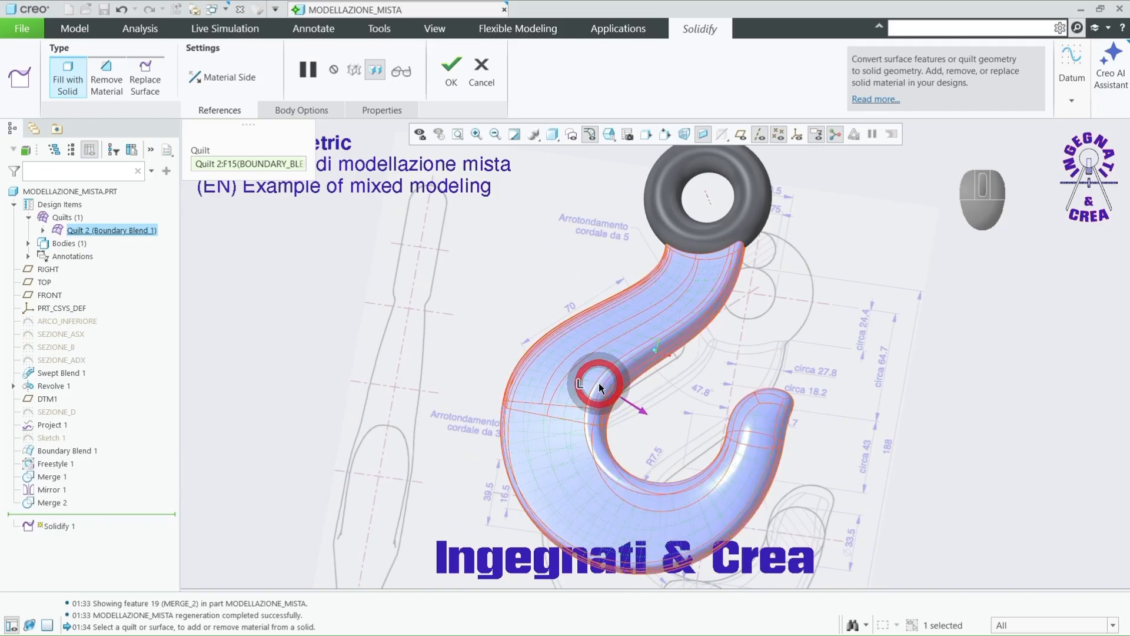
pyautogui.click(644, 413)
pyautogui.moveTo(642, 410); pyautogui.dragTo(496, 405, button='middle')
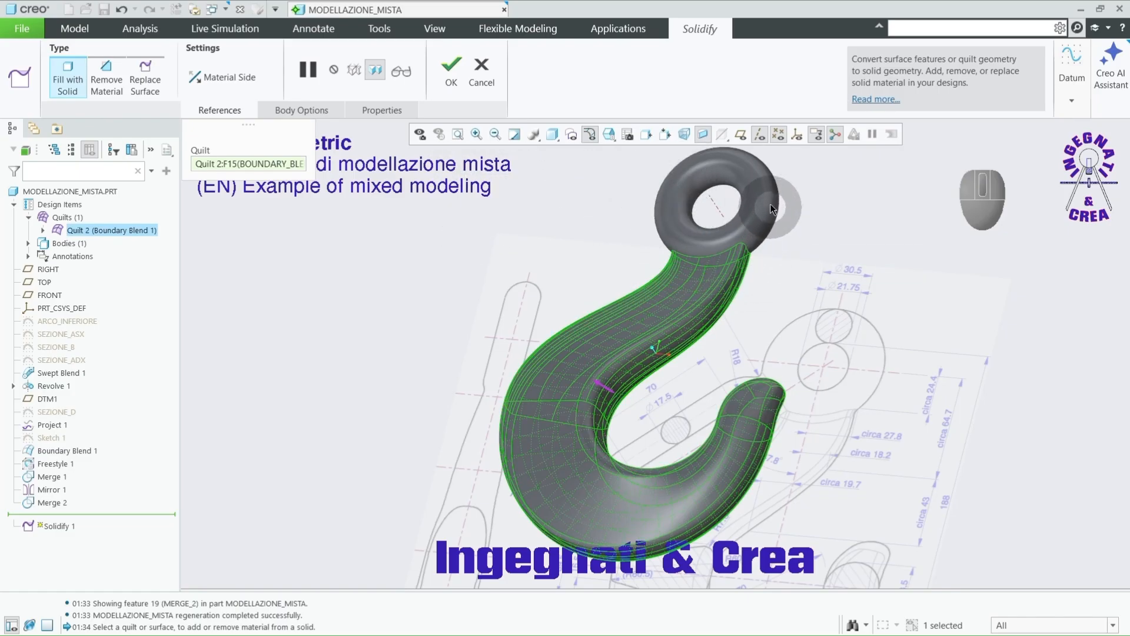
pyautogui.click(453, 74)
pyautogui.click(447, 210)
# Step: Hide the Project 1 curve on the ring
pyautogui.moveTo(373, 305); pyautogui.dragTo(403, 323, button='middle')
pyautogui.click(53, 398)
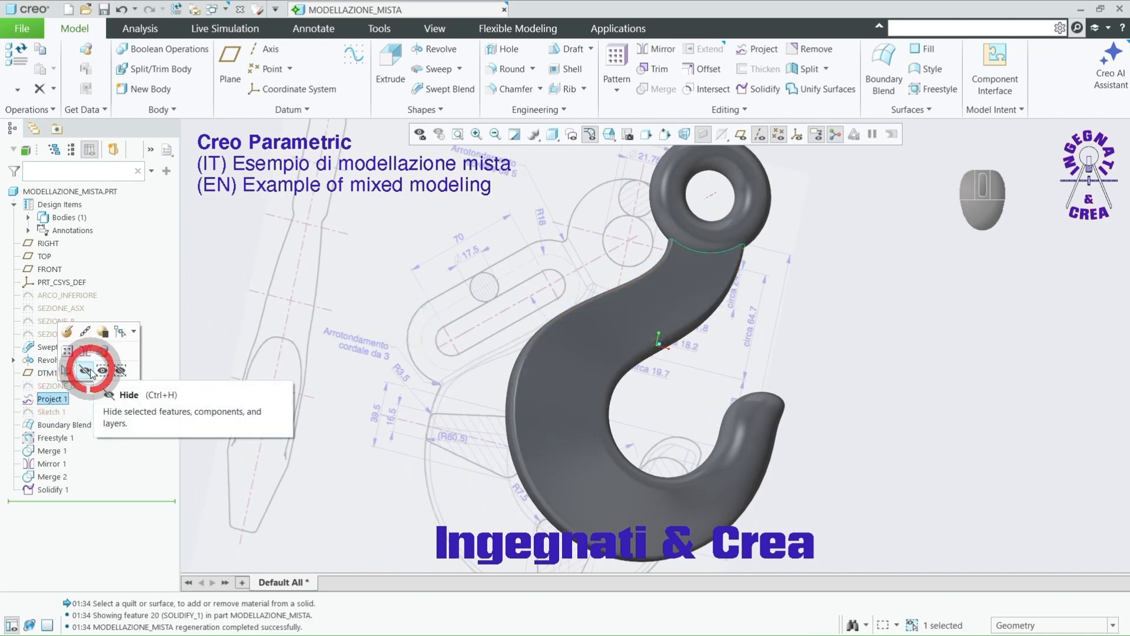
pyautogui.click(90, 370)
# Step: Start a new sketch on the FRONT plane, with the drawing's slotted link outline beside the hook's neck in view
pyautogui.moveTo(840, 316)
pyautogui.mouseDown(button='middle')
pyautogui.moveTo(787, 299)
pyautogui.moveTo(813, 314)
pyautogui.moveTo(669, 308)
pyautogui.mouseUp(button='middle')
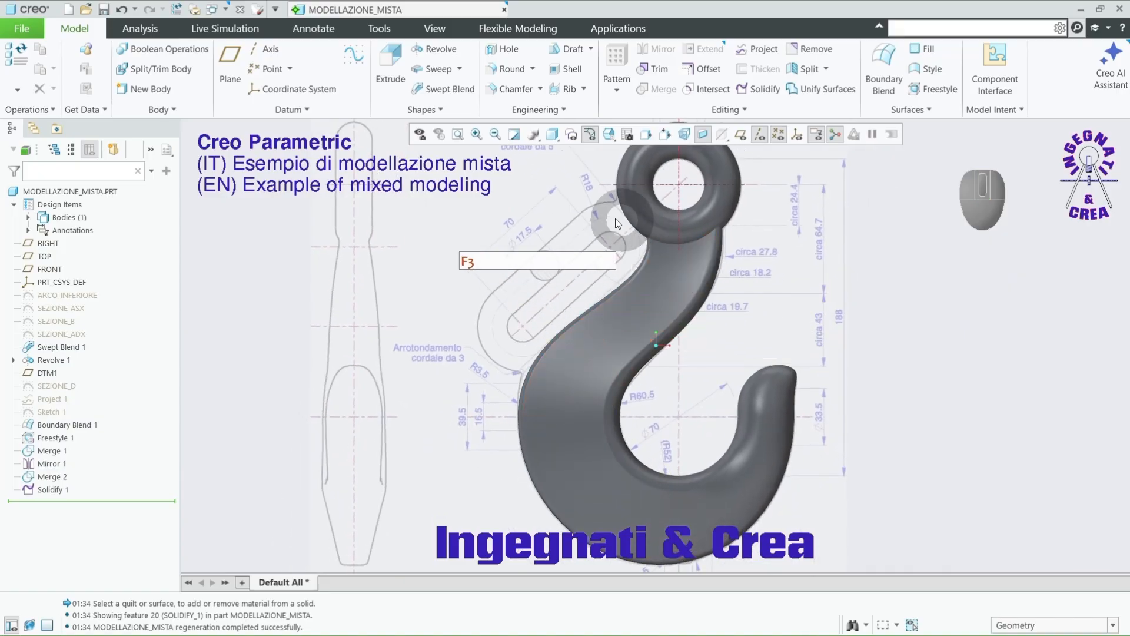
pyautogui.scroll(-5, 577, 250)
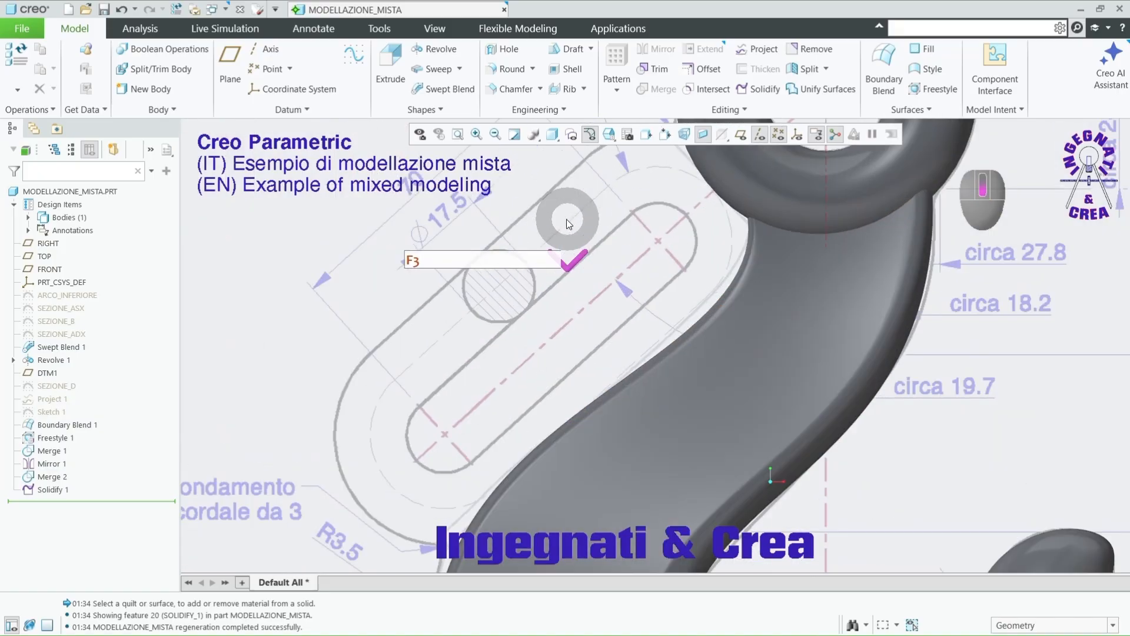
pyautogui.scroll(3, 303, 377)
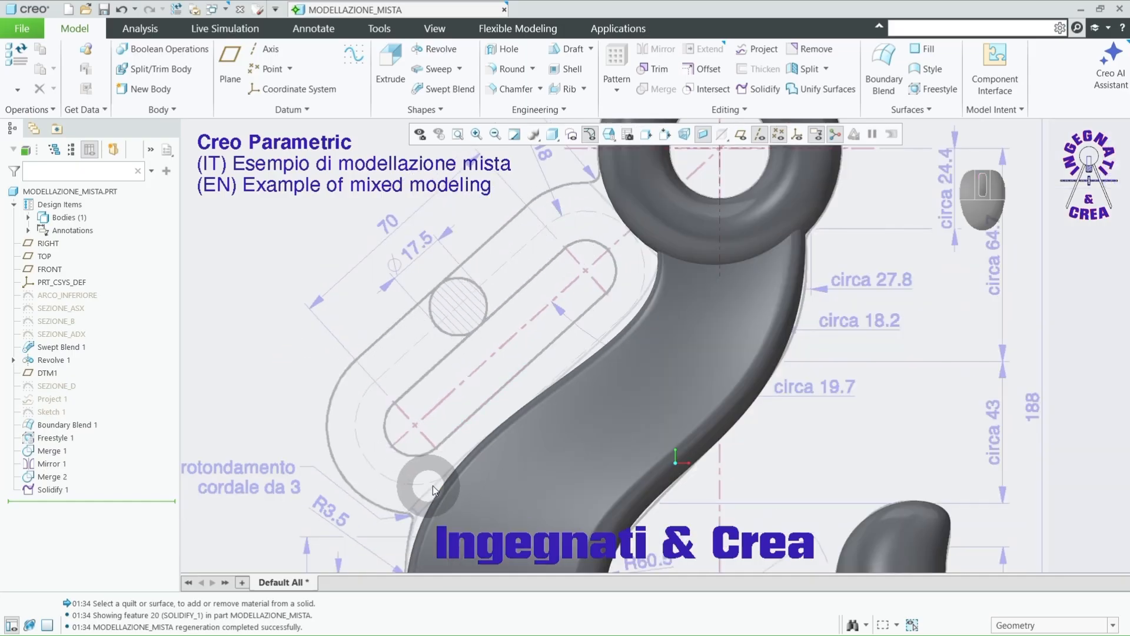
pyautogui.scroll(-2, 496, 401)
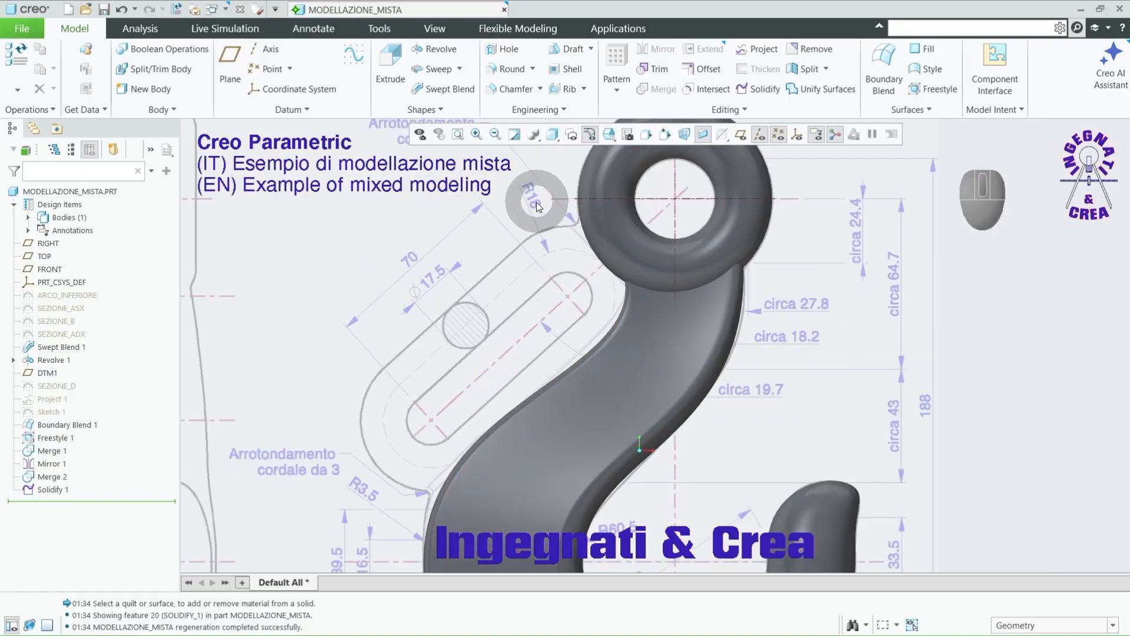
pyautogui.click(310, 245)
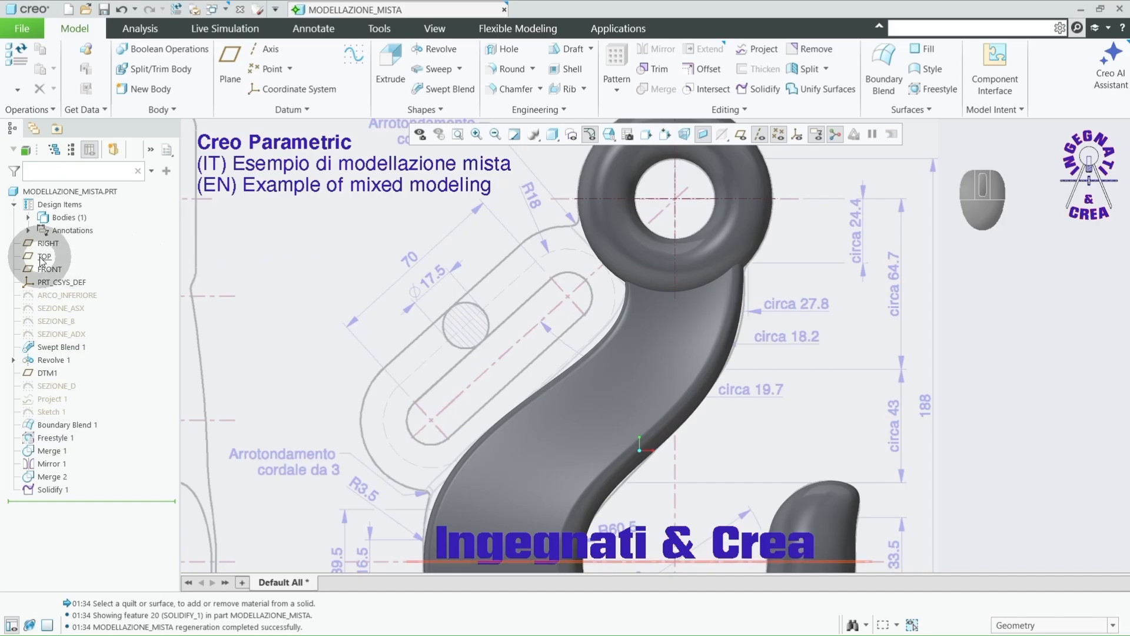
pyautogui.click(53, 221)
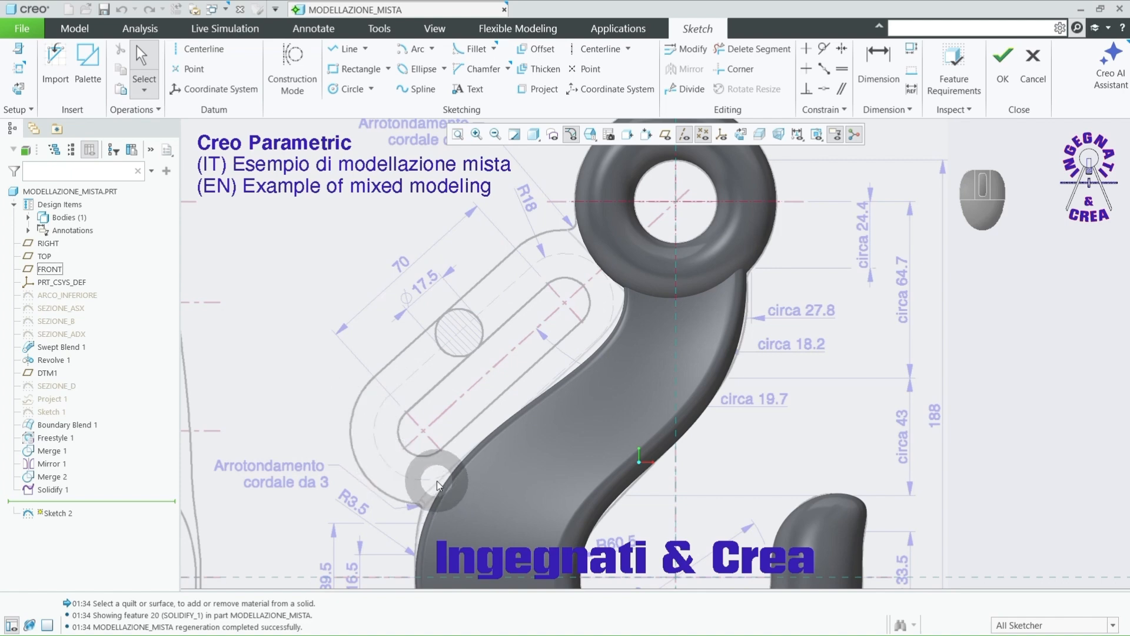
# Step: Place the Racetrack 1 – center-to-center palette shape in the sketch, beside the drawing's slotted link outline
pyautogui.click(90, 61)
pyautogui.moveTo(796, 62)
pyautogui.mouseDown()
pyautogui.moveTo(946, 70)
pyautogui.moveTo(828, 84)
pyautogui.moveTo(814, 114)
pyautogui.mouseUp()
pyautogui.click(886, 263)
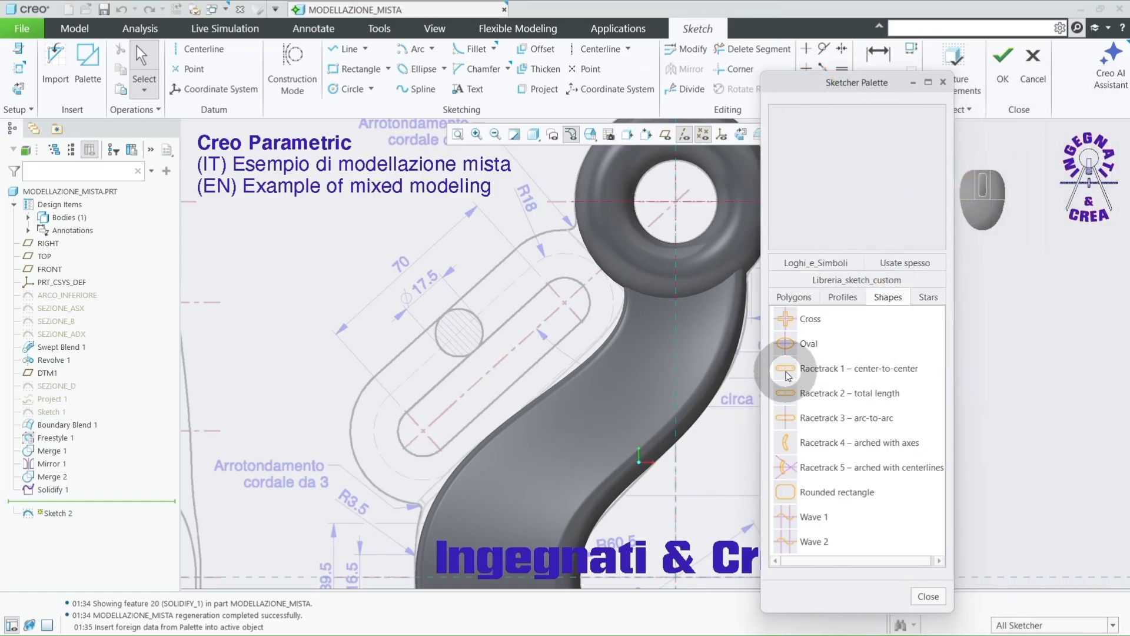
pyautogui.click(787, 369)
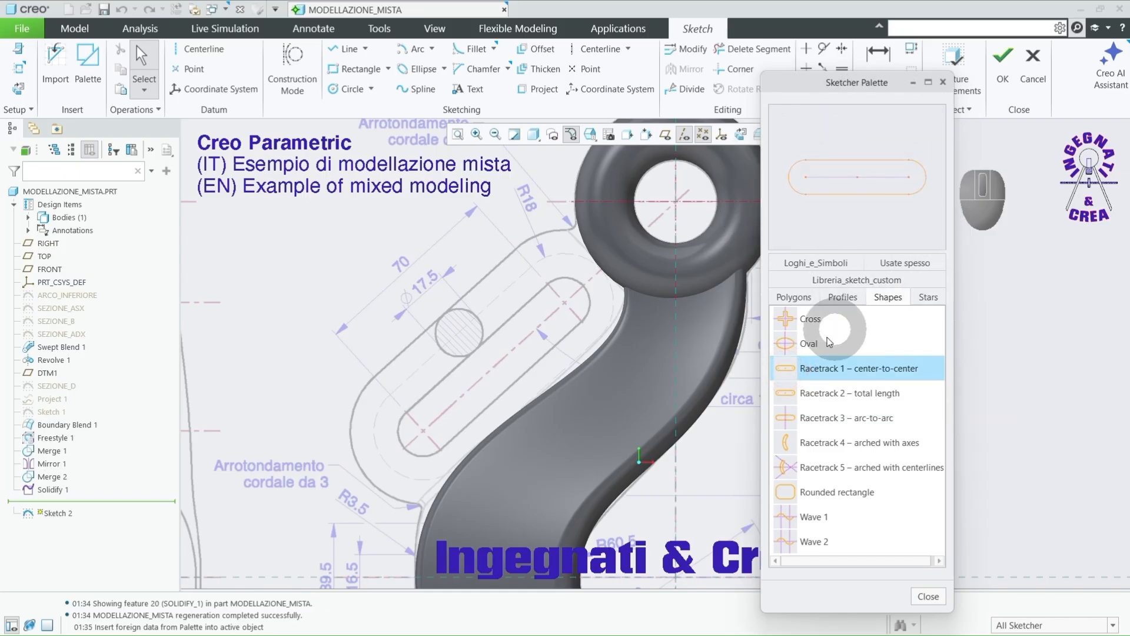
pyautogui.click(789, 374)
pyautogui.moveTo(789, 374)
pyautogui.mouseDown()
pyautogui.moveTo(736, 341)
pyautogui.moveTo(358, 287)
pyautogui.mouseUp()
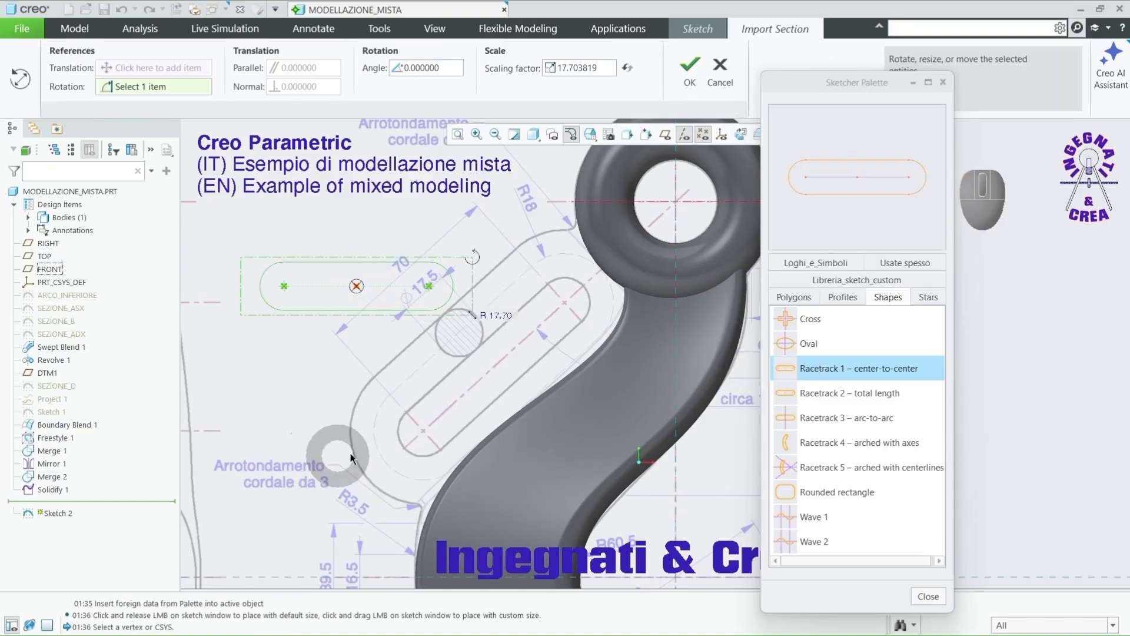
# Step: Rotate the racetrack to about 42°, move it over the drawing's slot and accept the placement
pyautogui.moveTo(472, 257); pyautogui.dragTo(420, 173)
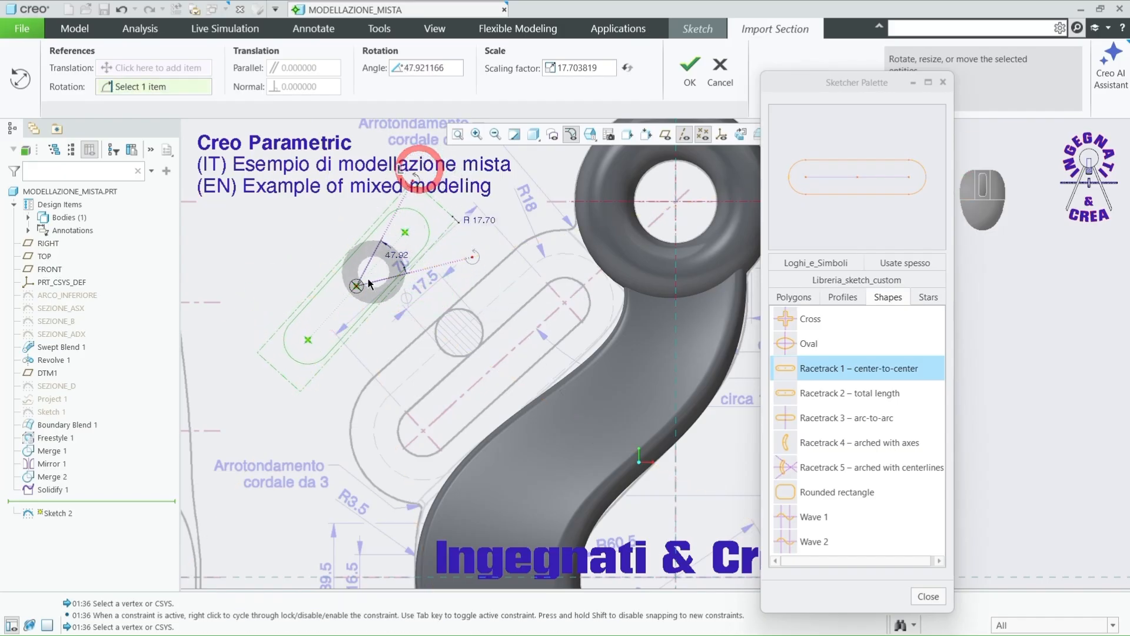
pyautogui.moveTo(356, 286); pyautogui.dragTo(489, 368)
pyautogui.moveTo(544, 263); pyautogui.dragTo(554, 268)
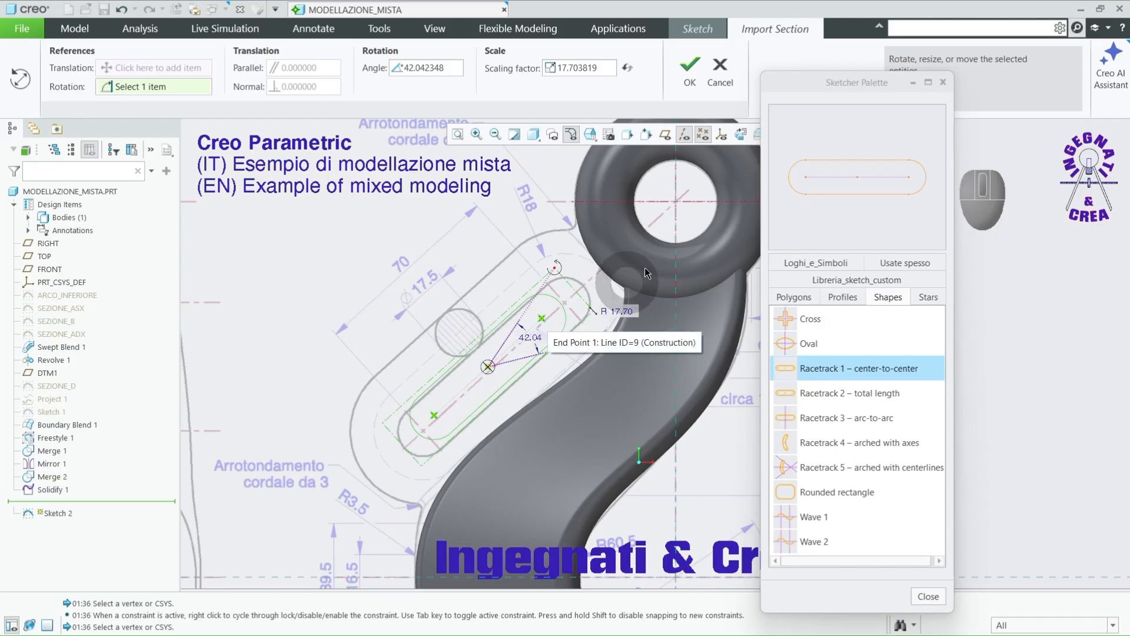
pyautogui.click(698, 72)
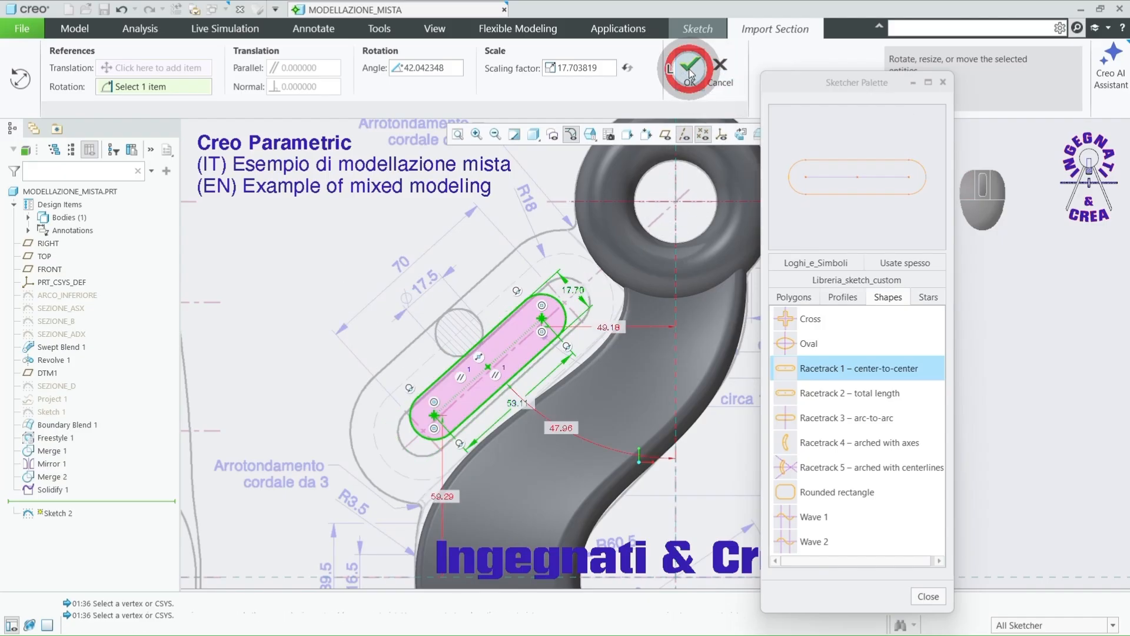
# Step: Set the racetrack's center-to-center distance to 70 and dimension its end arc radius as 18, deleting the conflicting width dimension
pyautogui.click(515, 405)
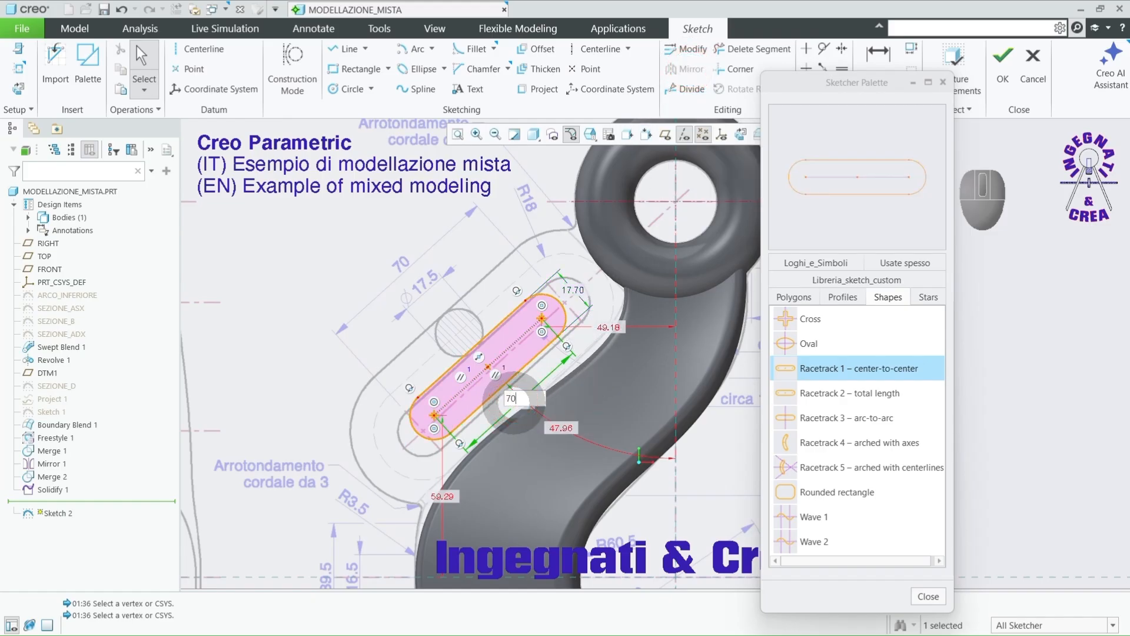
pyautogui.press('Return')
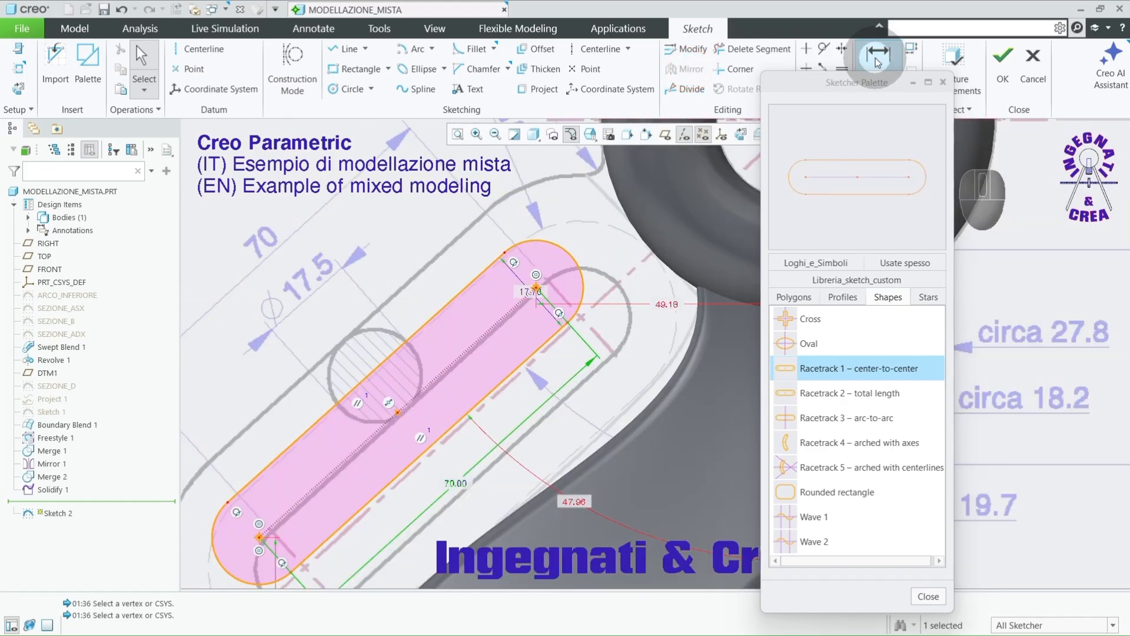
pyautogui.click(876, 58)
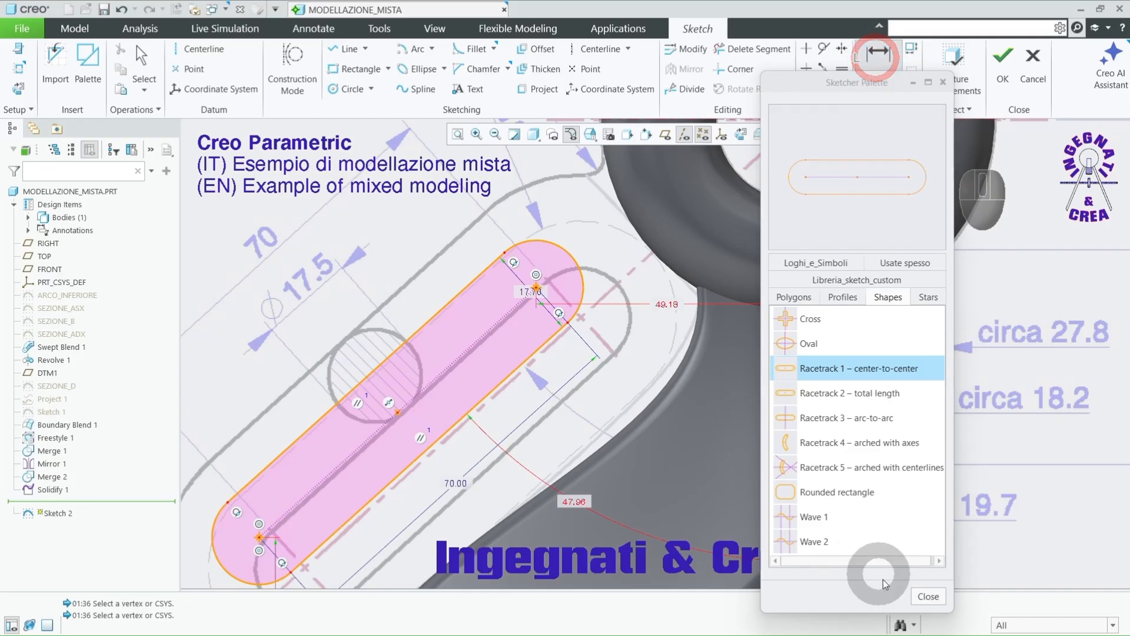
pyautogui.click(928, 596)
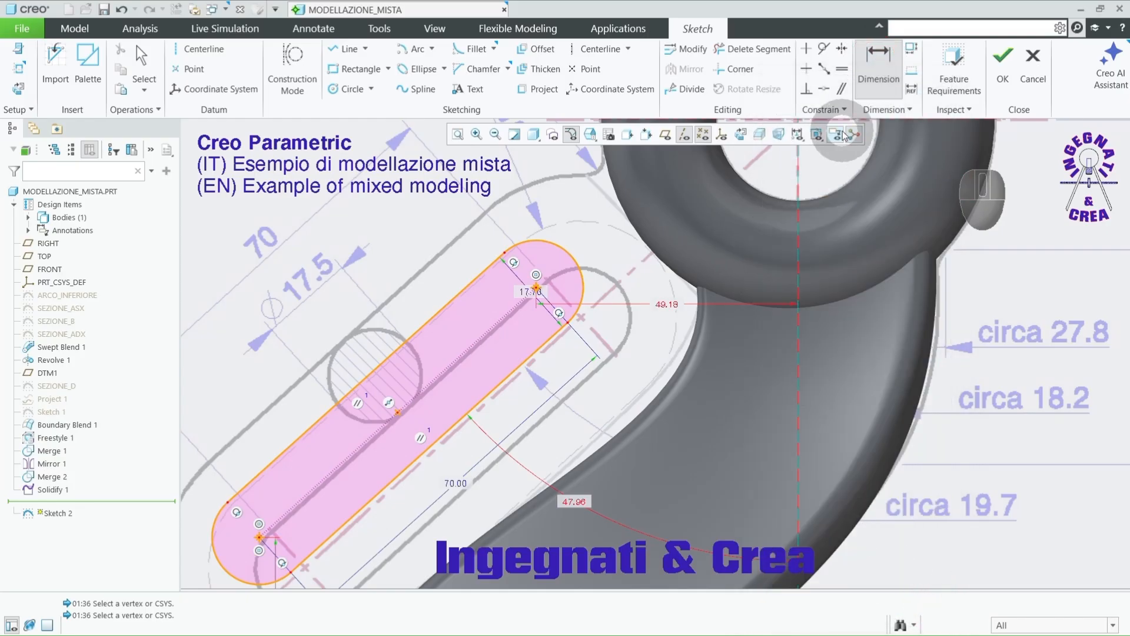
pyautogui.click(536, 241)
pyautogui.middleClick(551, 211)
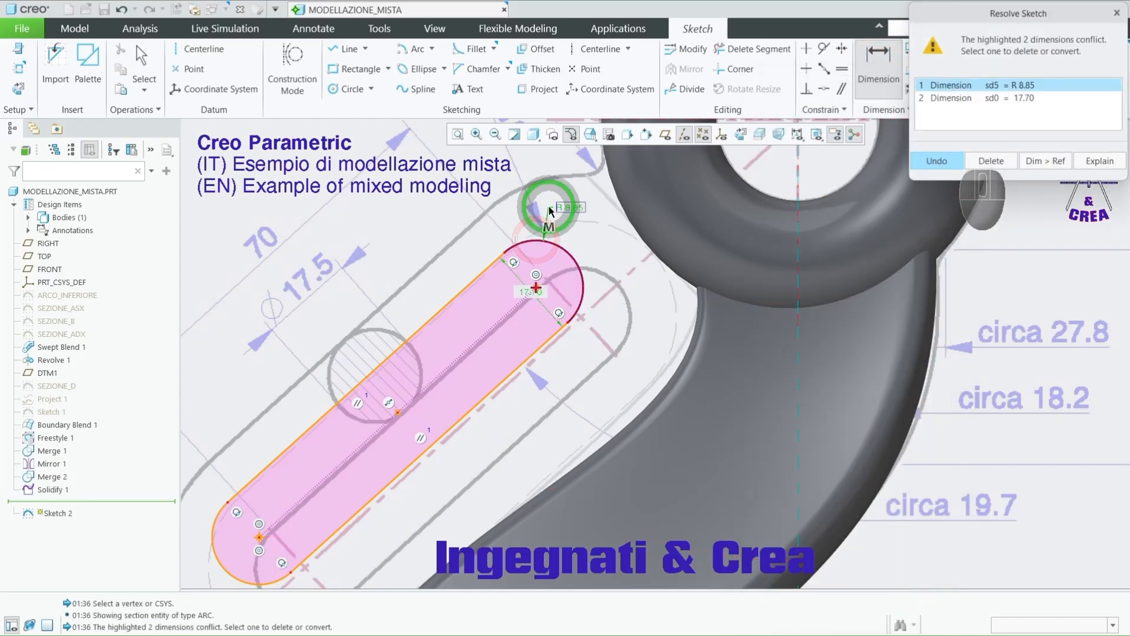
pyautogui.click(1023, 99)
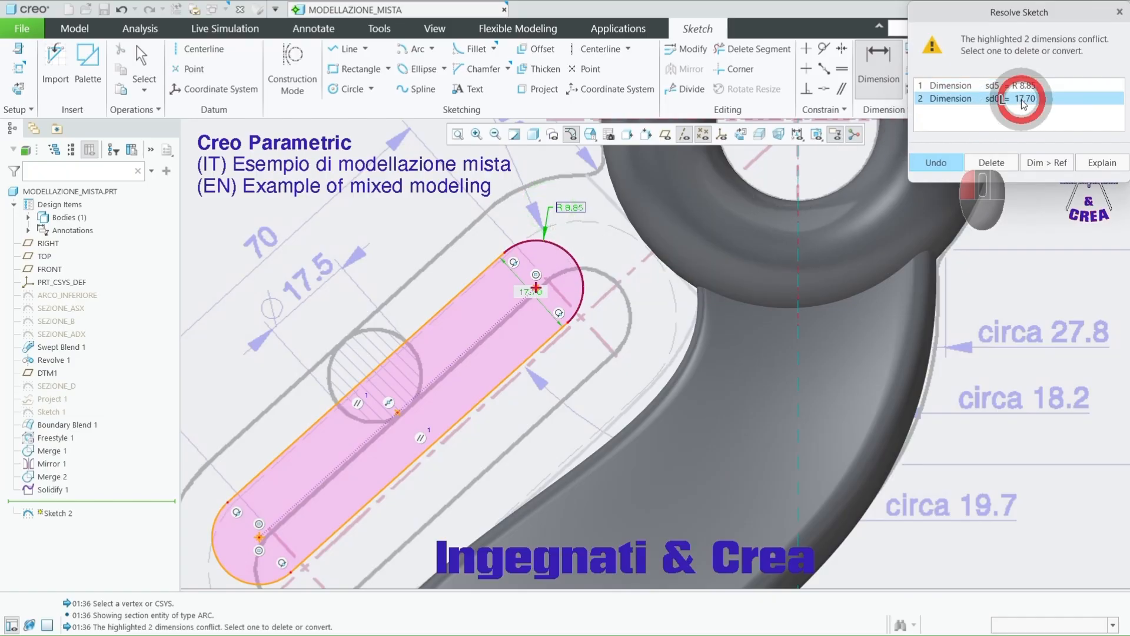
pyautogui.click(995, 163)
pyautogui.write('1')
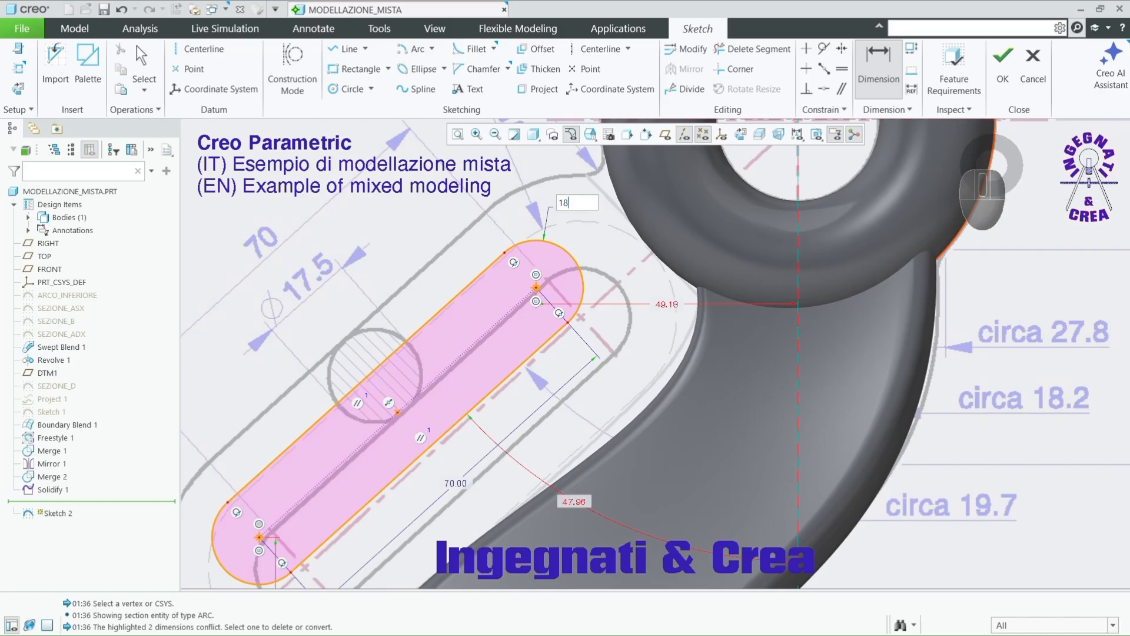
pyautogui.write('8')
pyautogui.press('Return')
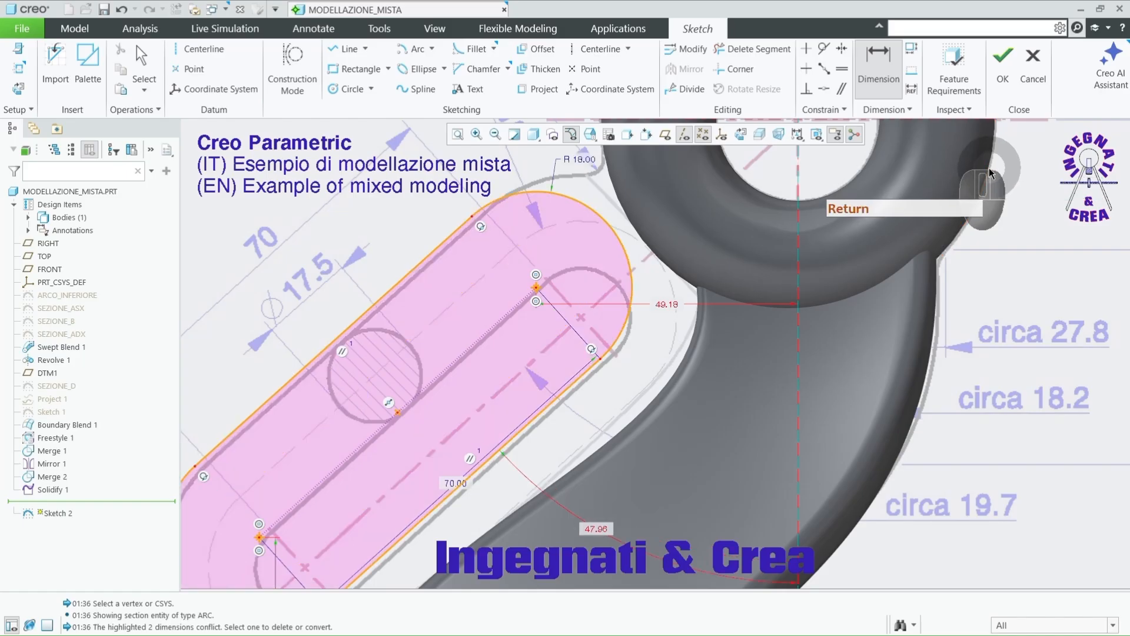
# Step: Dimension the angle between the vertical reference and the racetrack's center line as 47.8
pyautogui.scroll(4, 993, 170)
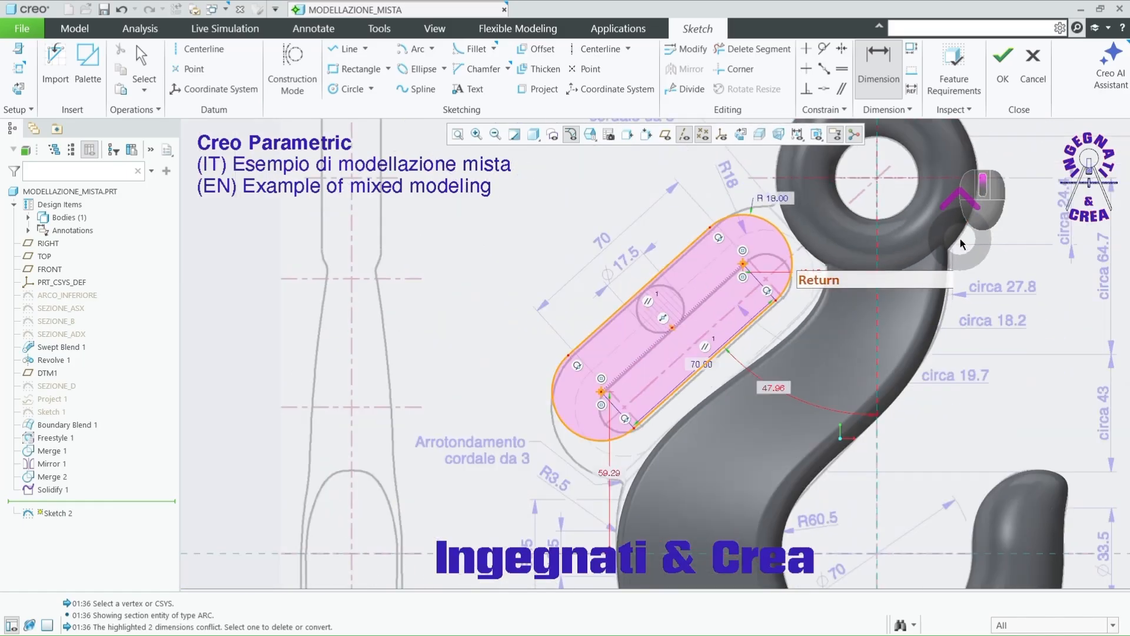
pyautogui.click(877, 376)
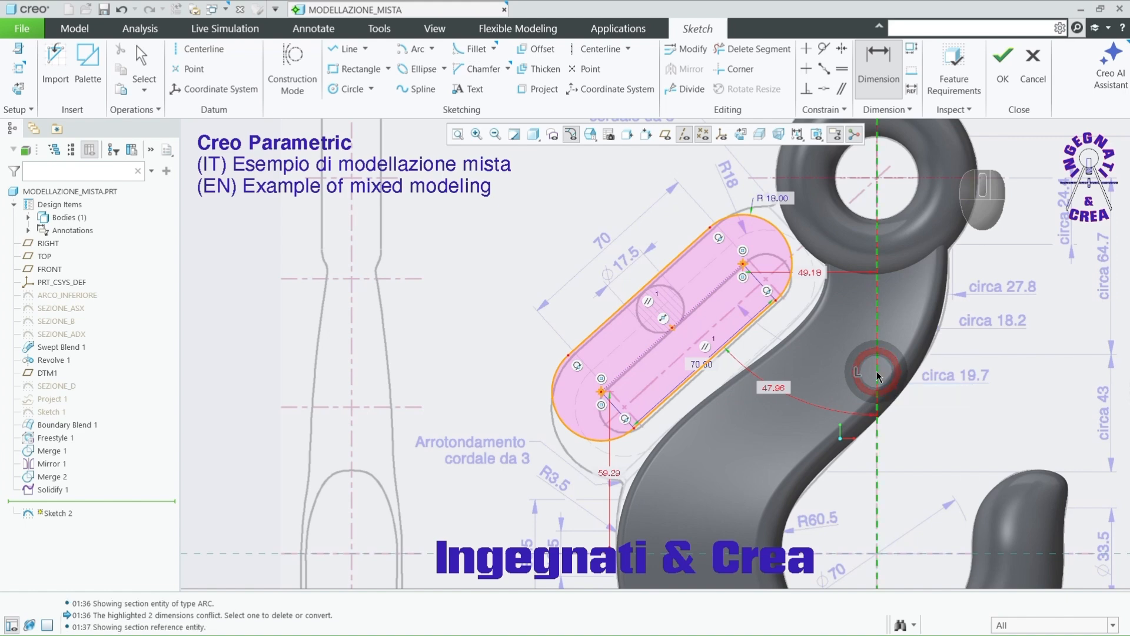
pyautogui.click(641, 360)
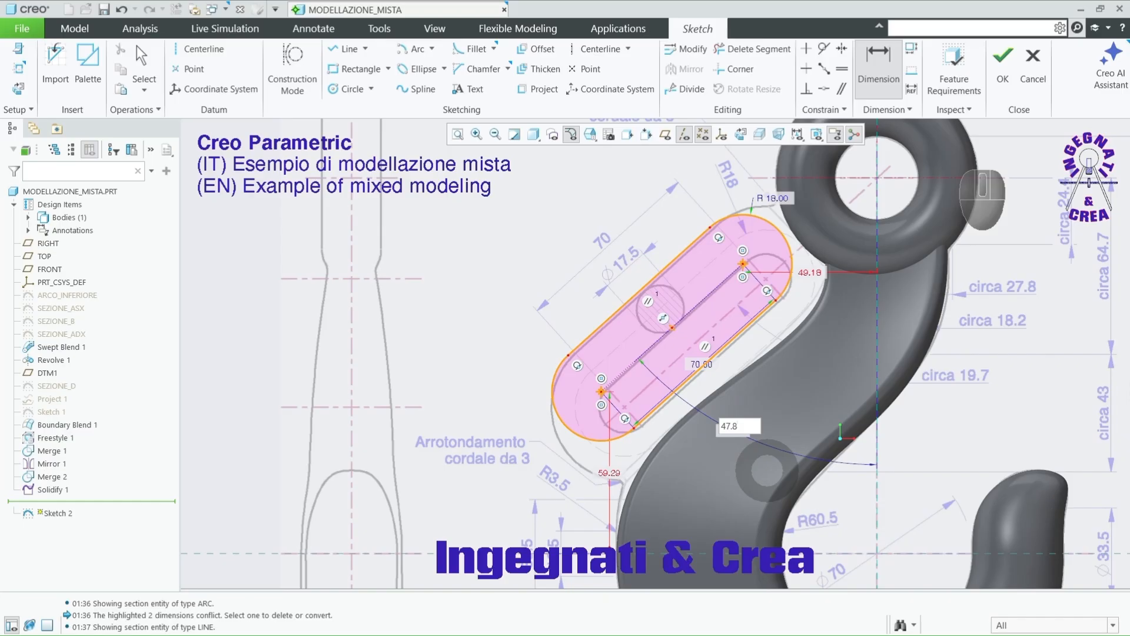
pyautogui.scroll(2, 493, 376)
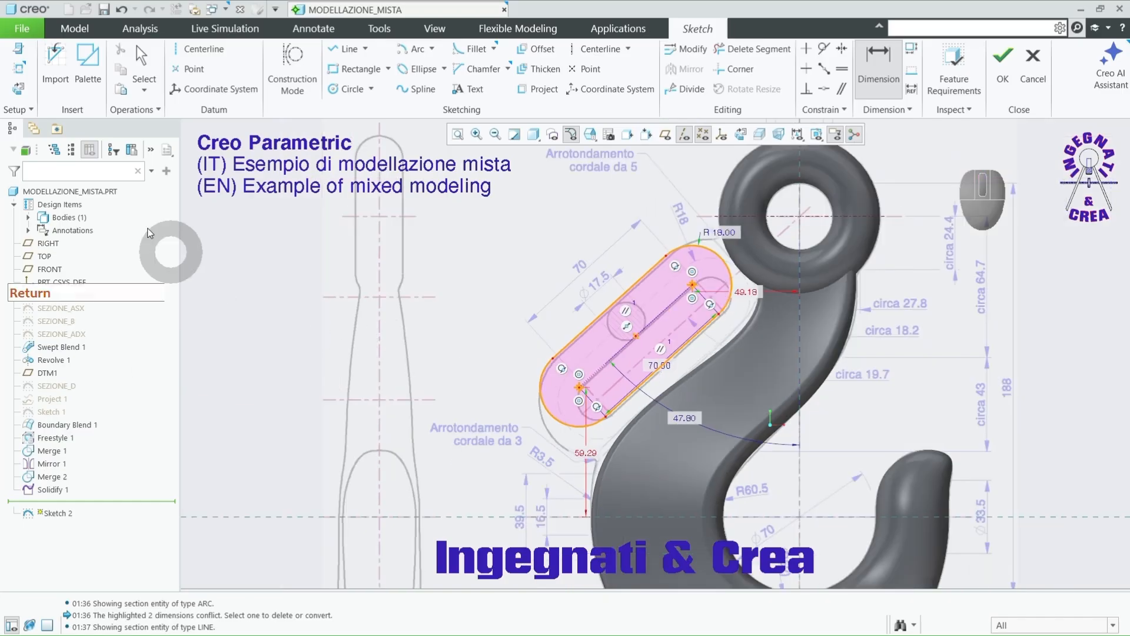
# Step: Add the intersection of the ring's outer surface with the sketch plane as a sketch reference
pyautogui.click(20, 69)
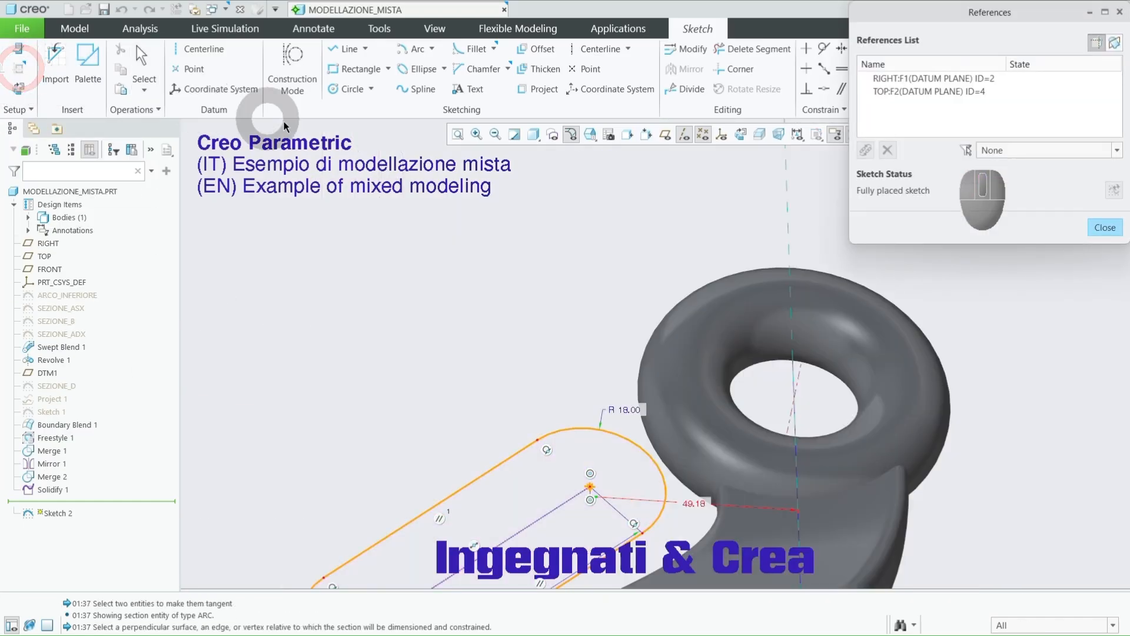
pyautogui.click(1114, 43)
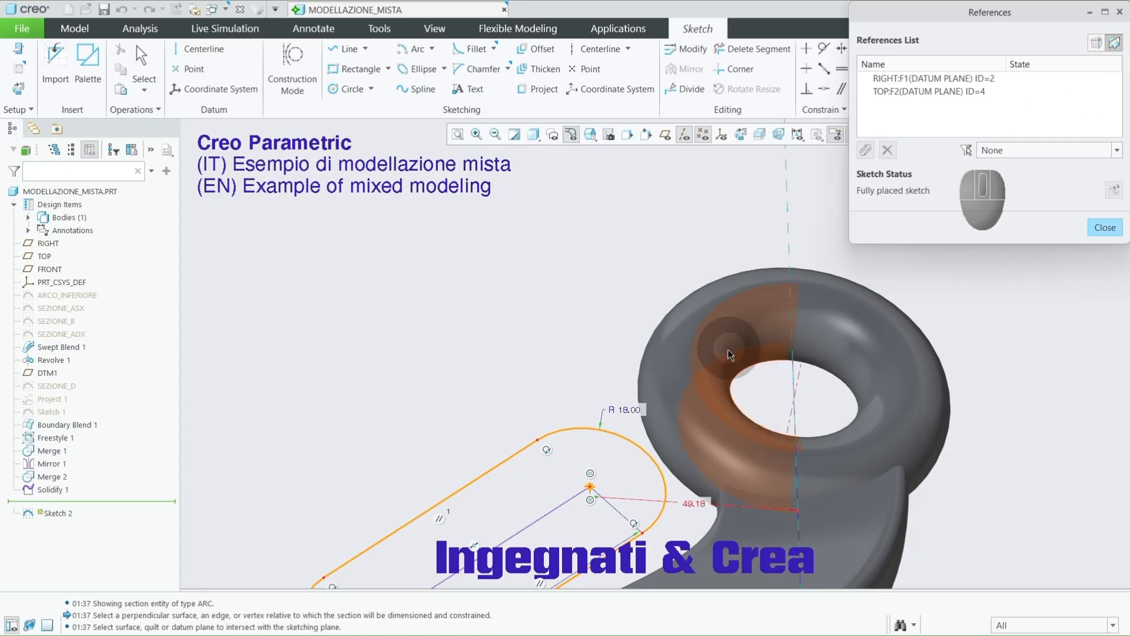
pyautogui.click(673, 436)
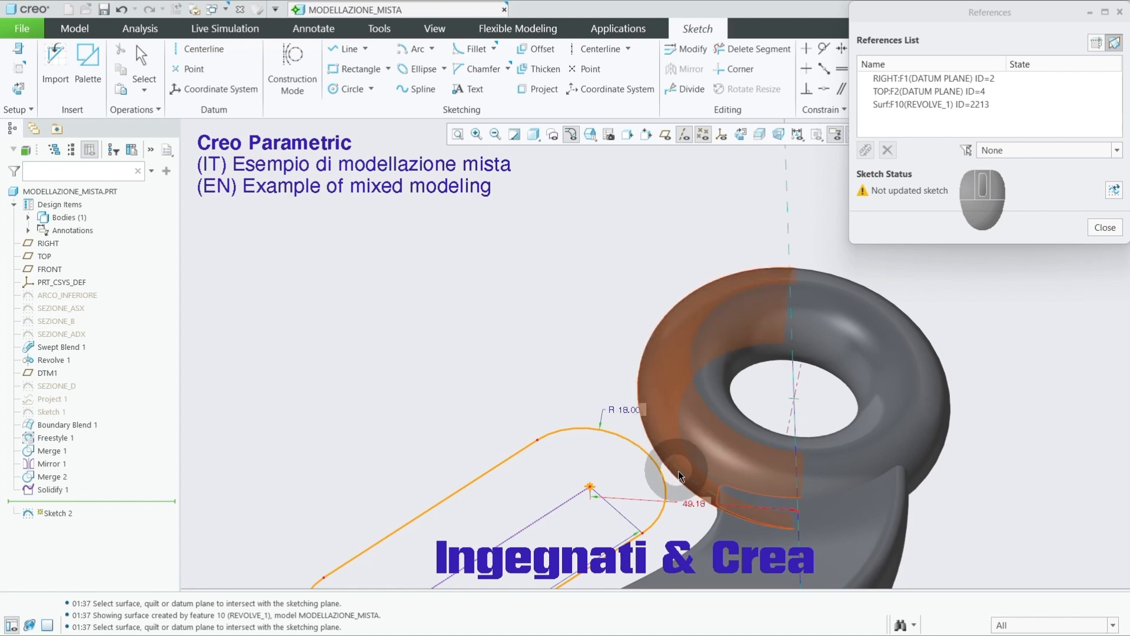
pyautogui.scroll(-5, 688, 485)
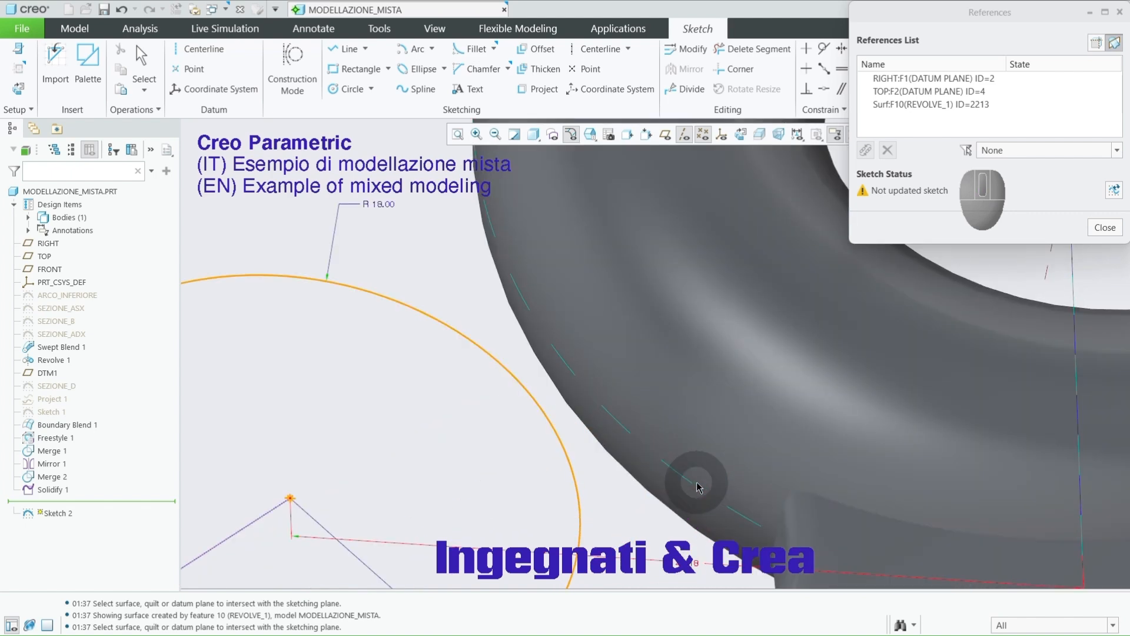
pyautogui.scroll(5, 695, 480)
pyautogui.click(1116, 234)
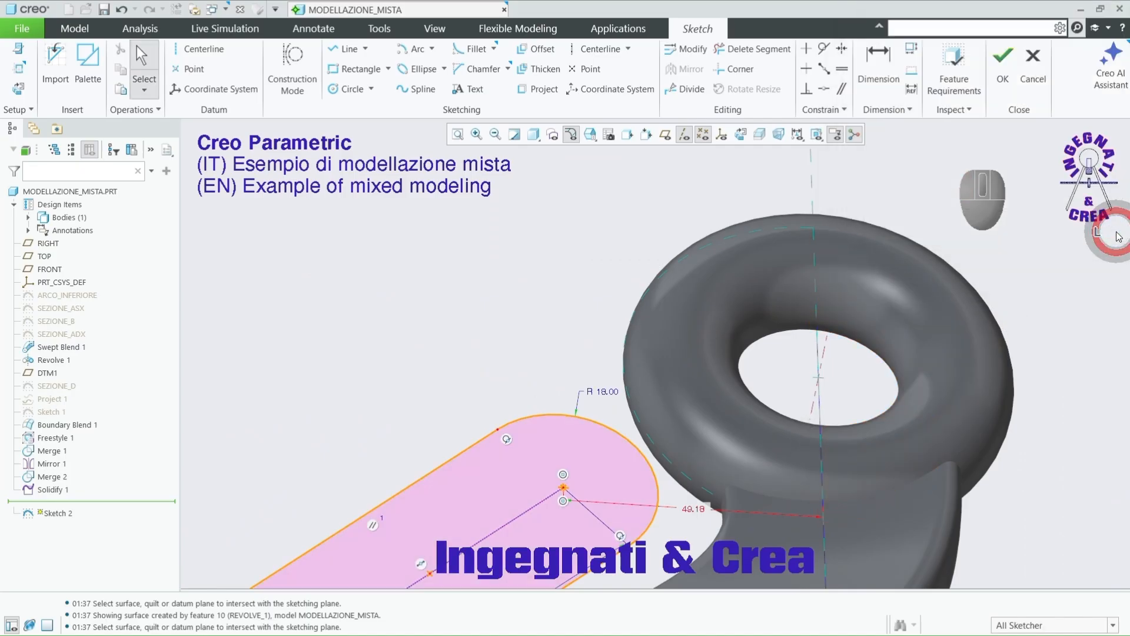
# Step: Make the racetrack's upper end arc tangent to the ring's reference curve and return to the 2D sketch orientation
pyautogui.click(823, 52)
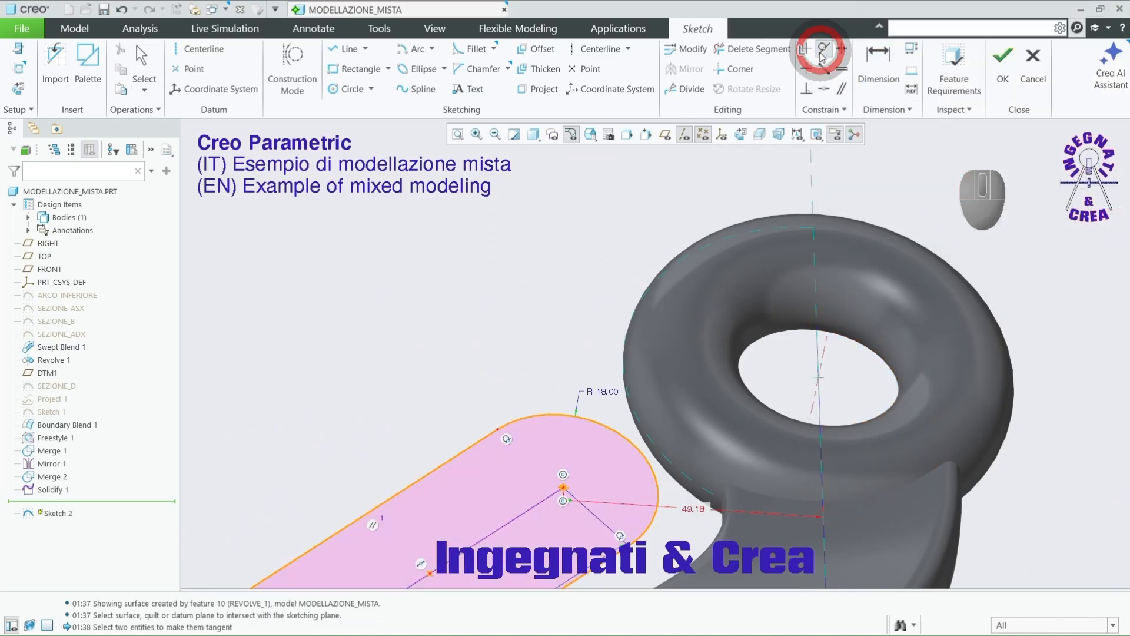
pyautogui.click(658, 453)
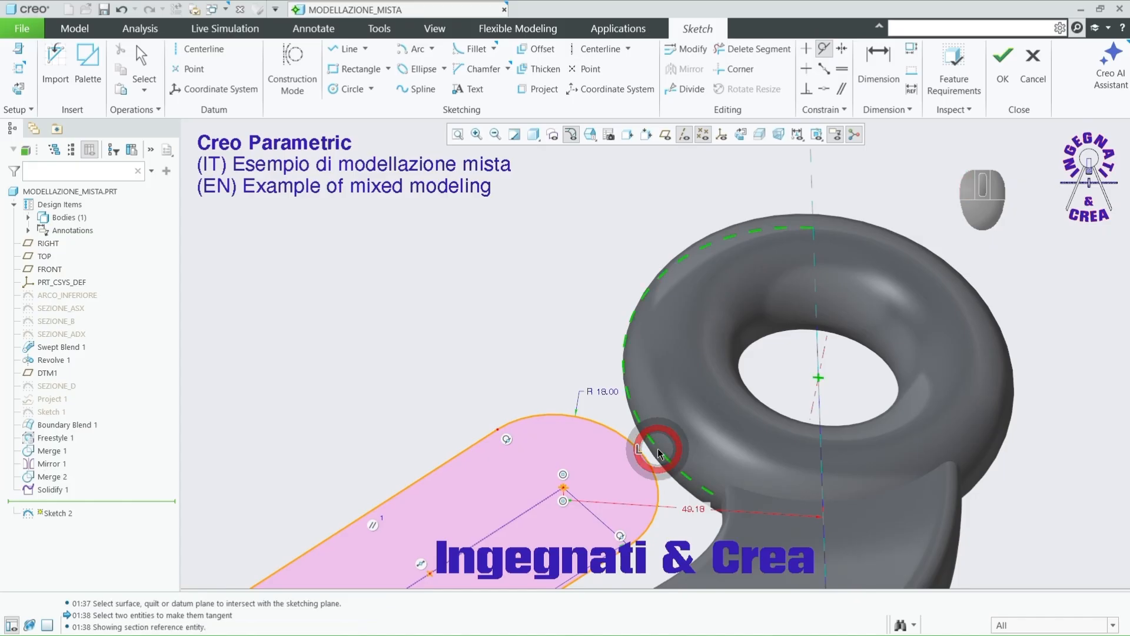
pyautogui.click(642, 455)
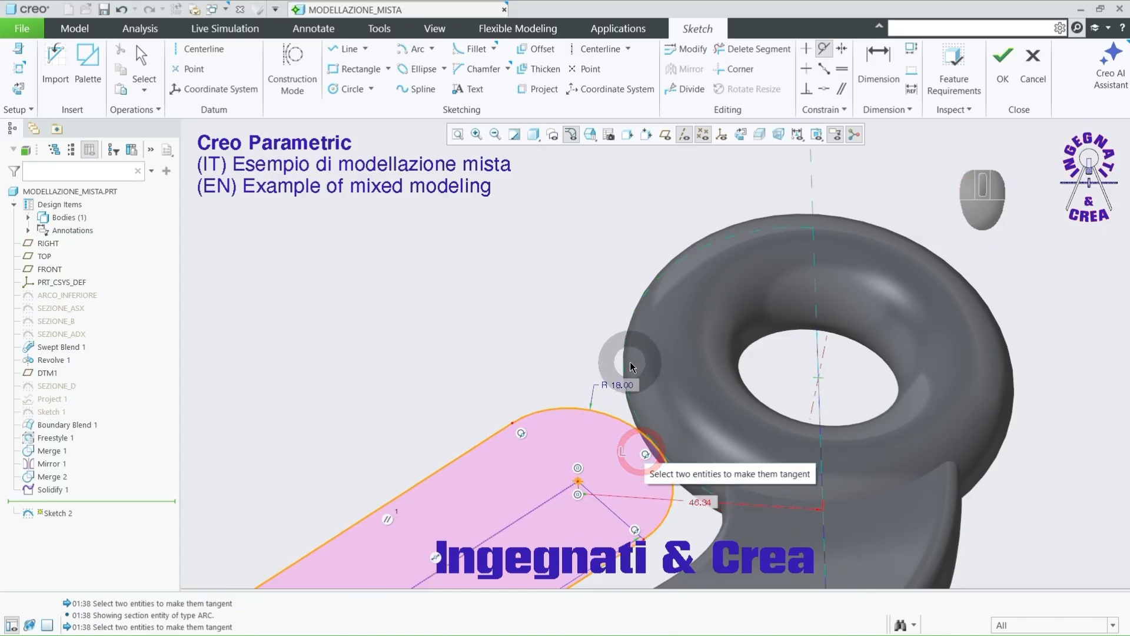
pyautogui.click(742, 135)
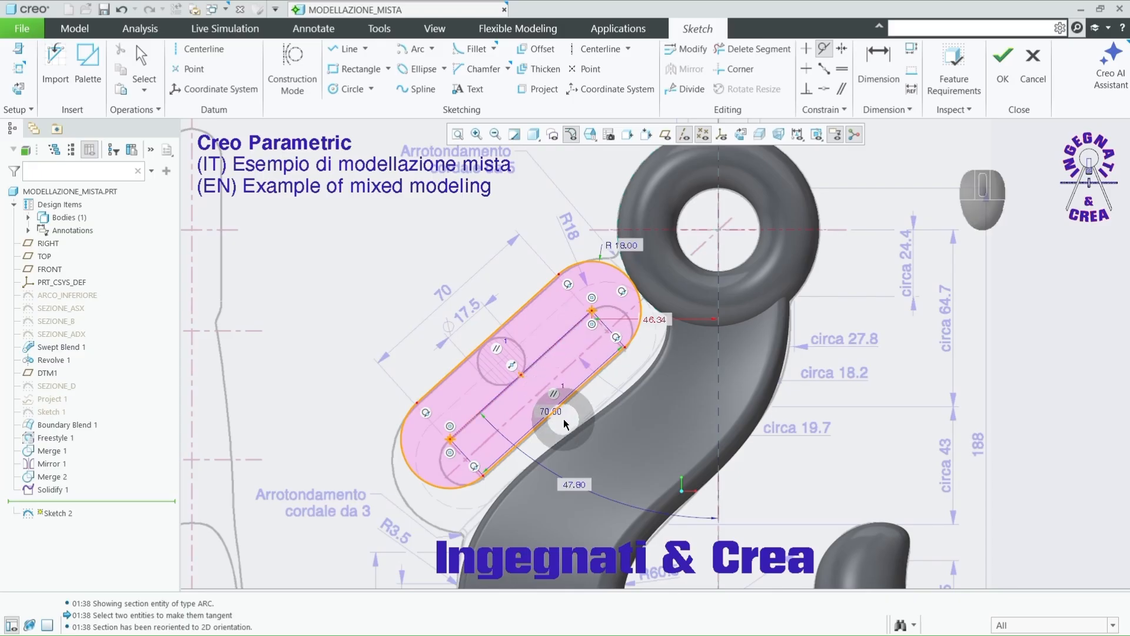
# Step: Make the racetrack's center line coincident with the ring's axis A_3 and complete the sketch
pyautogui.scroll(-2, 567, 406)
pyautogui.click(823, 92)
pyautogui.moveTo(584, 325); pyautogui.dragTo(549, 368, button='middle')
pyautogui.click(557, 325)
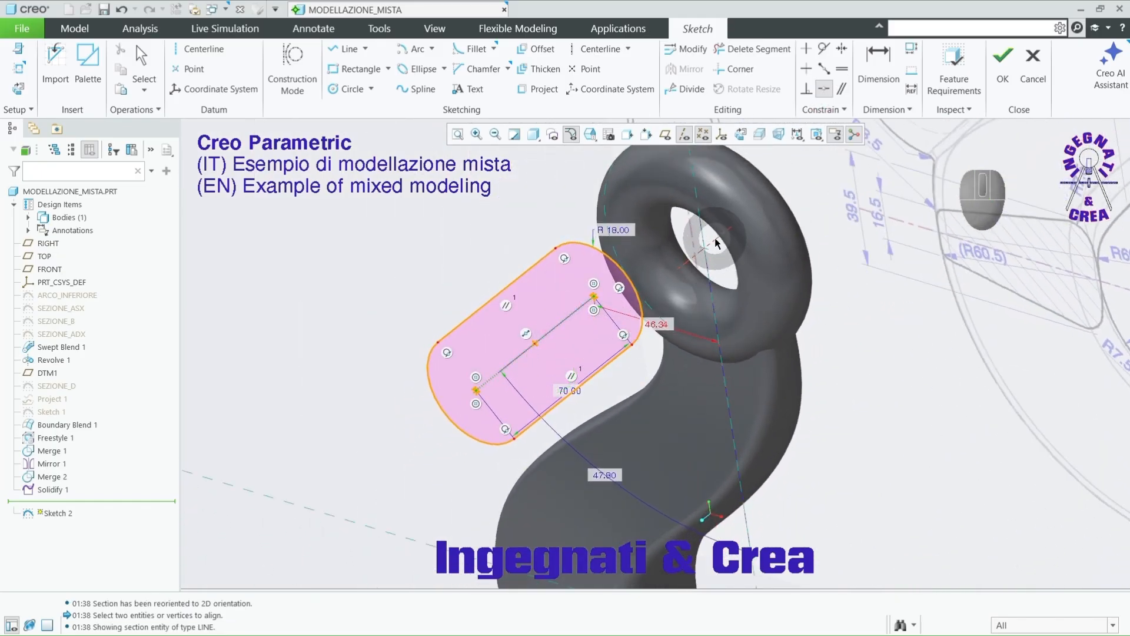
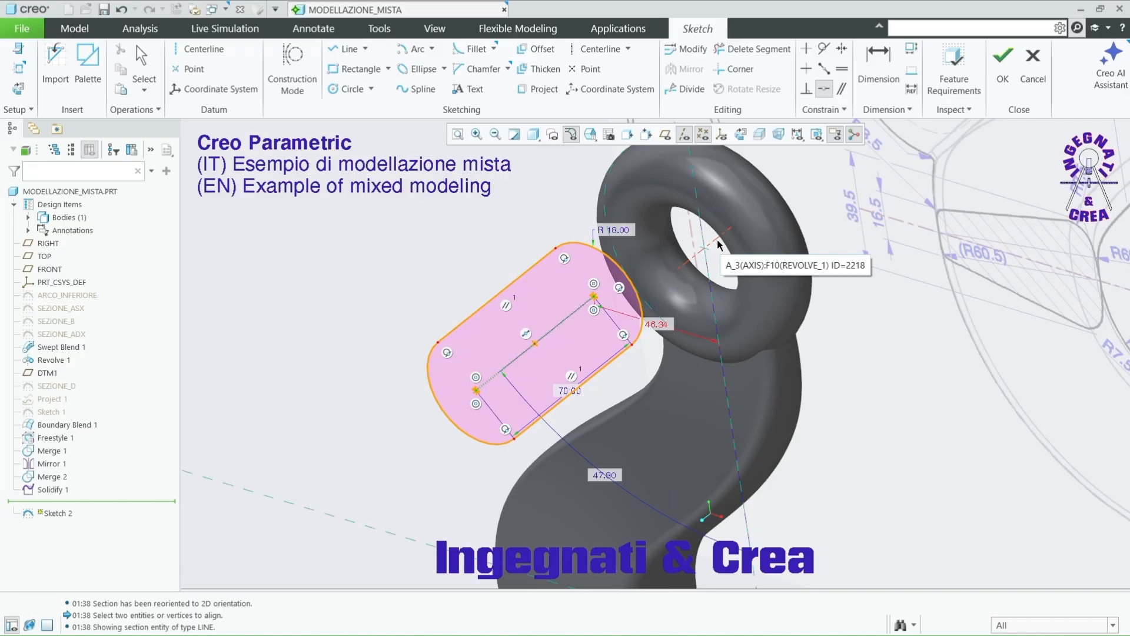
pyautogui.click(718, 244)
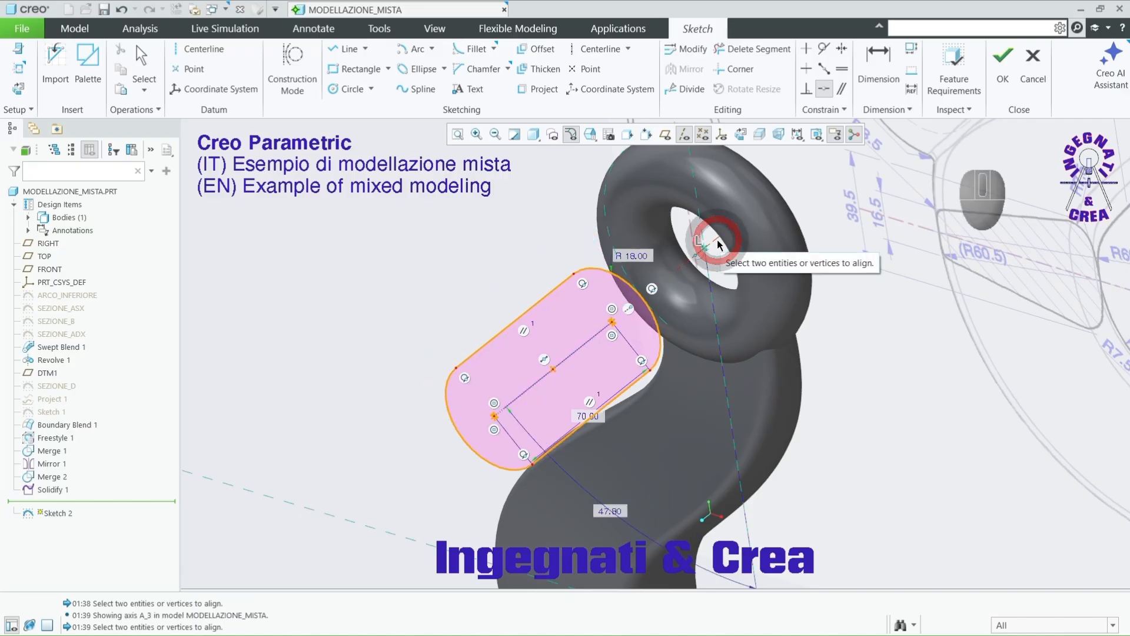
pyautogui.click(741, 135)
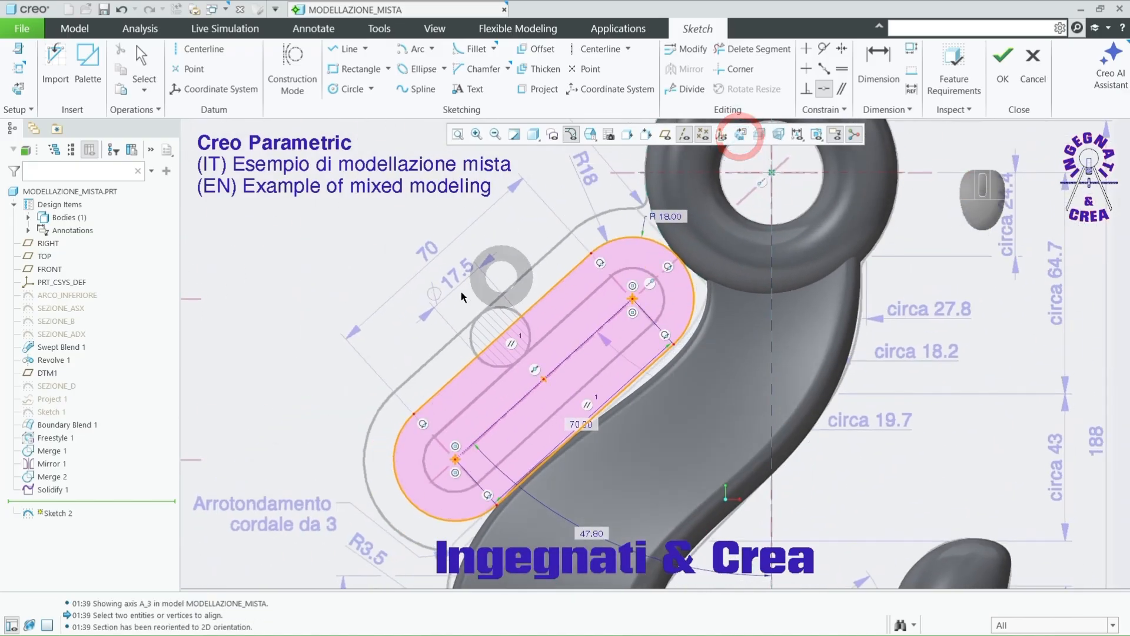
pyautogui.click(1002, 56)
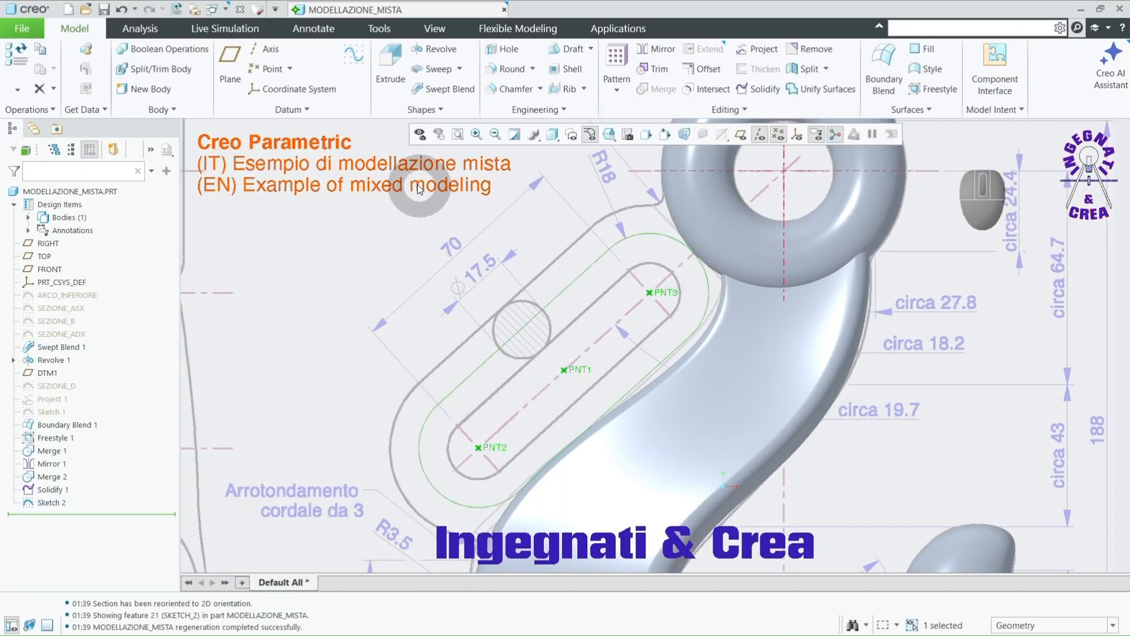
# Step: Start a solid sweep along the racetrack sketch and draw a circular section centered on the trajectory's start point
pyautogui.click(439, 68)
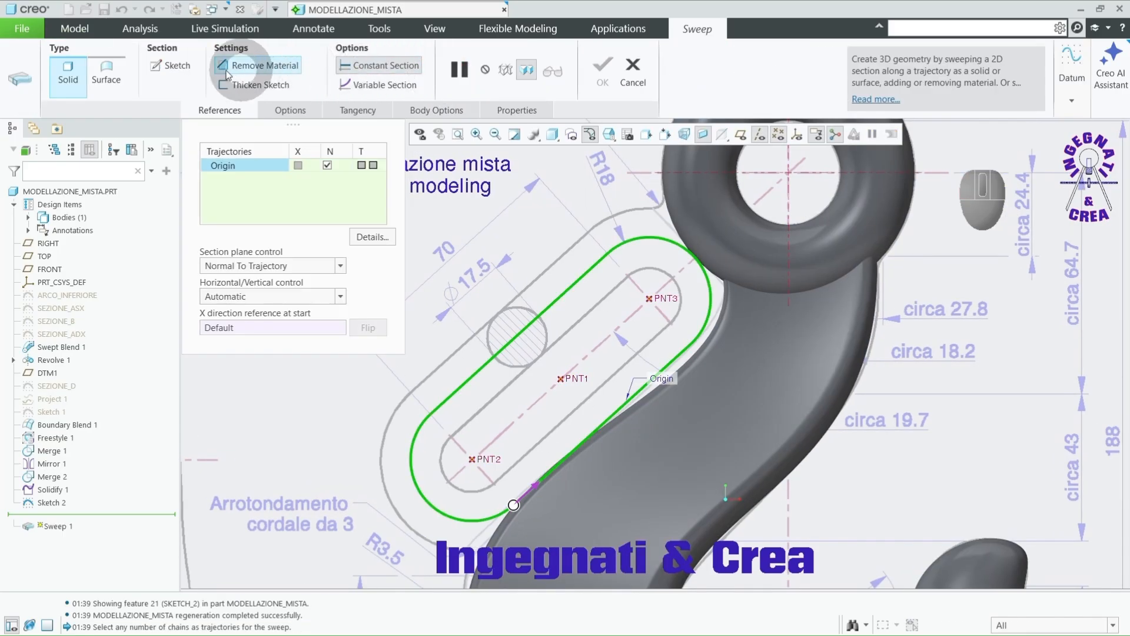
pyautogui.click(170, 65)
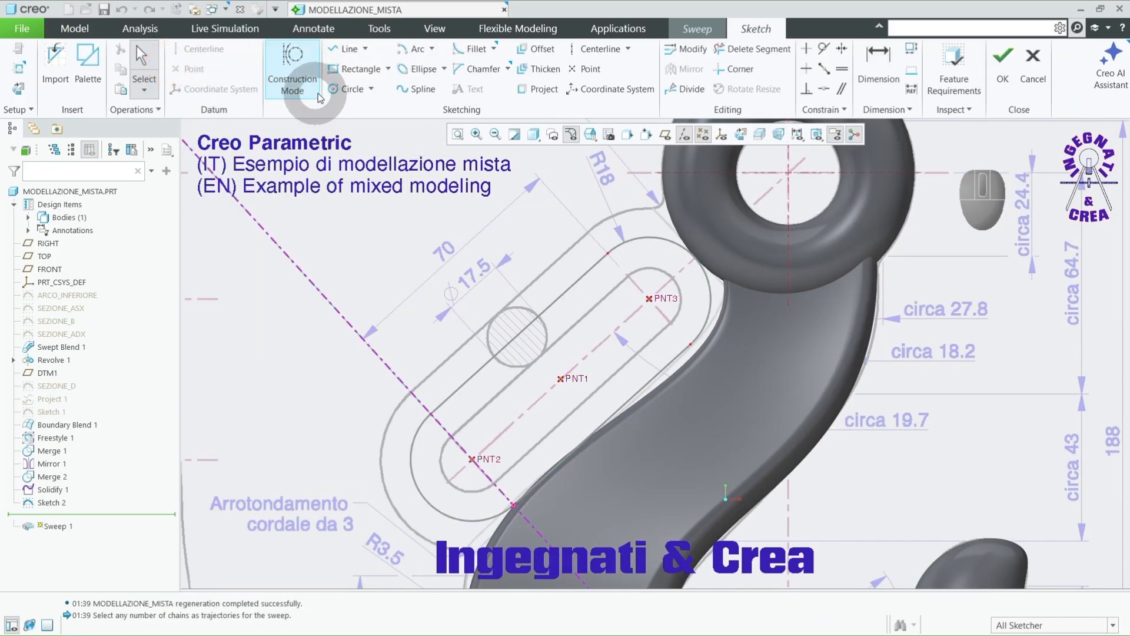
pyautogui.click(337, 93)
pyautogui.moveTo(547, 451)
pyautogui.mouseDown(button='middle')
pyautogui.moveTo(569, 400)
pyautogui.moveTo(558, 439)
pyautogui.mouseUp(button='middle')
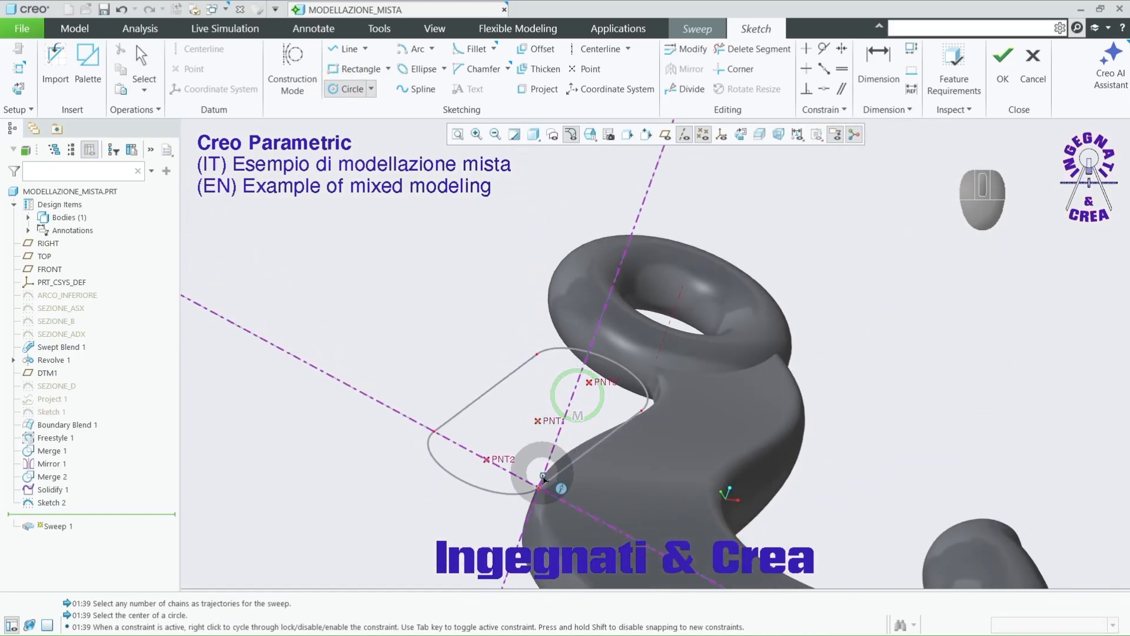
pyautogui.click(540, 487)
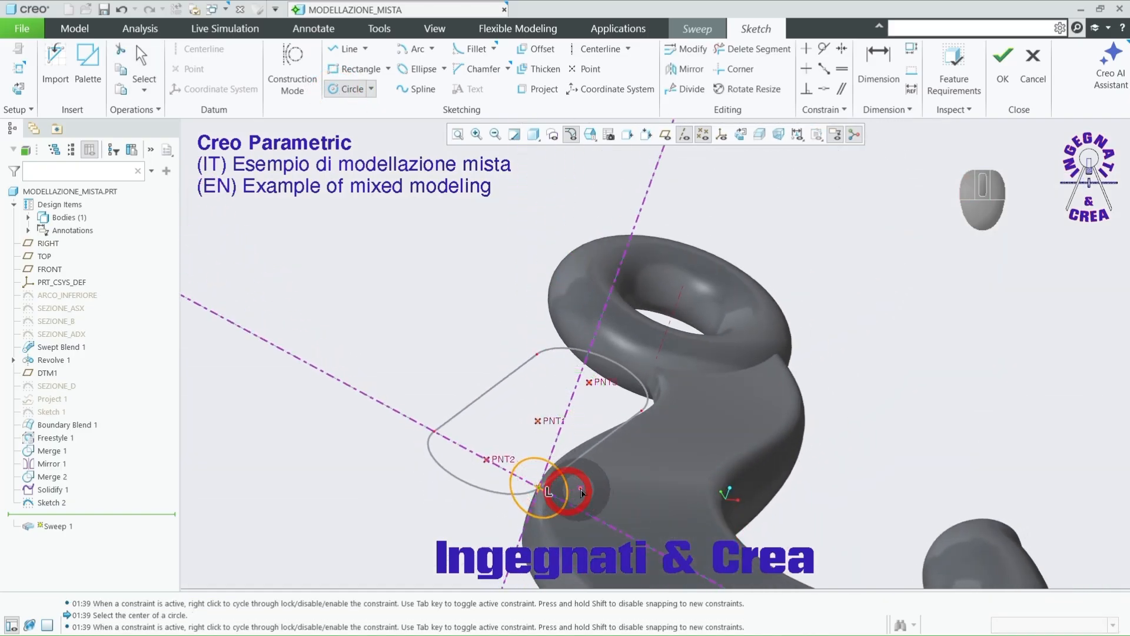
pyautogui.middleClick(600, 489)
# Step: Set the section circle's diameter to 17.5, then complete the section sketch and the sweep
pyautogui.click(612, 481)
pyautogui.write('17')
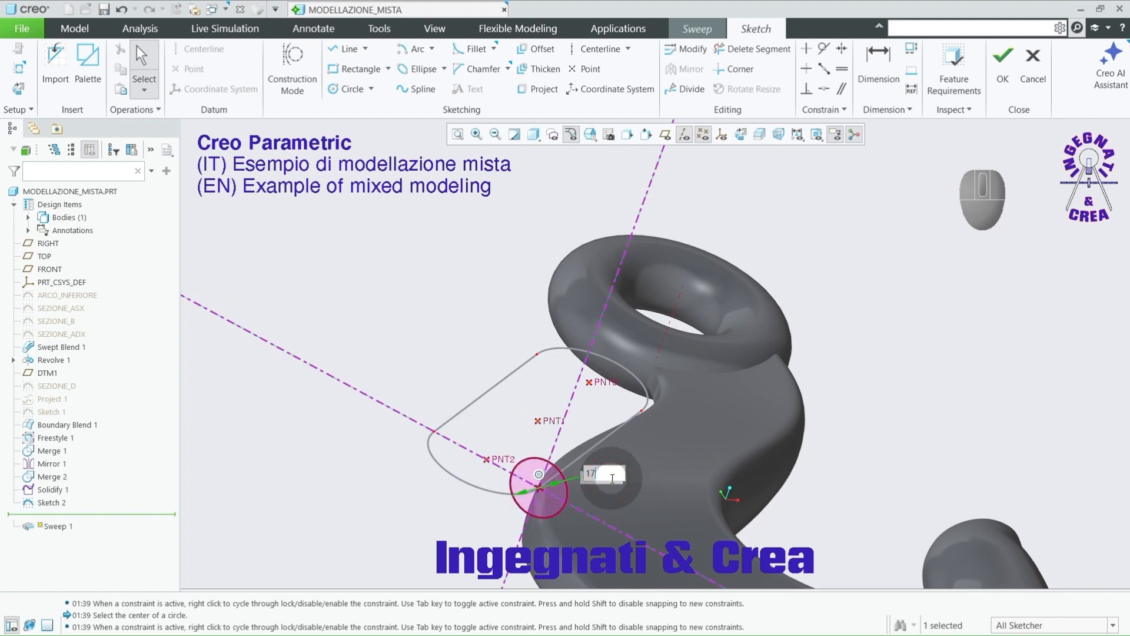
pyautogui.write('.5')
pyautogui.press('Return')
pyautogui.click(1002, 64)
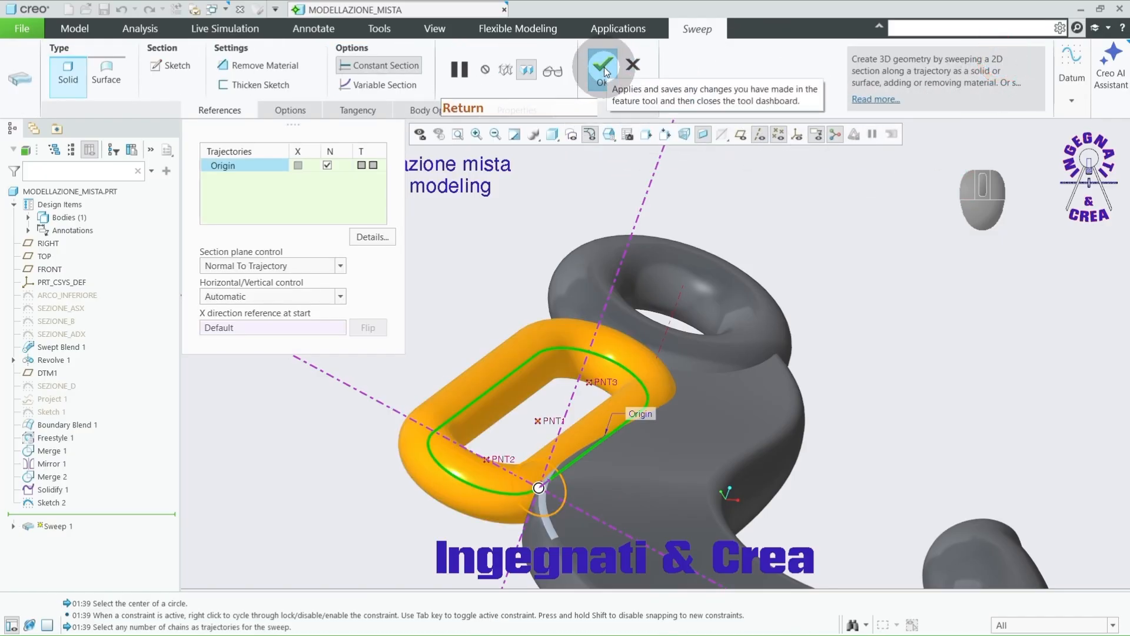
pyautogui.click(606, 70)
pyautogui.click(836, 262)
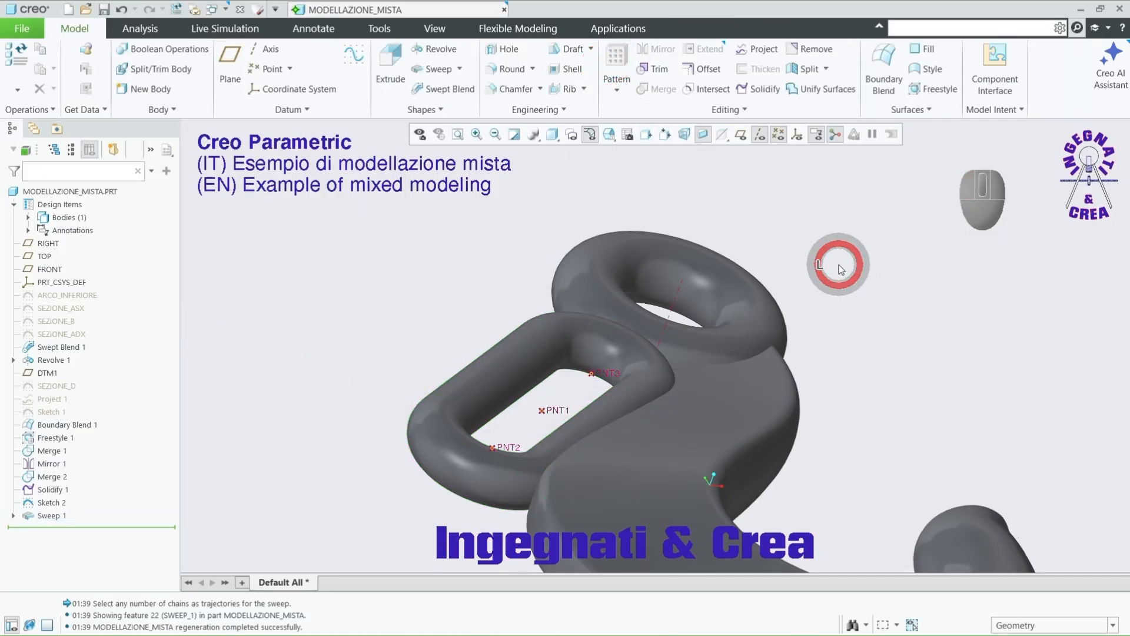
# Step: Open Sketch 1 with the shank's side splines for editing and orient it to the 2D sketch view
pyautogui.scroll(3, 675, 271)
pyautogui.moveTo(675, 272); pyautogui.dragTo(660, 311, button='middle')
pyautogui.scroll(-8, 660, 310)
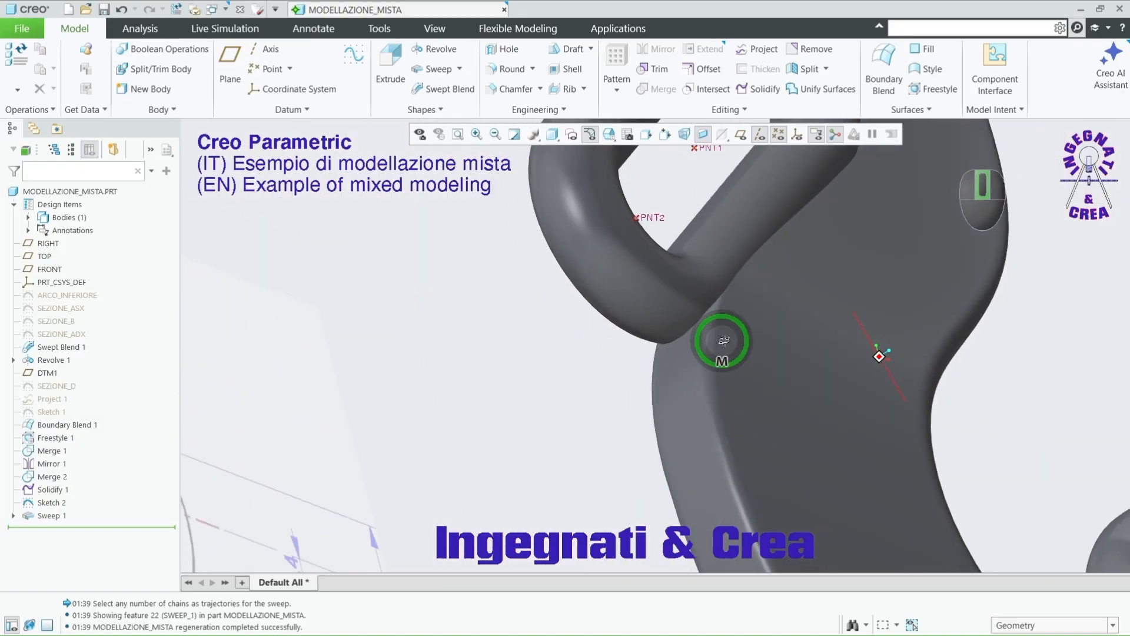
pyautogui.moveTo(736, 327)
pyautogui.mouseDown(button='middle')
pyautogui.moveTo(738, 318)
pyautogui.moveTo(682, 341)
pyautogui.moveTo(639, 382)
pyautogui.moveTo(677, 318)
pyautogui.moveTo(693, 324)
pyautogui.moveTo(671, 351)
pyautogui.moveTo(675, 327)
pyautogui.mouseUp(button='middle')
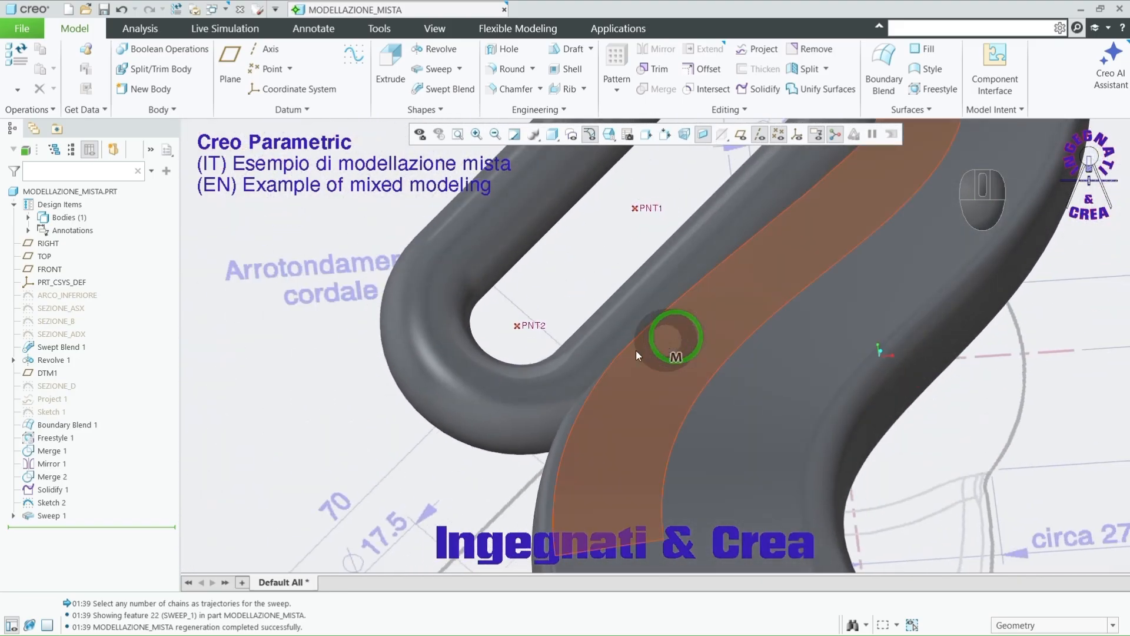
pyautogui.click(52, 412)
pyautogui.scroll(2, 222, 378)
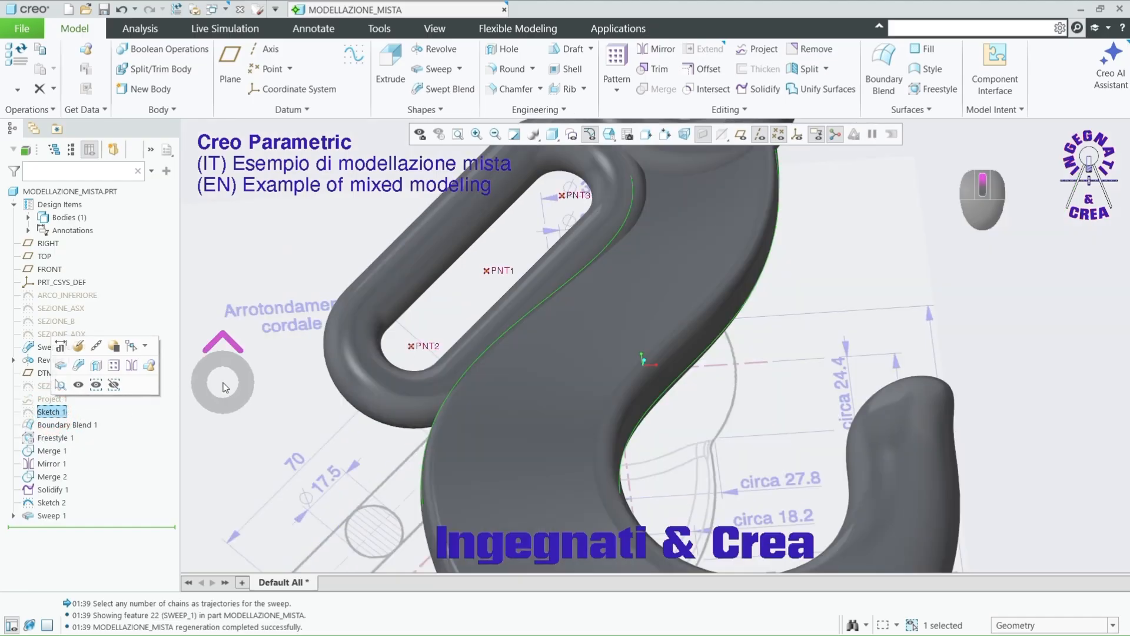
pyautogui.click(79, 346)
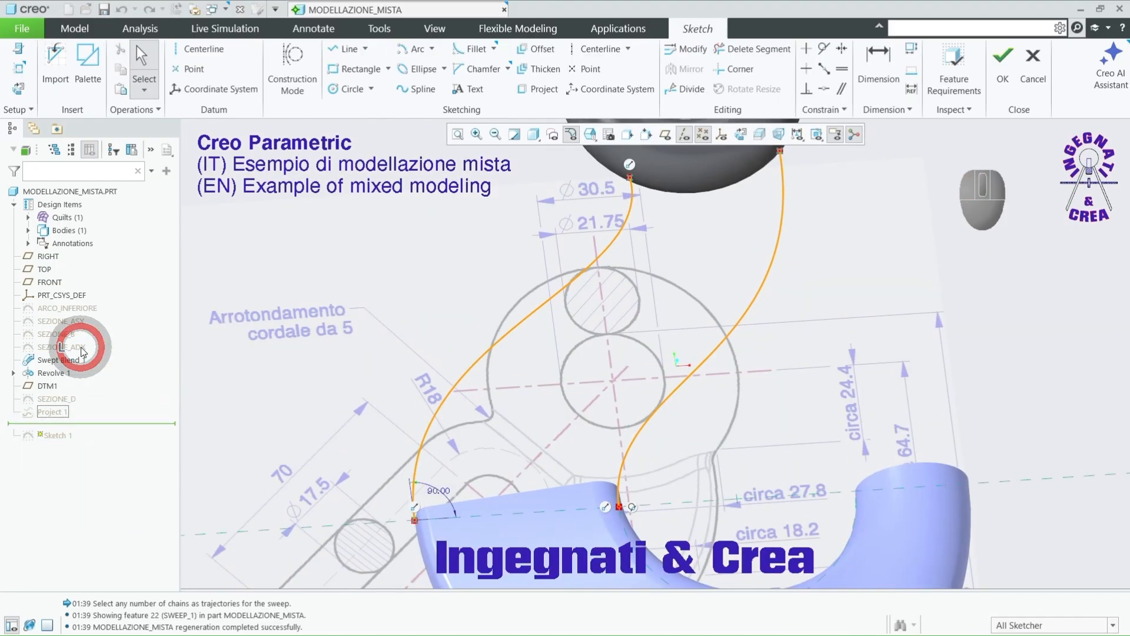
pyautogui.click(740, 134)
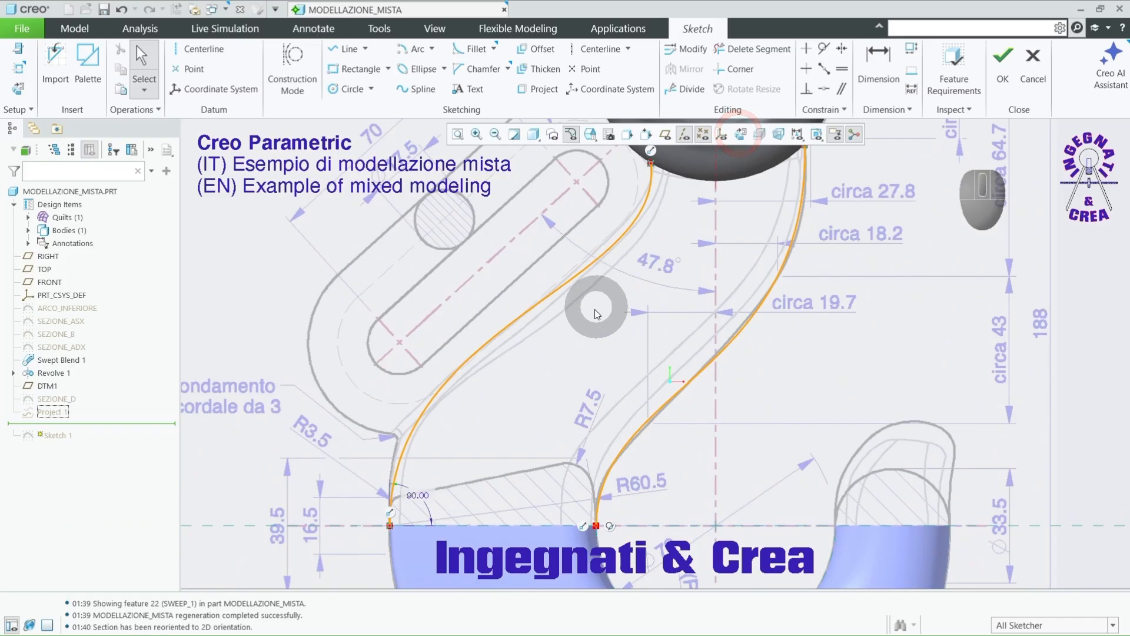
# Step: Lower the second control point of the shank's link-side spline slightly in control-point editing, and complete the sketch
pyautogui.doubleClick(562, 287)
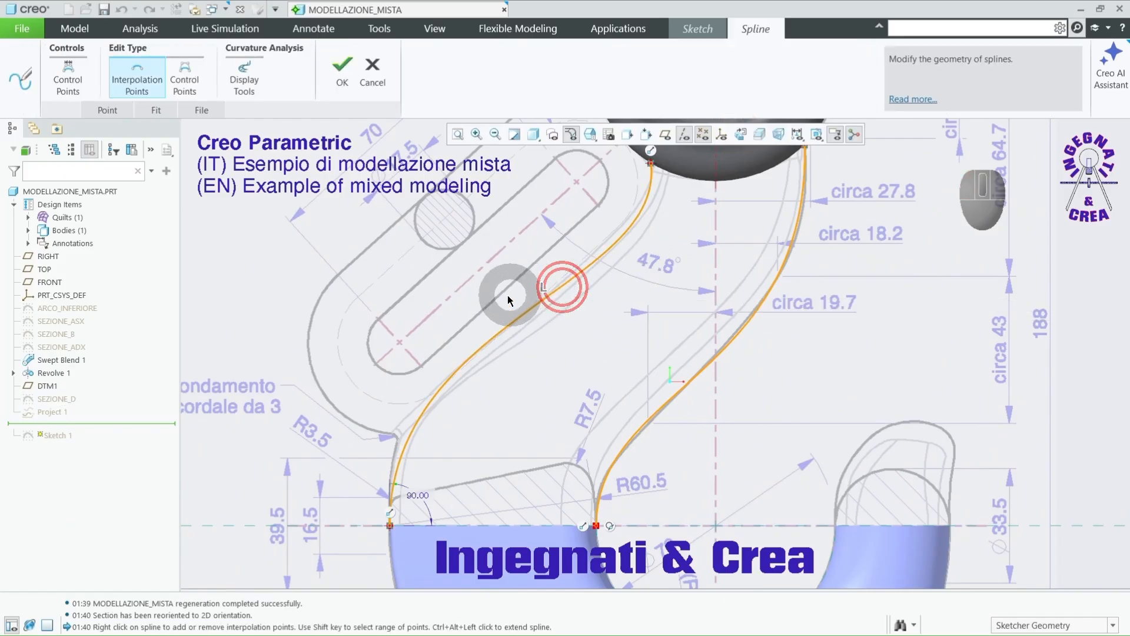
pyautogui.click(180, 79)
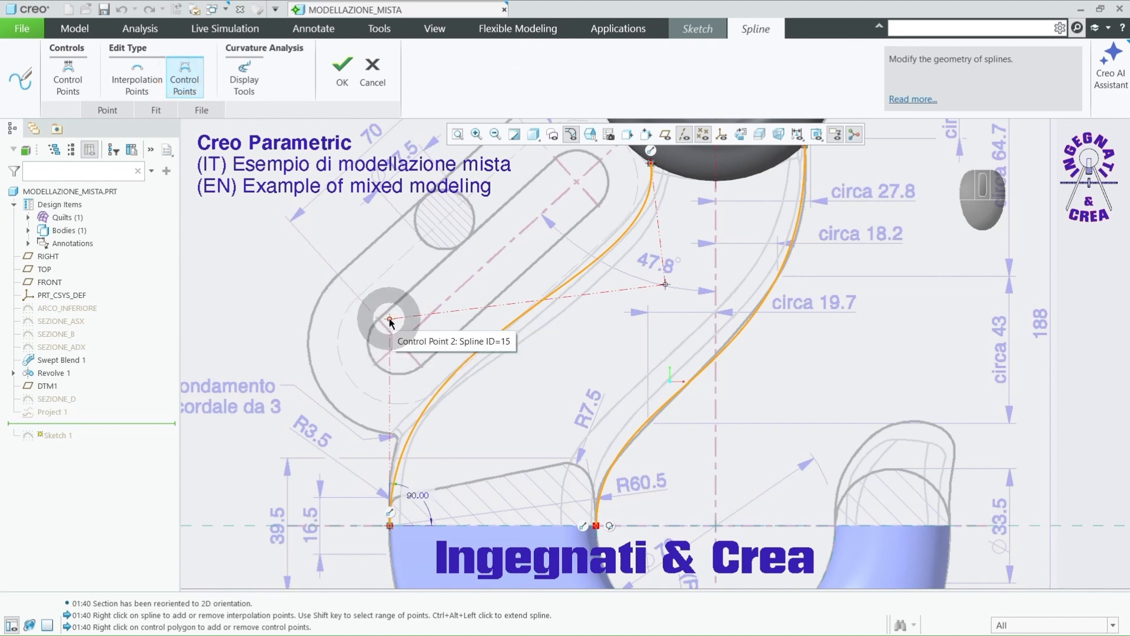
pyautogui.click(391, 327)
pyautogui.moveTo(391, 327); pyautogui.dragTo(390, 343)
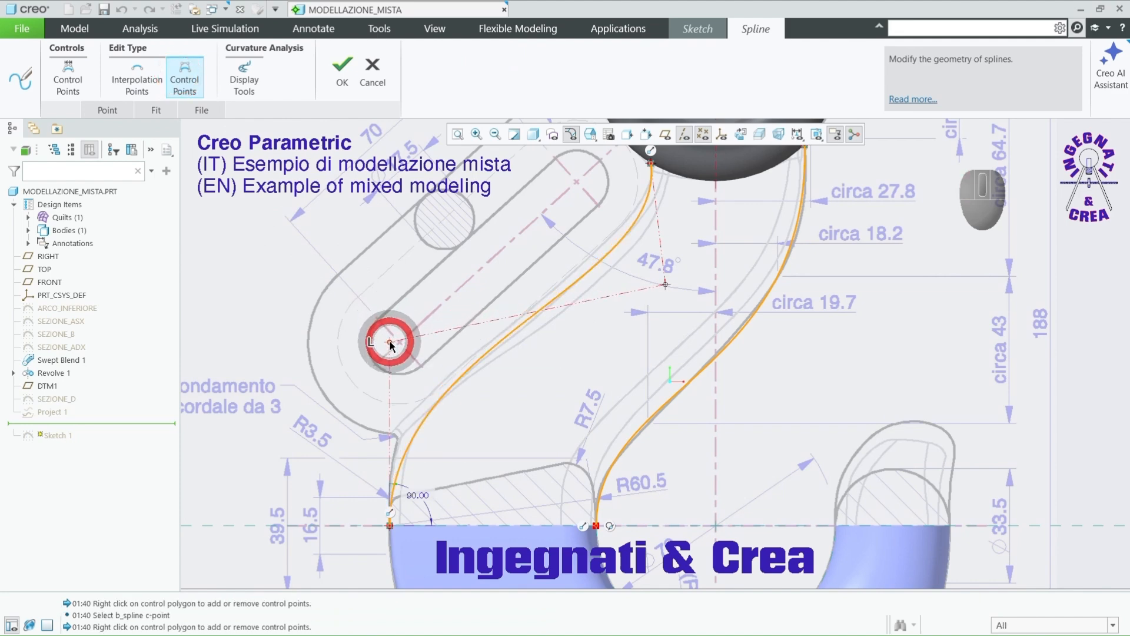
pyautogui.click(342, 73)
pyautogui.click(998, 60)
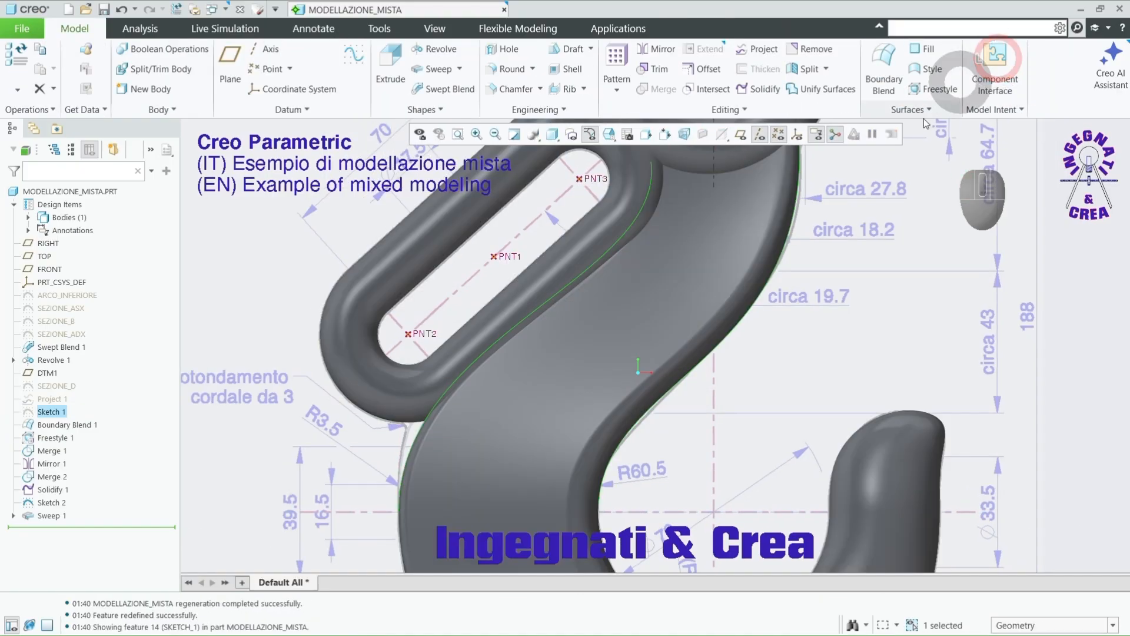
# Step: Examine the junction between the link and the reshaped shank against the reference drawing
pyautogui.click(843, 341)
pyautogui.scroll(2, 780, 374)
pyautogui.moveTo(779, 375); pyautogui.dragTo(804, 354, button='middle')
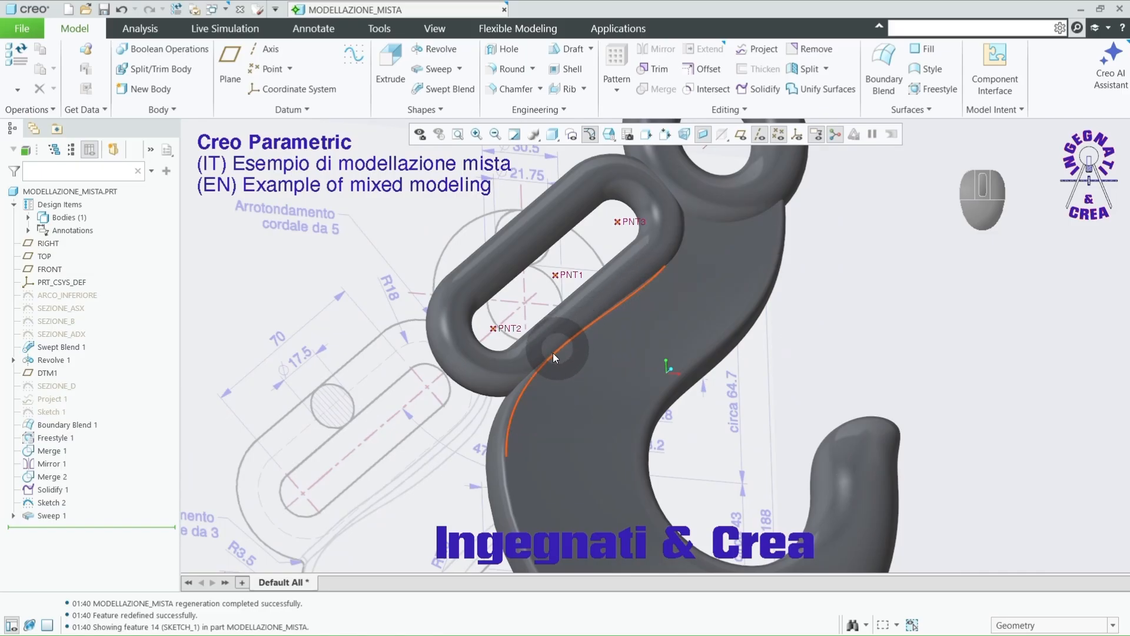
pyautogui.click(980, 343)
pyautogui.press('F3')
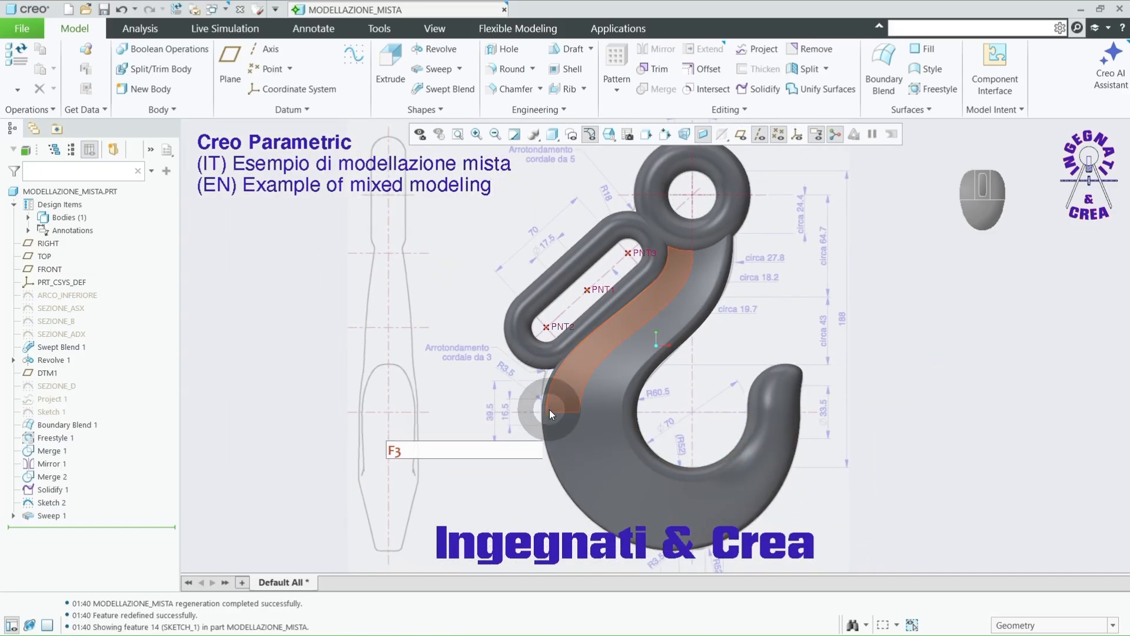
pyautogui.click(1002, 299)
pyautogui.scroll(-3, 567, 375)
pyautogui.scroll(-2, 568, 375)
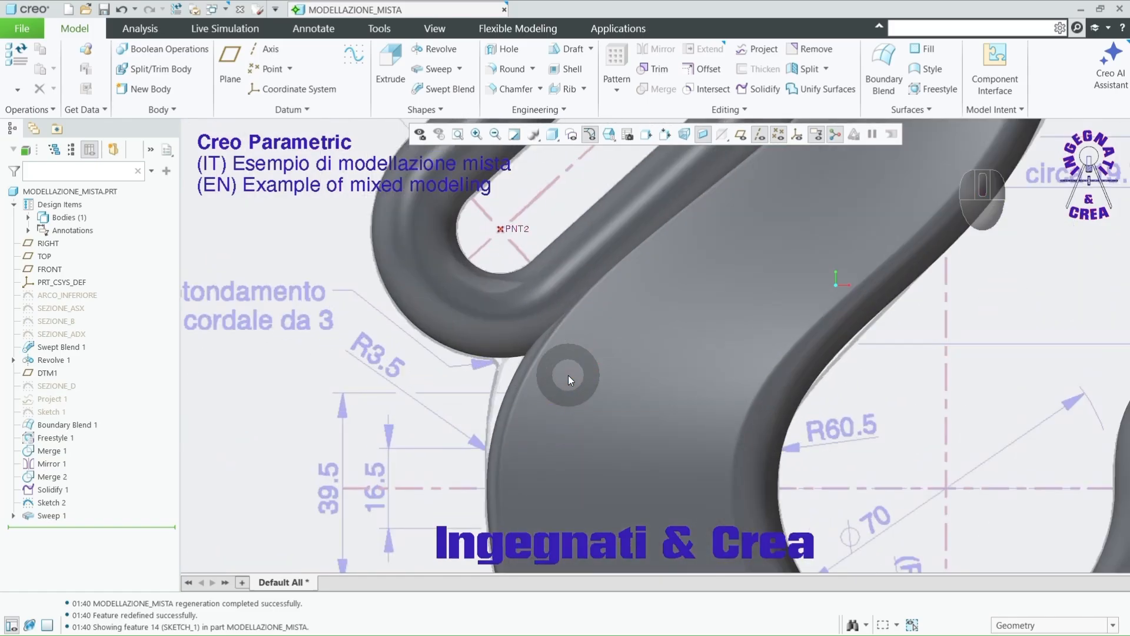
pyautogui.scroll(5, 567, 375)
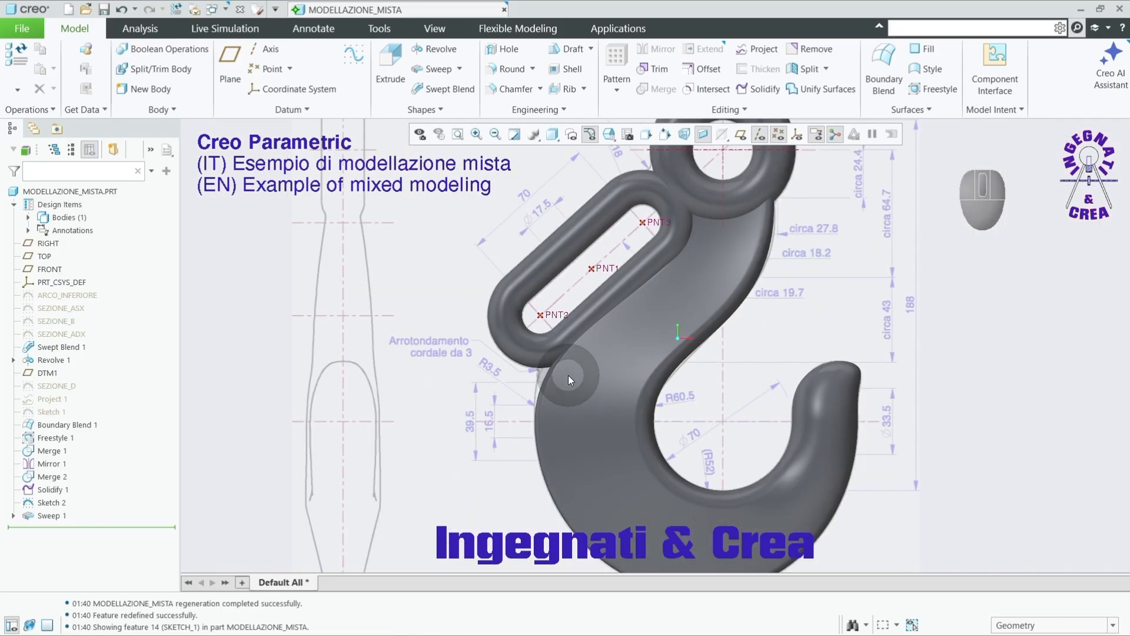
# Step: Start a round on the edge where the swept link meets the hook's shank and make it chordal
pyautogui.click(511, 69)
pyautogui.scroll(-5, 532, 387)
pyautogui.moveTo(532, 387); pyautogui.dragTo(581, 371, button='middle')
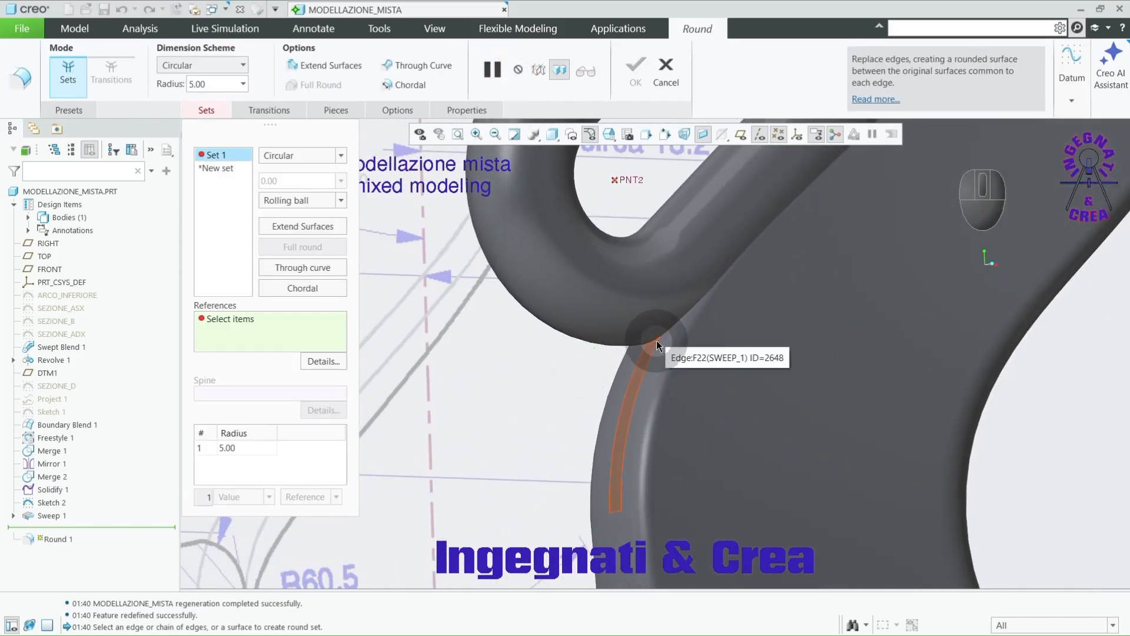
pyautogui.click(659, 341)
pyautogui.scroll(4, 553, 398)
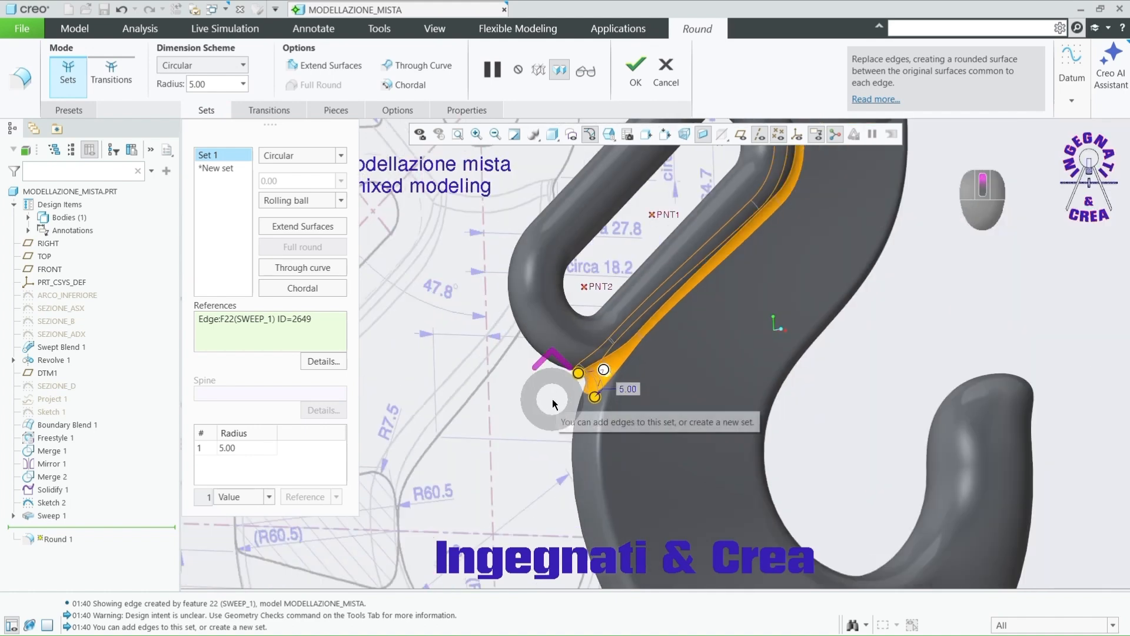
pyautogui.moveTo(699, 381); pyautogui.dragTo(674, 379, button='middle')
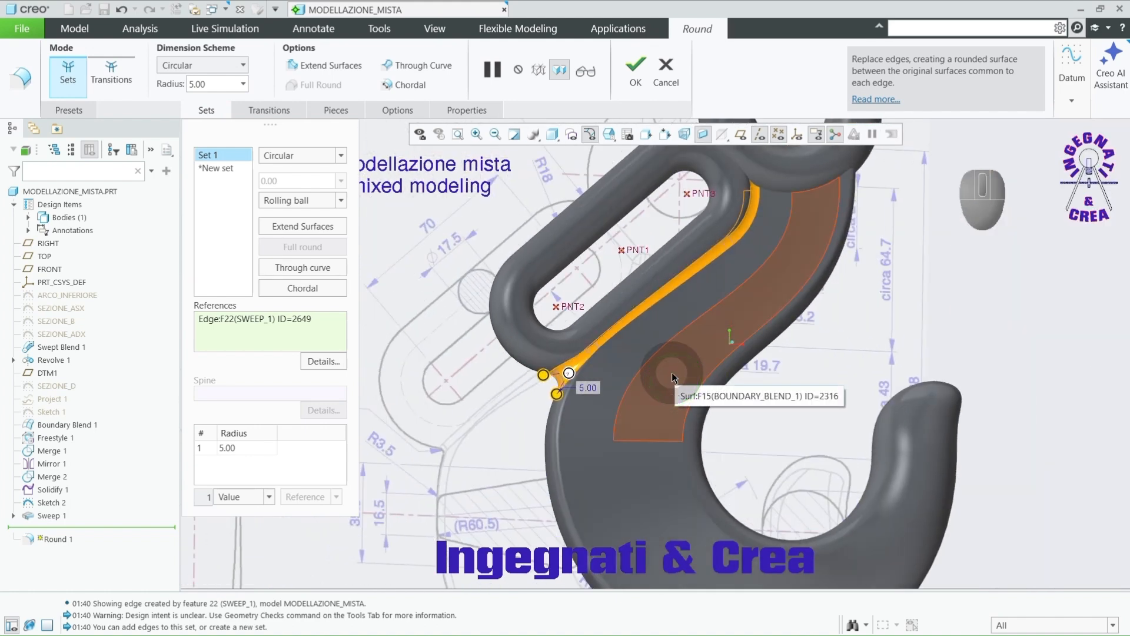
pyautogui.click(313, 290)
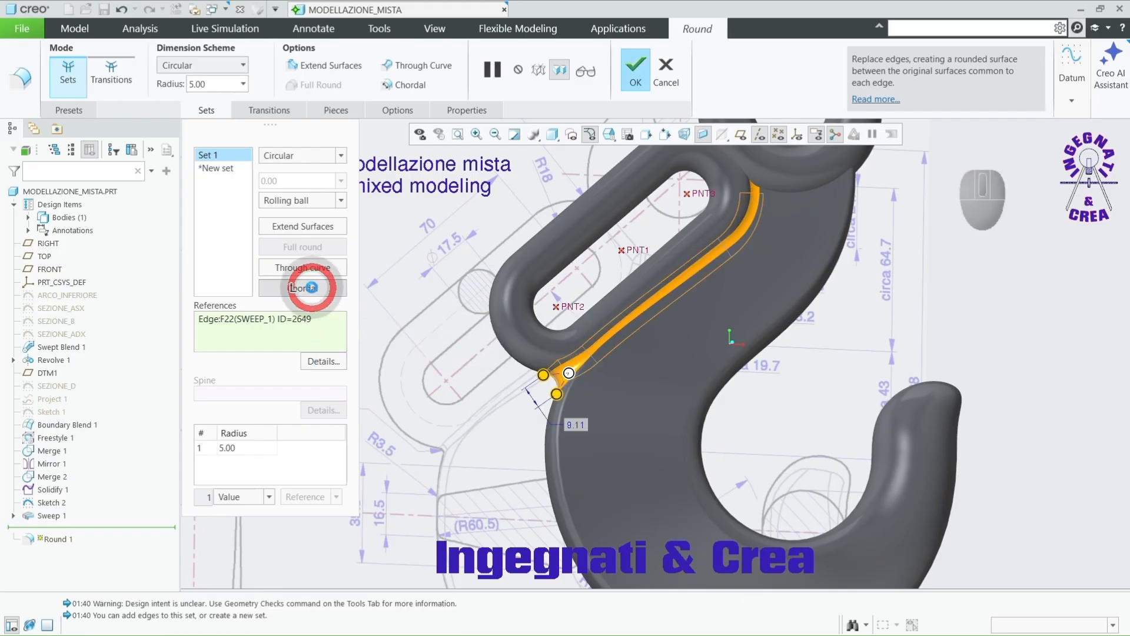
# Step: Set the round's chord to 5 and complete the round between link and shank
pyautogui.click(584, 425)
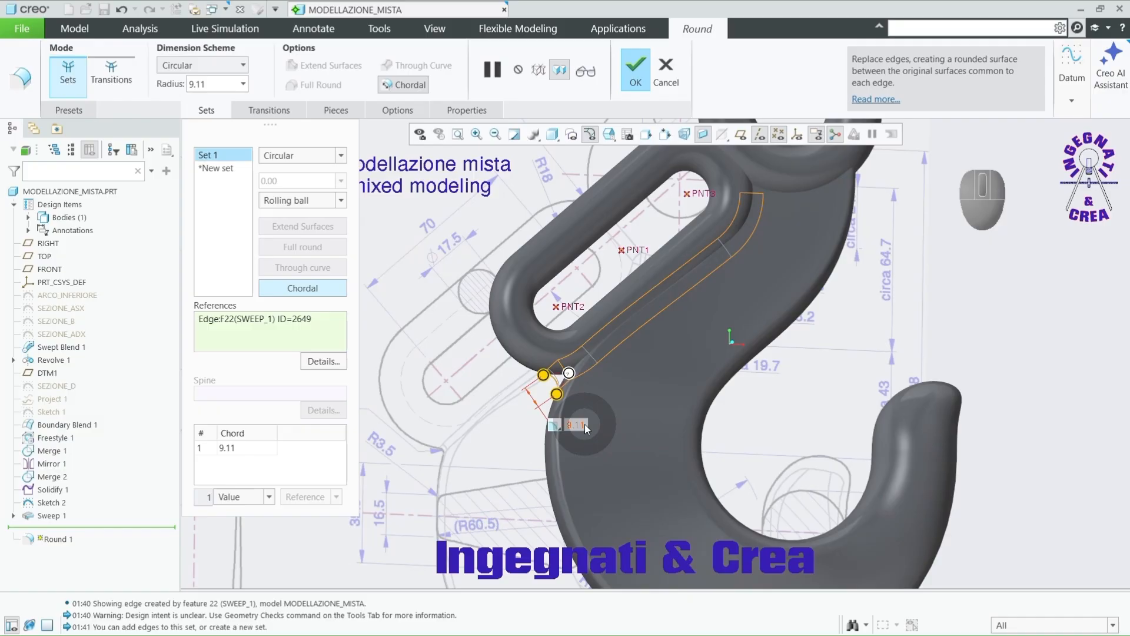
pyautogui.write('5')
pyautogui.press('Return')
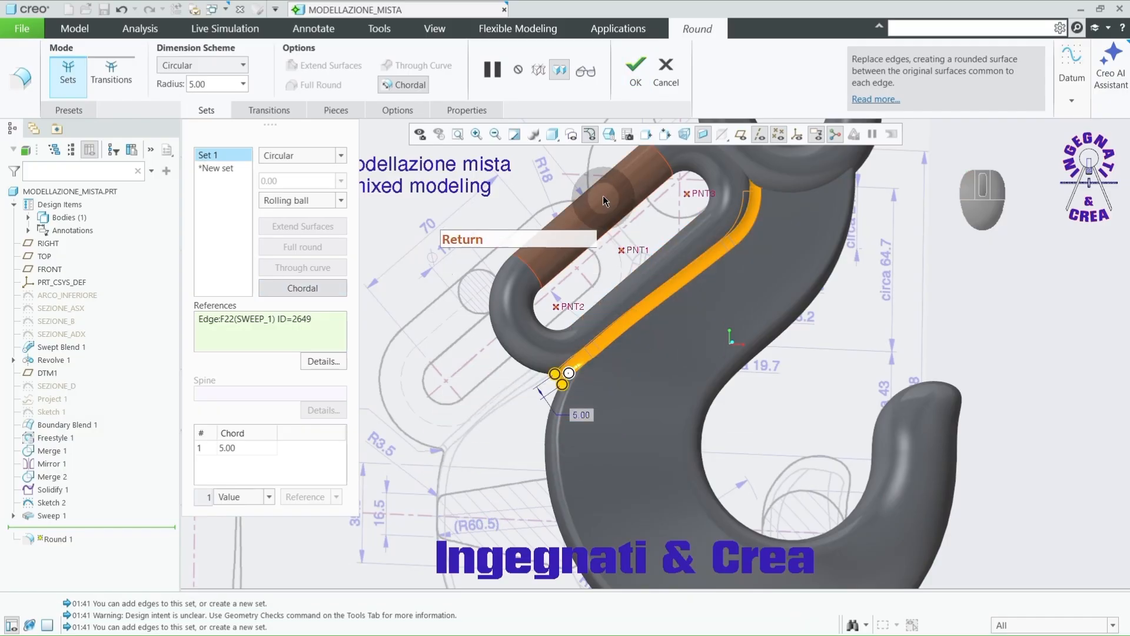
pyautogui.moveTo(595, 354); pyautogui.dragTo(636, 343, button='middle')
pyautogui.click(639, 70)
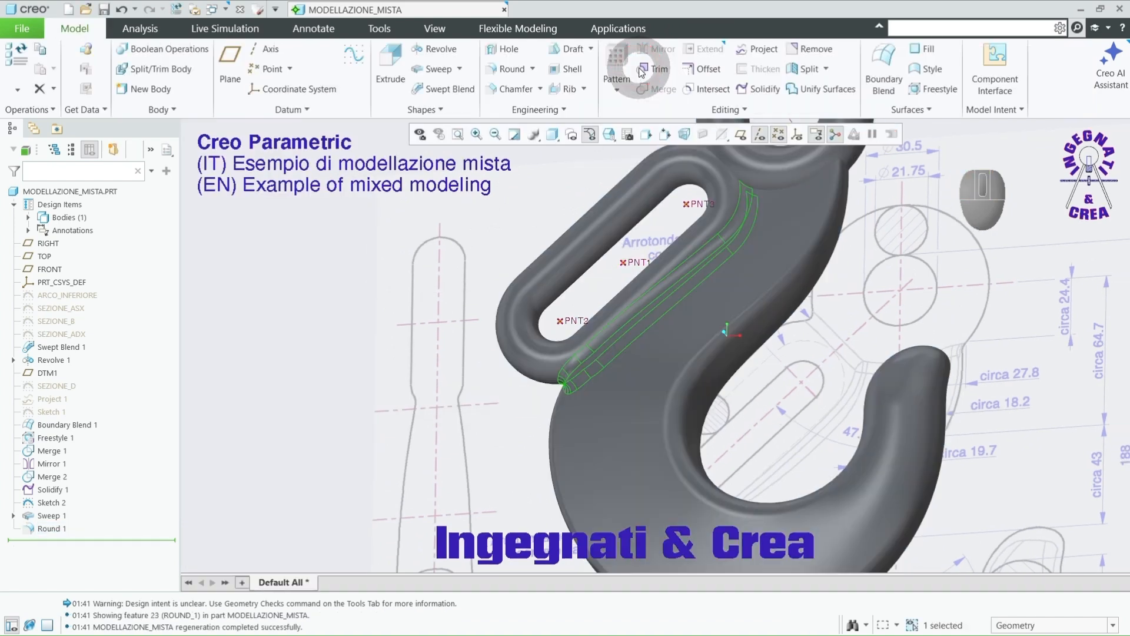
pyautogui.click(312, 291)
# Step: Start a second round on the edge where the ring meets the link and the shank
pyautogui.scroll(3, 259, 356)
pyautogui.moveTo(590, 312); pyautogui.dragTo(620, 332, button='middle')
pyautogui.scroll(-4, 574, 224)
pyautogui.scroll(-2, 511, 166)
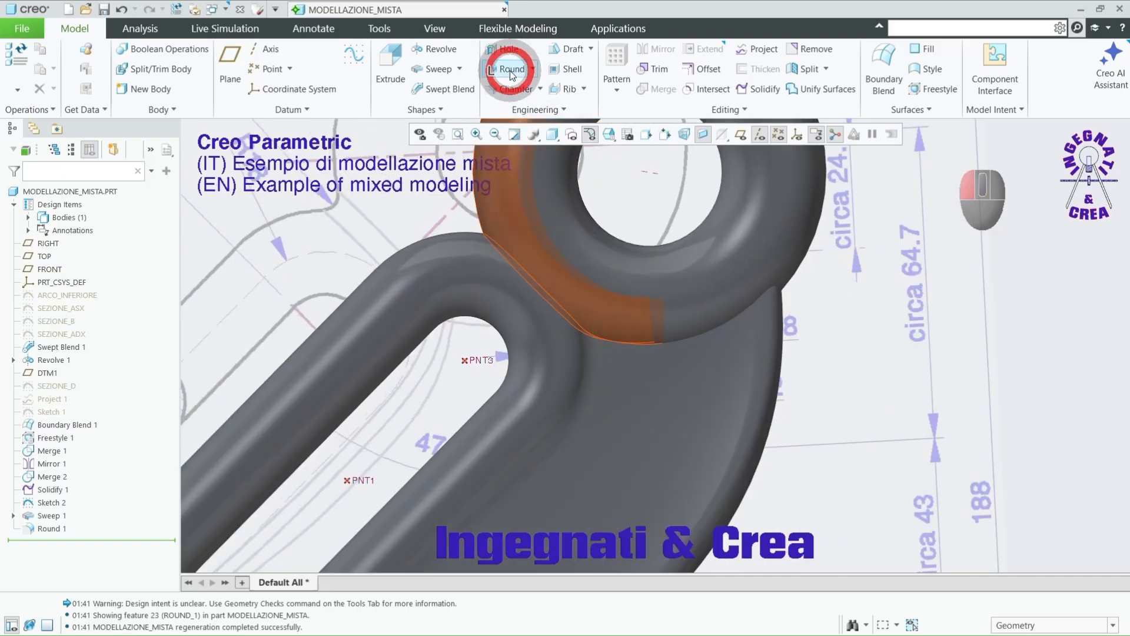
pyautogui.click(511, 69)
pyautogui.moveTo(494, 233); pyautogui.dragTo(506, 253, button='middle')
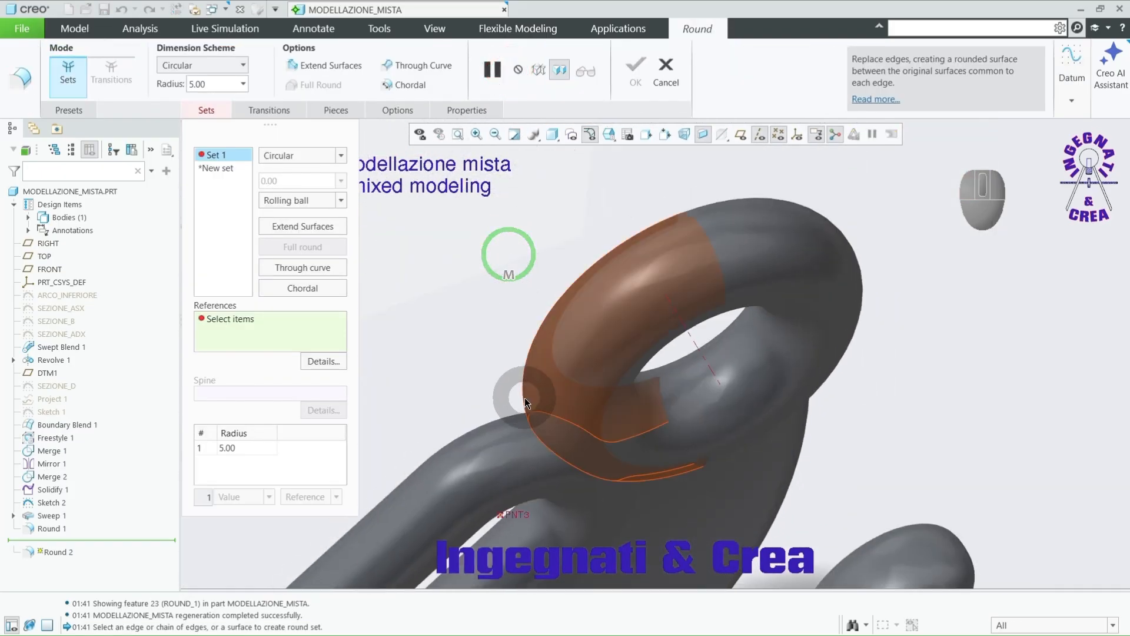
pyautogui.click(539, 445)
# Step: Make the ring's round chordal with a chord of 3 and complete it
pyautogui.click(309, 288)
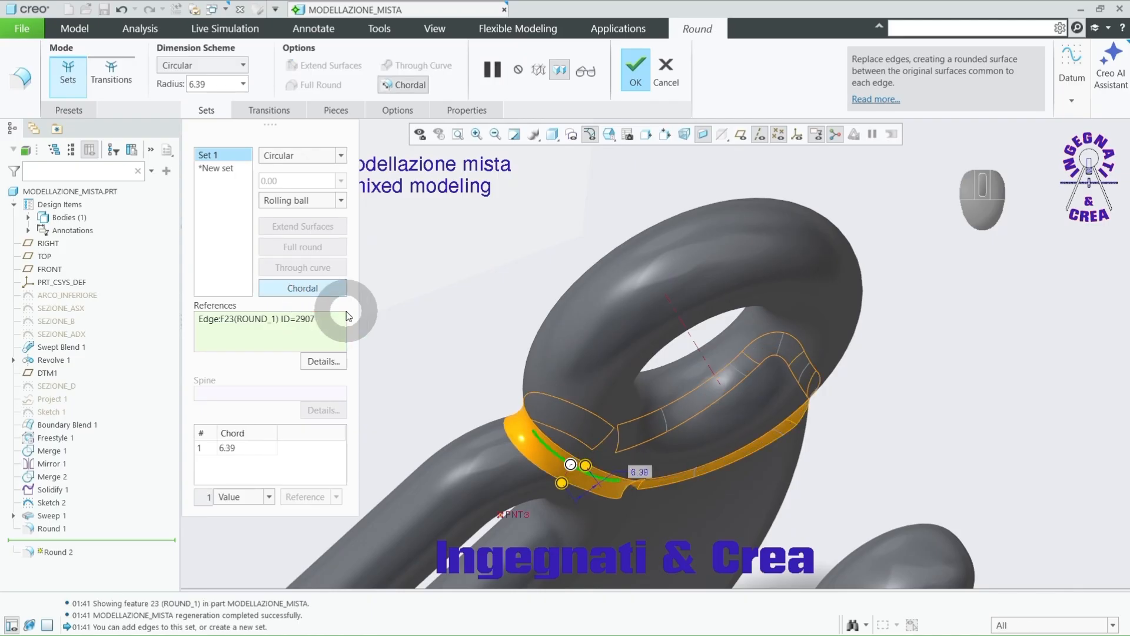
pyautogui.doubleClick(229, 83)
pyautogui.write('3')
pyautogui.press('Return')
pyautogui.moveTo(439, 250); pyautogui.dragTo(431, 225, button='middle')
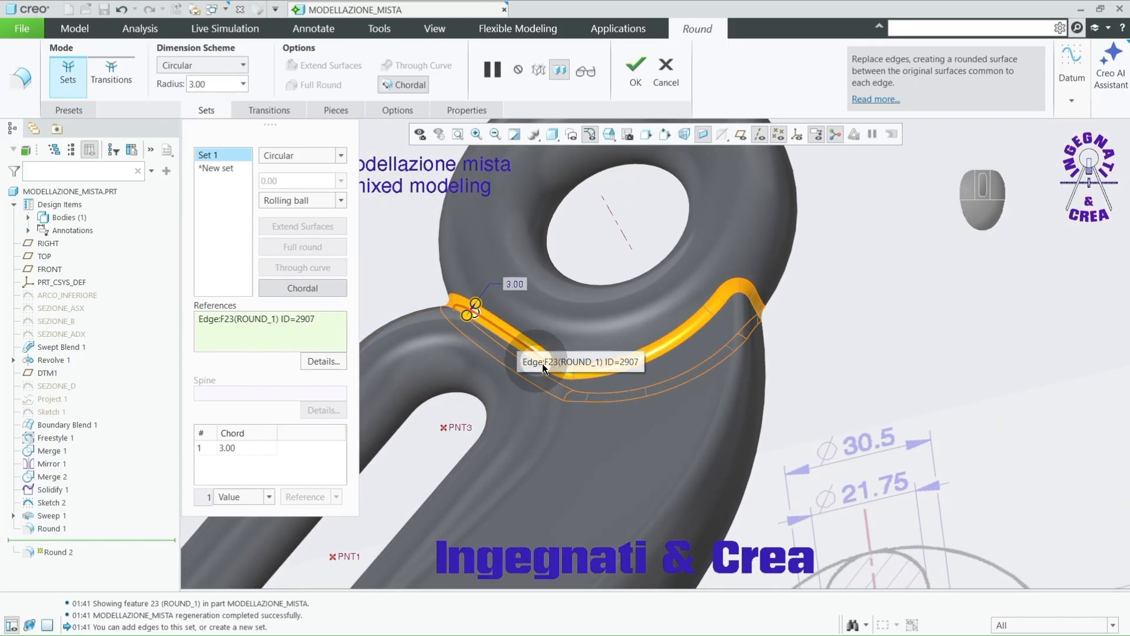
pyautogui.scroll(3, 757, 328)
pyautogui.scroll(-6, 583, 330)
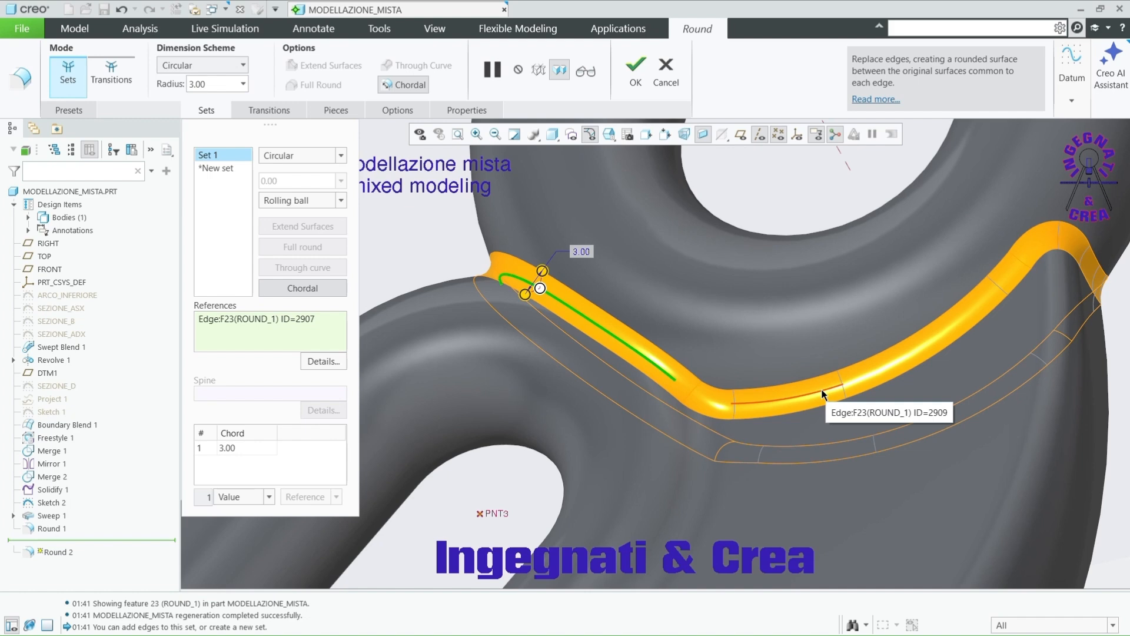
pyautogui.click(635, 67)
pyautogui.moveTo(683, 283); pyautogui.dragTo(702, 306, button='middle')
pyautogui.press('F3')
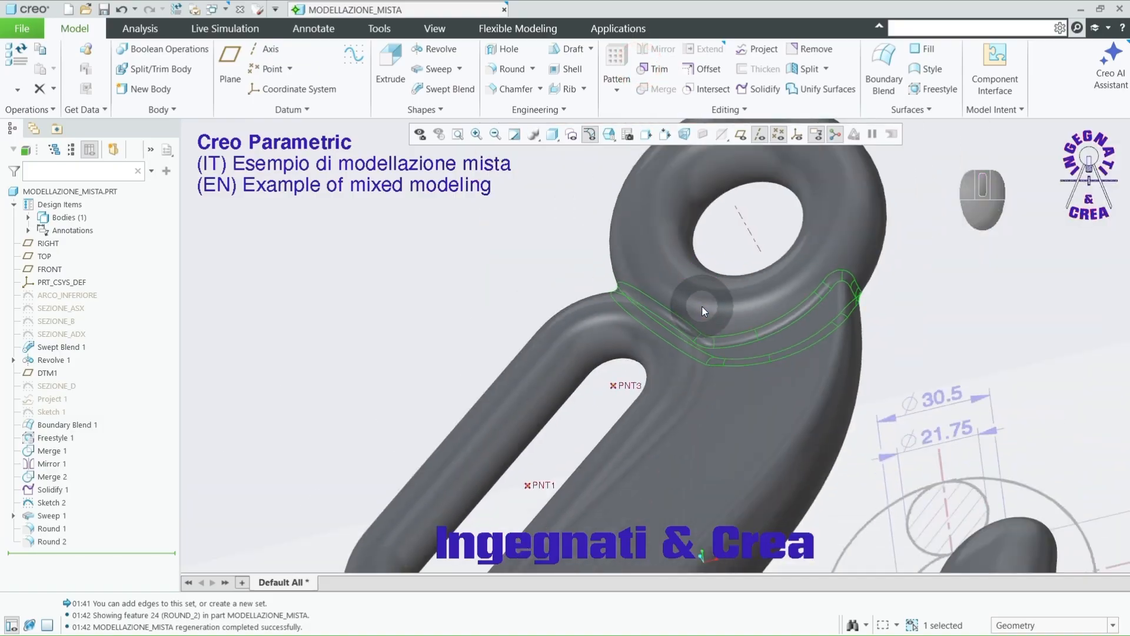
pyautogui.moveTo(618, 298); pyautogui.dragTo(681, 319, button='middle')
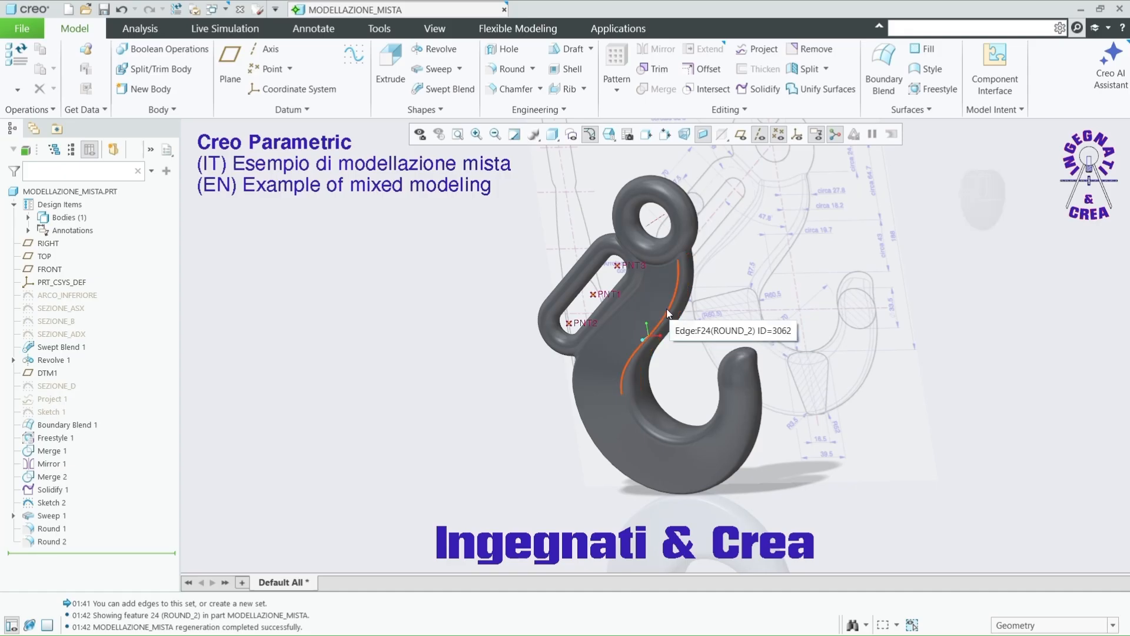
pyautogui.click(422, 385)
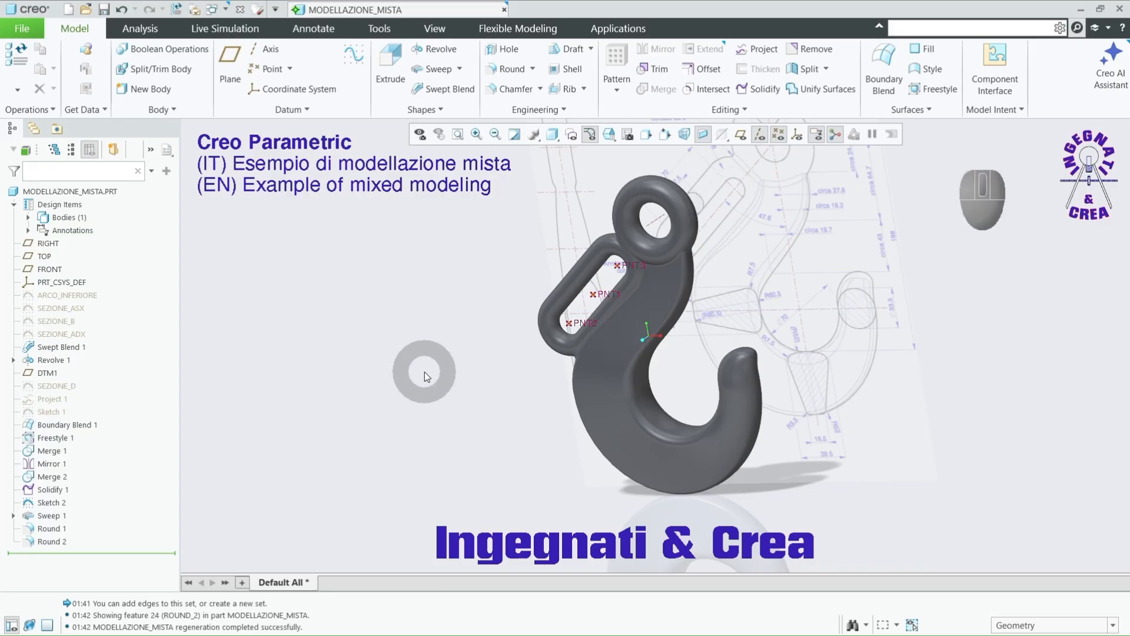
# Step: Create a datum axis through the curved surface at the lower rounded end of the swept link
pyautogui.click(262, 52)
pyautogui.scroll(-5, 517, 290)
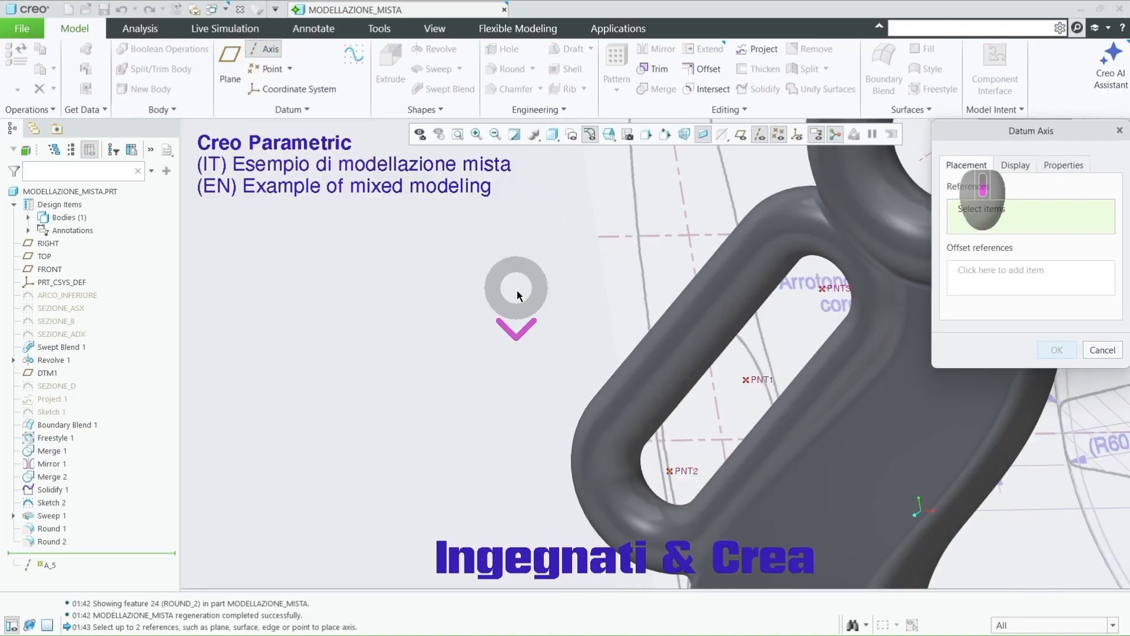
pyautogui.click(639, 509)
pyautogui.moveTo(638, 510); pyautogui.dragTo(593, 520, button='middle')
pyautogui.scroll(3, 474, 467)
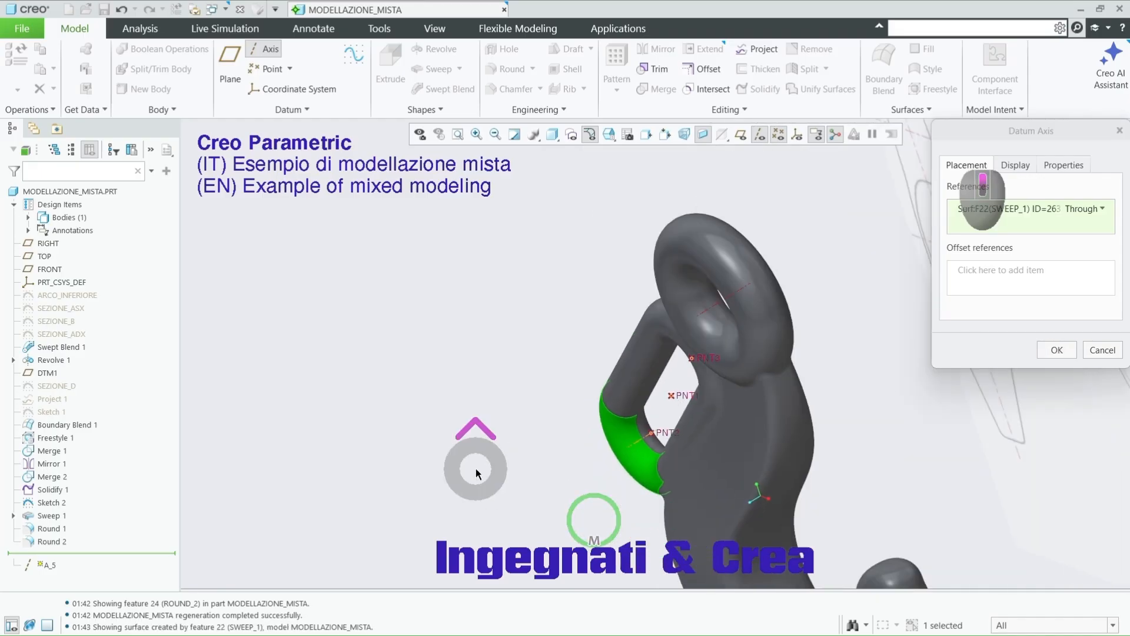
pyautogui.middleClick(510, 386)
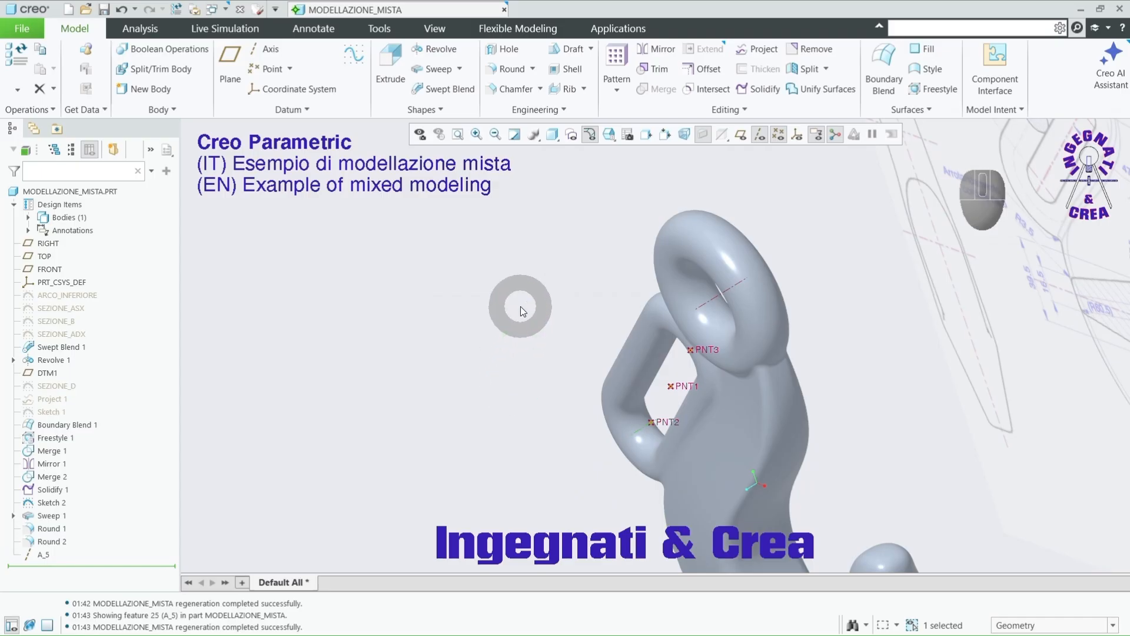
# Step: Create a datum axis through the curved surface at the link's upper rounded end, next to the ring
pyautogui.click(520, 305)
pyautogui.click(269, 48)
pyautogui.moveTo(537, 306); pyautogui.dragTo(666, 321, button='middle')
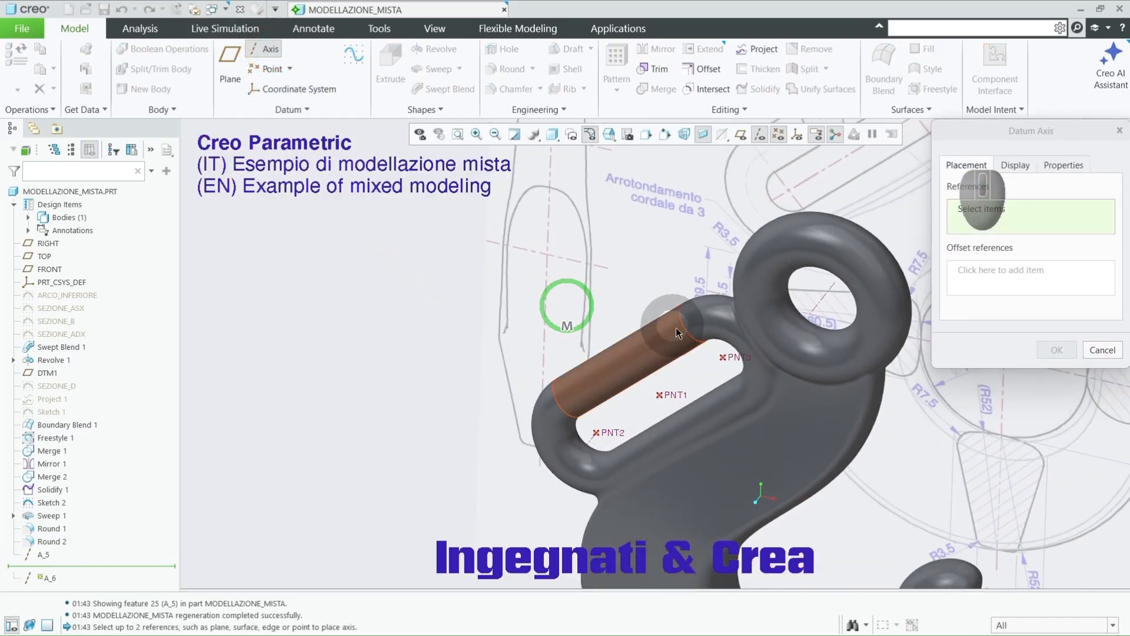
pyautogui.click(725, 339)
pyautogui.moveTo(725, 340); pyautogui.dragTo(596, 316, button='middle')
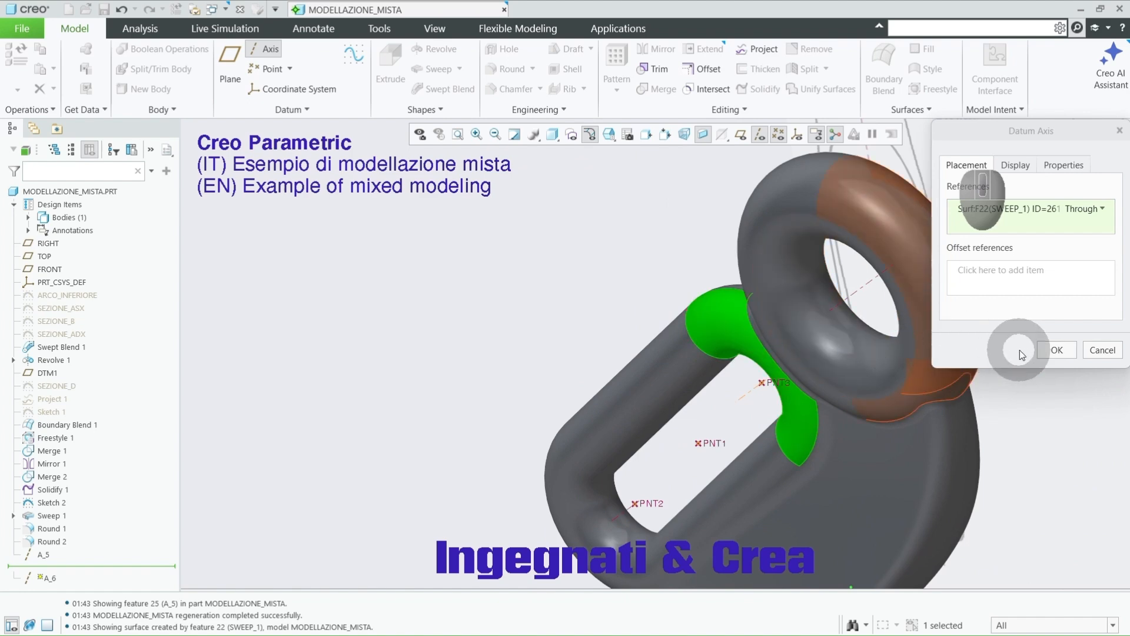
pyautogui.click(1049, 350)
pyautogui.click(641, 267)
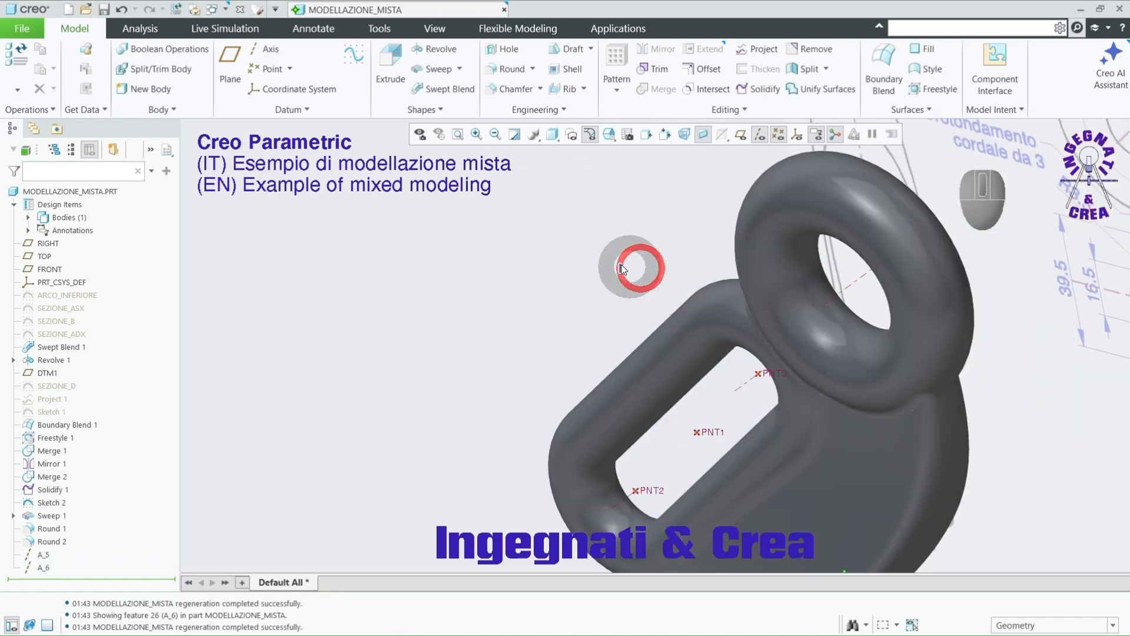
# Step: Create a datum axis at the center of the hook's inner arc edge
pyautogui.scroll(2, 532, 251)
pyautogui.click(266, 49)
pyautogui.scroll(3, 332, 177)
pyautogui.click(514, 371)
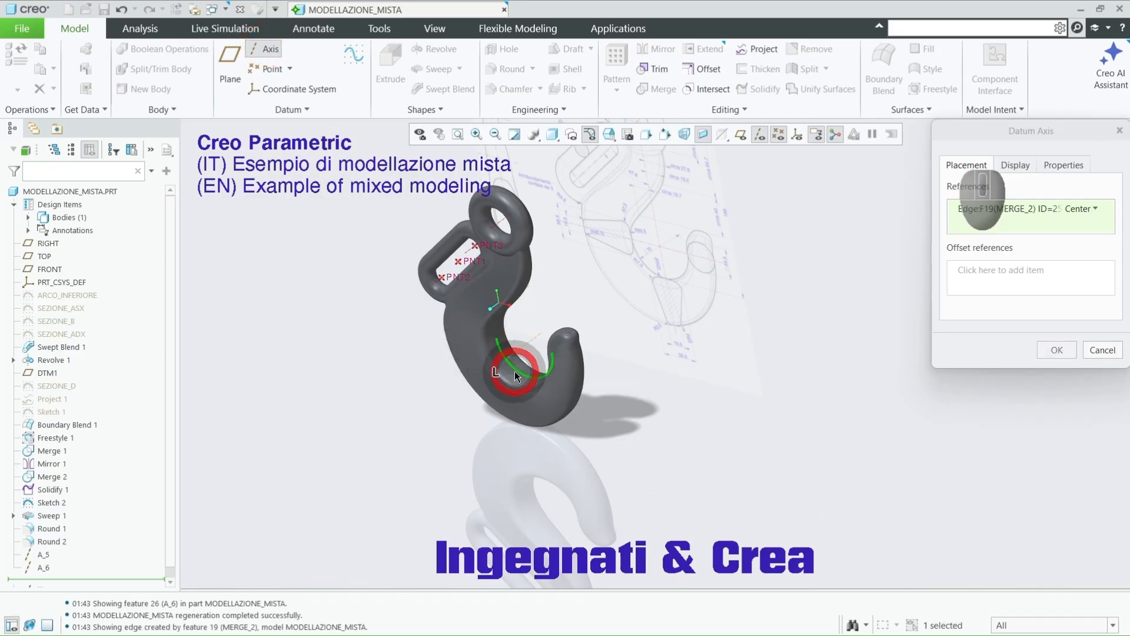
pyautogui.scroll(-3, 513, 371)
pyautogui.moveTo(513, 370)
pyautogui.mouseDown(button='middle')
pyautogui.moveTo(531, 364)
pyautogui.moveTo(518, 376)
pyautogui.moveTo(518, 366)
pyautogui.mouseUp(button='middle')
pyautogui.middleClick(278, 364)
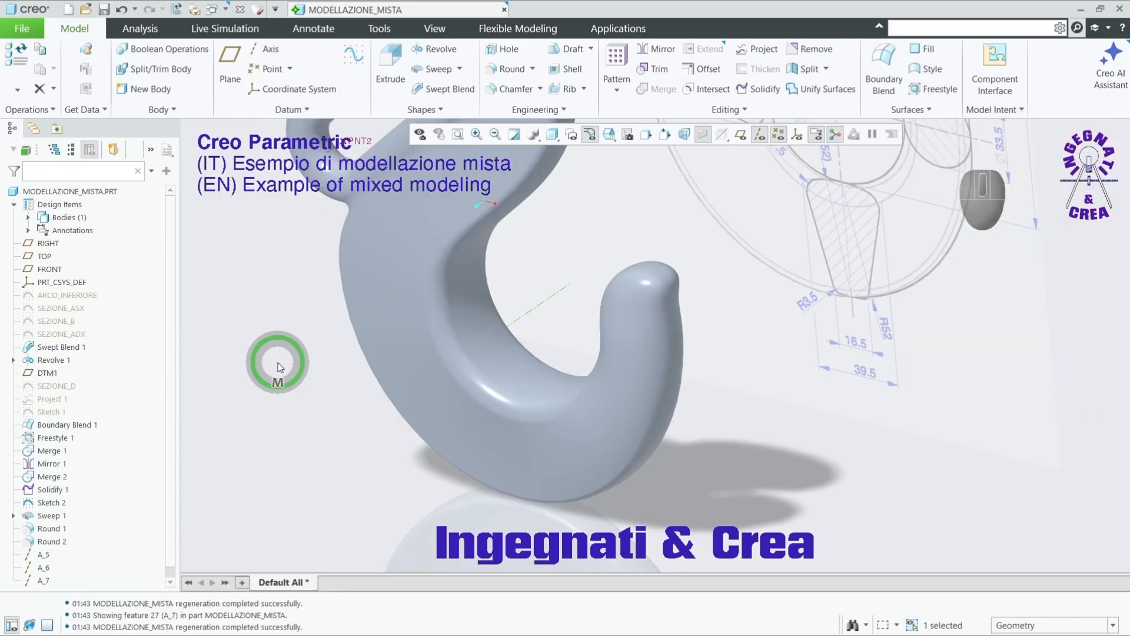
# Step: Hide Sketch 2, the link's racetrack sketch, and save the layer display status
pyautogui.moveTo(278, 362); pyautogui.dragTo(451, 490, button='middle')
pyautogui.press('F3')
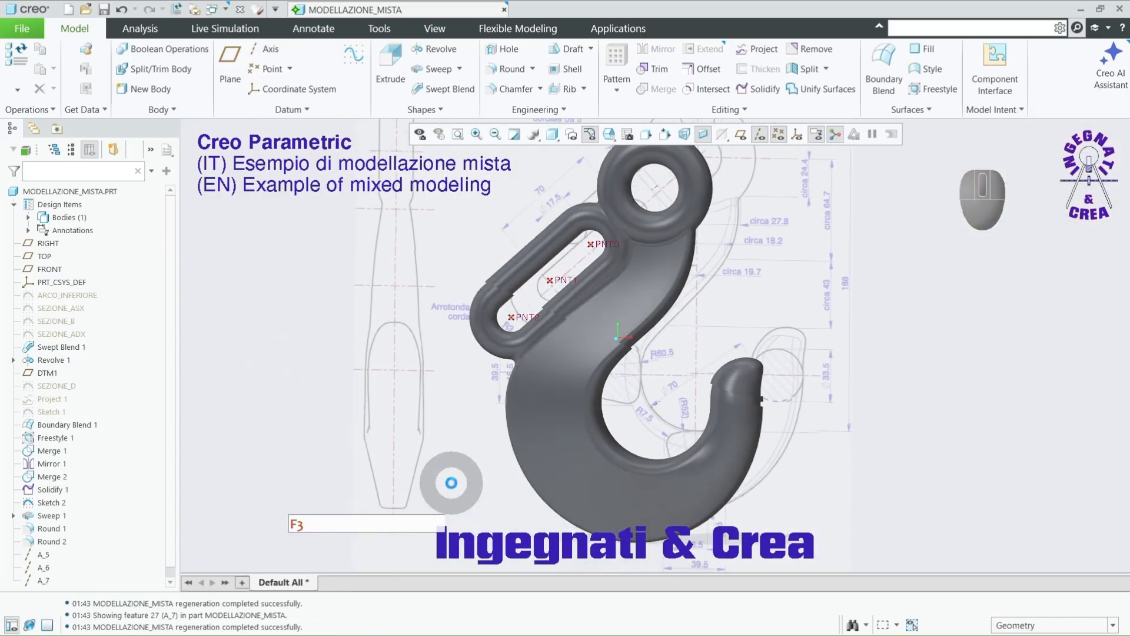
pyautogui.click(50, 503)
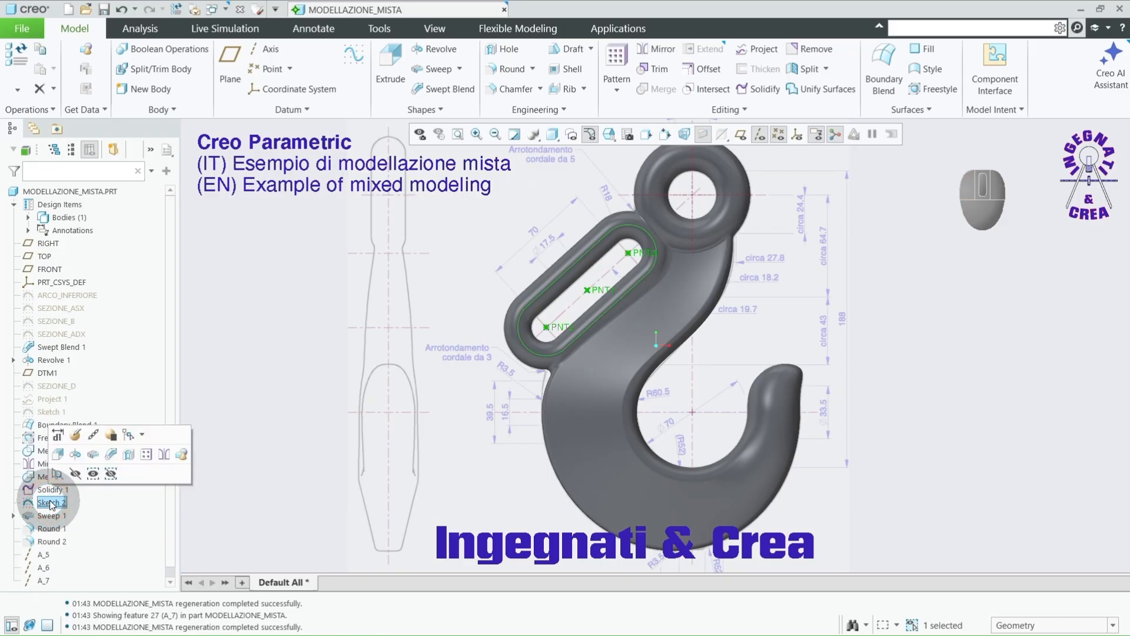
pyautogui.click(75, 473)
pyautogui.click(234, 387)
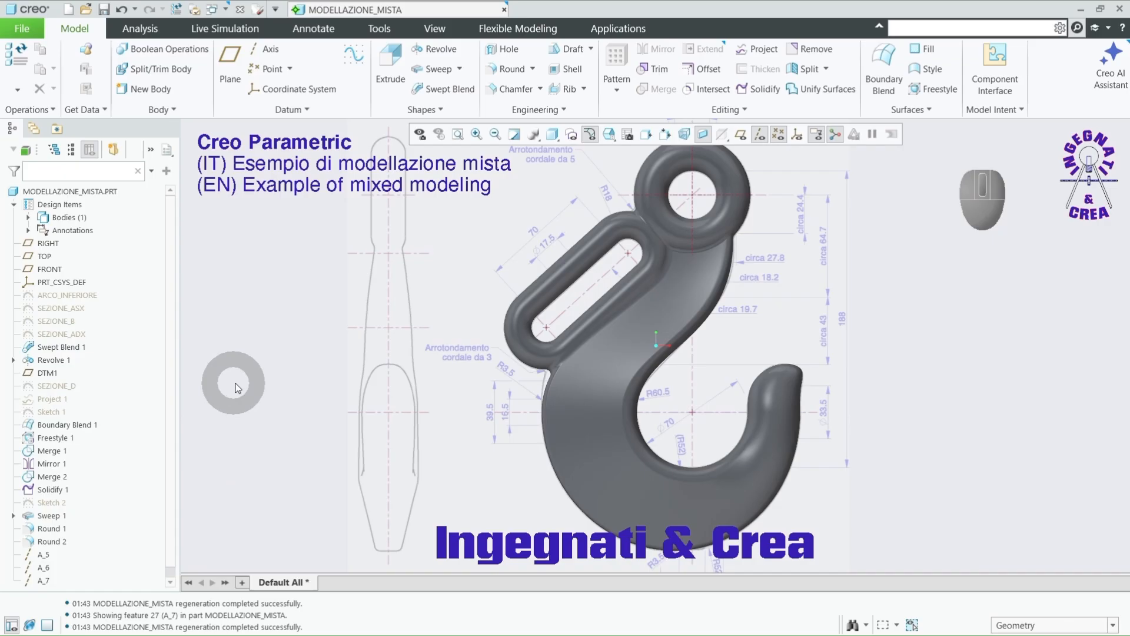
pyautogui.click(443, 37)
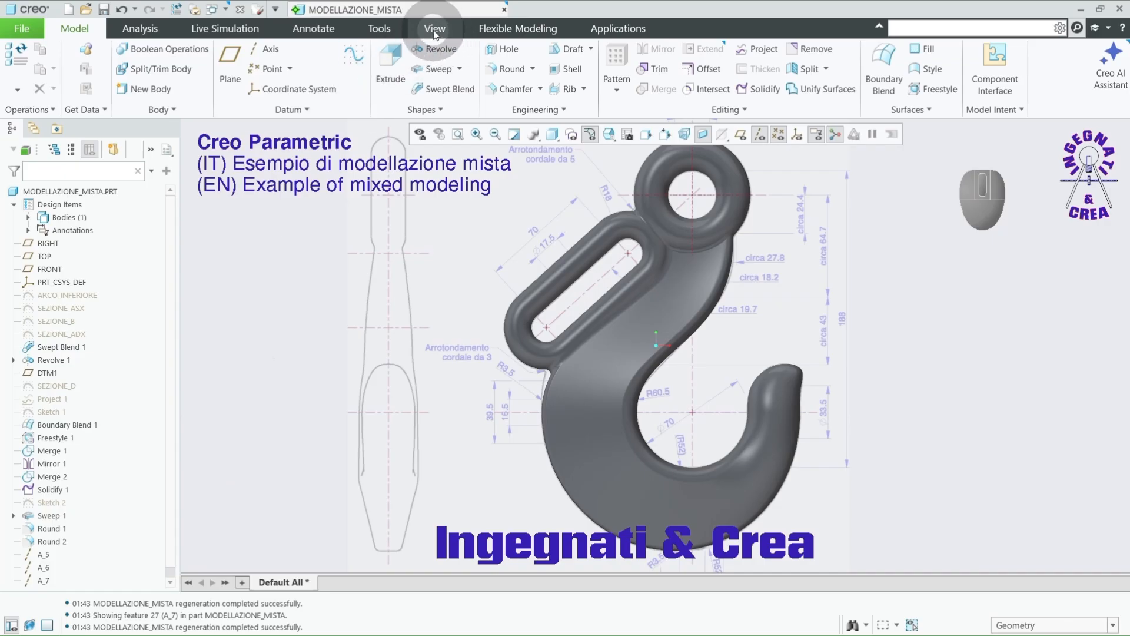
pyautogui.click(433, 29)
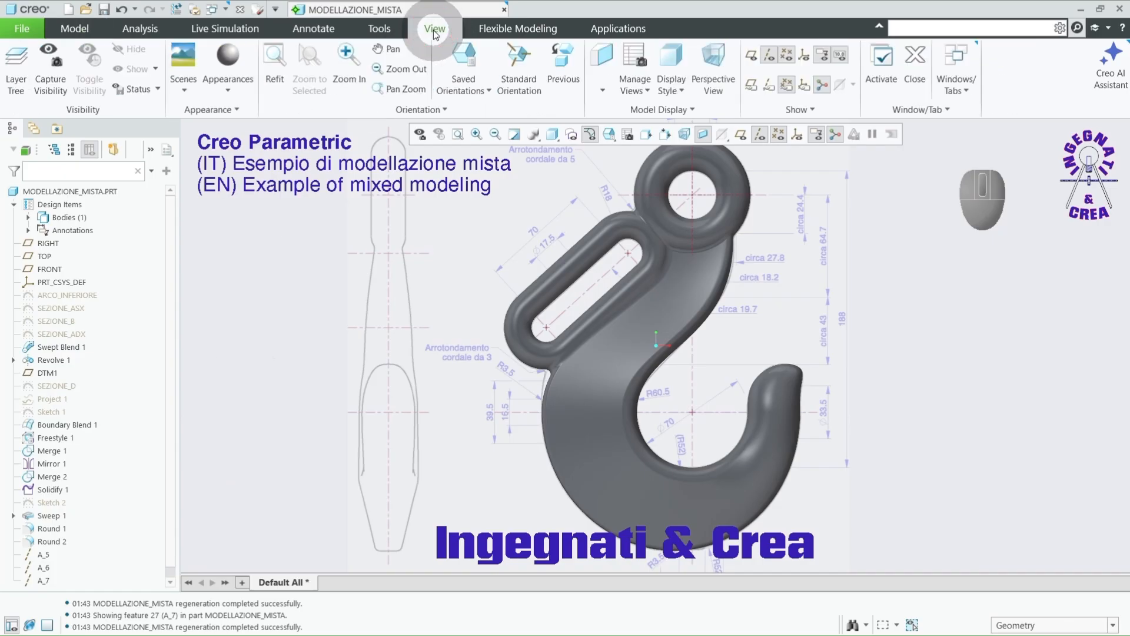
pyautogui.click(138, 90)
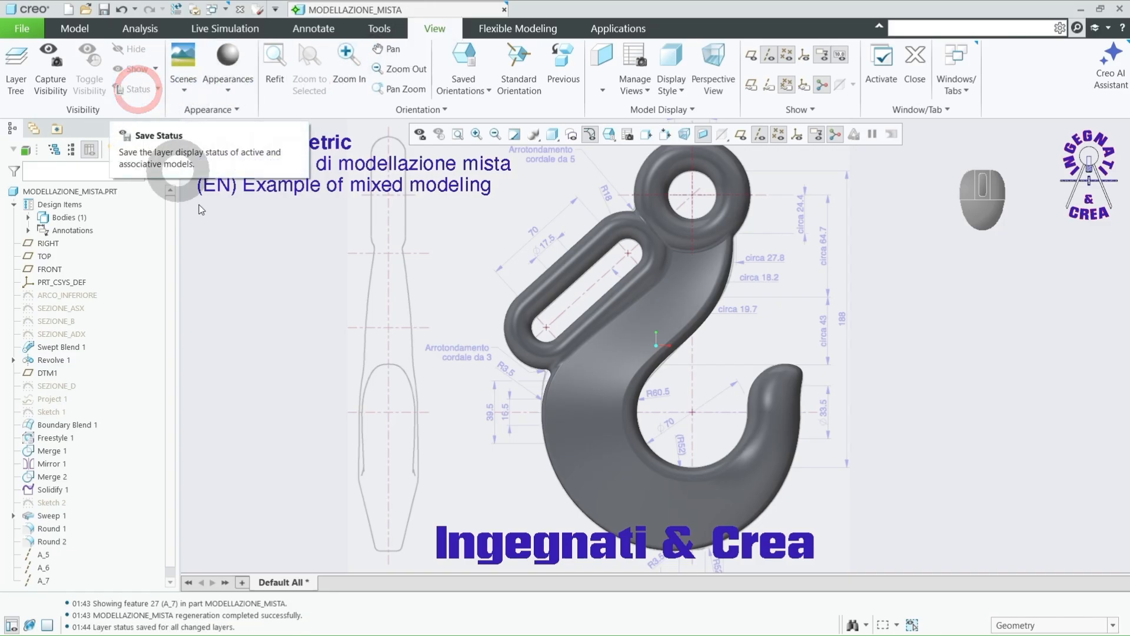
pyautogui.click(74, 30)
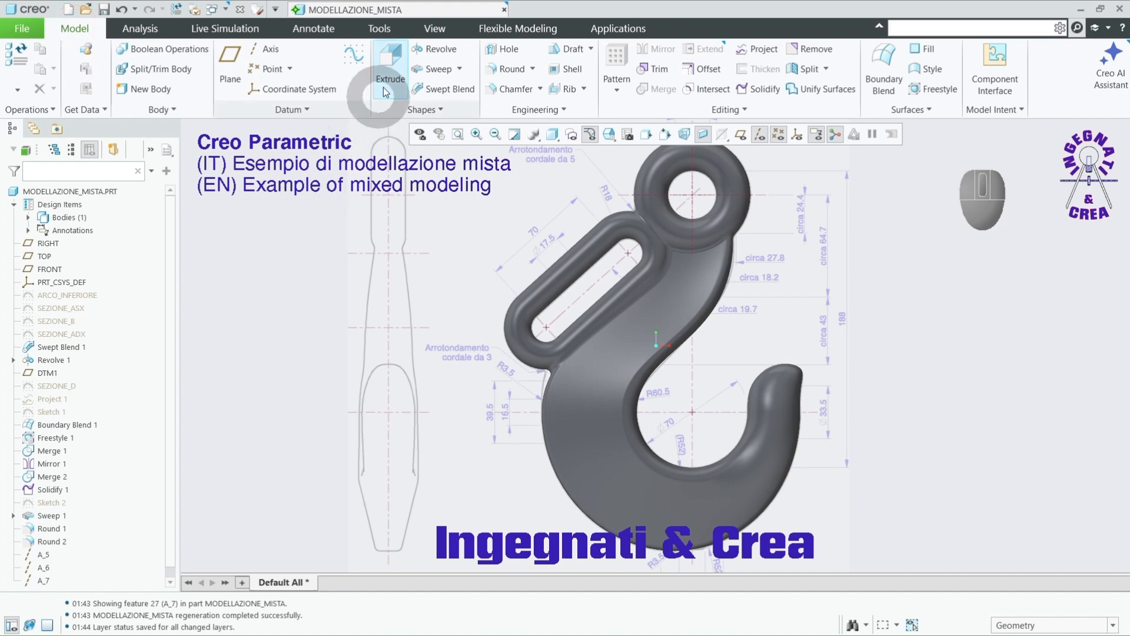
# Step: Create a planar section with Through placement on the TOP datum plane and name it A
pyautogui.click(435, 29)
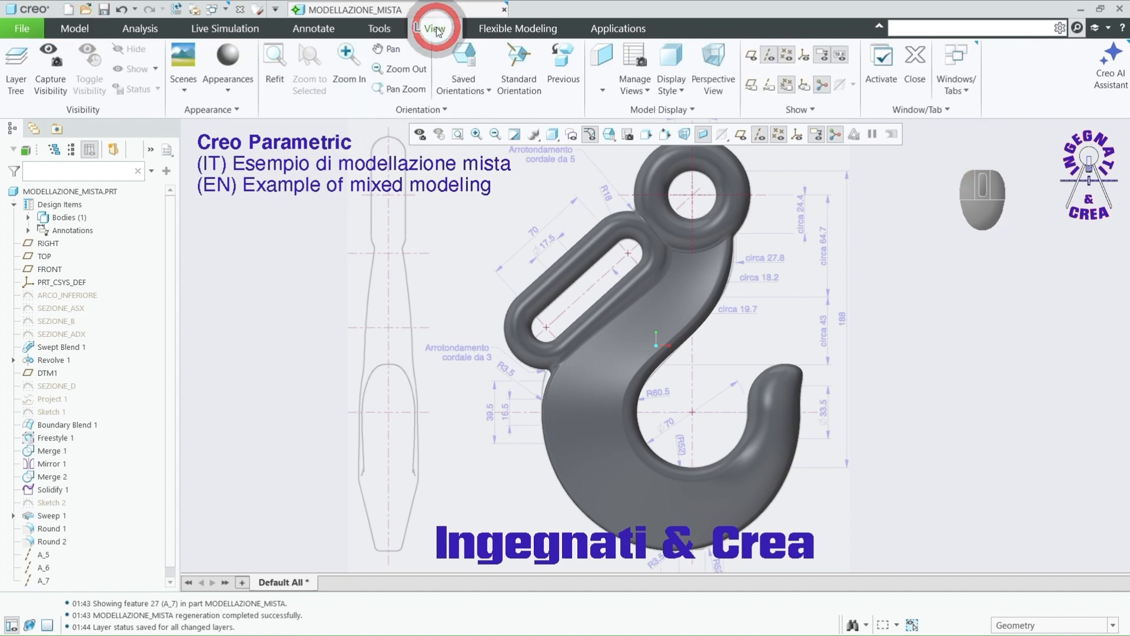
pyautogui.click(601, 64)
pyautogui.click(44, 256)
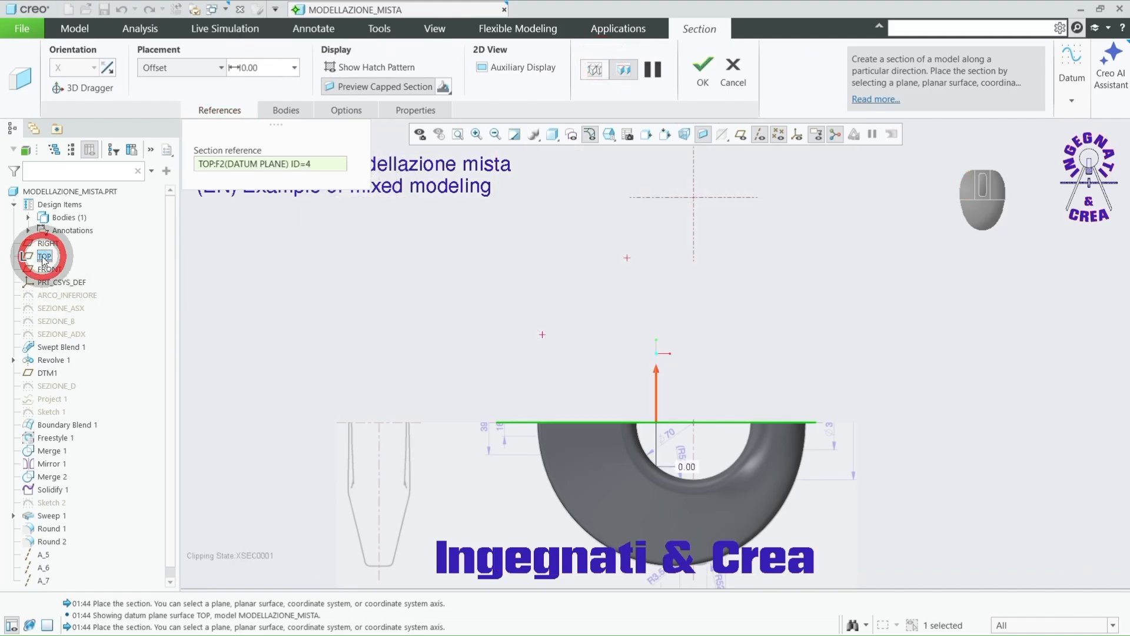
pyautogui.click(222, 71)
pyautogui.click(211, 84)
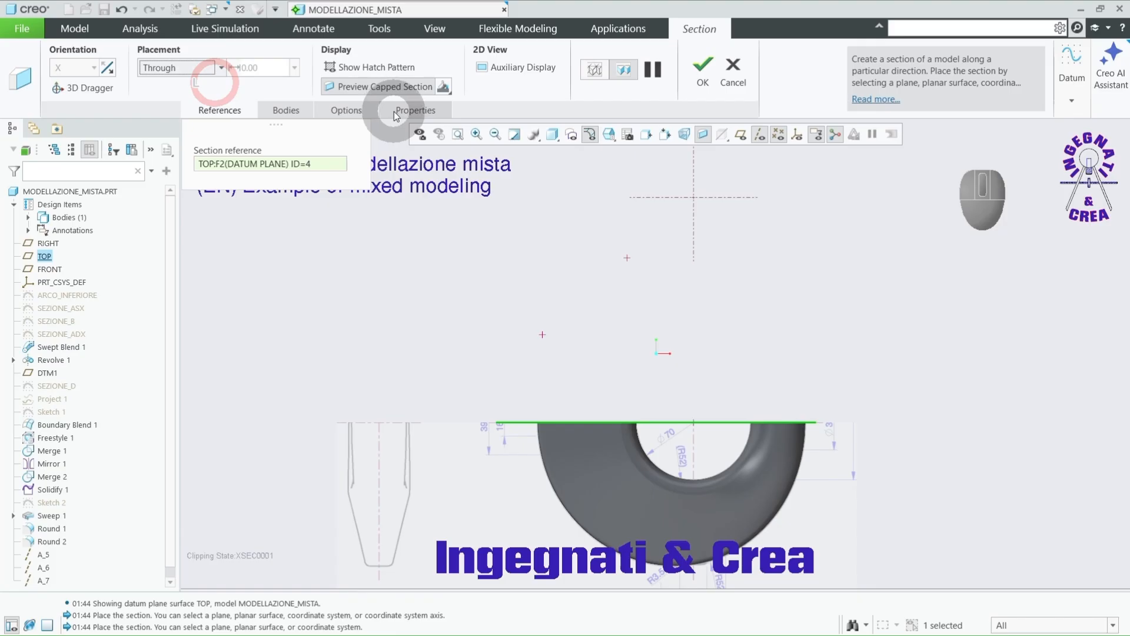
pyautogui.click(413, 110)
pyautogui.doubleClick(414, 156)
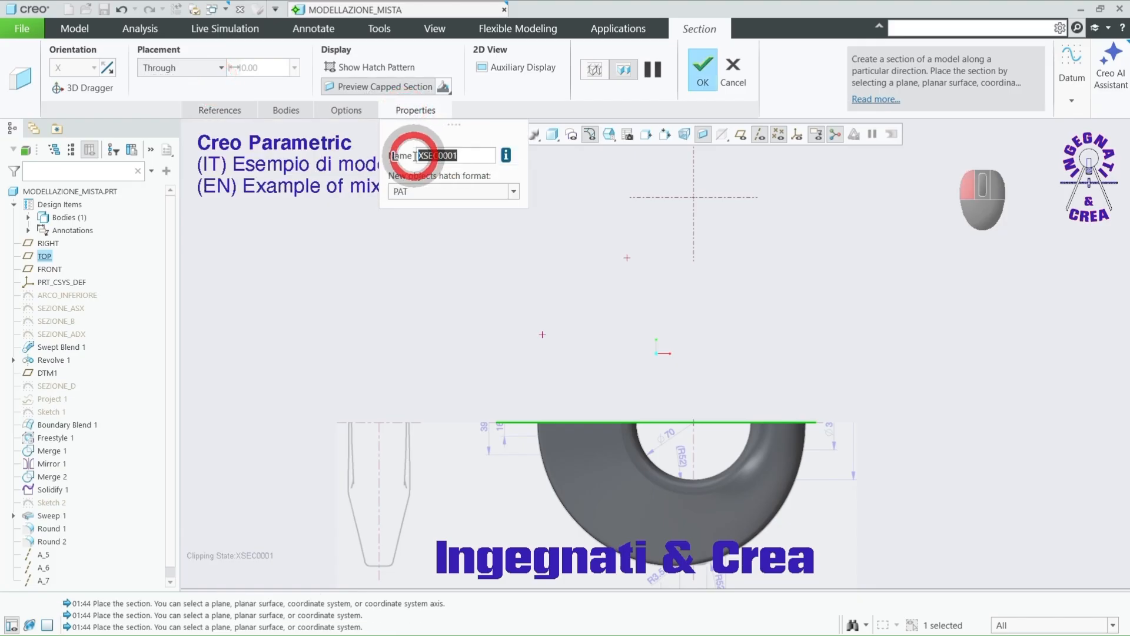
pyautogui.write('A')
pyautogui.press('Return')
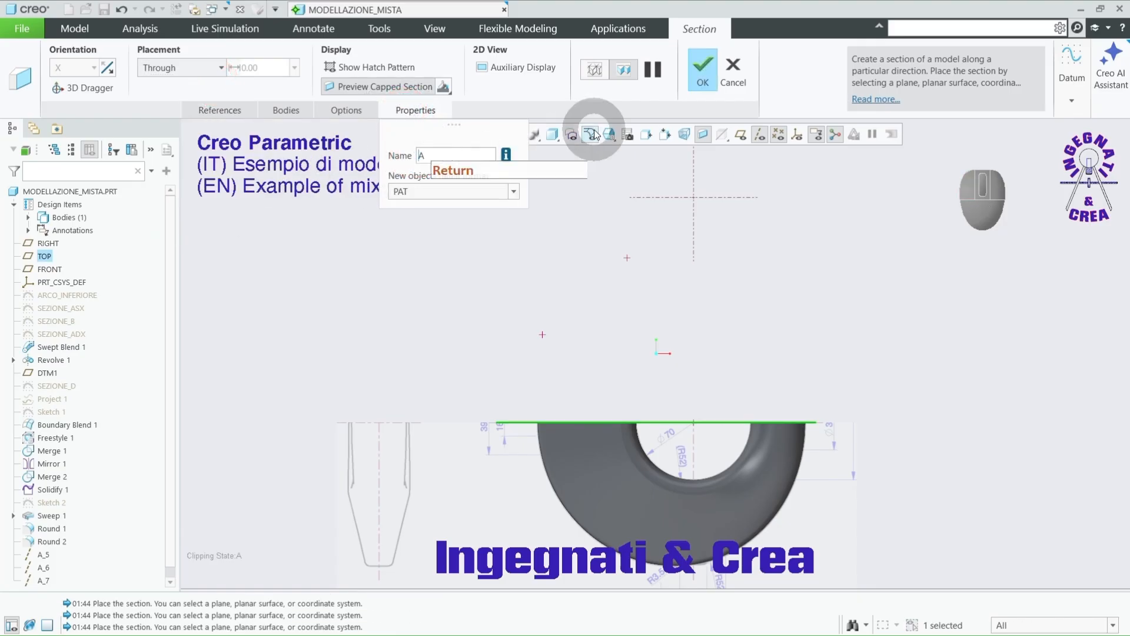
pyautogui.click(710, 71)
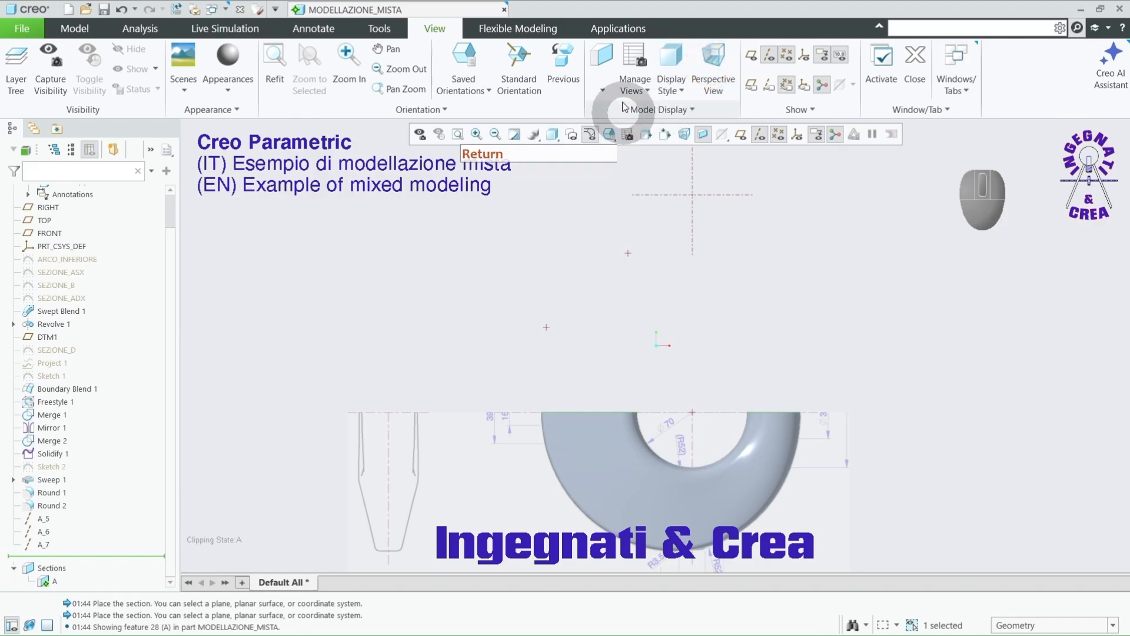
# Step: Create a second planar section with Through placement on the RIGHT datum plane and name it B
pyautogui.click(608, 56)
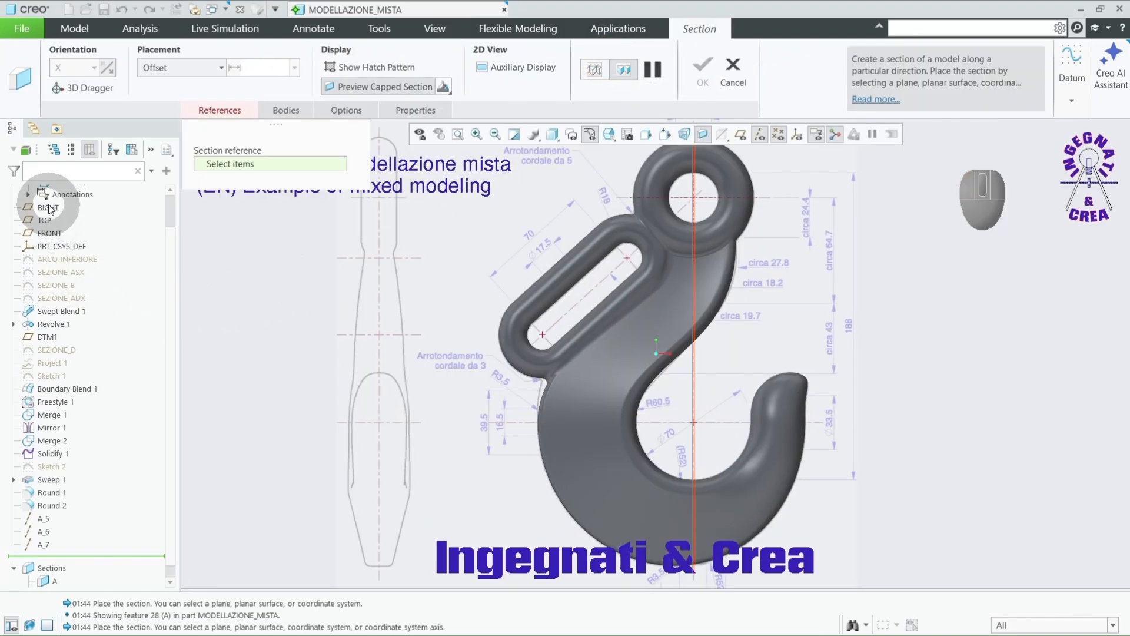
pyautogui.click(194, 67)
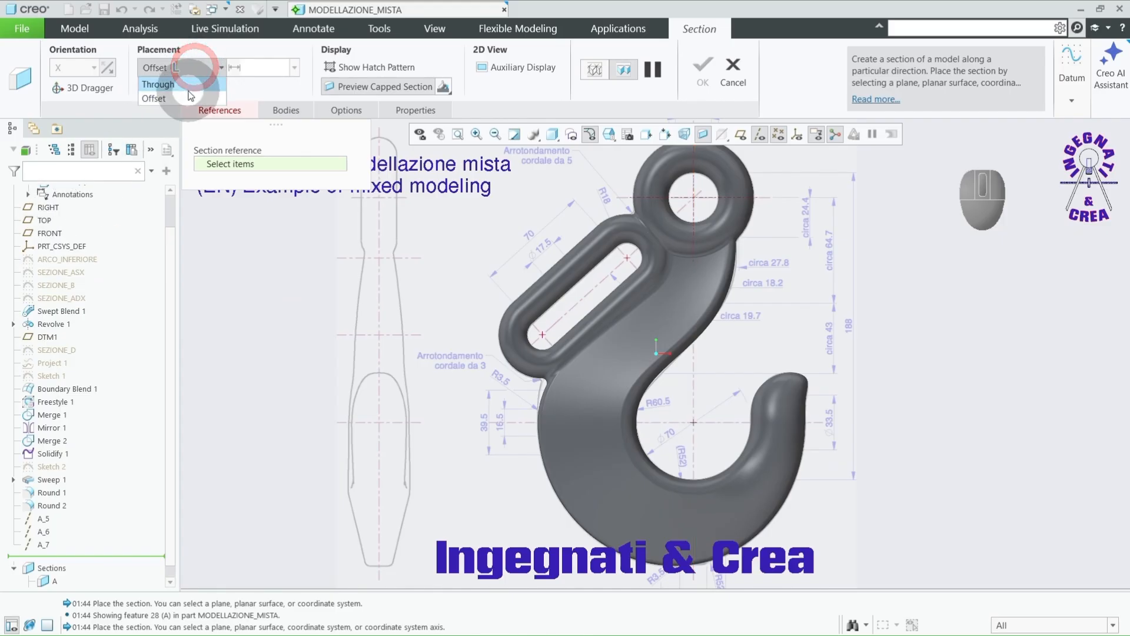
pyautogui.click(182, 89)
pyautogui.click(50, 208)
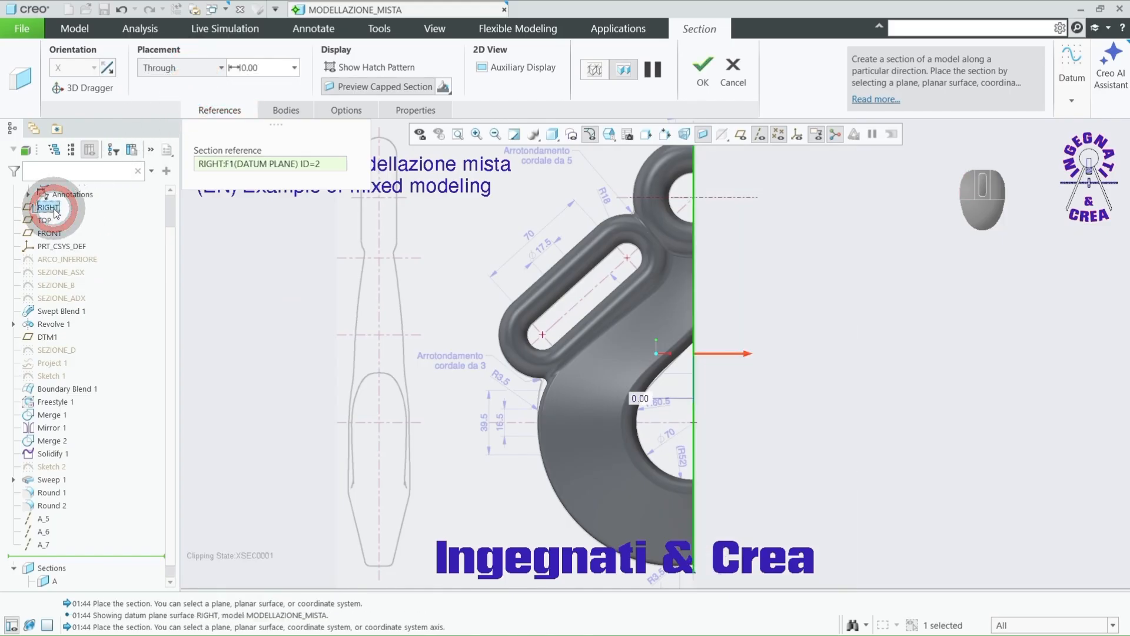
pyautogui.click(412, 110)
pyautogui.moveTo(457, 151); pyautogui.dragTo(394, 158)
pyautogui.write('B')
pyautogui.press('Return')
pyautogui.click(707, 69)
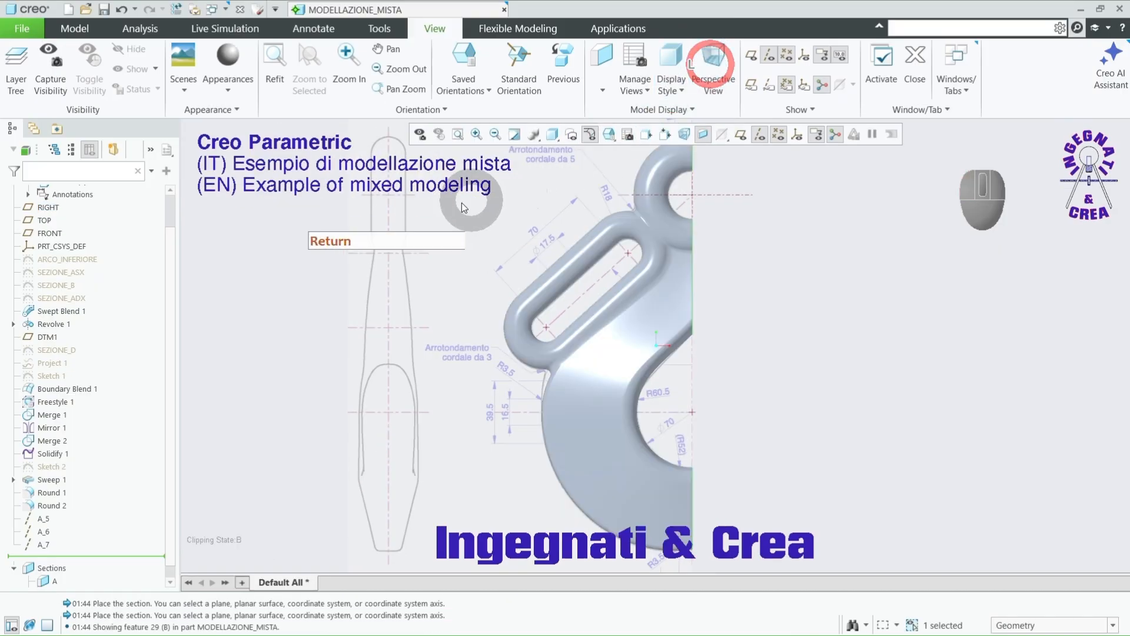
# Step: Deactivate section B to display the whole hook unclipped
pyautogui.click(253, 259)
pyautogui.click(52, 581)
pyautogui.click(59, 517)
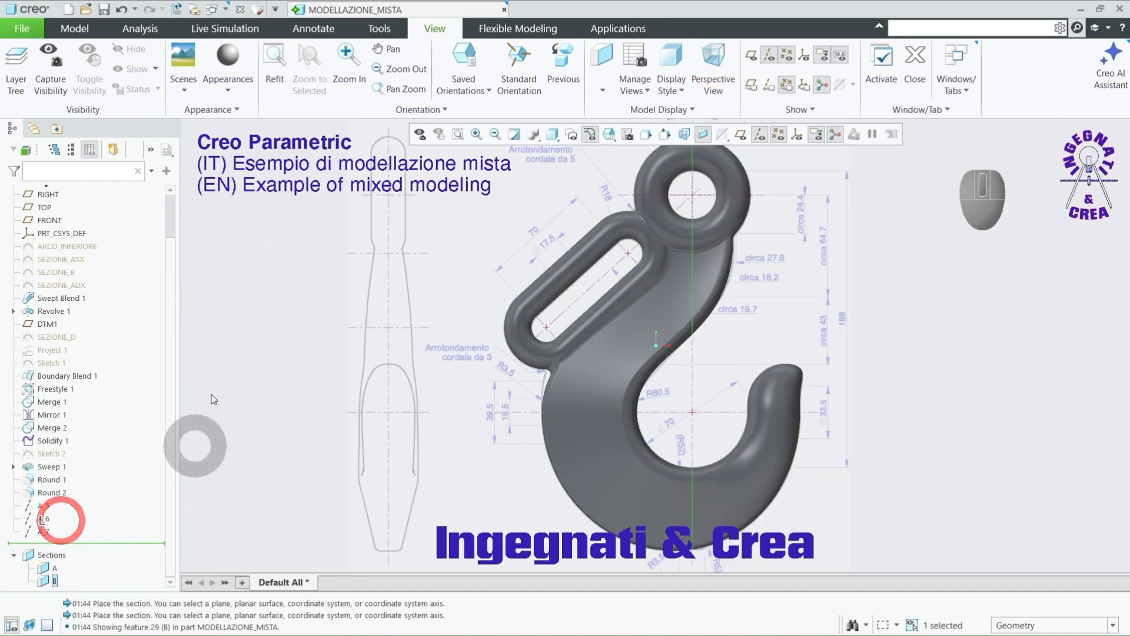
pyautogui.click(233, 357)
pyautogui.moveTo(234, 360); pyautogui.dragTo(256, 356, button='middle')
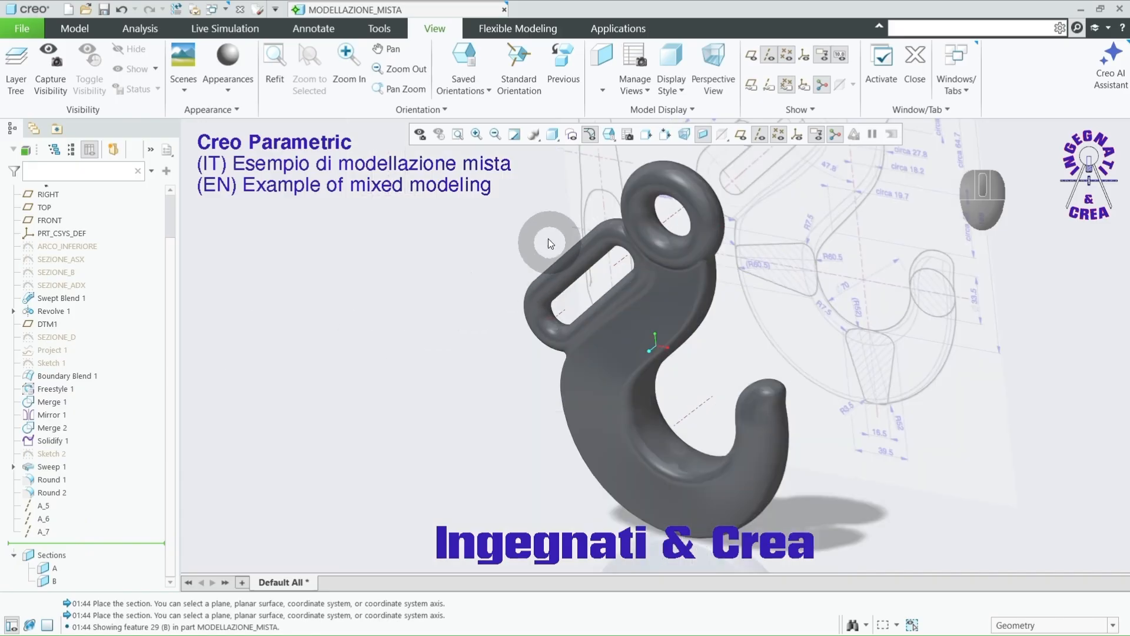
# Step: Show the hidden racetrack sketch, Sketch 2, in the model again
pyautogui.click(75, 28)
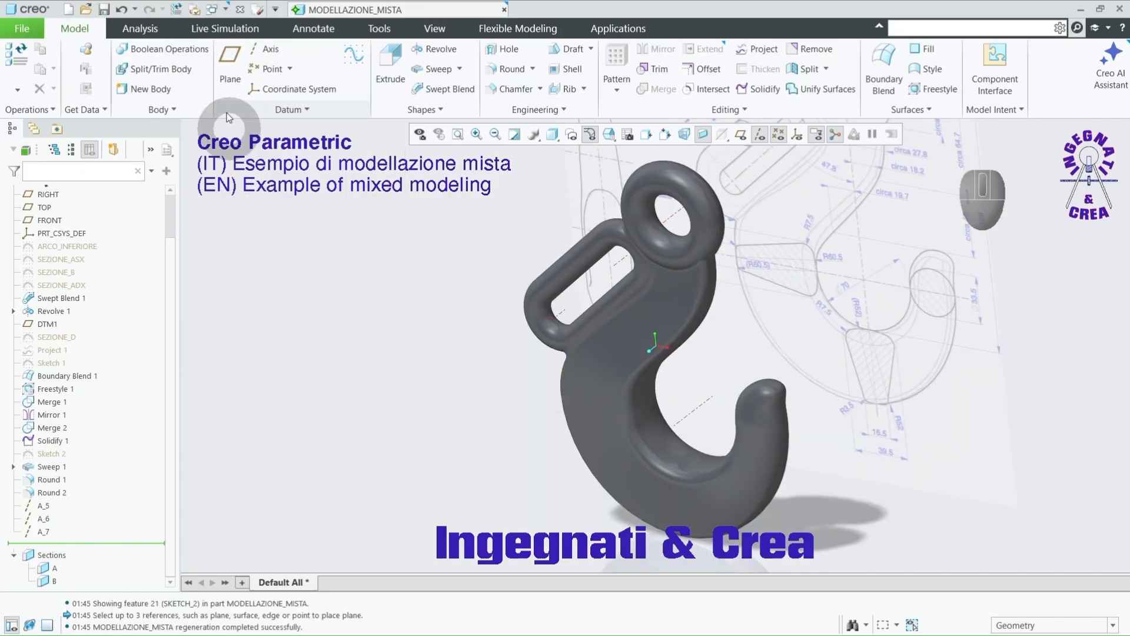
pyautogui.click(230, 59)
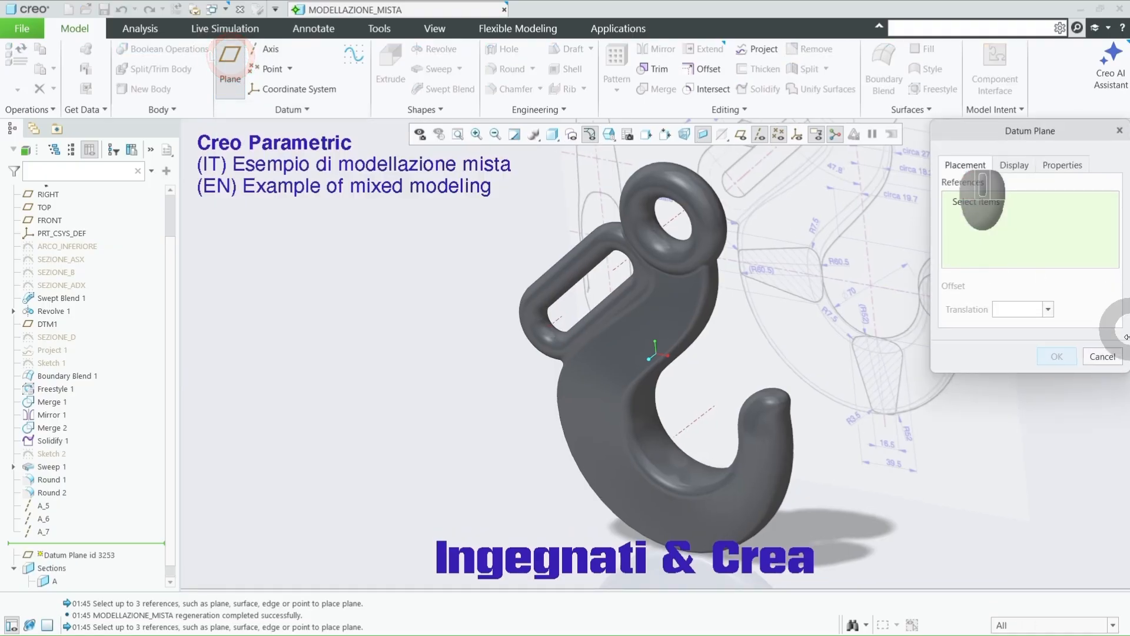
pyautogui.click(1103, 356)
pyautogui.click(61, 466)
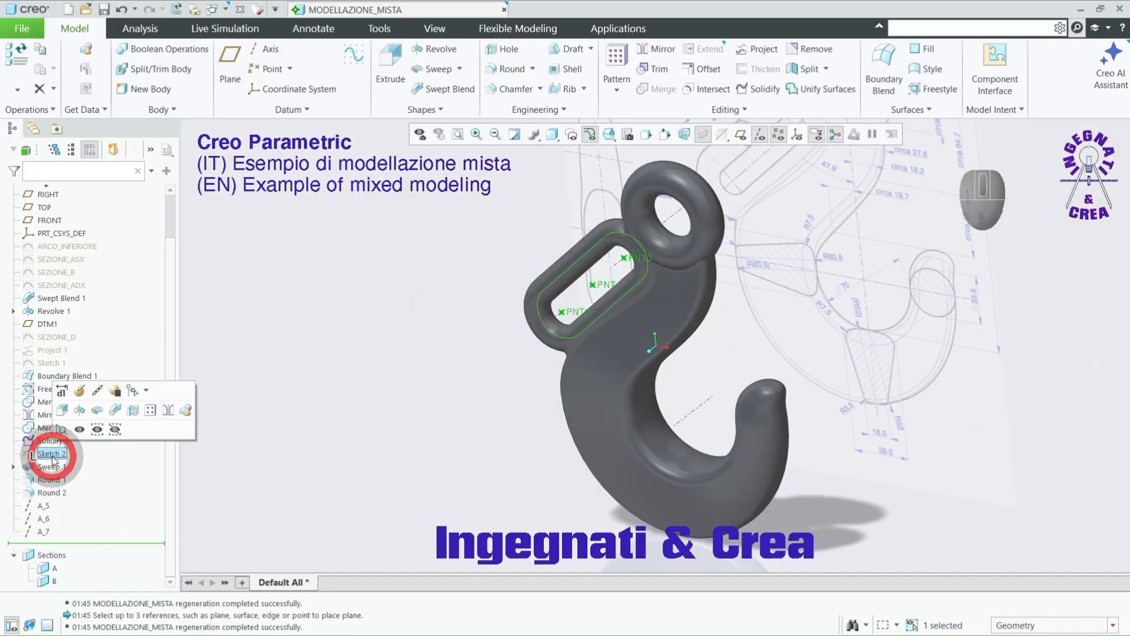
pyautogui.click(80, 425)
pyautogui.click(285, 430)
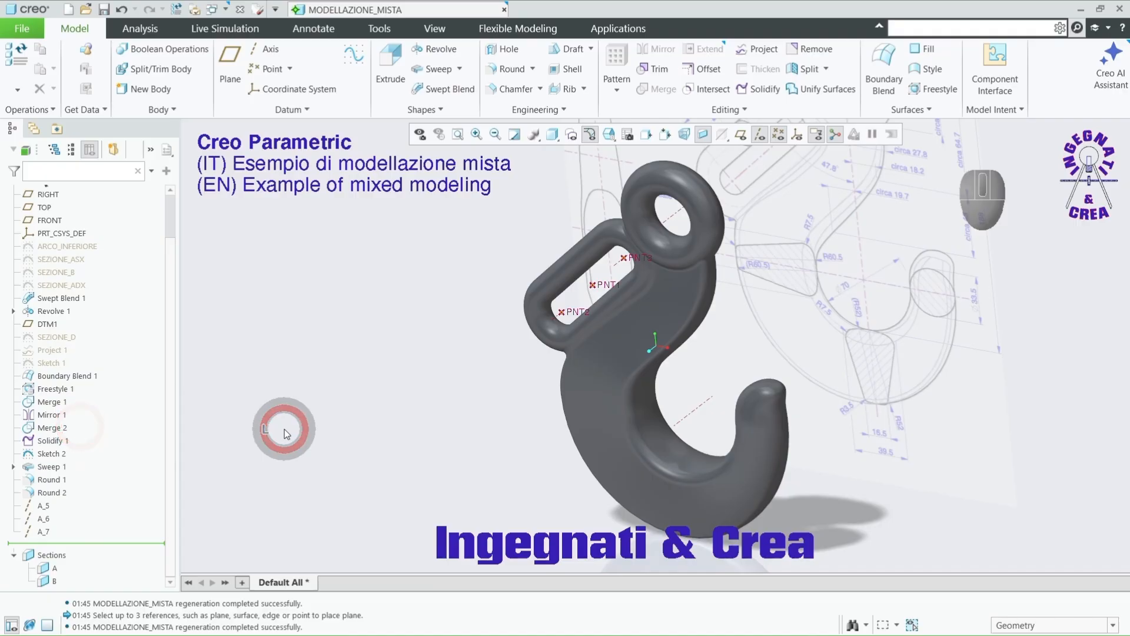
# Step: Create a datum plane through axis A_7 and normal to the outer straight line of the racetrack sketch, Sketch 2
pyautogui.click(230, 59)
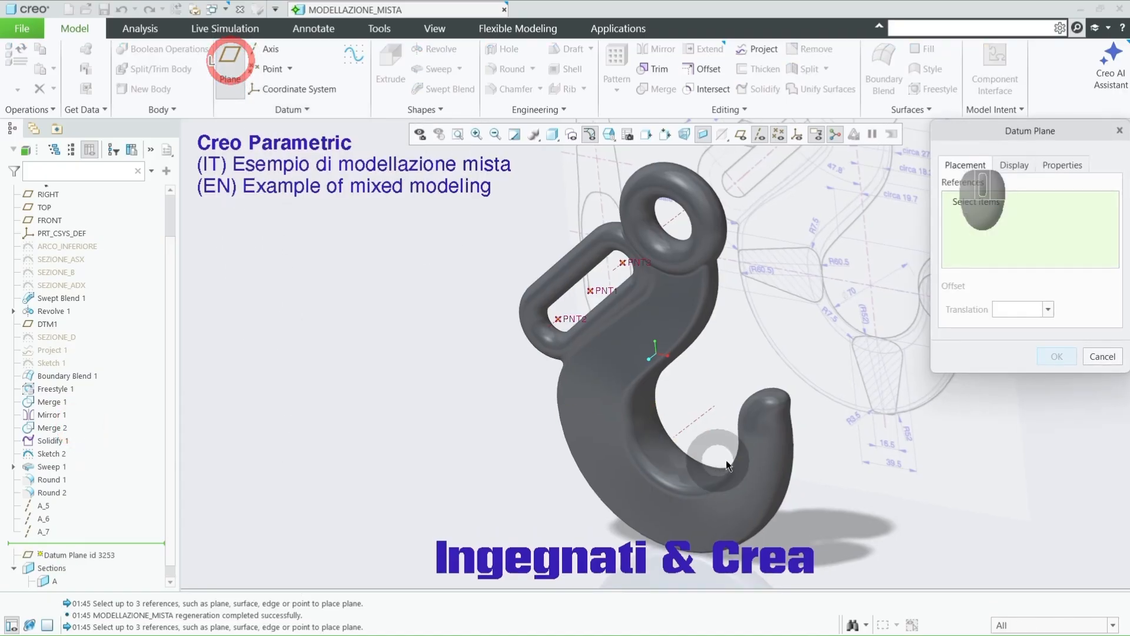
pyautogui.click(699, 424)
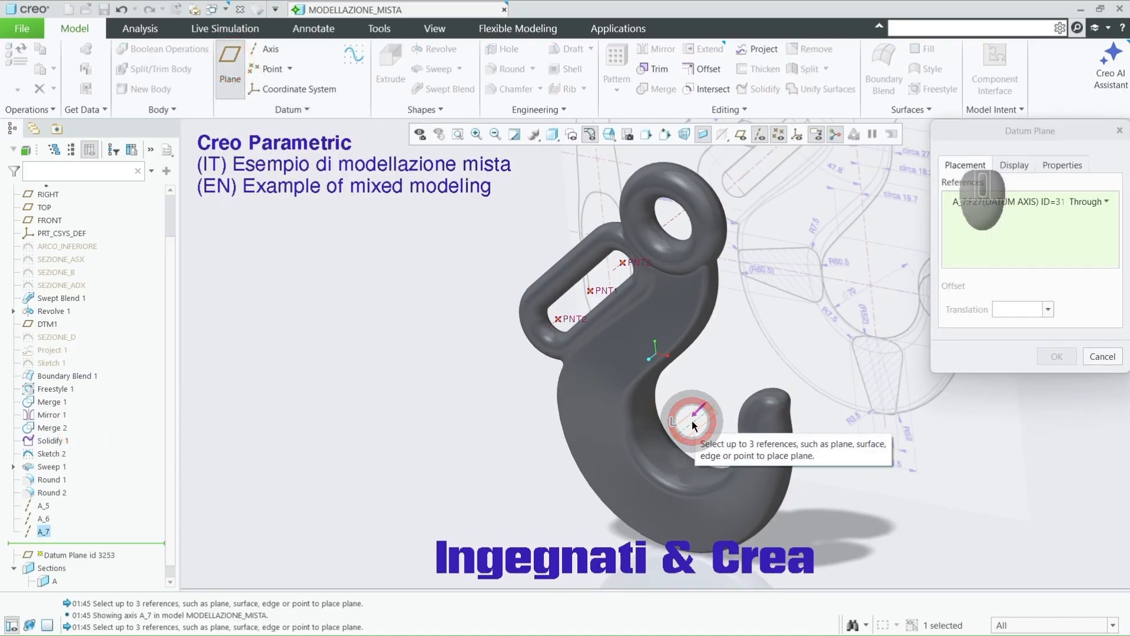
pyautogui.hotkey('ctrl', '4')
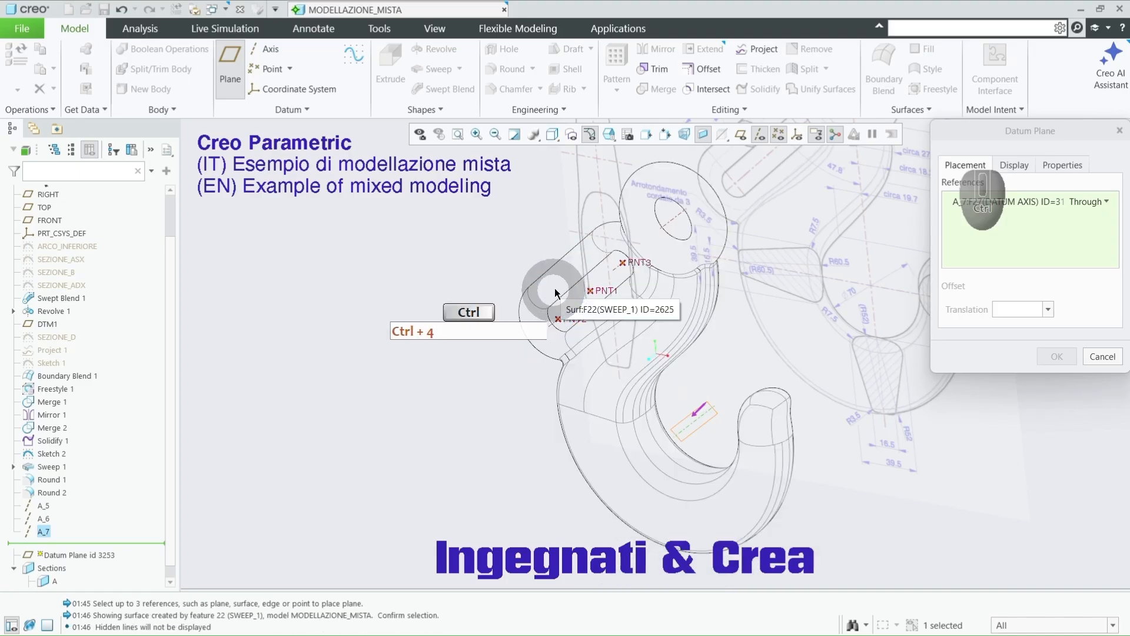
pyautogui.hotkey('ctrl', '5')
pyautogui.keyDown('ctrl'); pyautogui.click(564, 281); pyautogui.keyUp('ctrl')
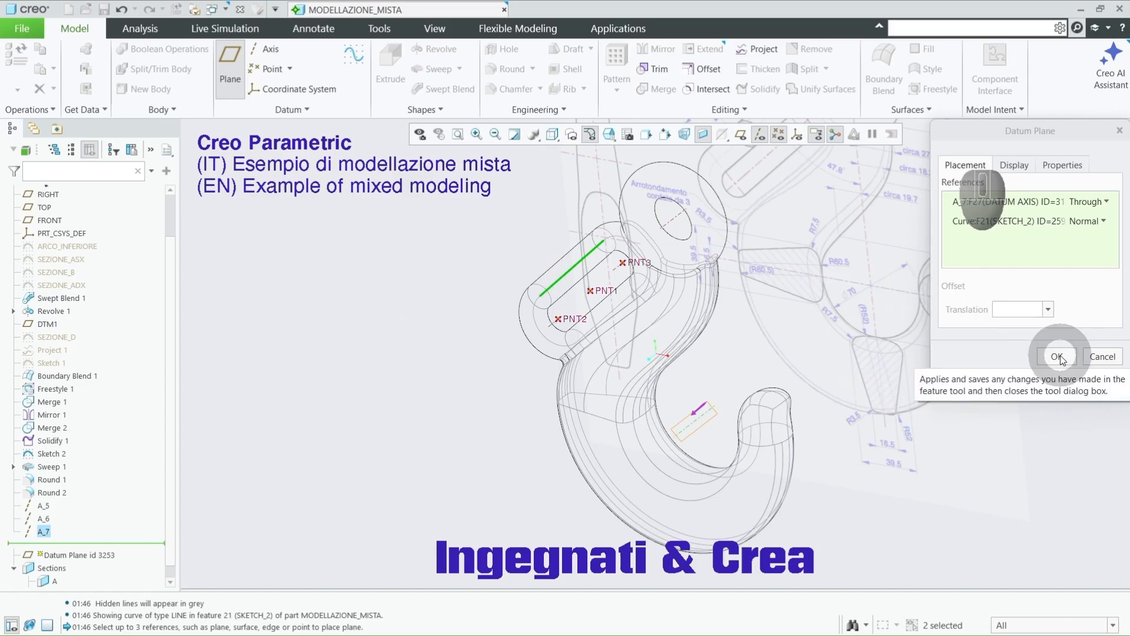
pyautogui.click(1059, 357)
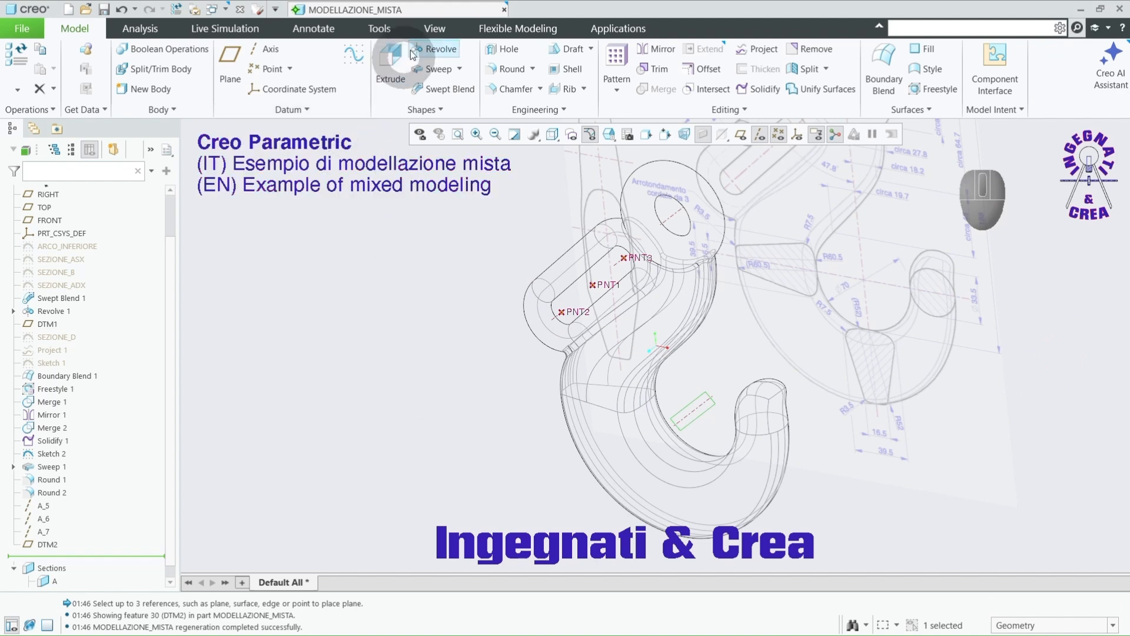
# Step: Create a planar section on datum plane DTM2 and name it C
pyautogui.click(439, 33)
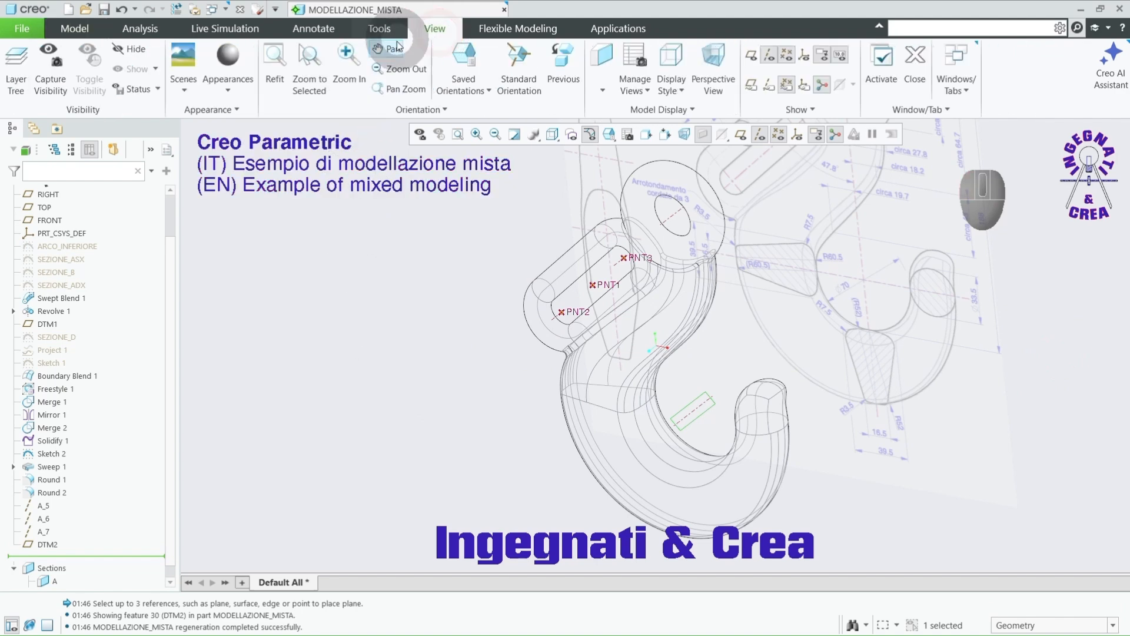
pyautogui.click(602, 57)
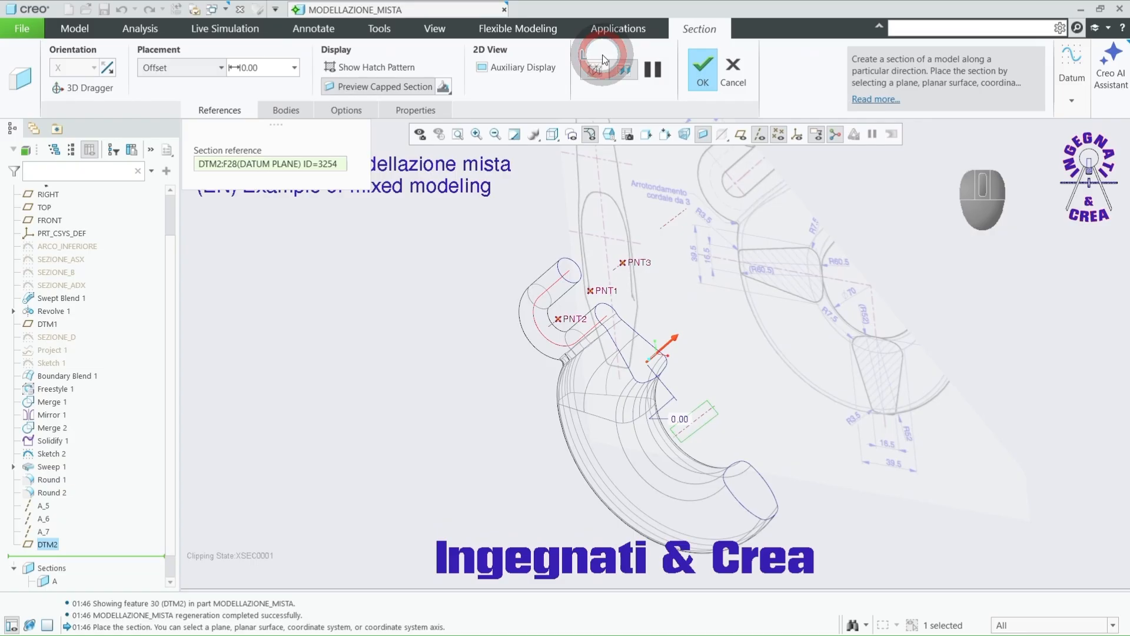
pyautogui.click(415, 110)
pyautogui.doubleClick(411, 155)
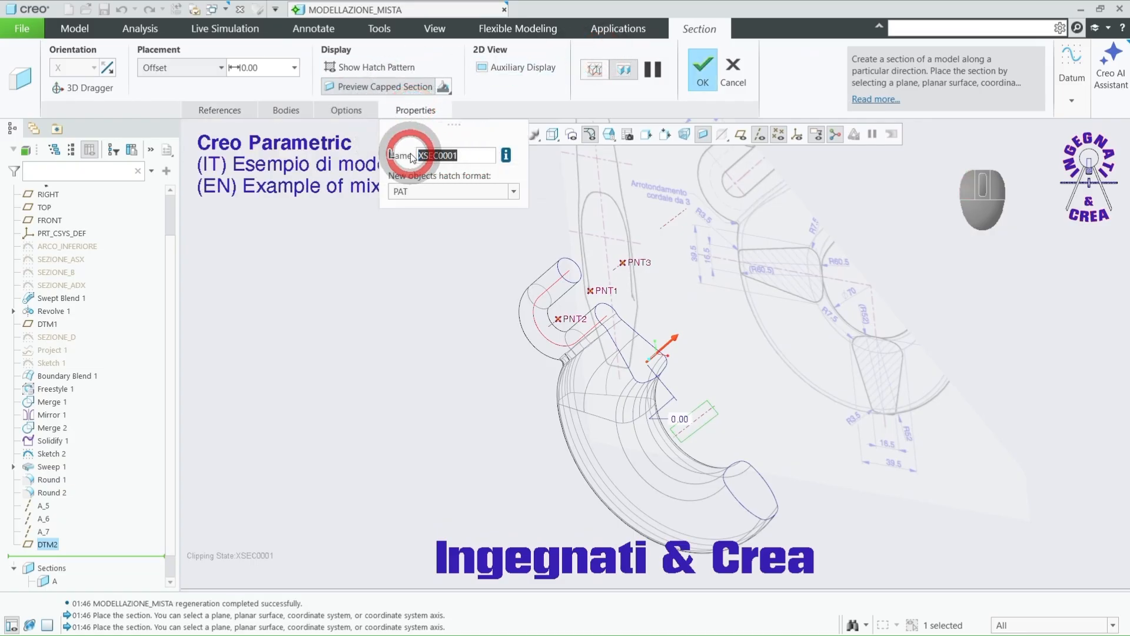
pyautogui.write('C')
pyautogui.press('Return')
pyautogui.click(704, 65)
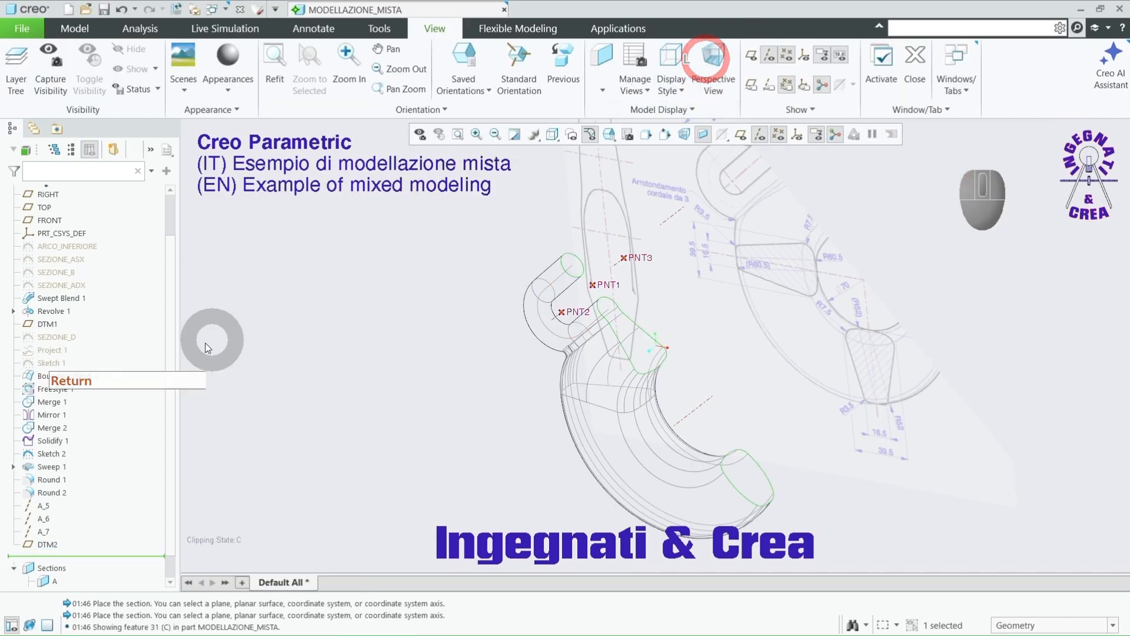
# Step: Deactivate section C and display the whole hook shaded with edges
pyautogui.click(173, 434)
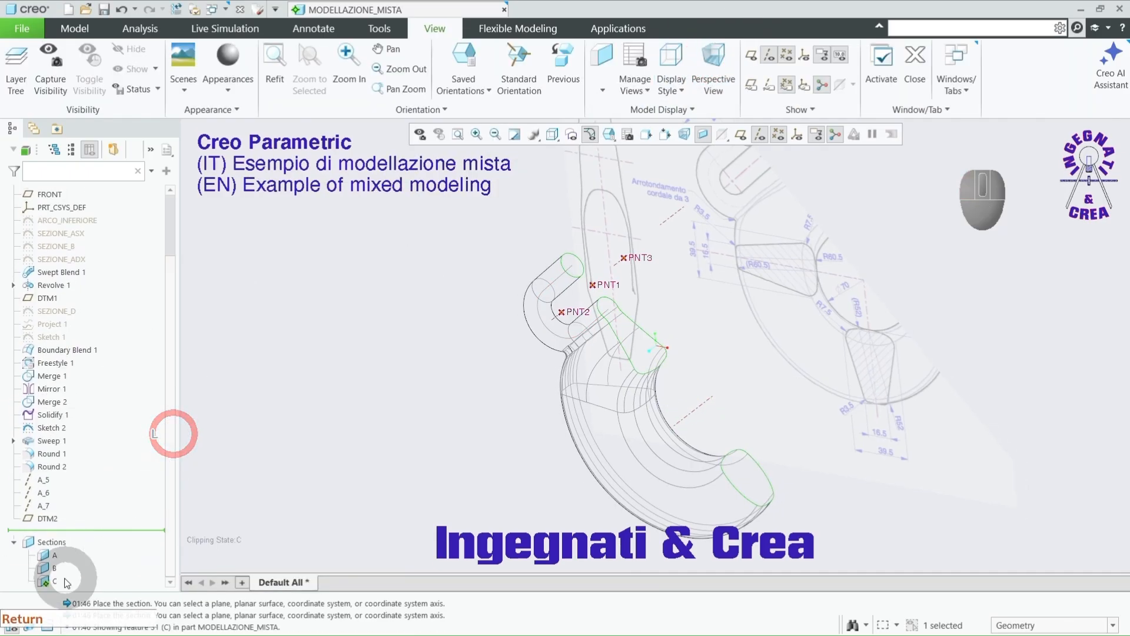
pyautogui.click(43, 581)
pyautogui.click(51, 518)
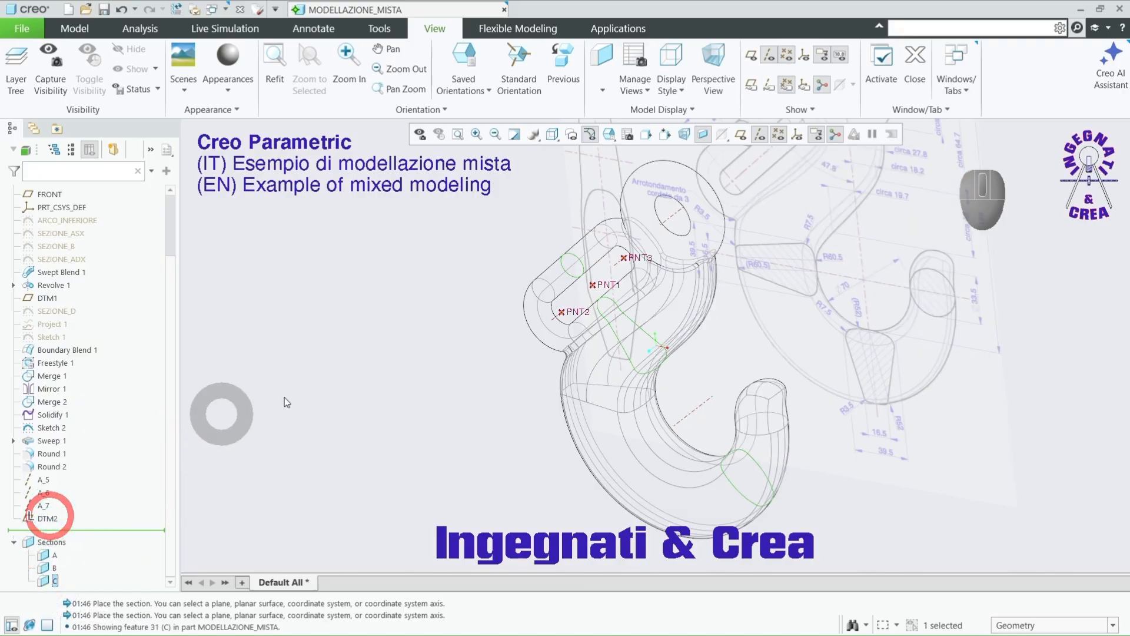
pyautogui.click(357, 387)
pyautogui.hotkey('ctrl', '2')
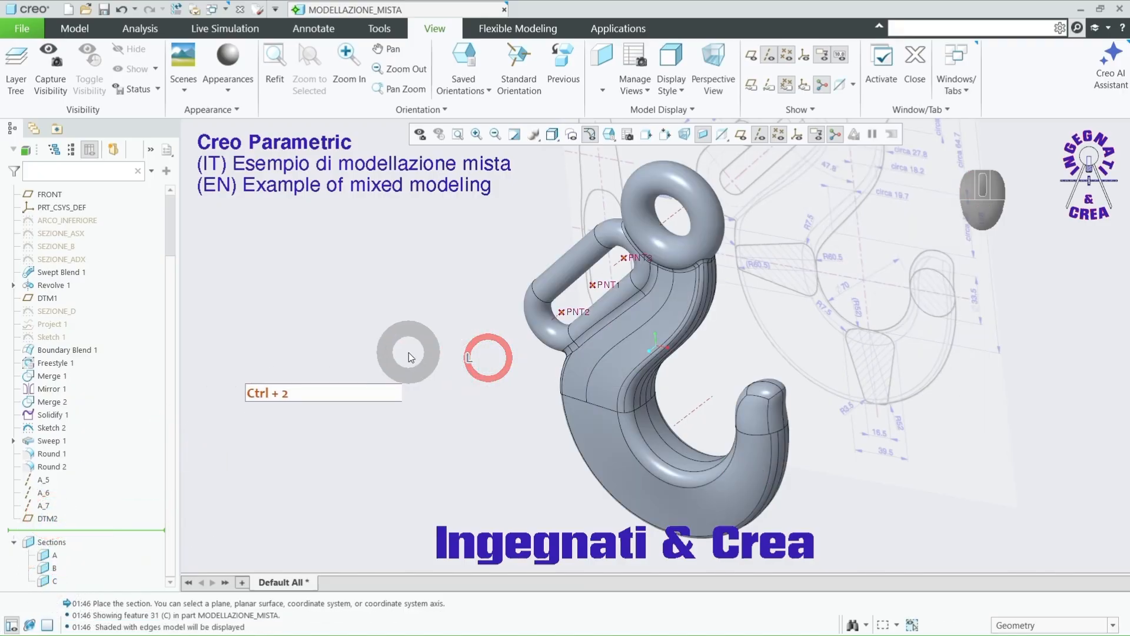
# Step: Hide the reference drawing image behind the hook and apply the image settings
pyautogui.click(632, 112)
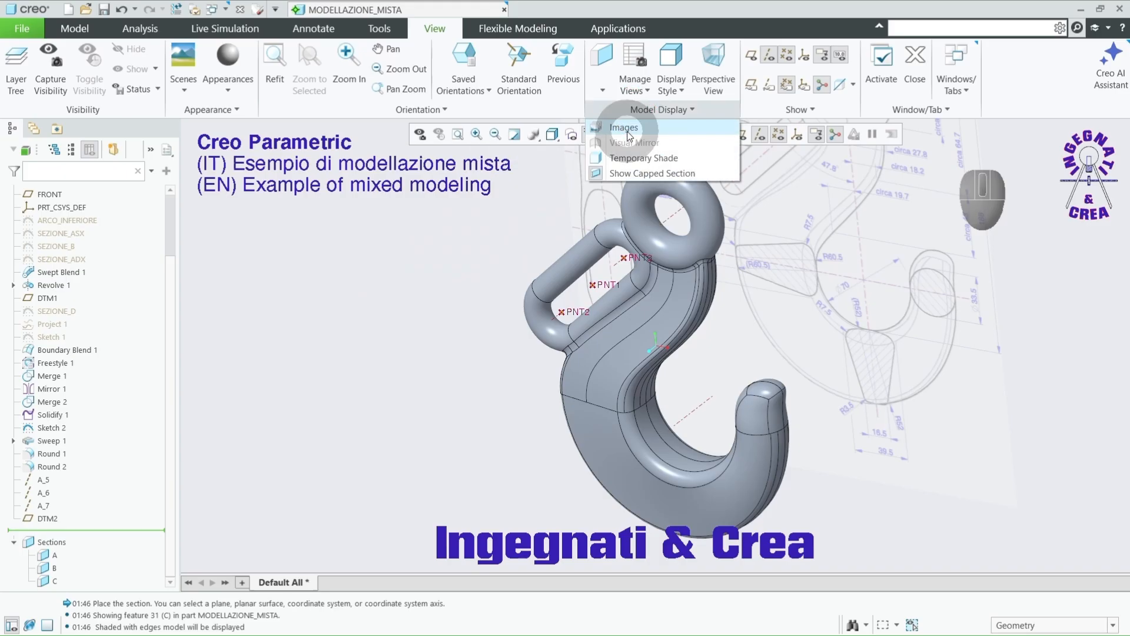
pyautogui.click(629, 136)
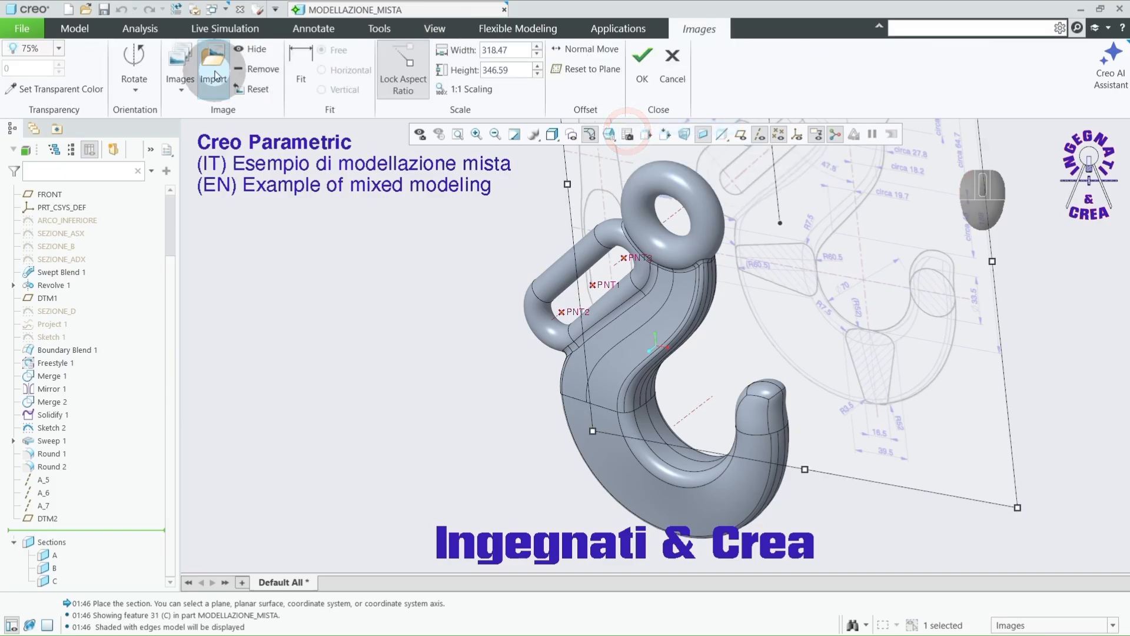
pyautogui.click(257, 53)
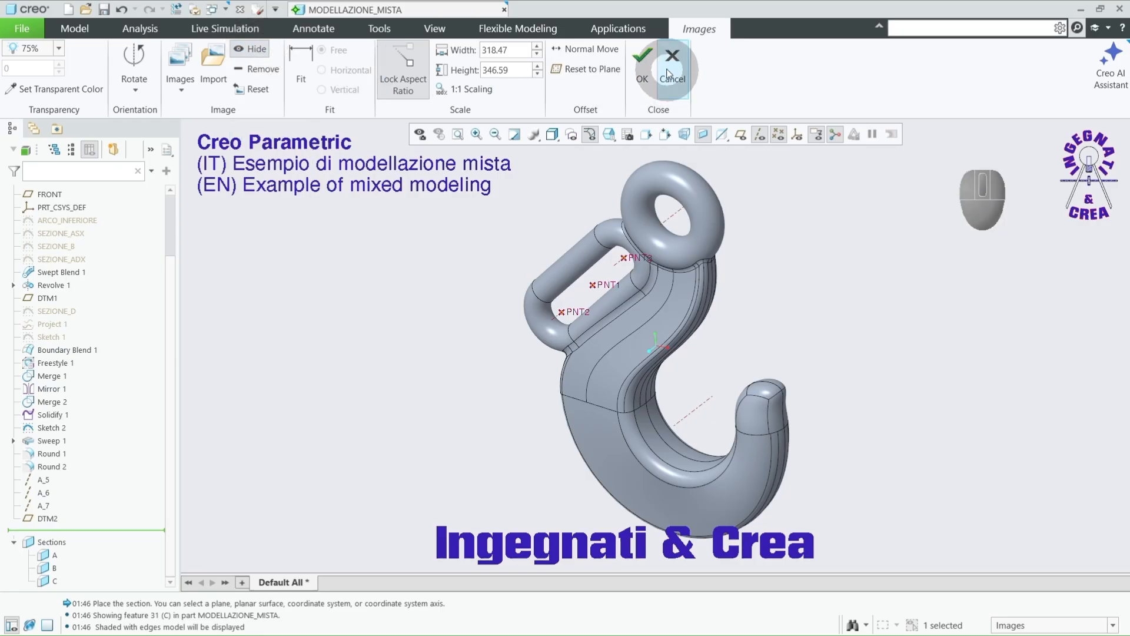
pyautogui.click(643, 58)
pyautogui.scroll(4, 443, 282)
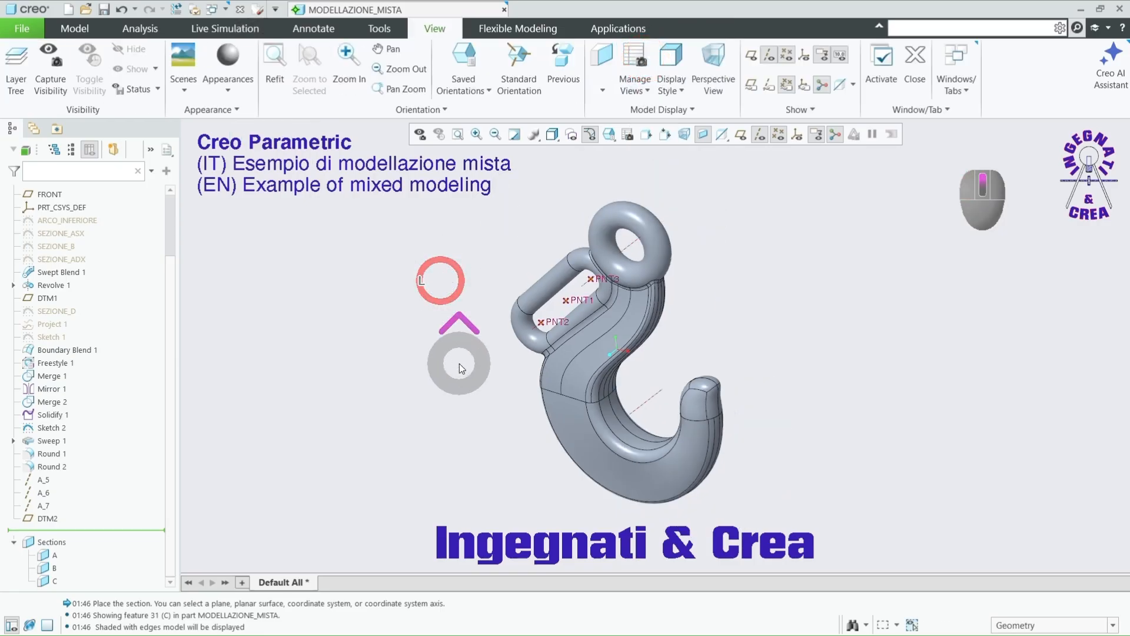
# Step: Open the material editing for the part MODELLAZIONE_MISTA and browse the library to Standard-Materials_Granta-Design, Ferrous_metals
pyautogui.click(75, 28)
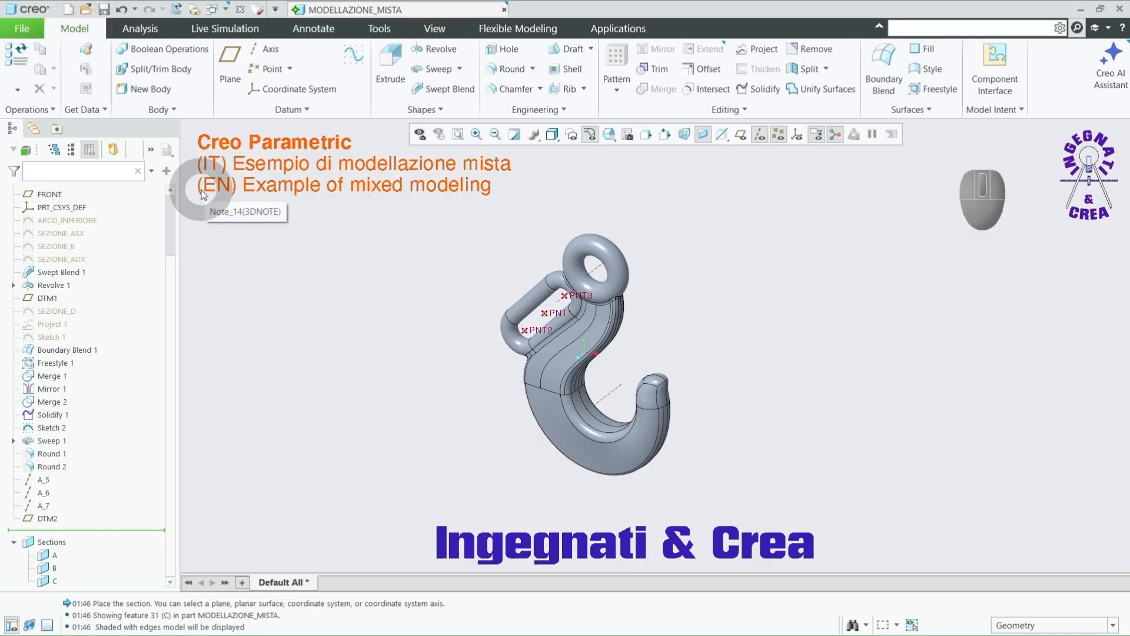
pyautogui.moveTo(168, 326); pyautogui.dragTo(167, 233)
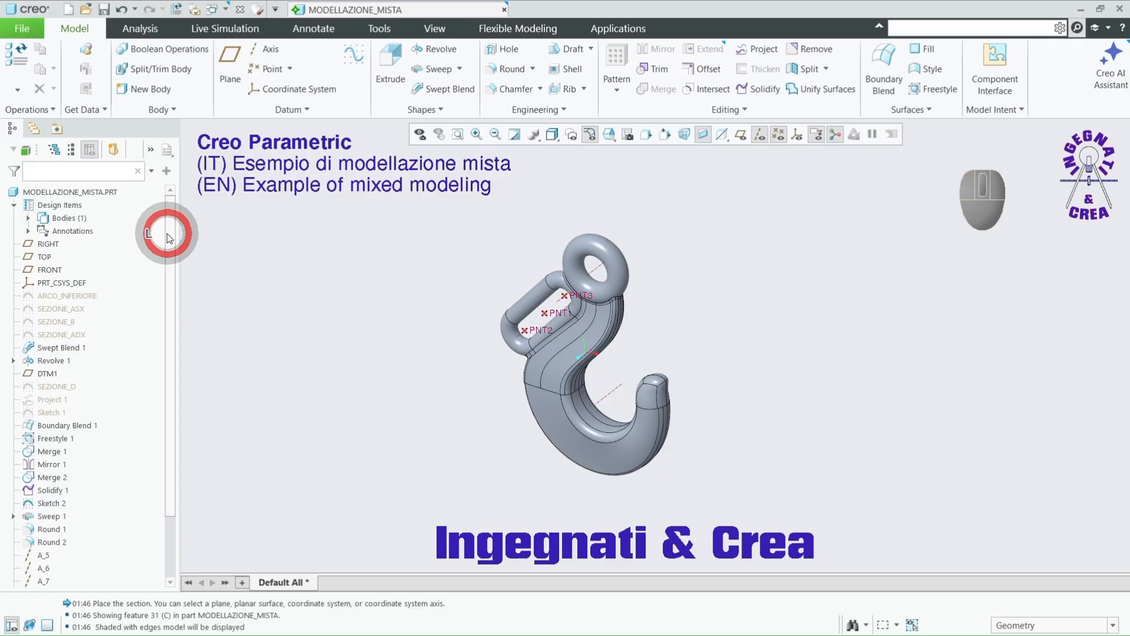
pyautogui.click(69, 194)
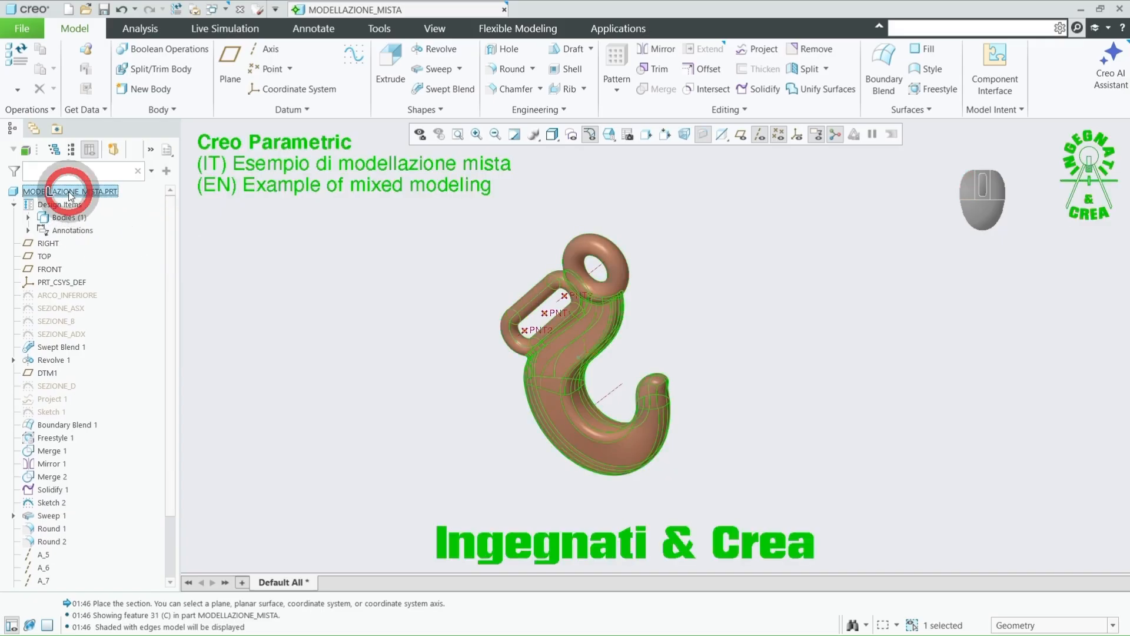
pyautogui.rightClick(70, 194)
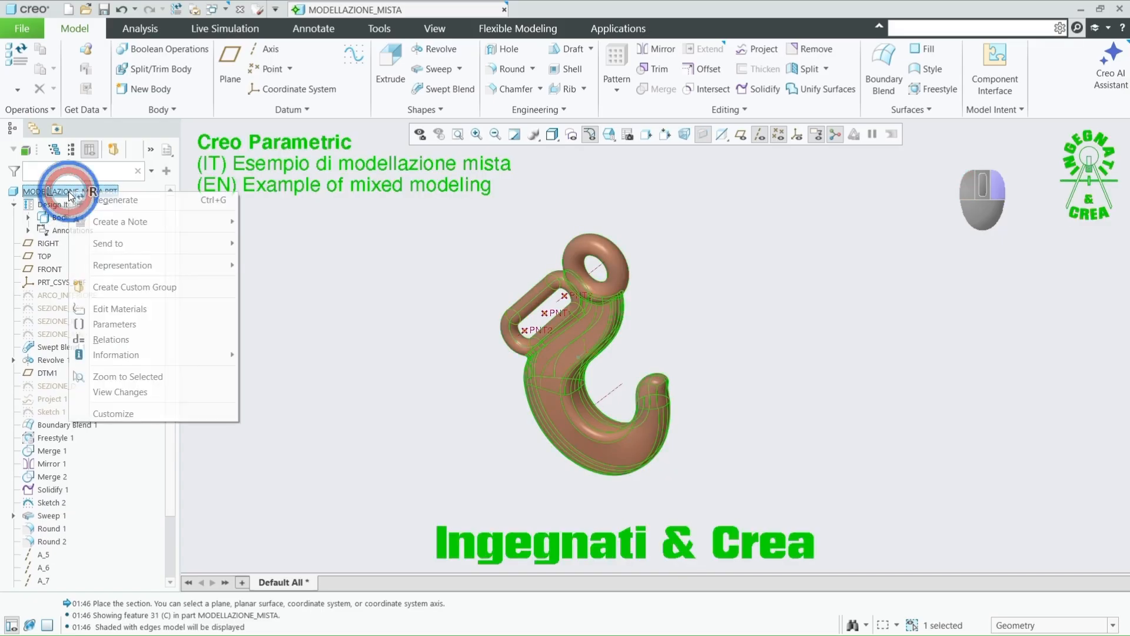
pyautogui.click(148, 310)
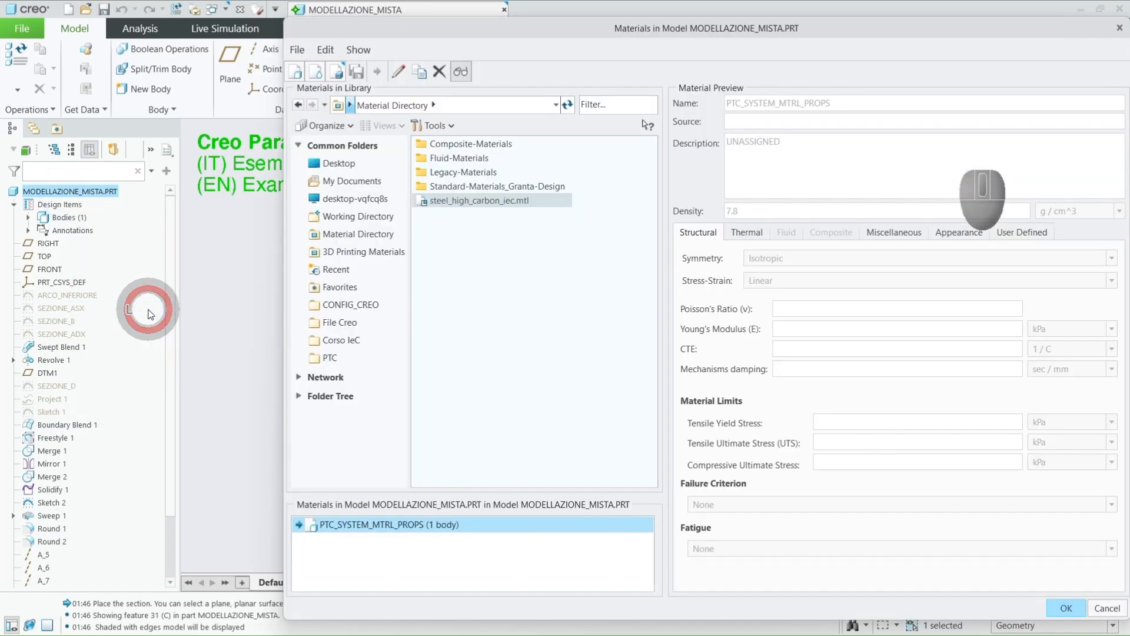
pyautogui.moveTo(808, 30); pyautogui.dragTo(736, 27)
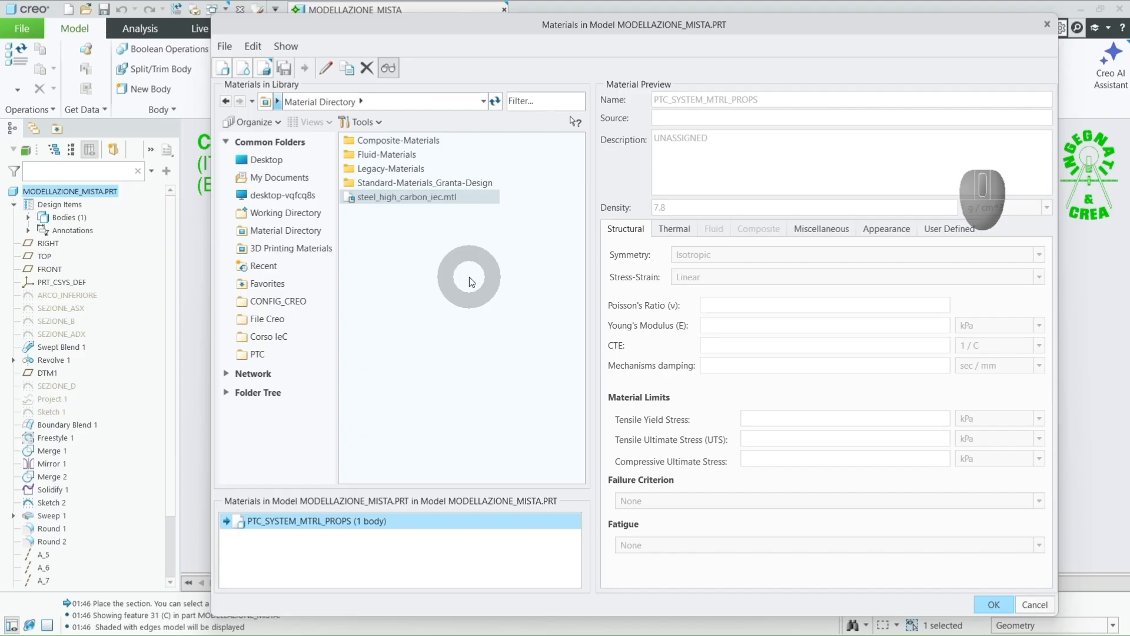
pyautogui.doubleClick(459, 184)
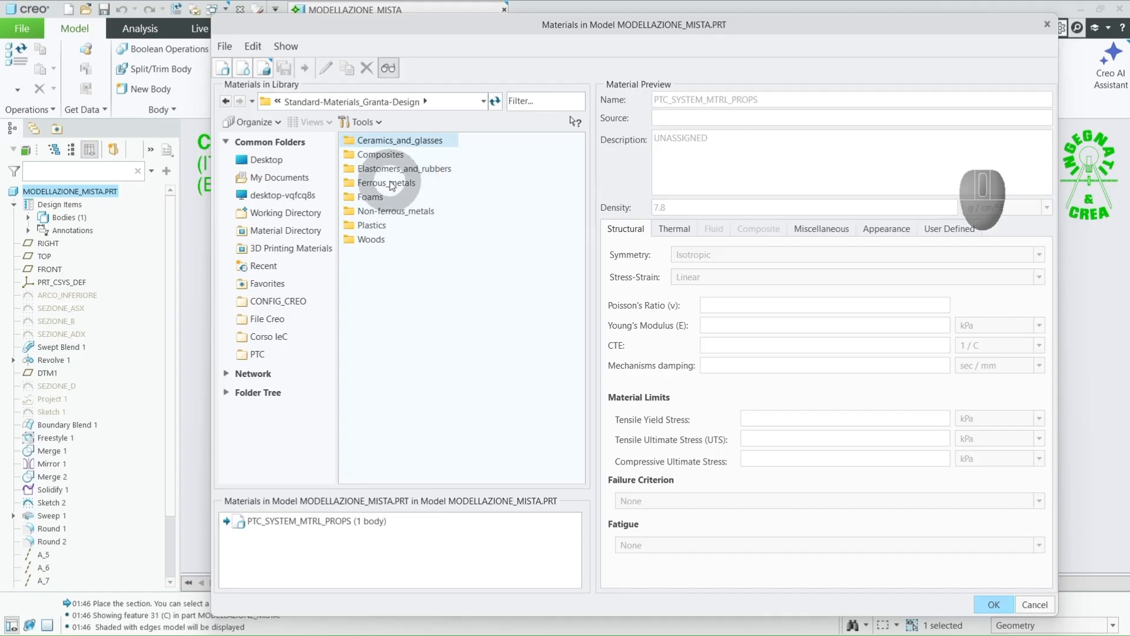
pyautogui.doubleClick(387, 188)
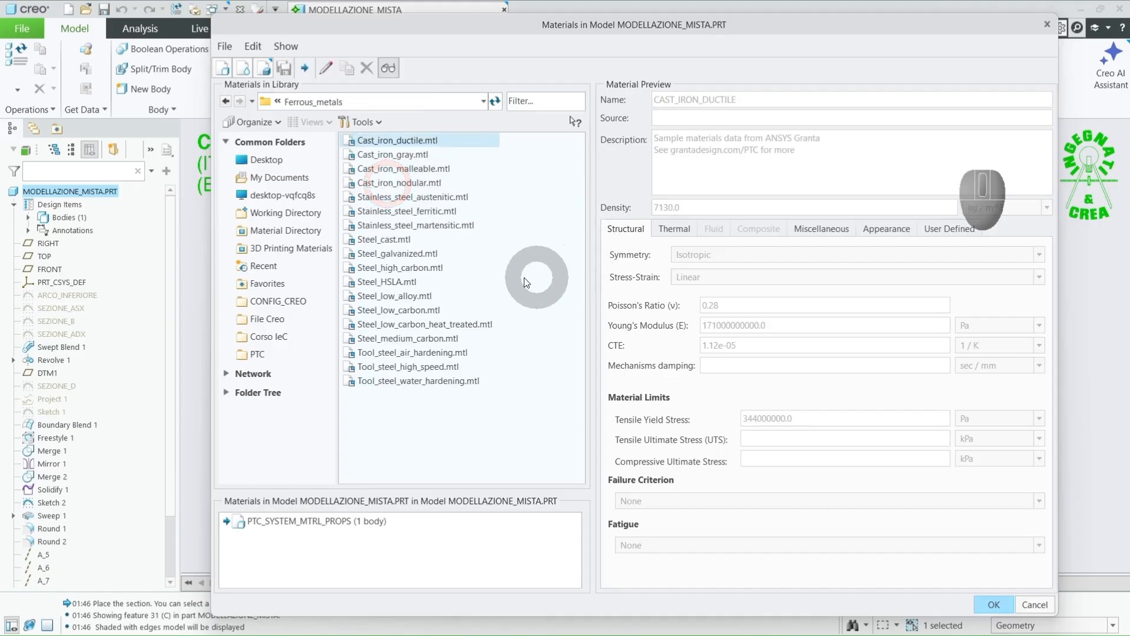
# Step: Compare the structural properties of the high-carbon, HSLA, low-alloy and low-carbon steels in the material preview
pyautogui.click(400, 273)
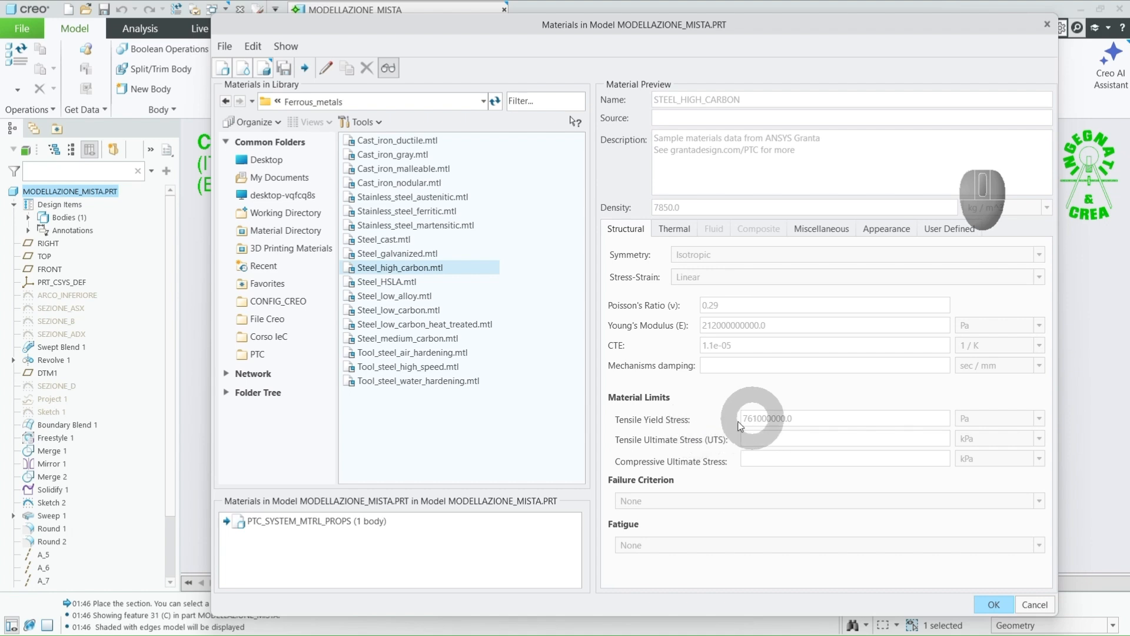
pyautogui.click(394, 283)
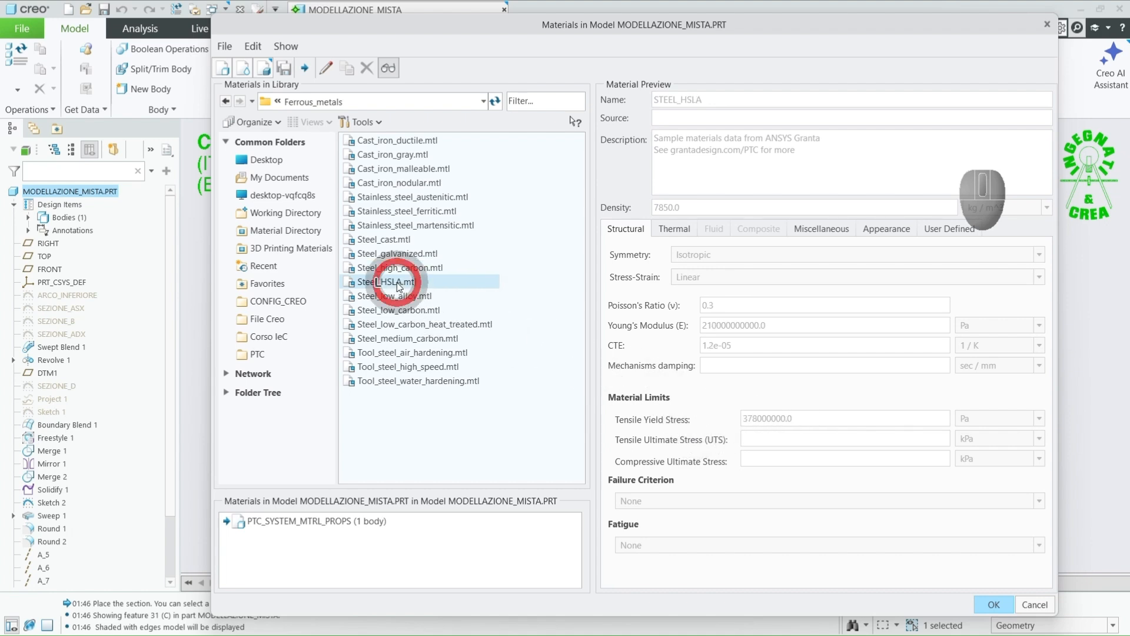
pyautogui.click(395, 296)
pyautogui.click(400, 312)
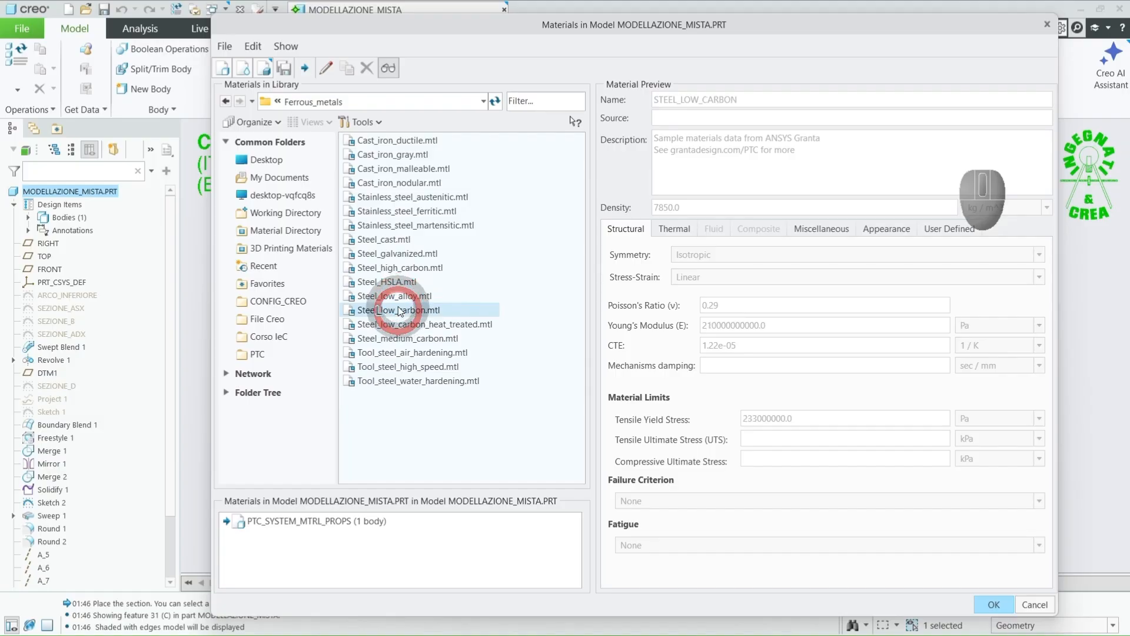
pyautogui.click(399, 296)
pyautogui.click(399, 282)
# Step: Add Steel_high_carbon.mtl from the library to the model as the part's material
pyautogui.click(399, 267)
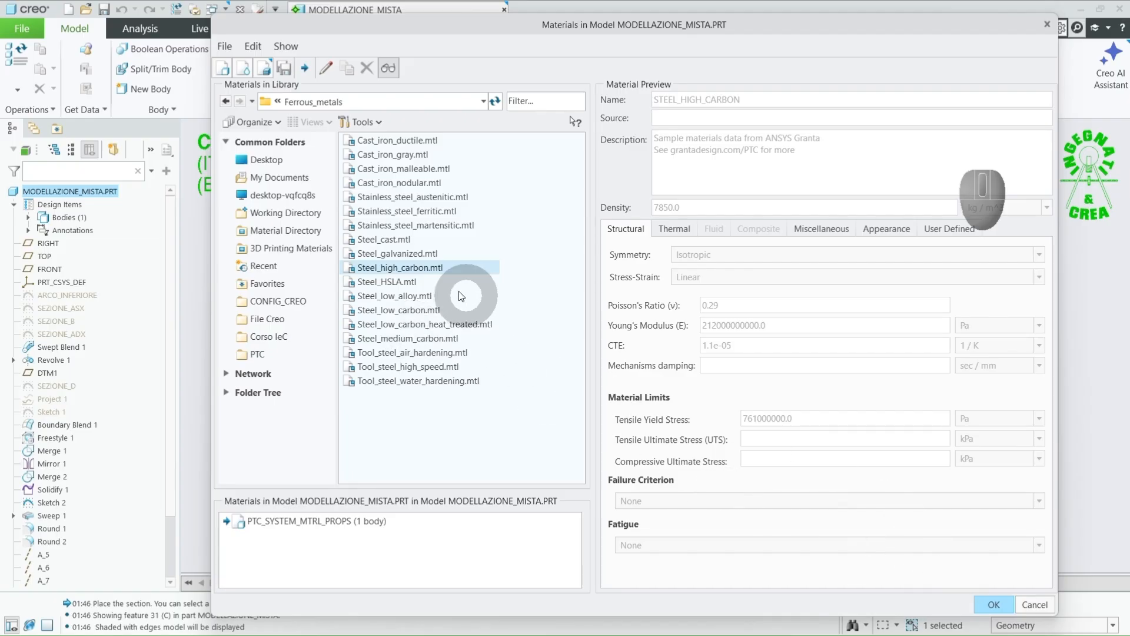
pyautogui.rightClick(421, 272)
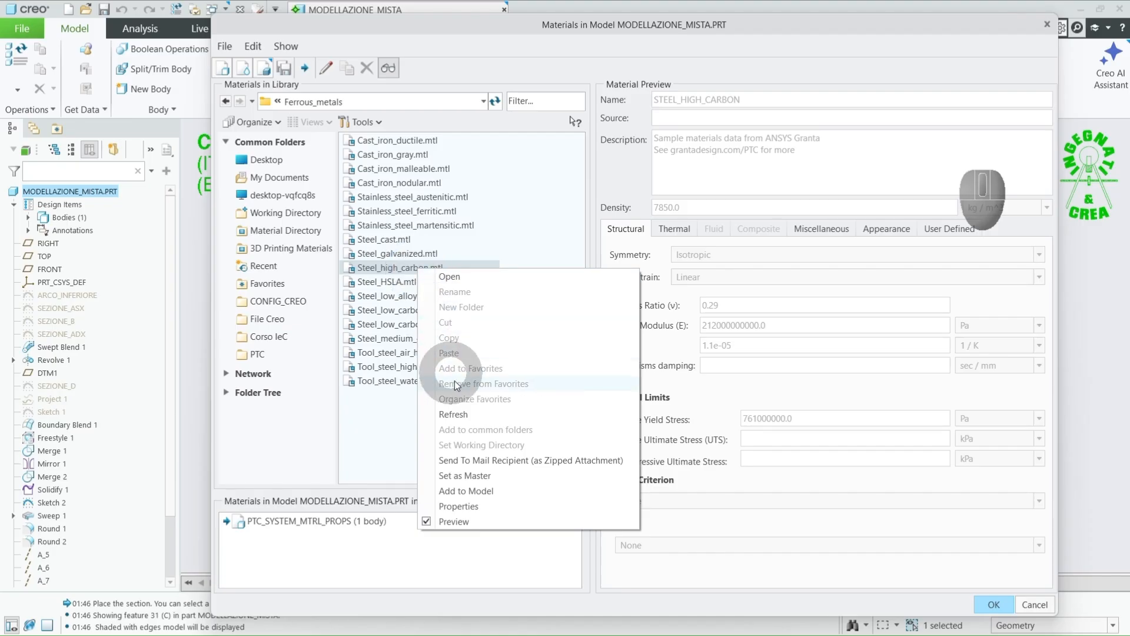
pyautogui.click(477, 493)
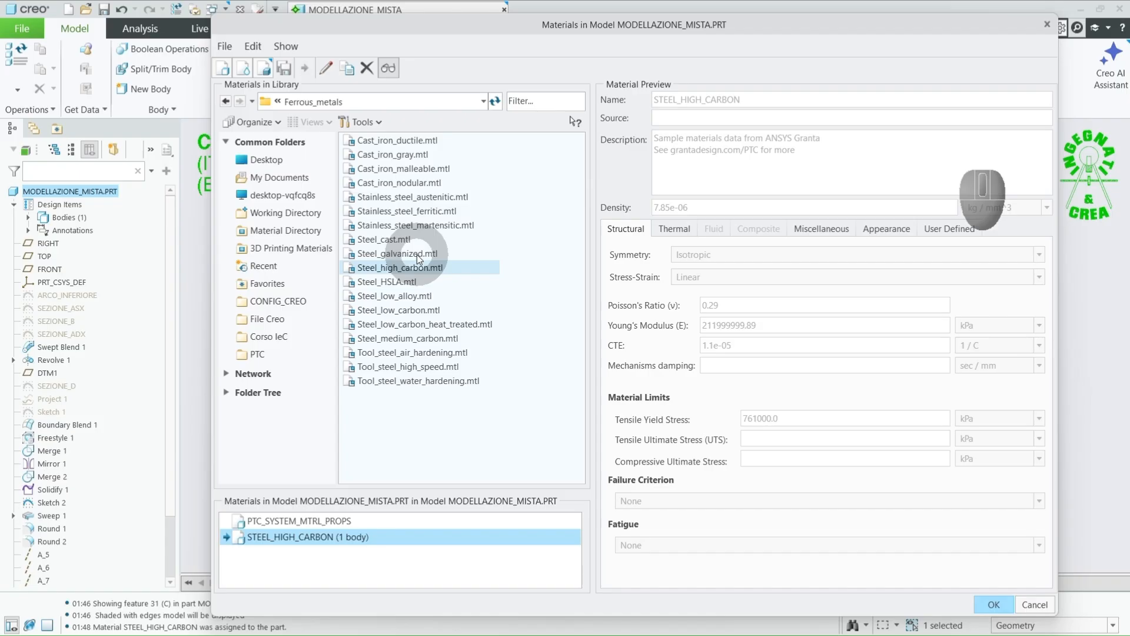
# Step: Add Steel_HSLA.mtl to the model as an additional material, accept the materials and expand the part's Materials list
pyautogui.click(402, 283)
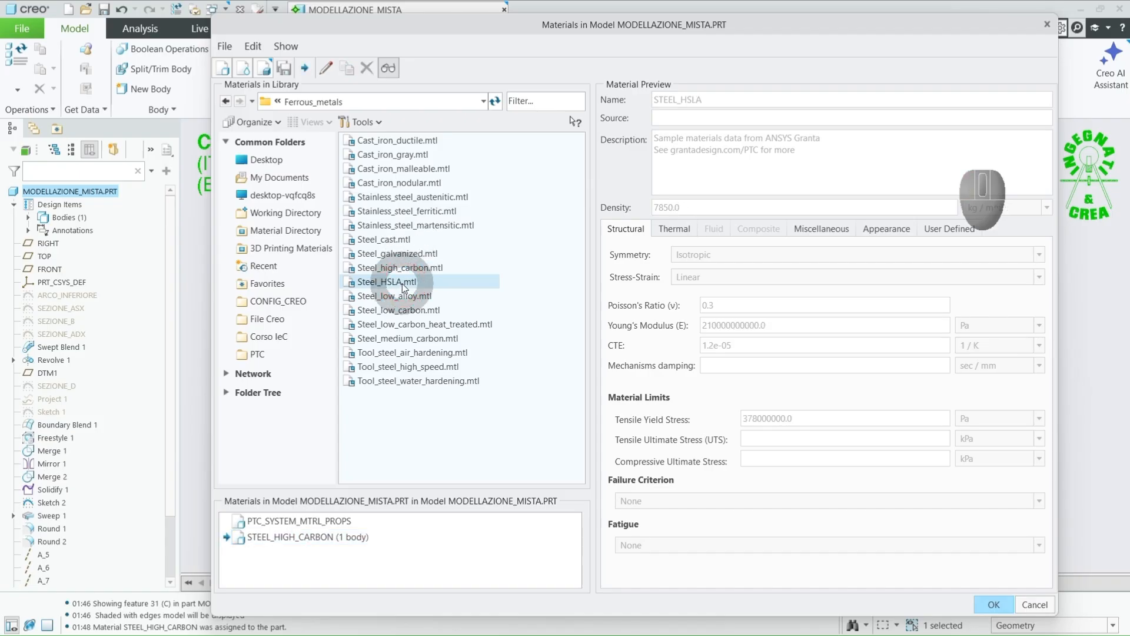
pyautogui.rightClick(404, 286)
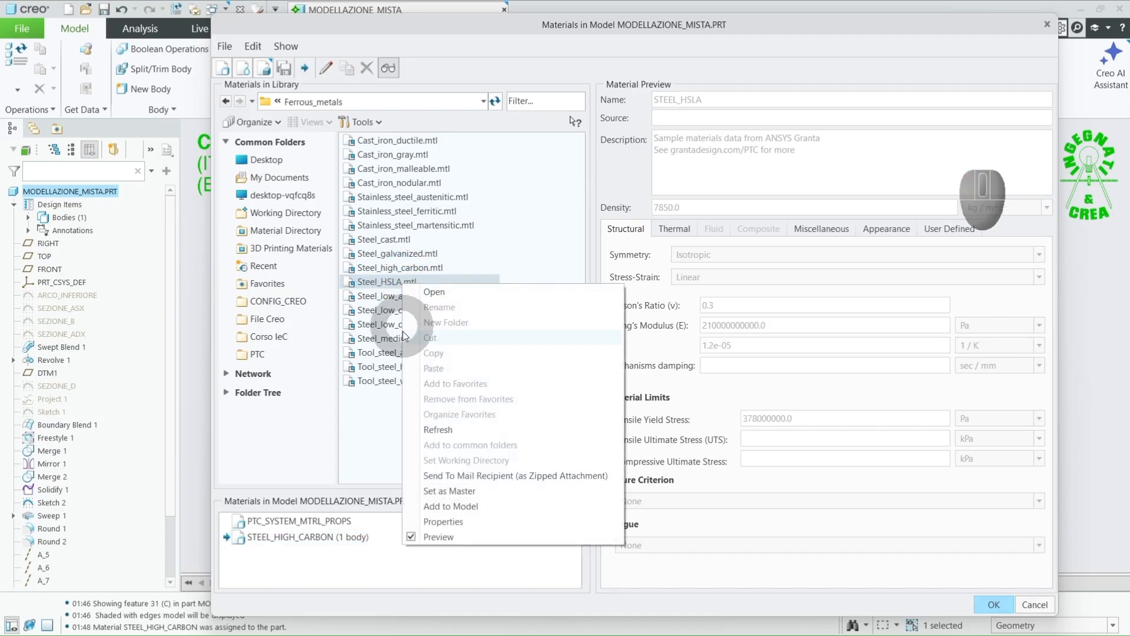
pyautogui.click(437, 506)
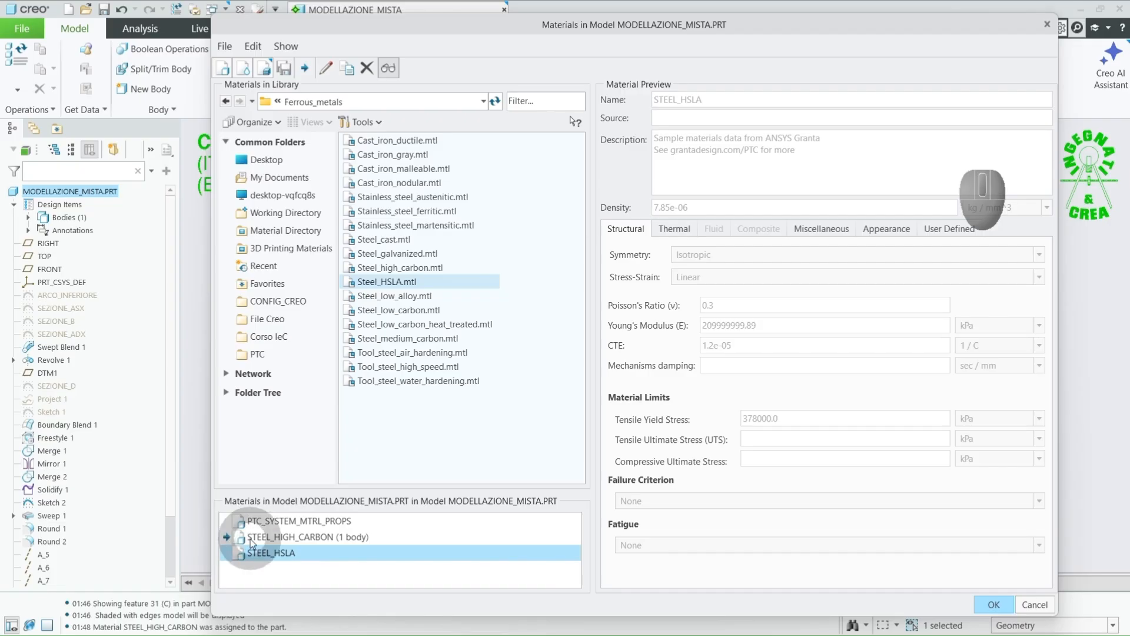
pyautogui.click(993, 604)
pyautogui.click(380, 383)
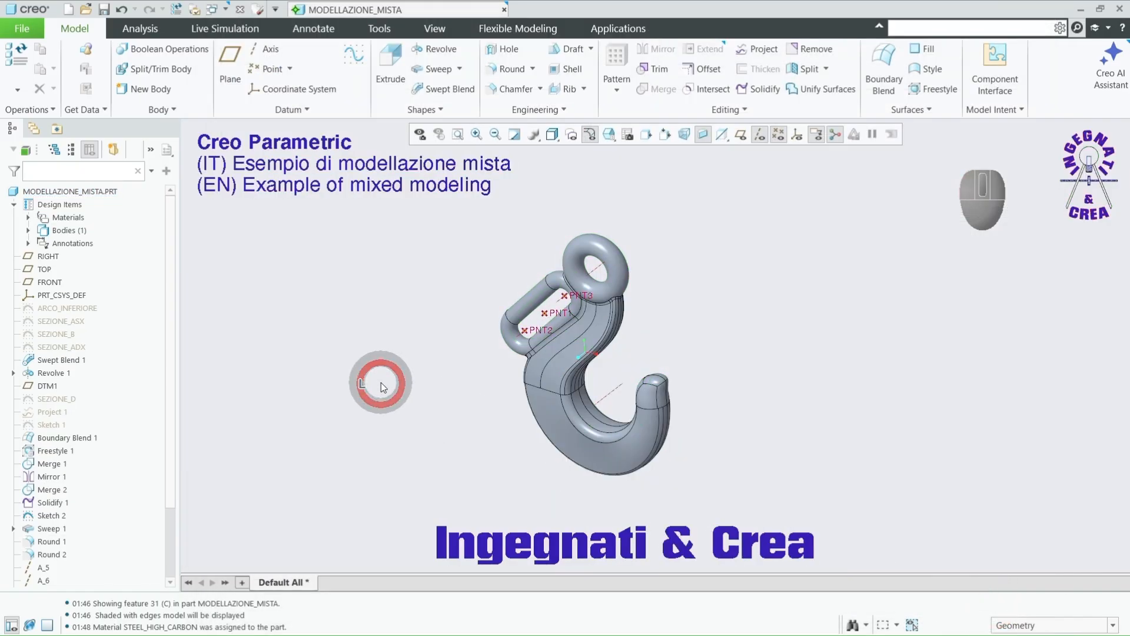
pyautogui.click(28, 217)
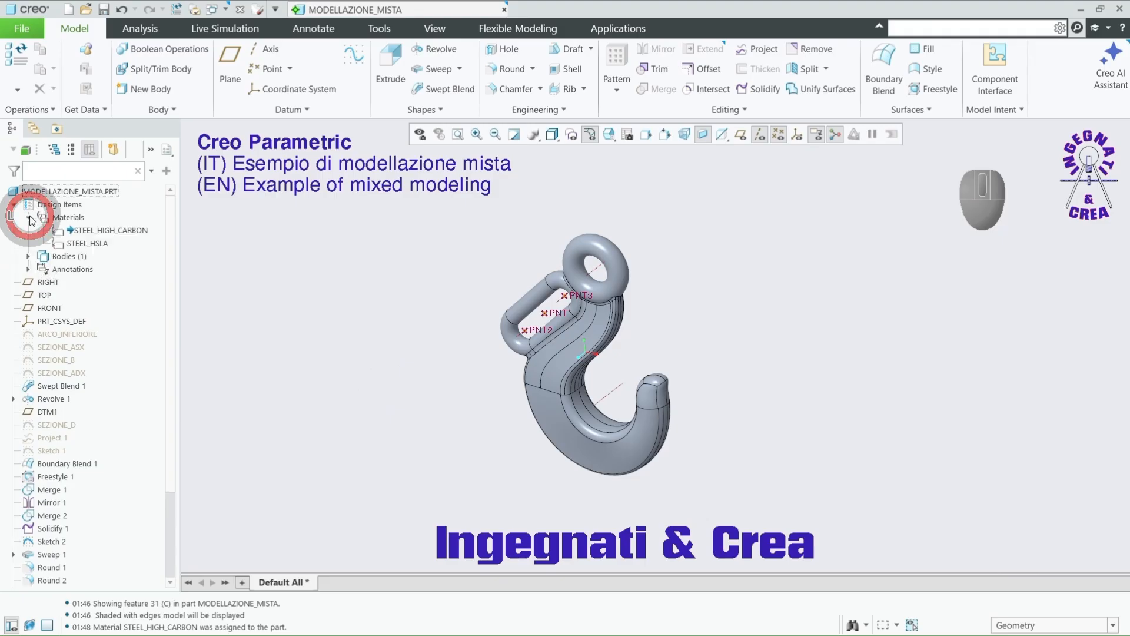
pyautogui.rightClick(90, 244)
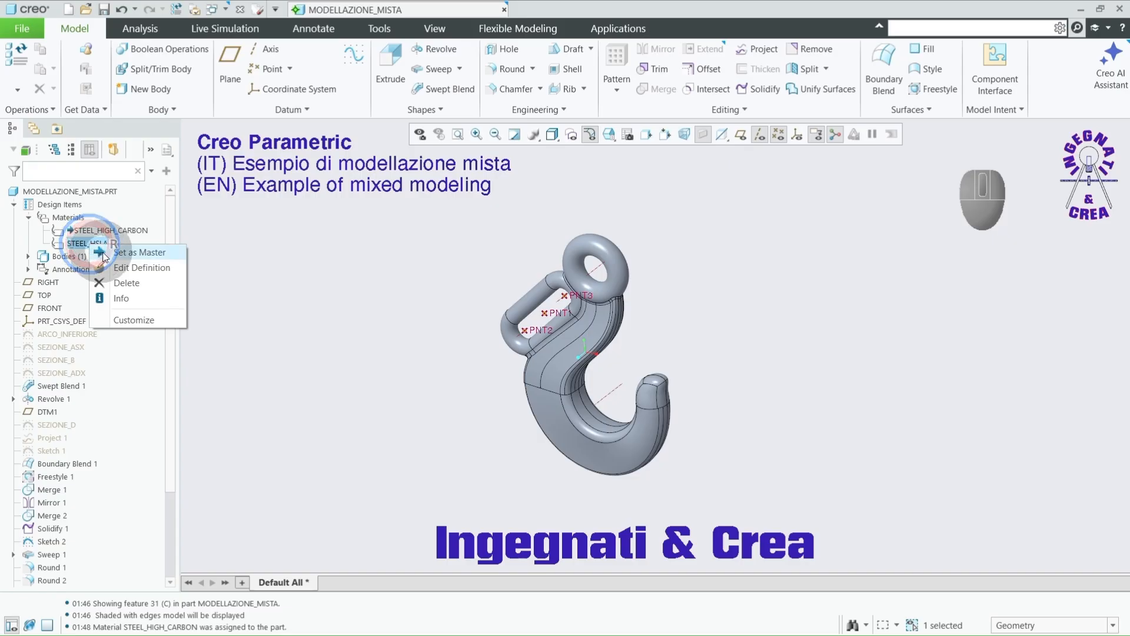
pyautogui.click(299, 260)
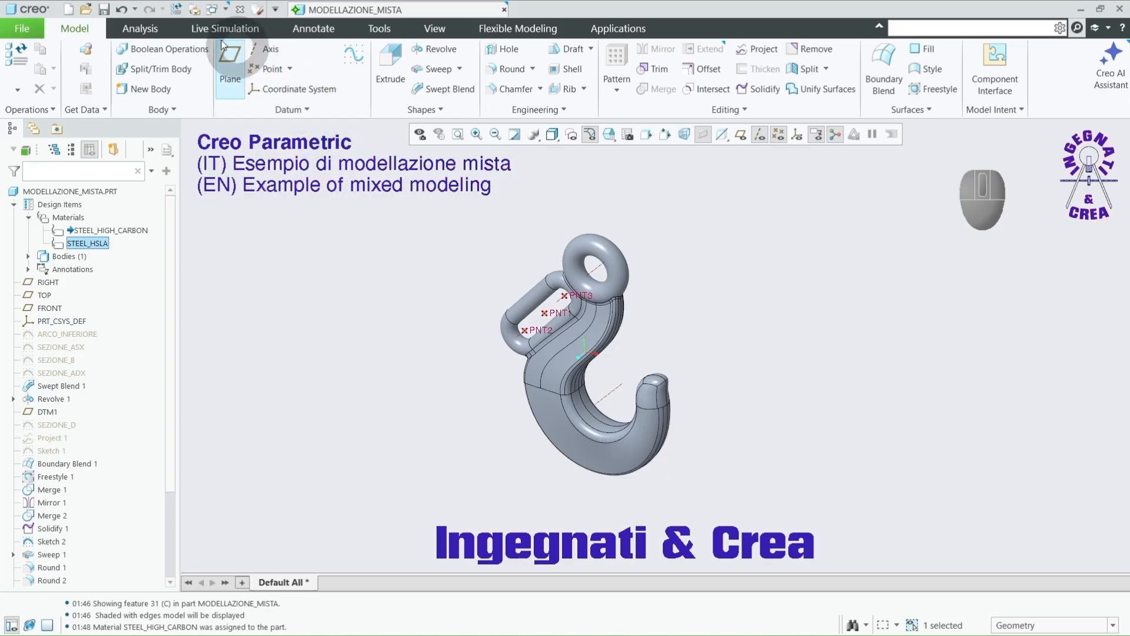
# Step: Calculate a quick mass properties analysis of the solid geometry with the default coordinate system and enlarge the results window
pyautogui.click(144, 29)
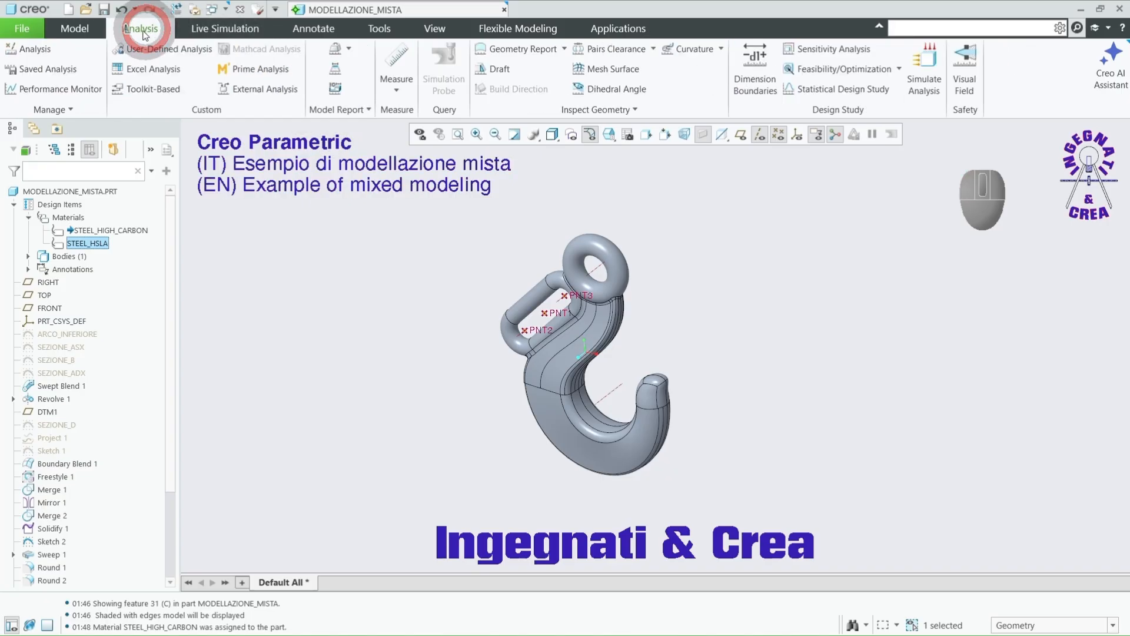
pyautogui.click(336, 50)
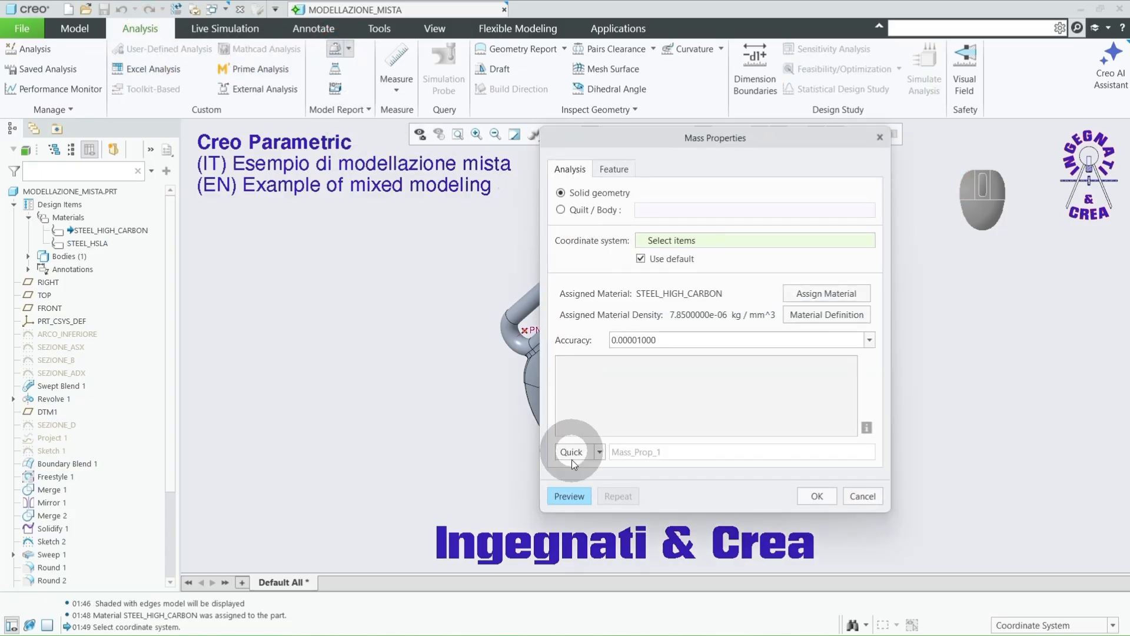
pyautogui.click(572, 496)
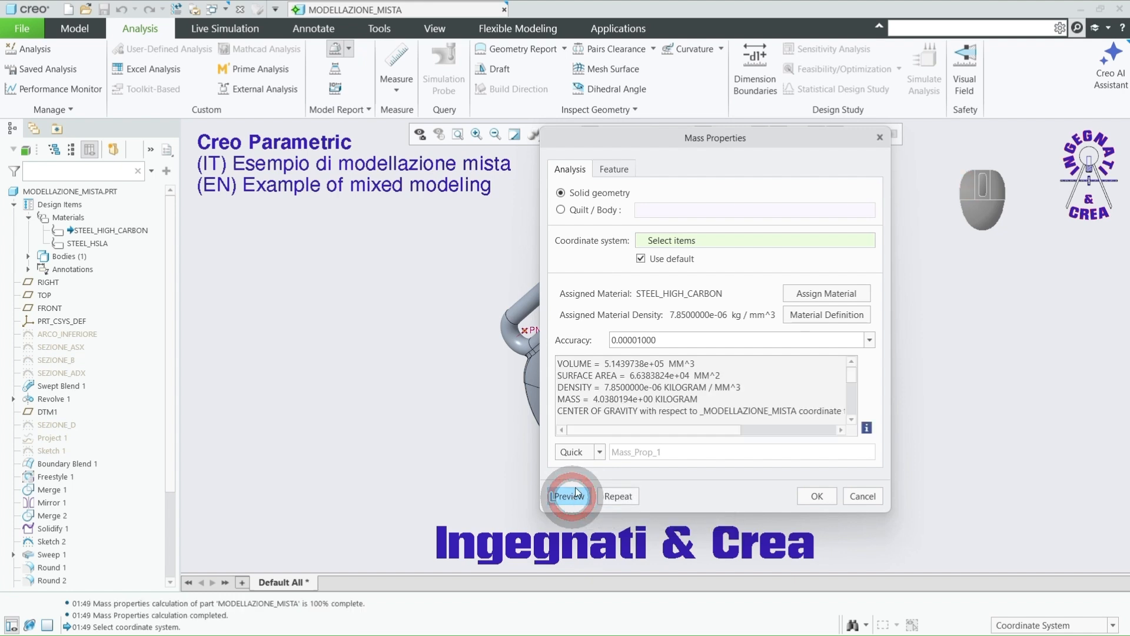
pyautogui.moveTo(596, 142); pyautogui.dragTo(492, 61)
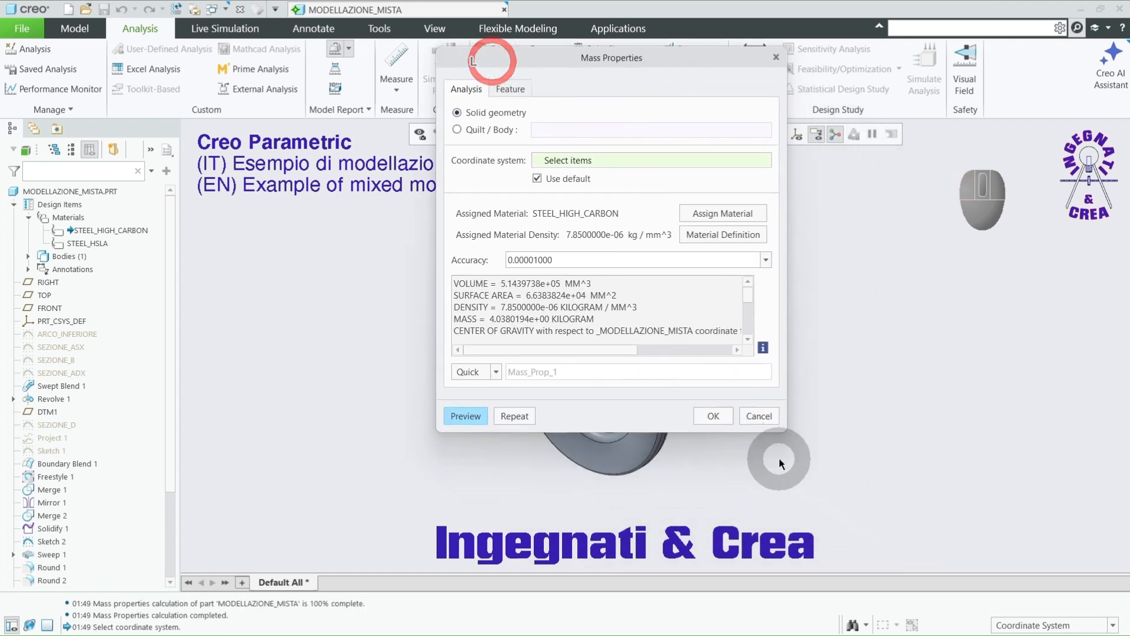
pyautogui.moveTo(787, 432); pyautogui.dragTo(845, 503)
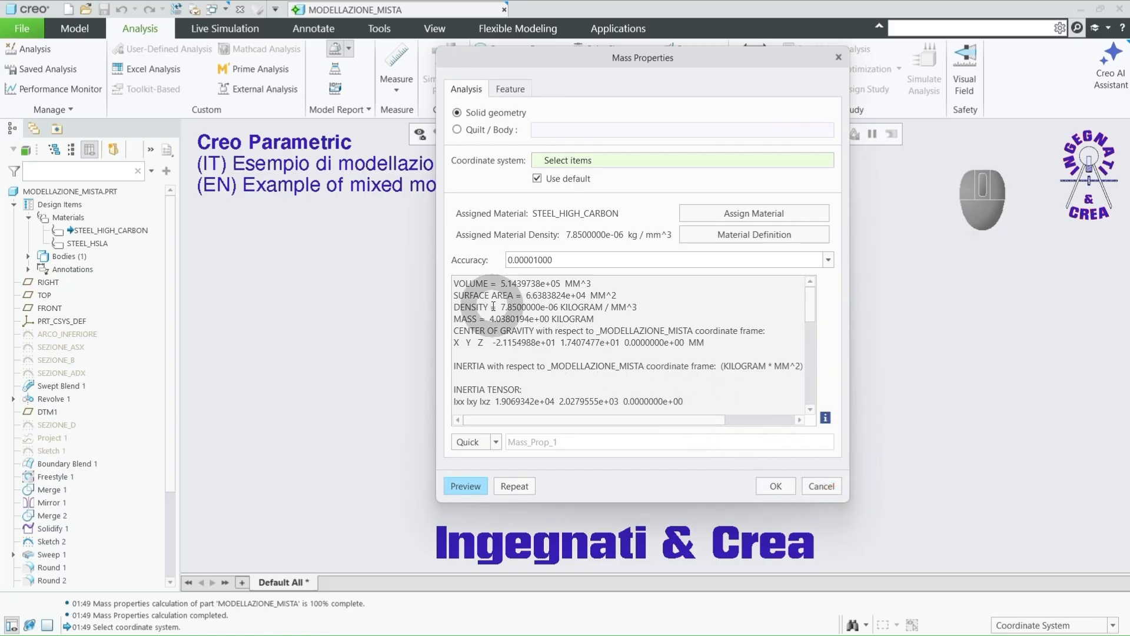
# Step: Review the volume, mass, center of gravity, moments of inertia and radii of gyration, and accept the mass properties analysis
pyautogui.doubleClick(469, 284)
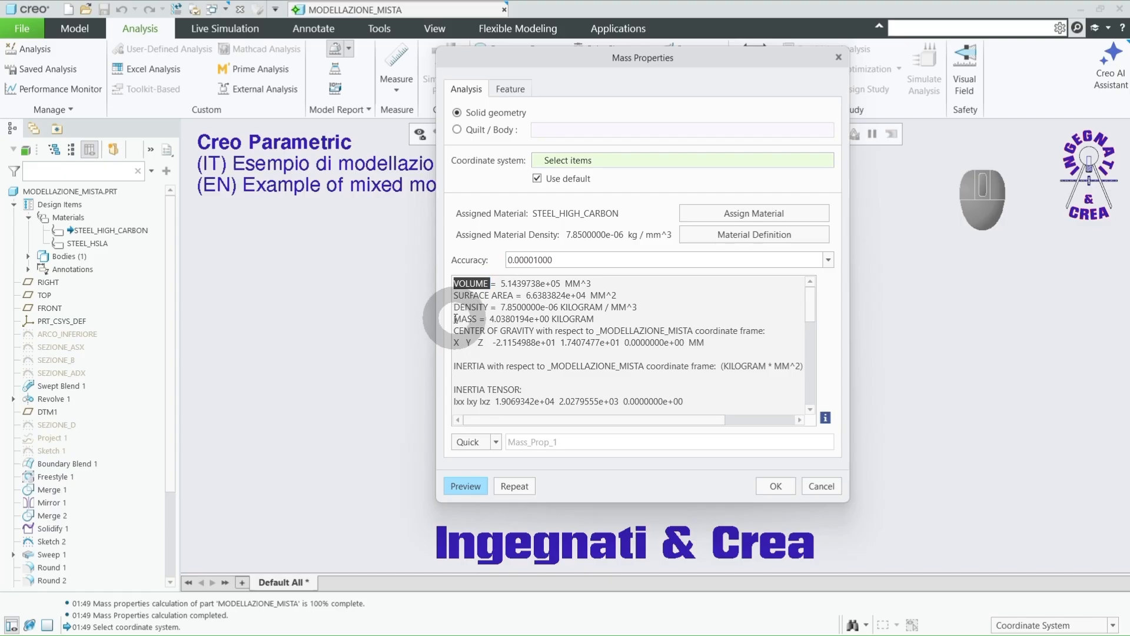
pyautogui.moveTo(455, 319); pyautogui.dragTo(595, 319)
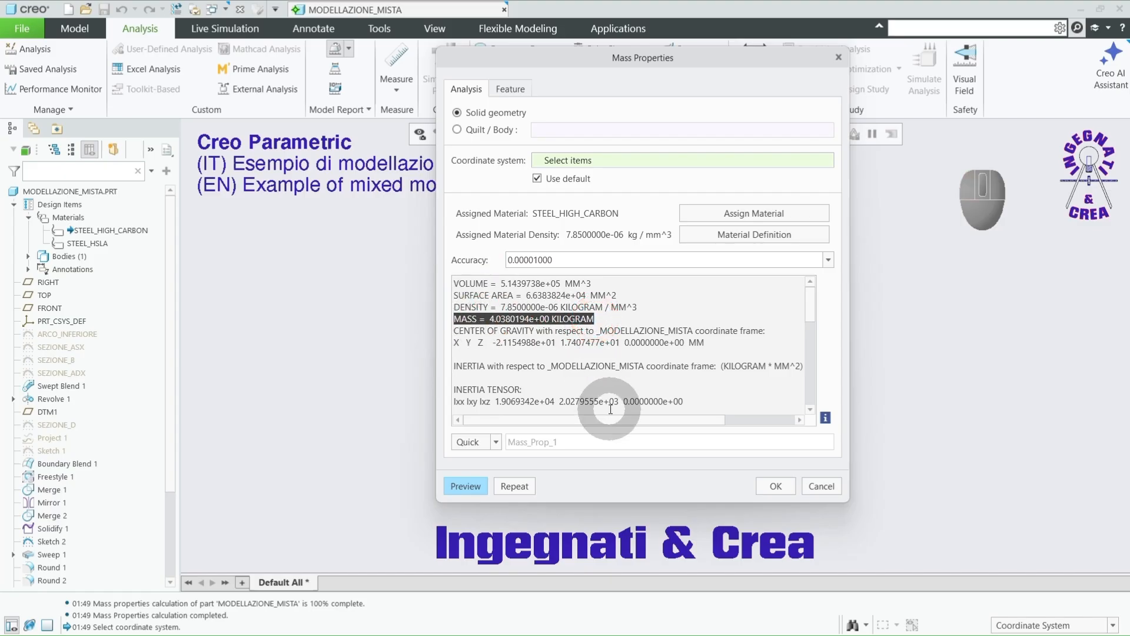
pyautogui.moveTo(455, 330); pyautogui.dragTo(746, 331)
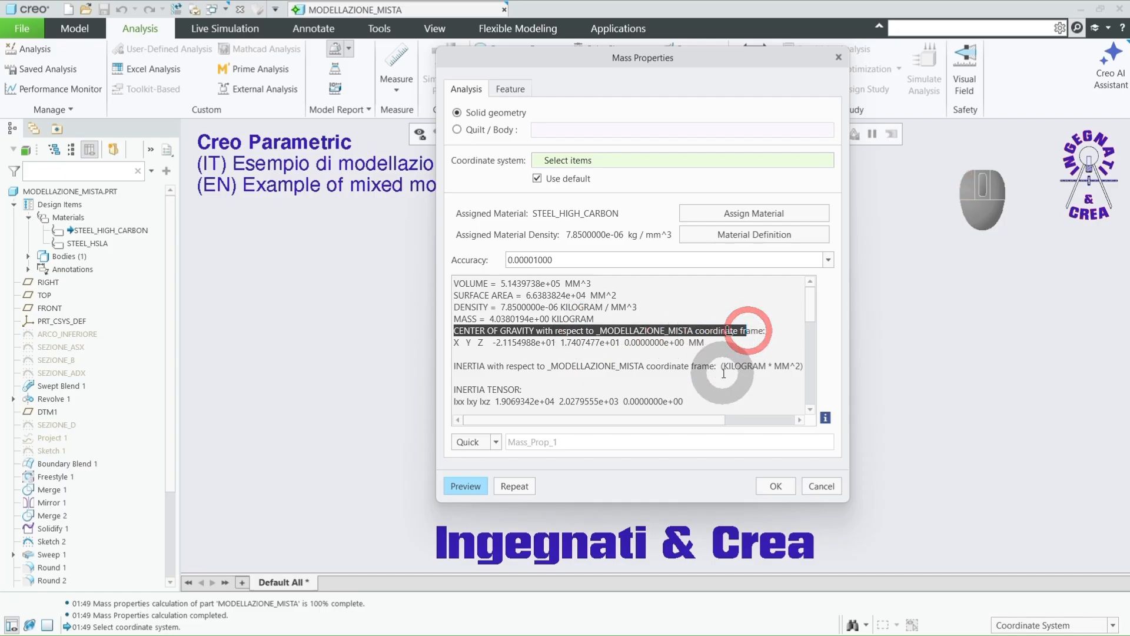
pyautogui.scroll(-5, 723, 374)
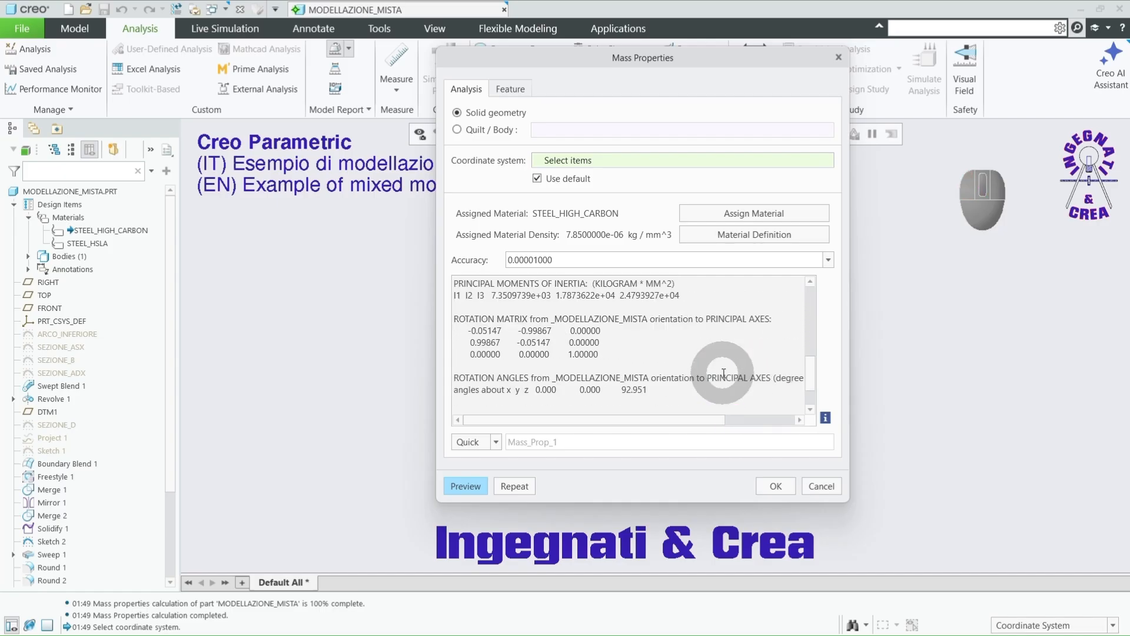
pyautogui.scroll(-1, 723, 373)
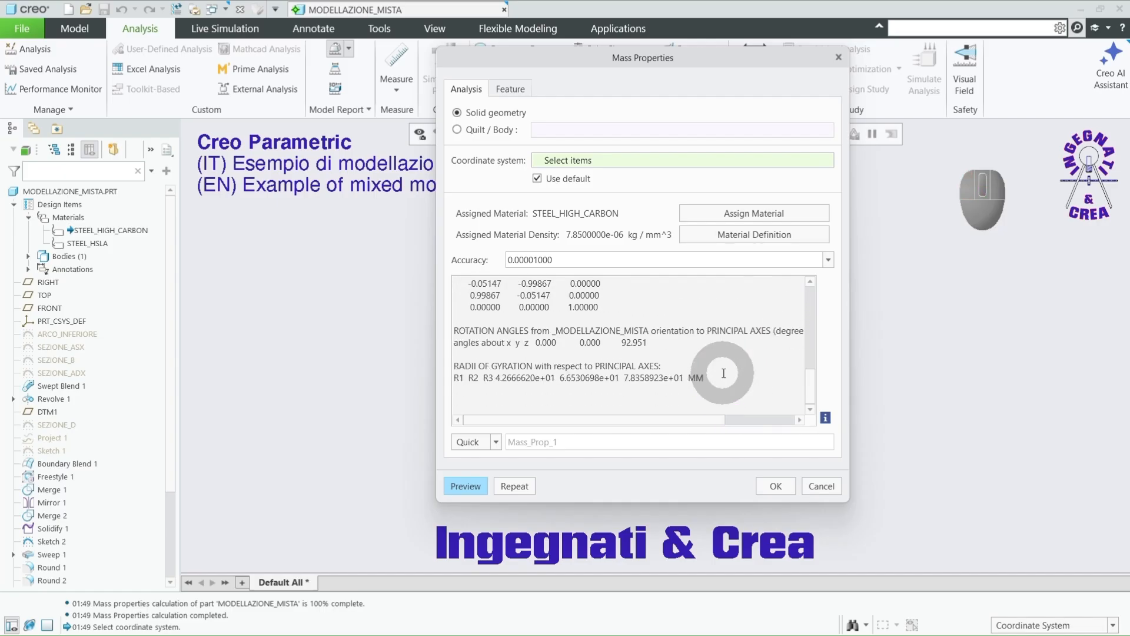
pyautogui.click(775, 486)
# Step: Open the parameters of the part MODELLAZIONE_MISTA and show the Reported mass properties set
pyautogui.click(380, 30)
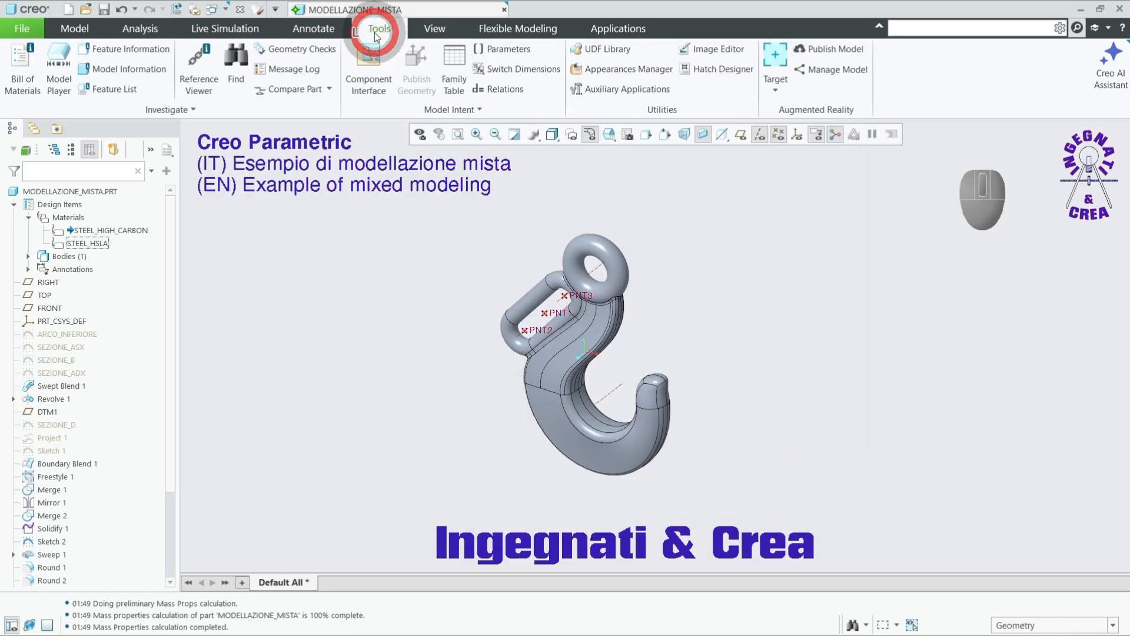
pyautogui.click(503, 53)
pyautogui.click(806, 450)
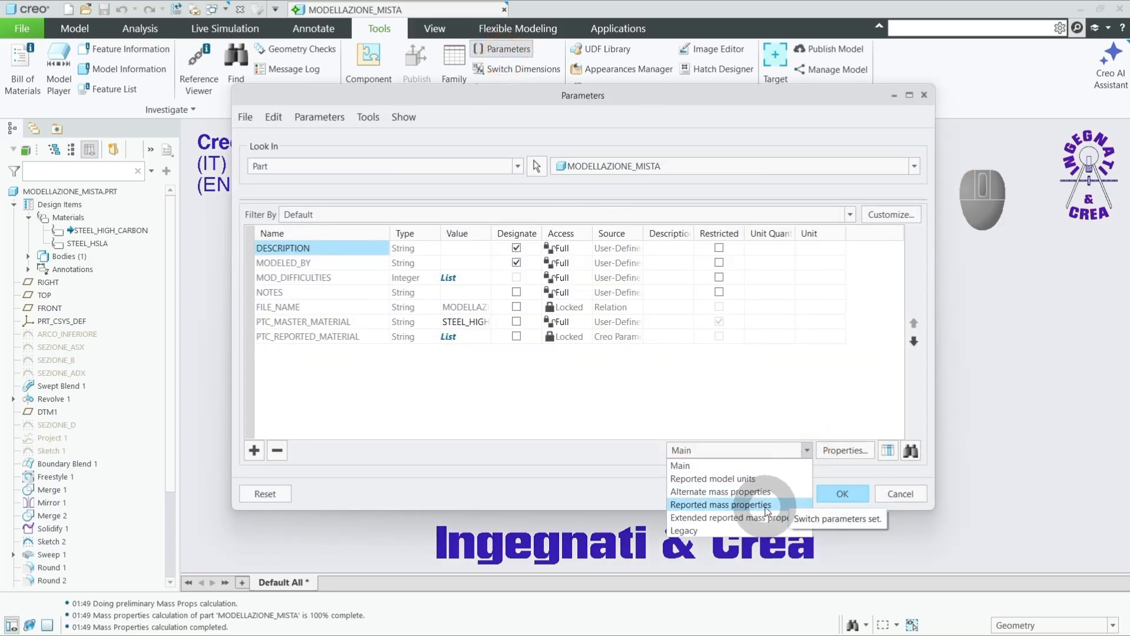
pyautogui.click(764, 506)
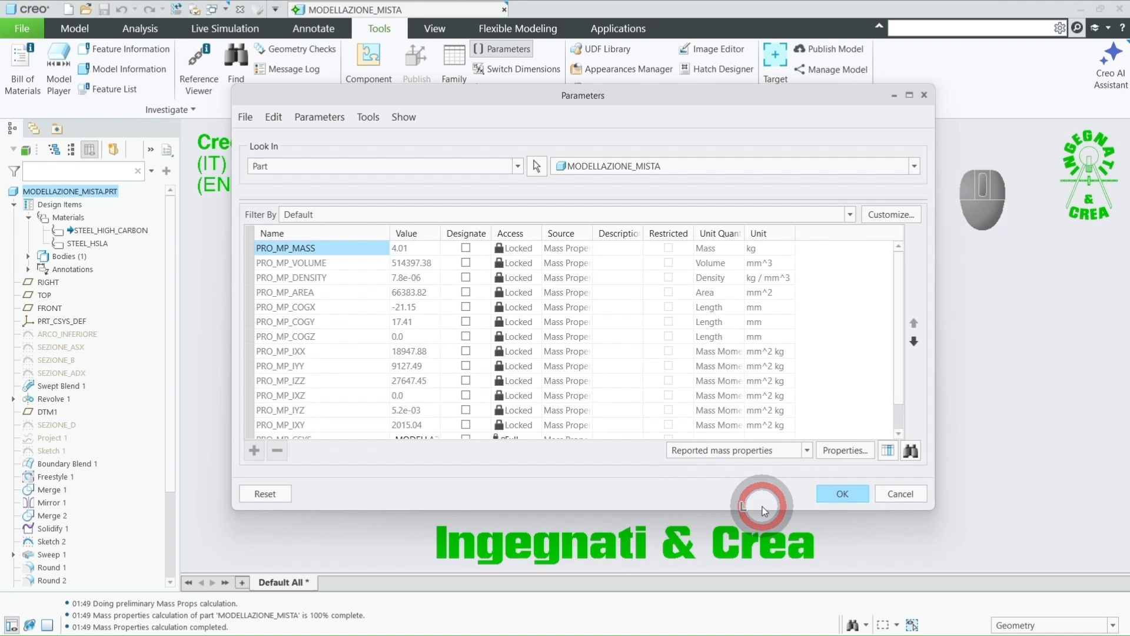
# Step: Widen the parameter Name column, review the reported parameters from PRO_MP_MASS to PRO_MP_INERTIA_ORIGIN, and accept the Parameters dialog
pyautogui.click(387, 261)
pyautogui.moveTo(390, 230); pyautogui.dragTo(404, 229)
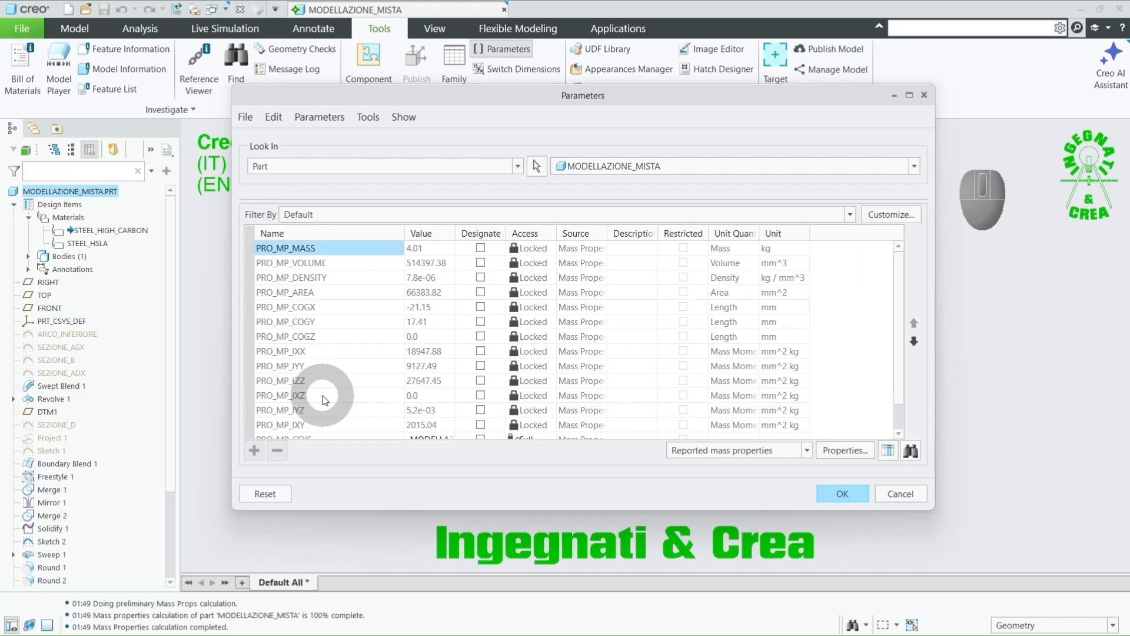
pyautogui.scroll(-1, 328, 398)
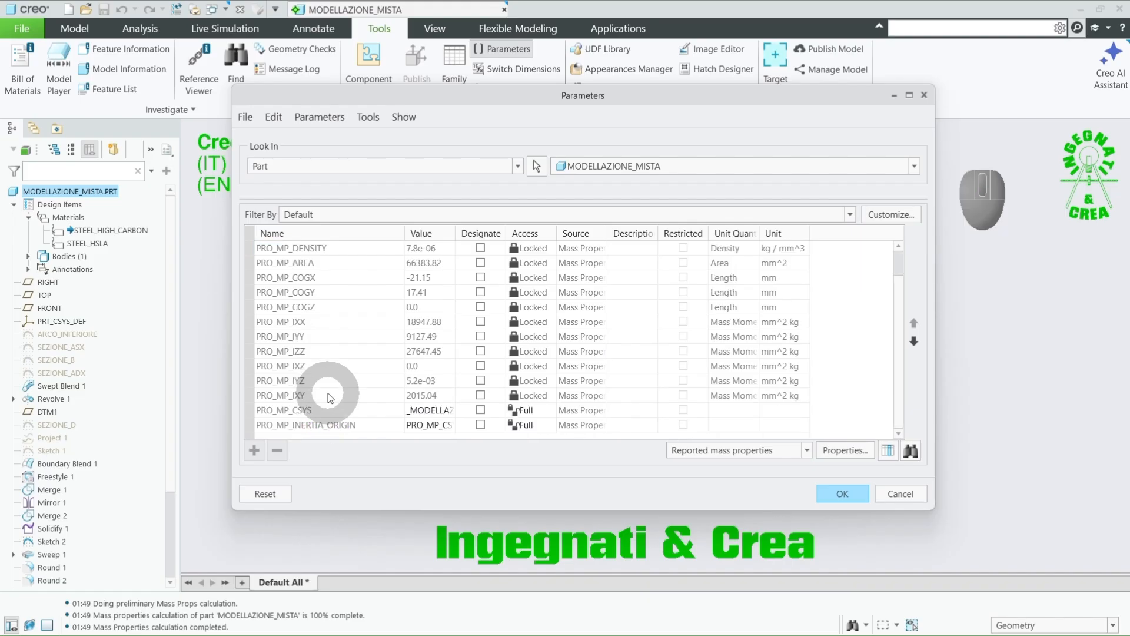
pyautogui.click(841, 495)
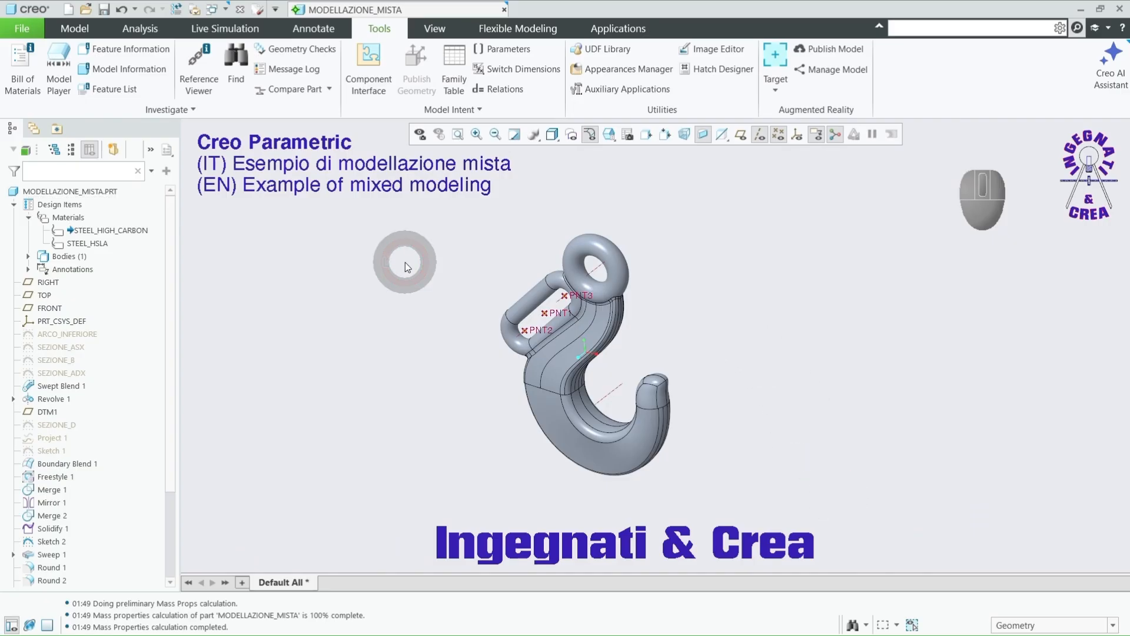